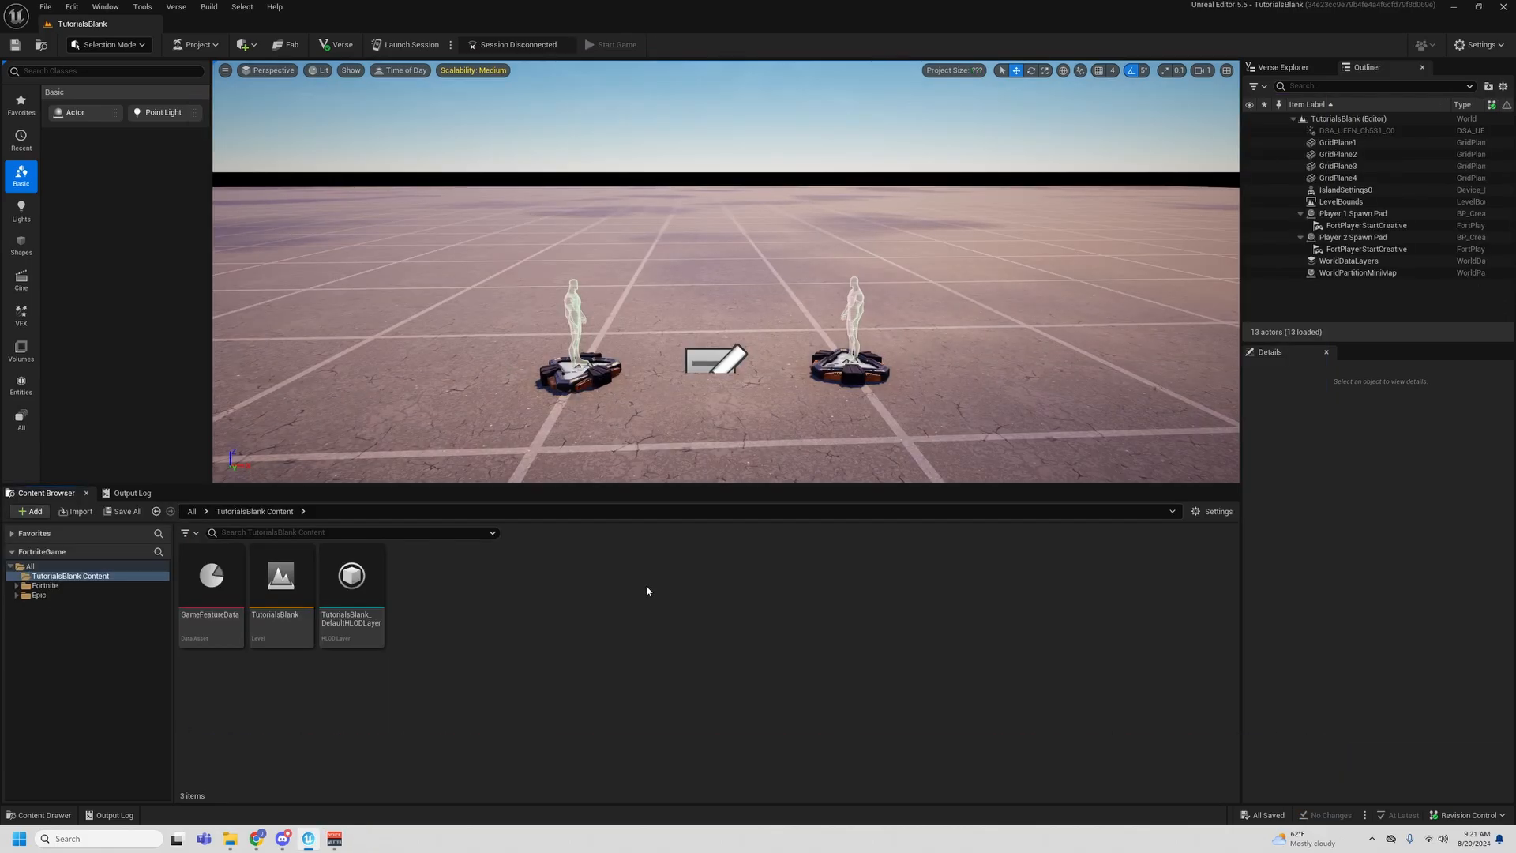
- Create two folders named Materials and Textures in TutorialsBlank Content
right_click(627, 585)
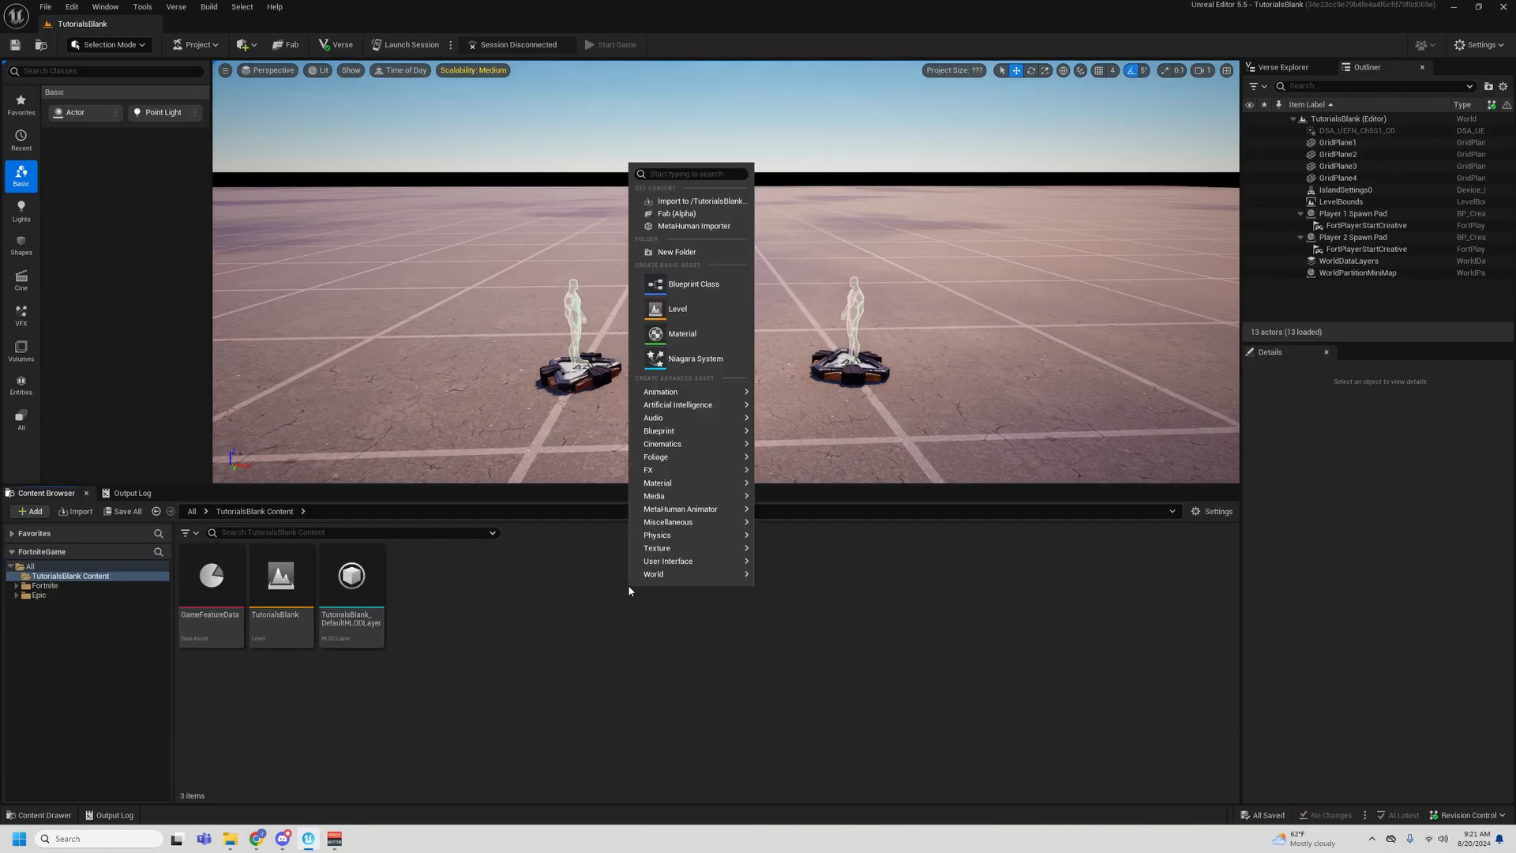
click(713, 252)
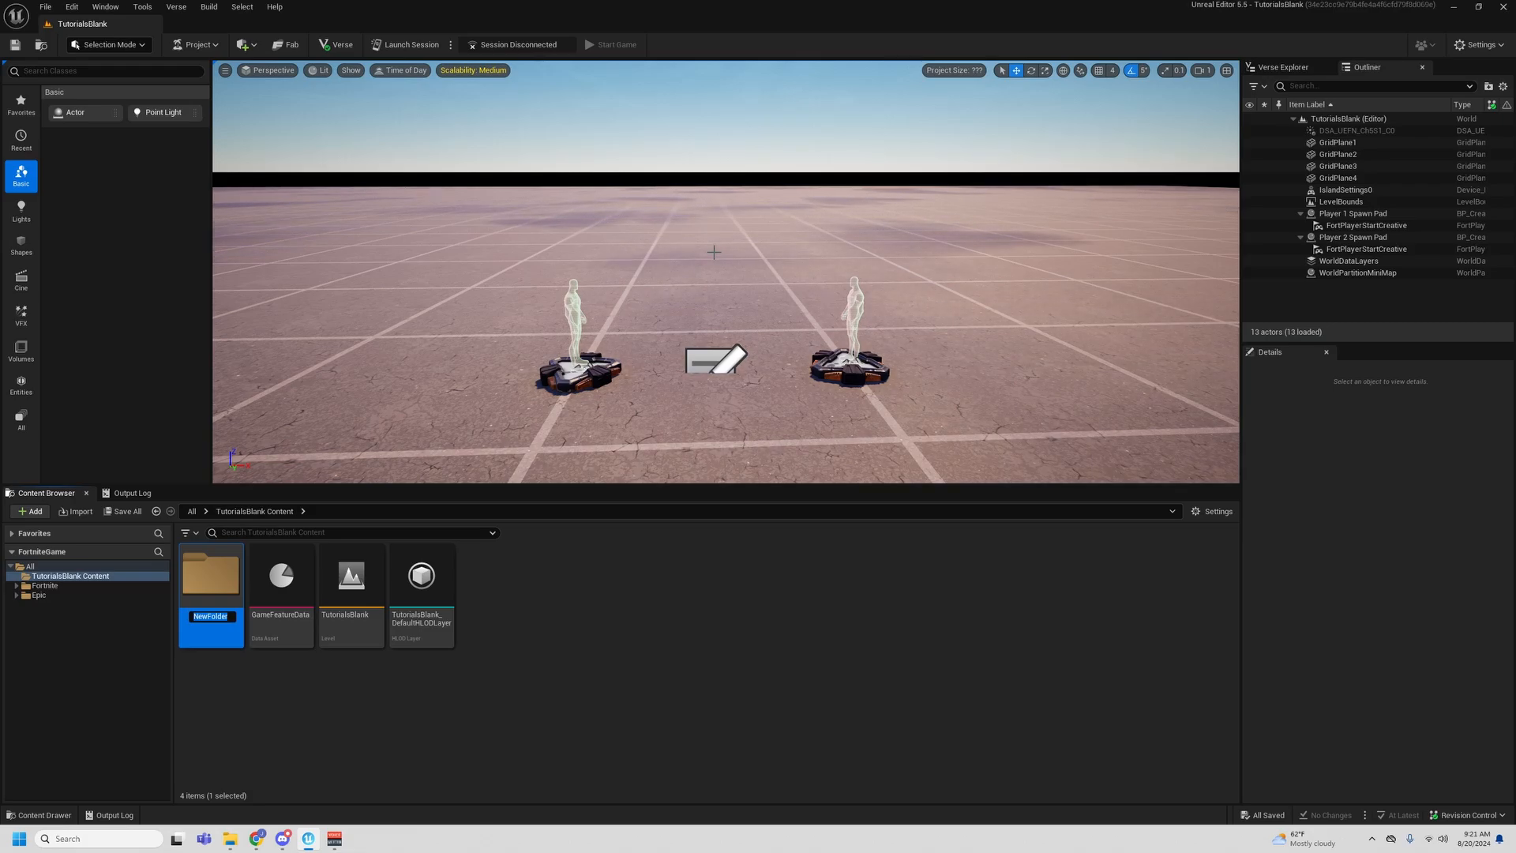
text(Materials)
key(Return)
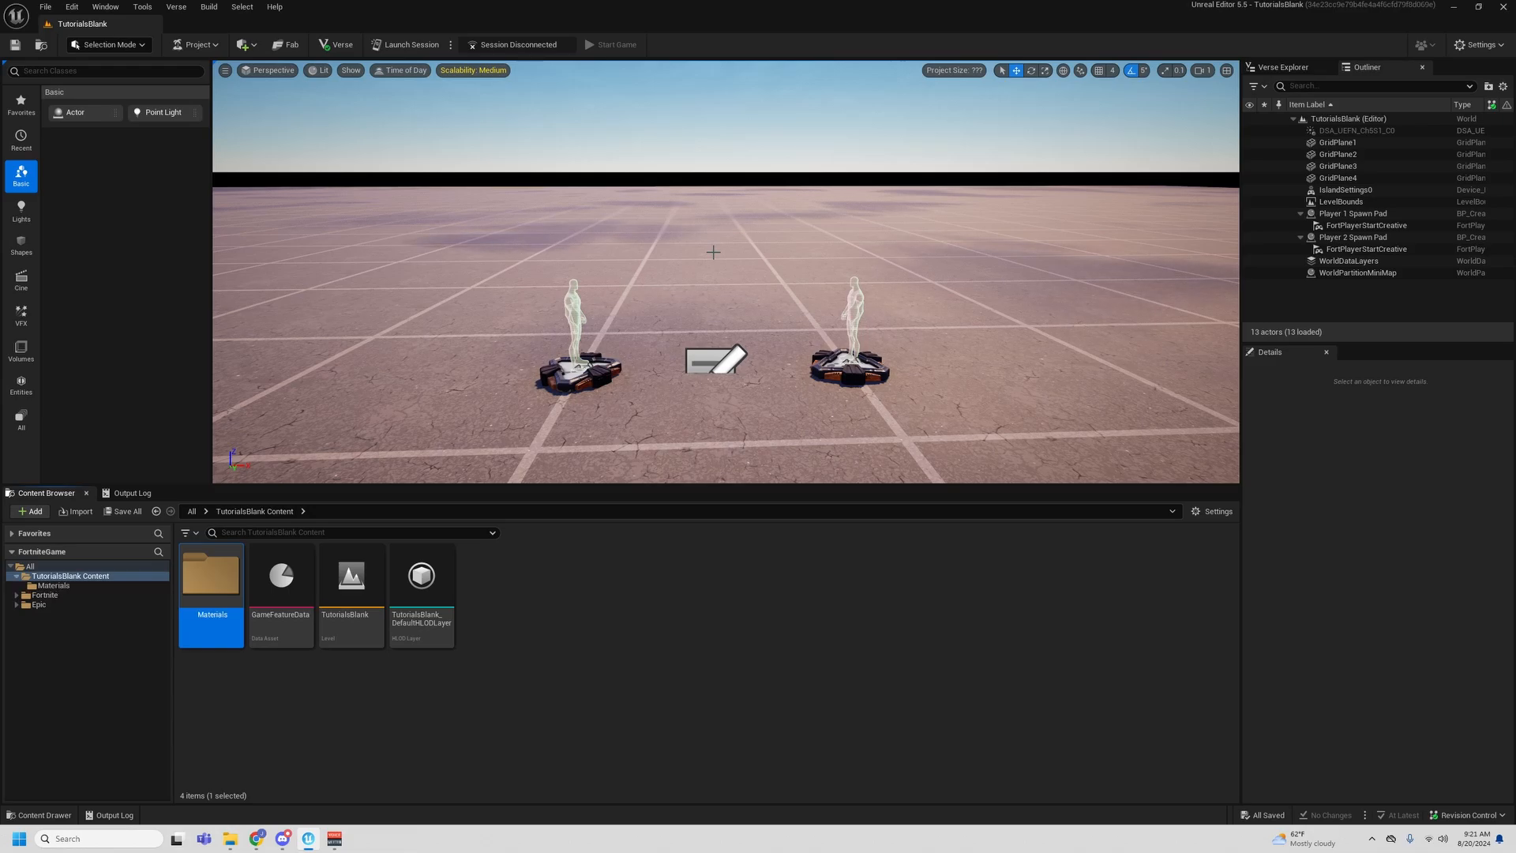
right_click(495, 646)
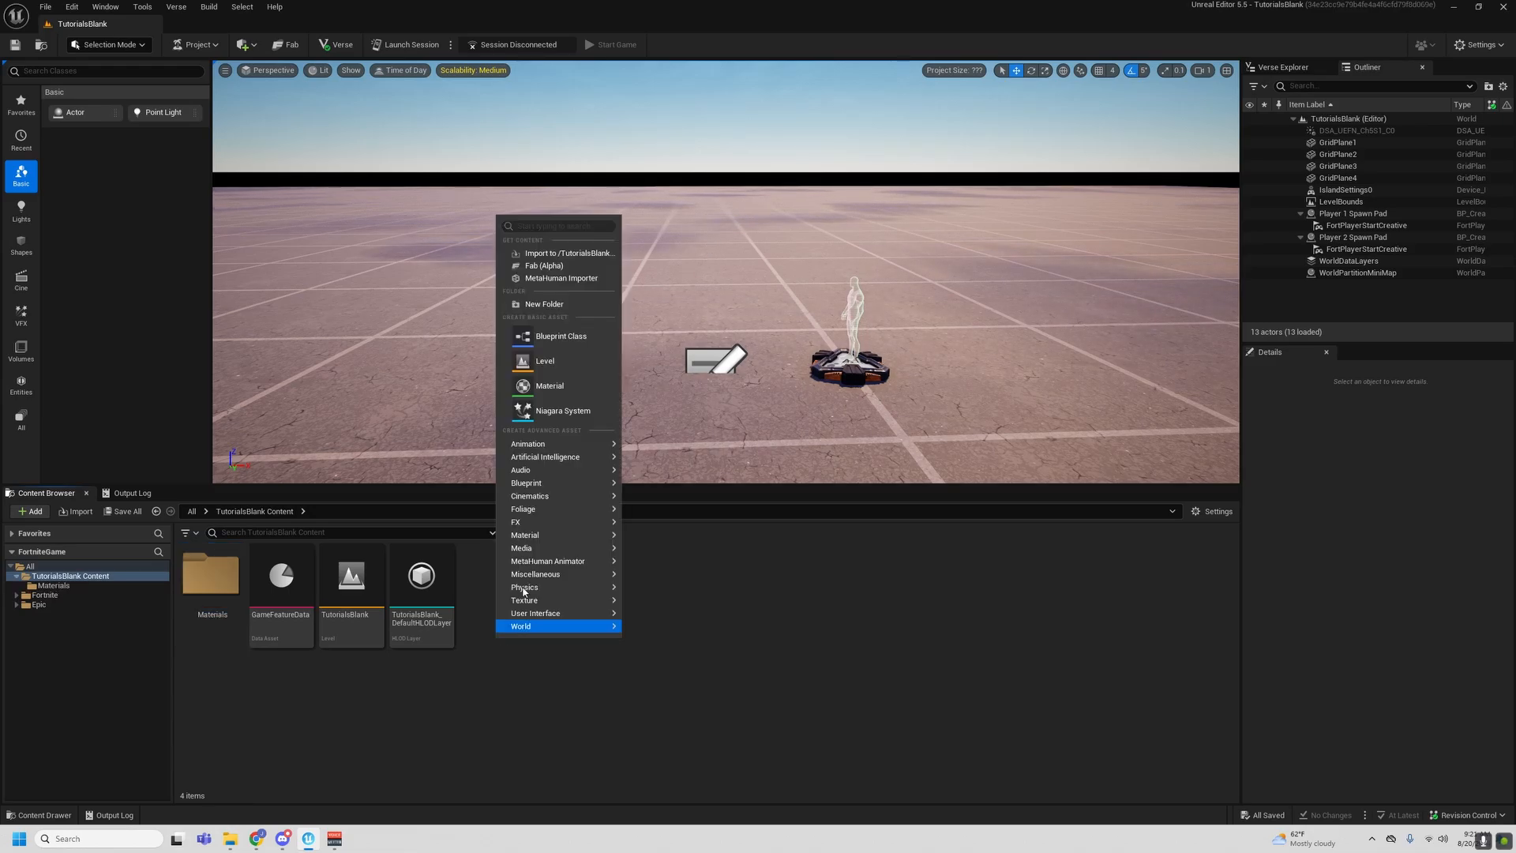
click(563, 303)
text(Textures)
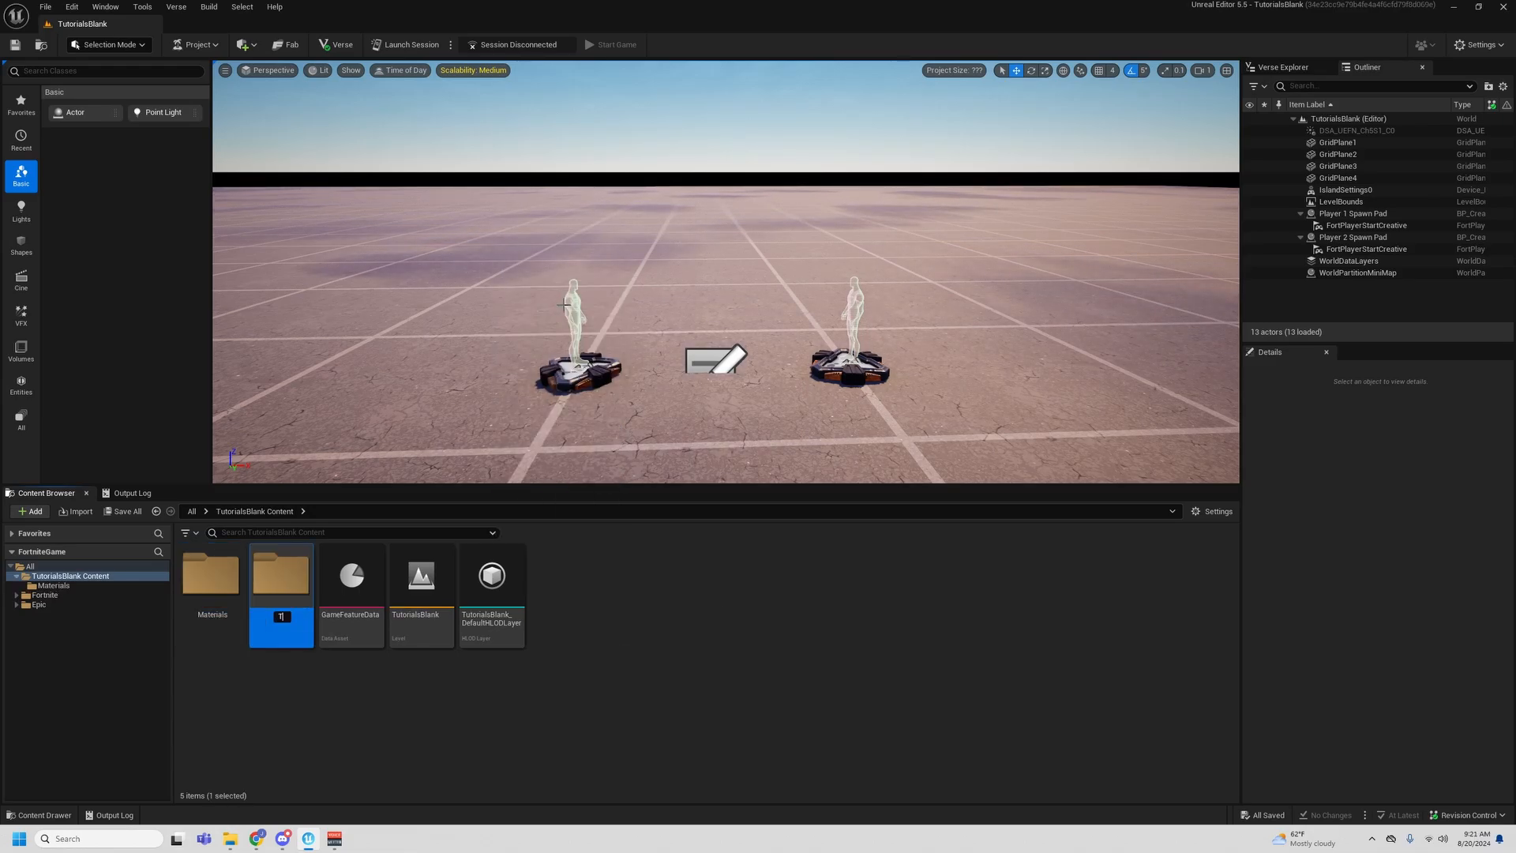
key(Return)
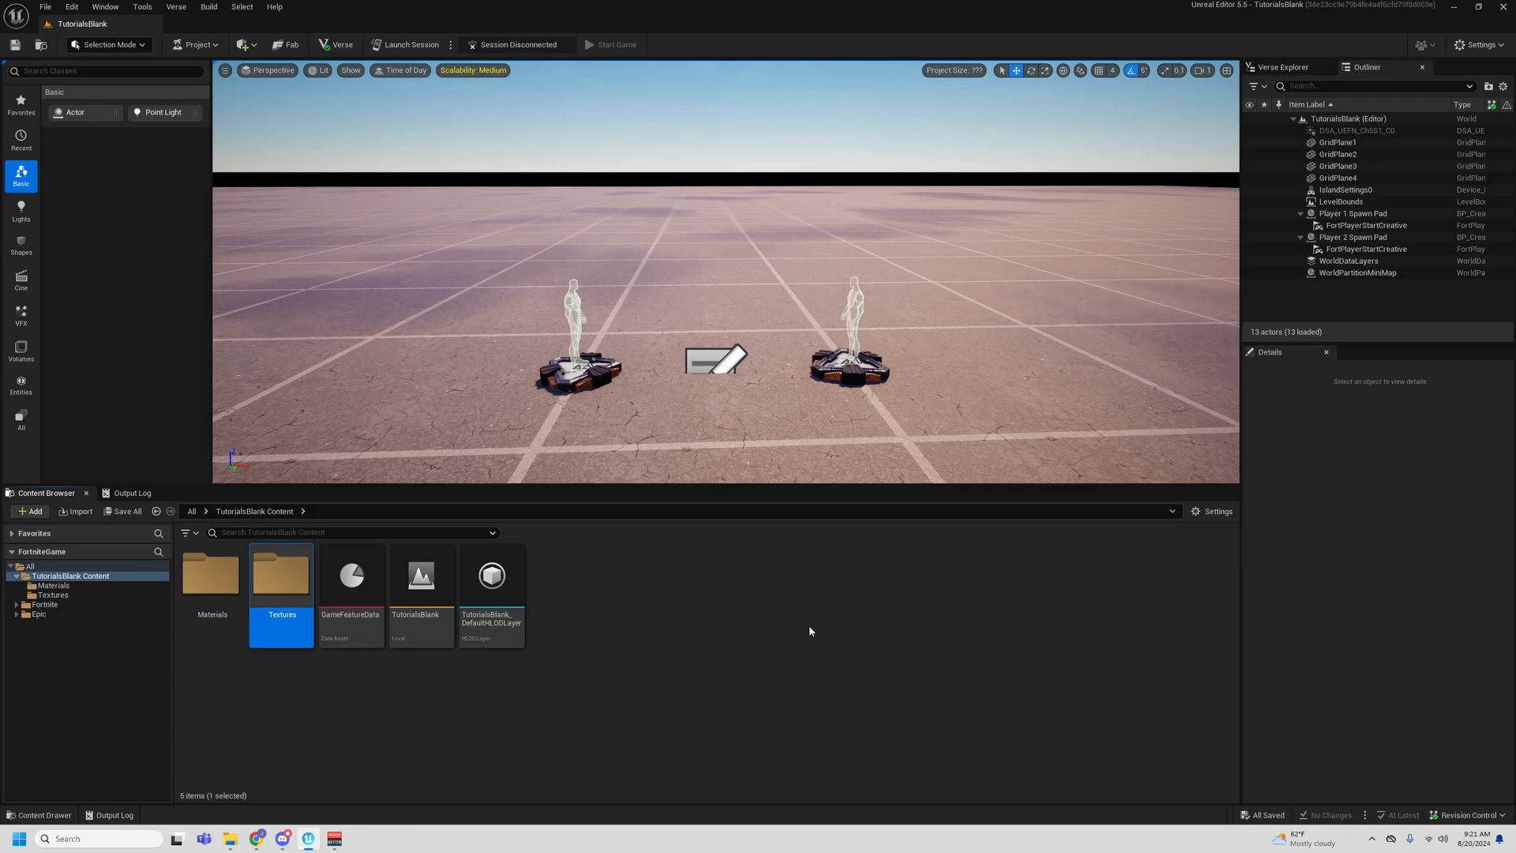
- Create a third folder named Props in TutorialsBlank Content
right_click(666, 603)
click(742, 267)
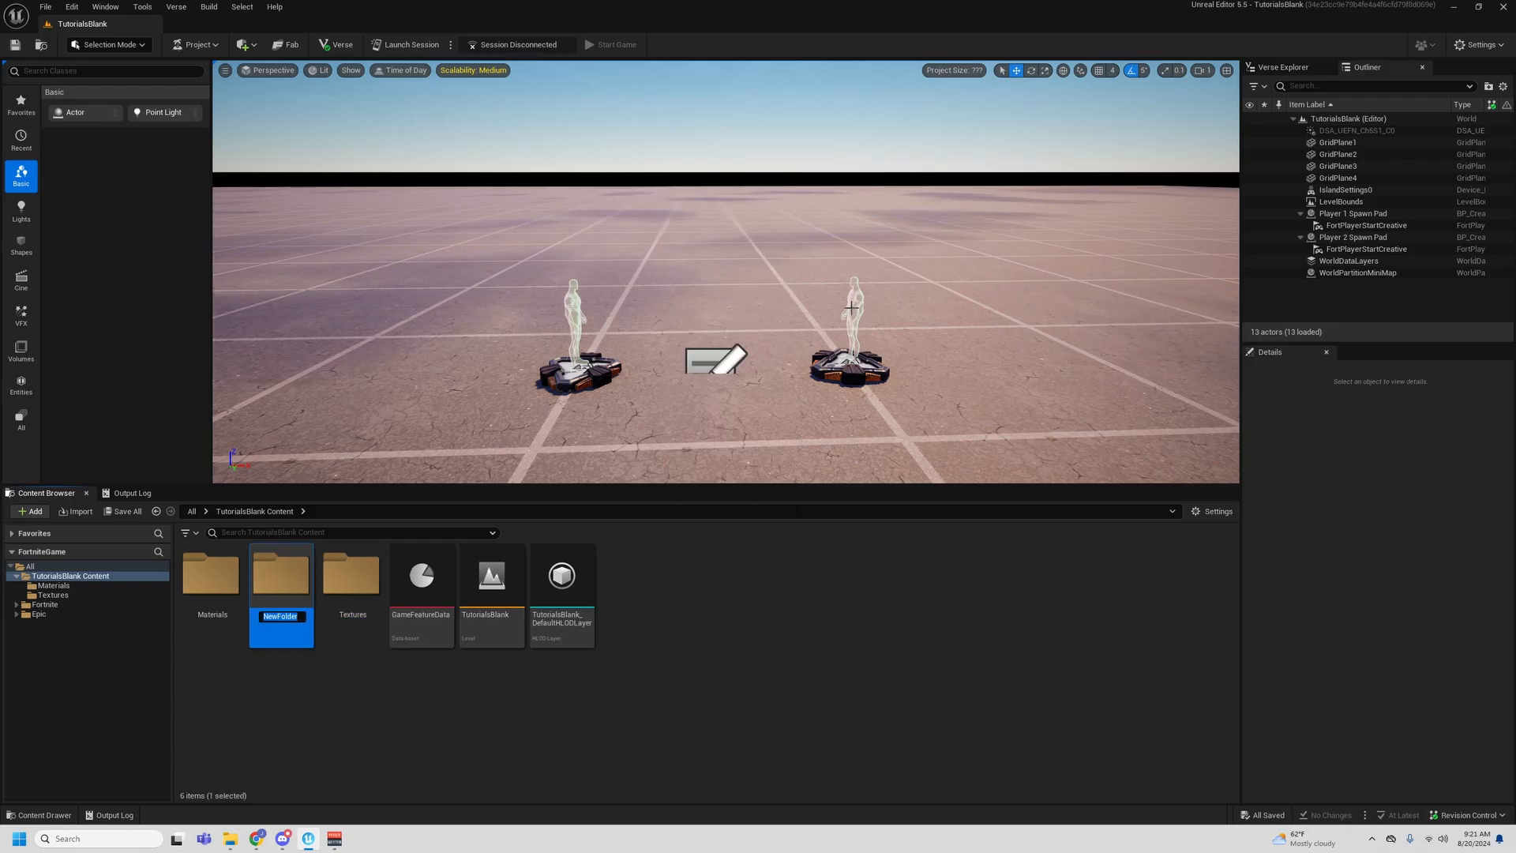
key(Return)
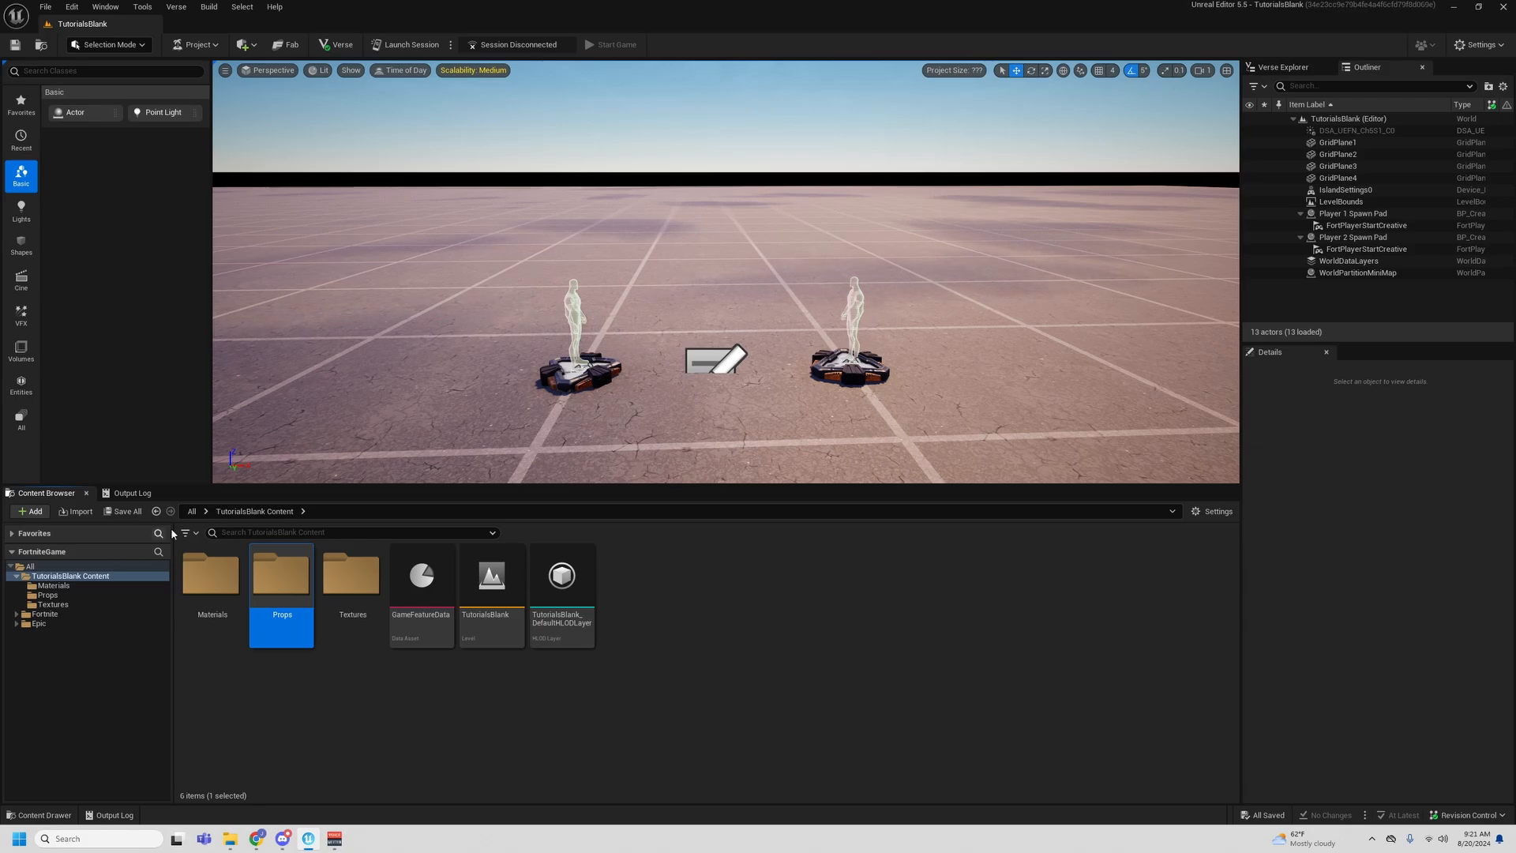
- Bring the progress bar image into the Textures folder and name the texture T_Progress_Bar
double_click(351, 575)
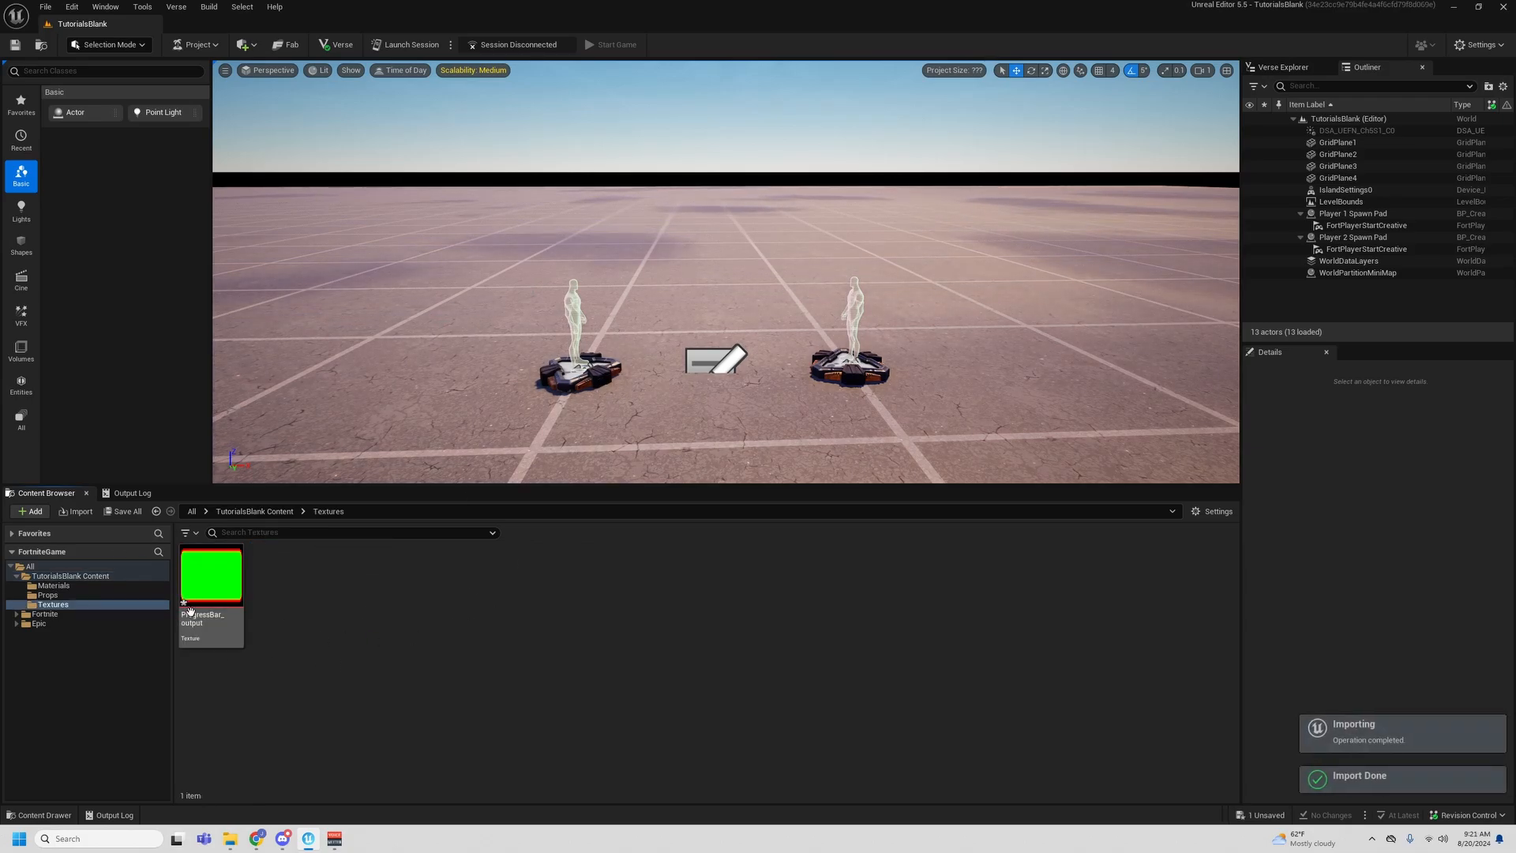
click(195, 617)
click(196, 618)
text(T)
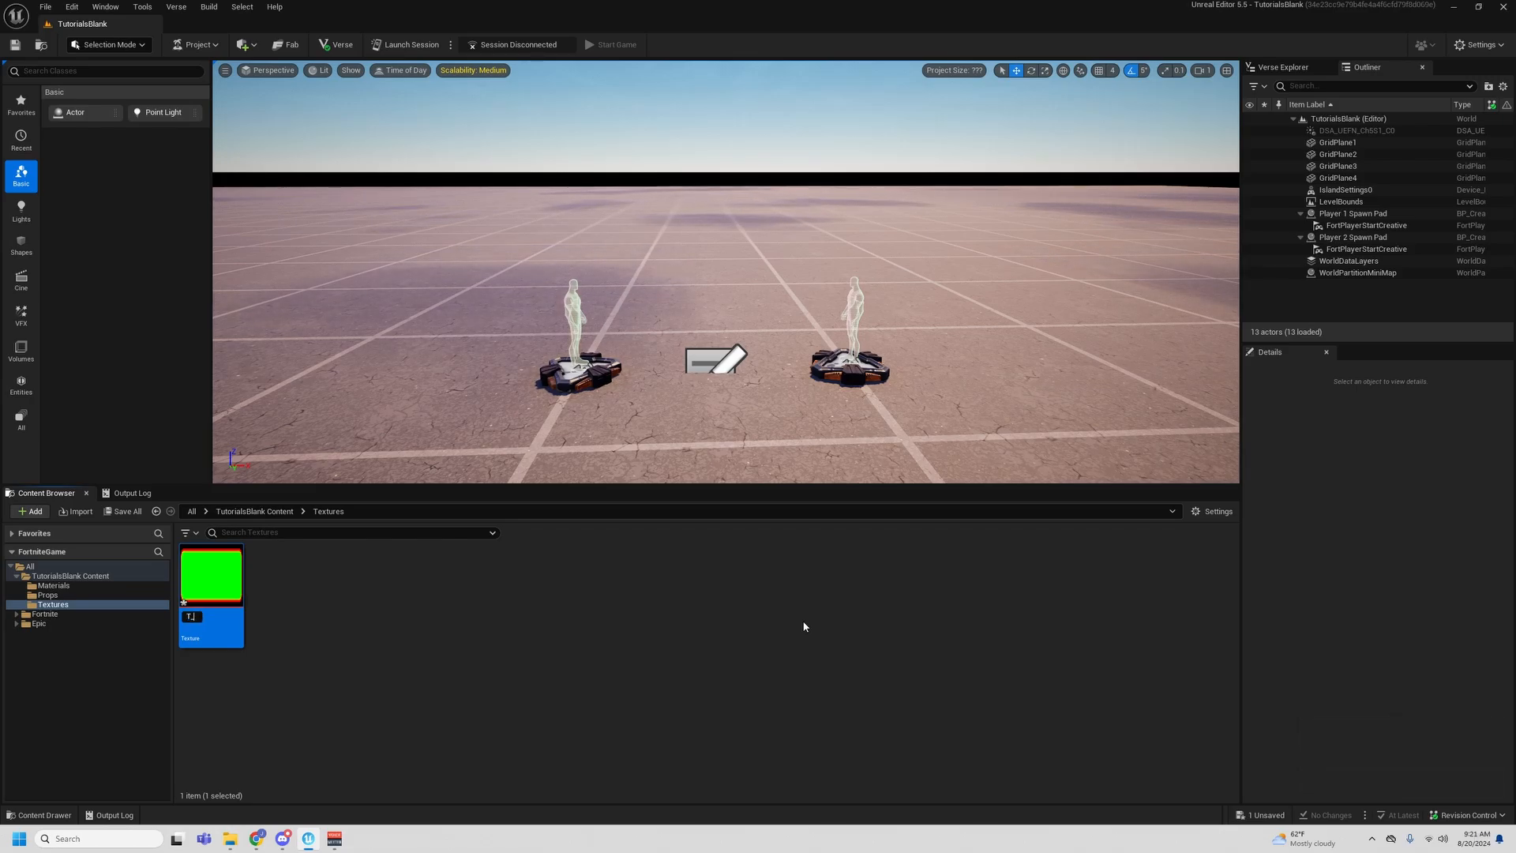
text(_Progress)
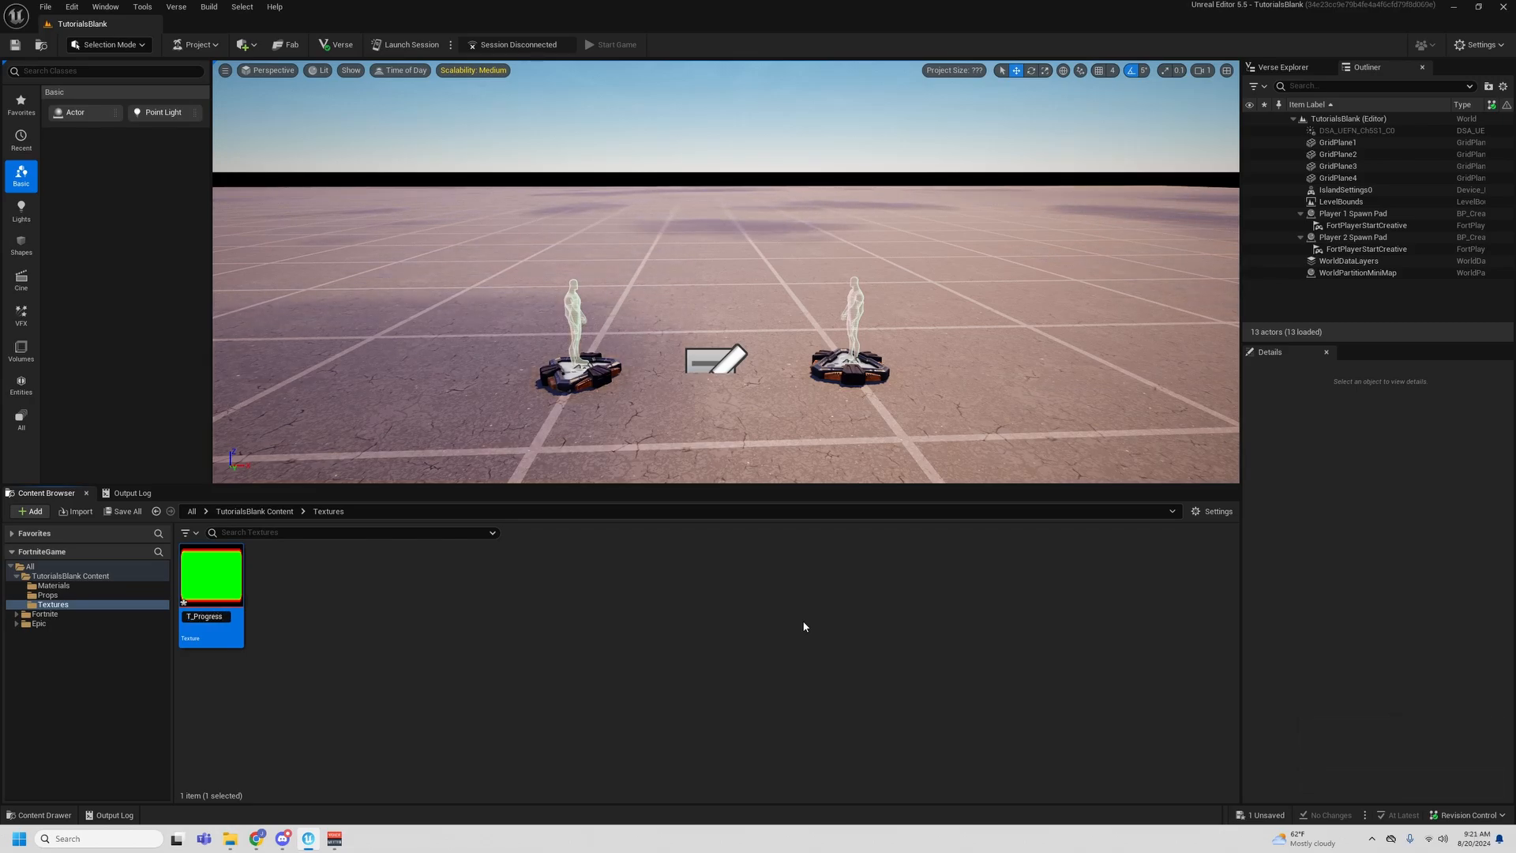
text(_Bar)
key(Return)
- Open the T_Progress_Bar texture and examine its red border and green fill channels, individually and together, without blue and alpha
double_click(223, 570)
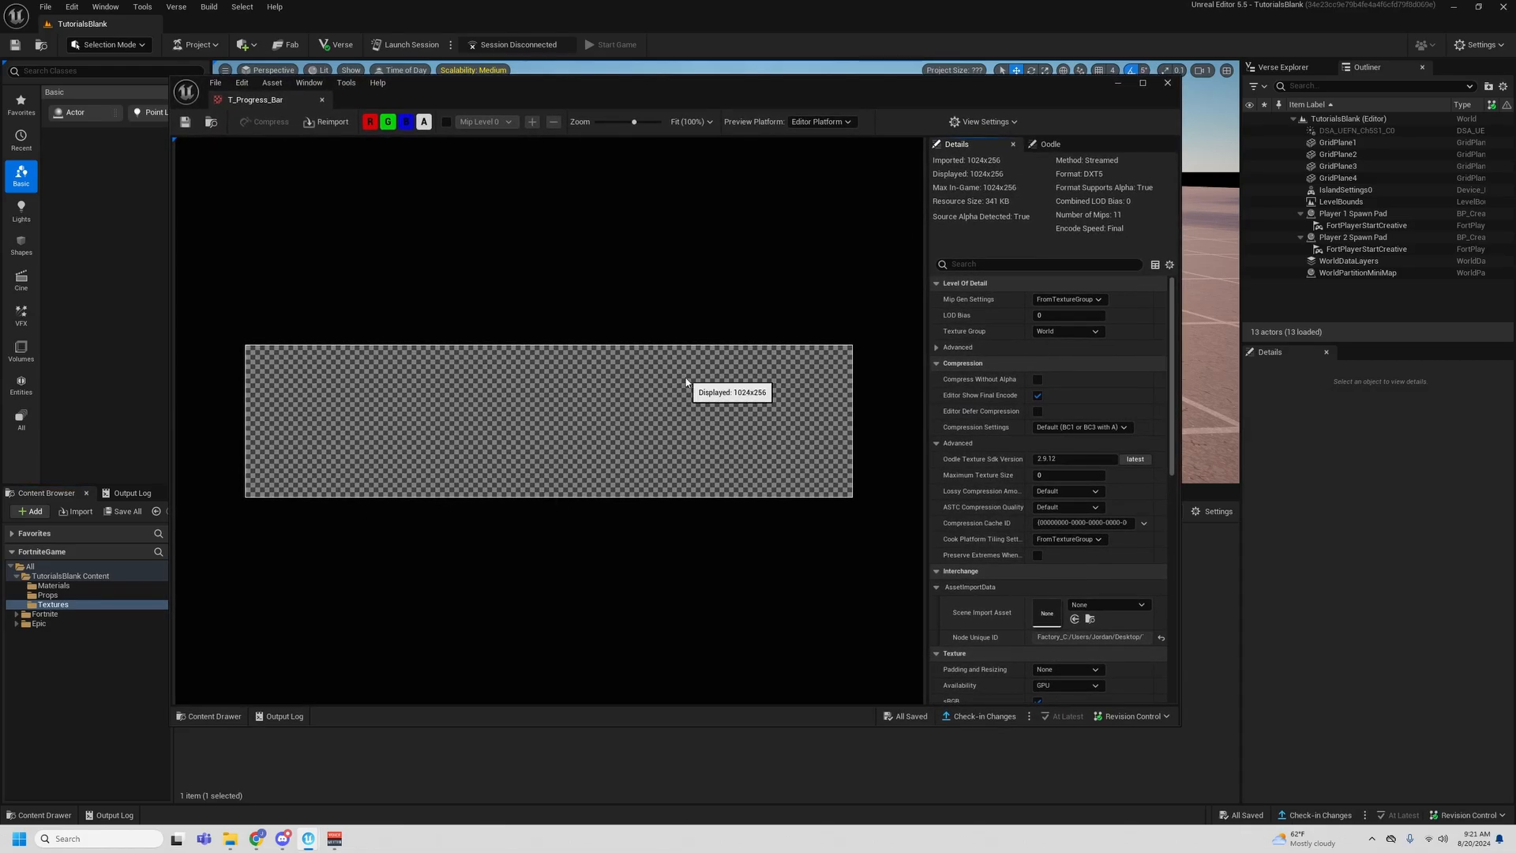
click(407, 121)
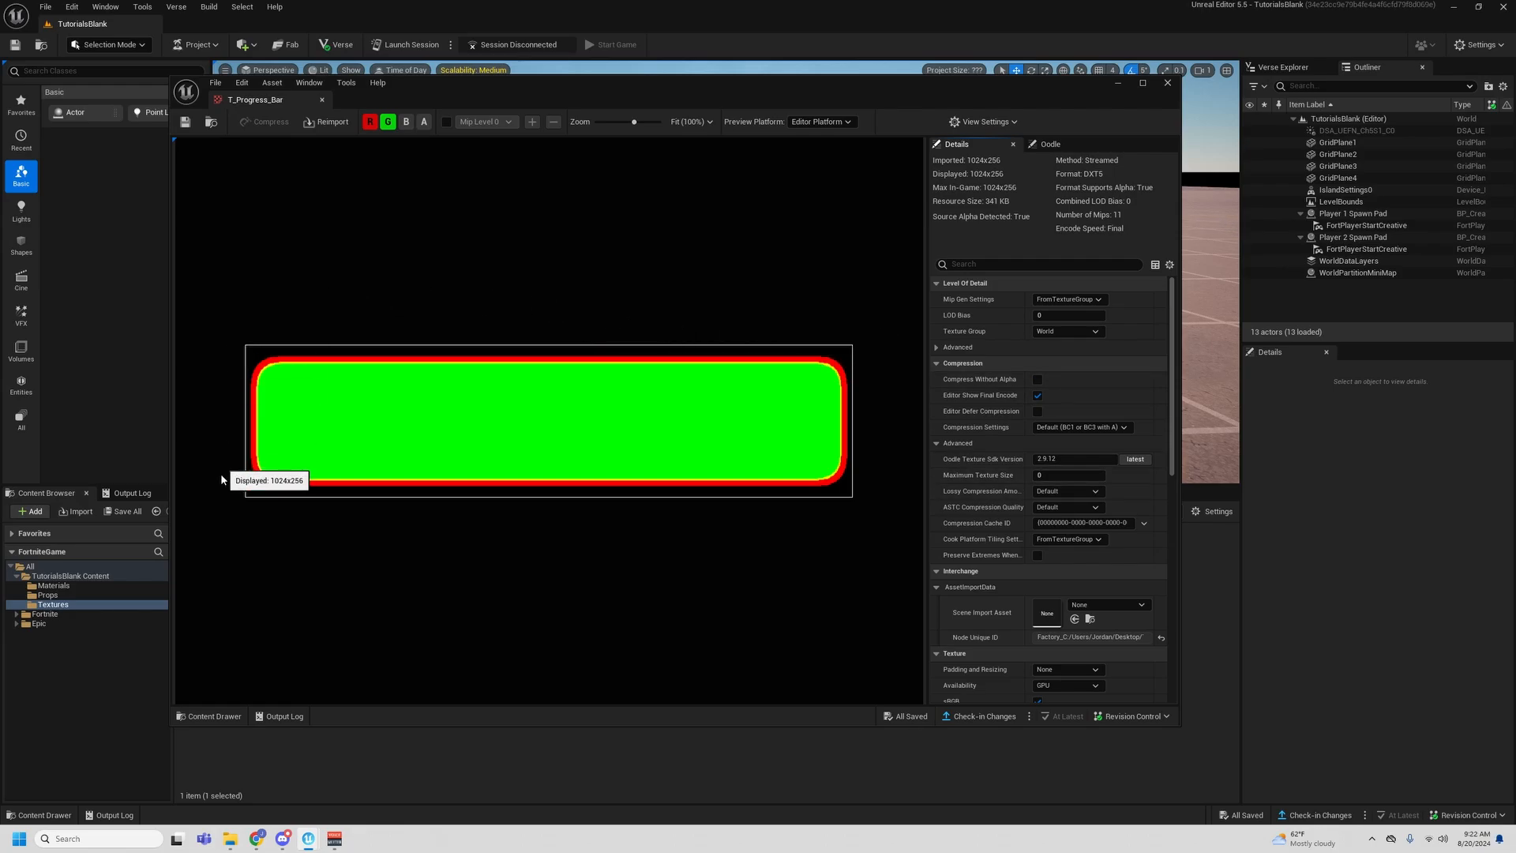
click(388, 120)
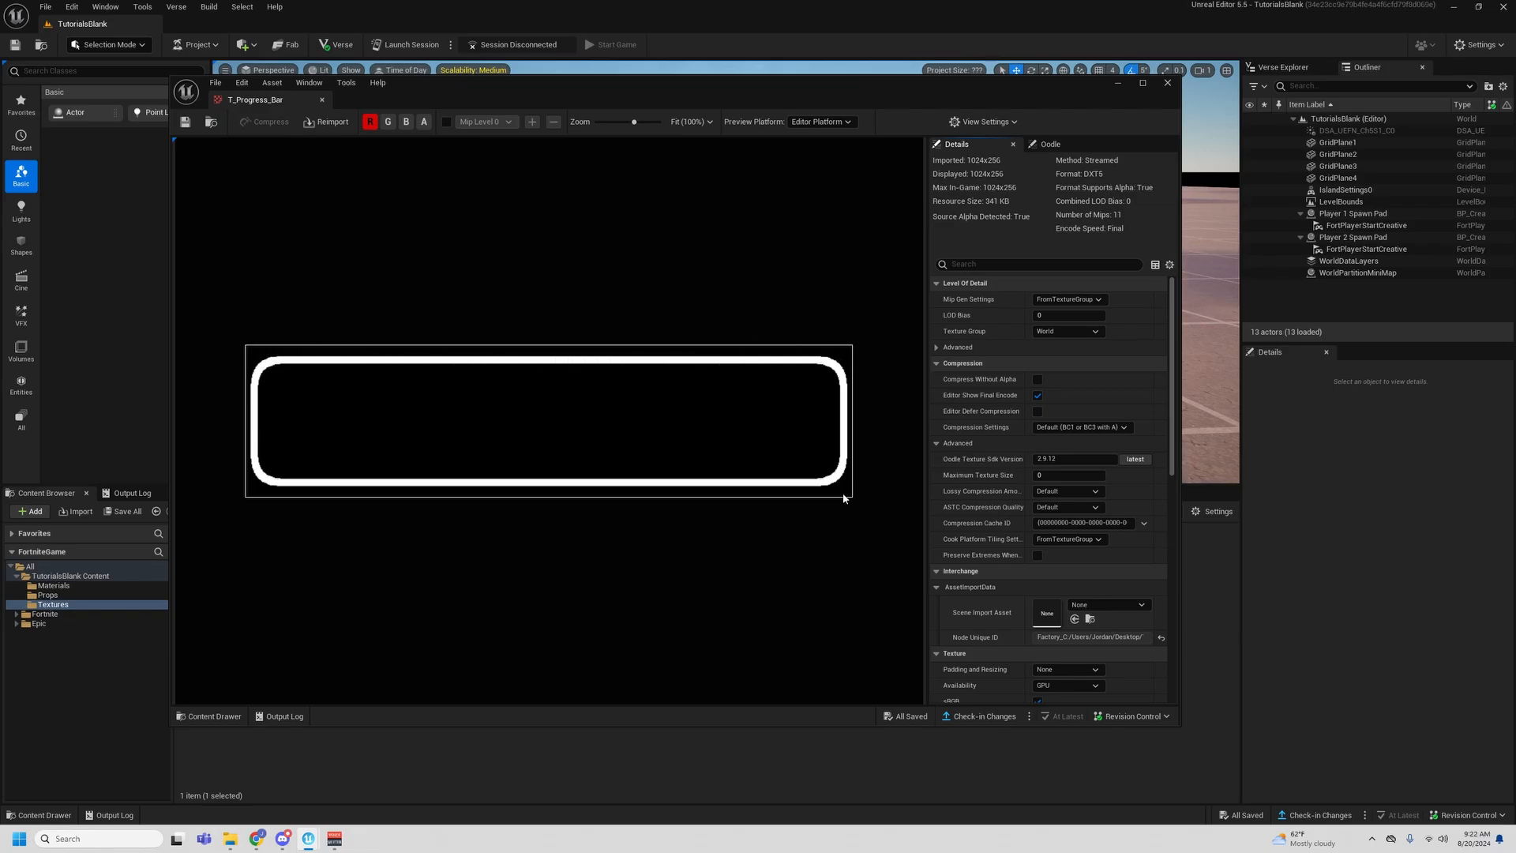
click(370, 121)
click(388, 121)
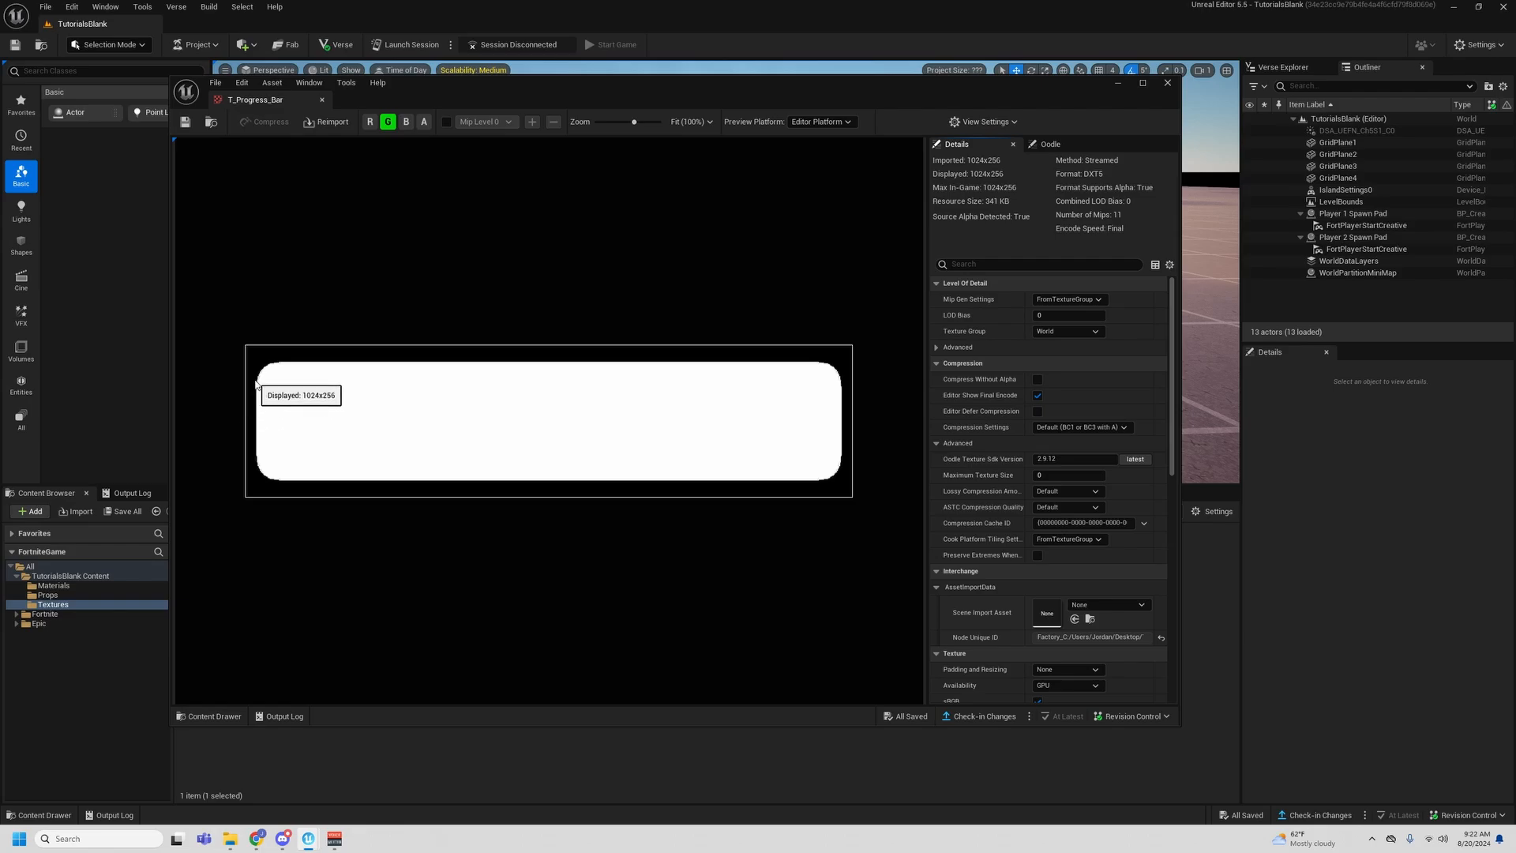
click(389, 123)
click(370, 123)
click(388, 123)
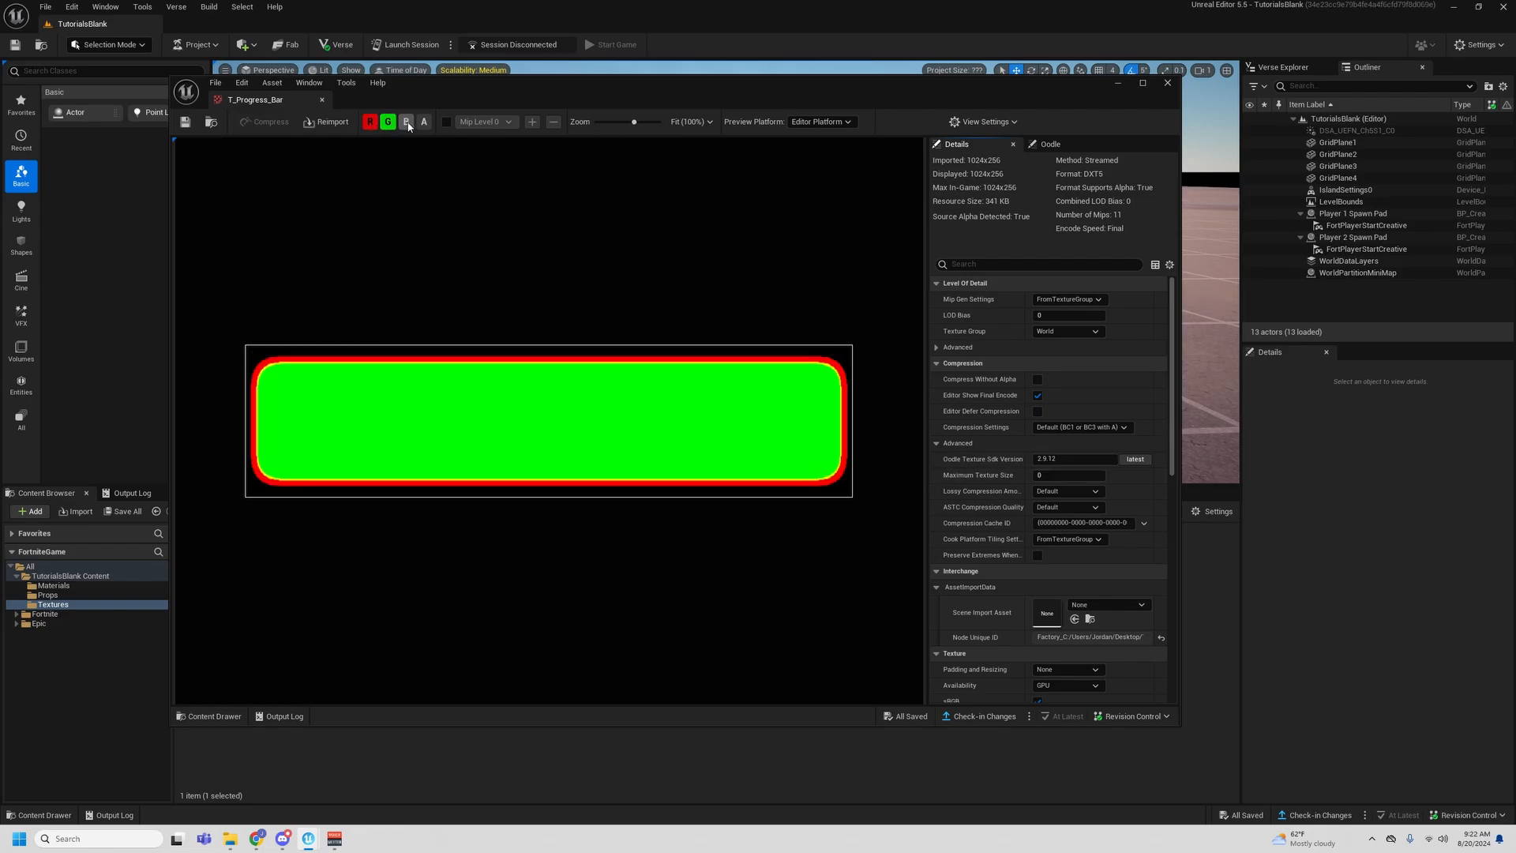
click(419, 122)
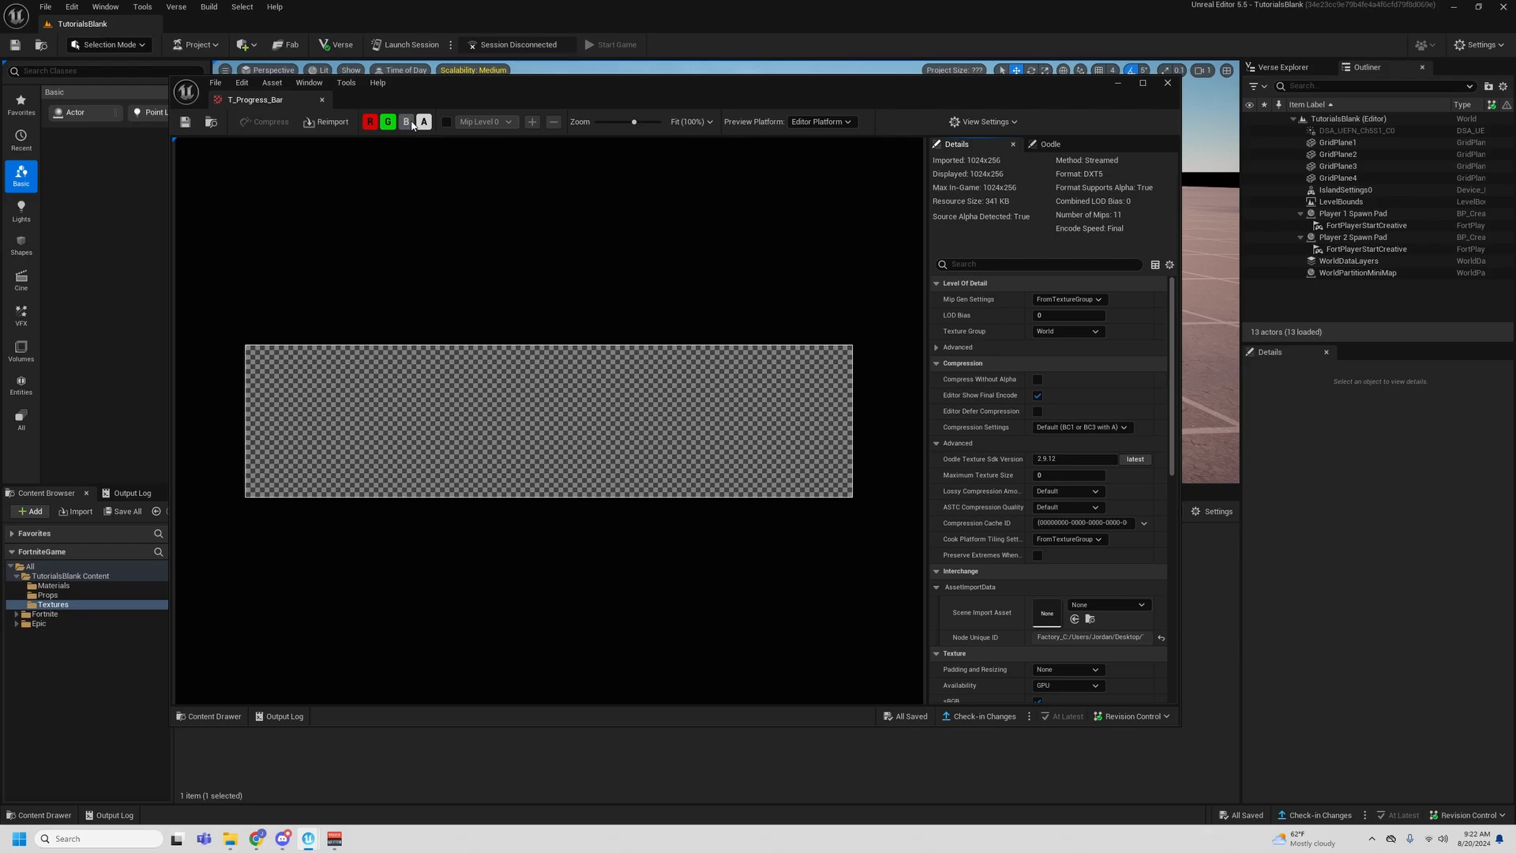
click(425, 123)
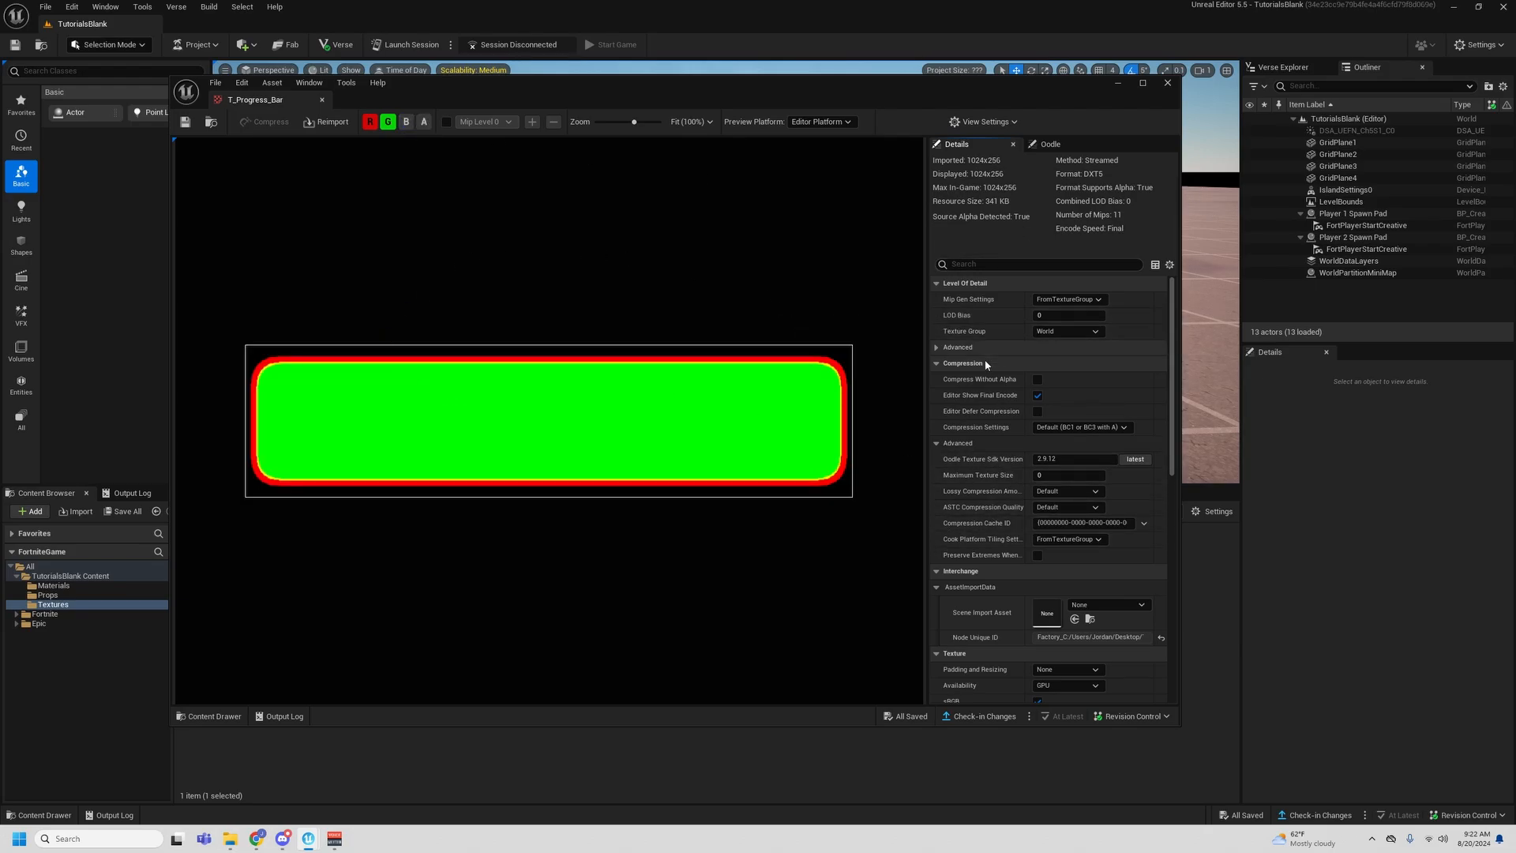
- Set the compression settings of T_Progress_Bar to UserInterface2D (RGBA8)
click(1128, 427)
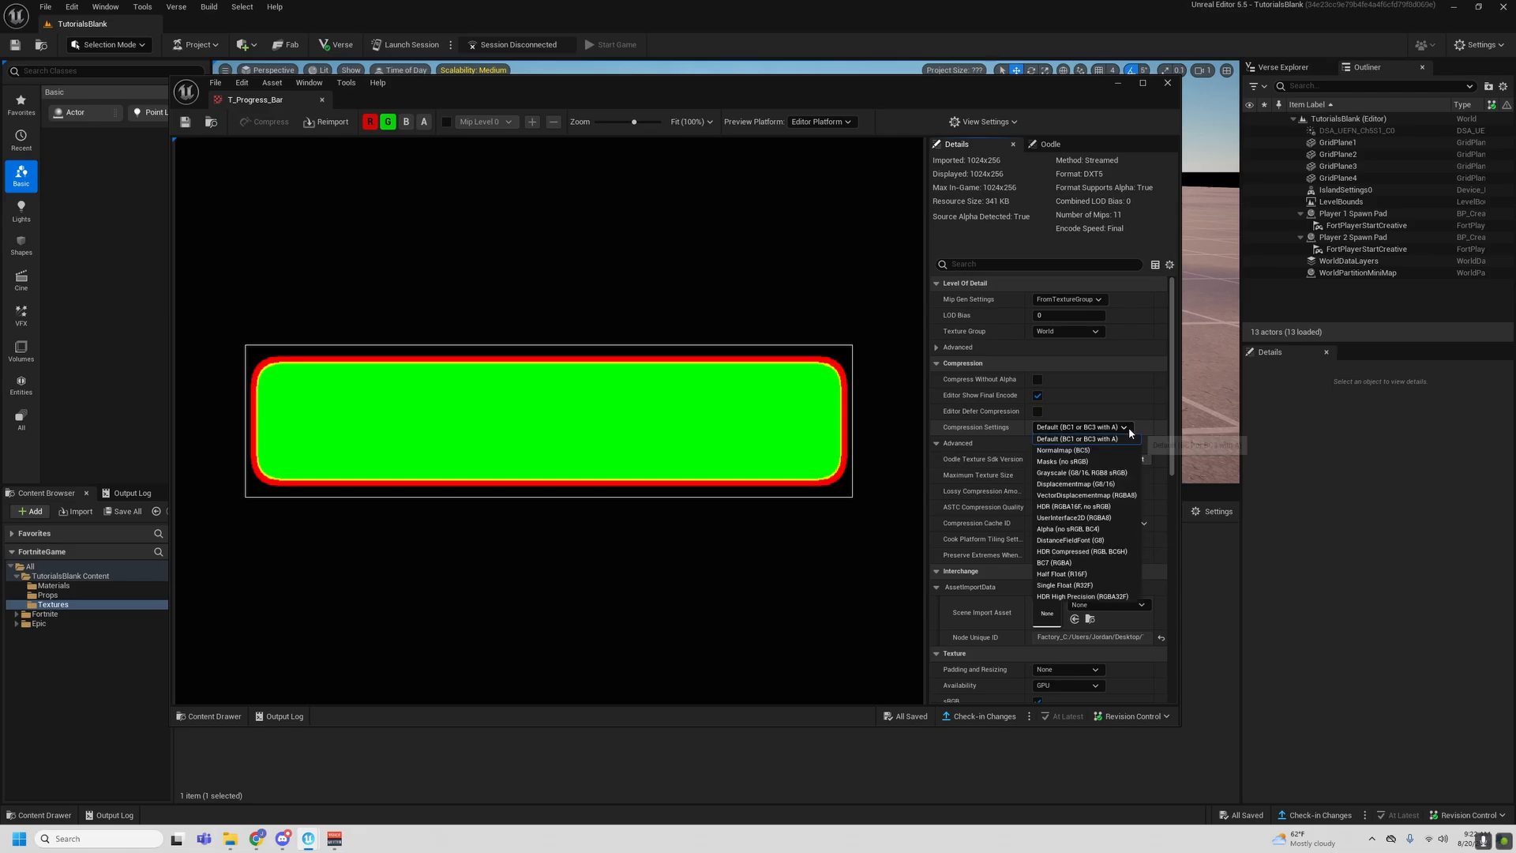
click(1119, 518)
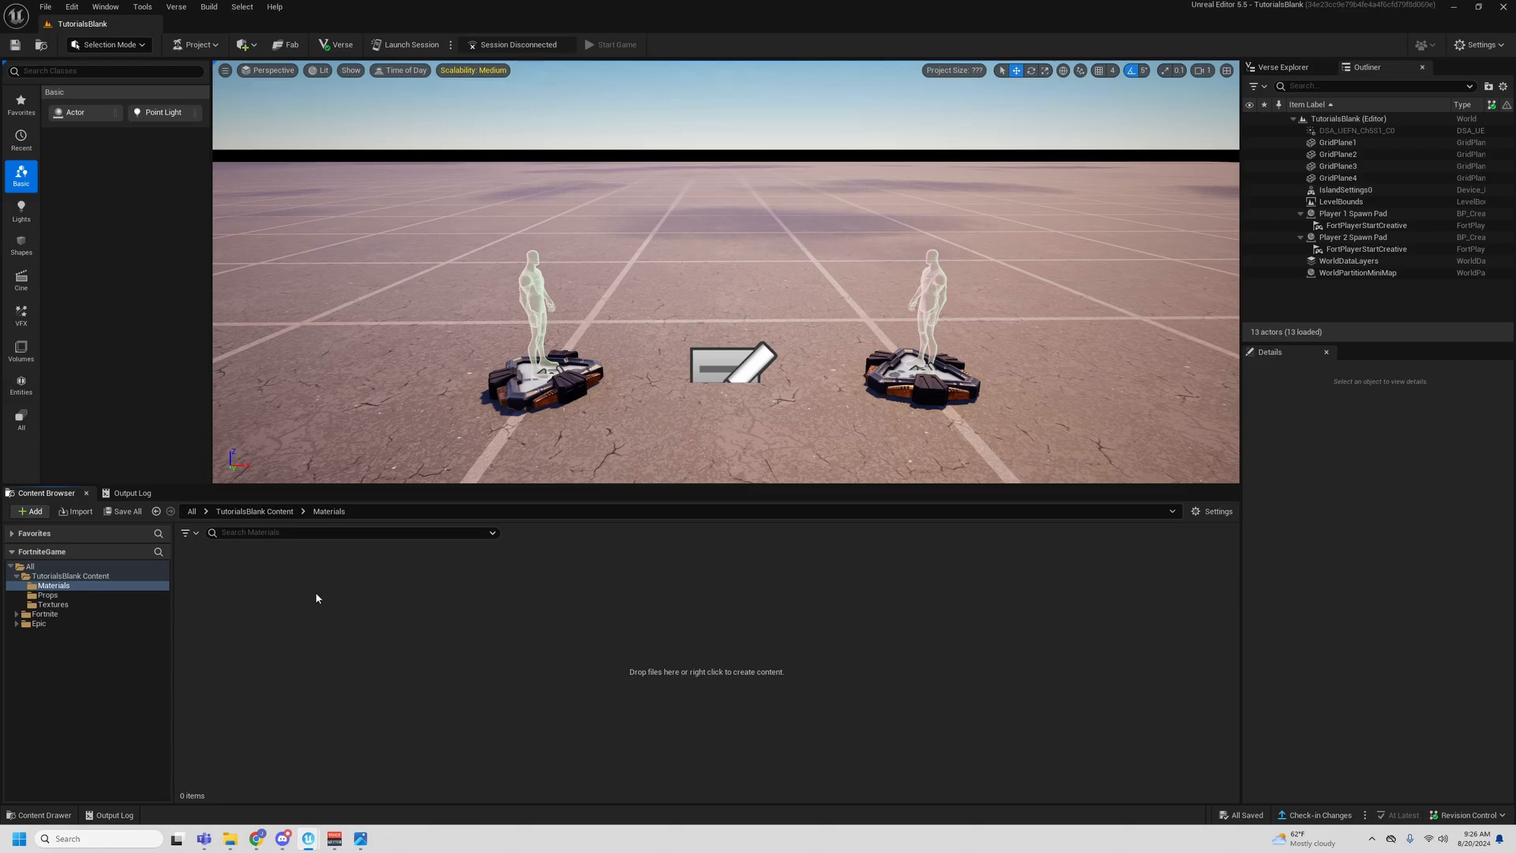
- Create a new material named M_Progress_Bar in the Materials folder
click(53, 585)
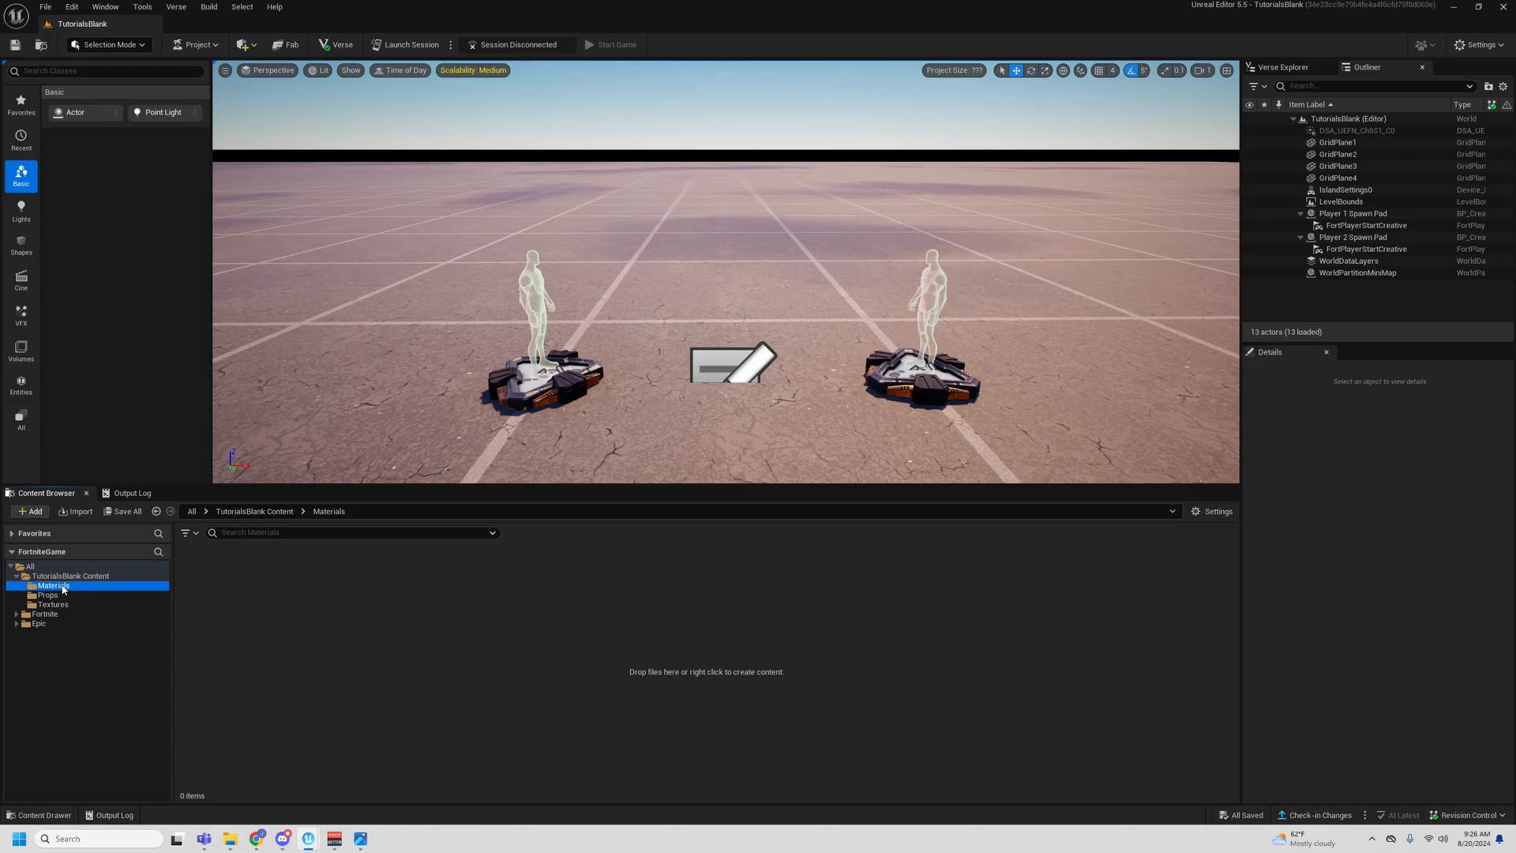
right_click(284, 591)
click(367, 332)
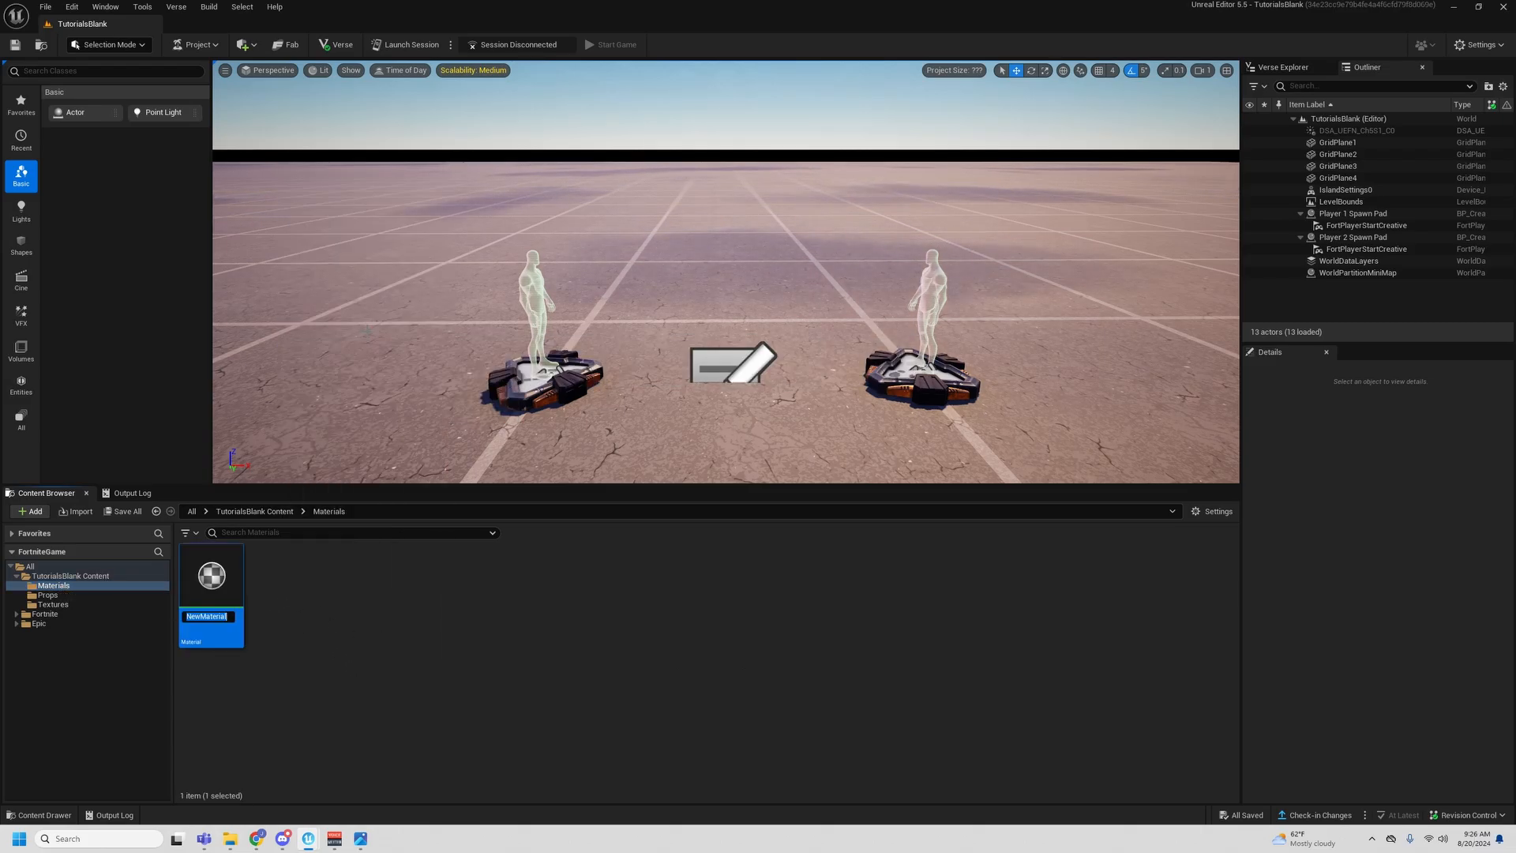
text(M_Progr)
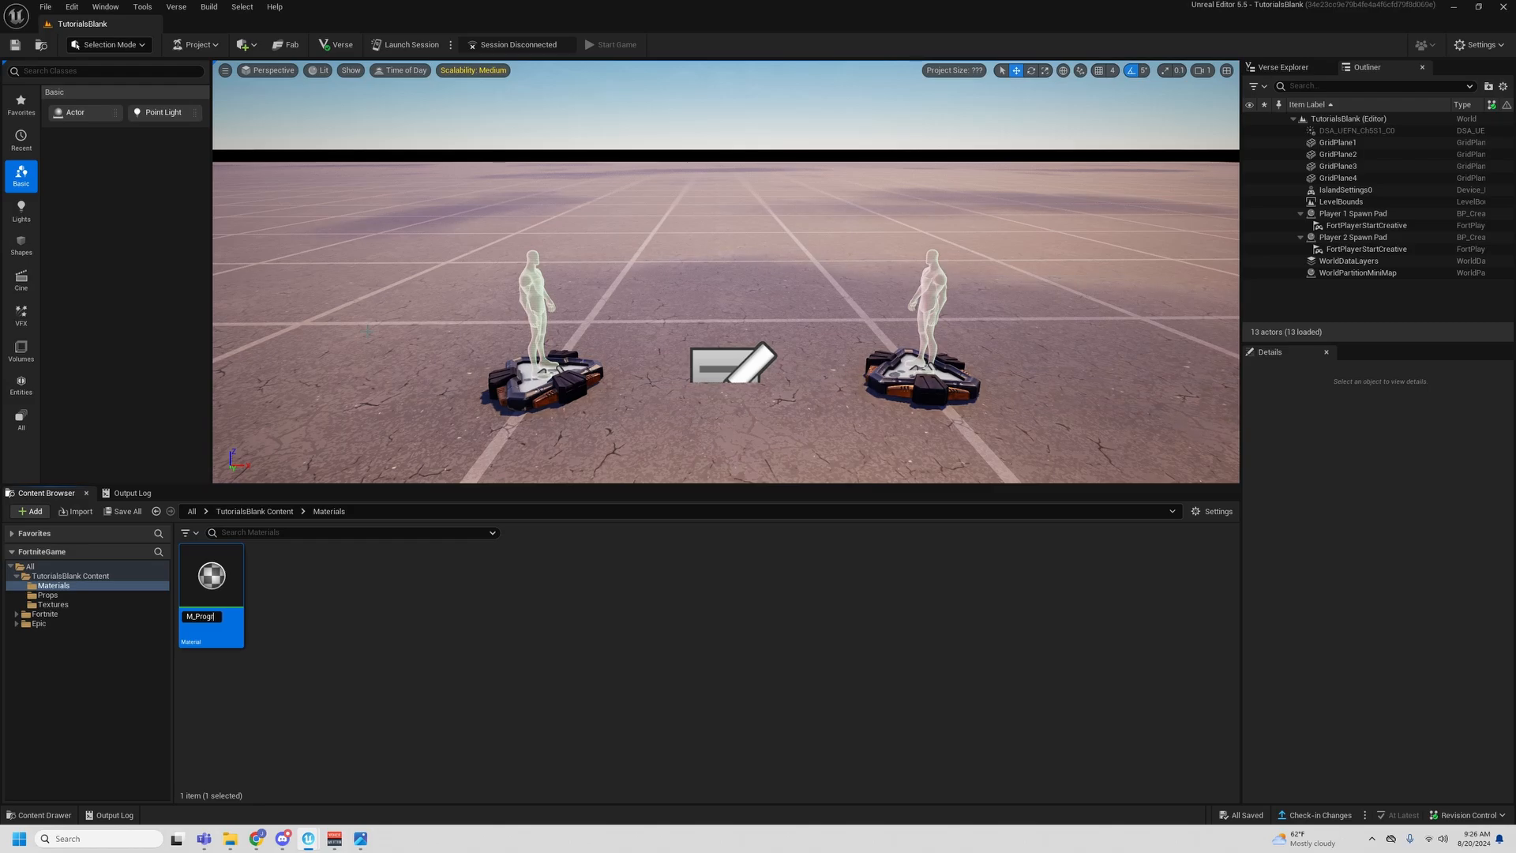
text(ess_Bar)
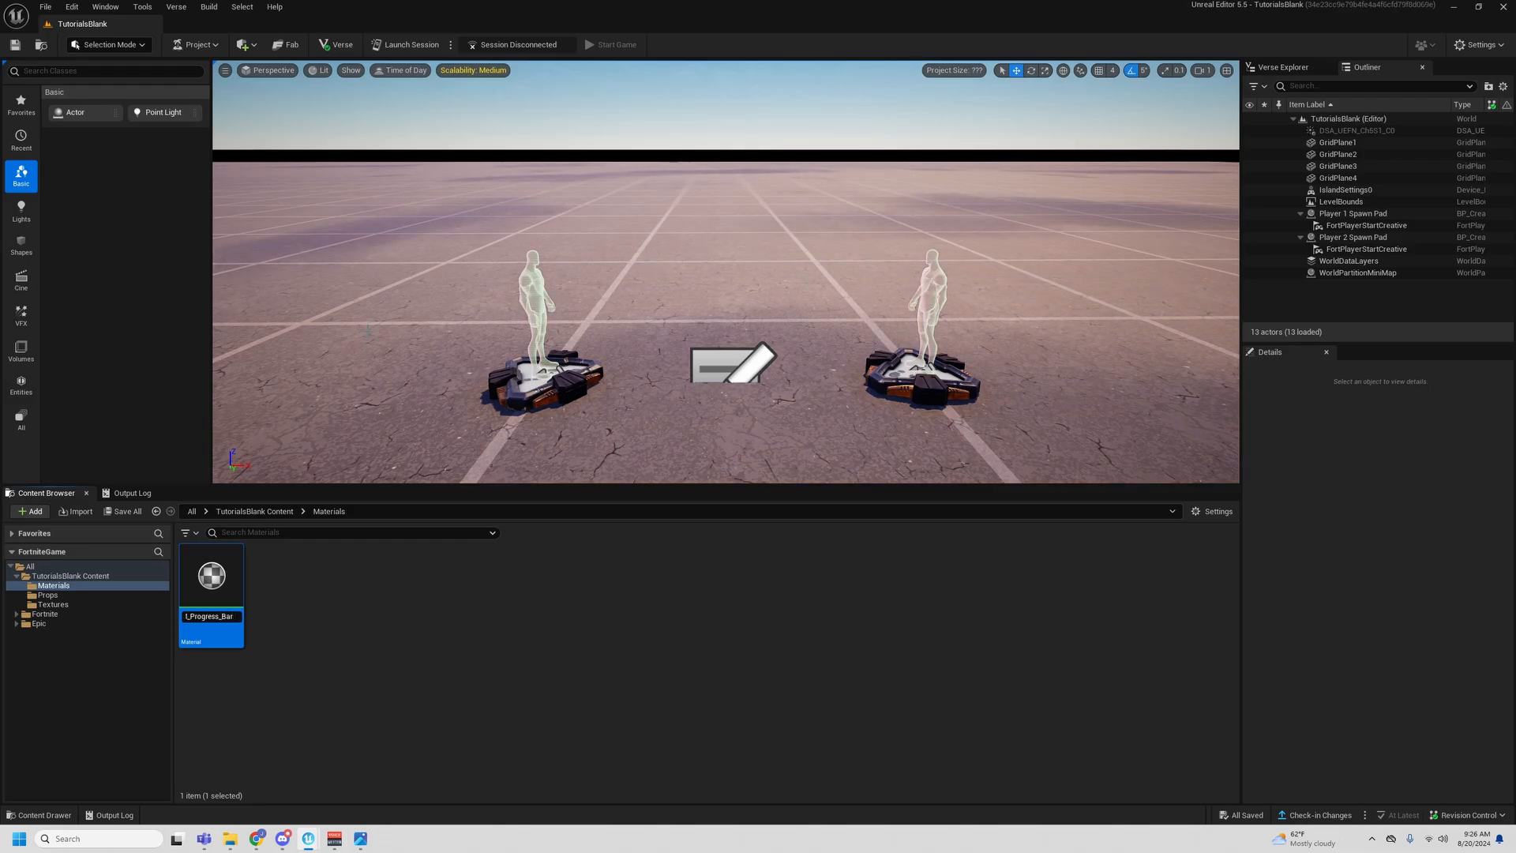
key(Return)
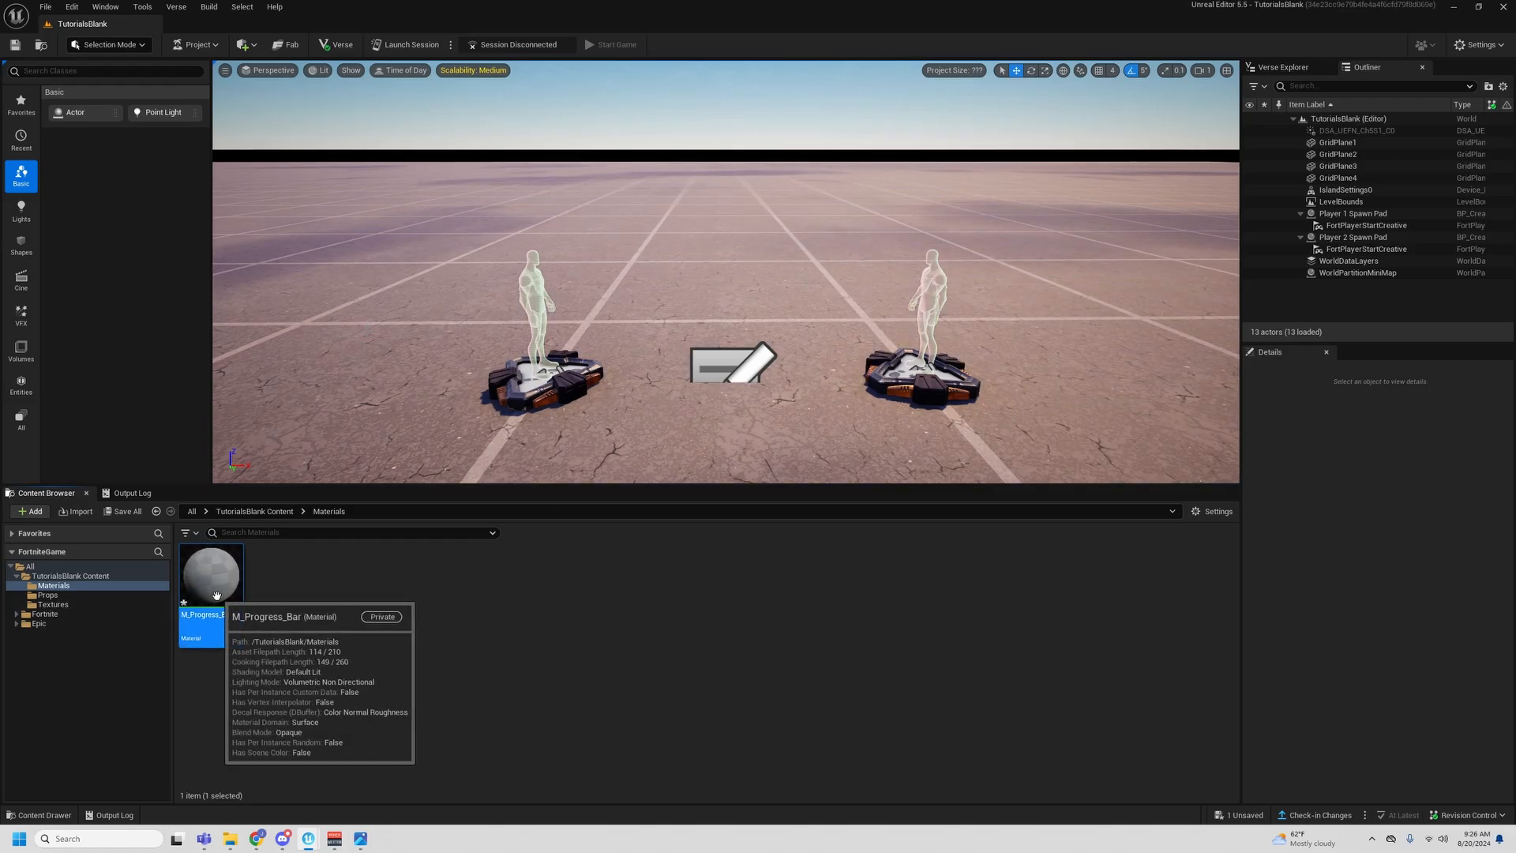
- Look over the reference screenshot of the complete progress bar material graph
drag(0, 308, 790, 162)
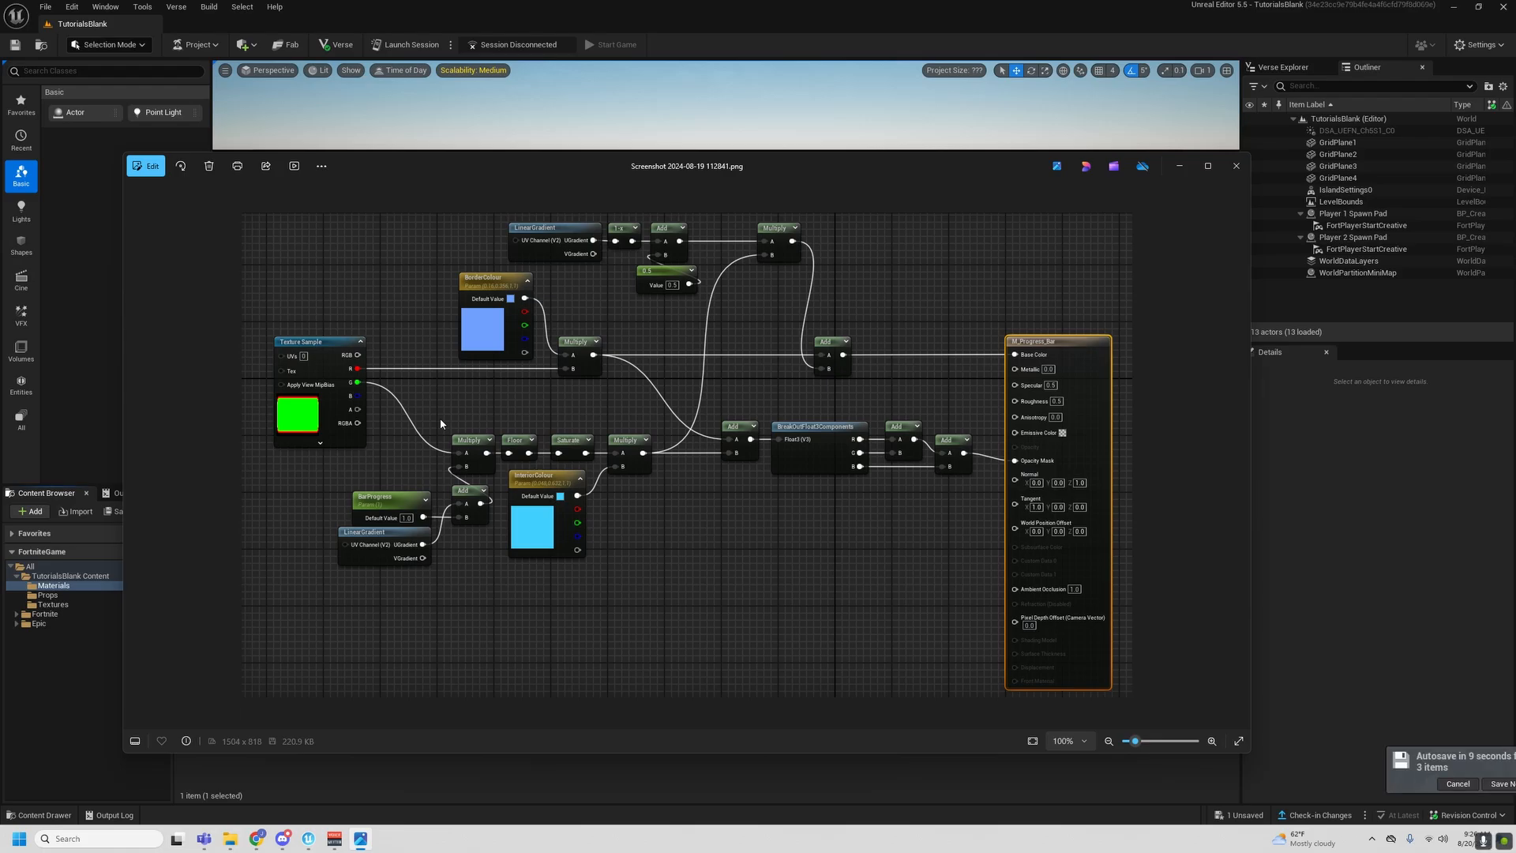
drag(910, 160, 0, 371)
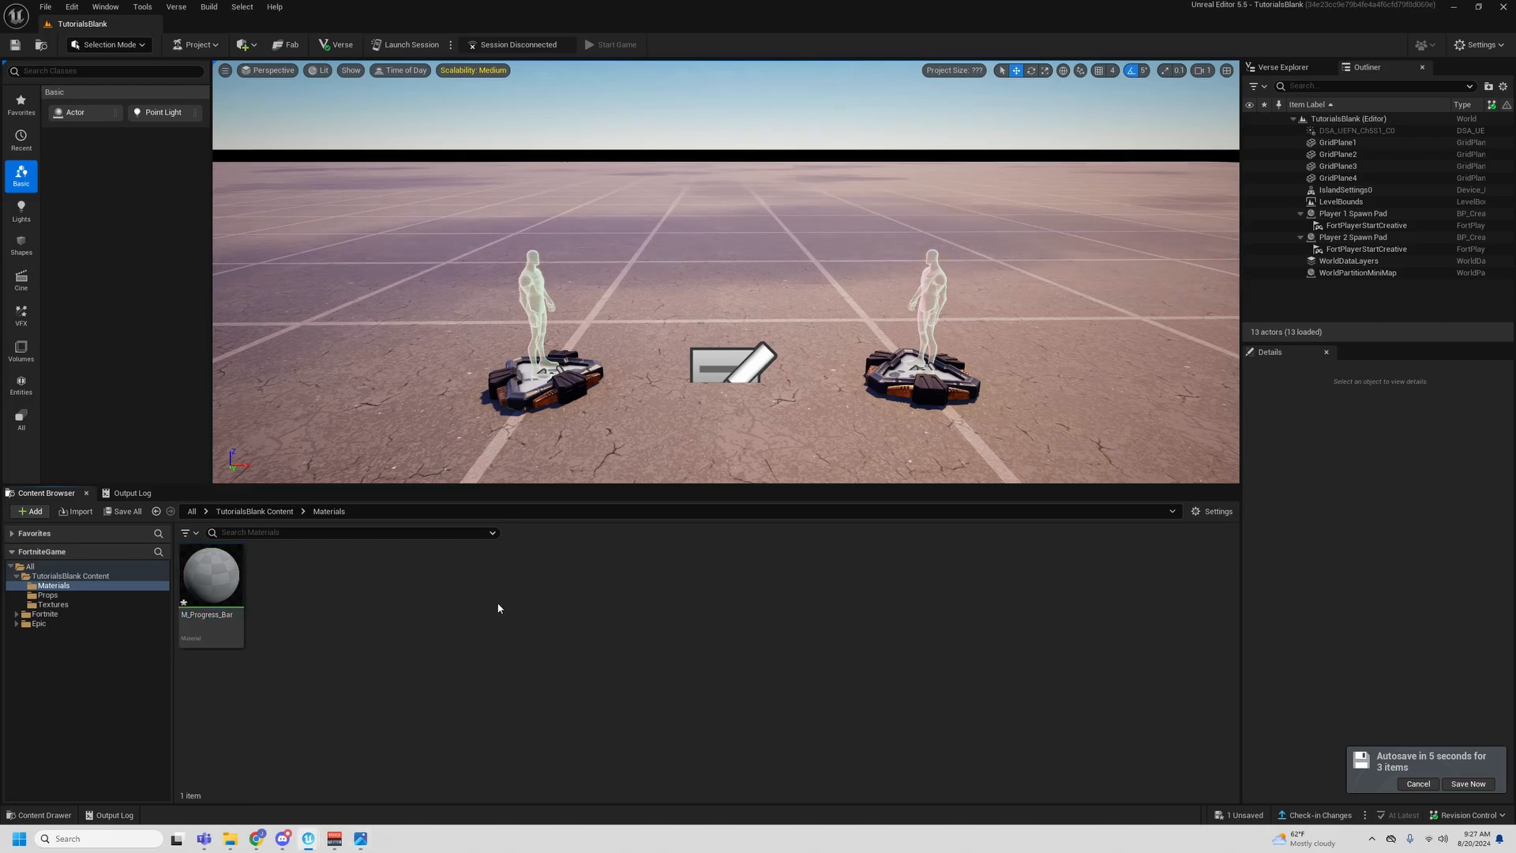
- Open the M_Progress_Bar material and add a Texture Sample node to its graph
double_click(230, 595)
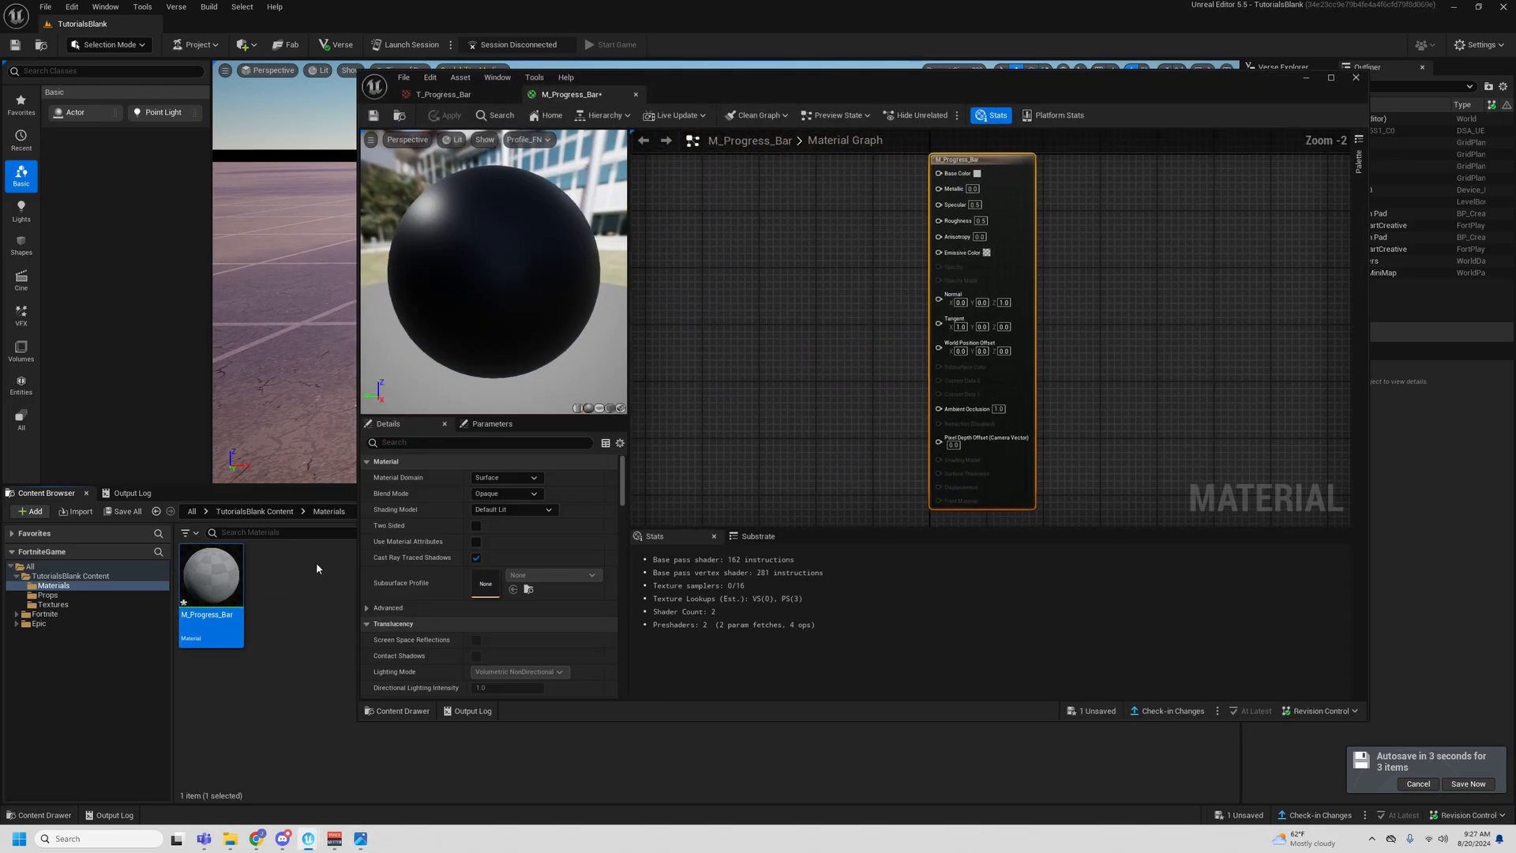
right_click(874, 235)
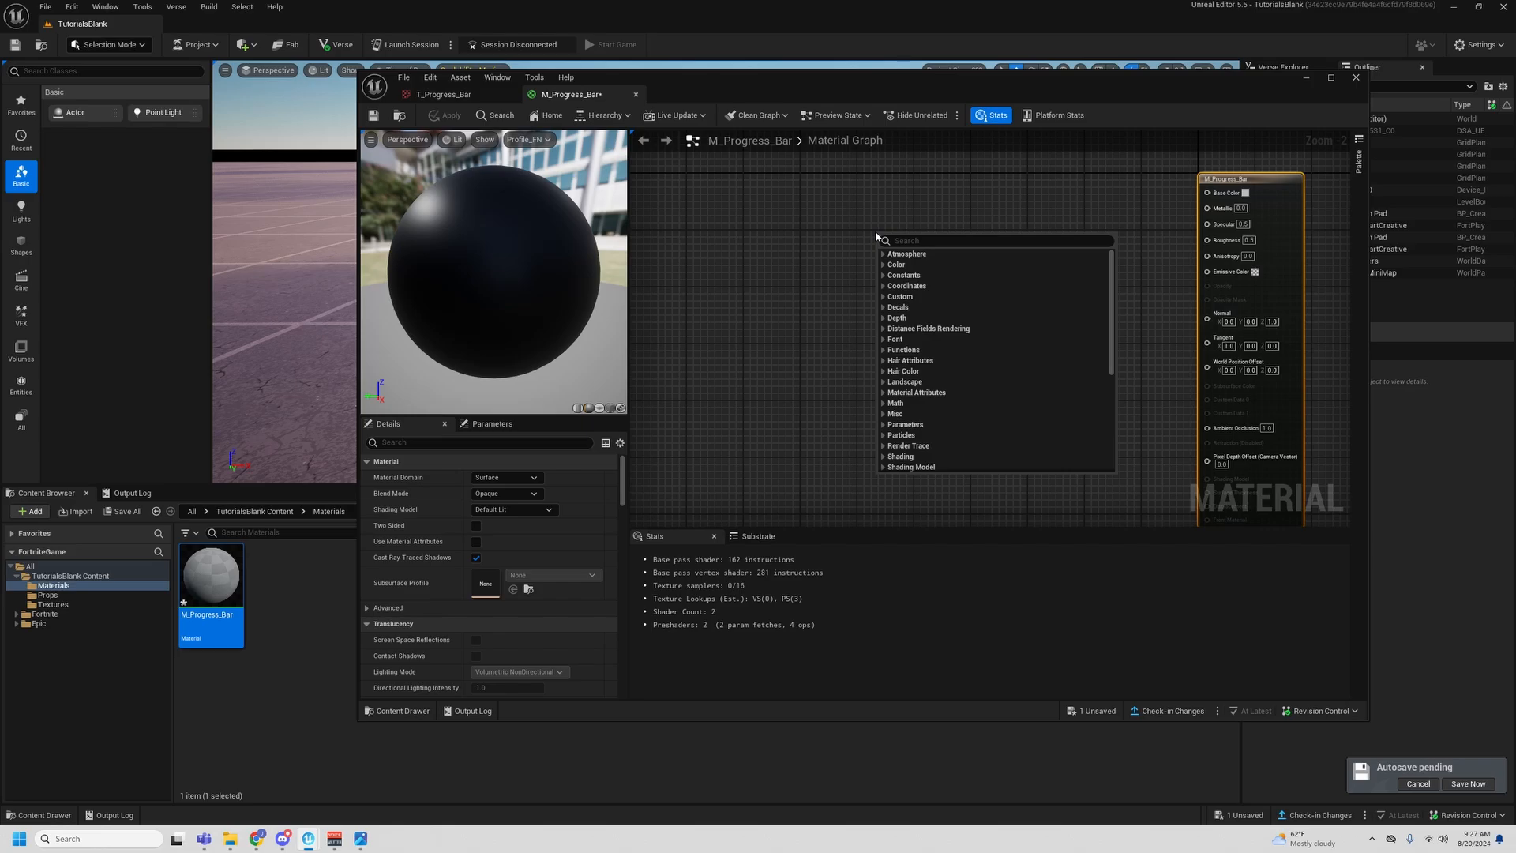
click(875, 230)
right_click(772, 231)
text(texture)
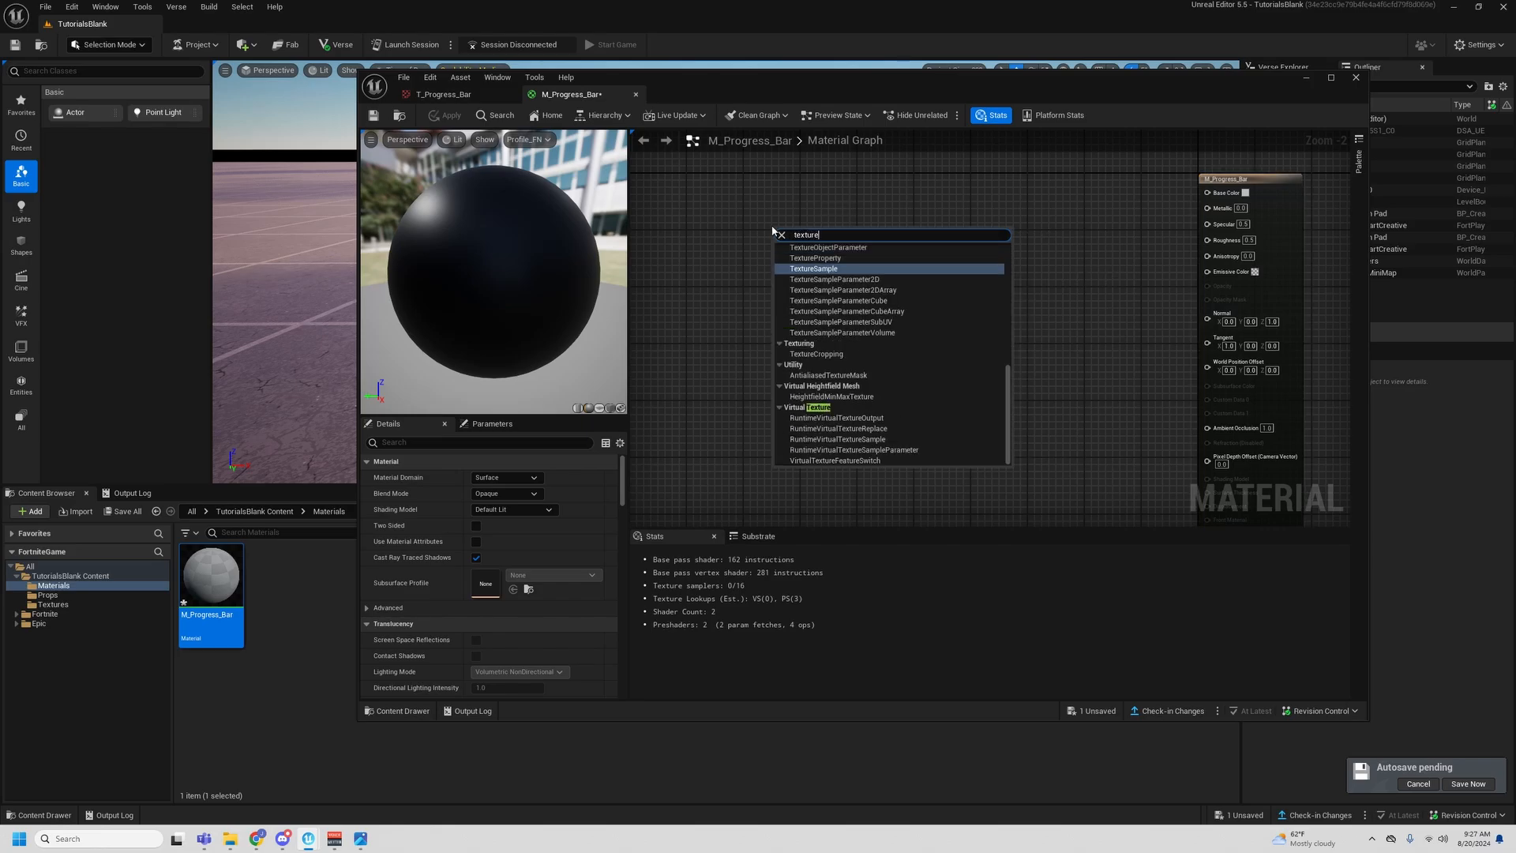
key(Return)
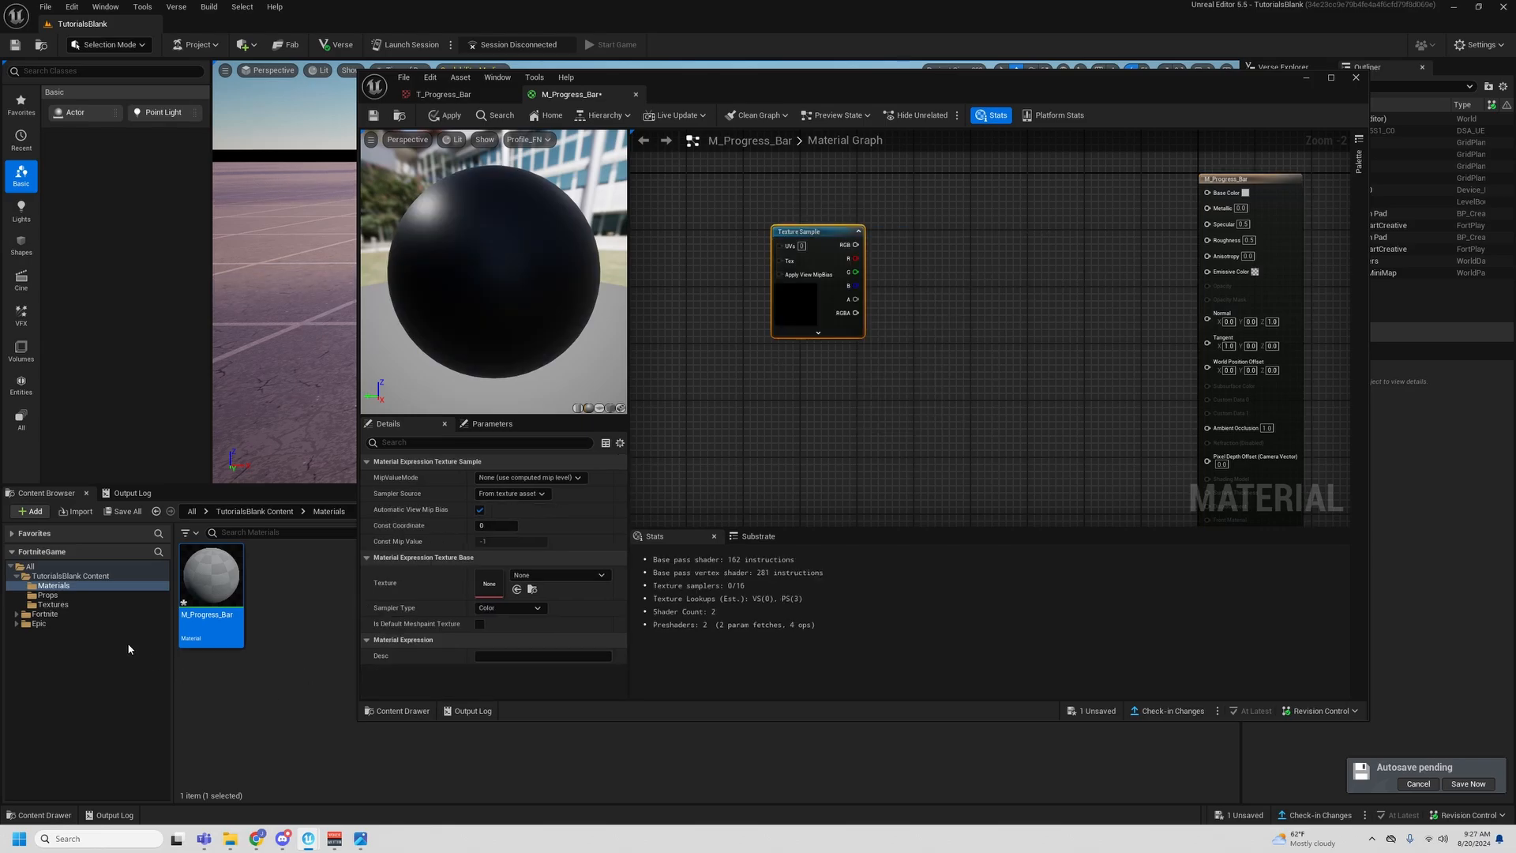
- Assign T_Progress_Bar from the Textures folder to the Texture Sample node and move the node farther from the material output
click(53, 604)
click(211, 588)
click(517, 589)
drag(817, 300, 731, 304)
click(886, 286)
right_drag(887, 286, 915, 310)
right_drag(948, 231, 954, 239)
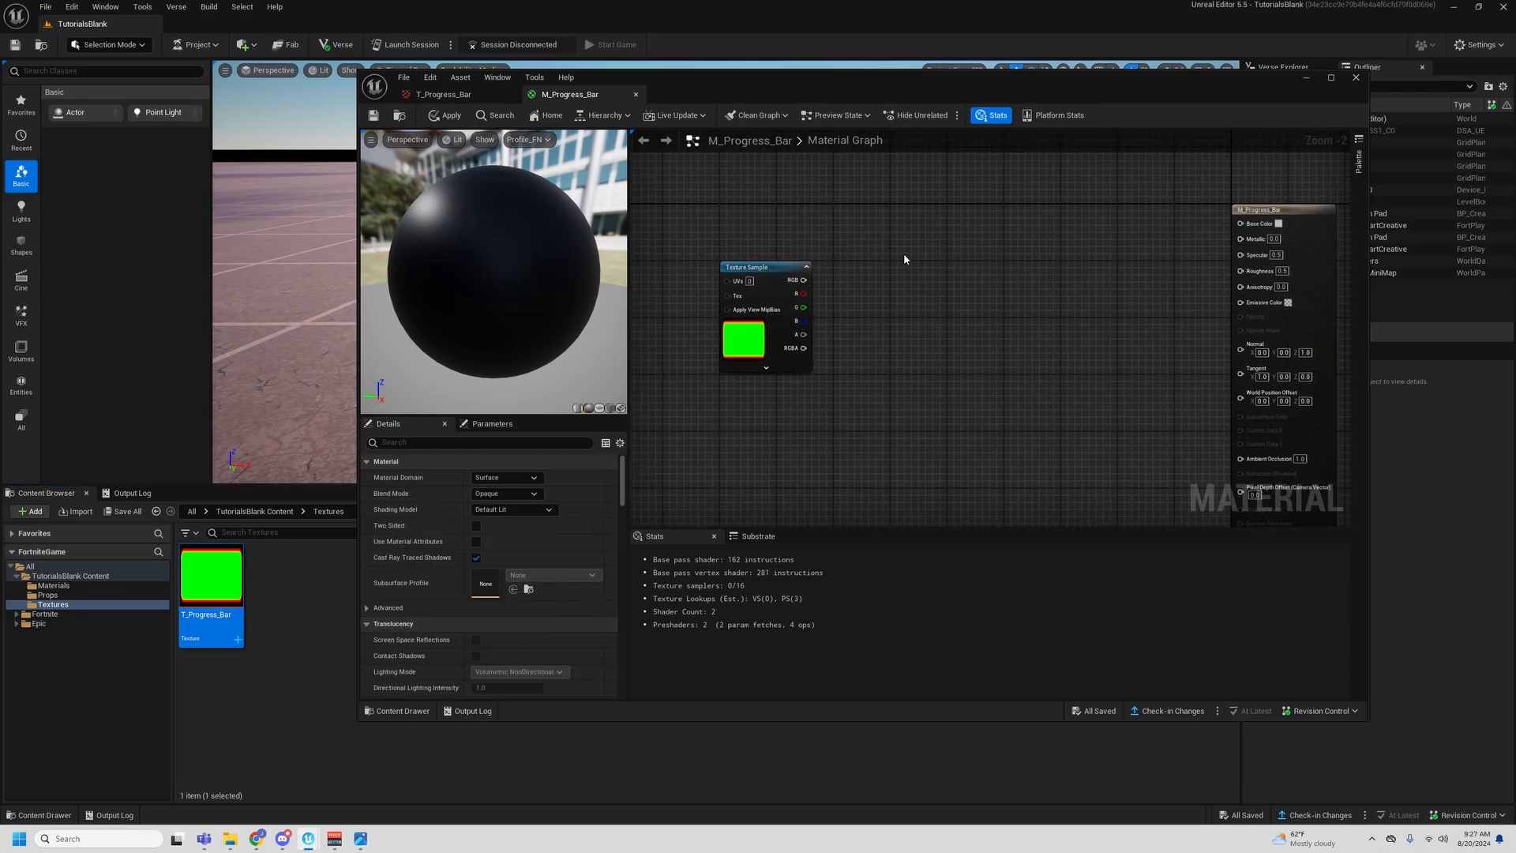
- Add a Multiply node beside the Texture Sample and a three-component constant vector node above it
click(904, 256)
click(861, 333)
click(784, 171)
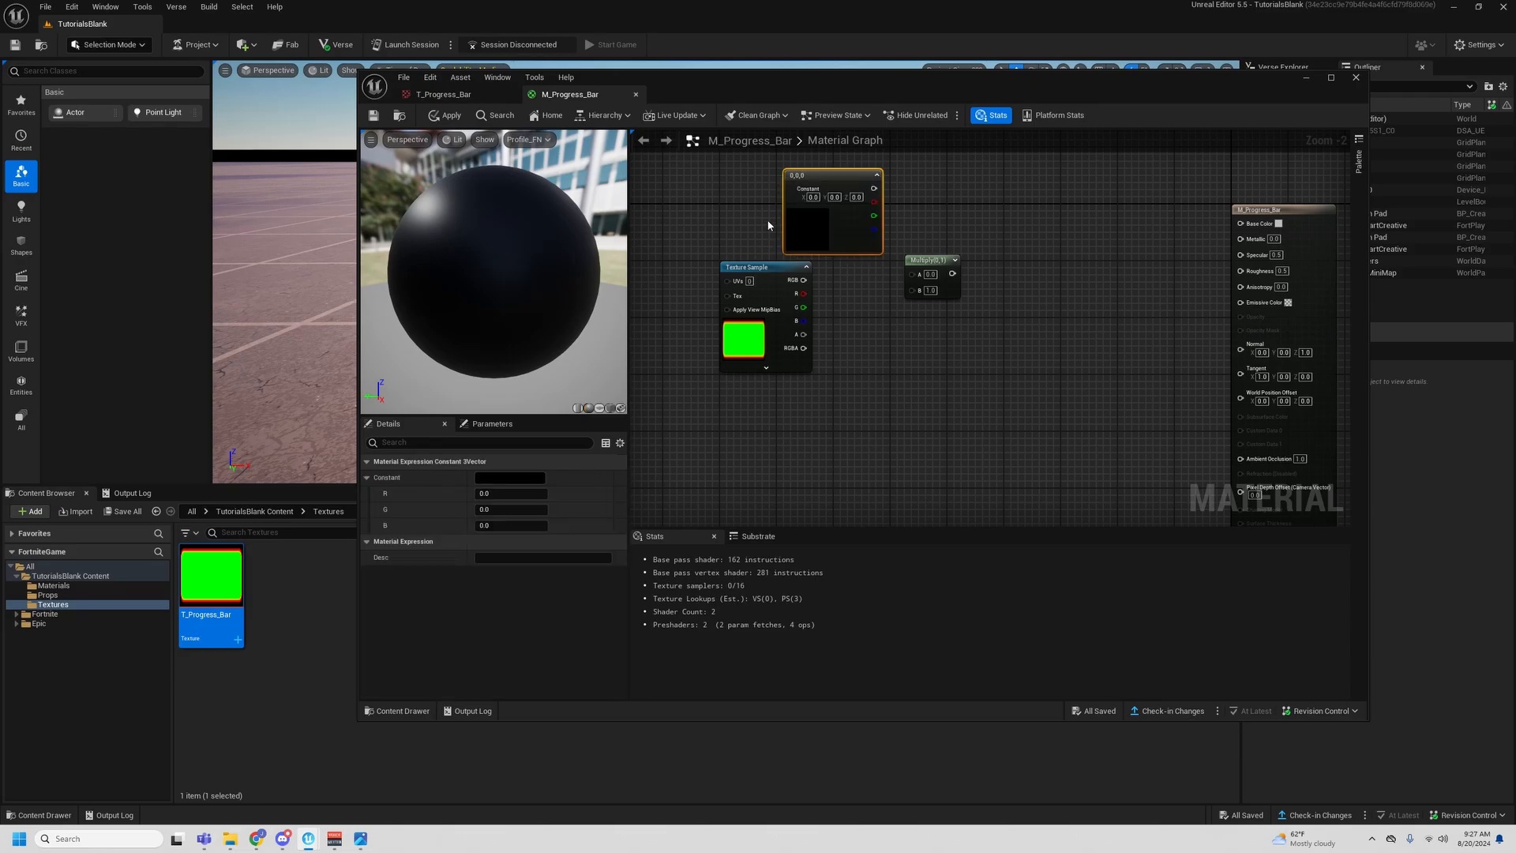
- Convert the three-component constant vector into a vector parameter named BorderColor
right_drag(768, 225, 757, 257)
right_click(821, 258)
click(852, 295)
click(501, 477)
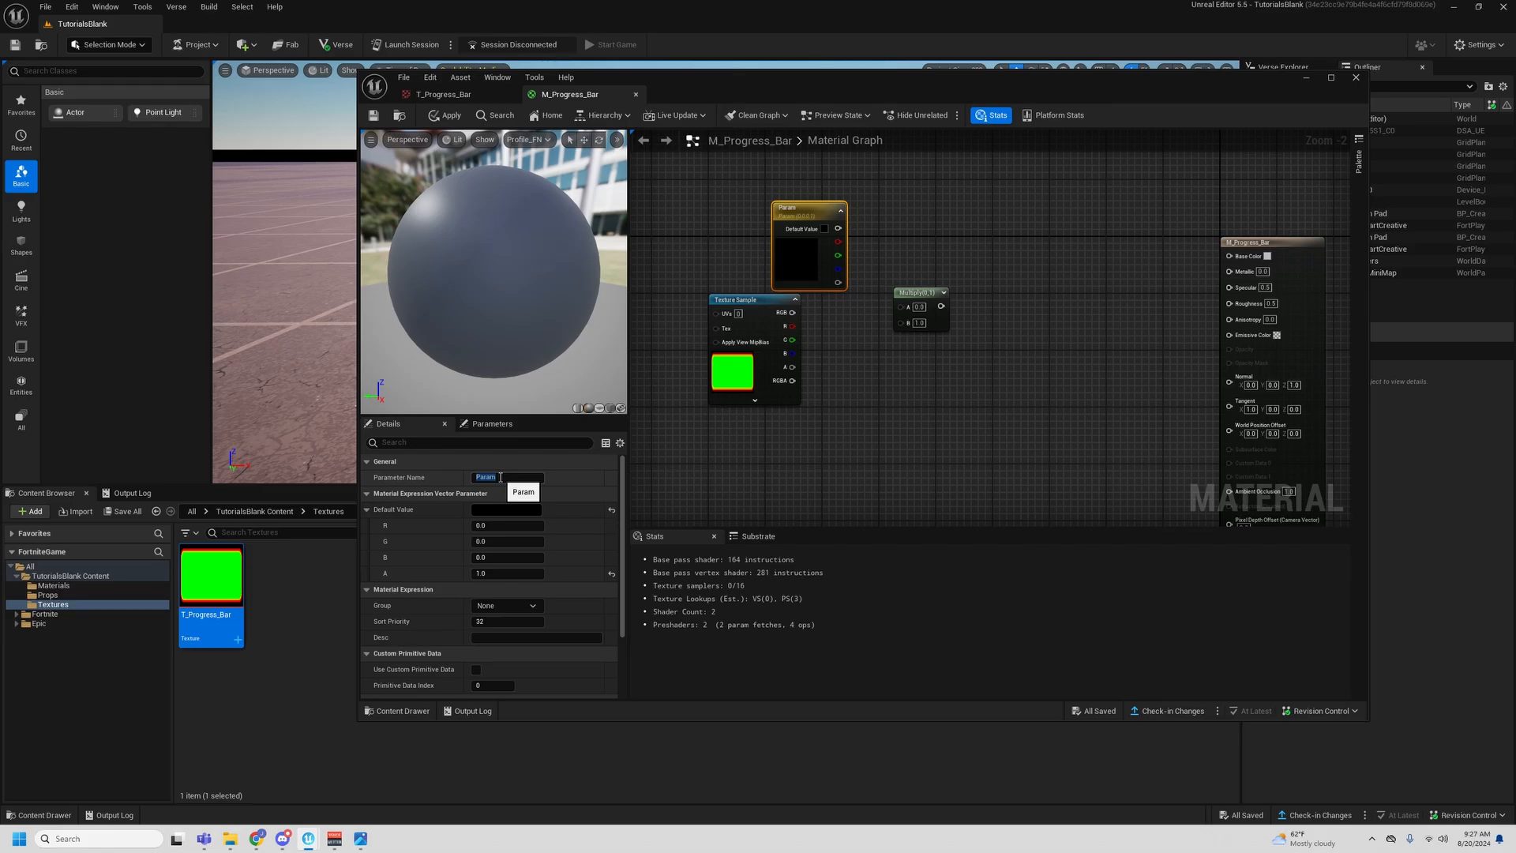
text(BorderColo)
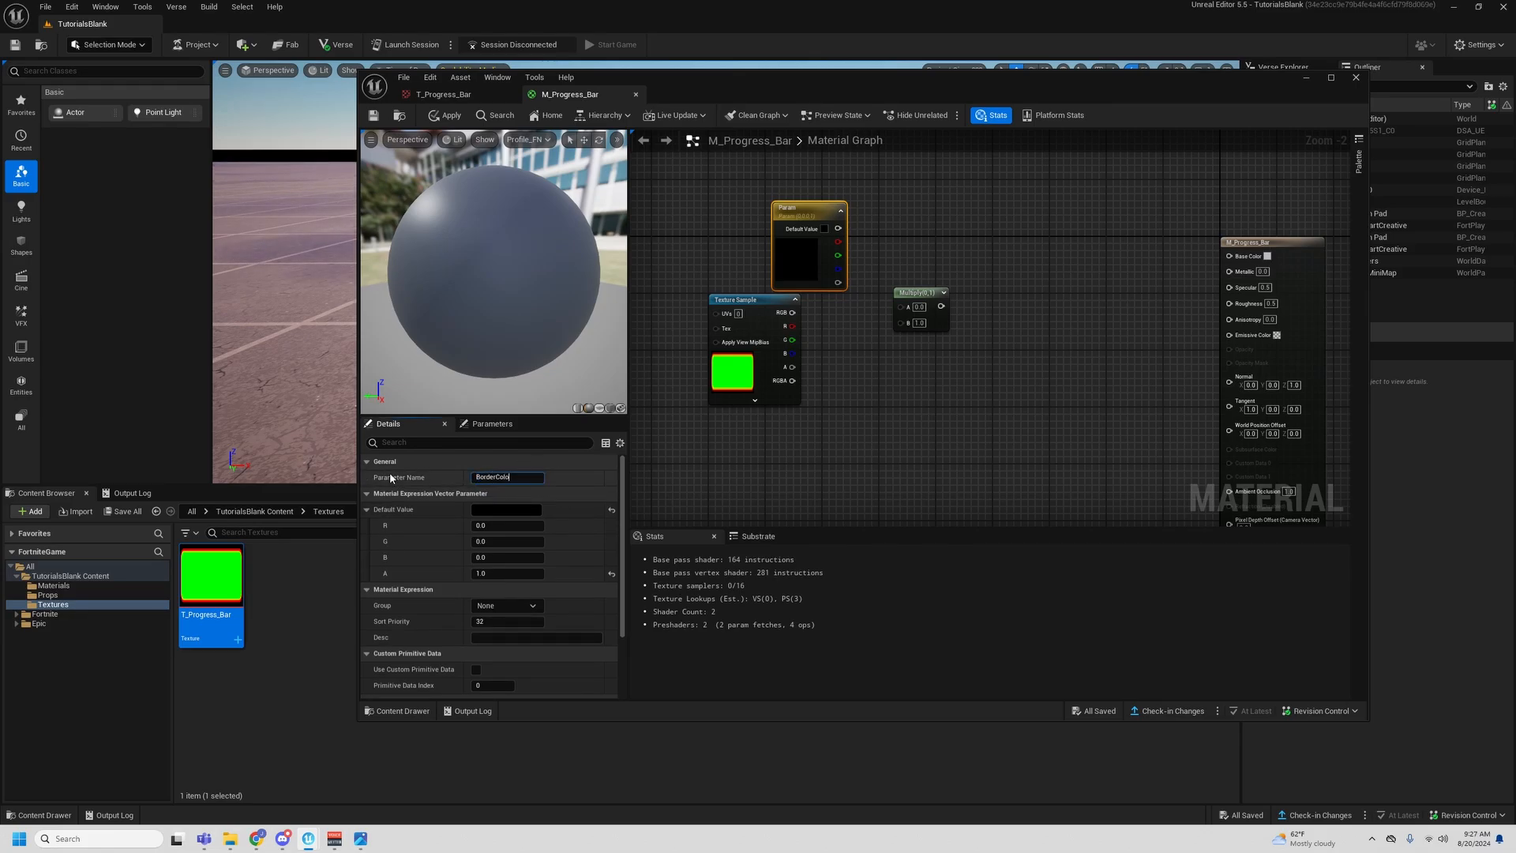
text(r)
key(Return)
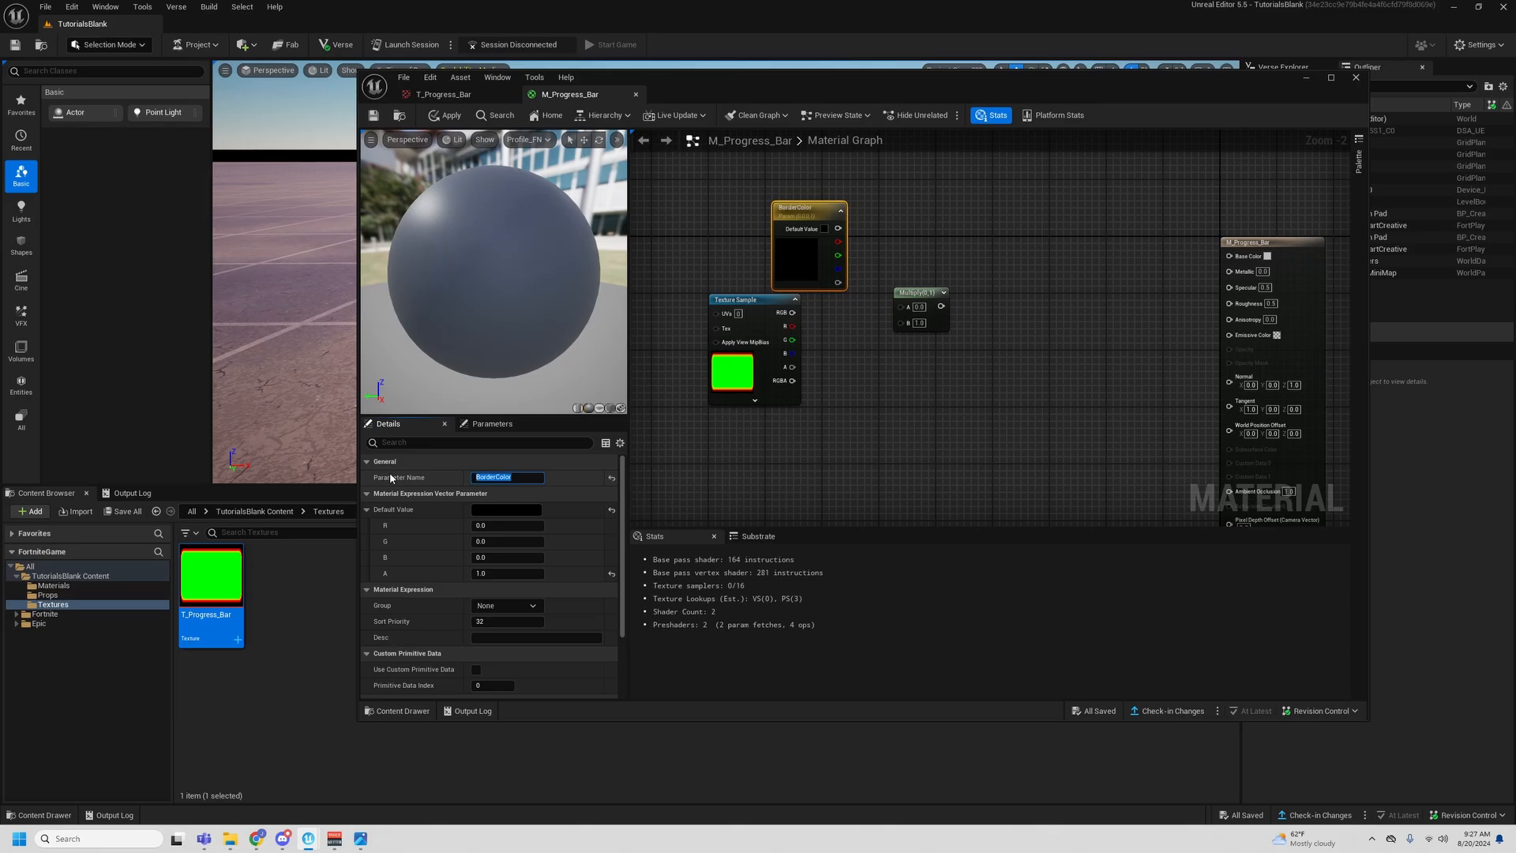
- Try the alternative spellings Border Color and Border_Color for the vector parameter's name
click(507, 477)
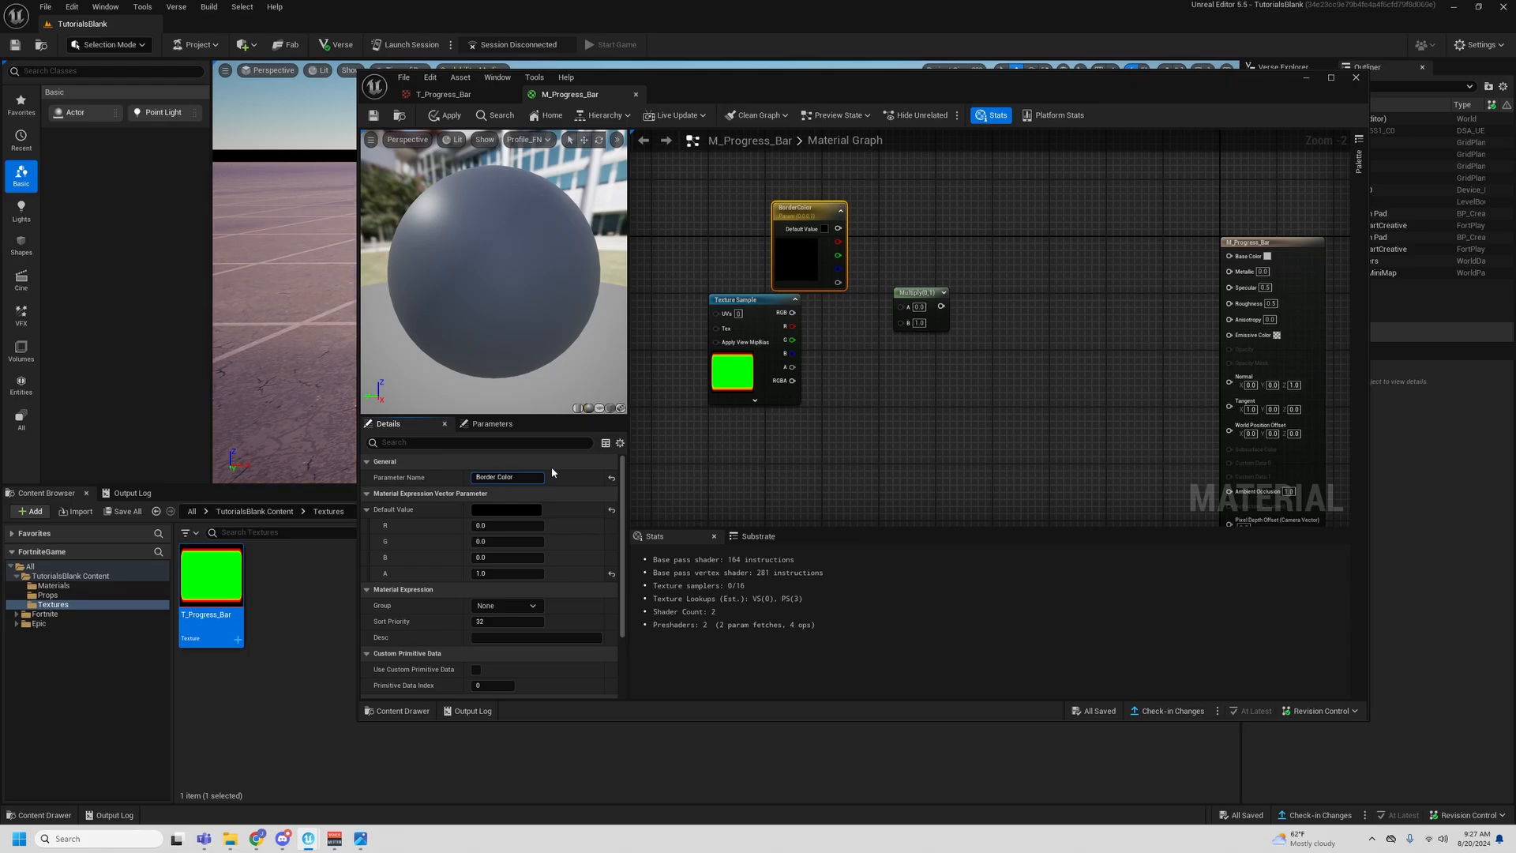
key(BackSpace)
text(_)
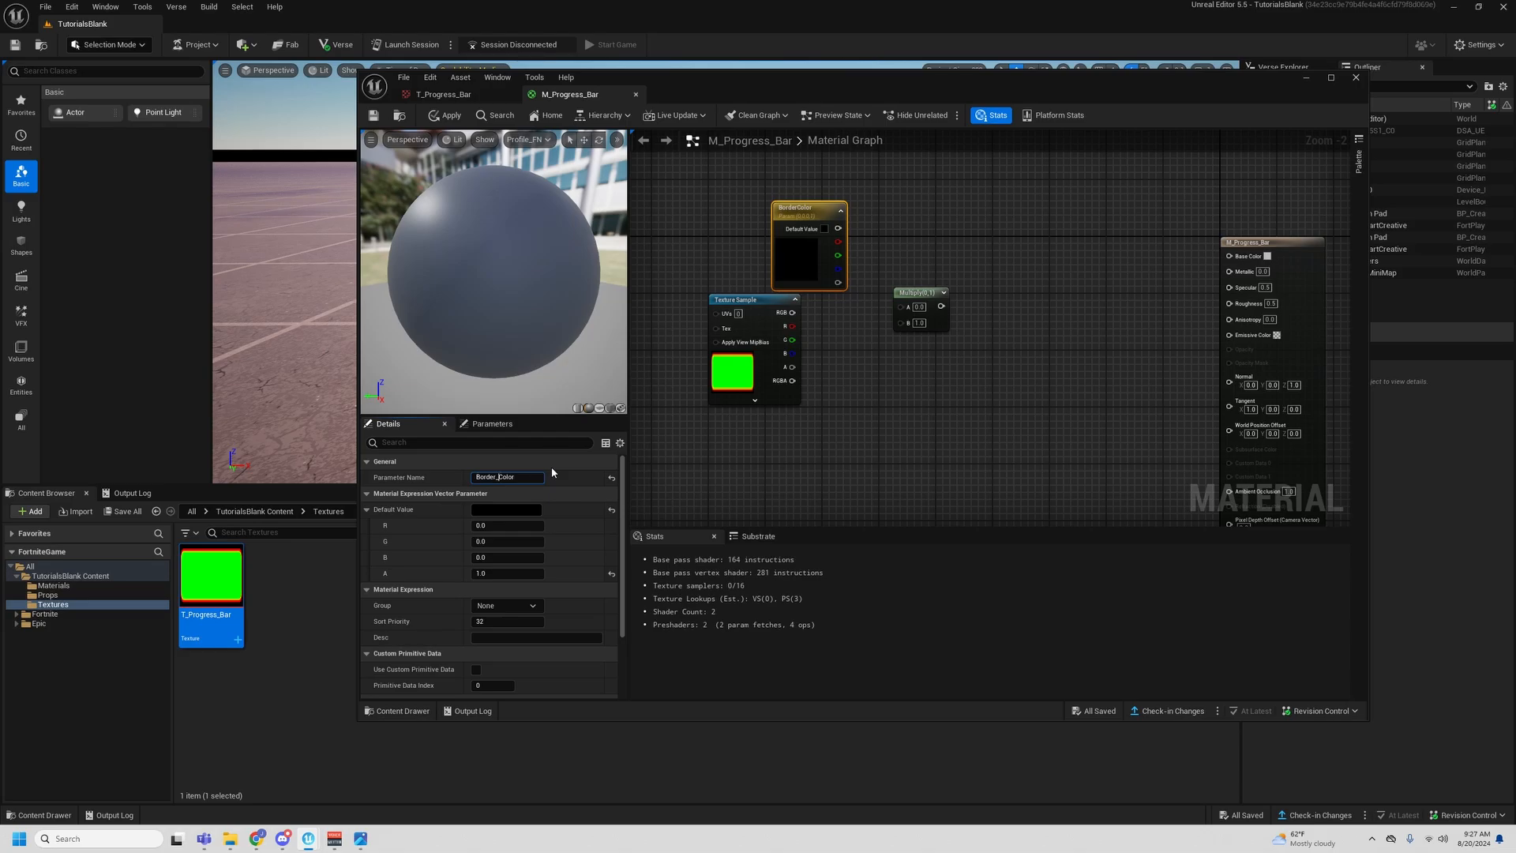
key(BackSpace)
click(882, 419)
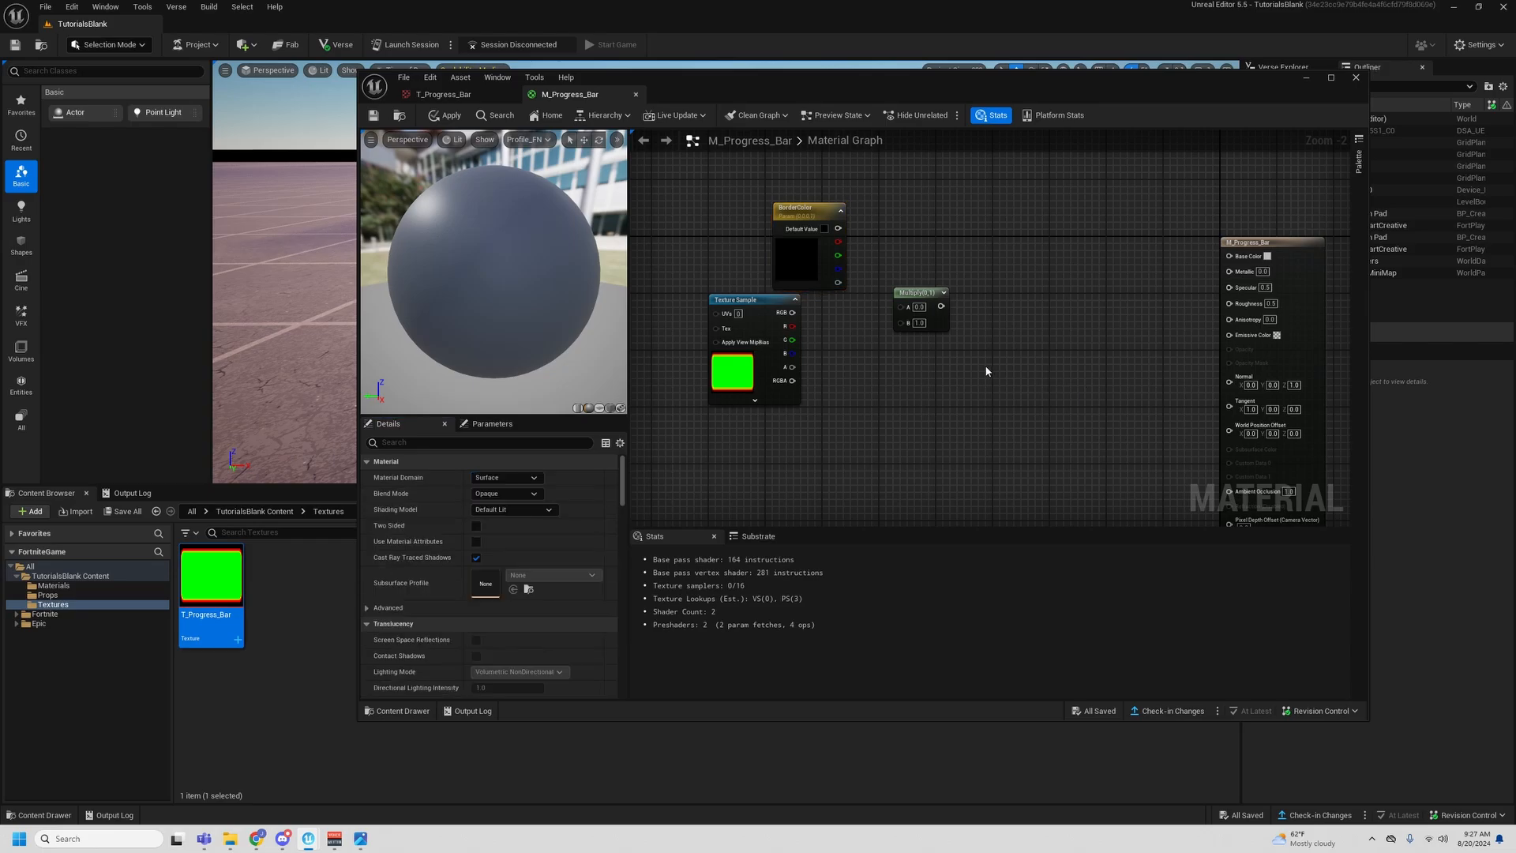
- Connect BorderColor to input A of the Multiply node and the Texture Sample's red channel to input B
right_drag(985, 367, 930, 388)
drag(749, 278, 733, 350)
click(758, 241)
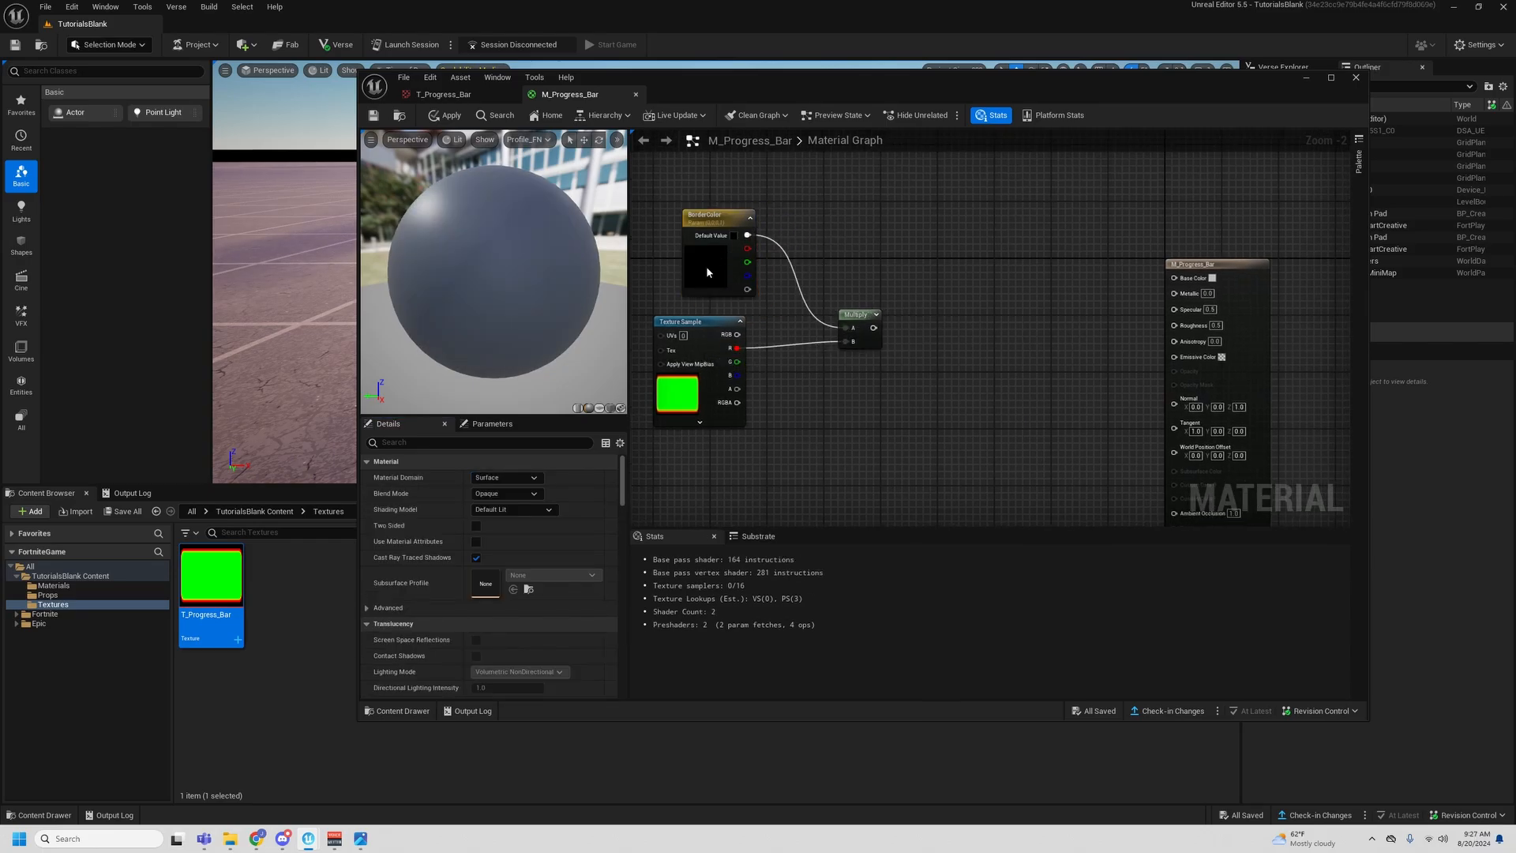
- Set BorderColor's default to bright blue (R 0, G about 0.314, B 1.0) and line up the Multiply node with the red channel output
click(705, 265)
click(505, 510)
click(523, 572)
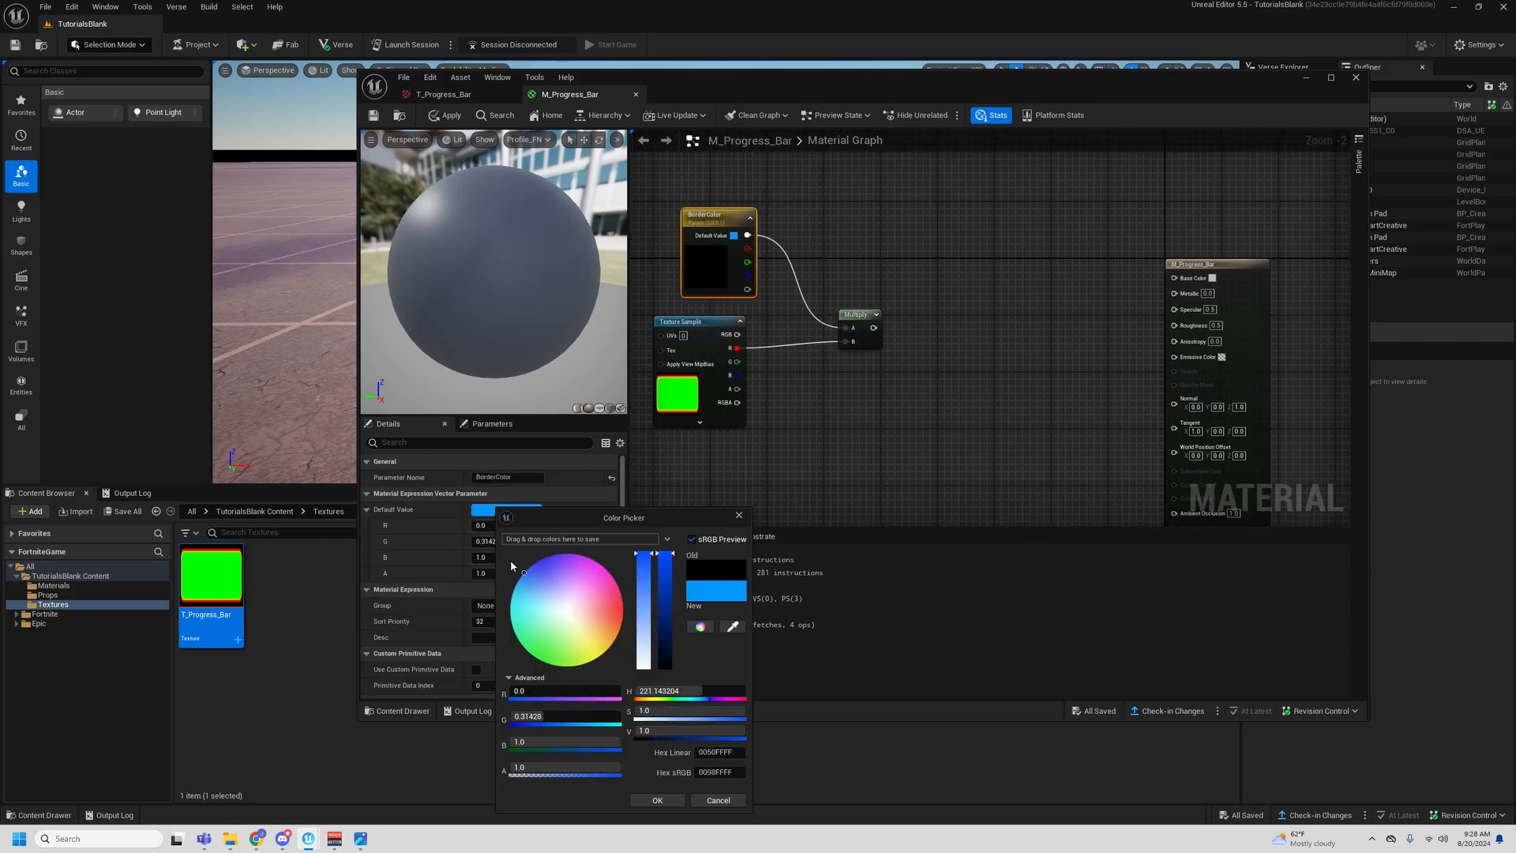
click(670, 799)
drag(866, 310, 852, 317)
drag(885, 380, 647, 323)
click(944, 356)
right_drag(944, 356, 874, 352)
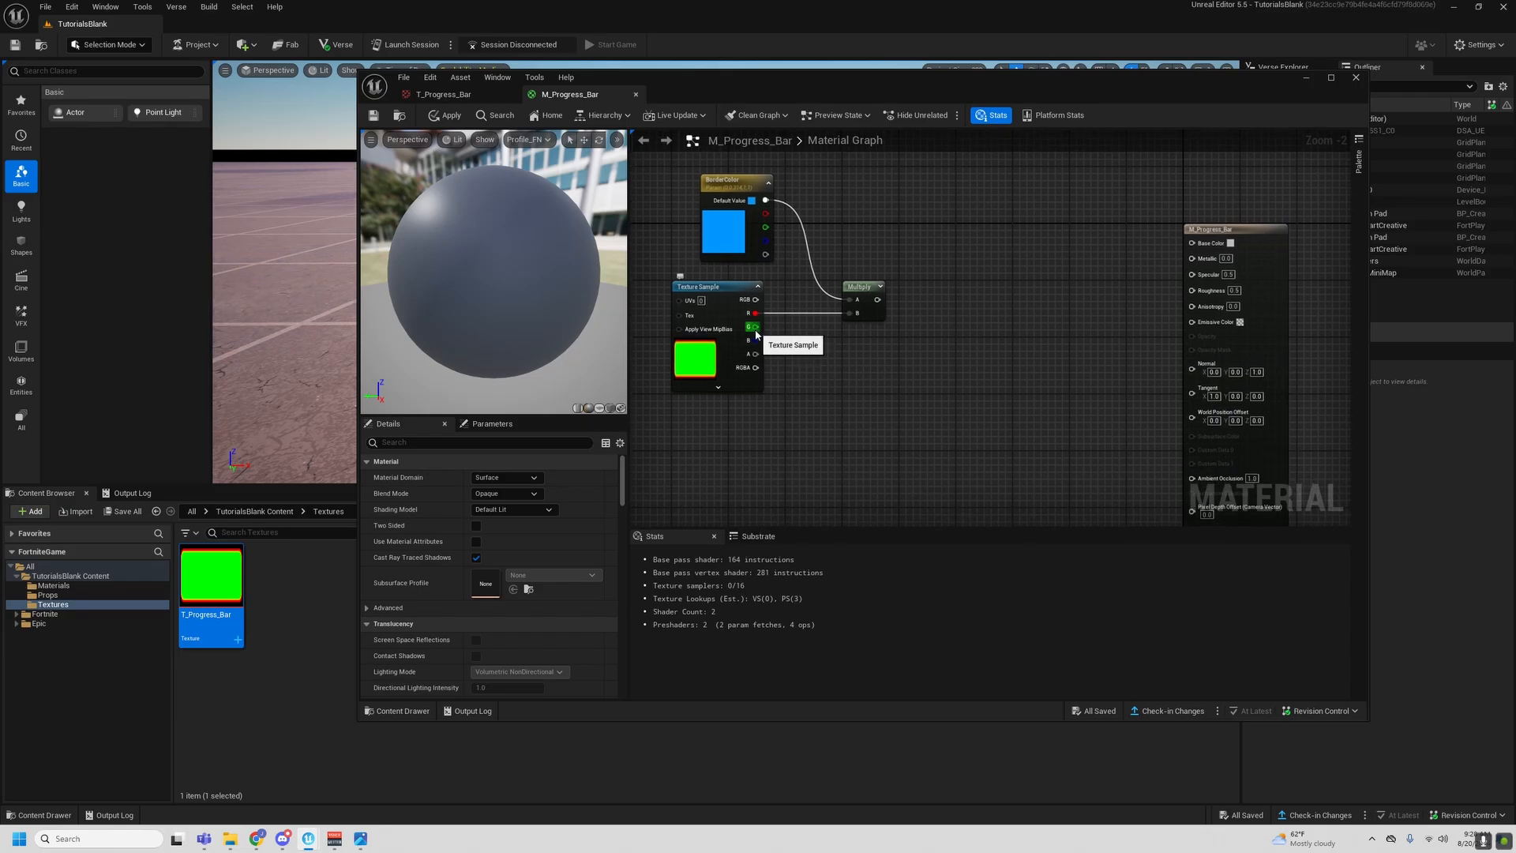
- Add a second Multiply node below the first one and a LinearGradient node beneath the Texture Sample
drag(753, 332, 867, 376)
right_drag(872, 368, 886, 360)
click(889, 366)
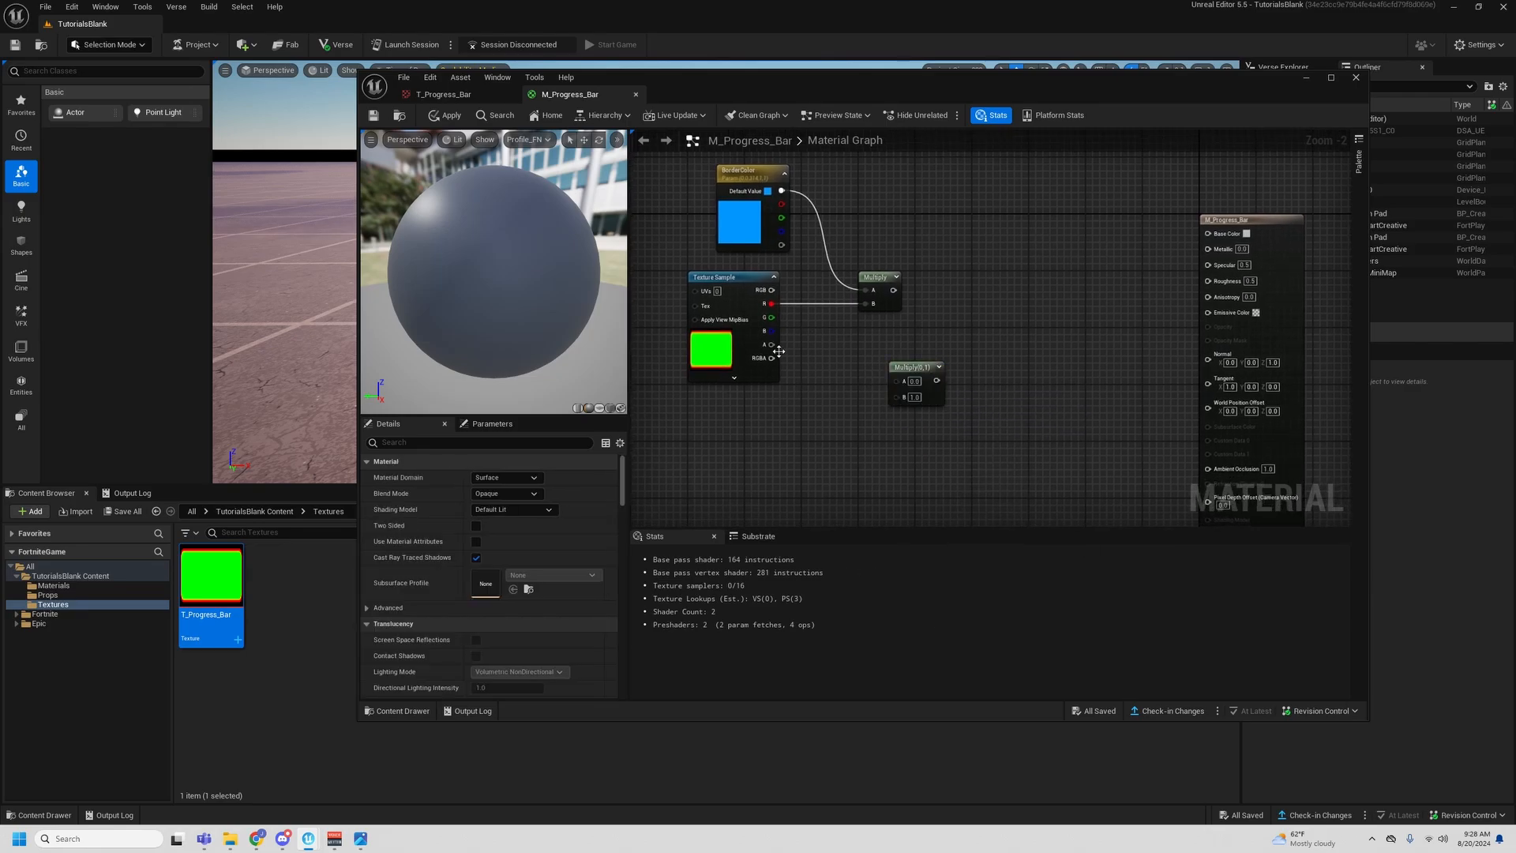
right_click(796, 430)
text(linear gra)
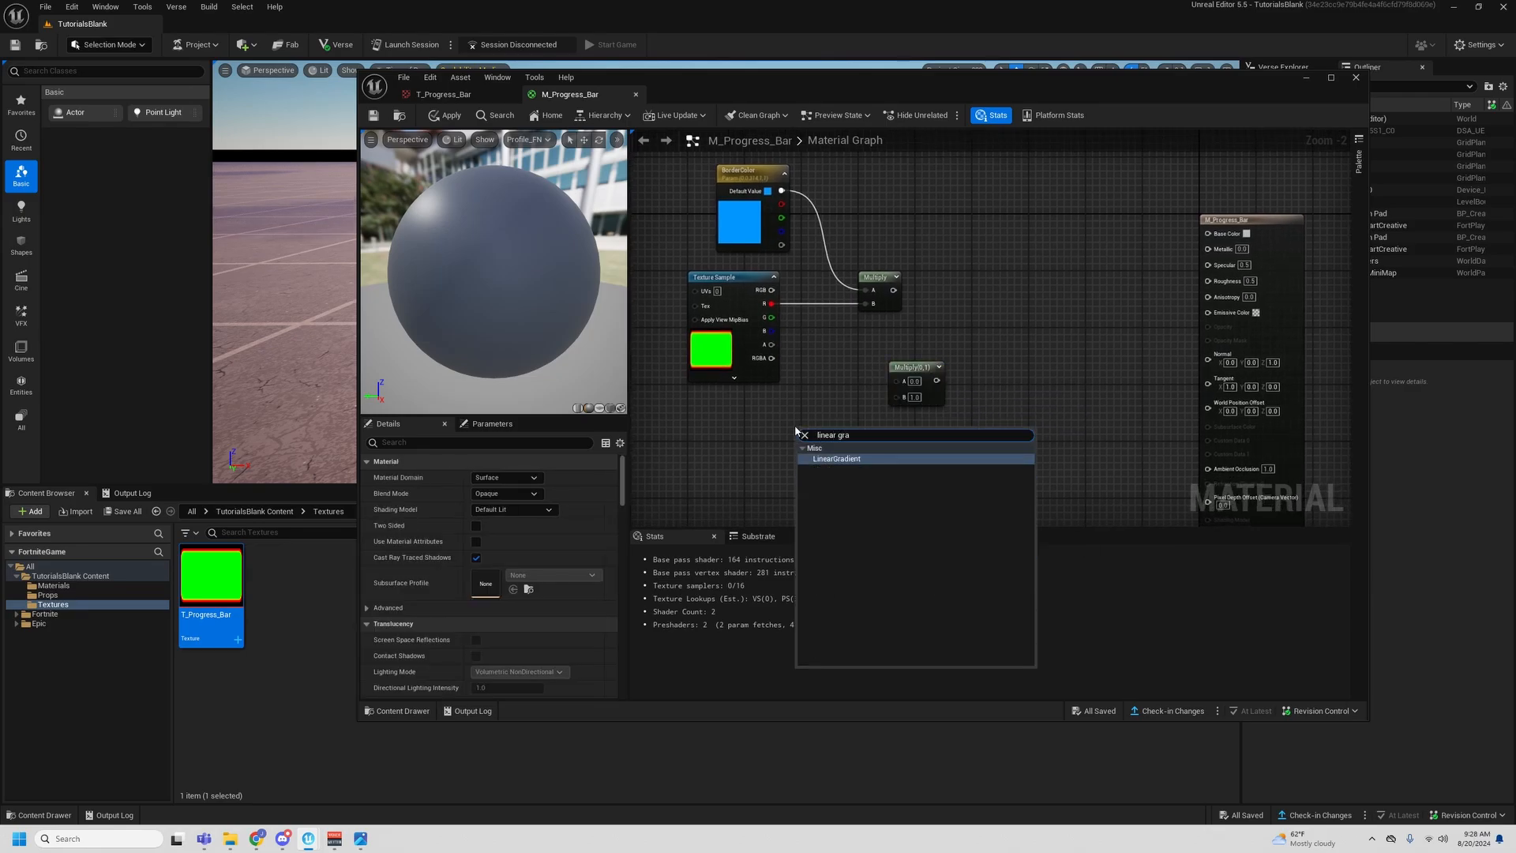
key(Return)
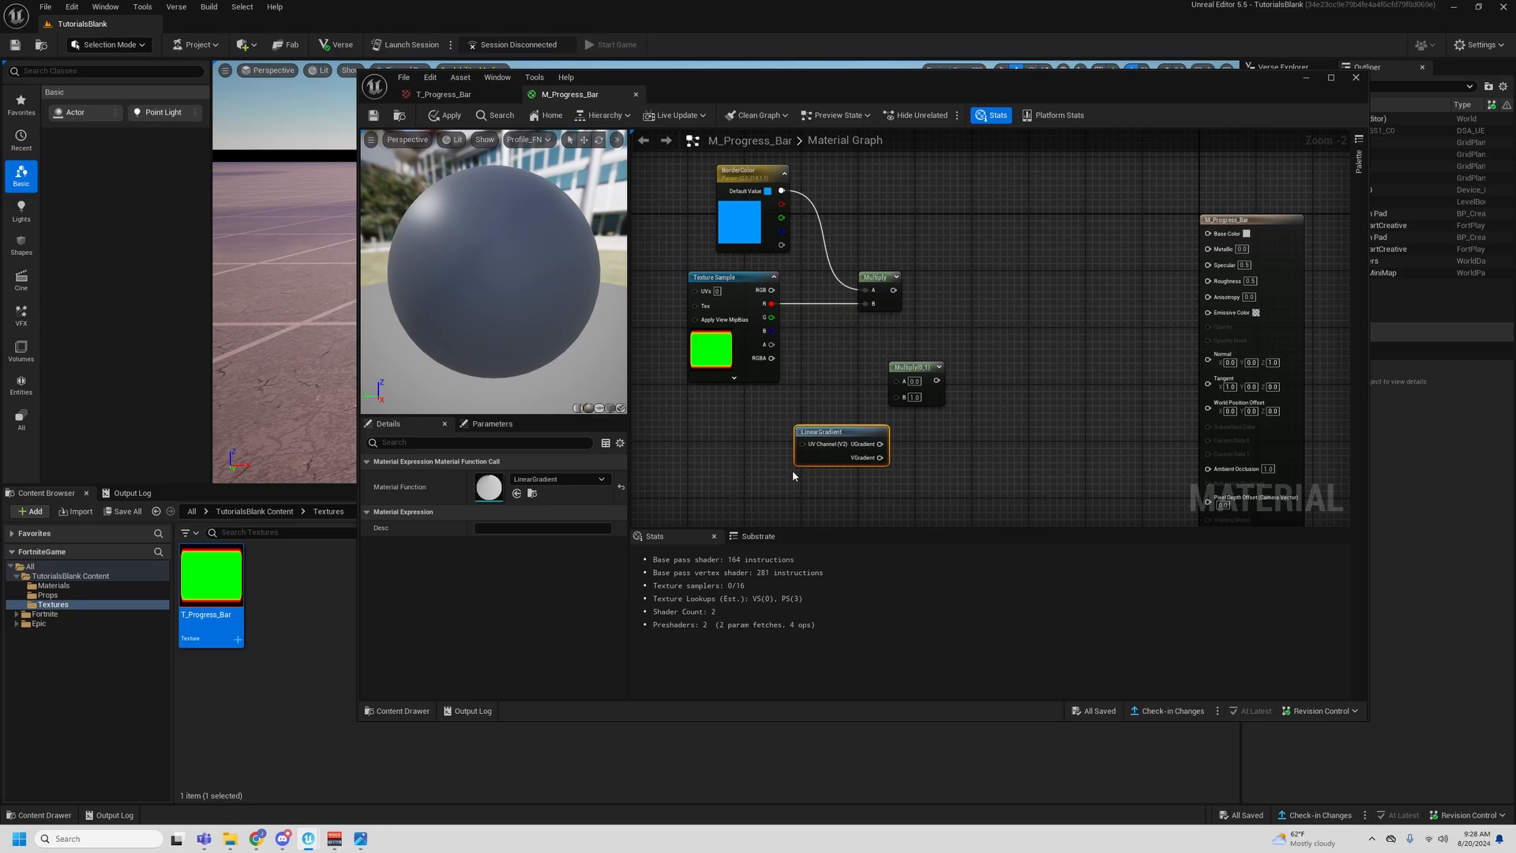
drag(827, 439, 755, 439)
- Add a third Multiply node beside LinearGradient and connect the UGradient output to its input A
right_drag(851, 427, 892, 393)
key(m)
click(892, 393)
drag(849, 410, 900, 413)
- Start previewing the gradient's Multiply node, with a flat plane facing the camera as the preview mesh
right_click(916, 403)
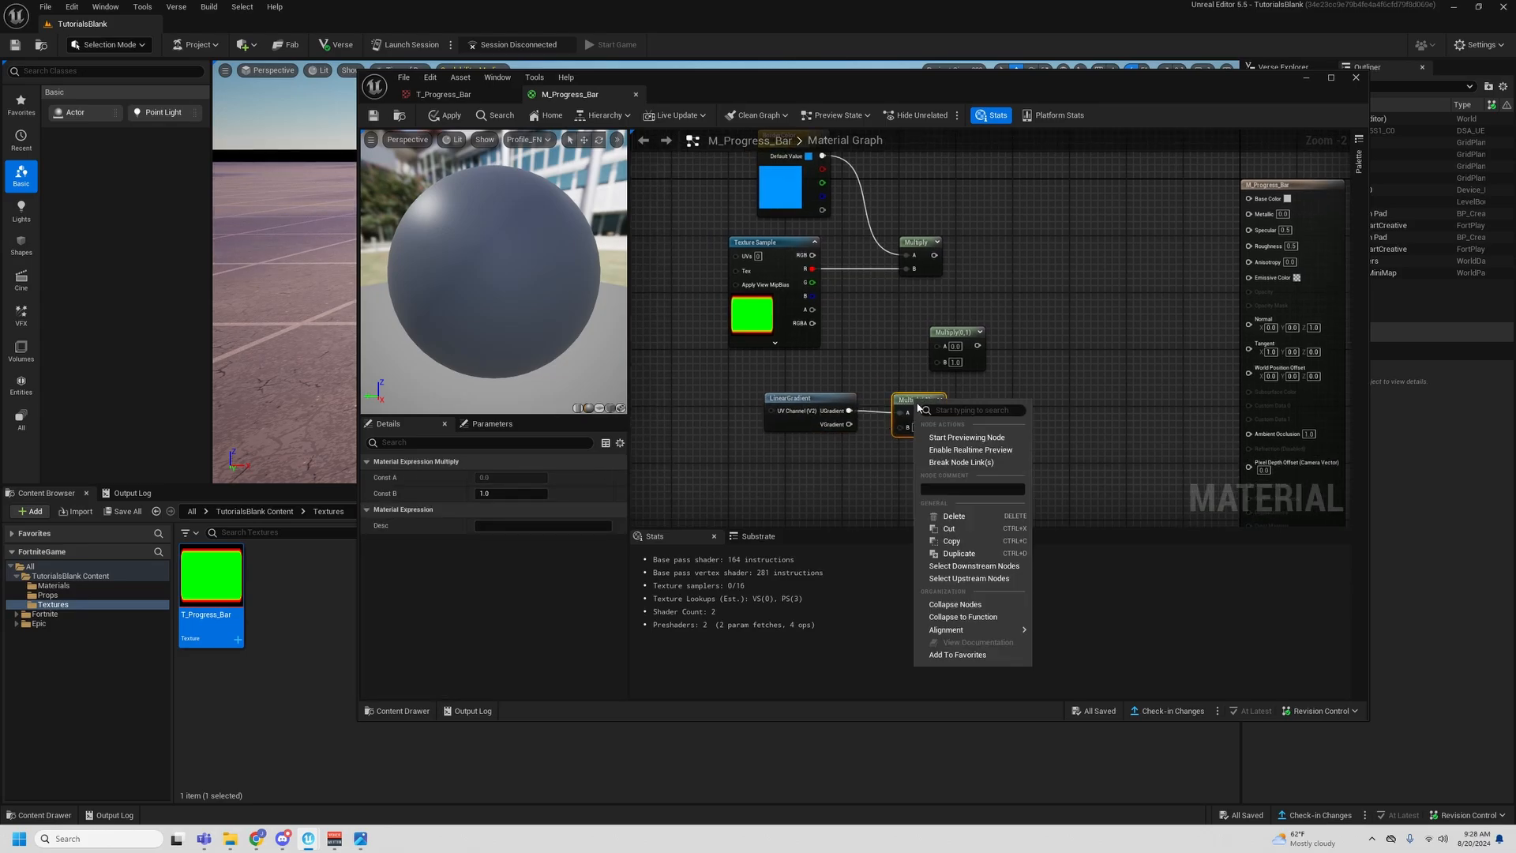
click(950, 438)
click(600, 408)
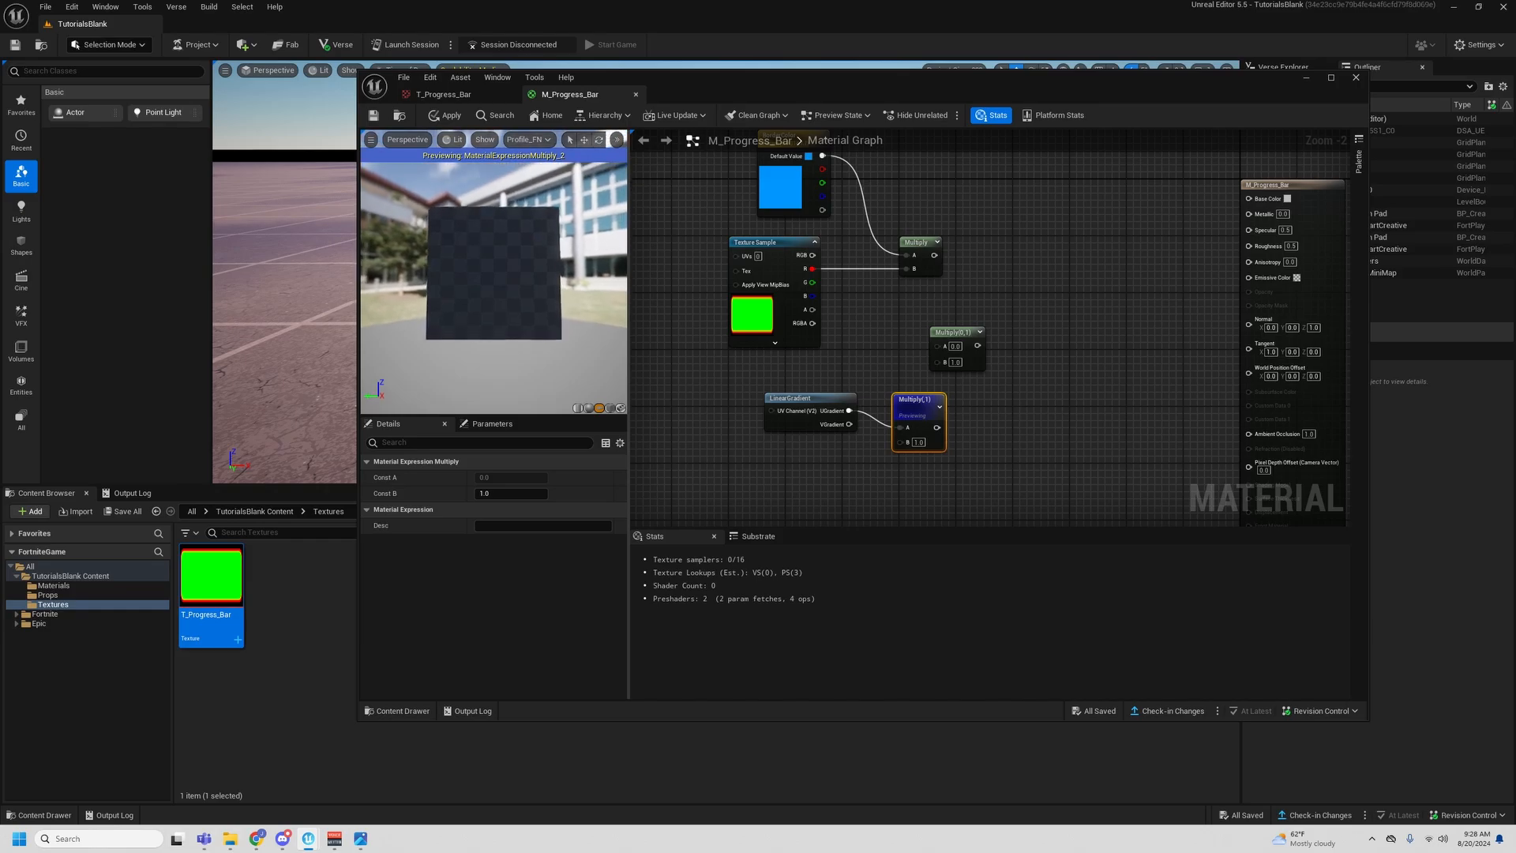
drag(529, 330, 513, 327)
scroll(519, 325, up, 3)
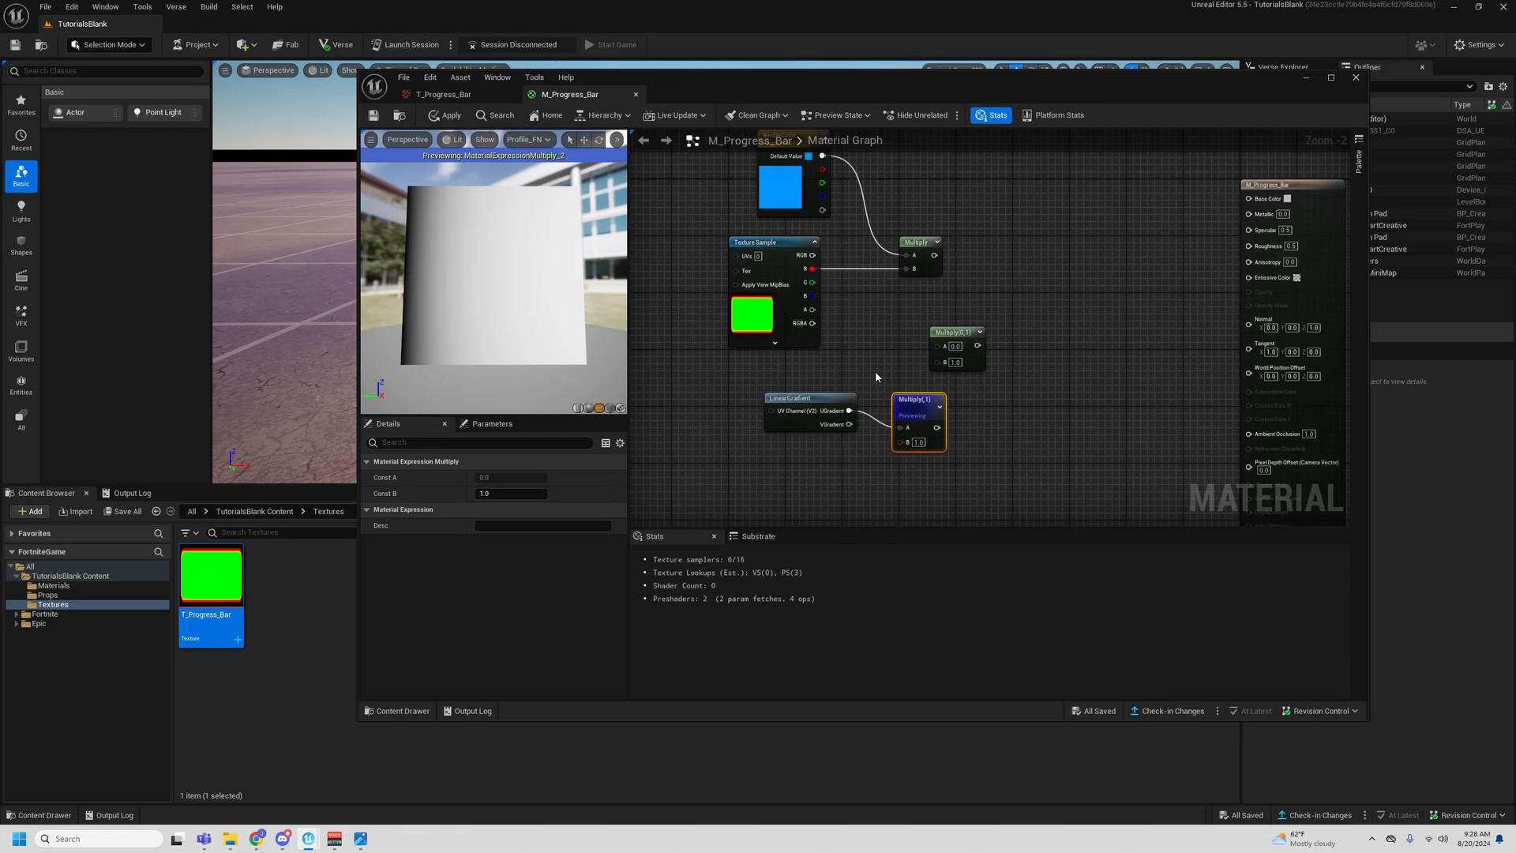
- Replace the gradient's Multiply node with an Add node and connect LinearGradient's UGradient output to its input B
right_drag(874, 377, 863, 332)
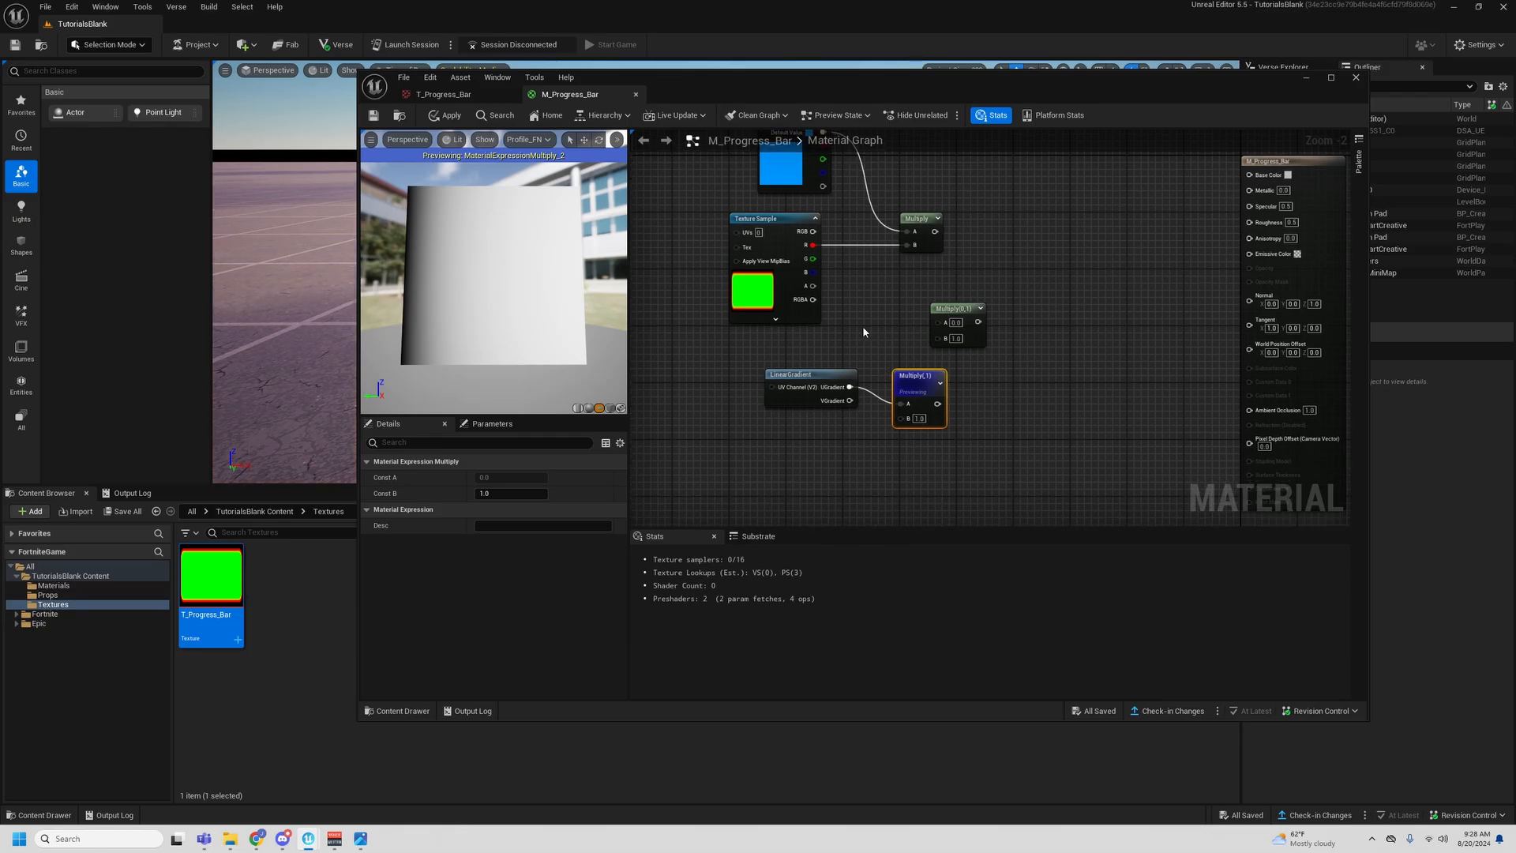
drag(807, 375, 917, 442)
click(916, 445)
drag(846, 366, 913, 441)
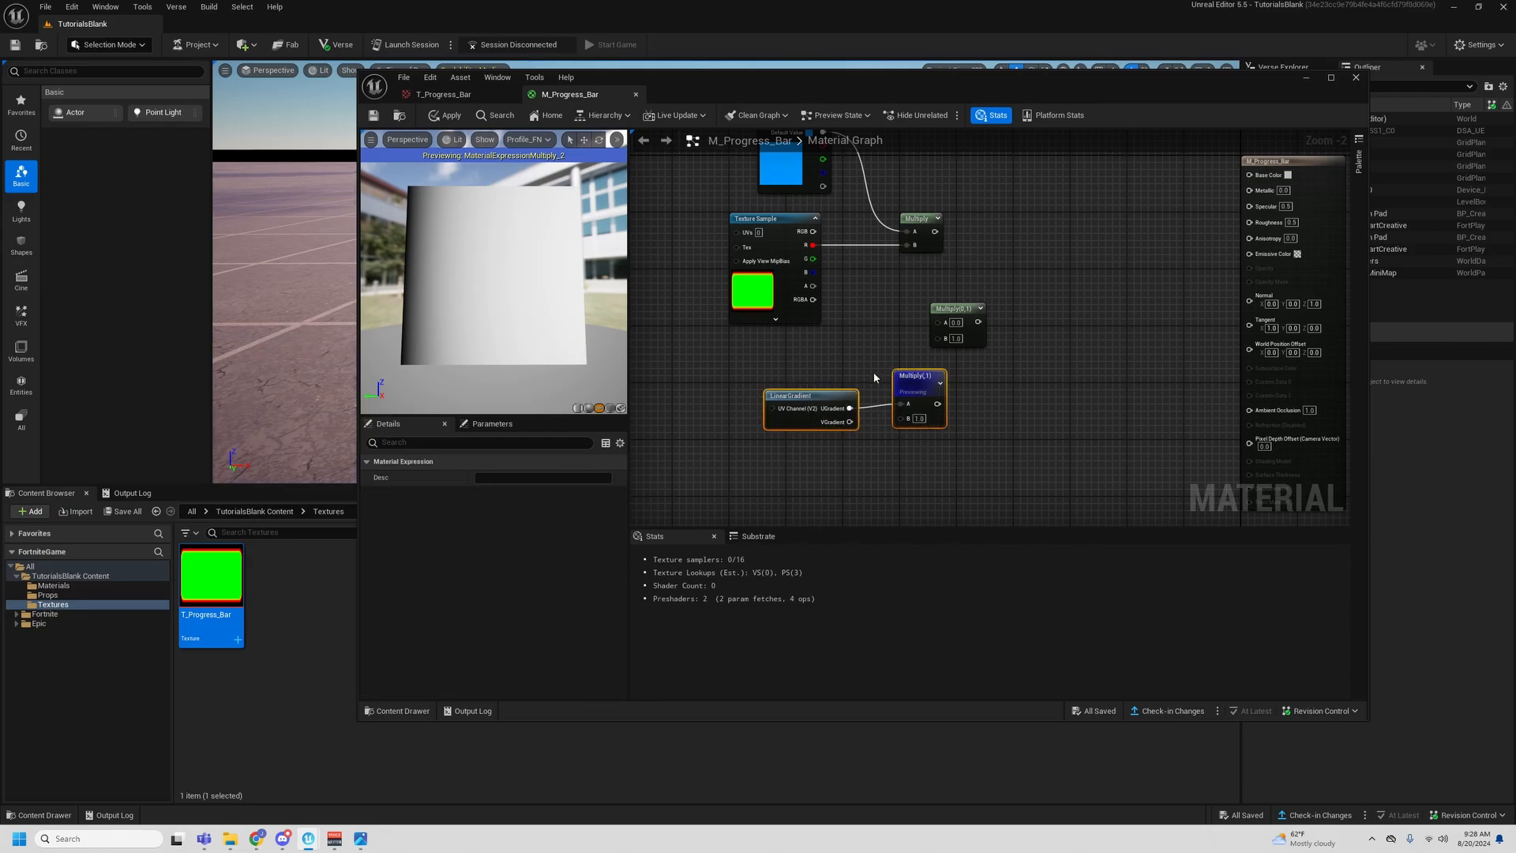
click(911, 379)
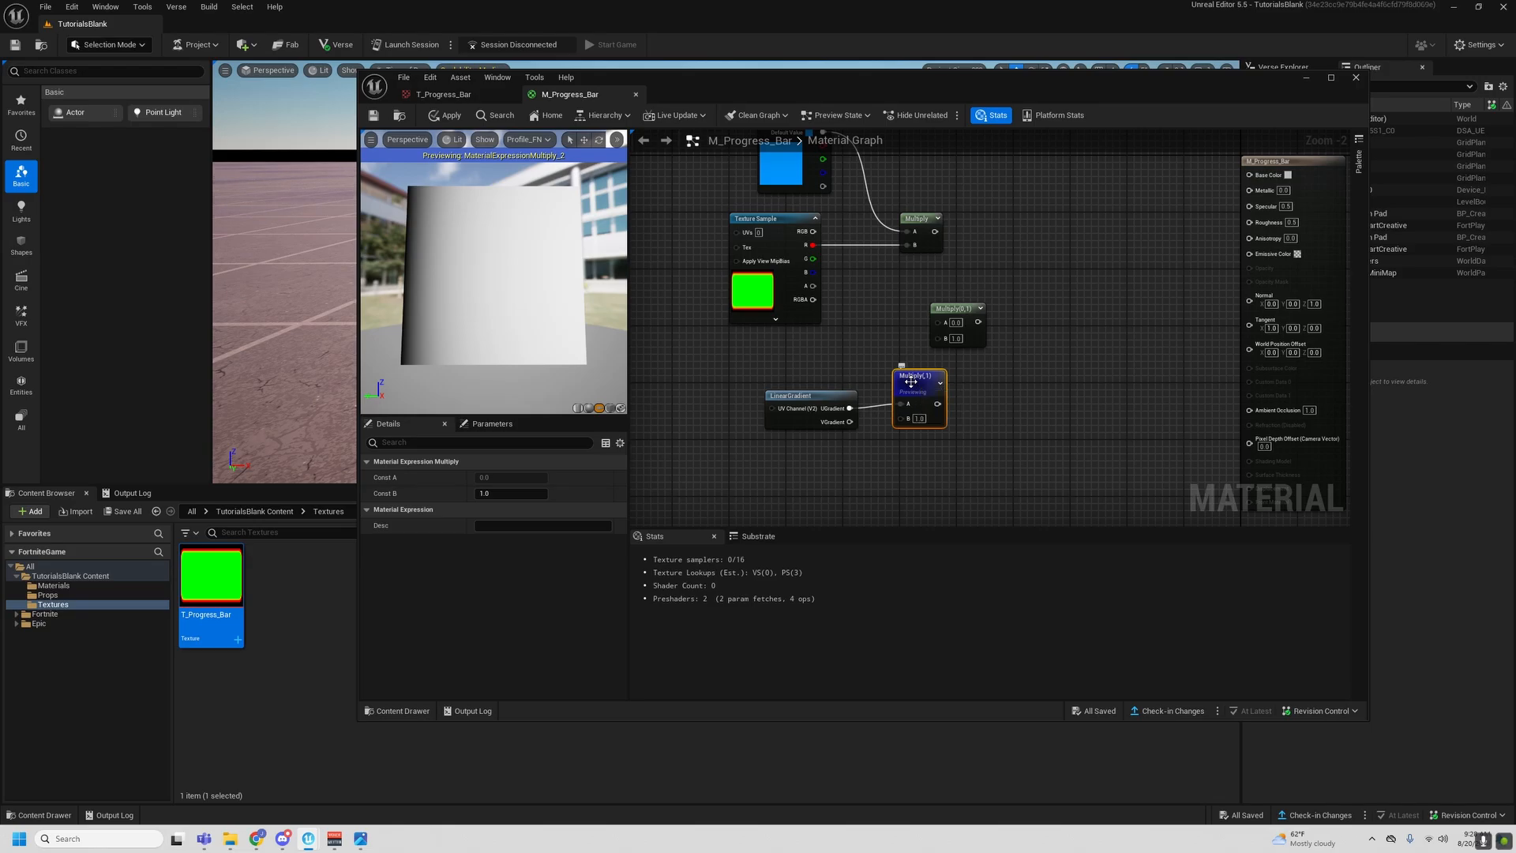
key(Delete)
key(a)
click(911, 383)
click(863, 412)
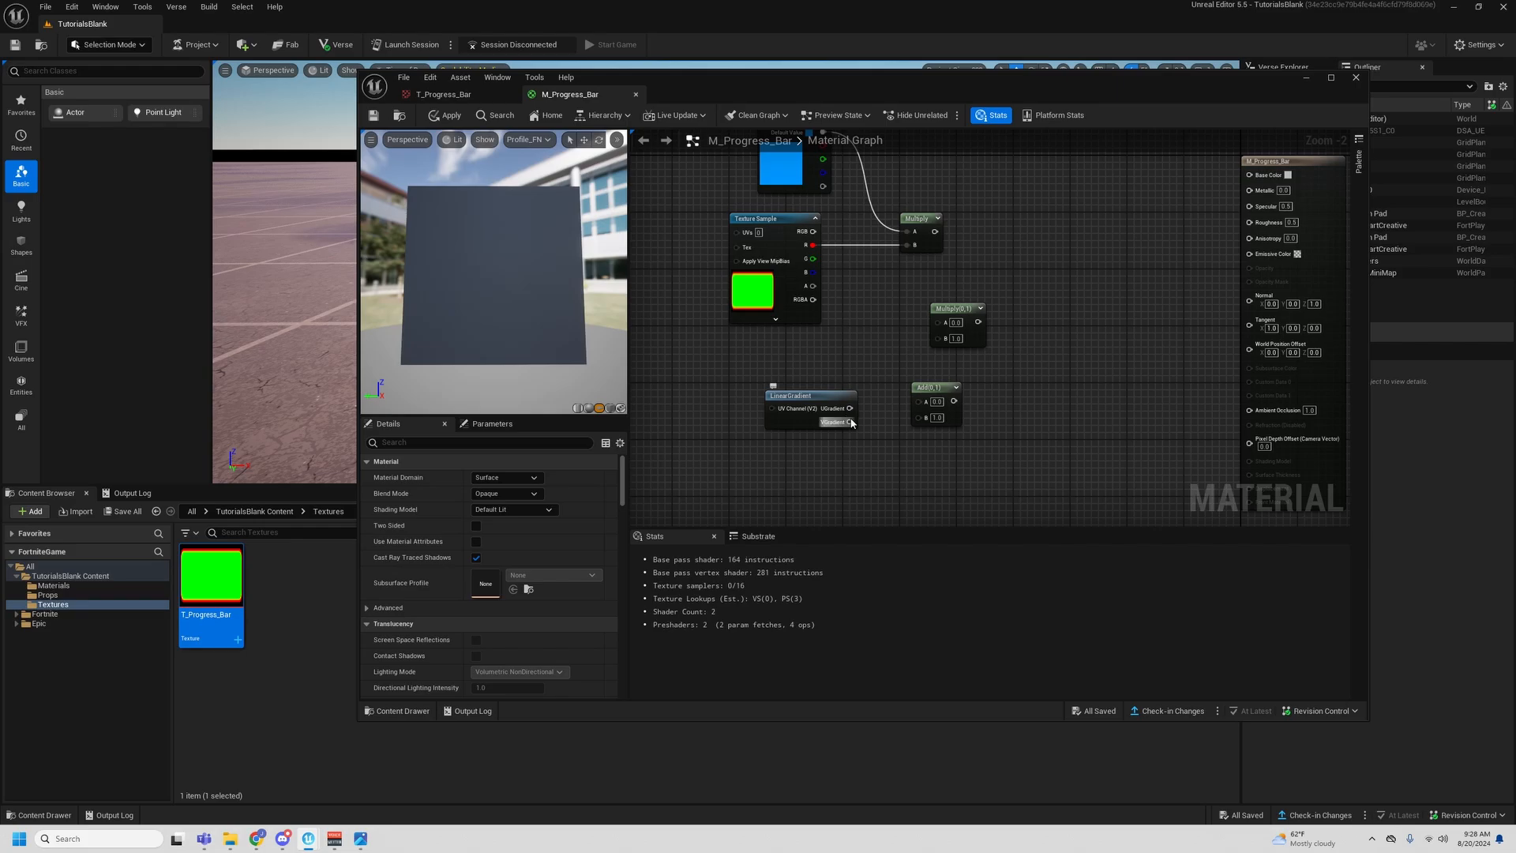
mouse_move(850, 408)
mouse_down()
mouse_move(921, 450)
mouse_move(922, 418)
mouse_move(867, 432)
mouse_up()
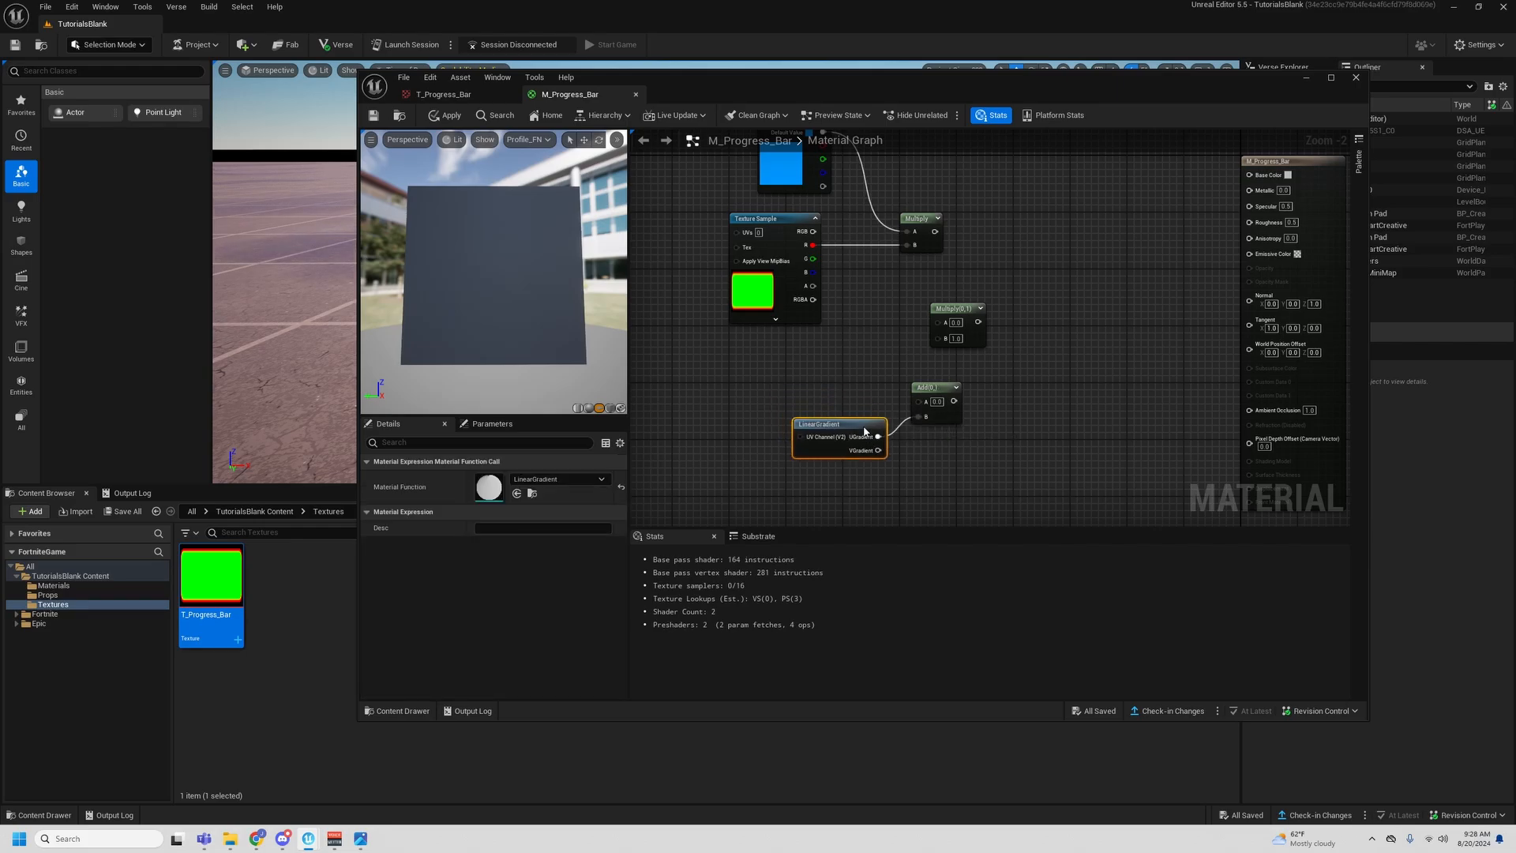
- Add a scalar parameter named BarProgress above the LinearGradient node
right_drag(888, 391, 900, 376)
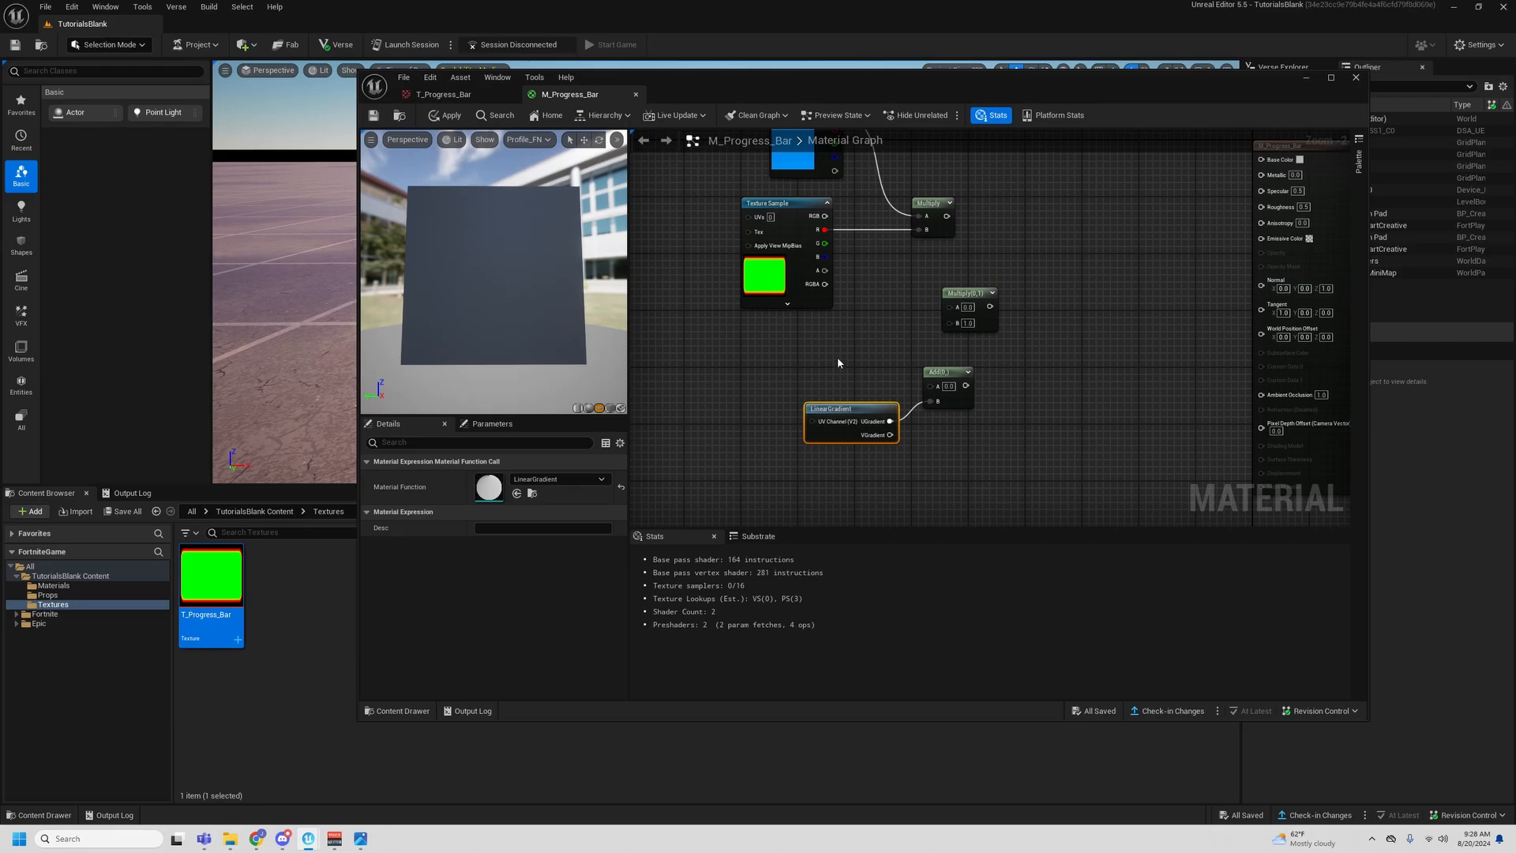
click(838, 355)
key(s)
click(842, 344)
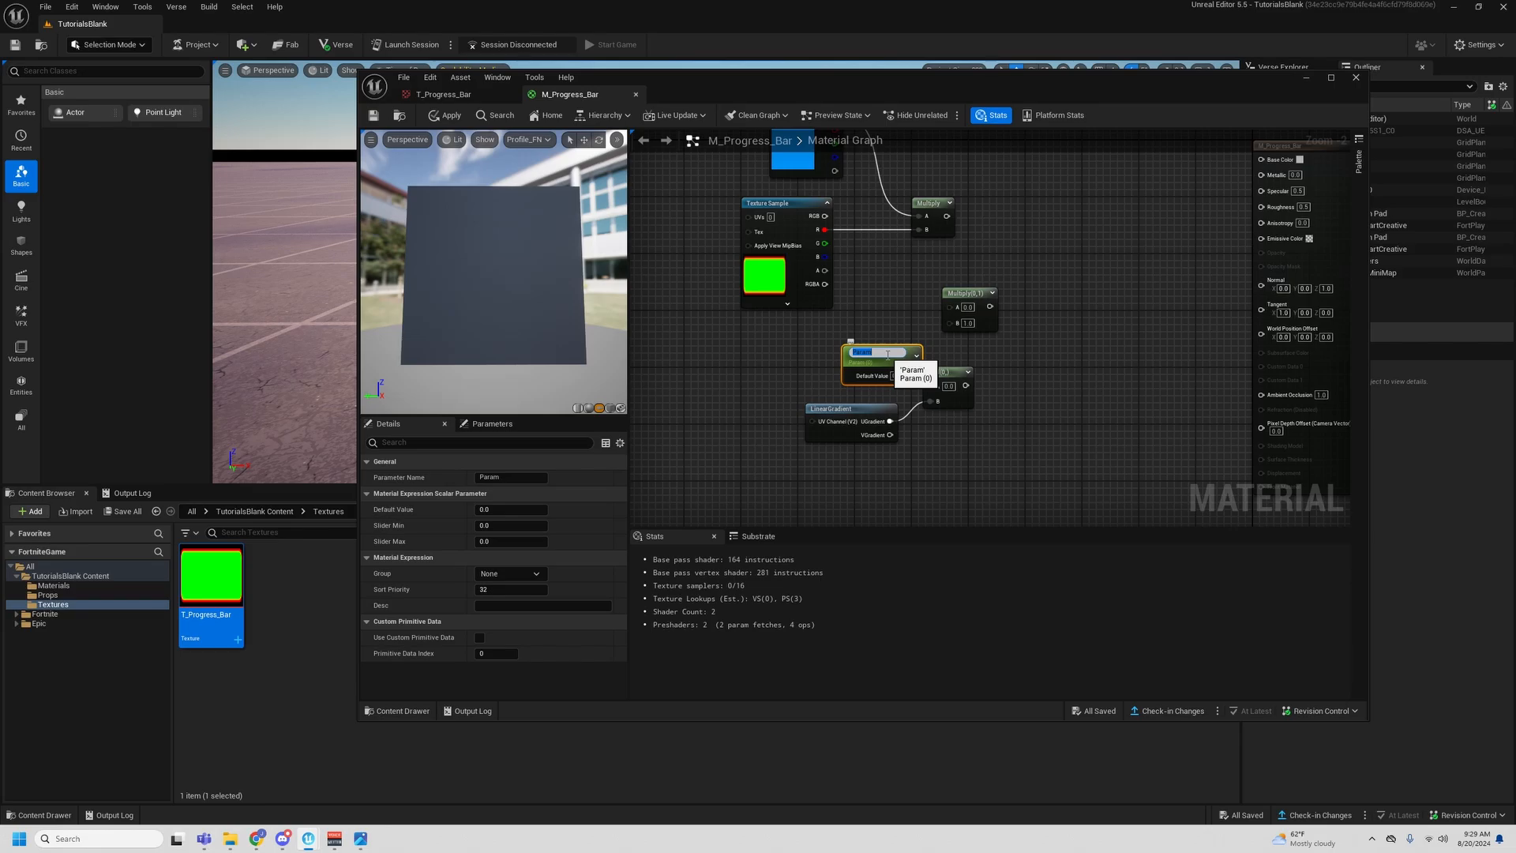
text(Bar)
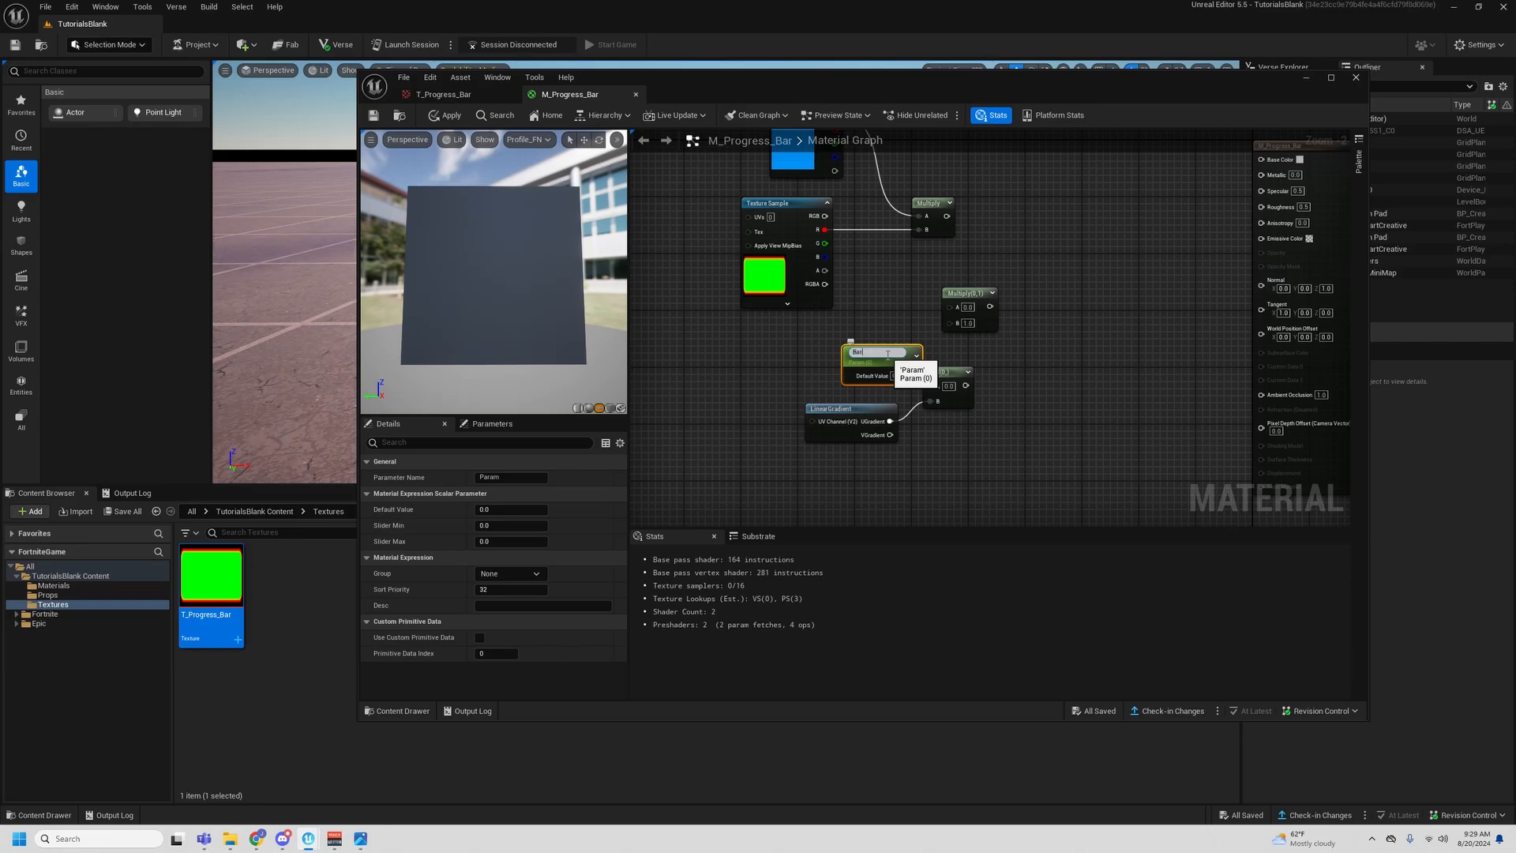
text(Progres)
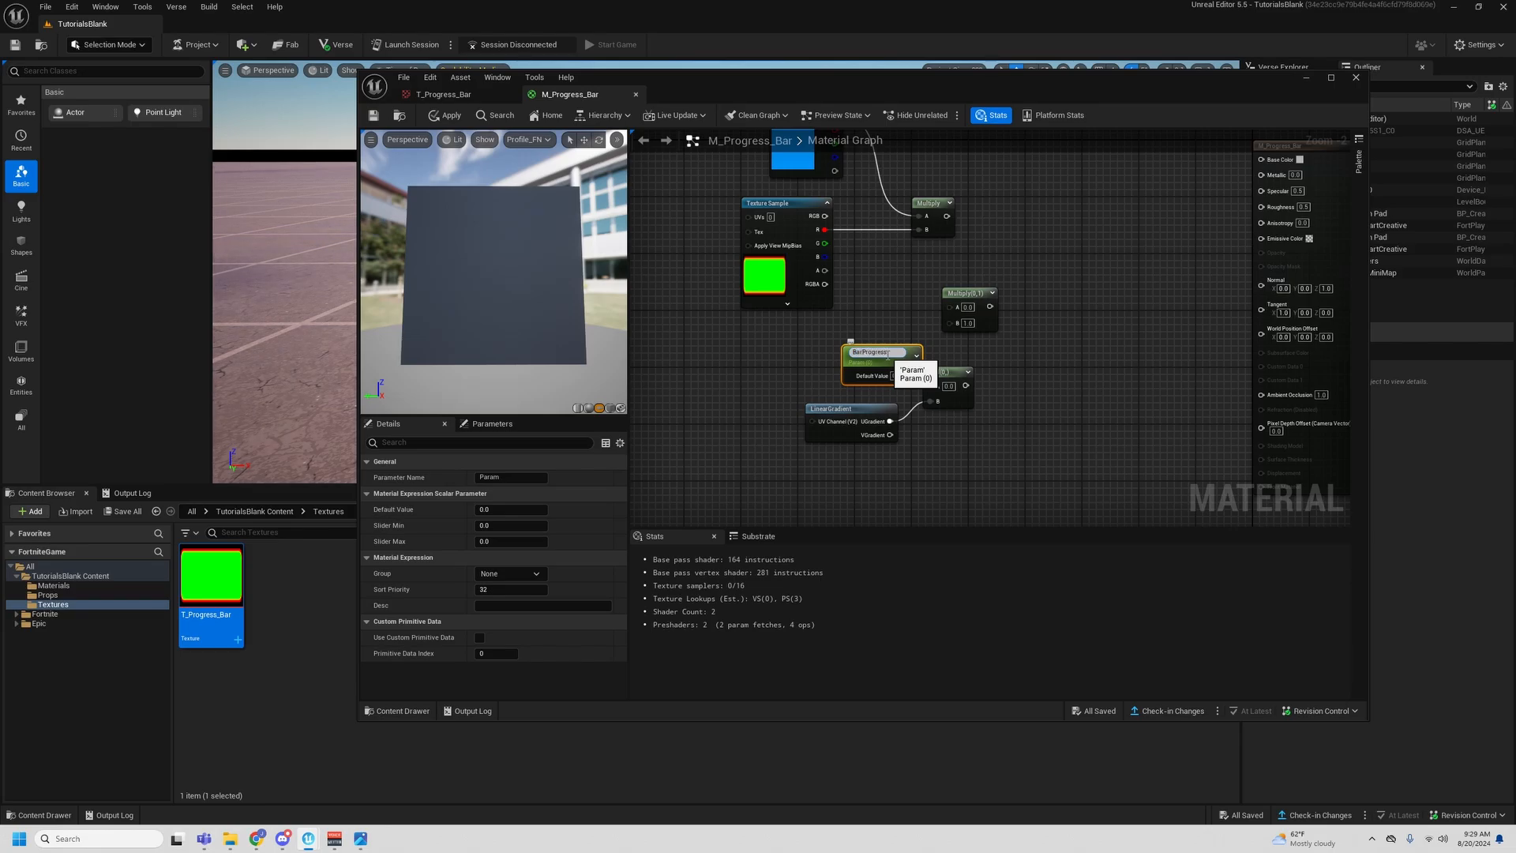
text(s)
key(Return)
- Connect BarProgress to input A of the Add node, straighten the connection and tuck LinearGradient just below the parameter
click(826, 340)
drag(889, 373, 946, 388)
drag(727, 364, 986, 374)
key(q)
click(722, 373)
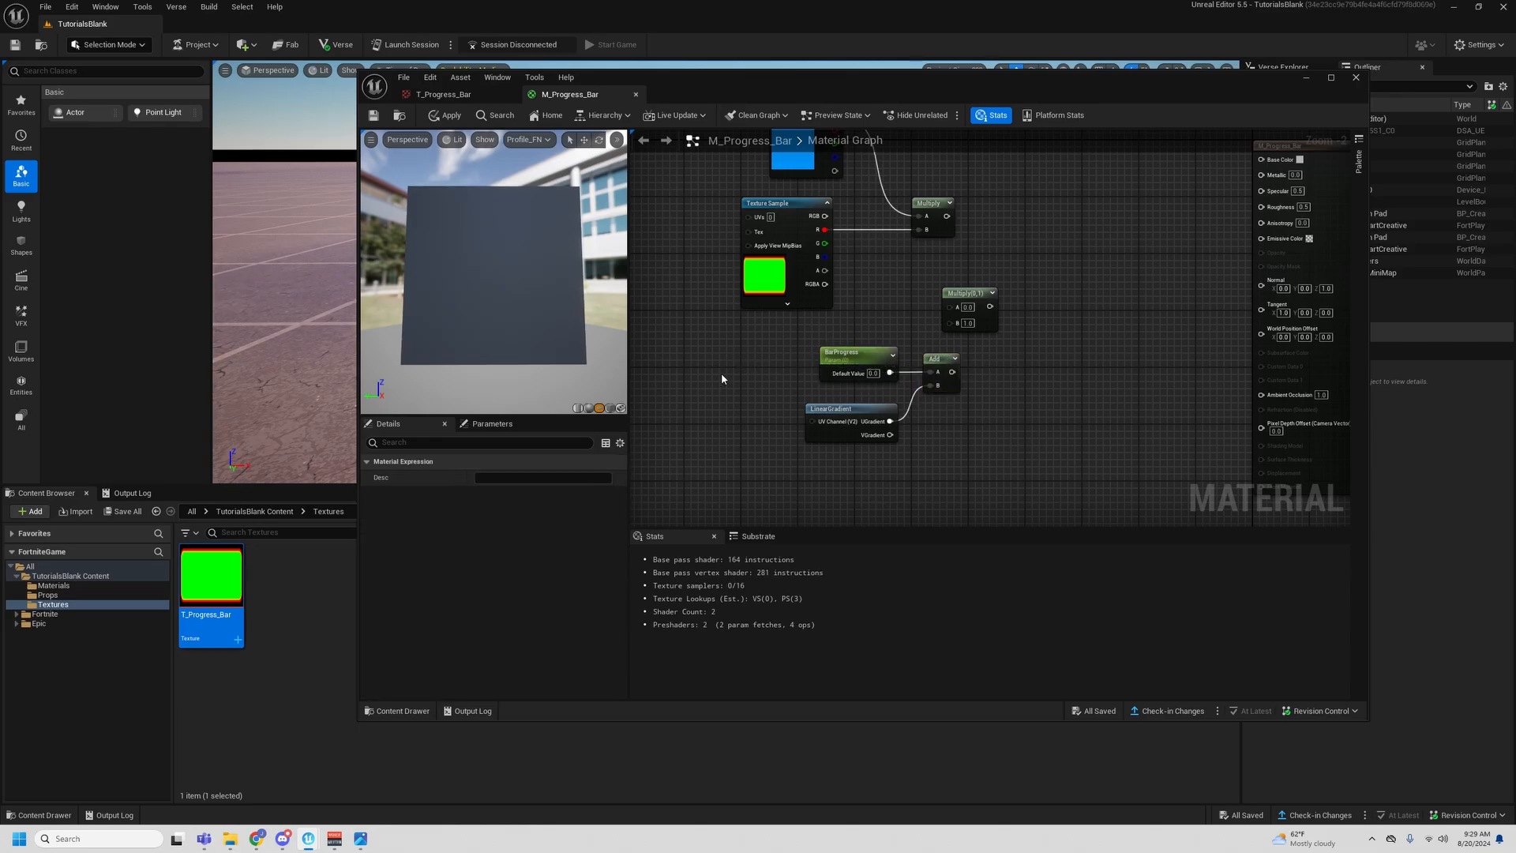
drag(821, 410, 821, 395)
click(803, 441)
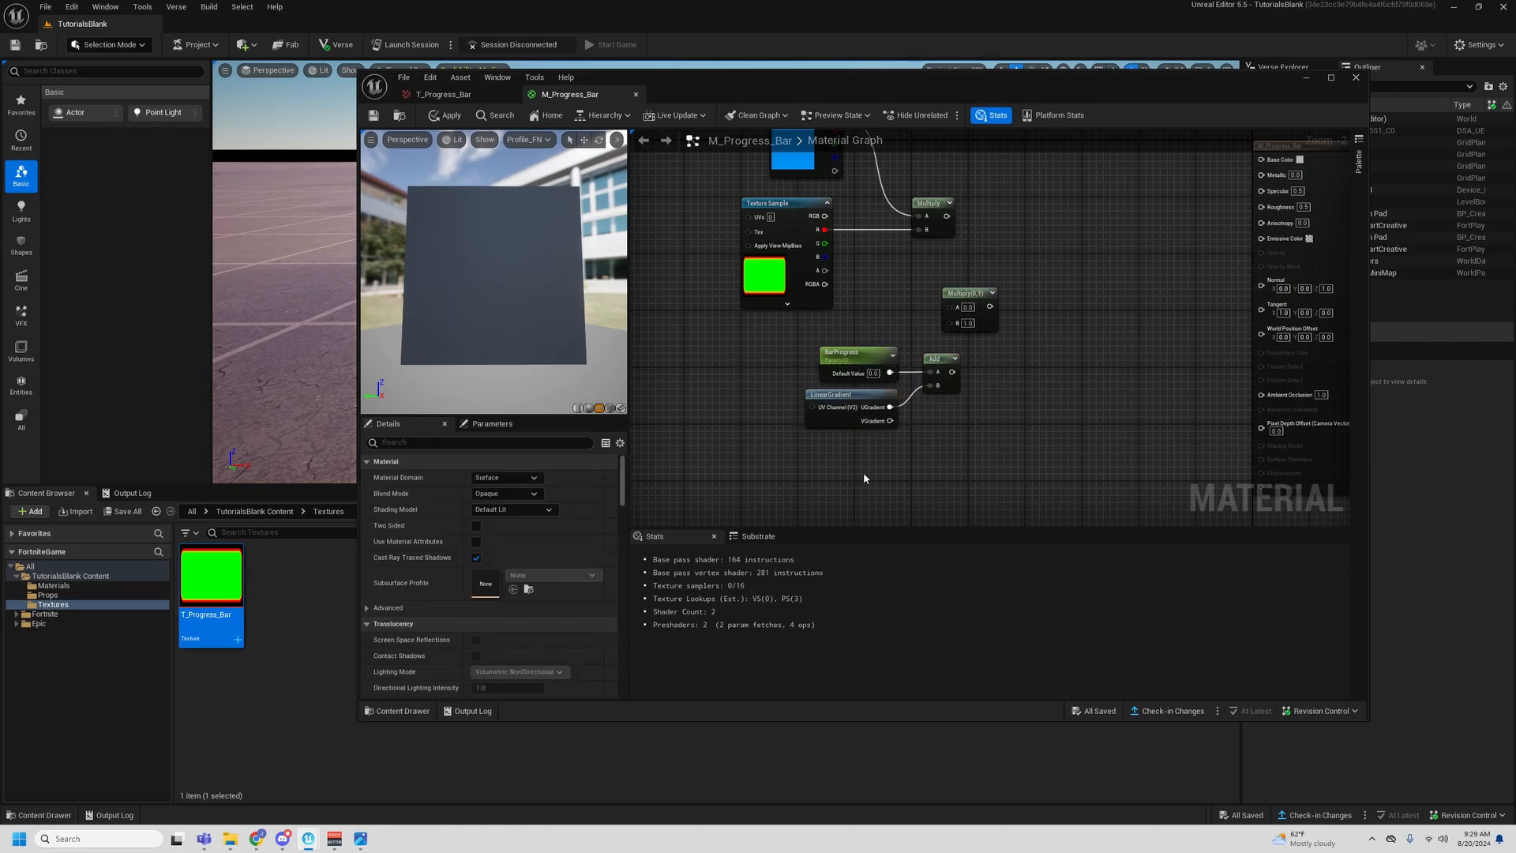
- Feed the texture's green channel and the Add result into inputs A and B of the second Multiply, and shift the progress nodes away from it
drag(952, 372, 948, 323)
drag(823, 243, 948, 306)
drag(774, 338, 904, 433)
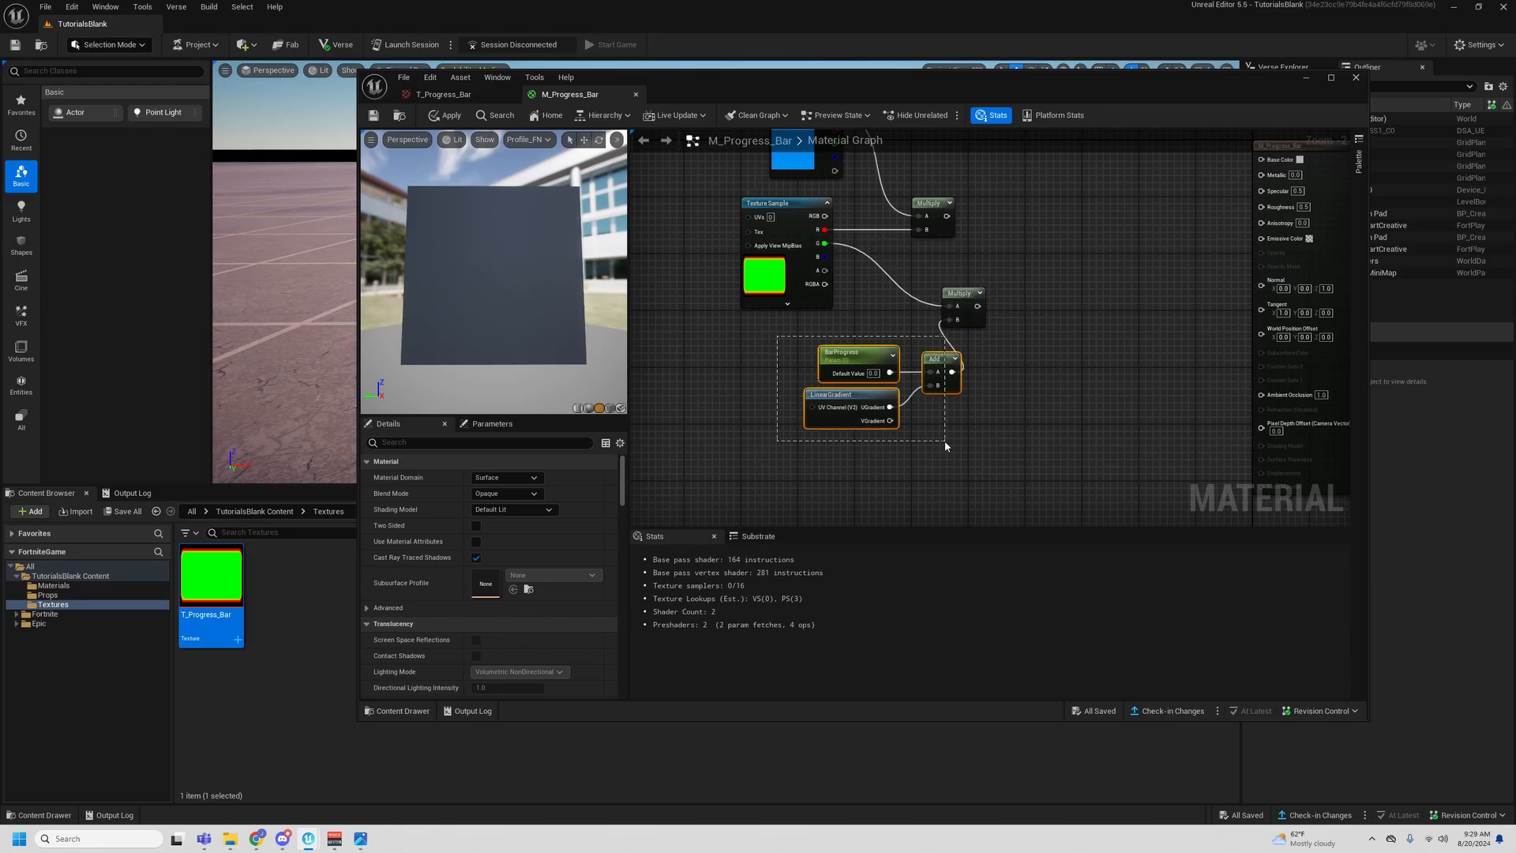
drag(853, 353, 813, 353)
click(1039, 357)
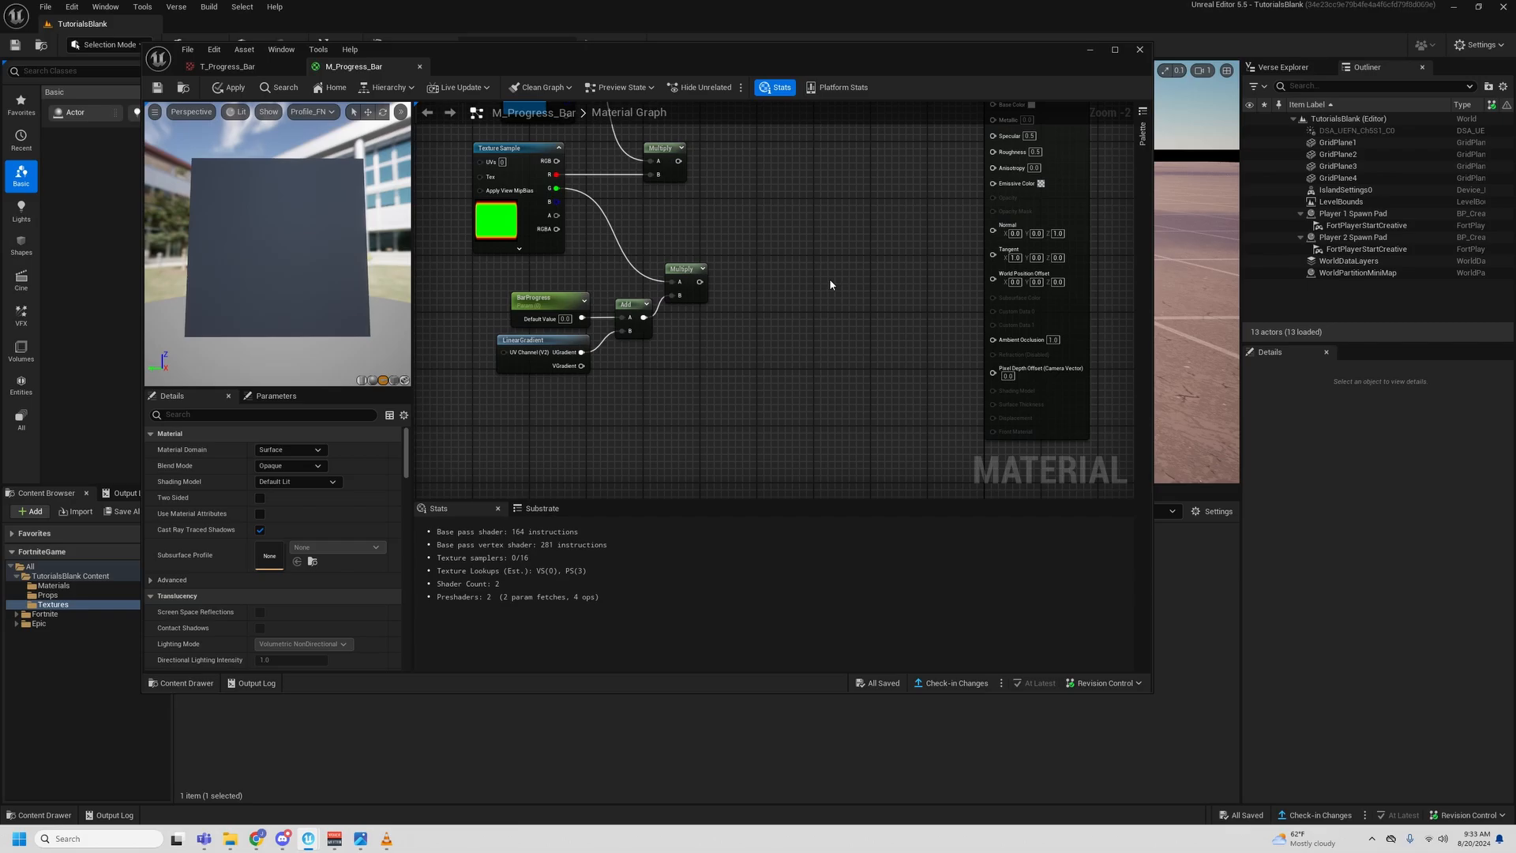
- Add a Floor node after the second Multiply node
right_click(777, 312)
text(floor)
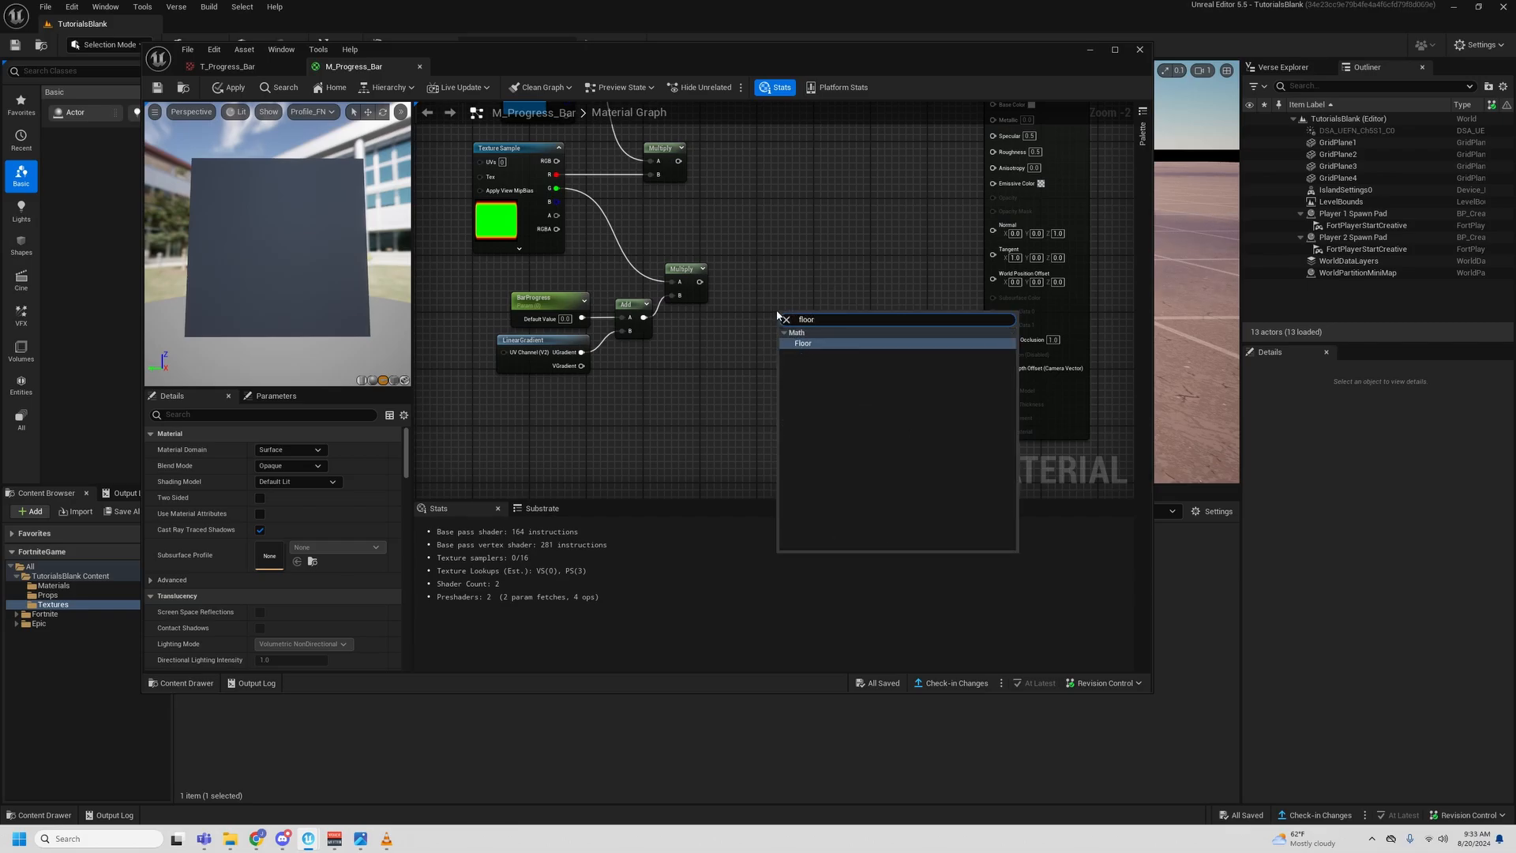
key(Return)
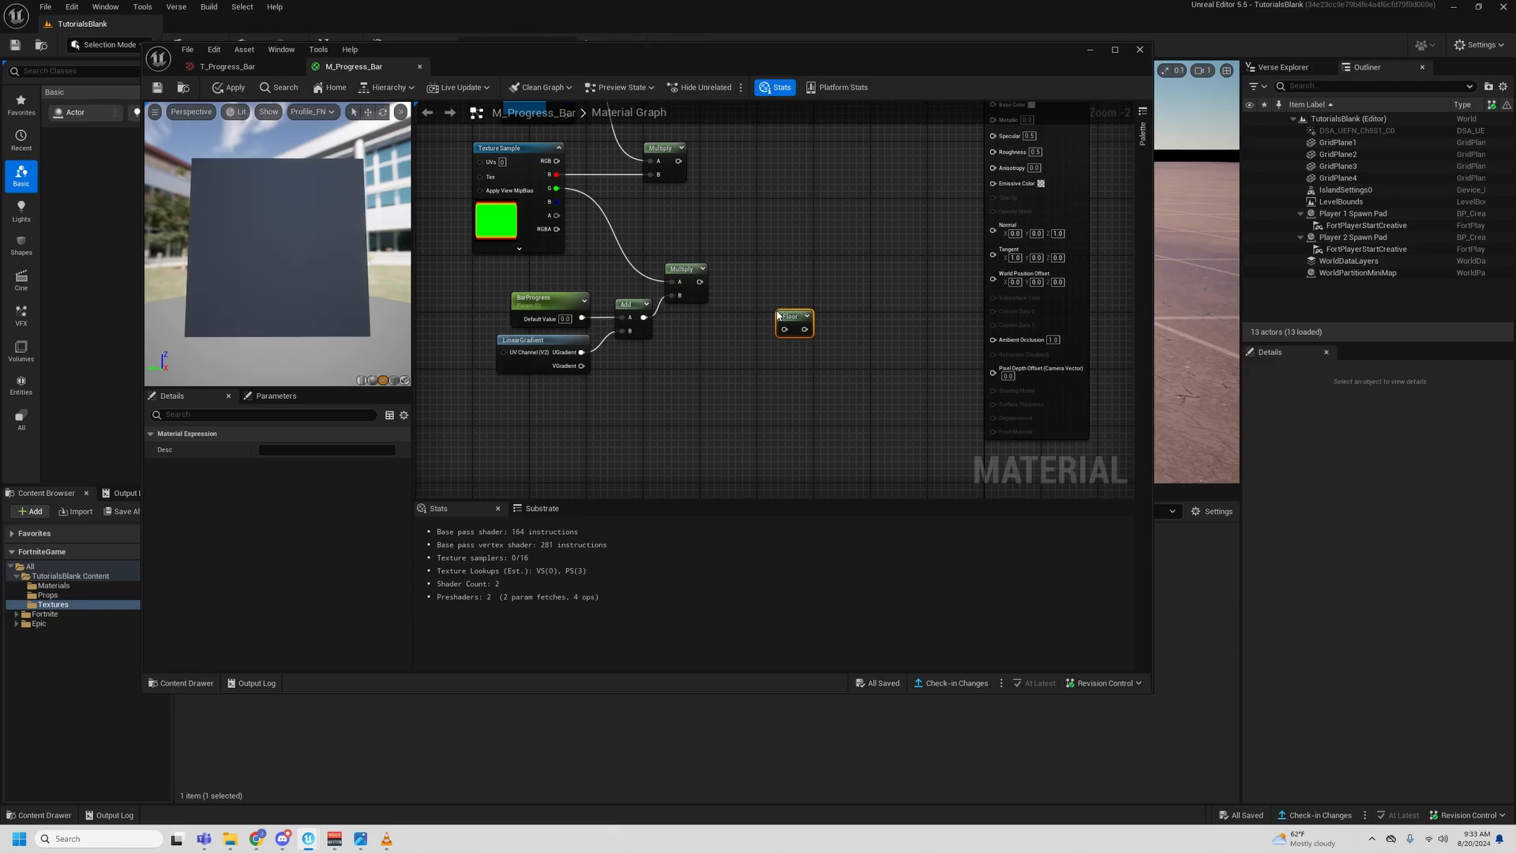
click(796, 234)
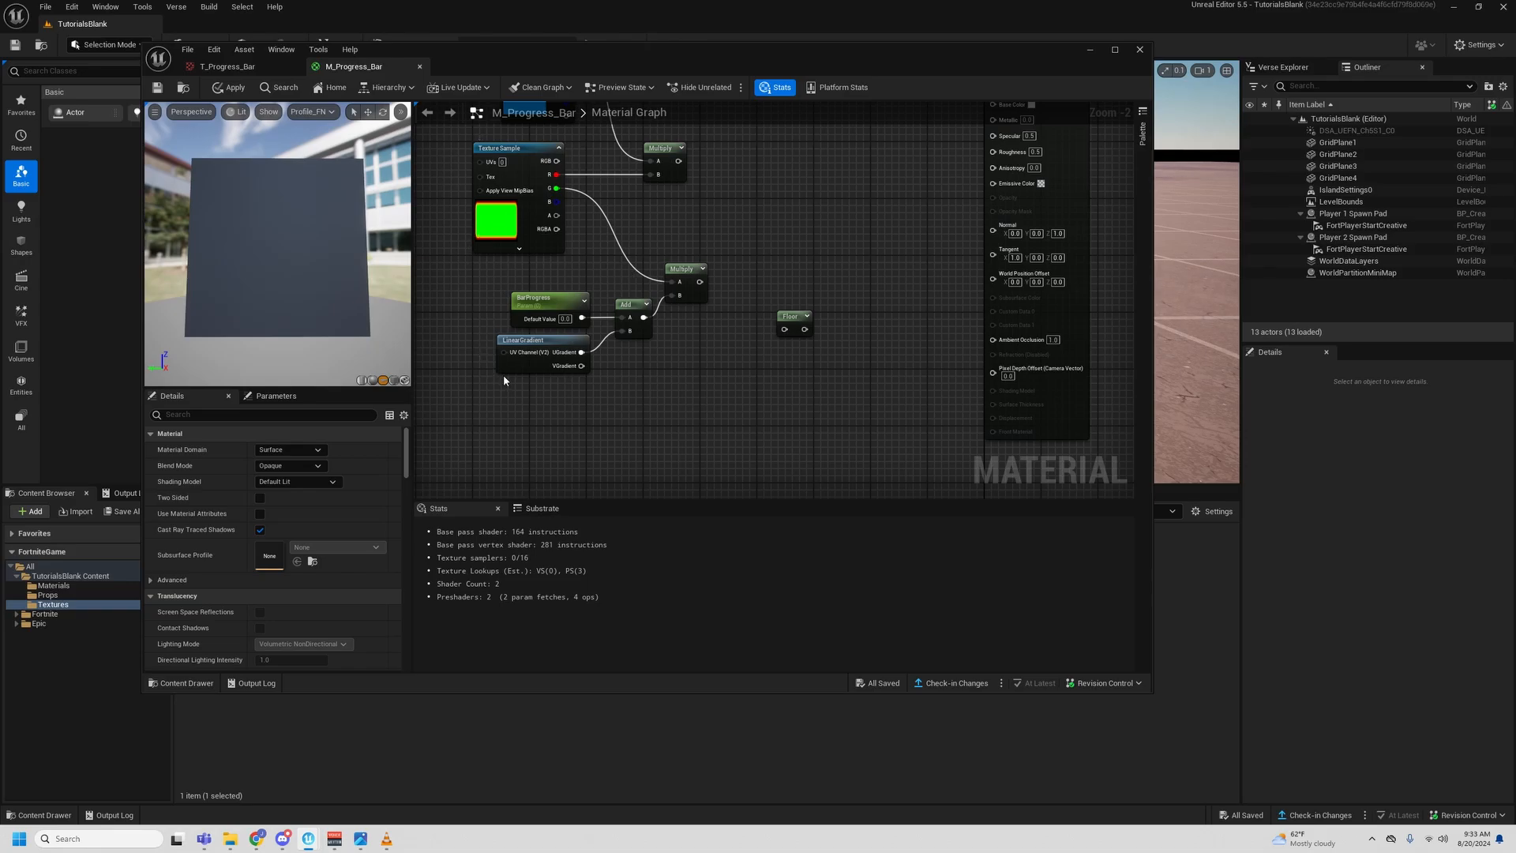
- Set the default value of the BarProgress parameter to 0.5
click(567, 319)
click(565, 319)
text(0.5)
key(Return)
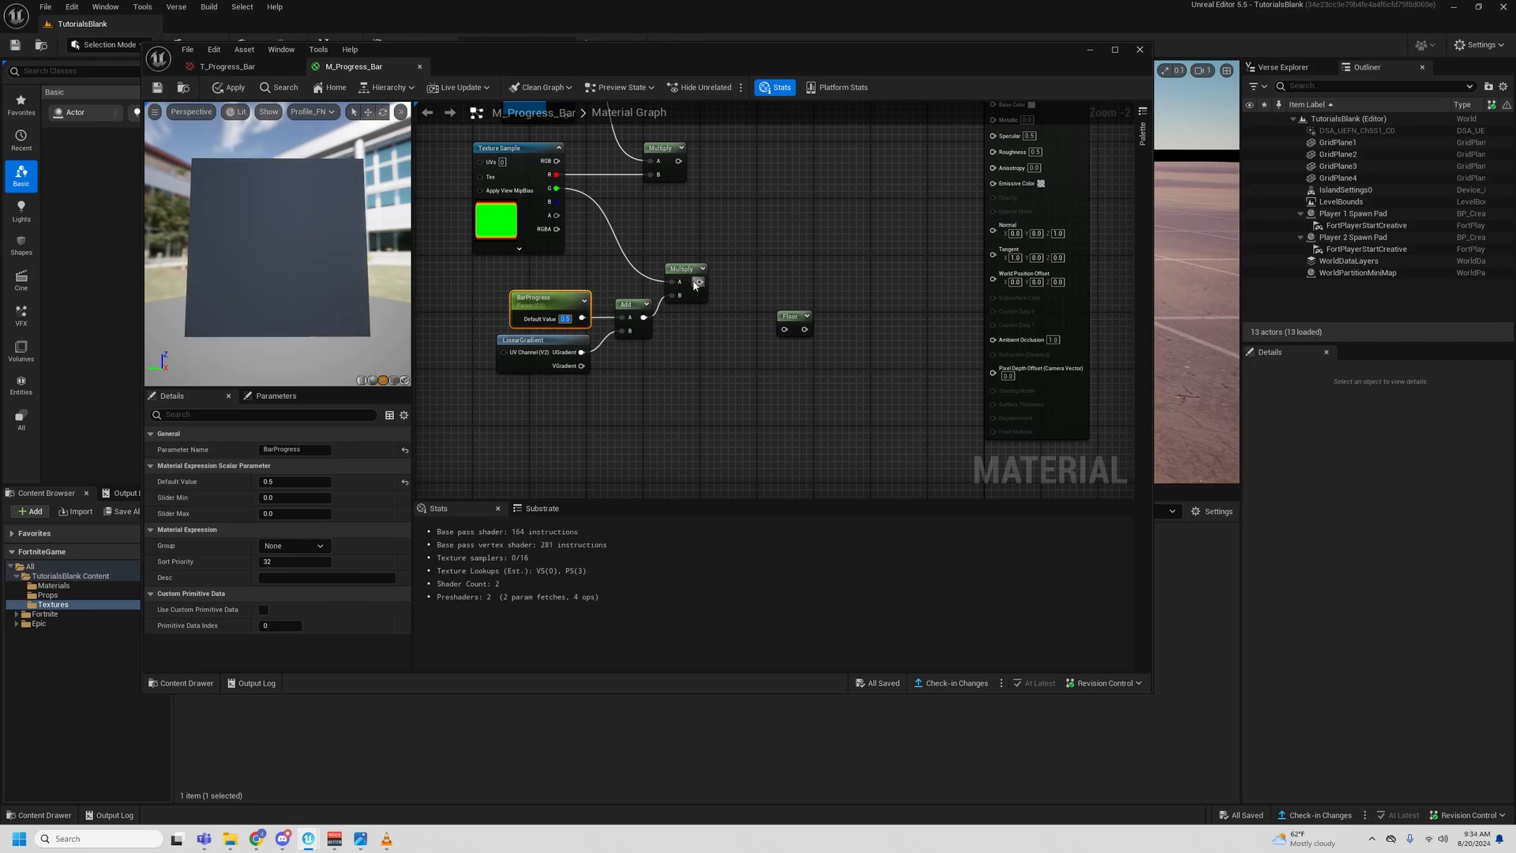
click(703, 319)
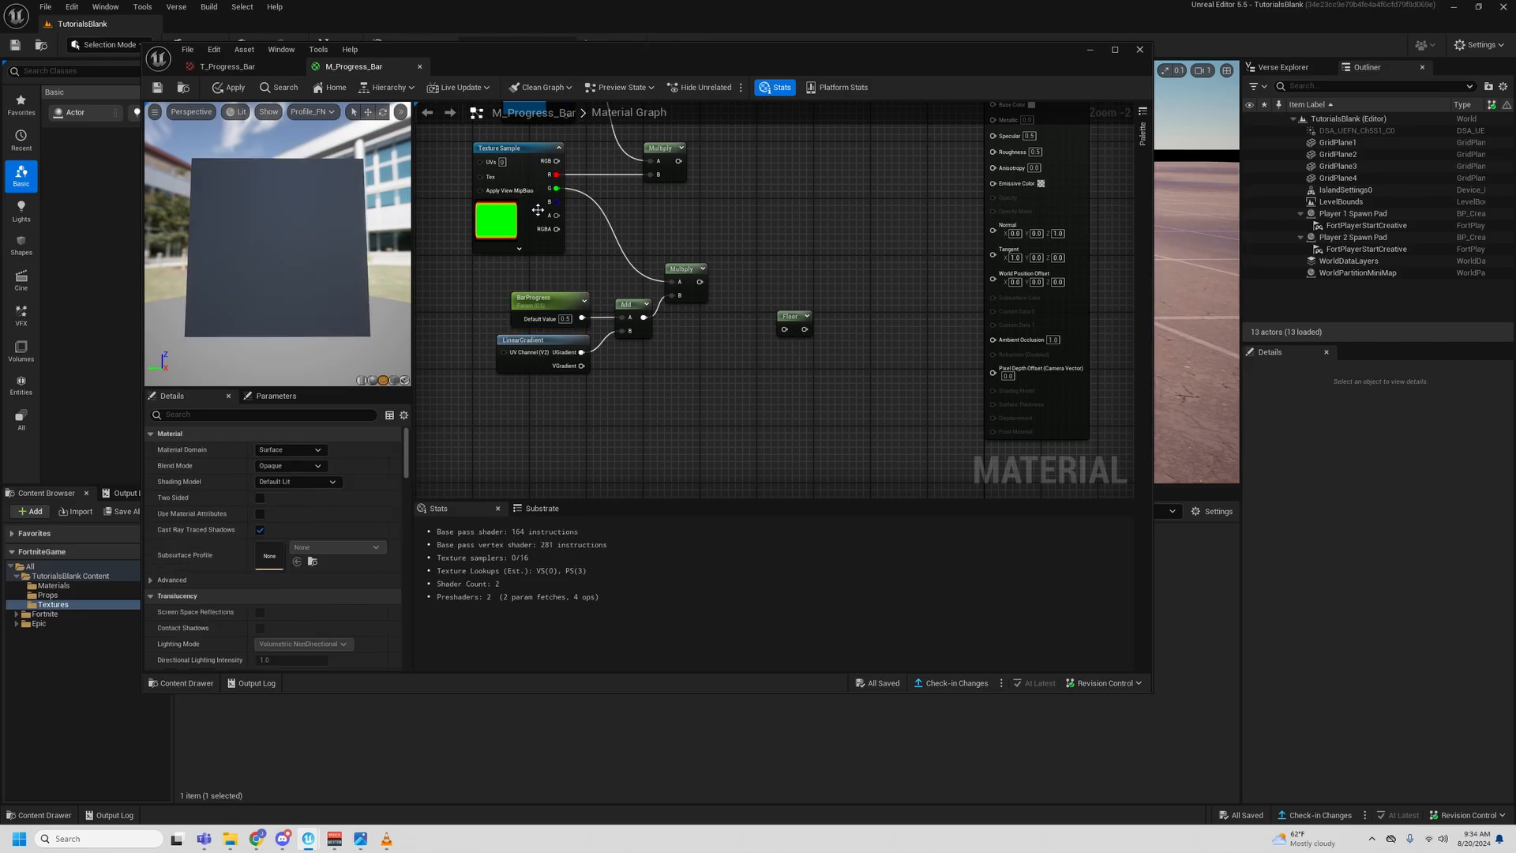
- Move the Floor node beside the second Multiply, connect the Multiply output to it and start previewing the Floor node
drag(795, 315, 754, 275)
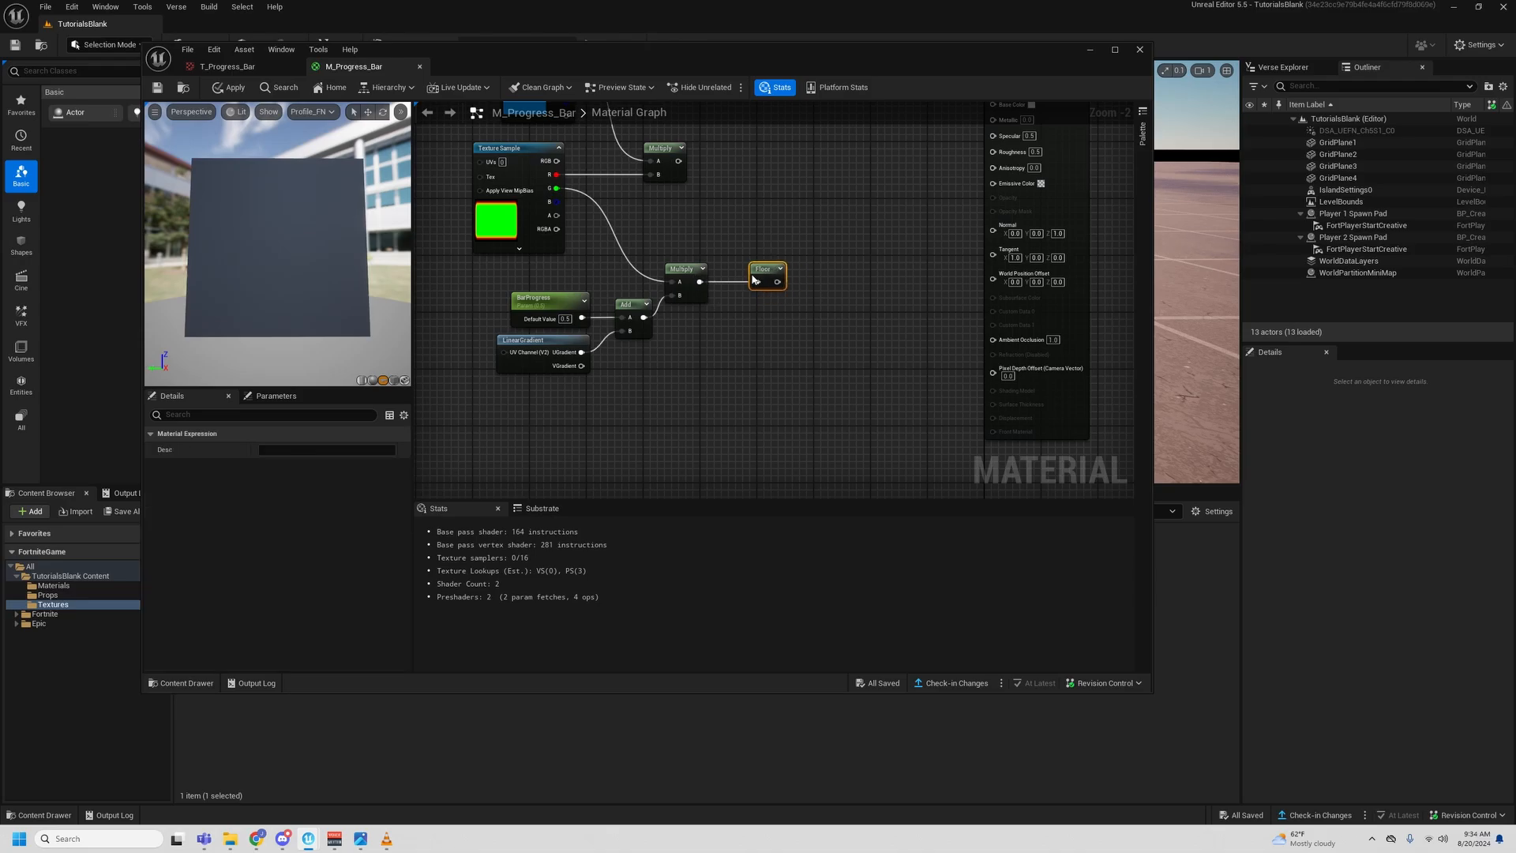
right_click(756, 280)
click(777, 312)
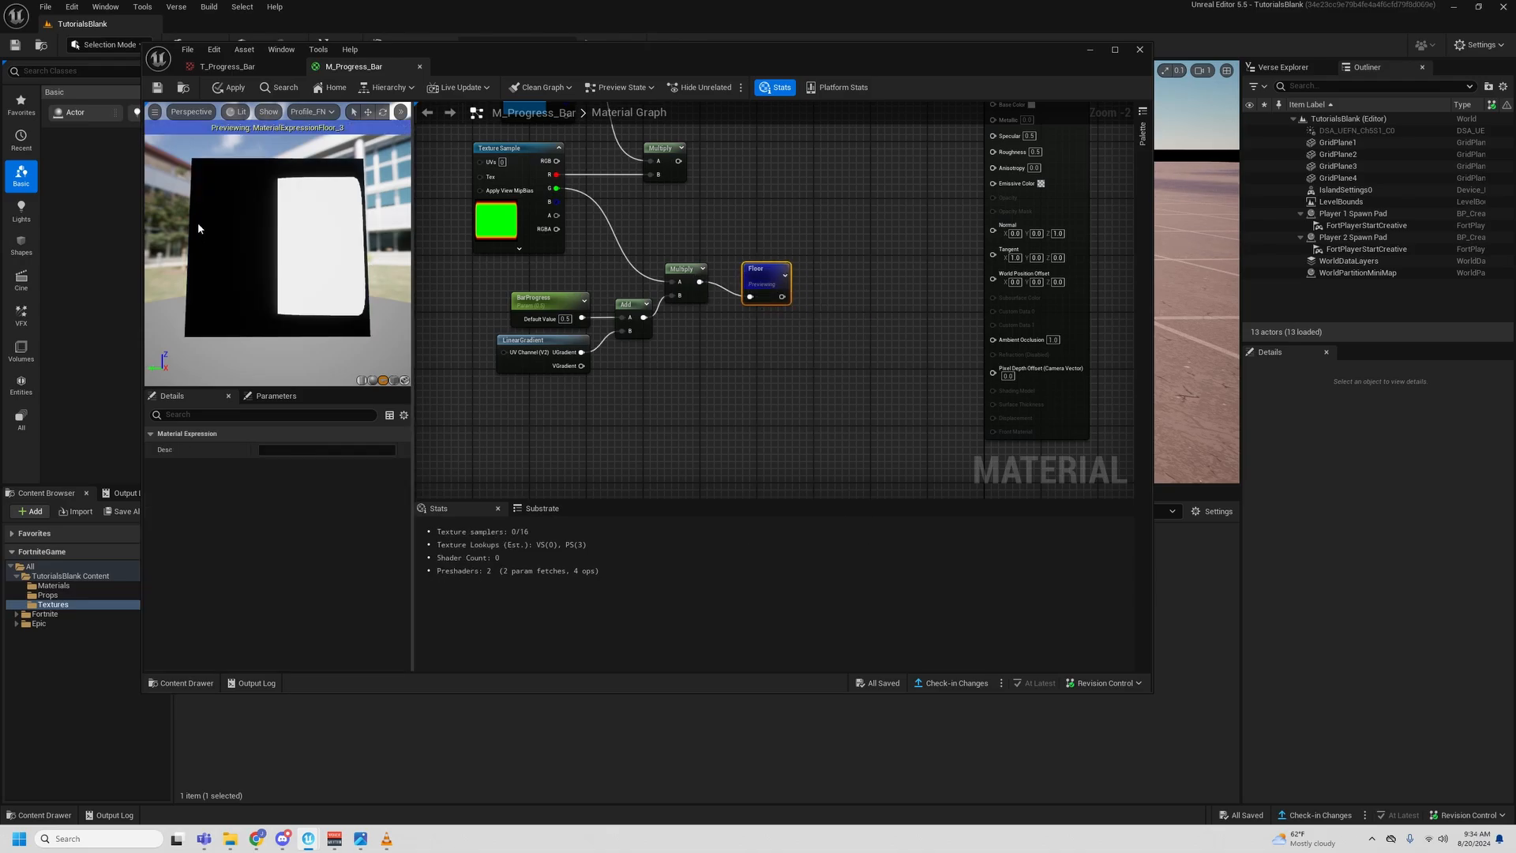
- Preview the LinearGradient node and the second Multiply node to compare their output on the preview mesh
right_click(529, 342)
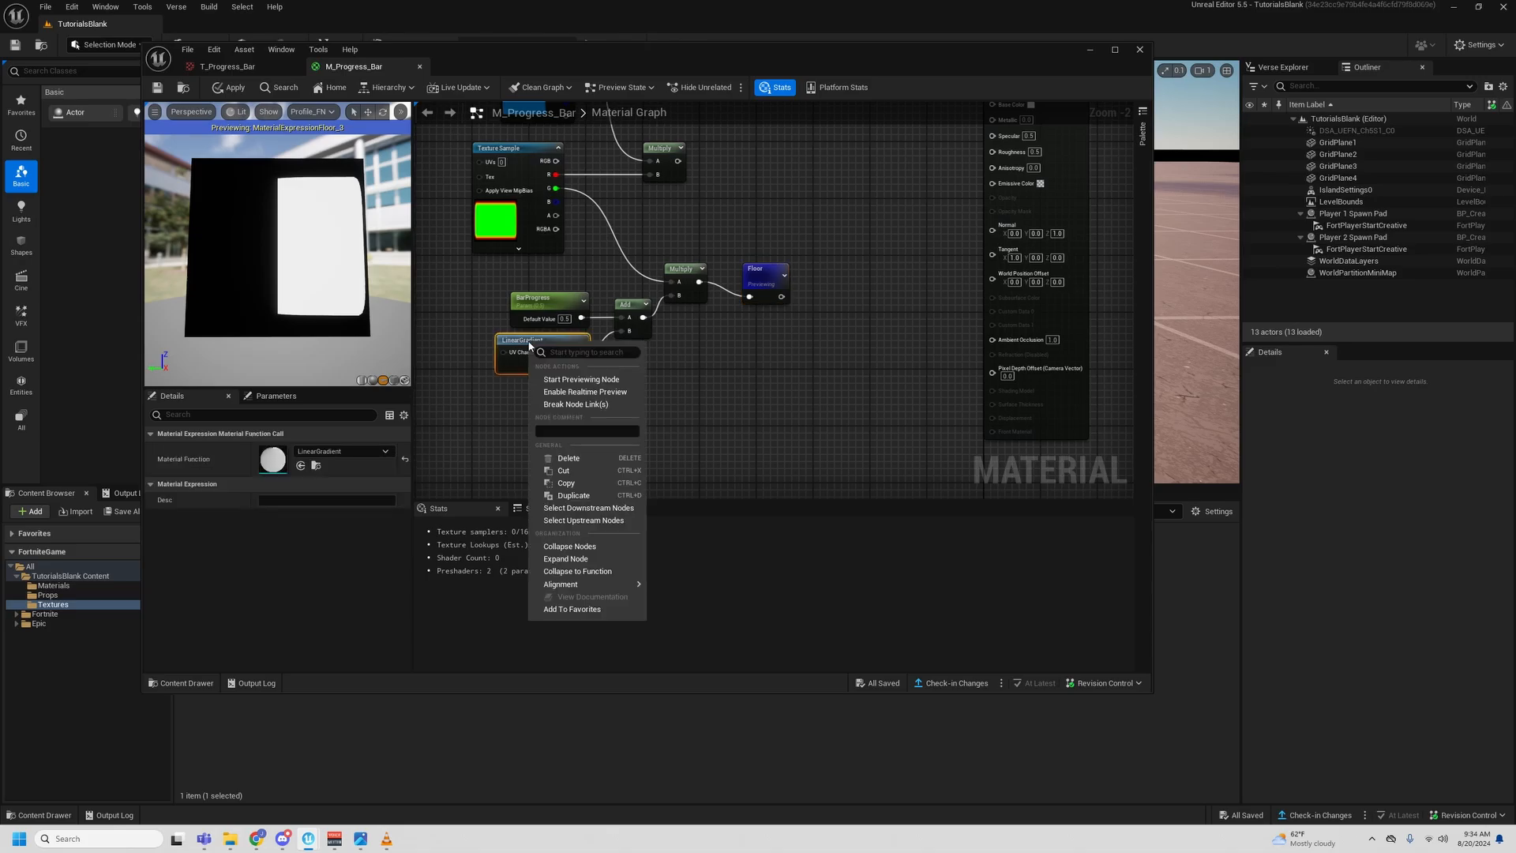
click(612, 383)
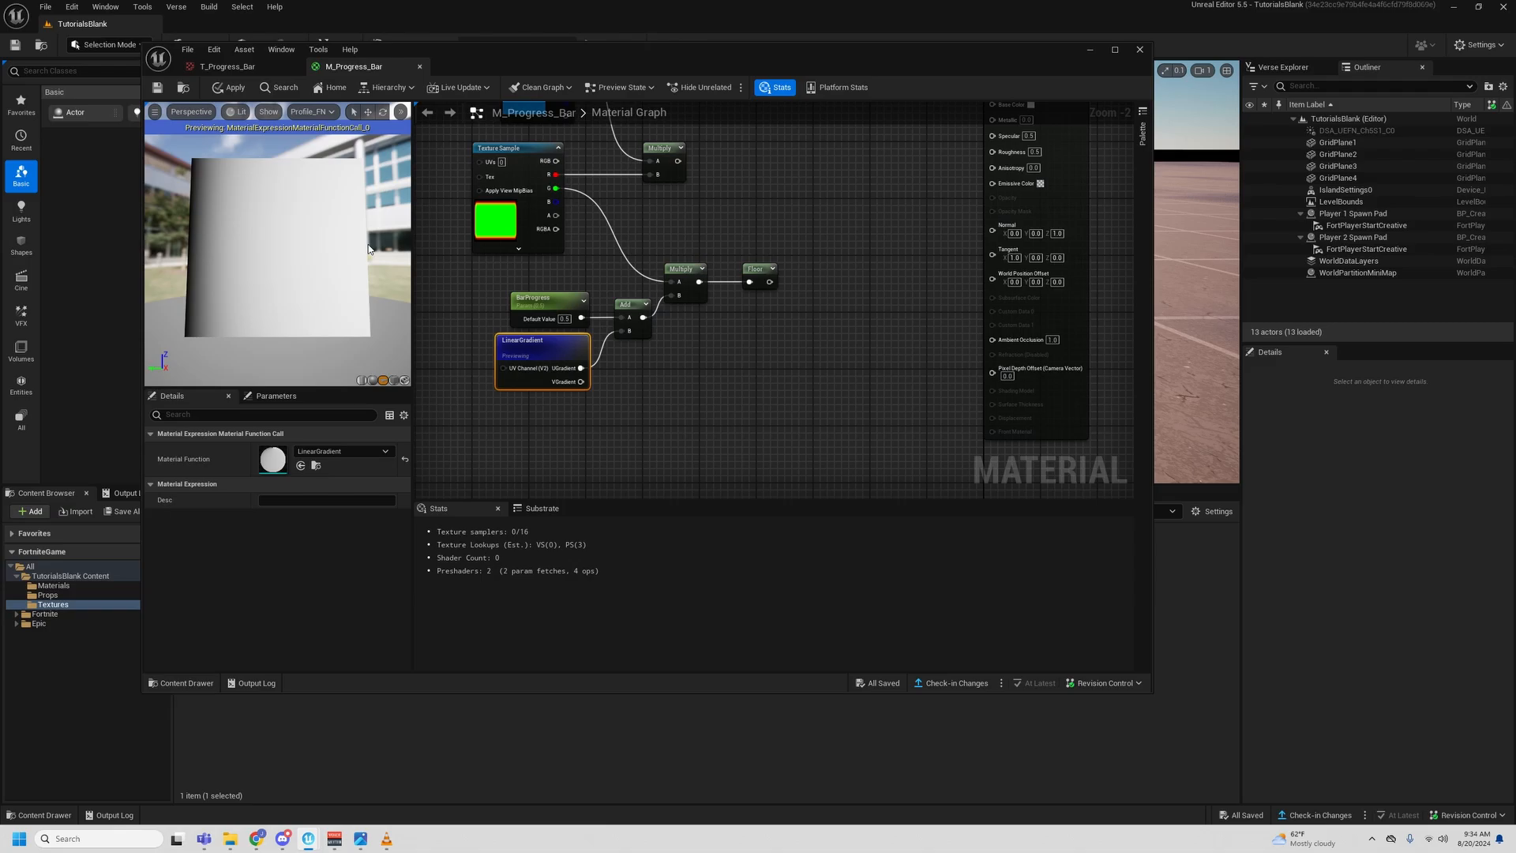
right_click(683, 270)
click(718, 296)
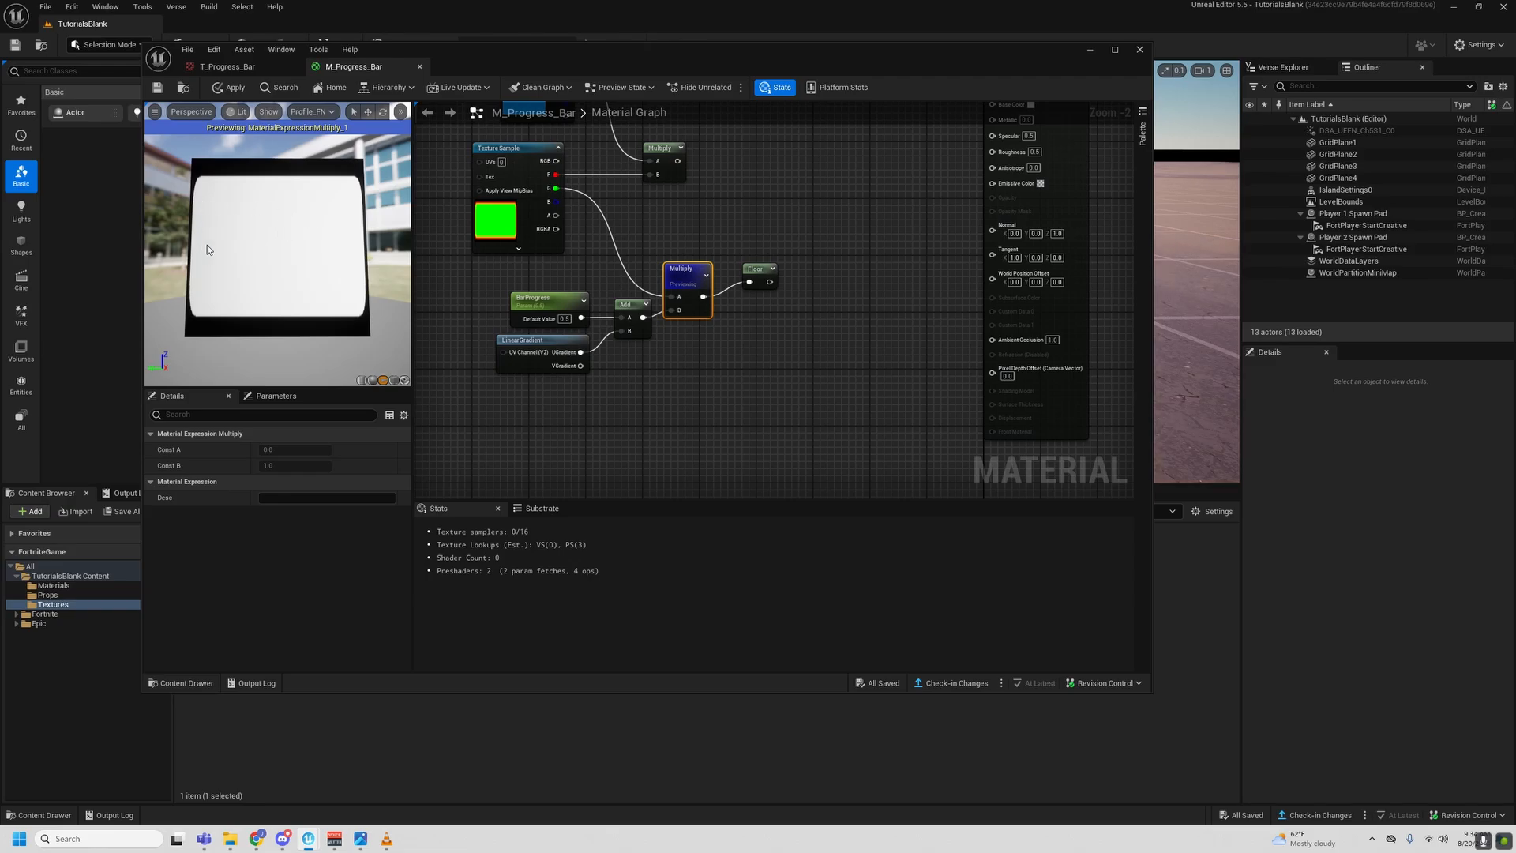
scroll(253, 218, up, 2)
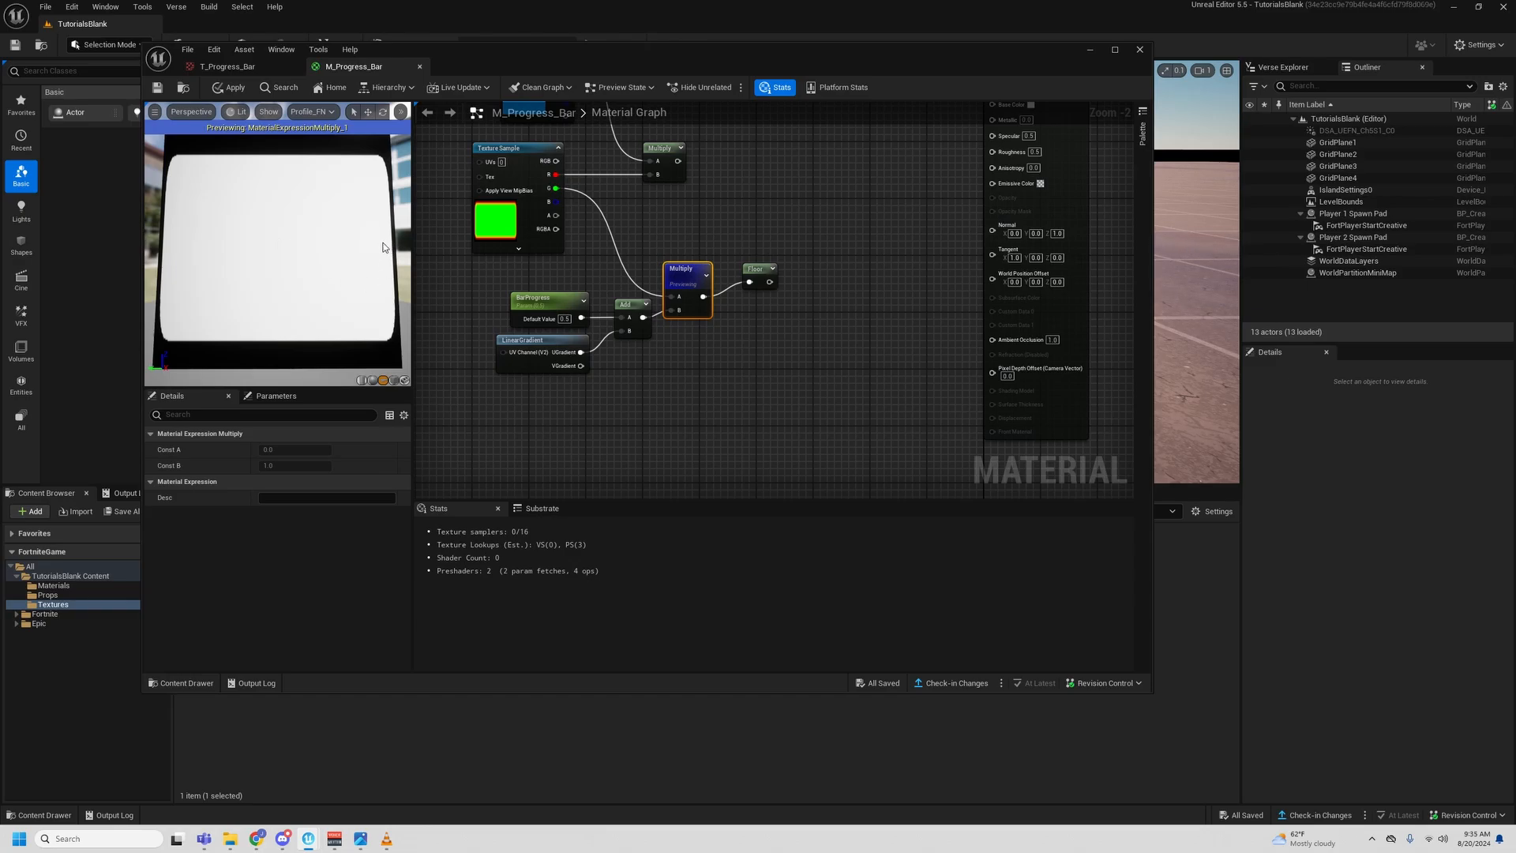
- Shift the Floor node level with the second Multiply output and start previewing the Floor node again
drag(769, 272, 764, 286)
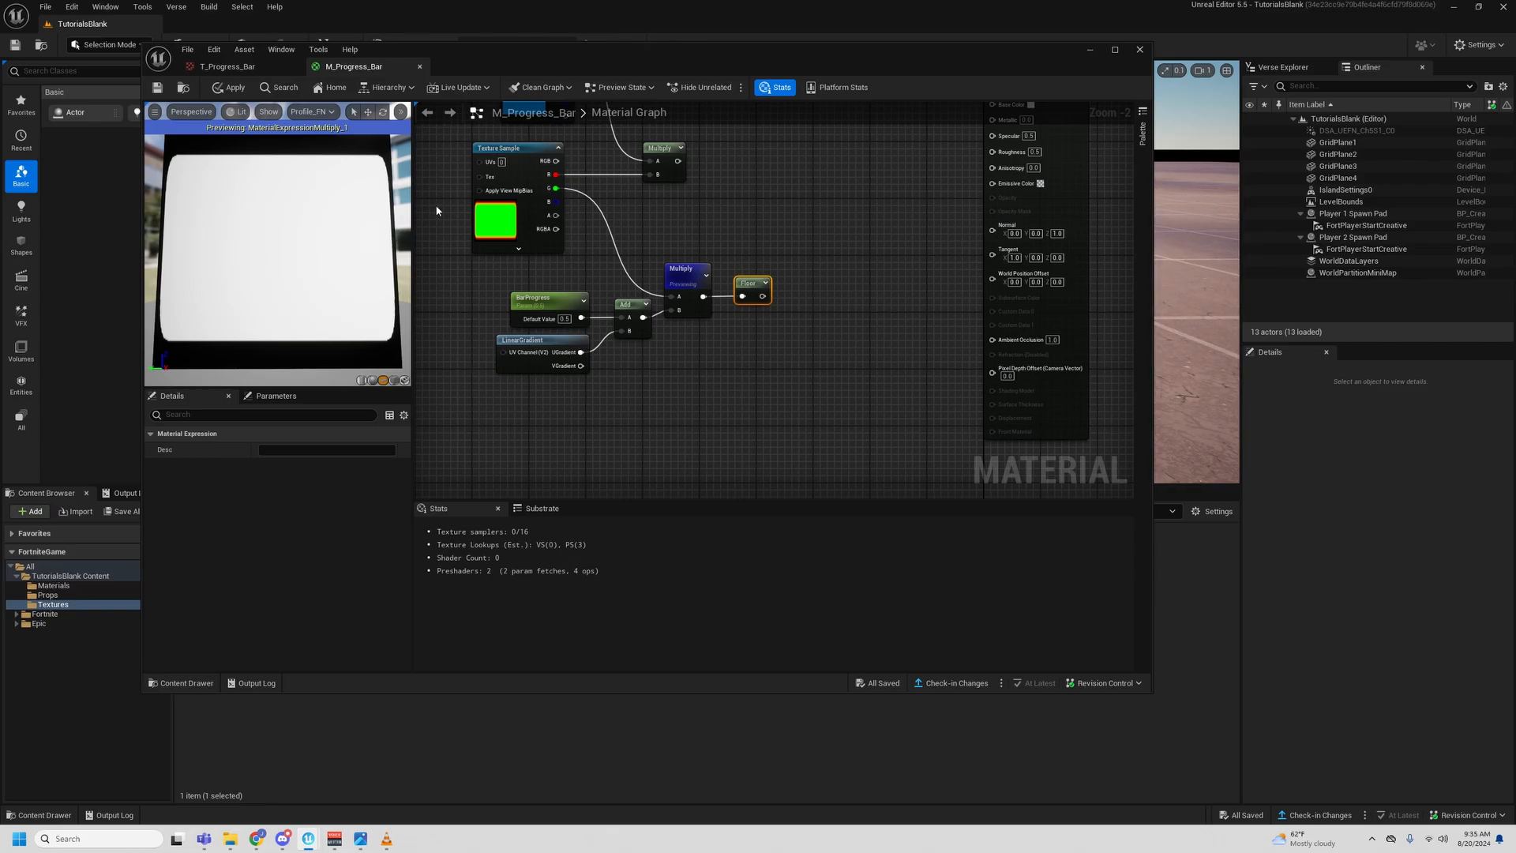
right_click(750, 284)
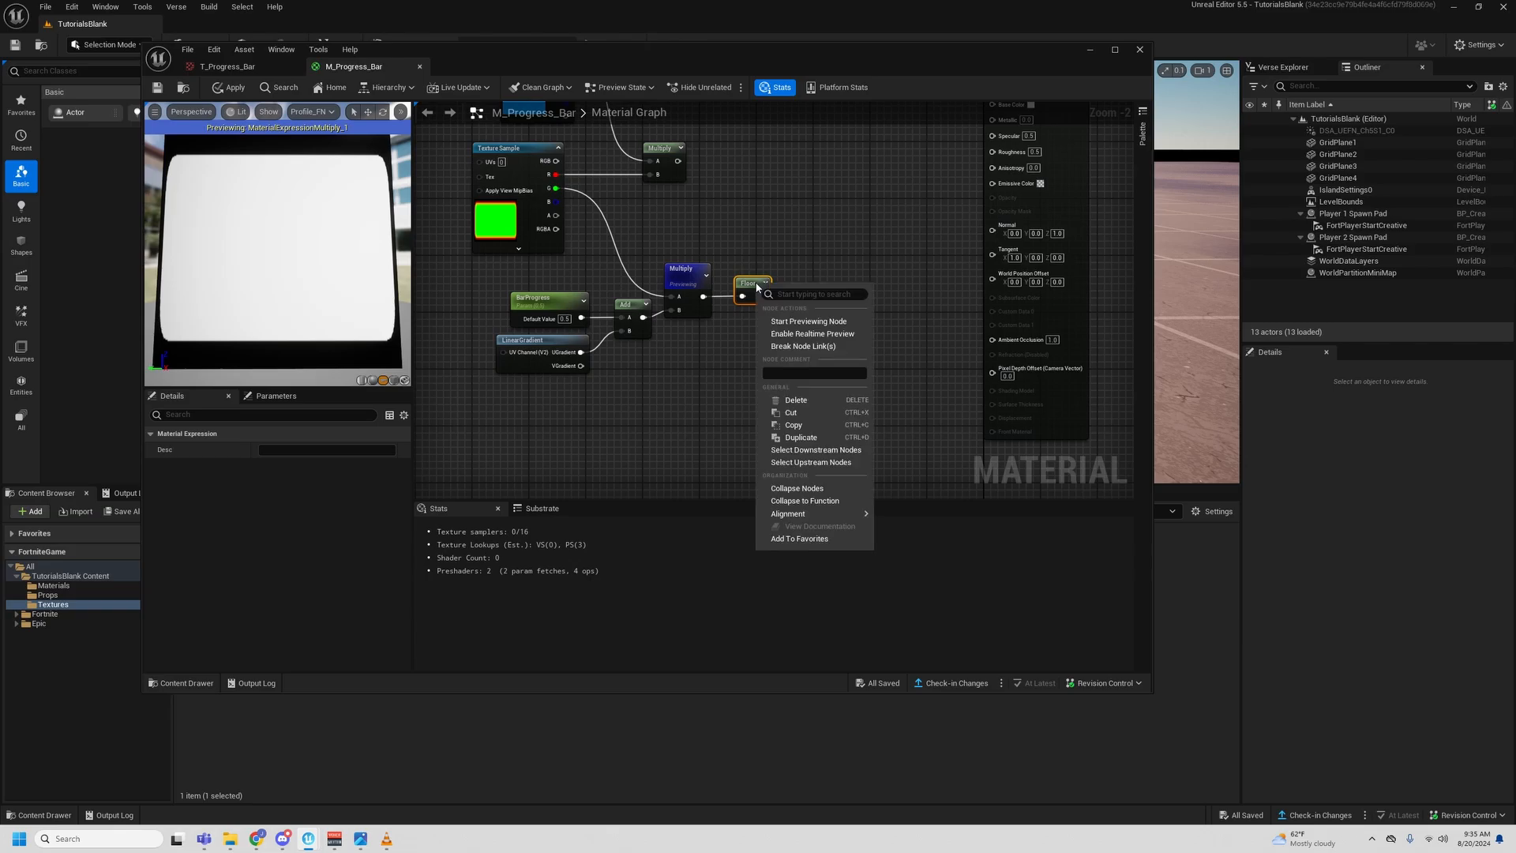
click(797, 322)
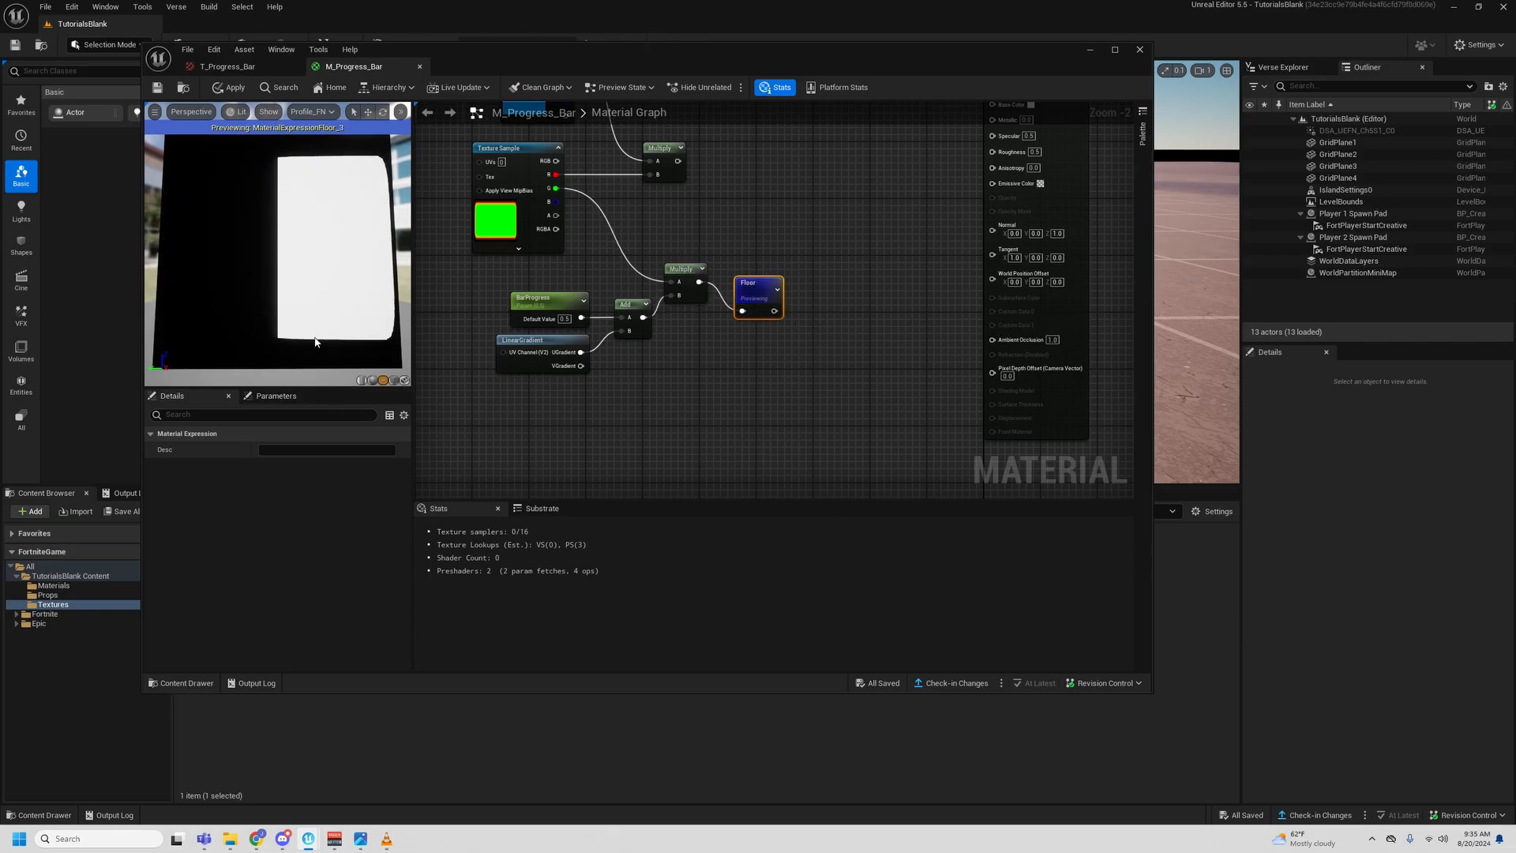
- Test the BarProgress default value at 0.25, 0.75 and 1, and return it to 0.5
click(547, 301)
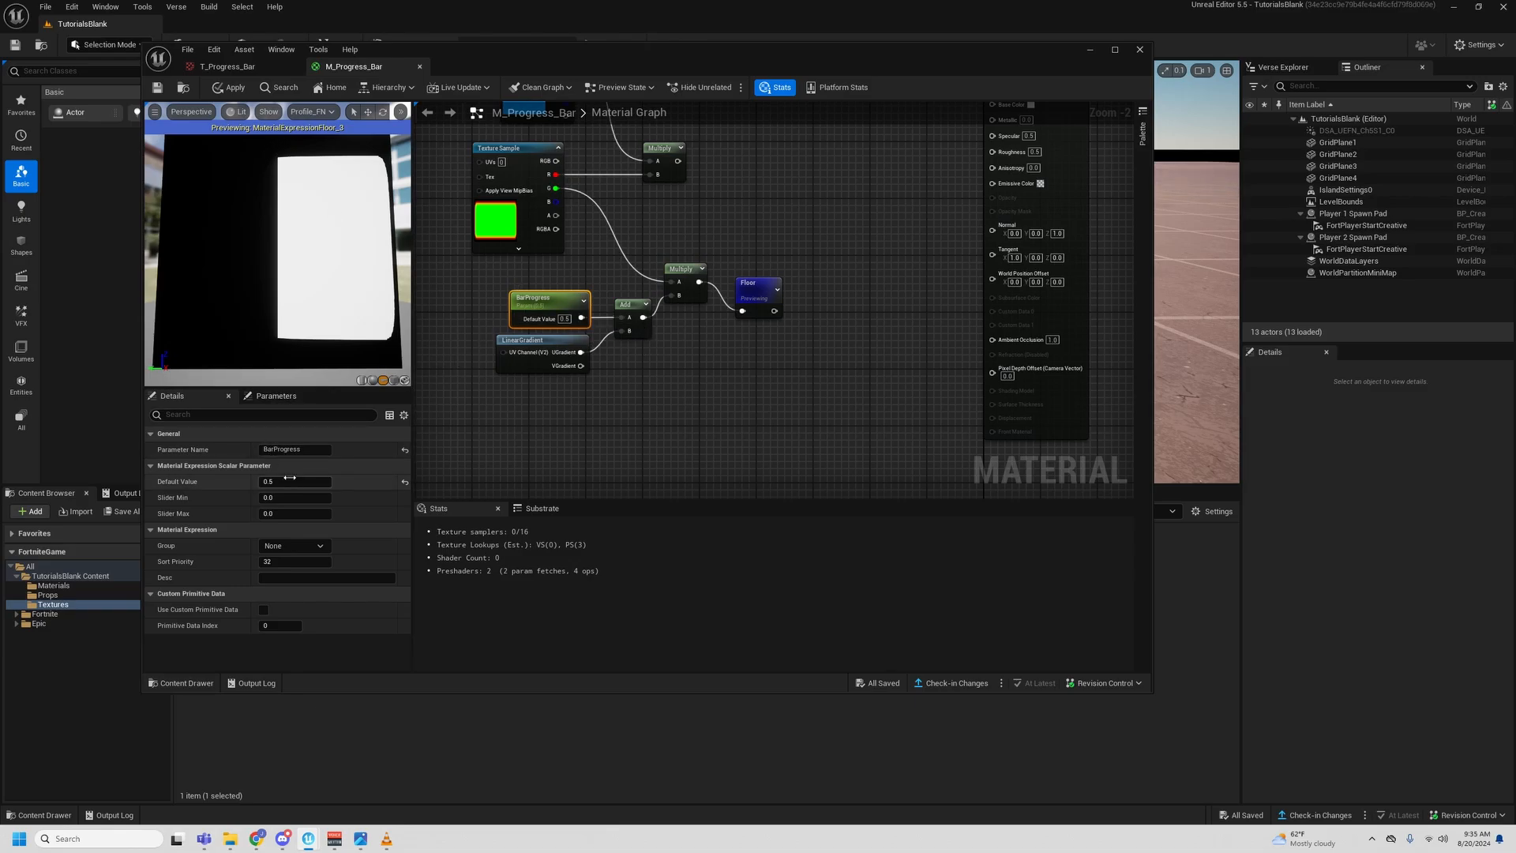
click(319, 481)
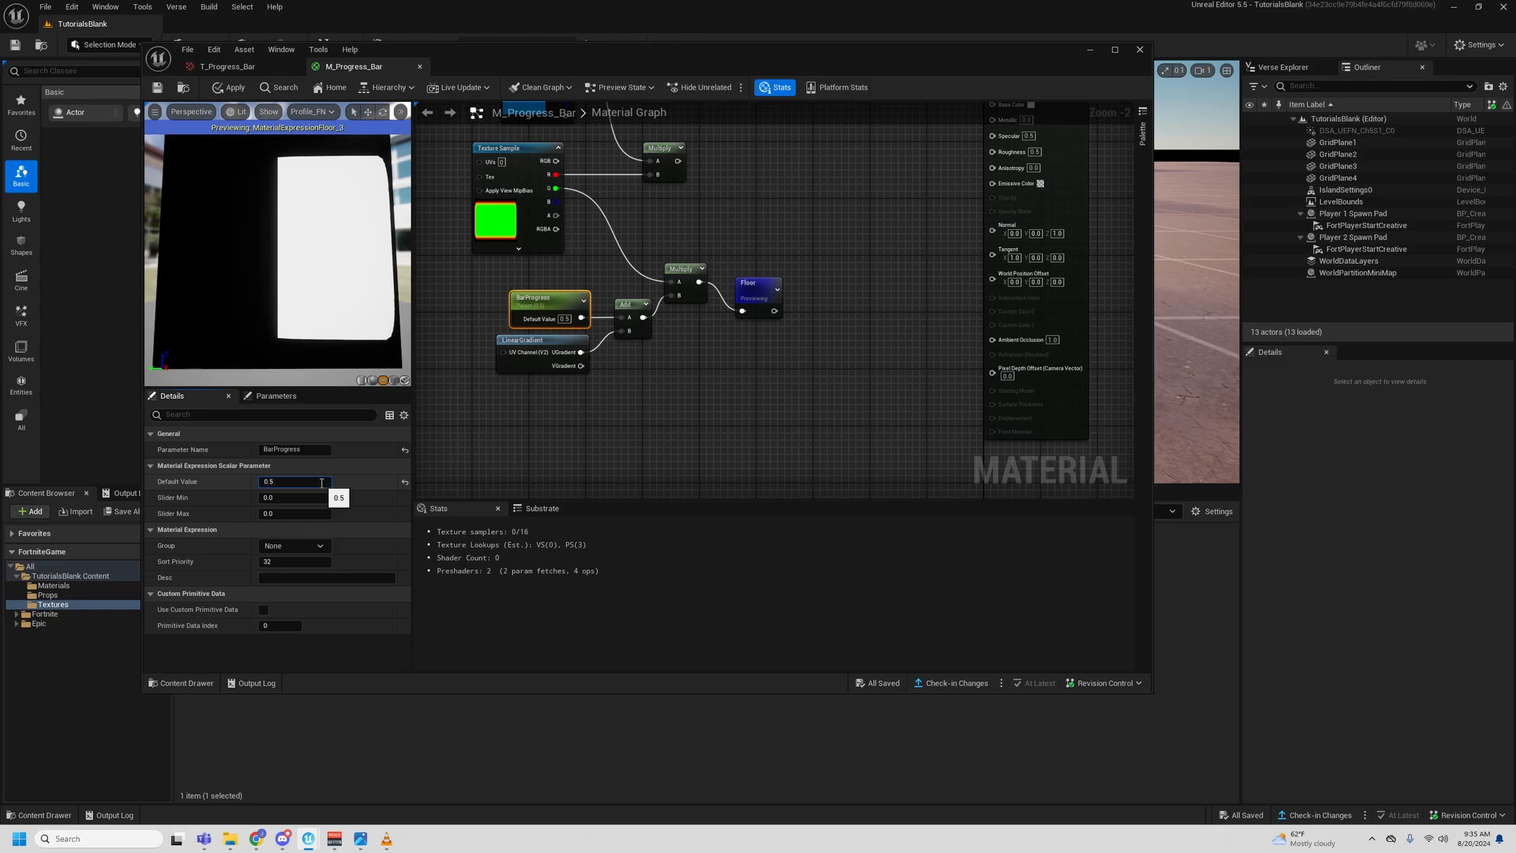
text(0.25)
key(Return)
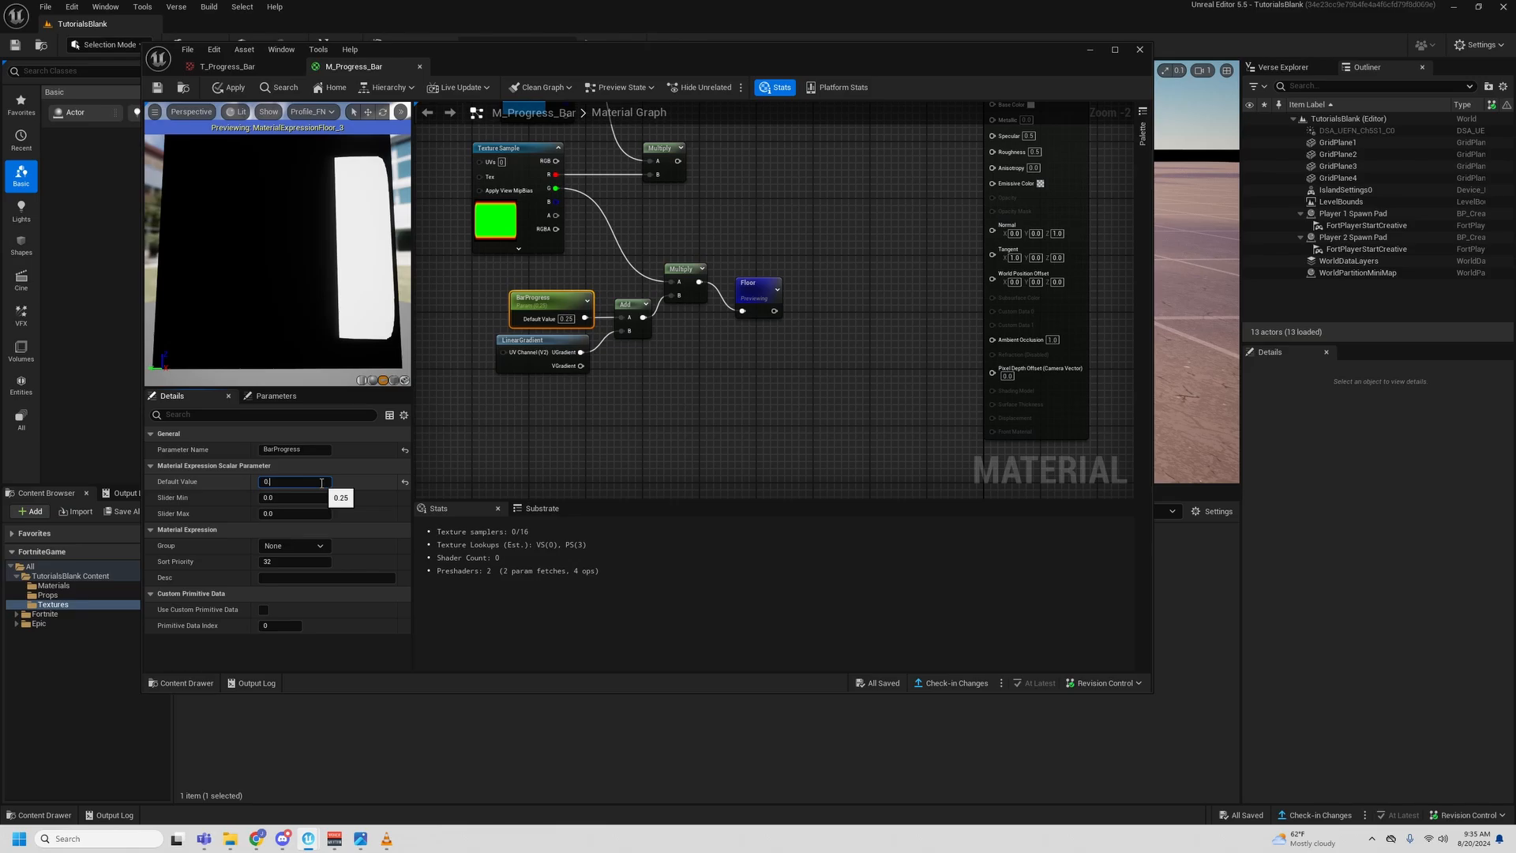
key(Return)
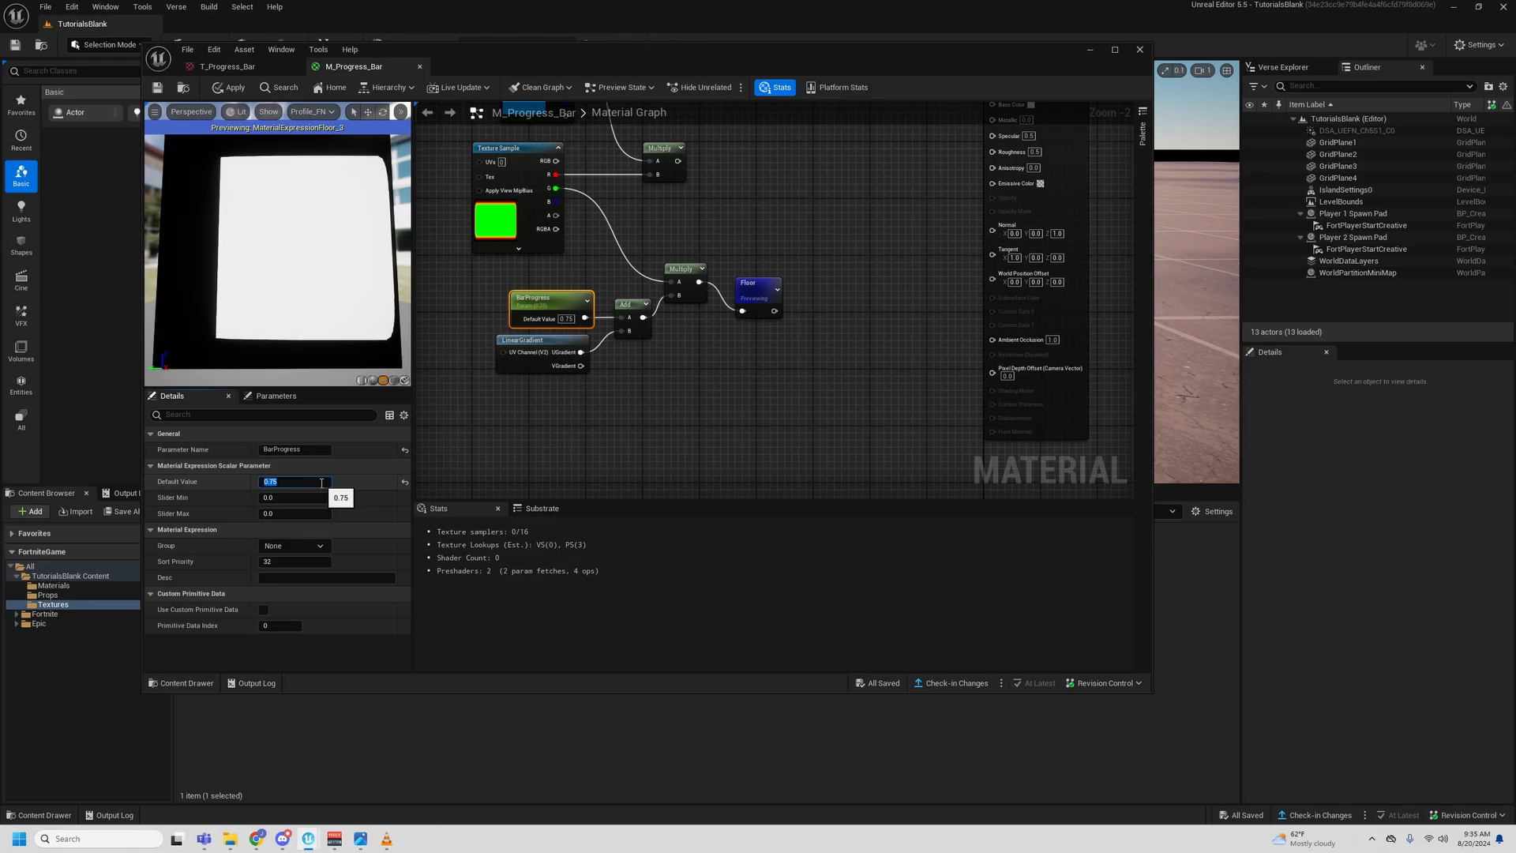
text(1)
key(Return)
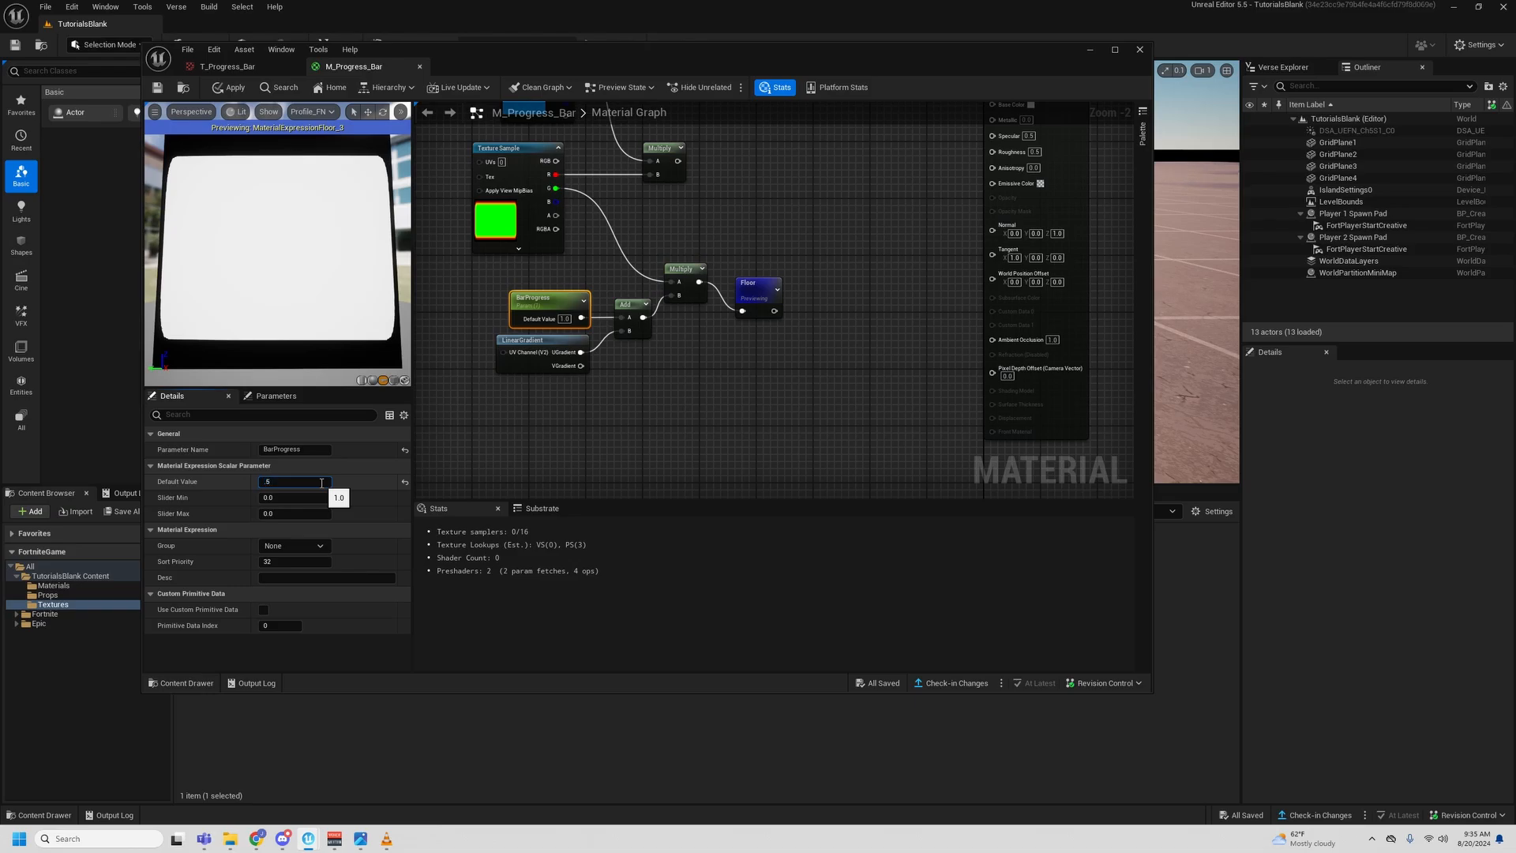
text(.5)
key(Return)
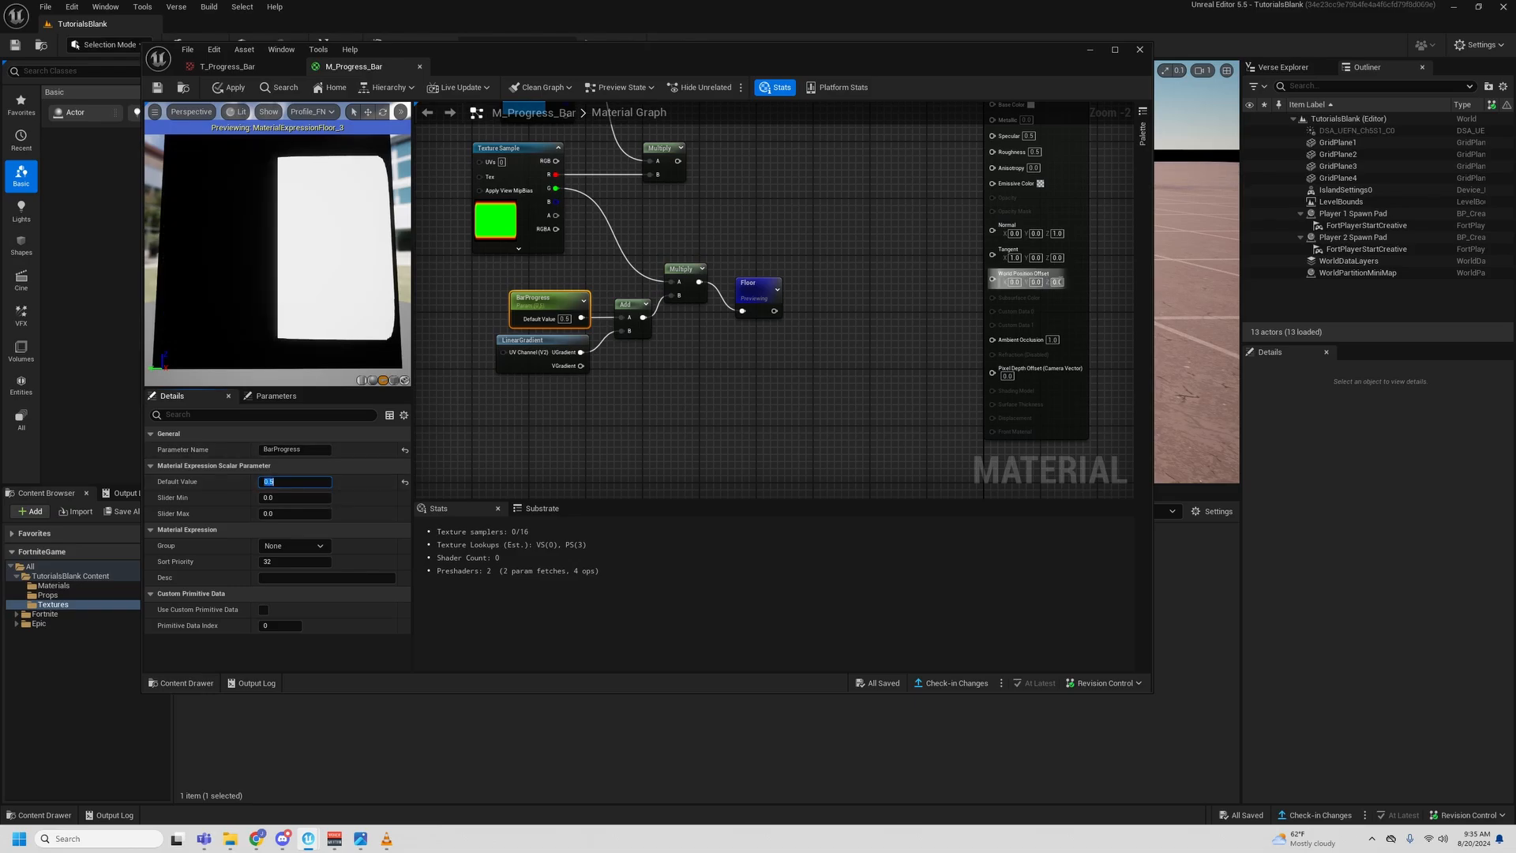
- Move the Floor node closer to the second Multiply and add a Saturate node after it
drag(757, 299, 740, 276)
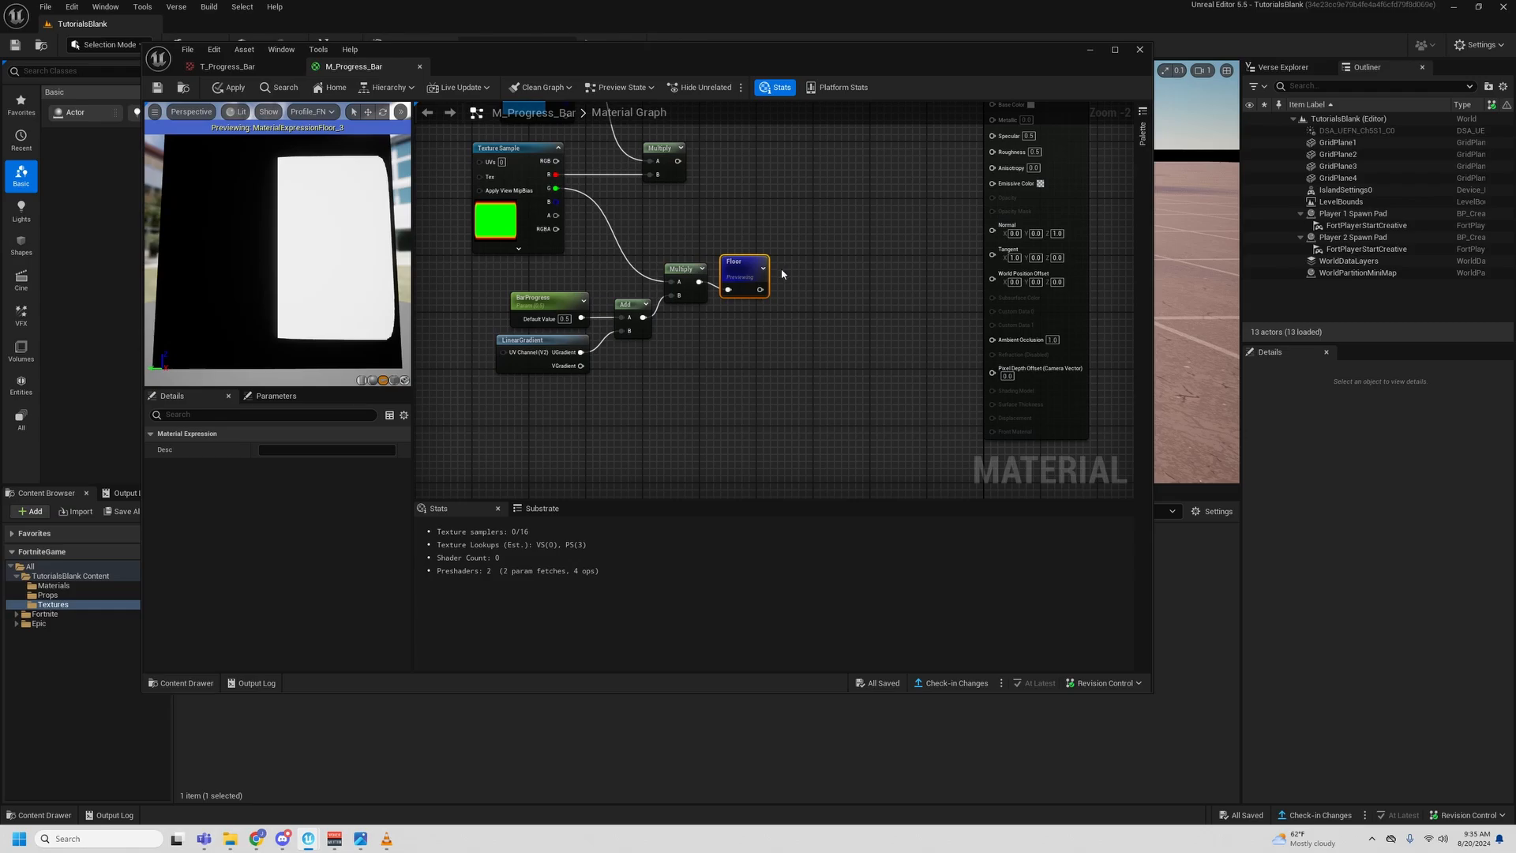
click(782, 270)
right_click(794, 275)
text(sat)
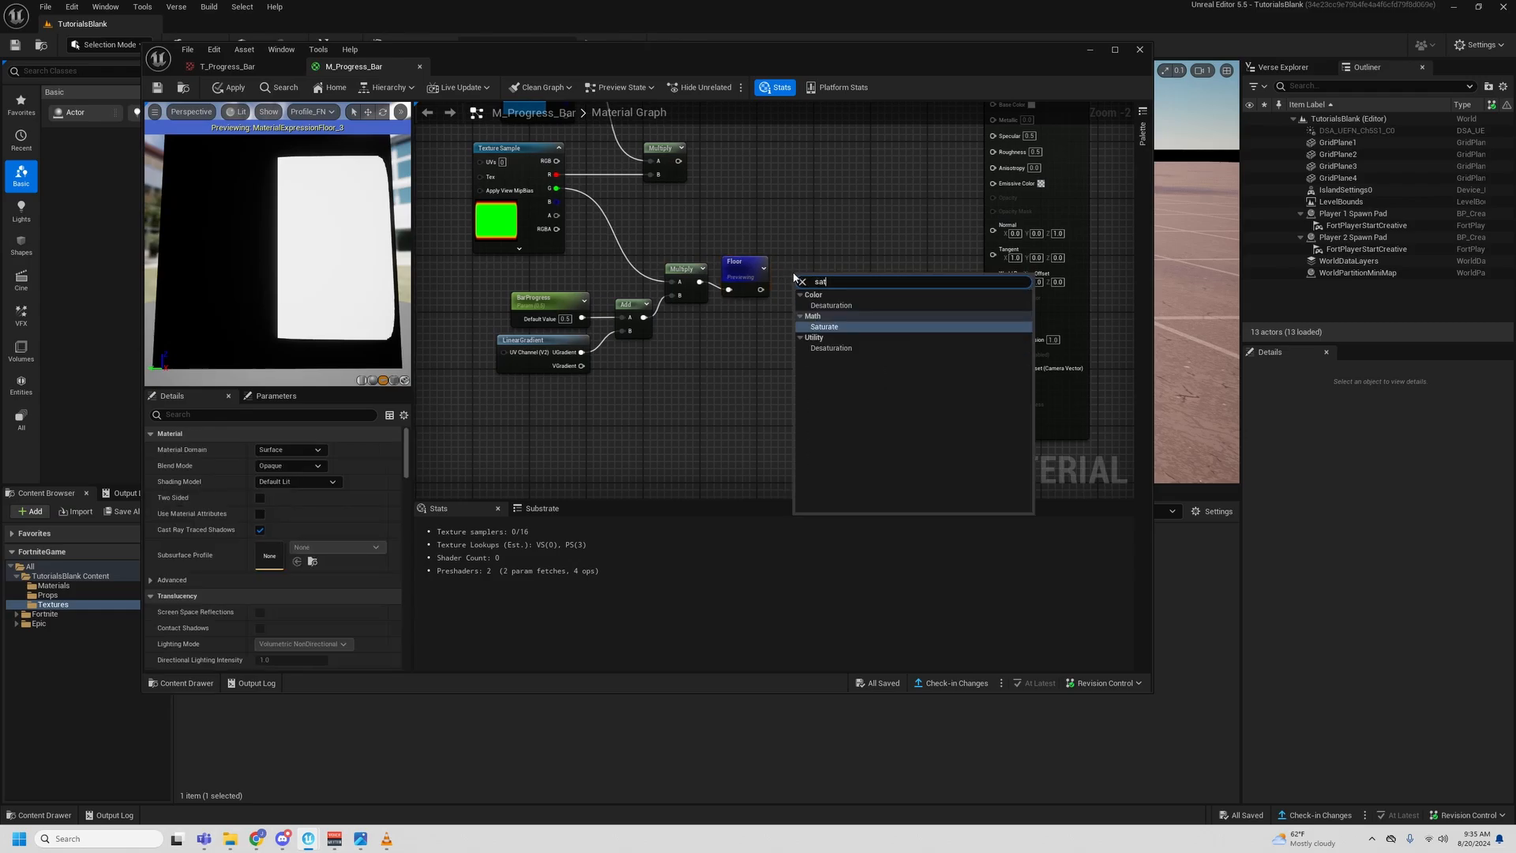
key(Return)
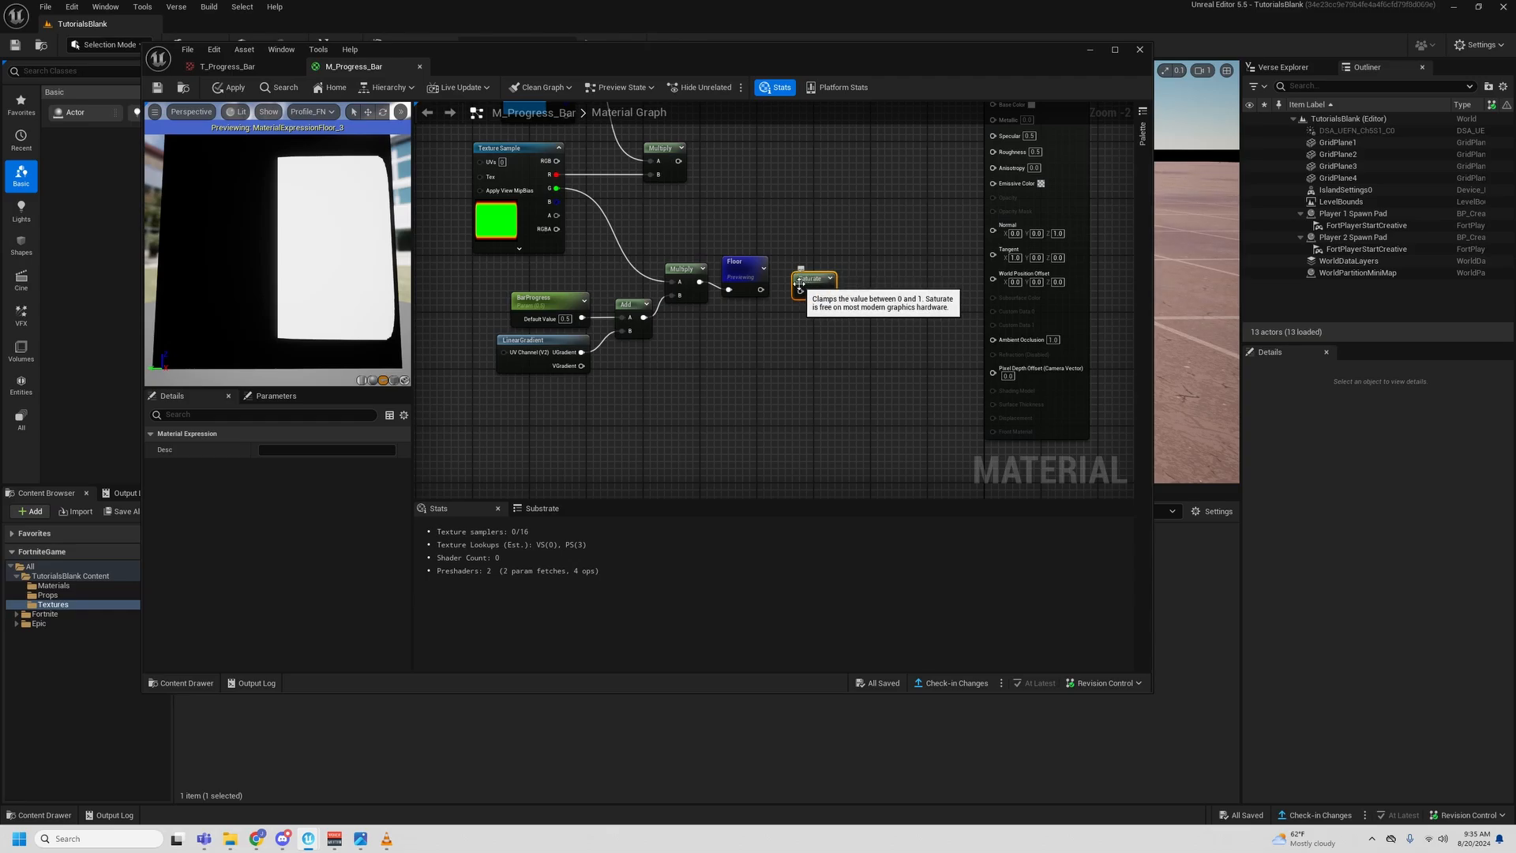
click(765, 328)
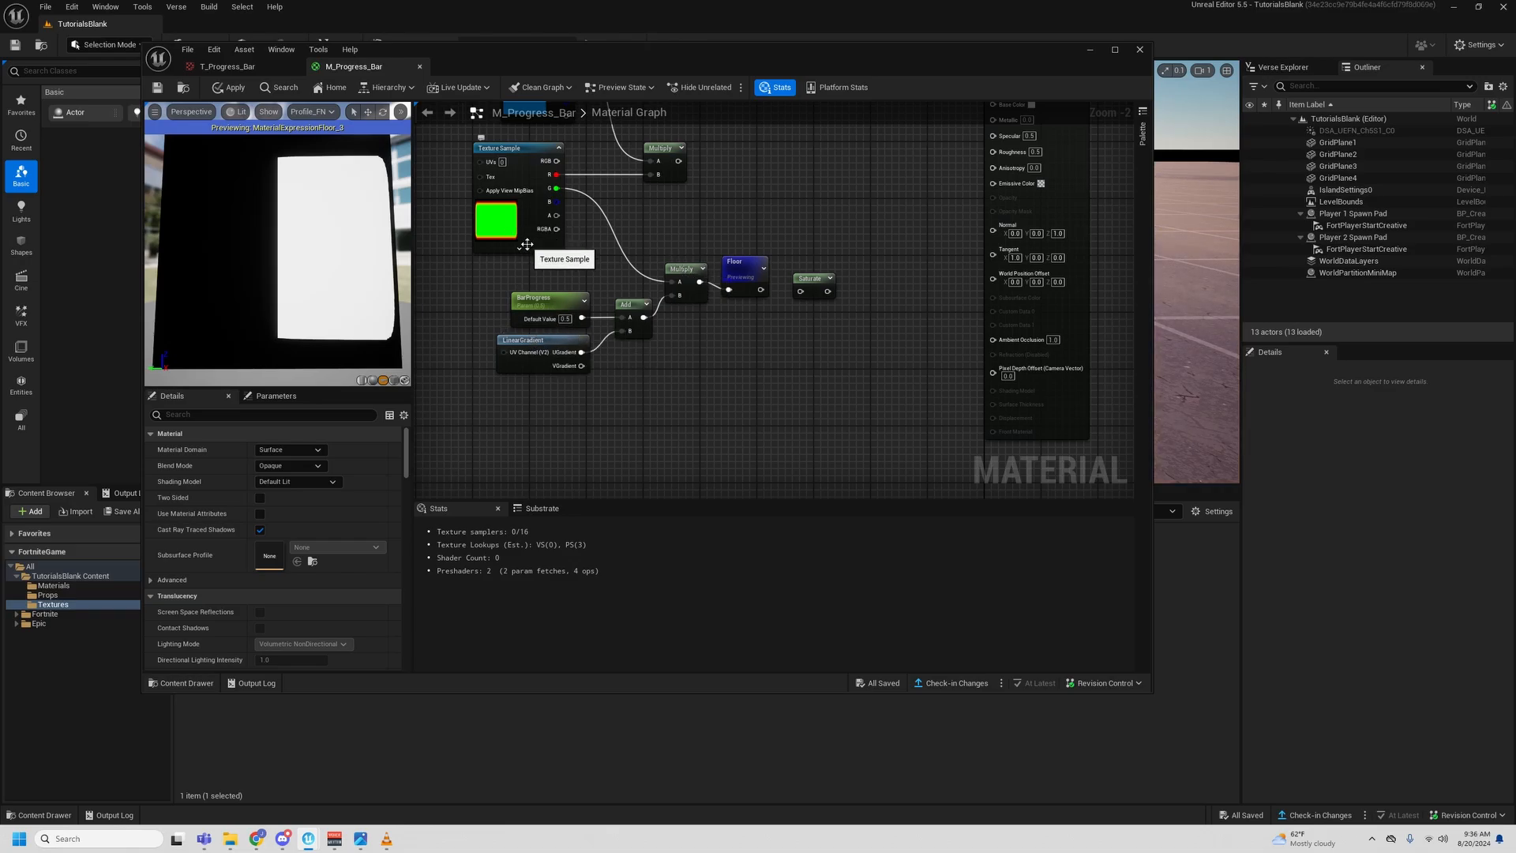
- Connect the Floor node's output to the input of the Saturate node
click(496, 221)
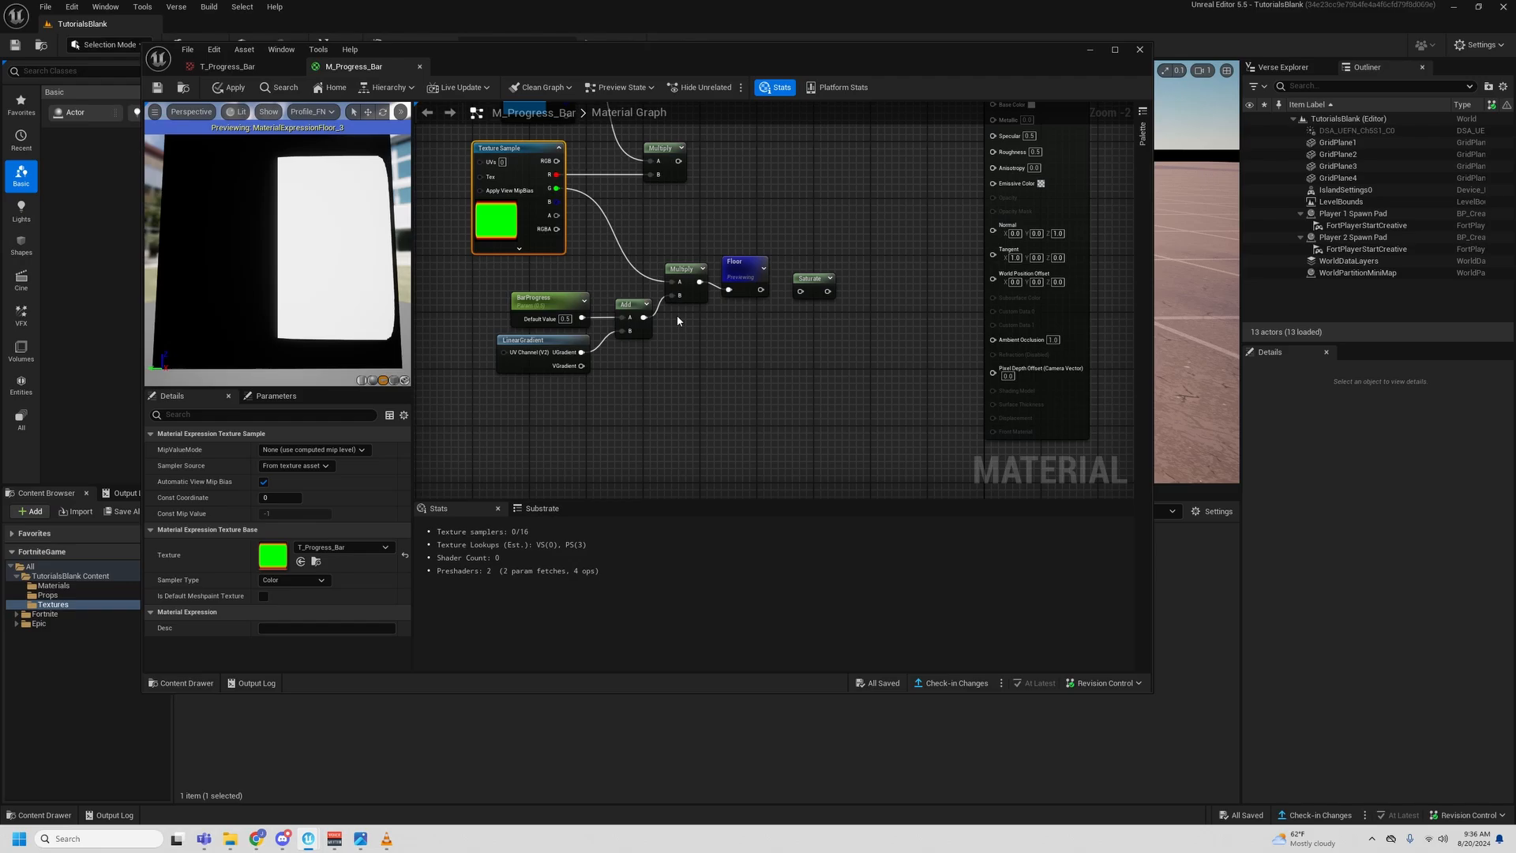
click(726, 217)
right_drag(726, 216, 665, 245)
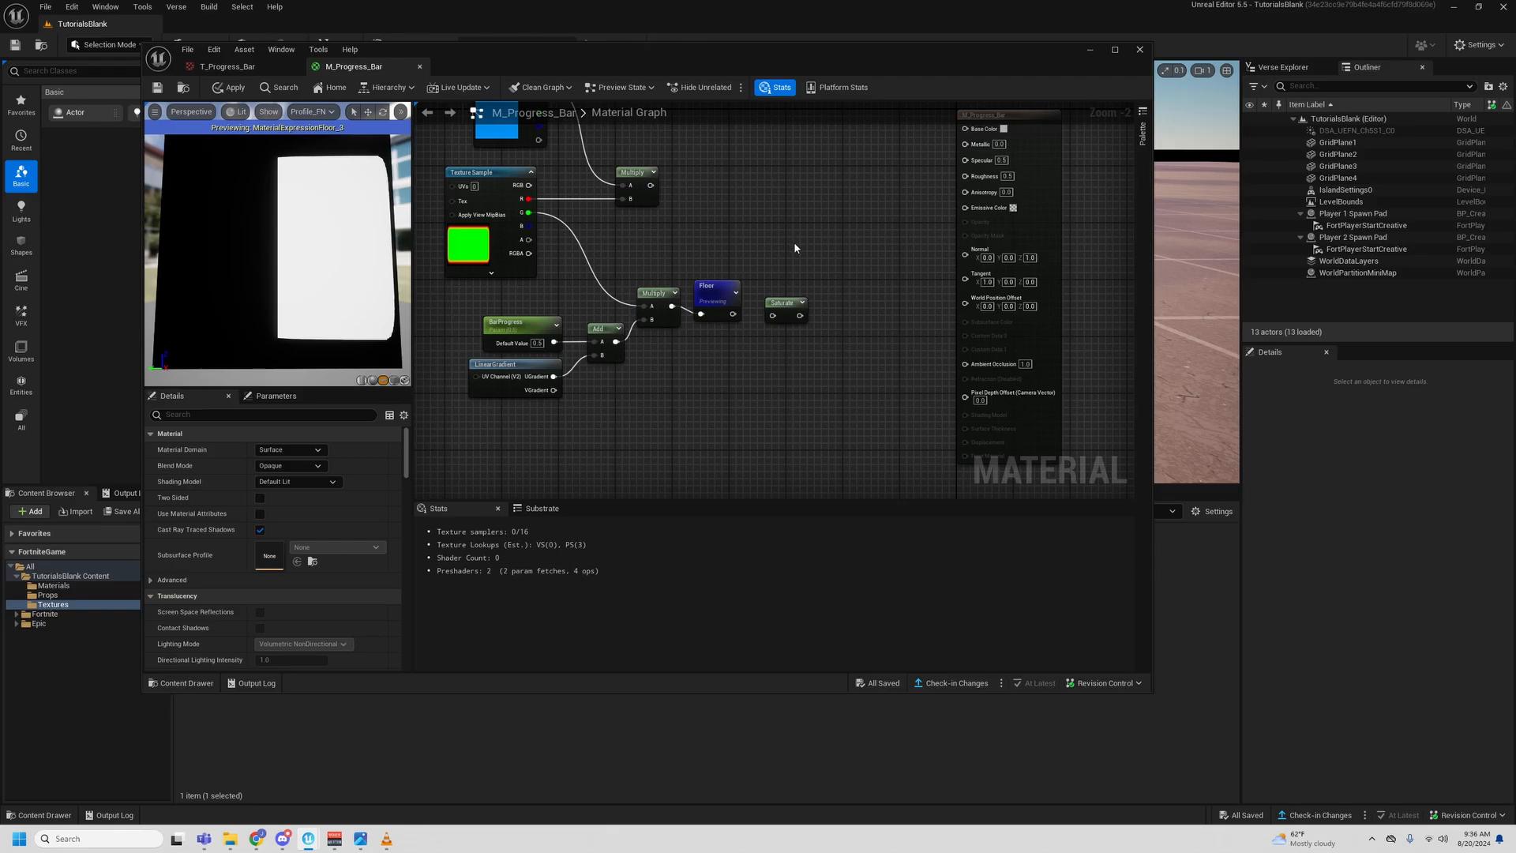
scroll(746, 342, up, 1)
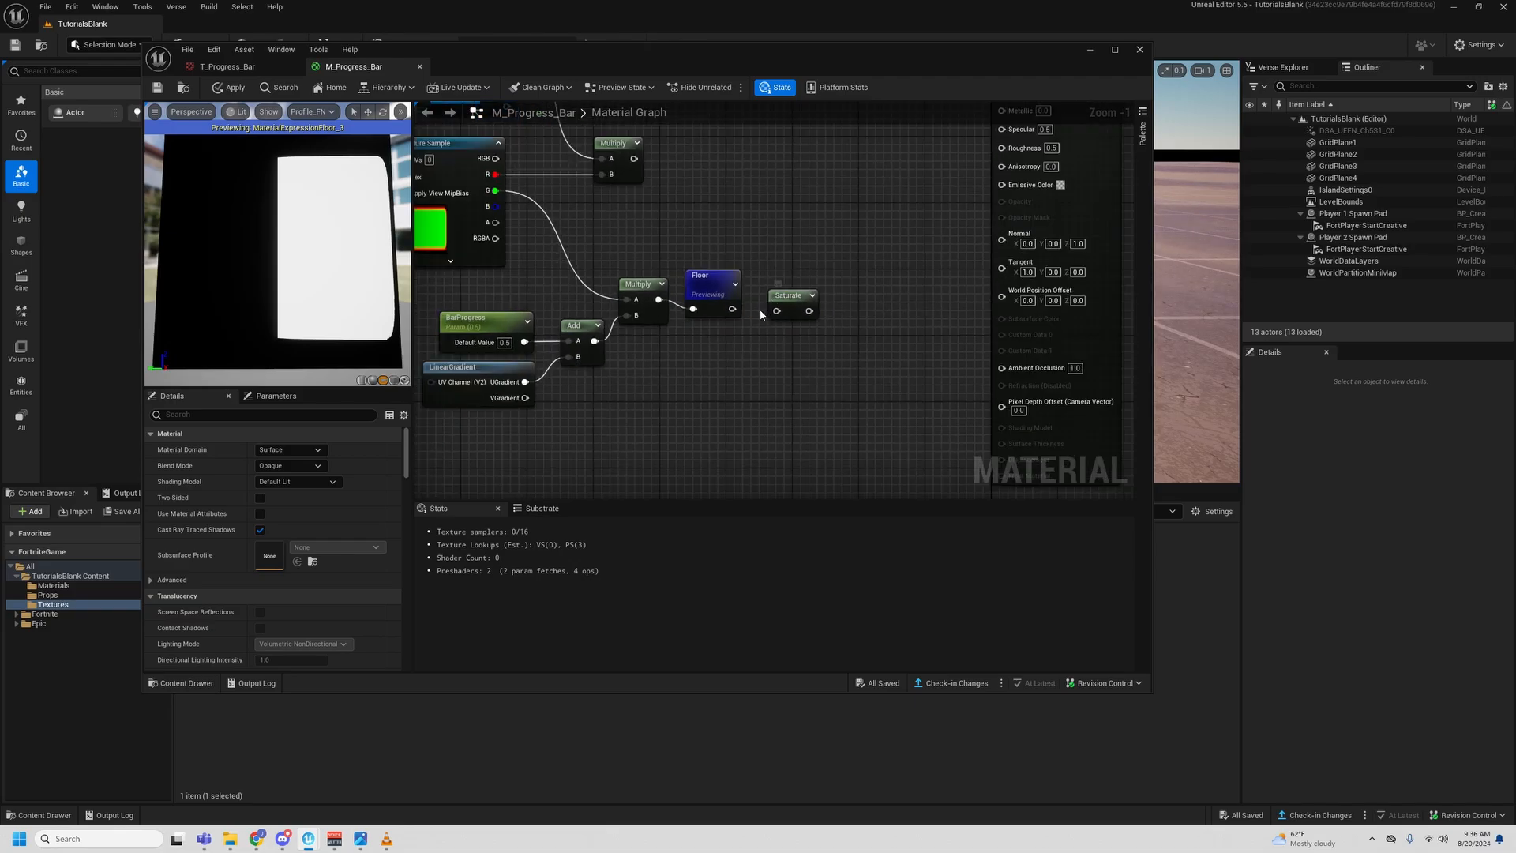
drag(732, 308, 777, 310)
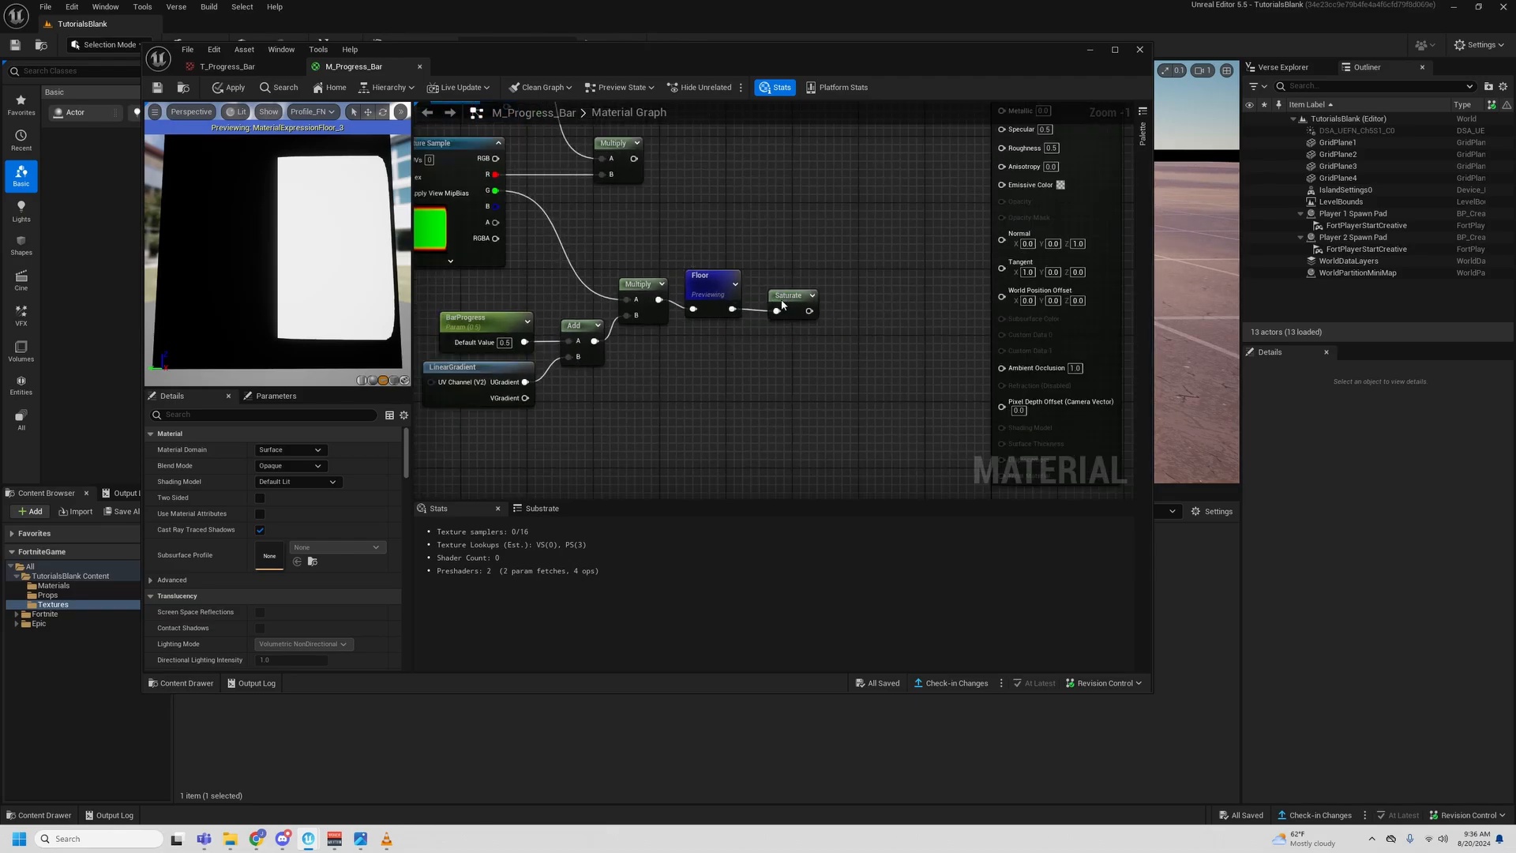
scroll(797, 260, down, 2)
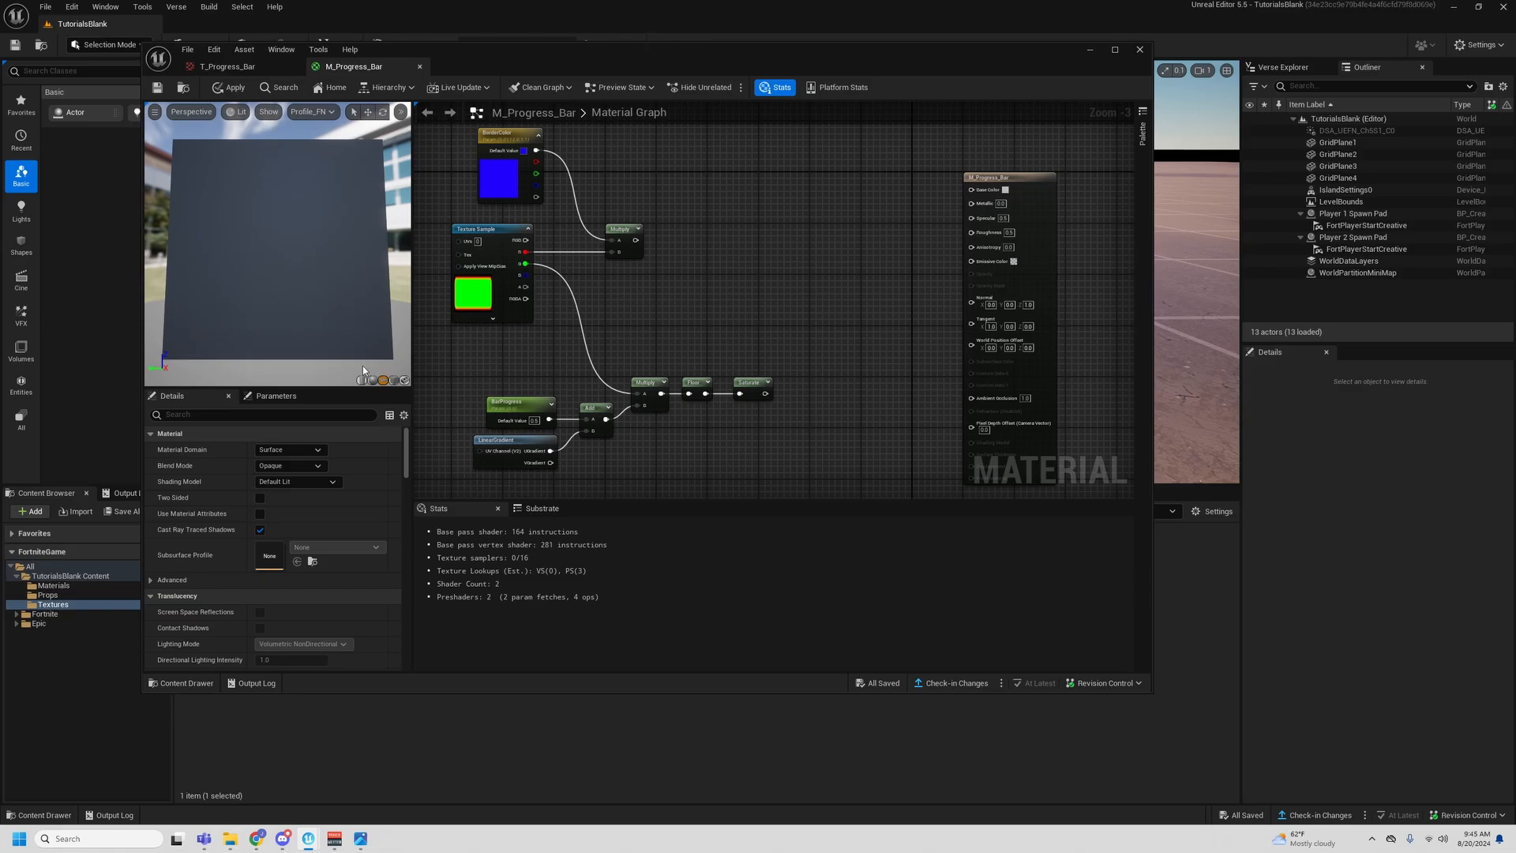
- Set the material's blend mode to Masked
right_drag(724, 313, 748, 305)
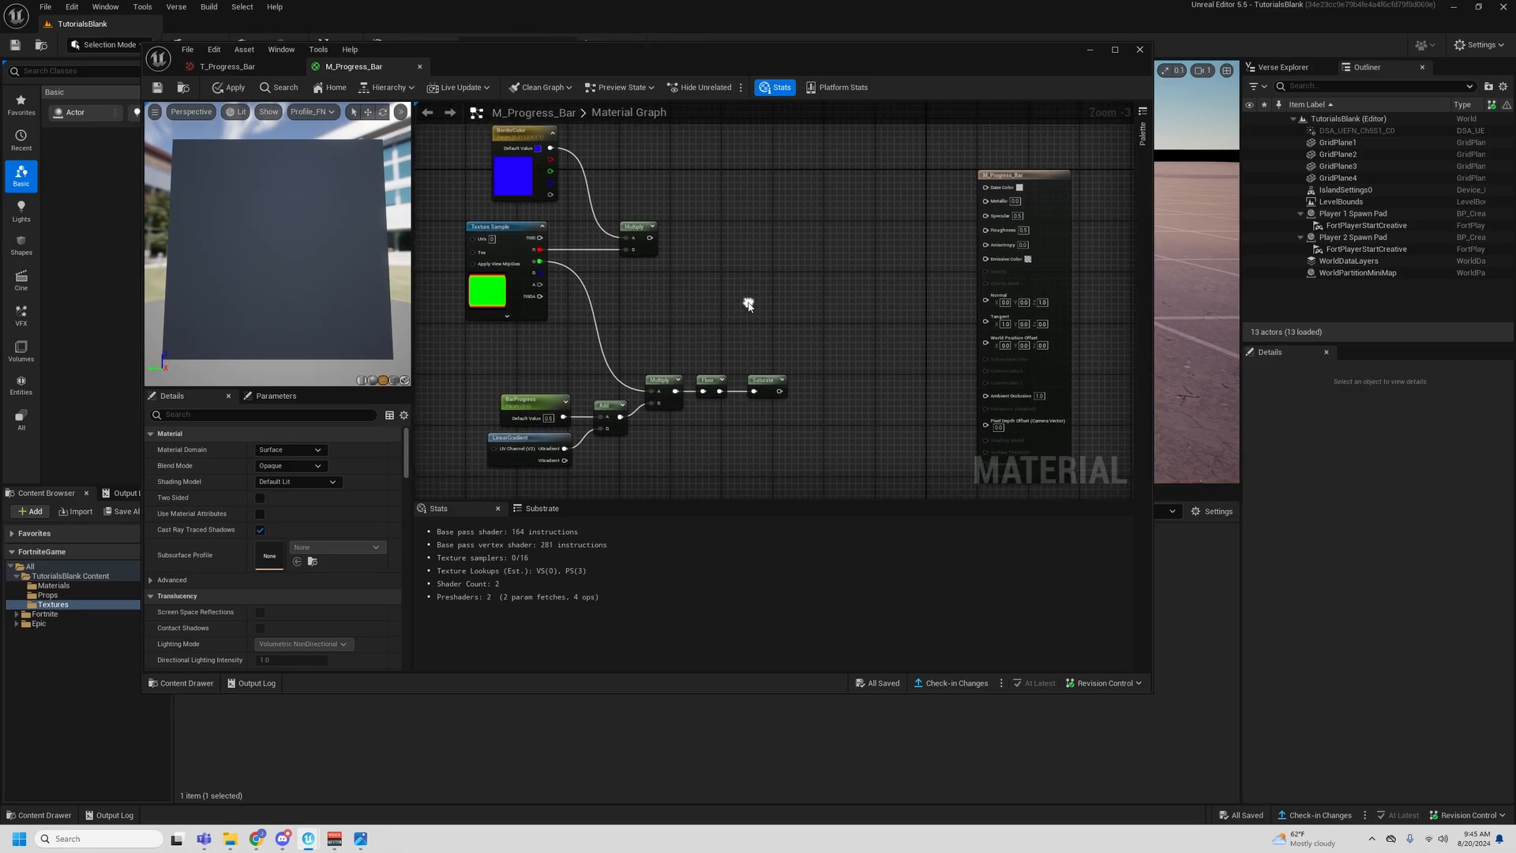
click(289, 466)
click(297, 490)
- Add a second Add node in the free space between the Saturate node and the material result node
right_drag(858, 293, 805, 300)
key(a)
click(754, 349)
right_drag(705, 351, 742, 333)
drag(802, 337, 838, 333)
mouse_move(787, 412)
right_down()
mouse_move(821, 348)
mouse_move(812, 404)
right_up()
click(784, 207)
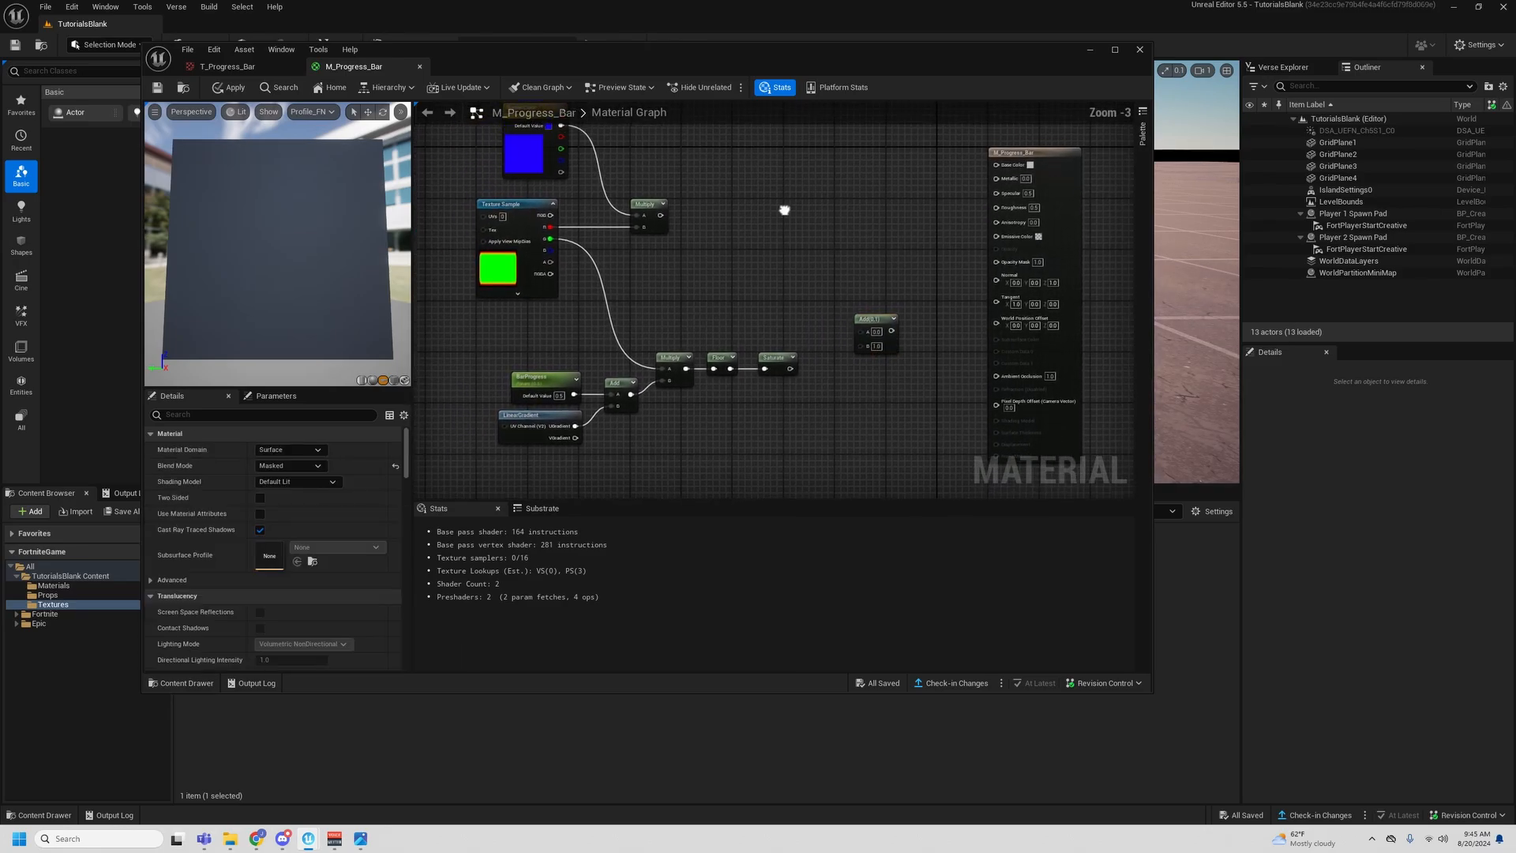
- Add a Constant3Vector node above the Floor node and convert it to a parameter named ProgressBarColor
right_drag(808, 279, 804, 265)
click(690, 249)
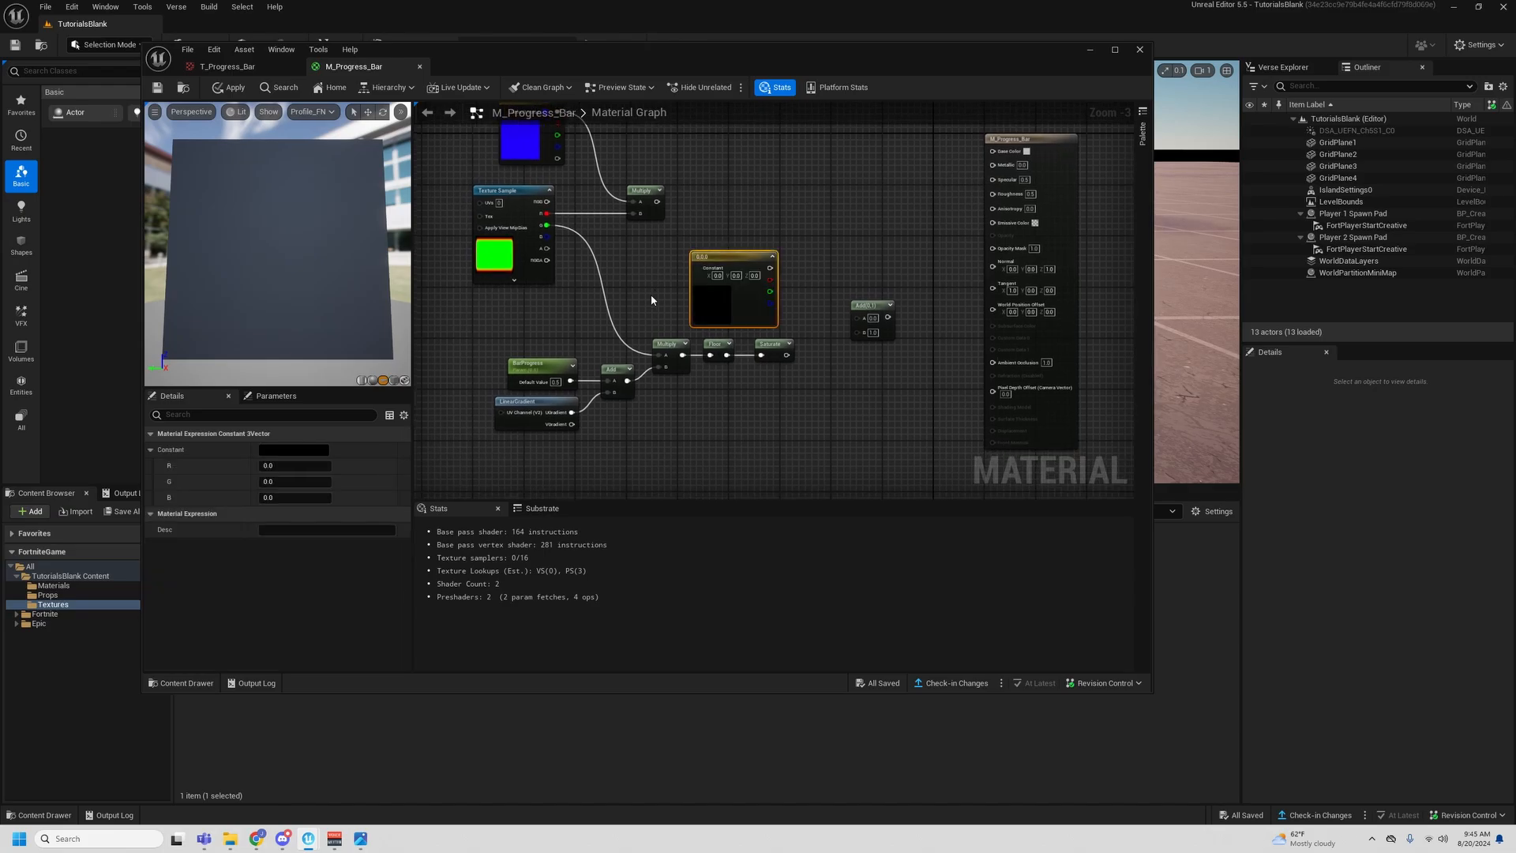
right_drag(722, 261, 723, 291)
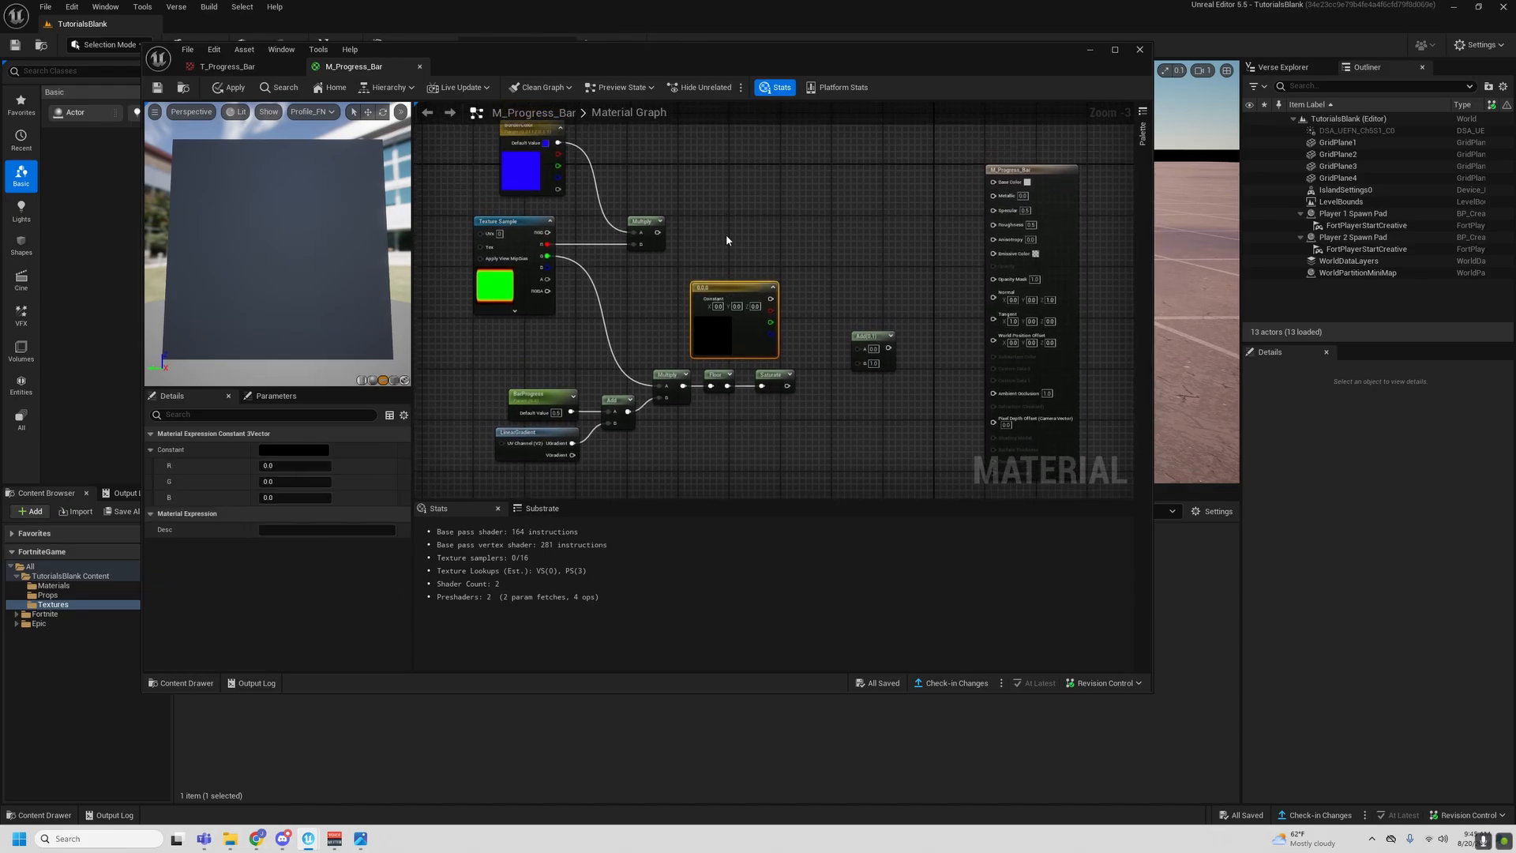
right_click(724, 294)
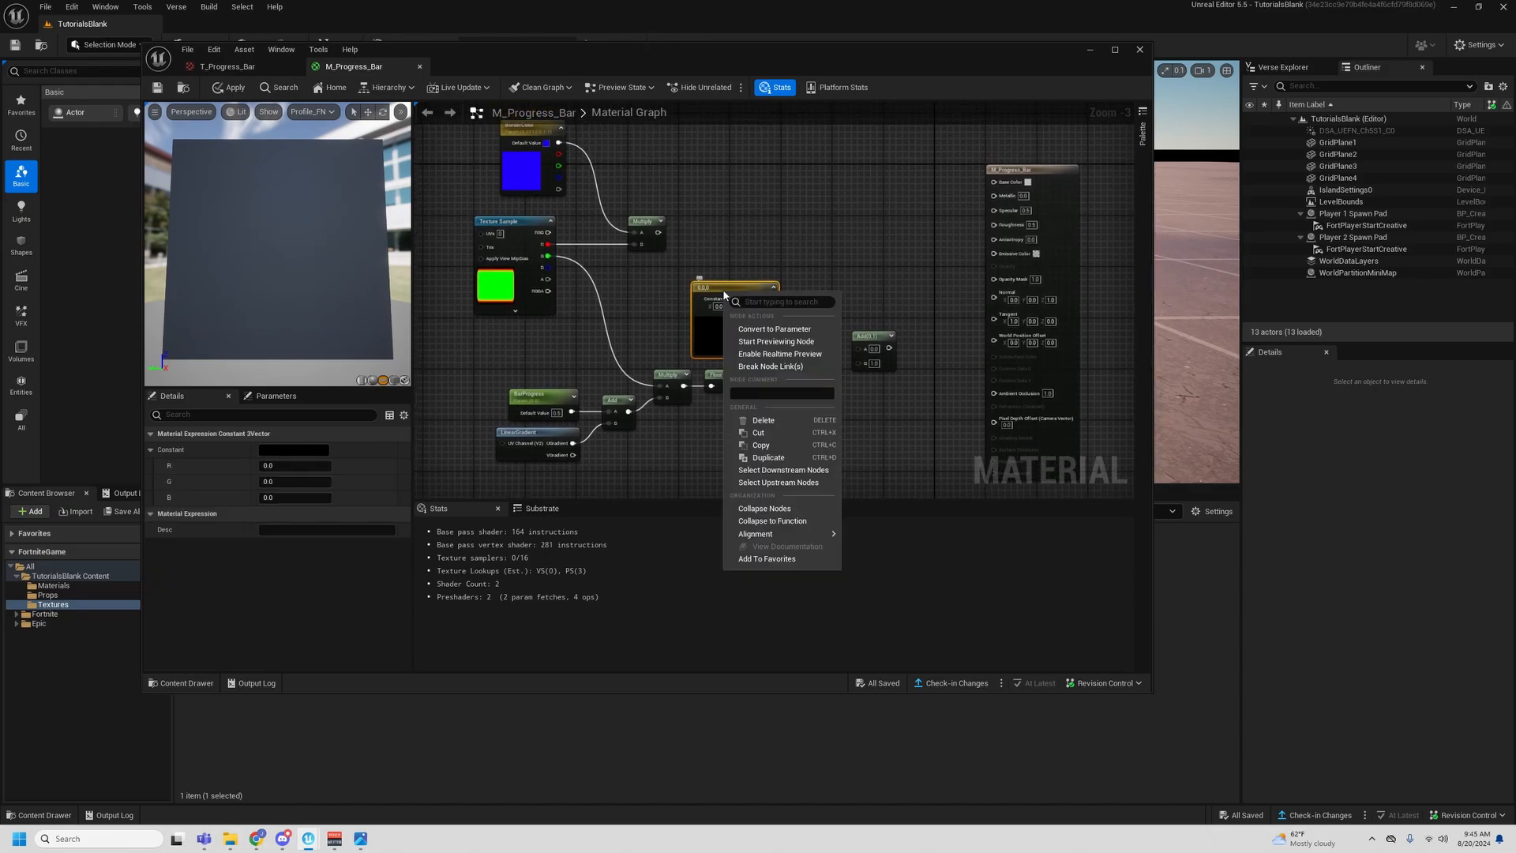
click(753, 329)
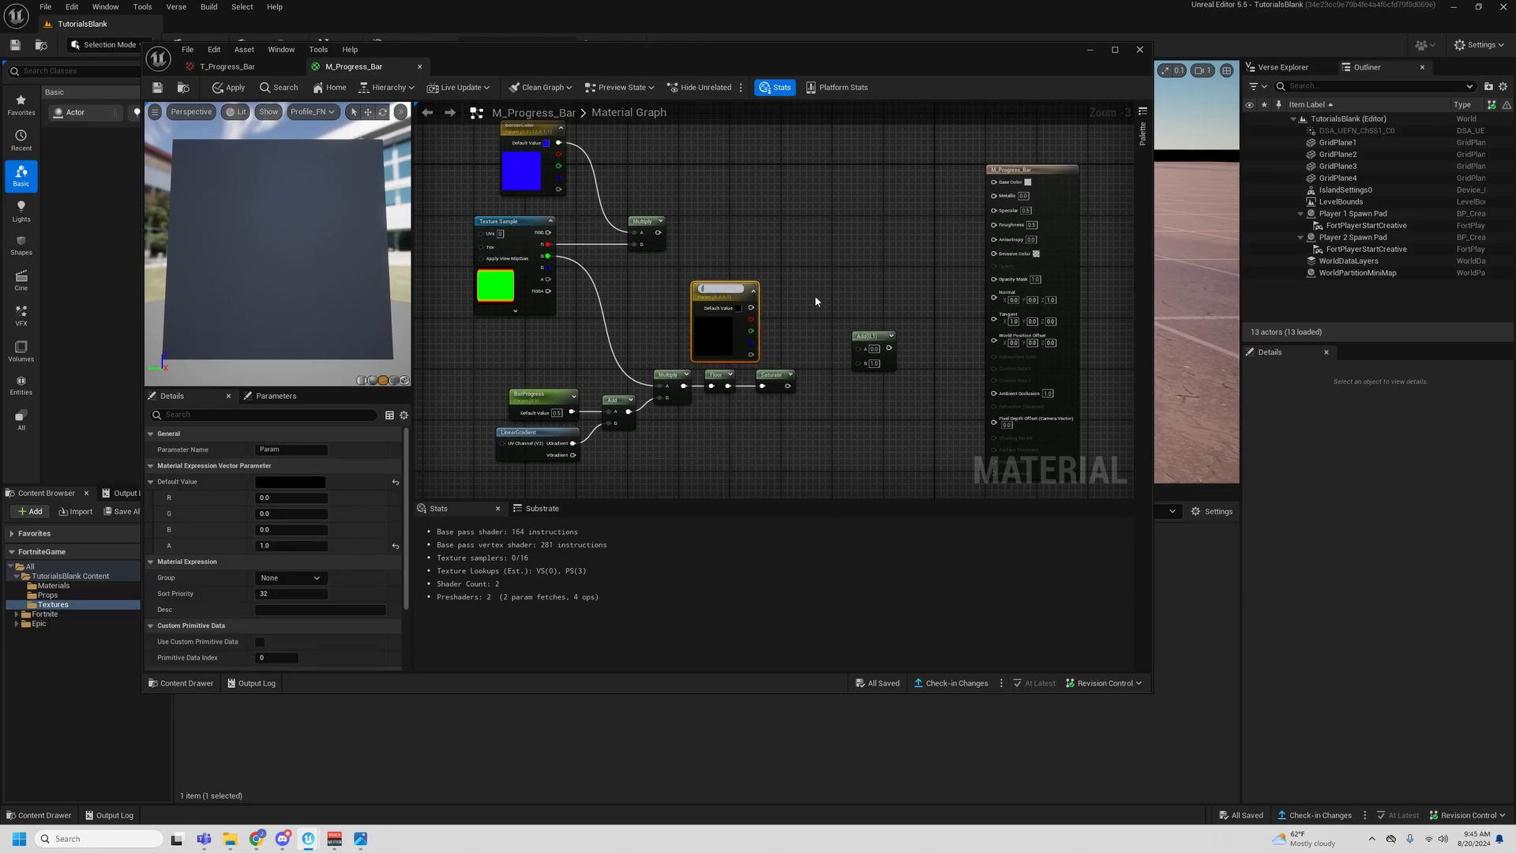
text(Progress)
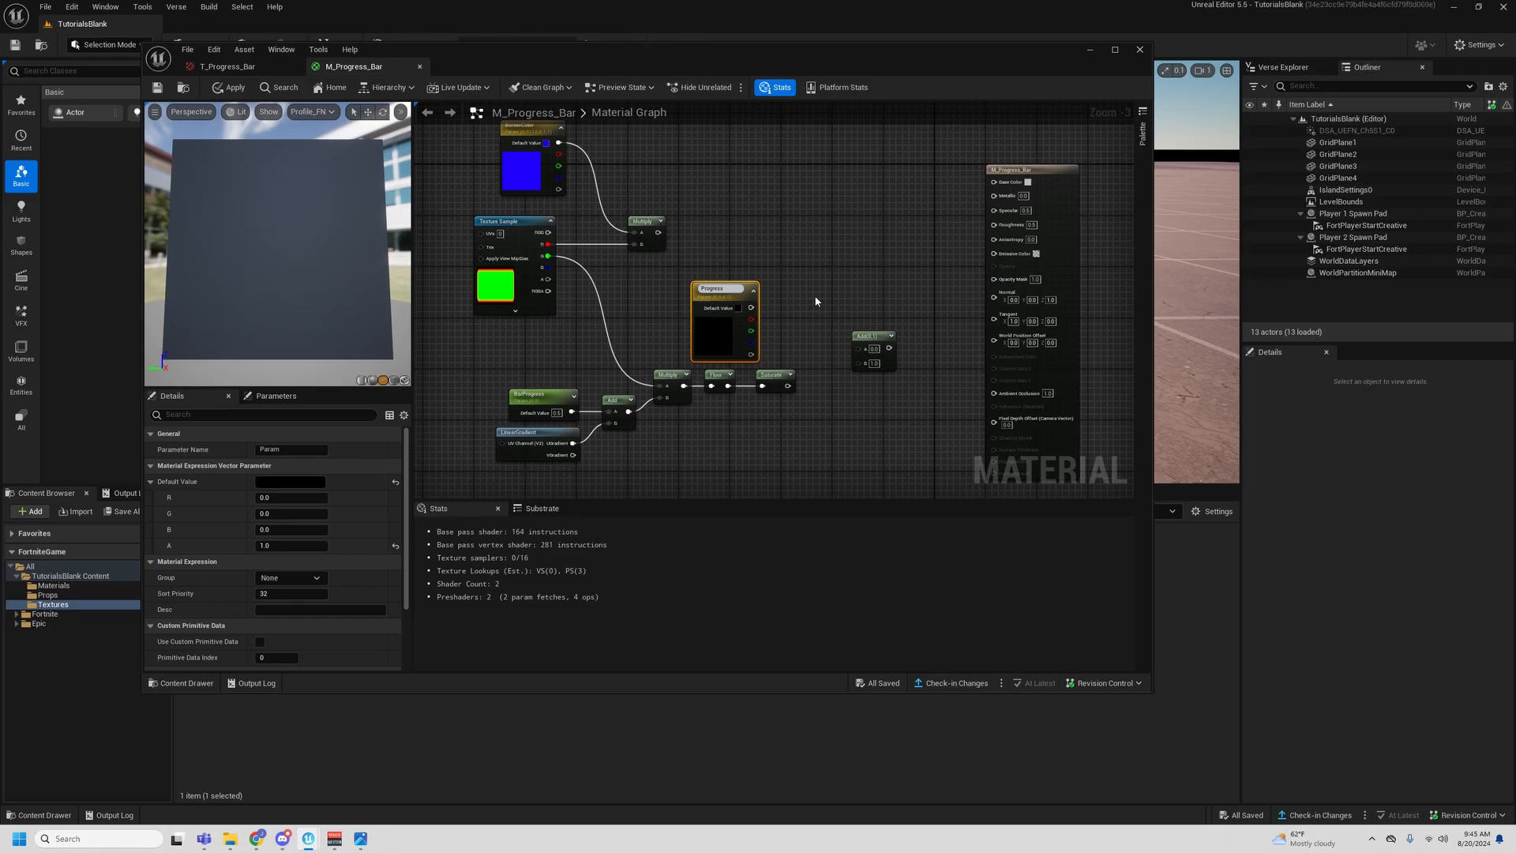
text(BarColor)
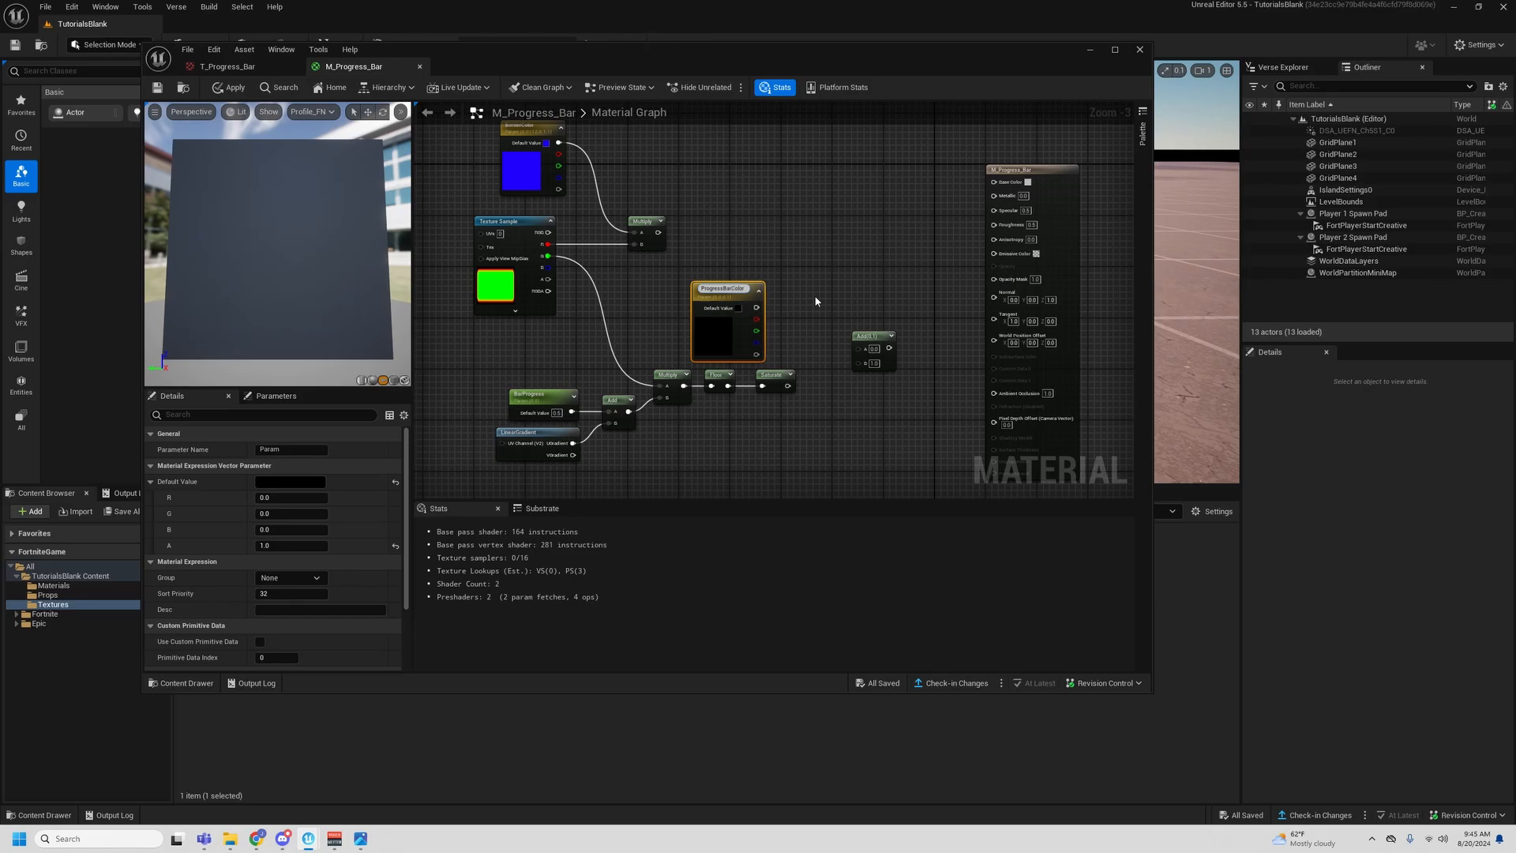
key(Return)
- Reposition the ProgressBarColor node and add a Multiply beside it, fed by ProgressBarColor in A and the Saturate output in B
right_drag(761, 232, 734, 259)
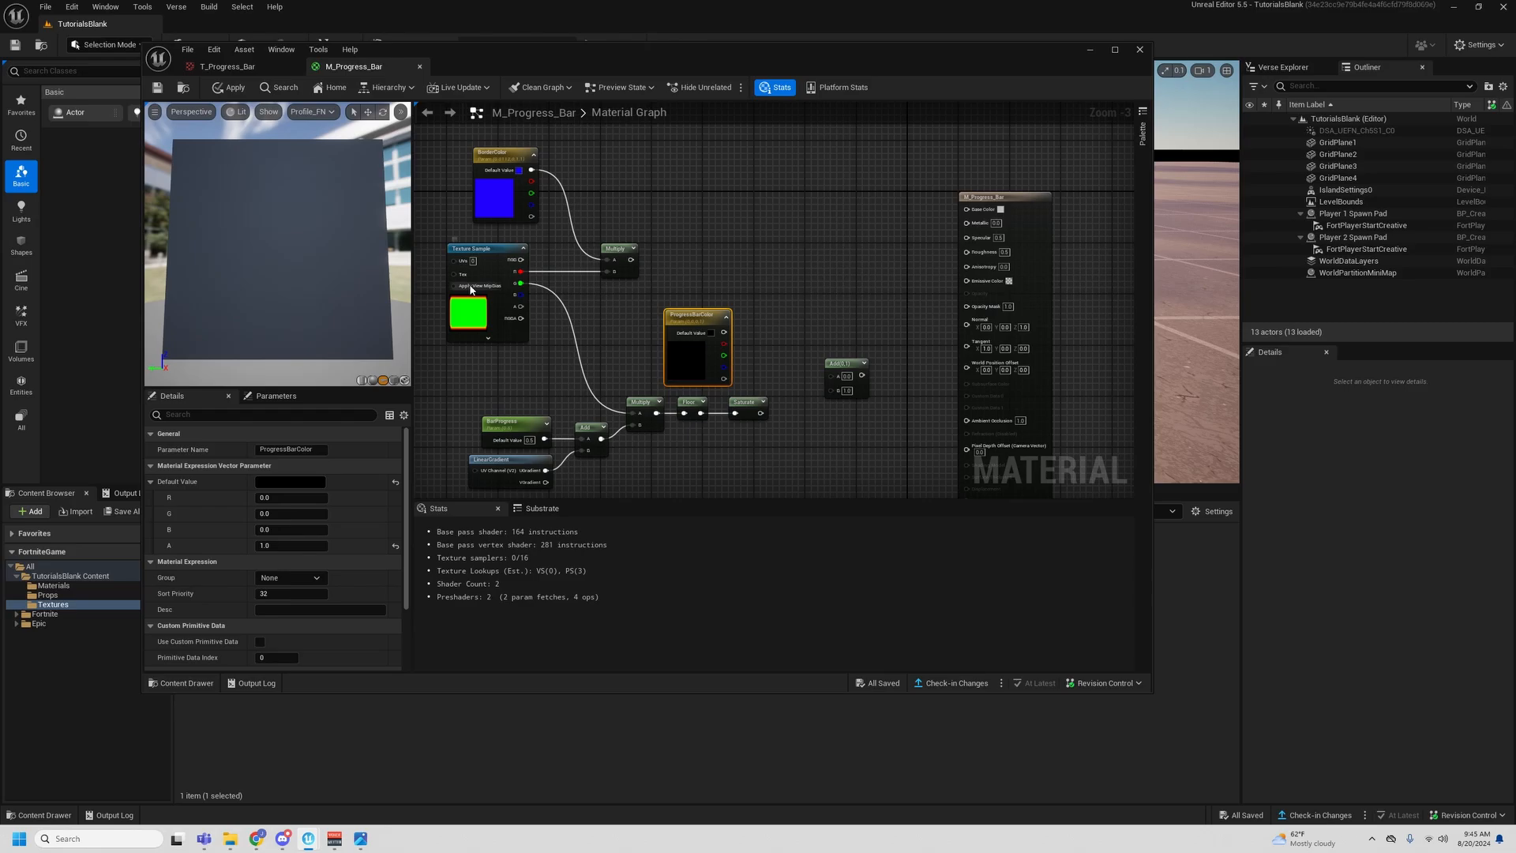
right_drag(690, 320, 683, 271)
drag(684, 271, 659, 268)
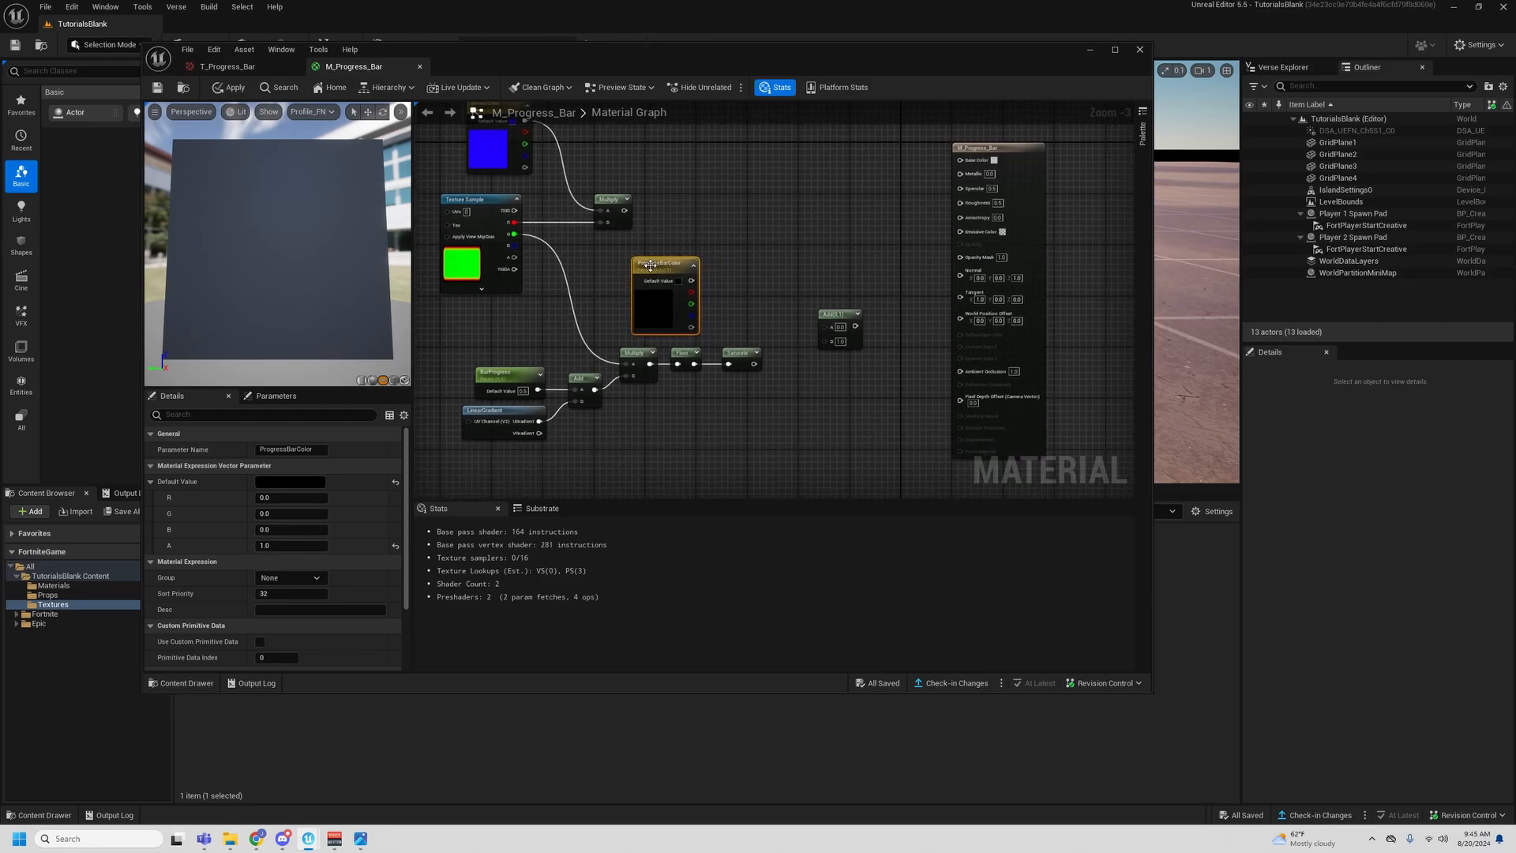
click(750, 258)
key(m)
click(748, 258)
click(728, 293)
drag(754, 364, 691, 281)
- Set the ProgressBarColor default value to light blue, hex sRGB 00E1FFFF, with alpha 1.0
click(663, 272)
click(280, 480)
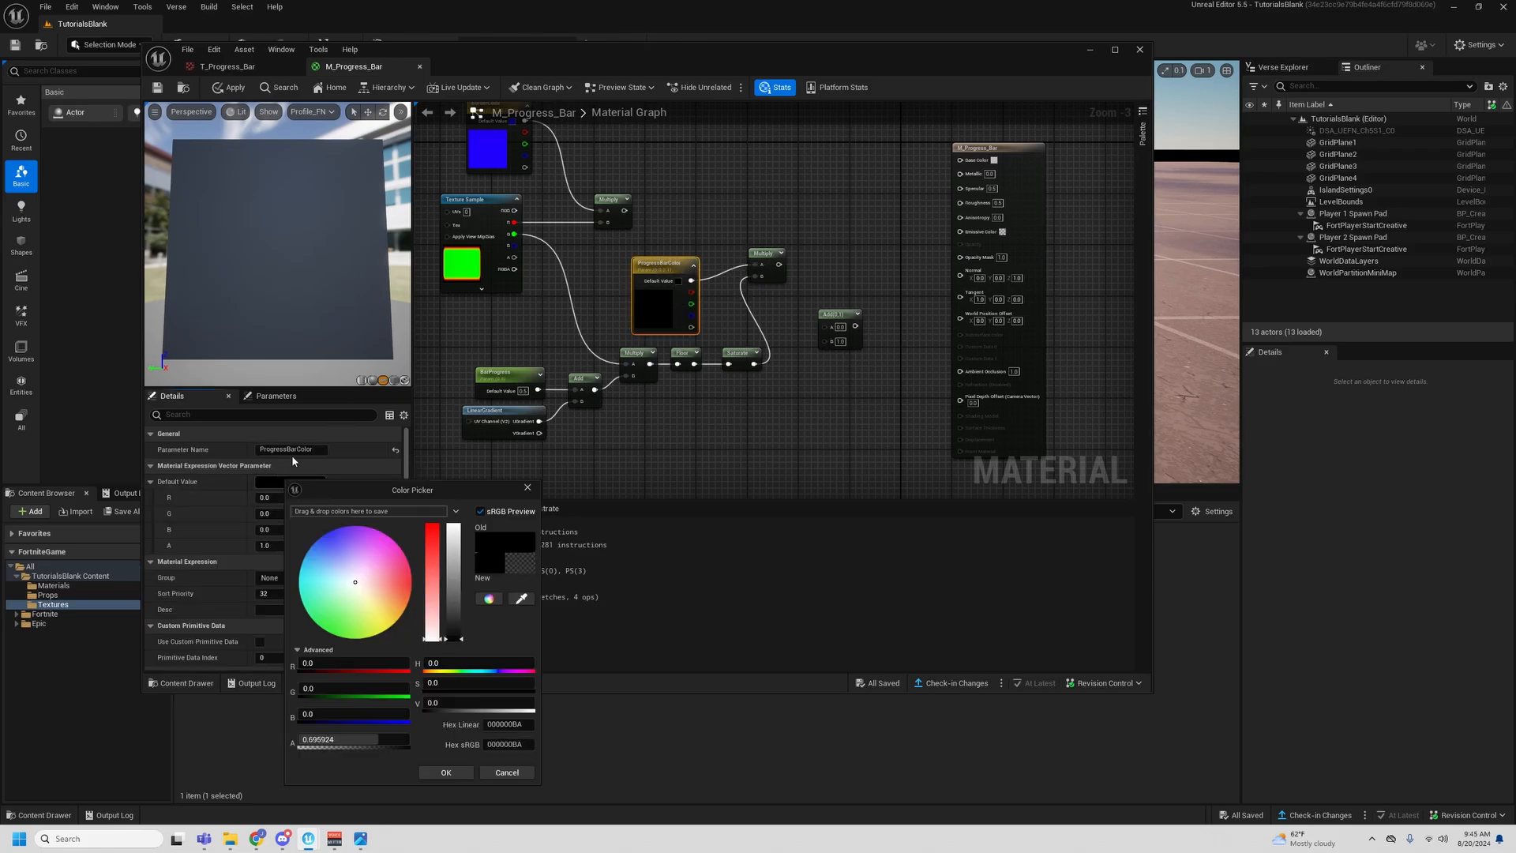
click(316, 538)
drag(317, 538, 299, 570)
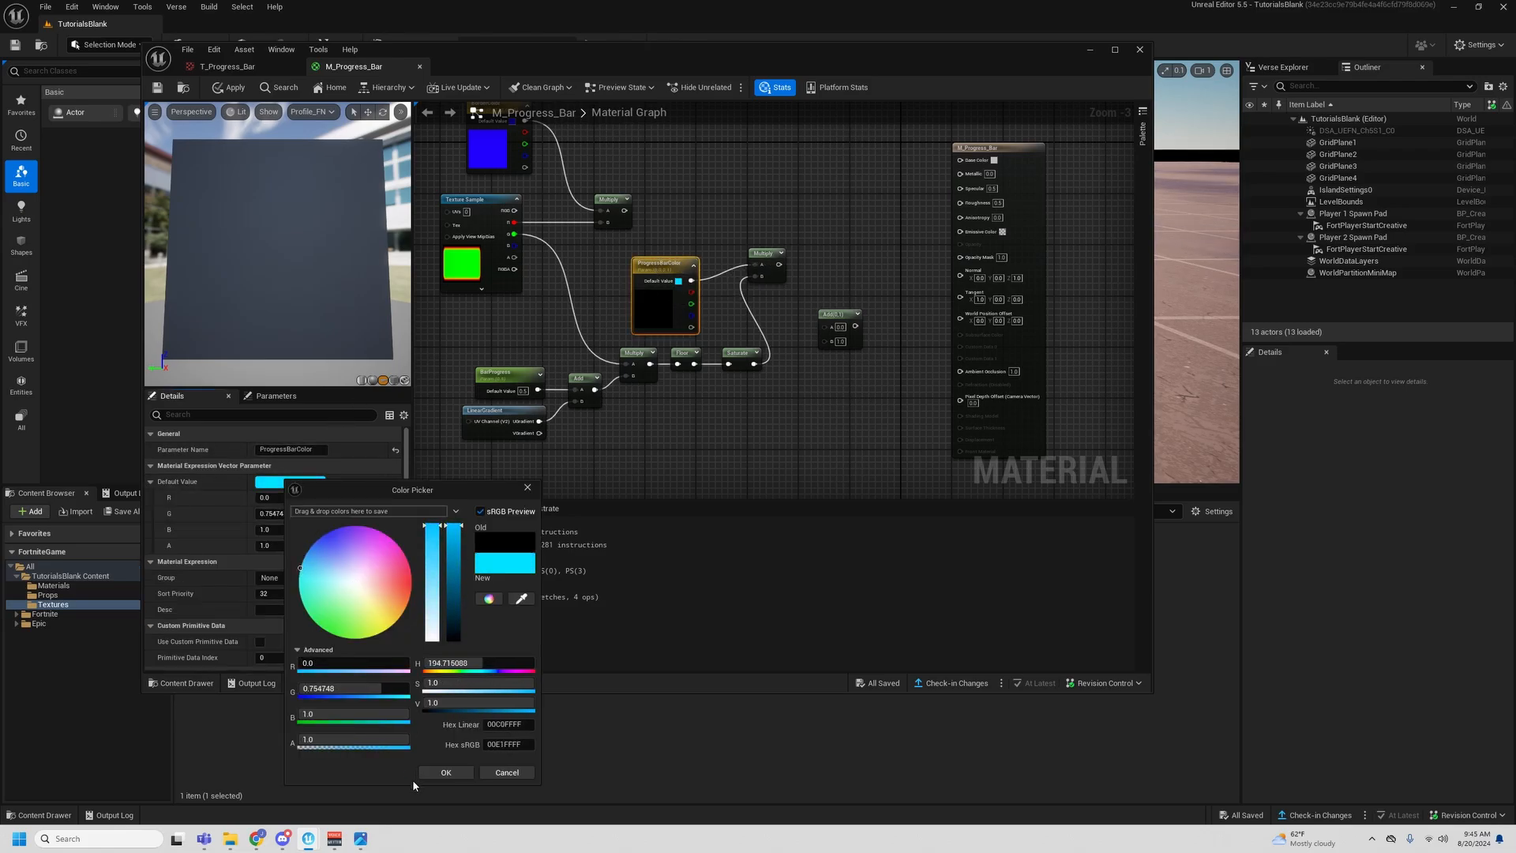
click(445, 772)
- Straighten the connection between ProgressBarColor and its Multiply node, and move both up beside the BorderColor node
click(764, 254)
drag(692, 227, 765, 272)
key(q)
right_drag(764, 257, 769, 332)
drag(769, 332, 761, 190)
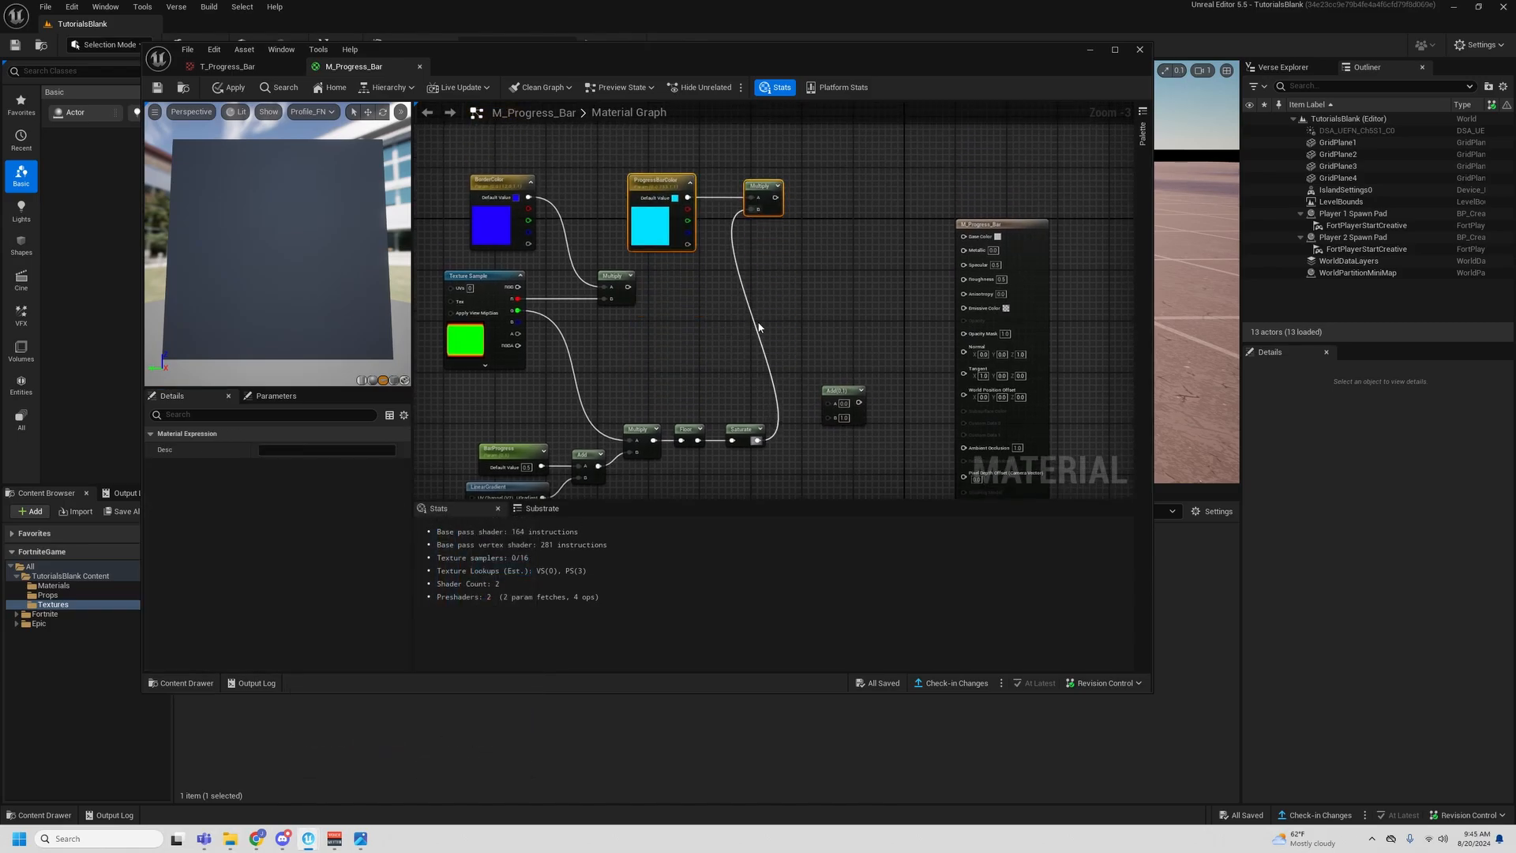
- Feed the spare Add node with the Texture Sample's red channel in A and Saturate in B, and connect its output to Opacity Mask
right_drag(784, 299, 805, 240)
click(805, 242)
drag(777, 386, 540, 239)
click(745, 271)
right_drag(899, 319, 879, 322)
drag(840, 335, 966, 276)
click(857, 354)
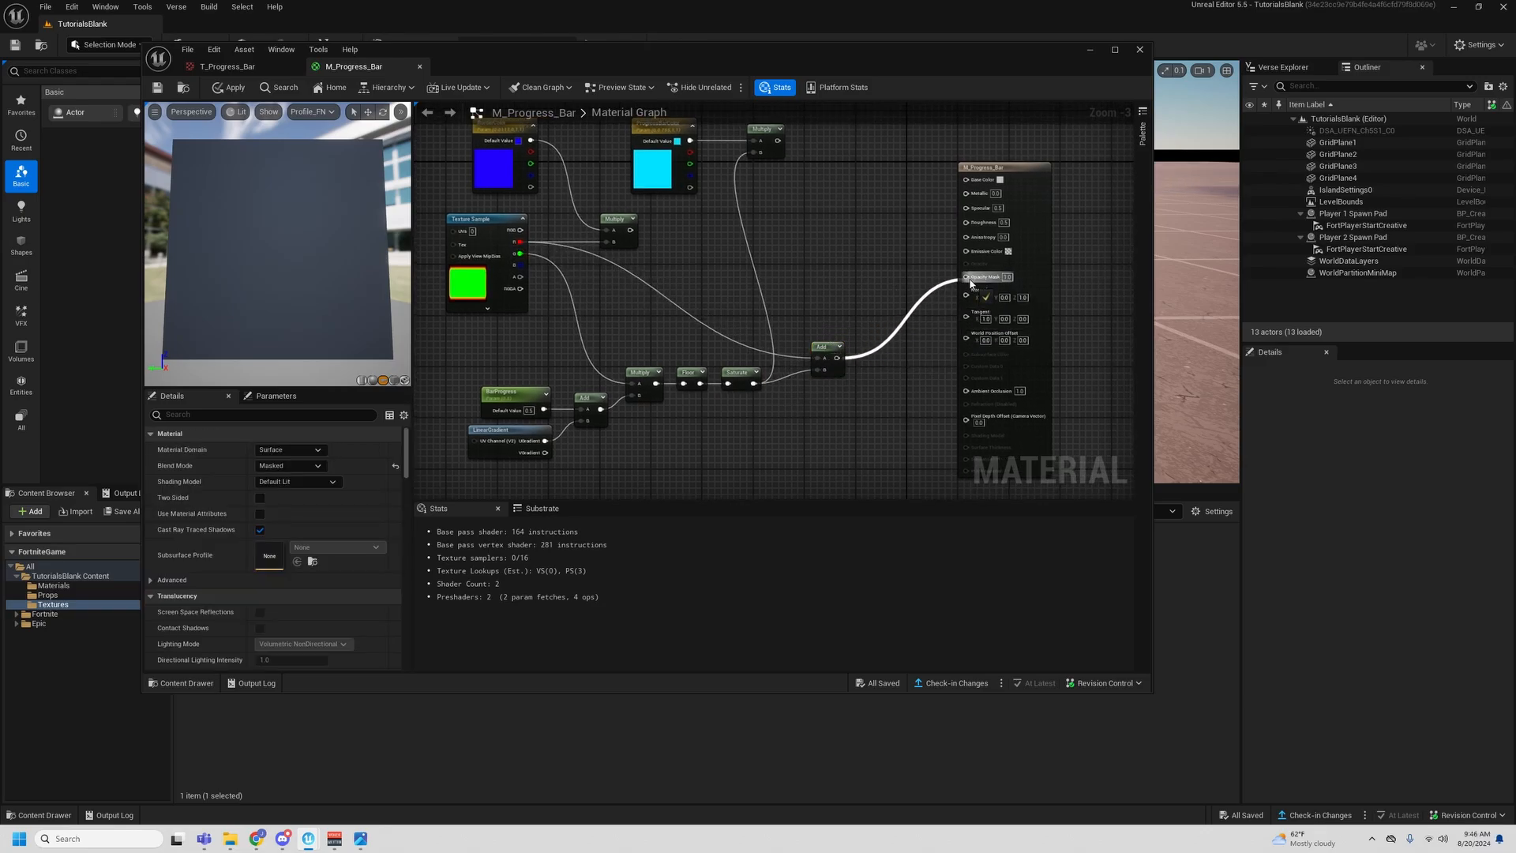
- Duplicate the LinearGradient node and place the copy above the ProgressBarColor node
right_drag(688, 218, 723, 278)
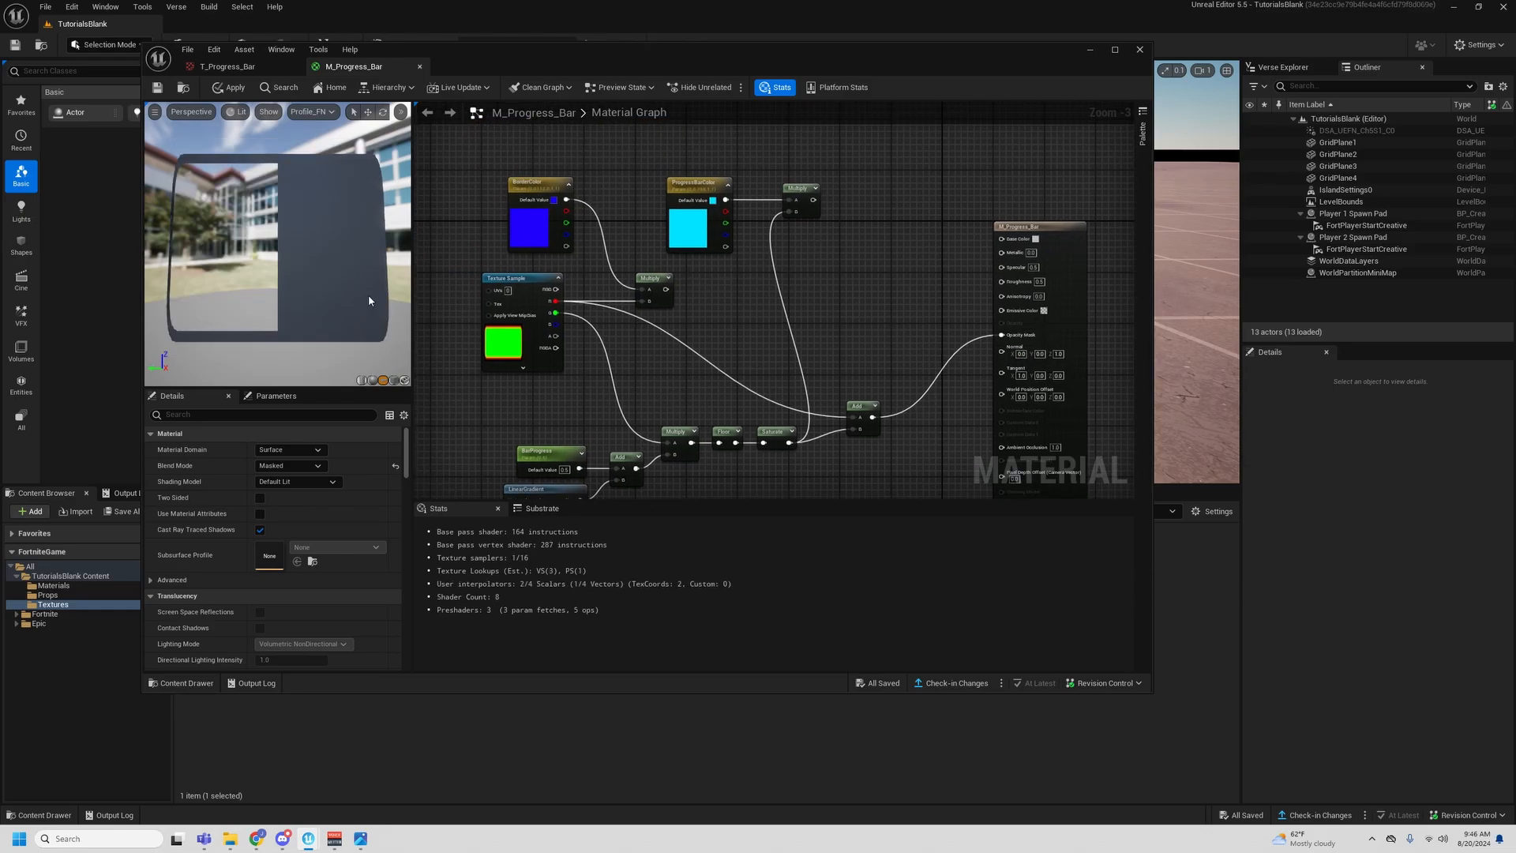
right_drag(829, 379, 794, 322)
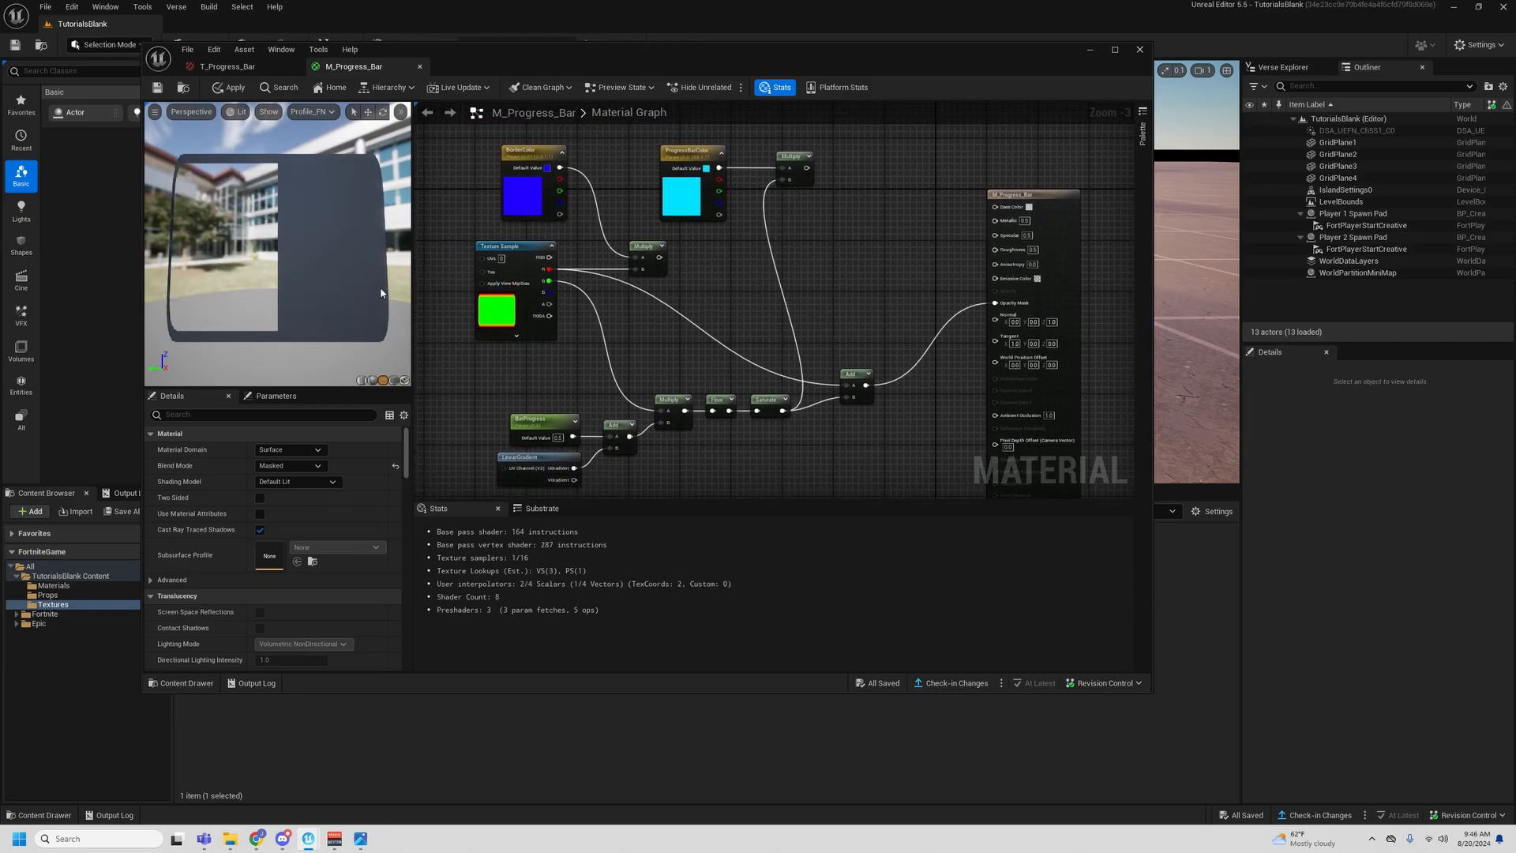
right_drag(710, 262, 681, 291)
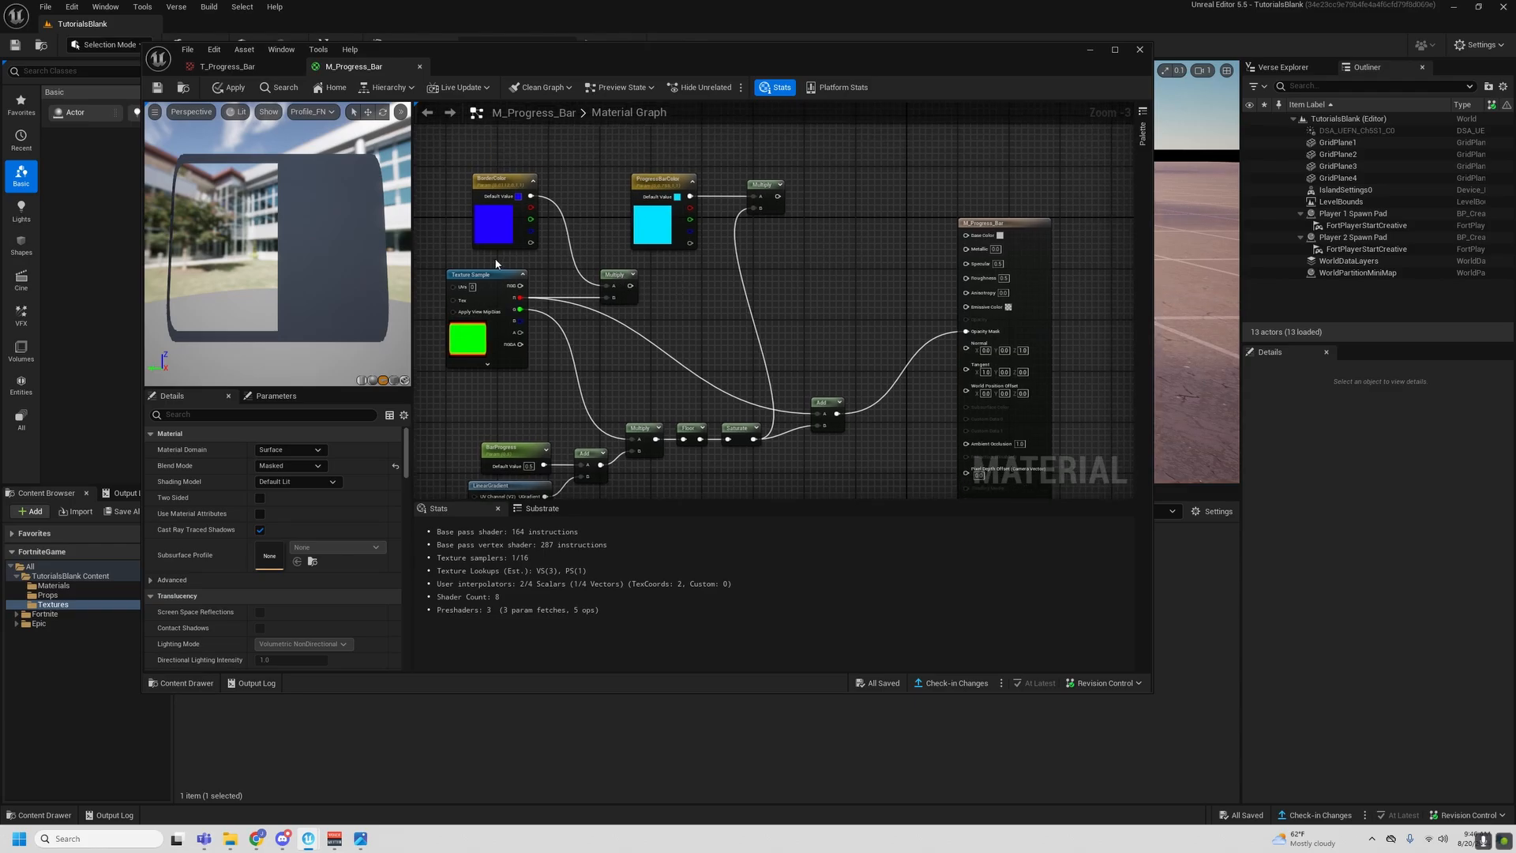
right_drag(826, 187, 843, 129)
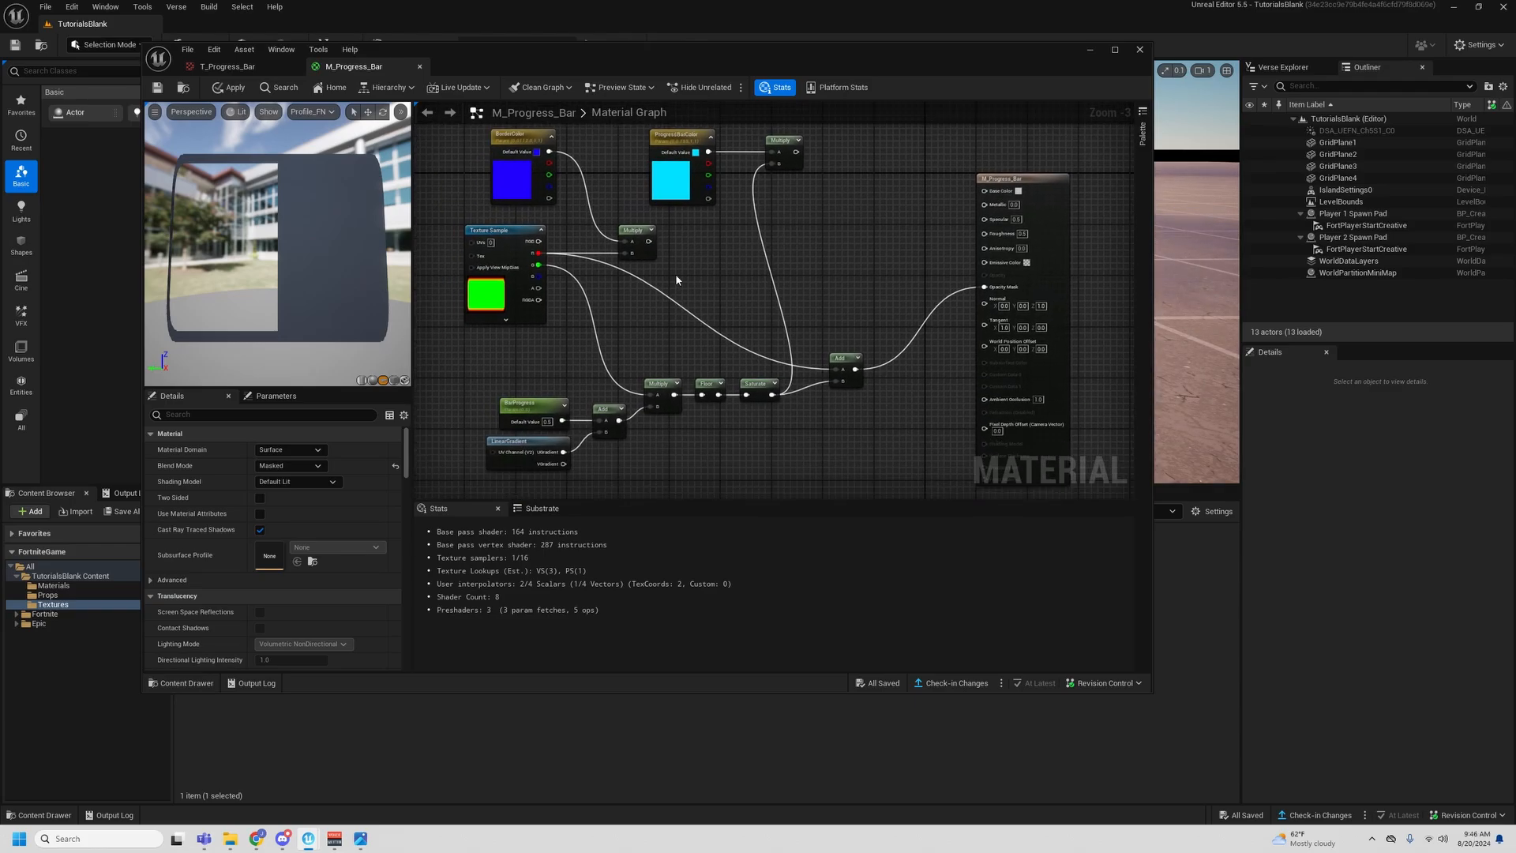
drag(474, 443, 576, 464)
key(ctrl+c)
right_drag(831, 264, 805, 408)
click(719, 211)
key(ctrl+v)
drag(747, 230, 728, 250)
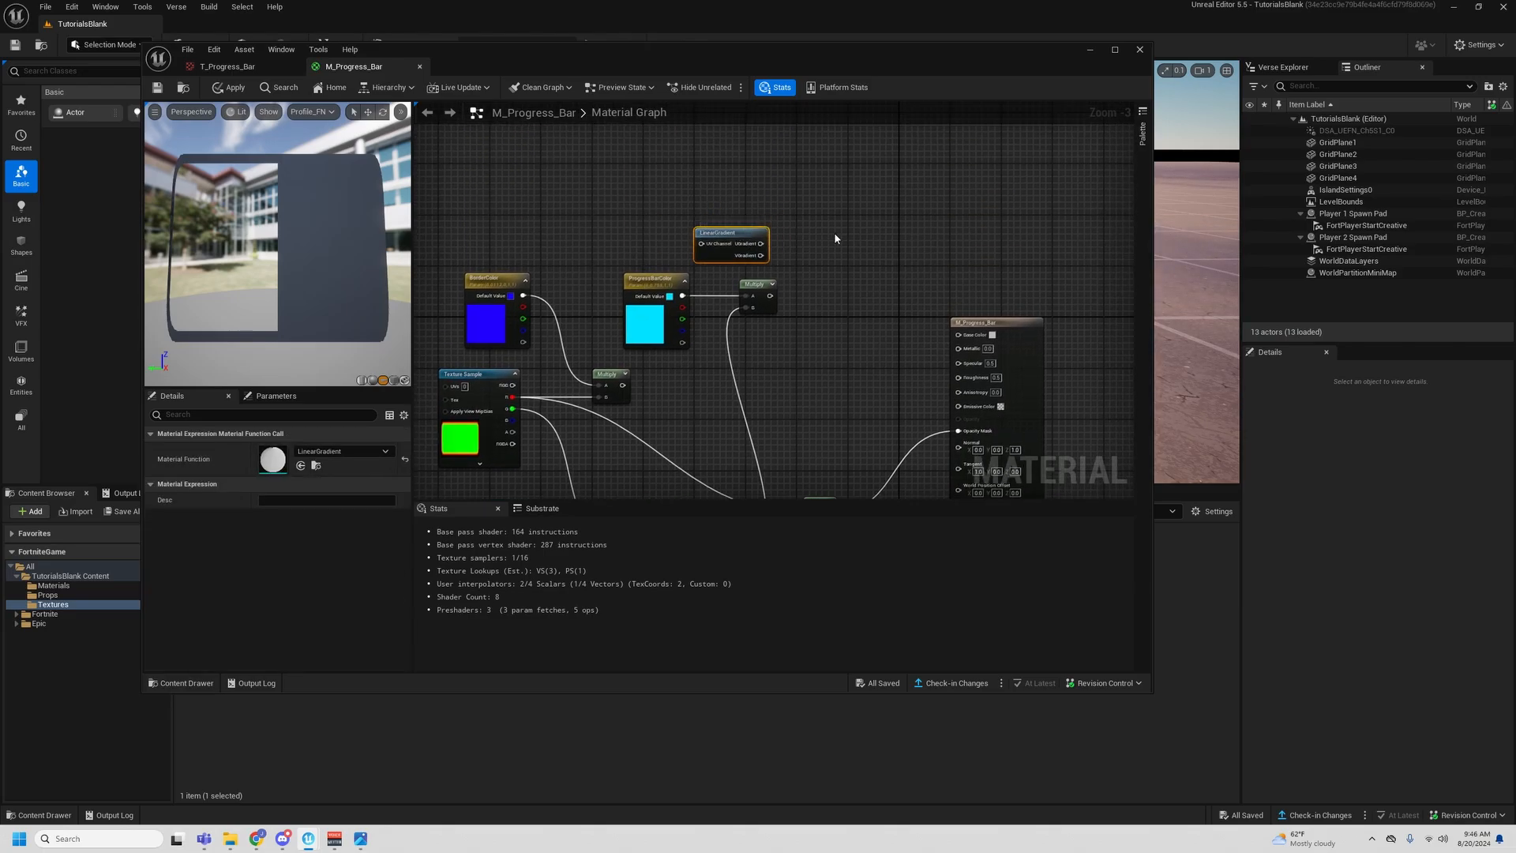
- Add a OneMinus node beside the copied LinearGradient node
click(789, 235)
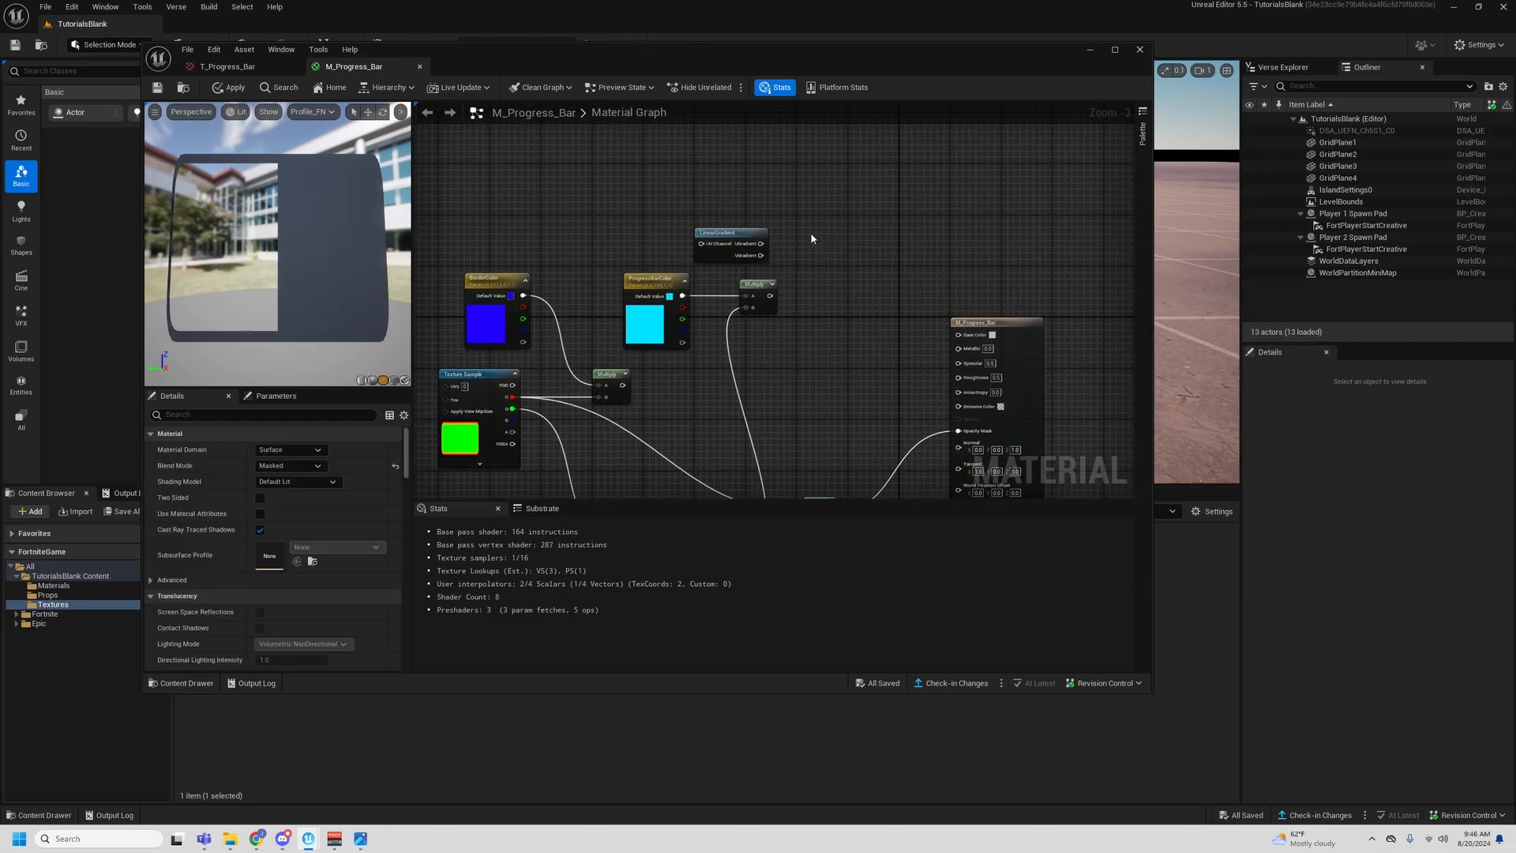
right_click(812, 237)
text(onemi)
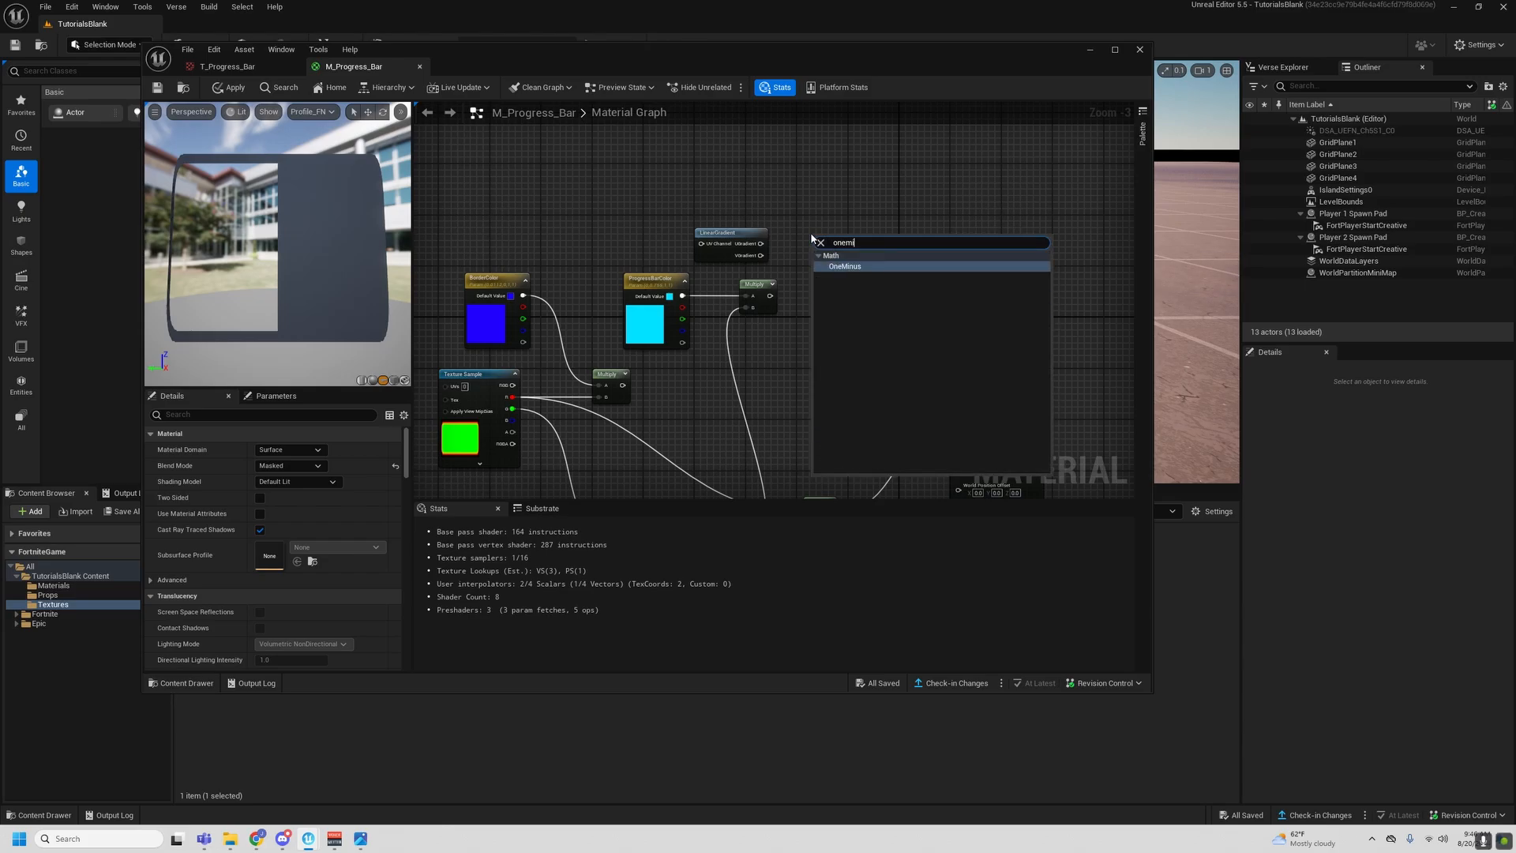
key(Return)
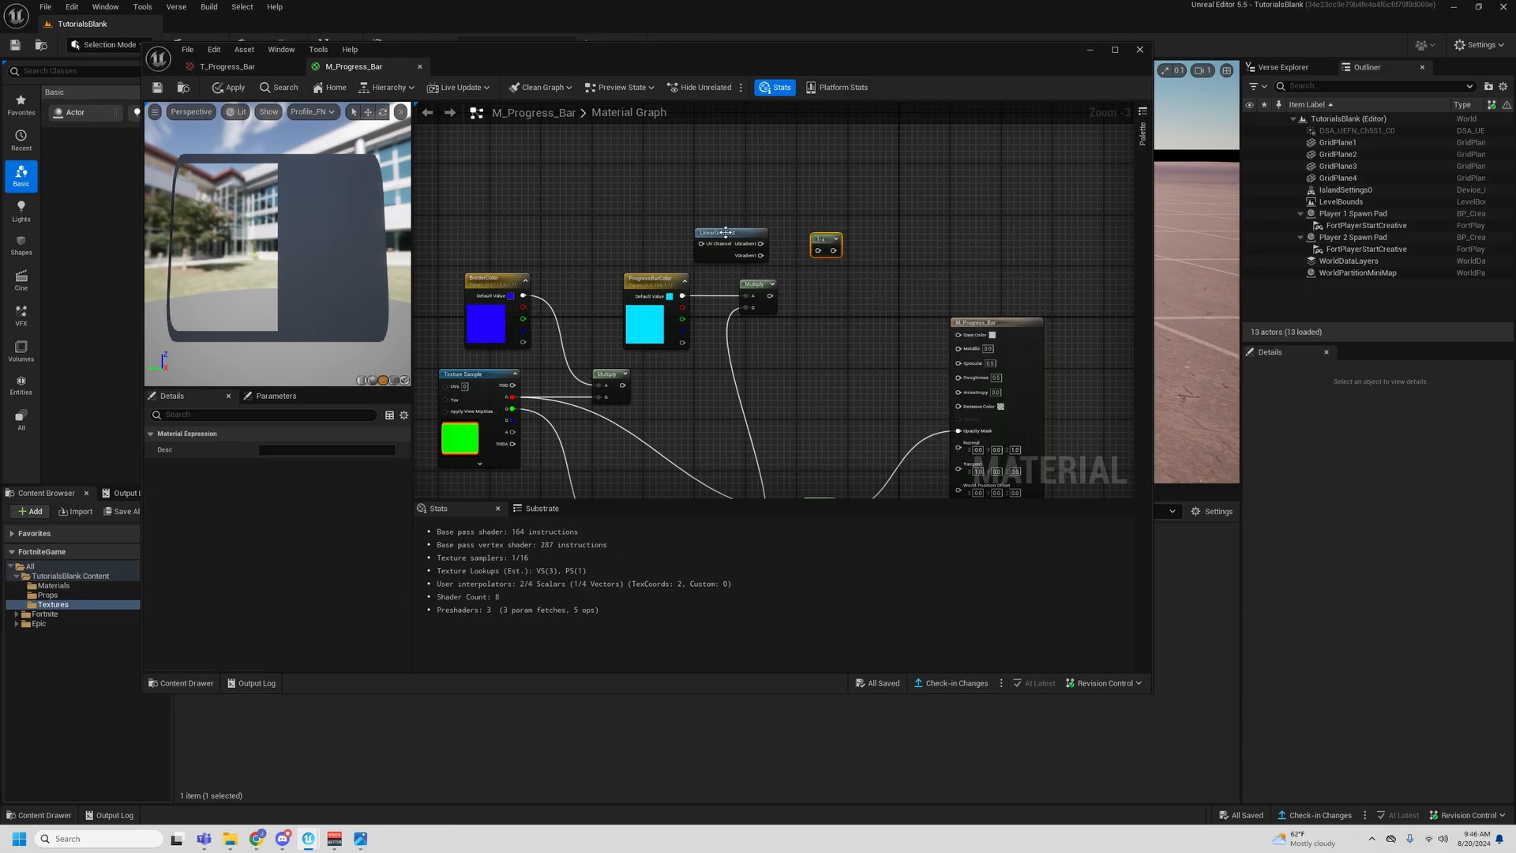
- Add a Multiply node fed by the copied LinearGradient's UGradient output and preview that node
click(797, 200)
right_drag(797, 200, 825, 206)
drag(859, 251, 972, 244)
click(844, 217)
click(862, 227)
drag(787, 248, 871, 232)
right_click(888, 225)
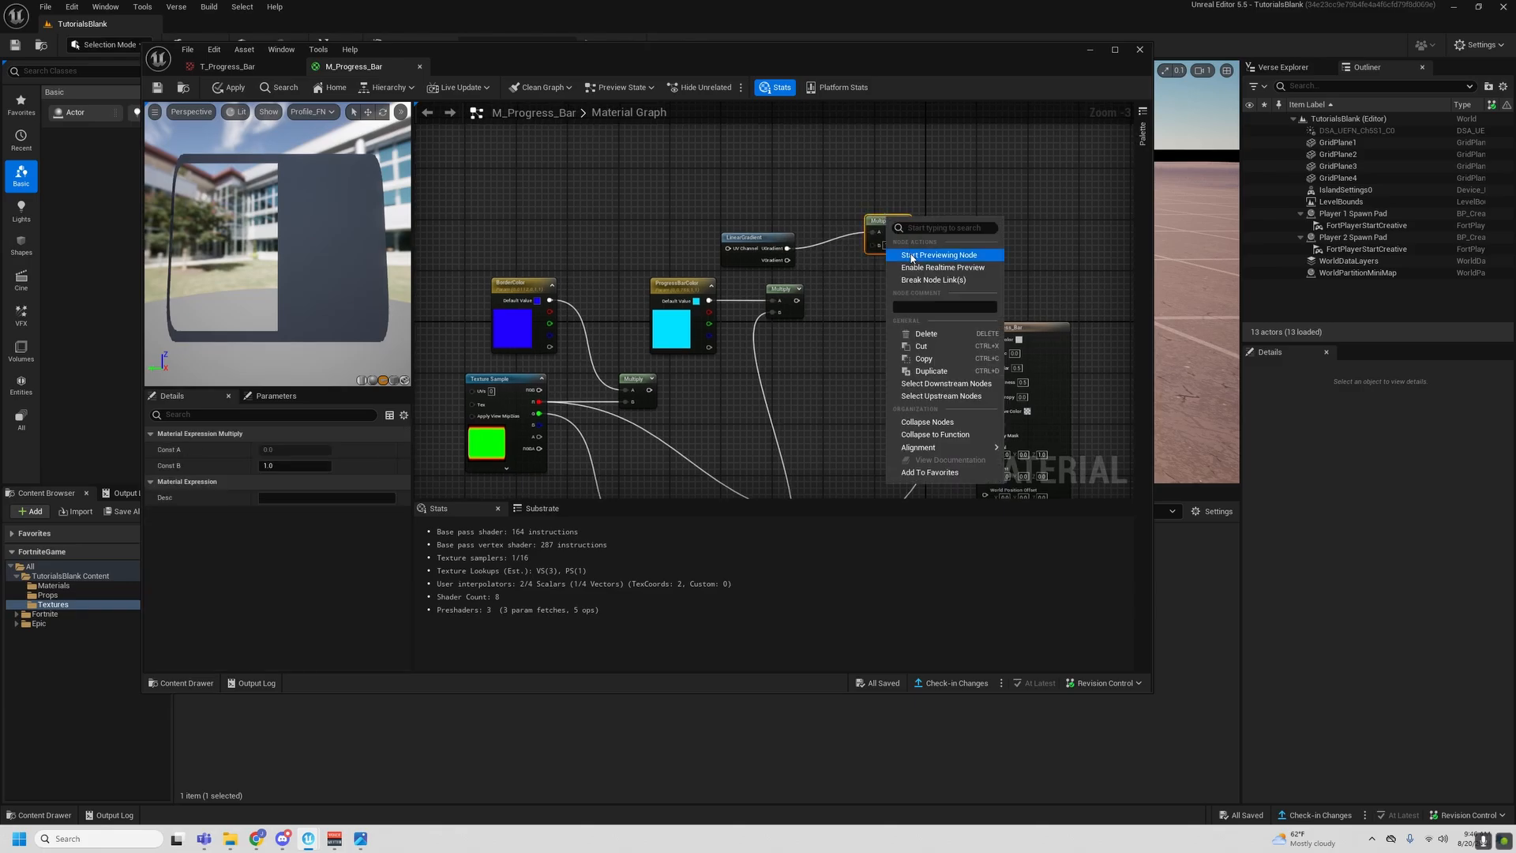
click(911, 255)
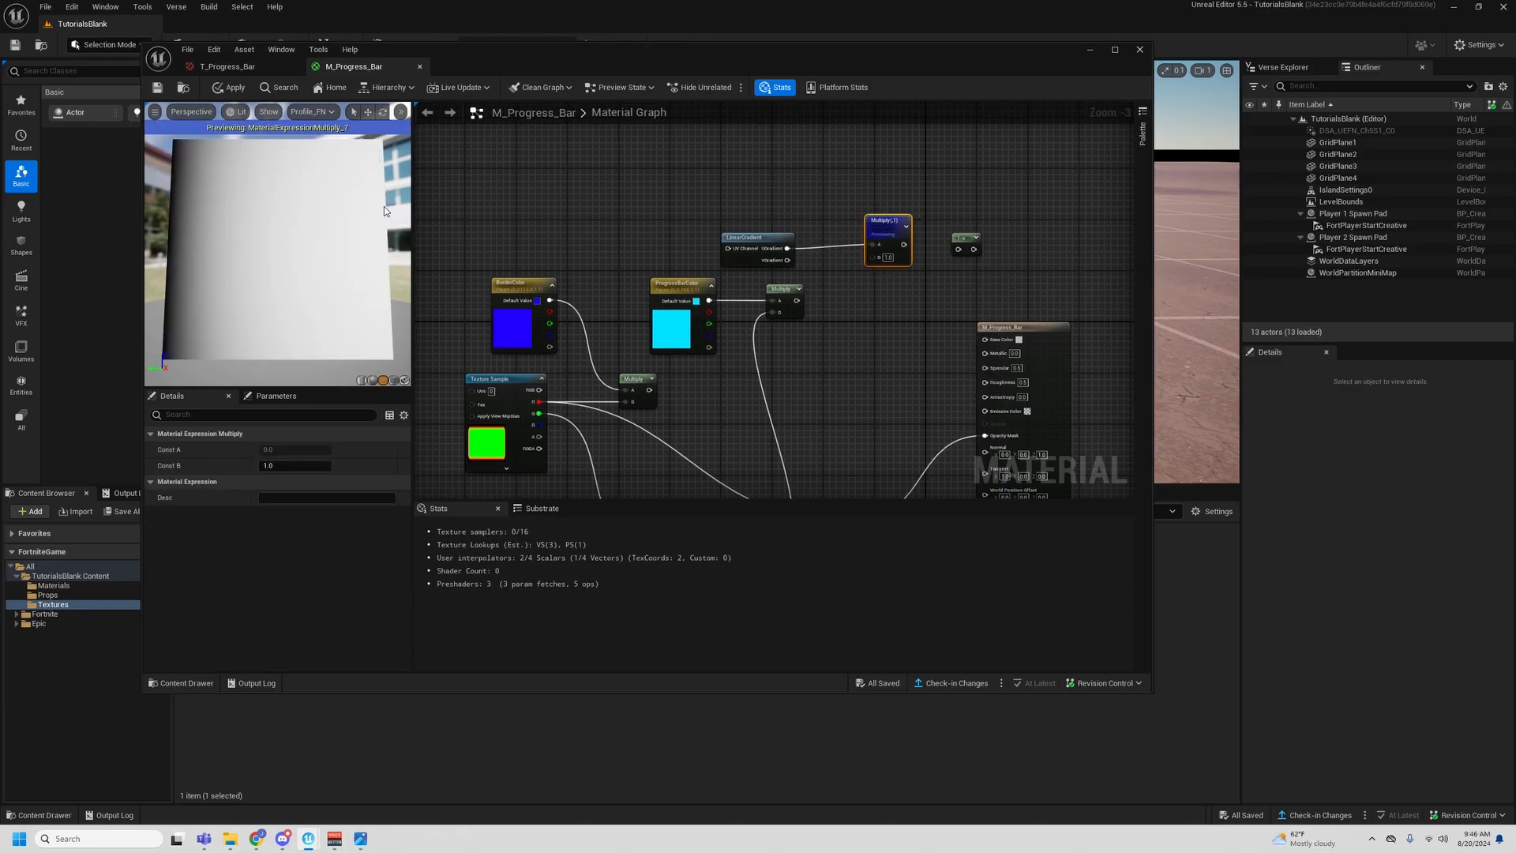
click(970, 225)
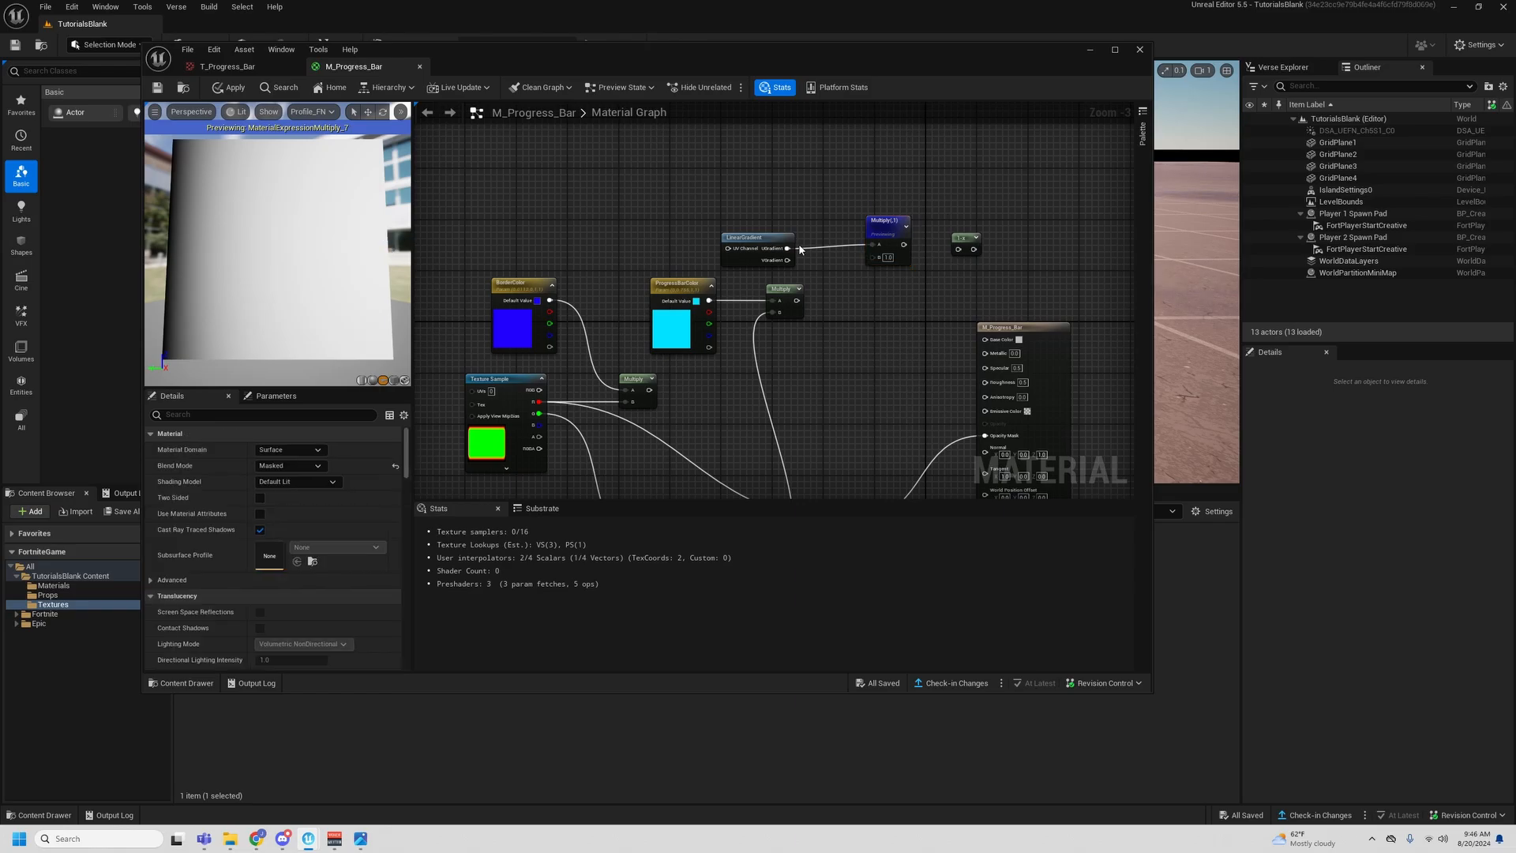
- Connect UGradient to the OneMinus node in place of the previewed Multiply, and preview the OneMinus result
drag(787, 248, 959, 249)
click(886, 229)
key(Delete)
drag(971, 237, 835, 239)
right_click(834, 240)
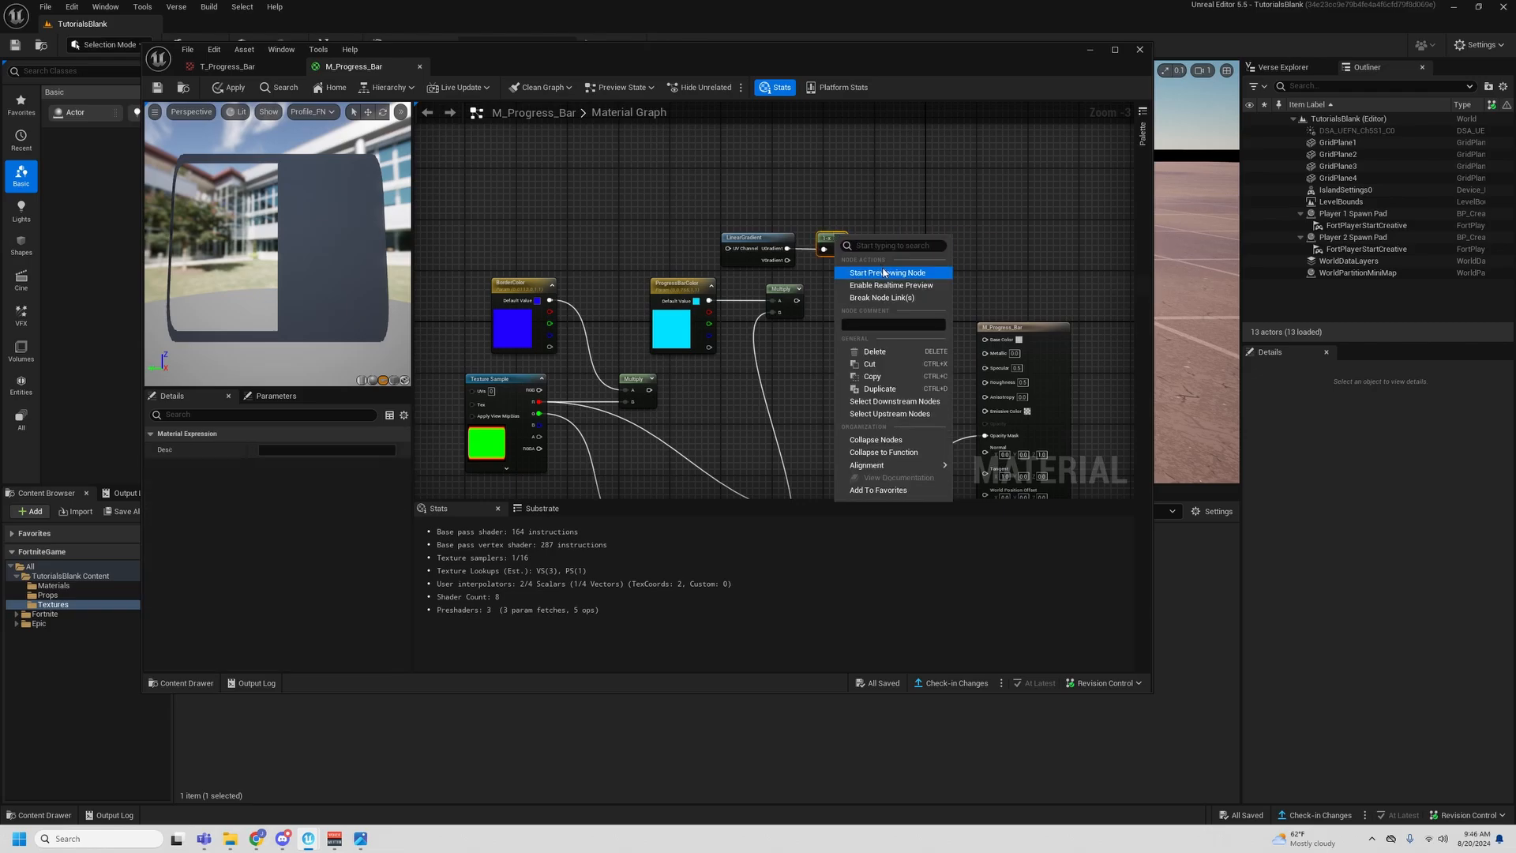
click(883, 272)
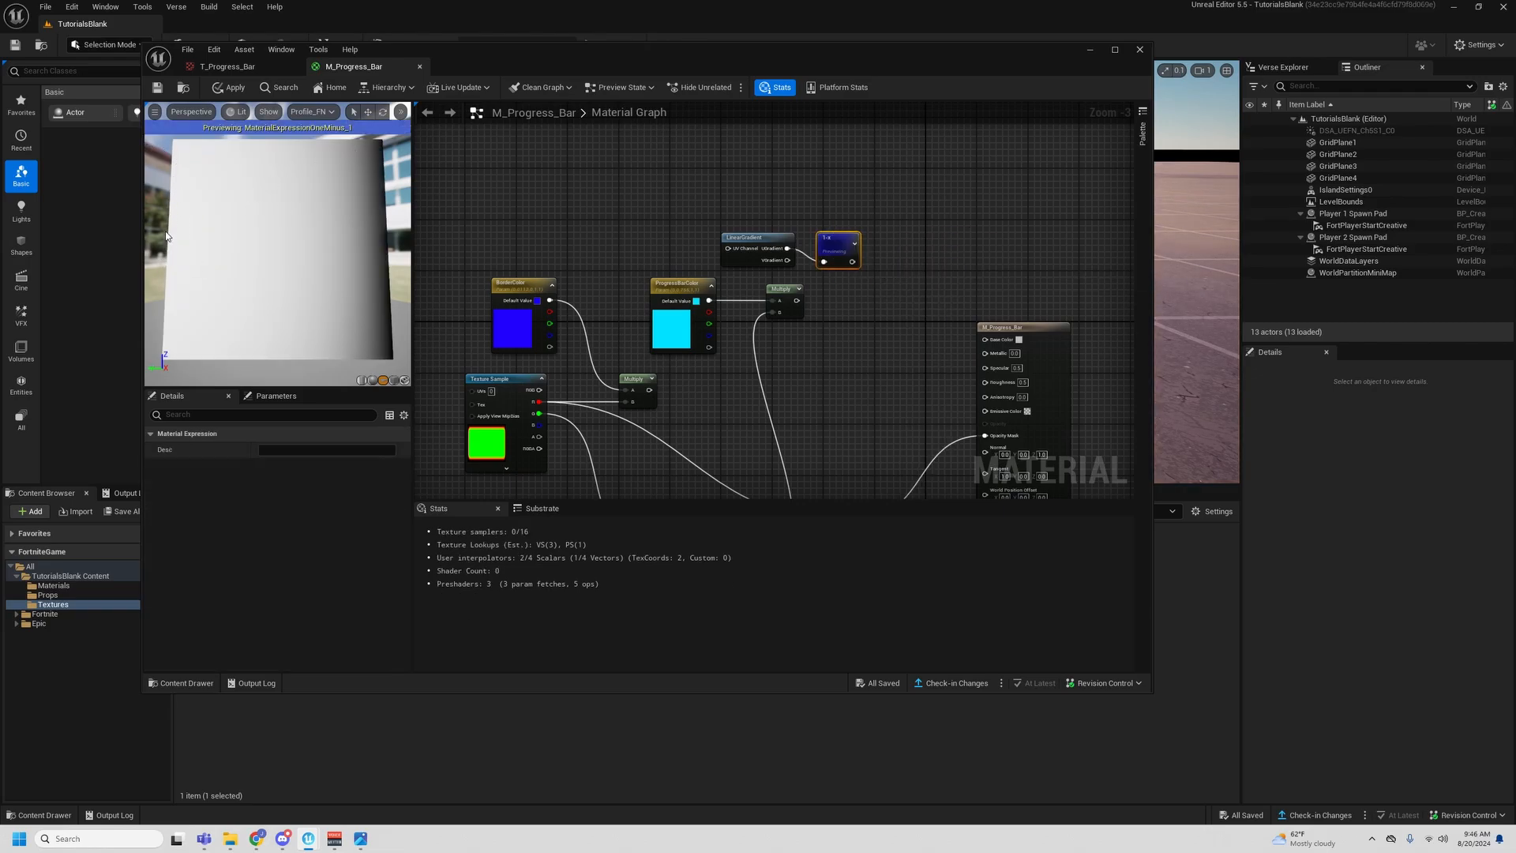
- Add an Add node after OneMinus, with the OneMinus output in A and B set to 0.5
right_drag(797, 294, 795, 274)
drag(828, 225, 867, 236)
click(857, 224)
key(a)
click(858, 223)
click(873, 230)
click(881, 249)
text(0.5)
key(Return)
right_drag(853, 315, 782, 312)
right_drag(823, 260, 806, 267)
- Add a Multiply combining the gradient Add in A with the ProgressBarColor Multiply in B, and preview it
key(m)
click(806, 266)
drag(815, 218, 712, 265)
right_click(828, 273)
click(850, 310)
drag(819, 281, 828, 249)
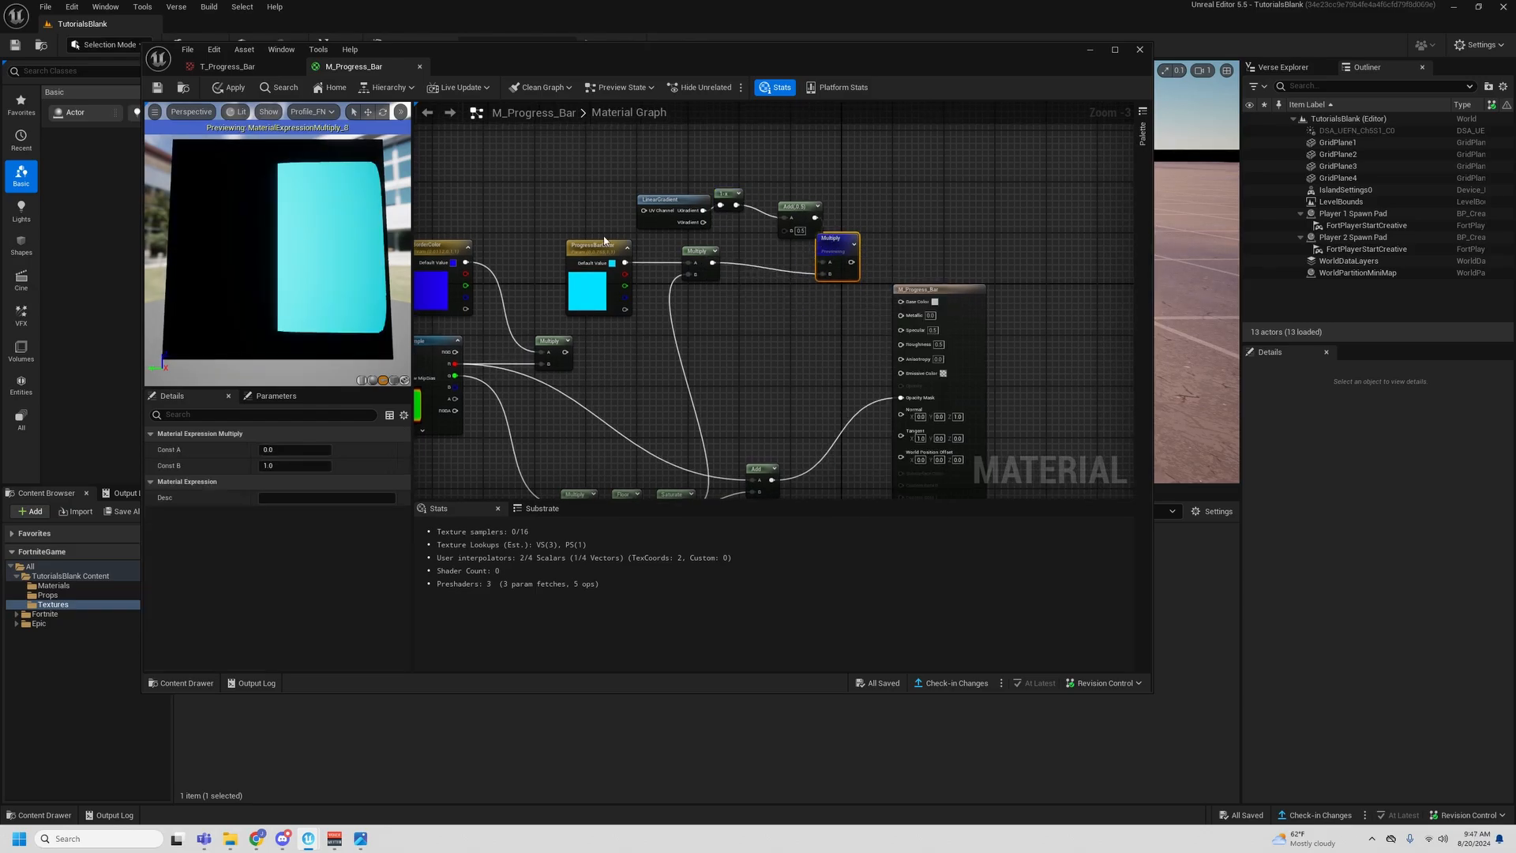
drag(363, 249, 363, 255)
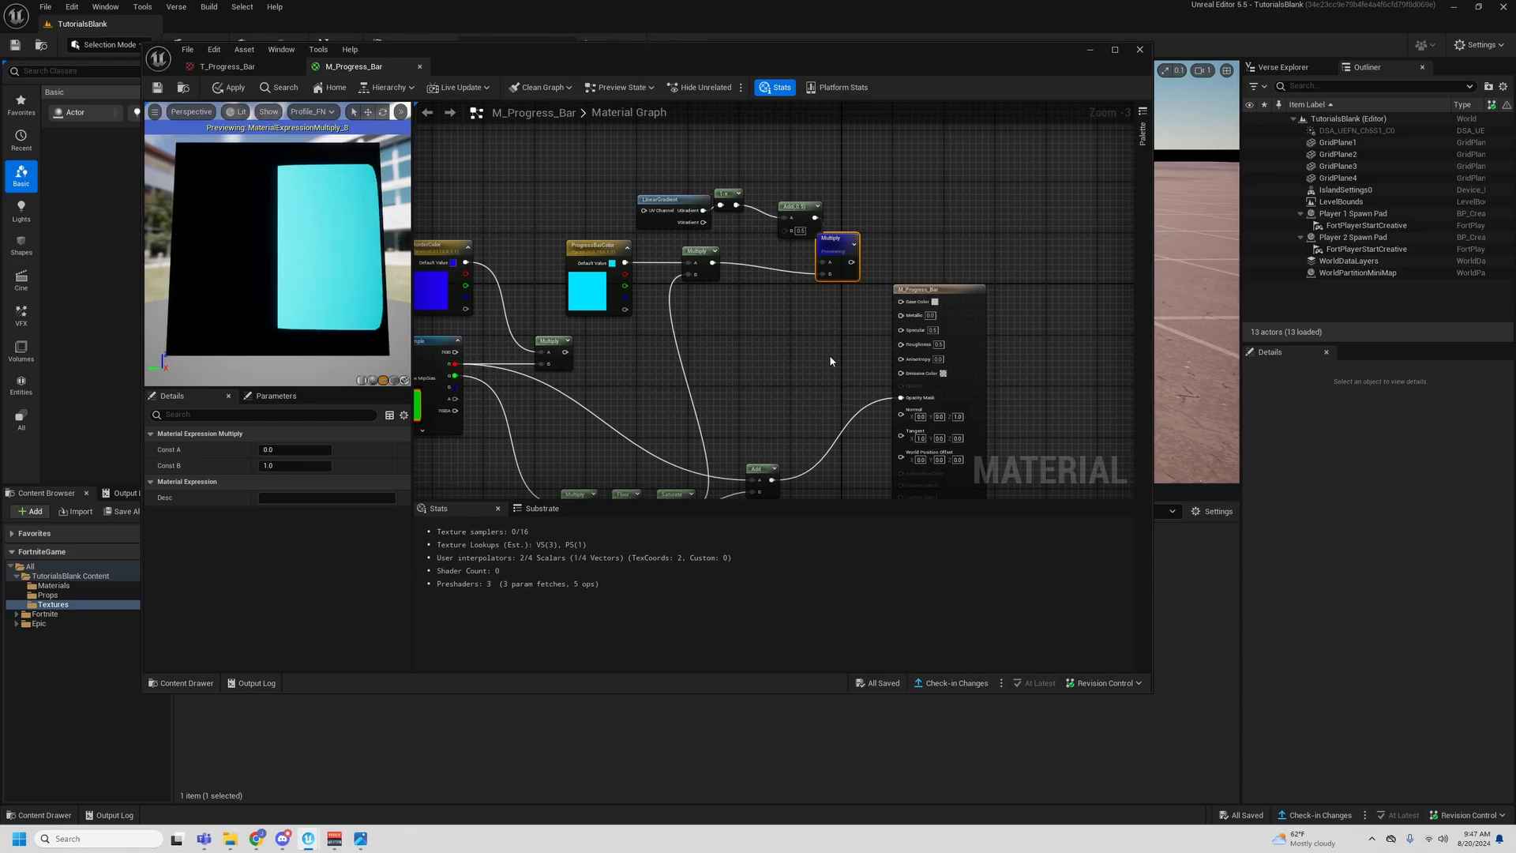
- Add an Add node with the gradient Multiply in A and the BorderColor Multiply in B, and connect it to Base Color
right_drag(789, 355, 783, 324)
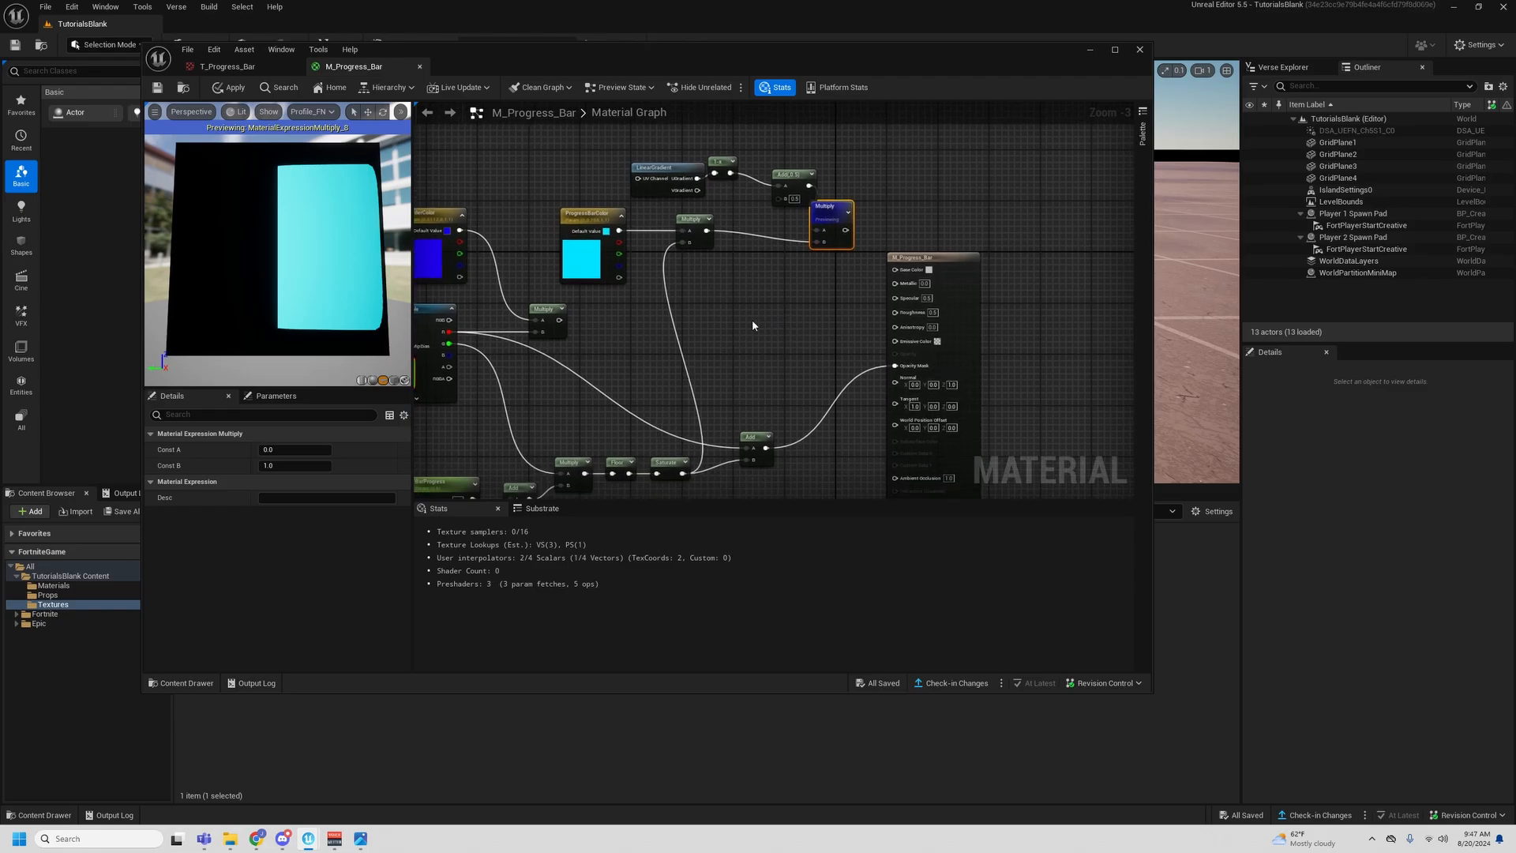
click(760, 317)
right_drag(760, 318, 833, 287)
drag(635, 294, 853, 319)
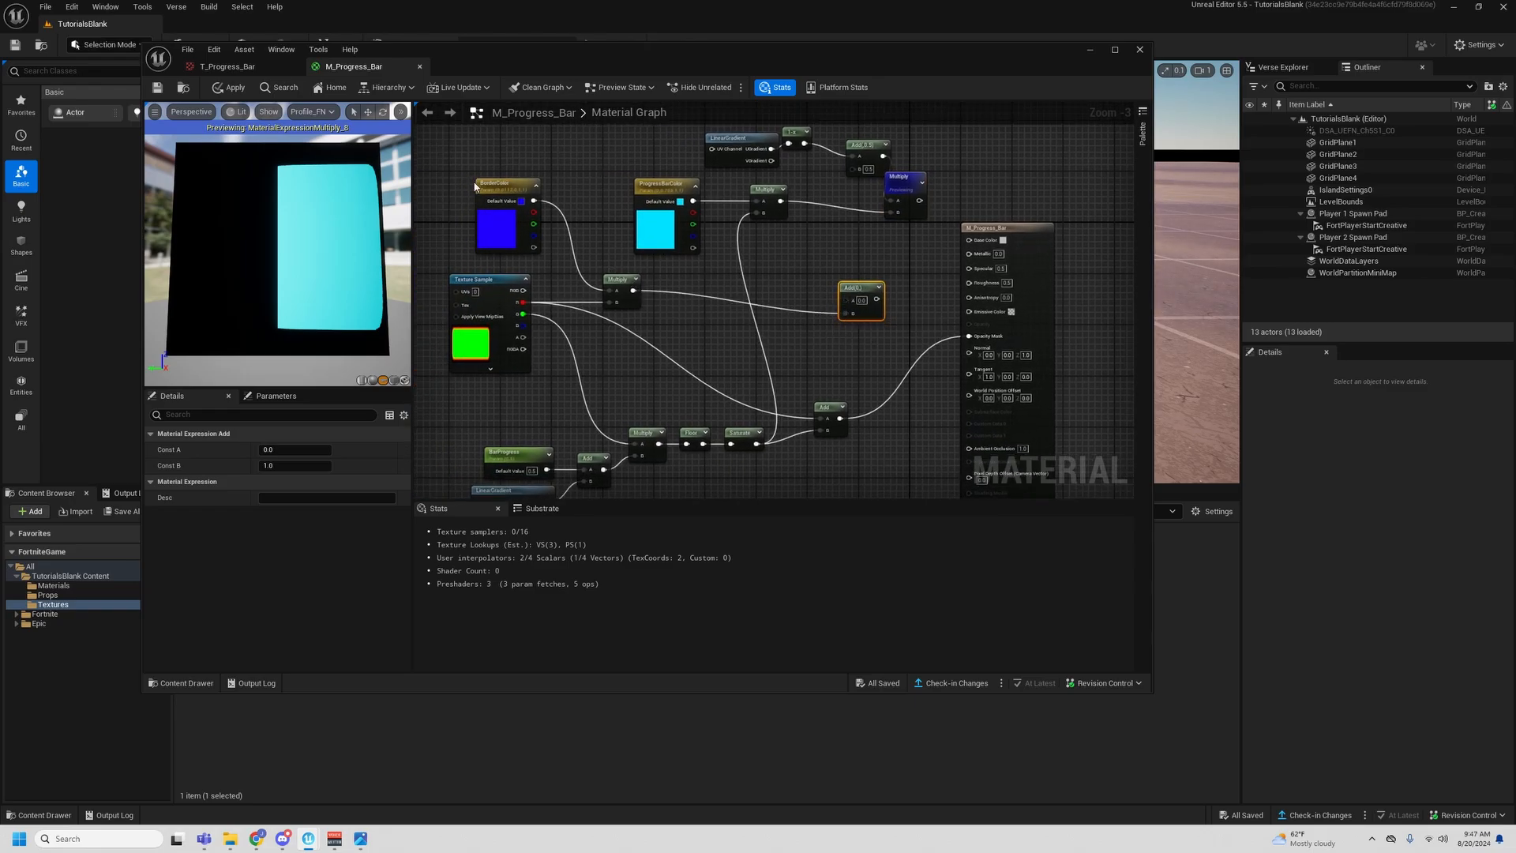
drag(847, 307, 920, 200)
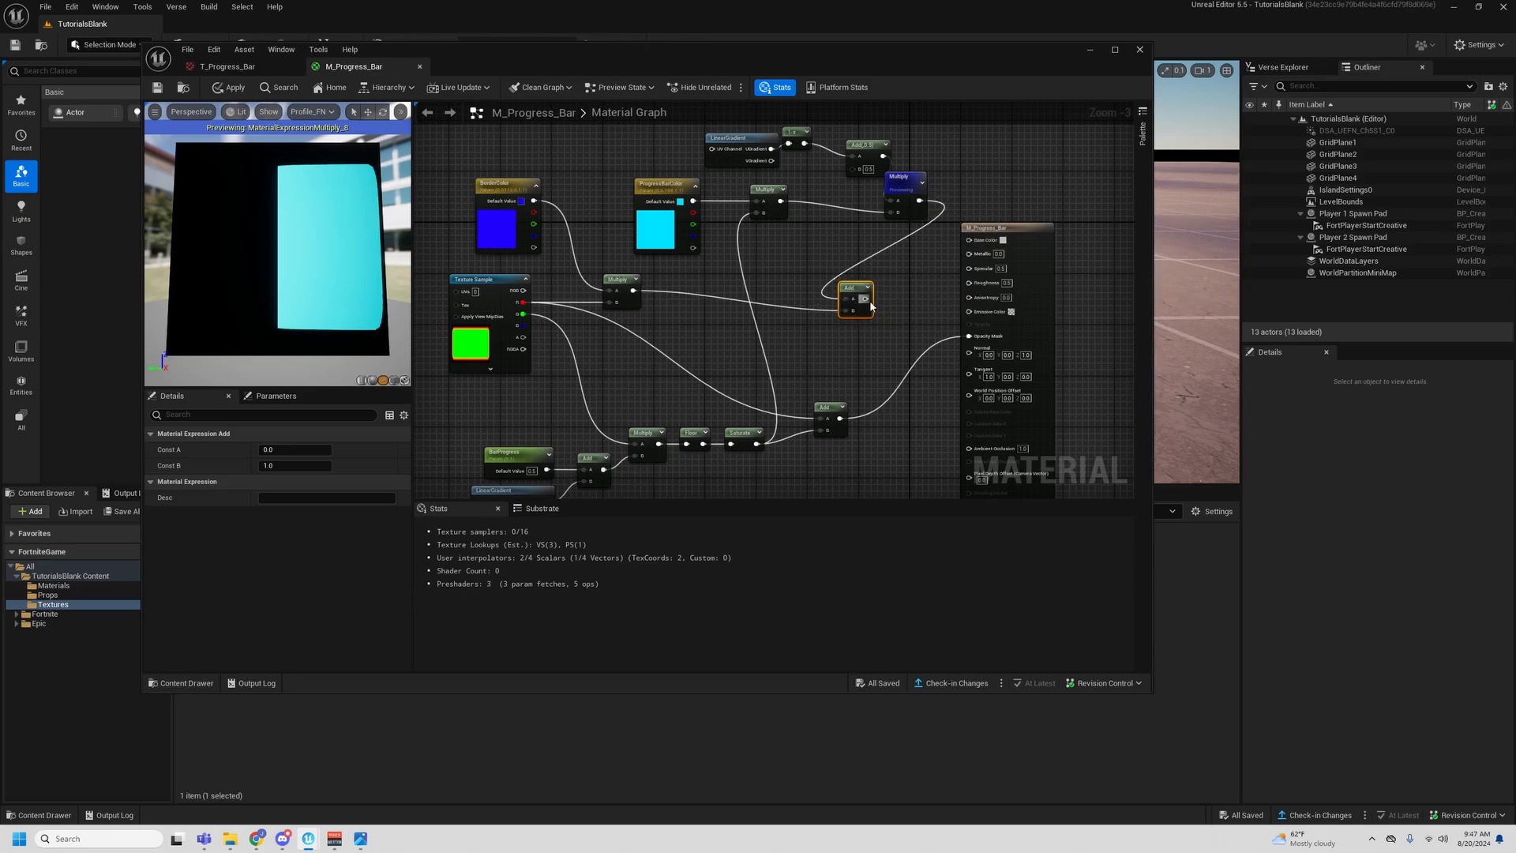
- Stop previewing the gradient Multiply node and check the complete material in the preview viewport
right_click(908, 193)
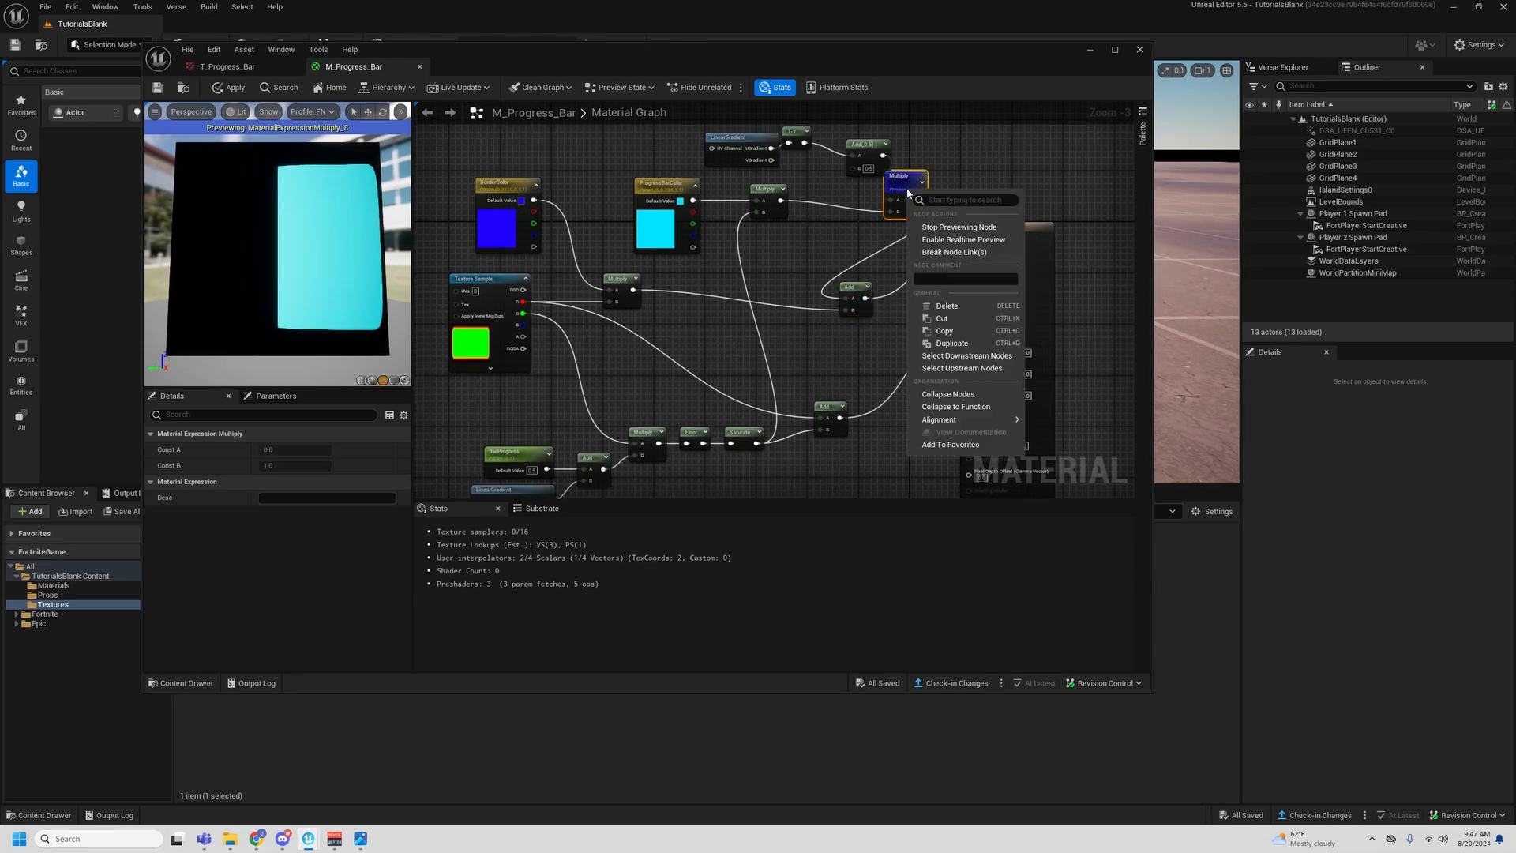
click(930, 229)
mouse_move(327, 262)
mouse_down()
mouse_move(292, 246)
mouse_move(332, 268)
mouse_up()
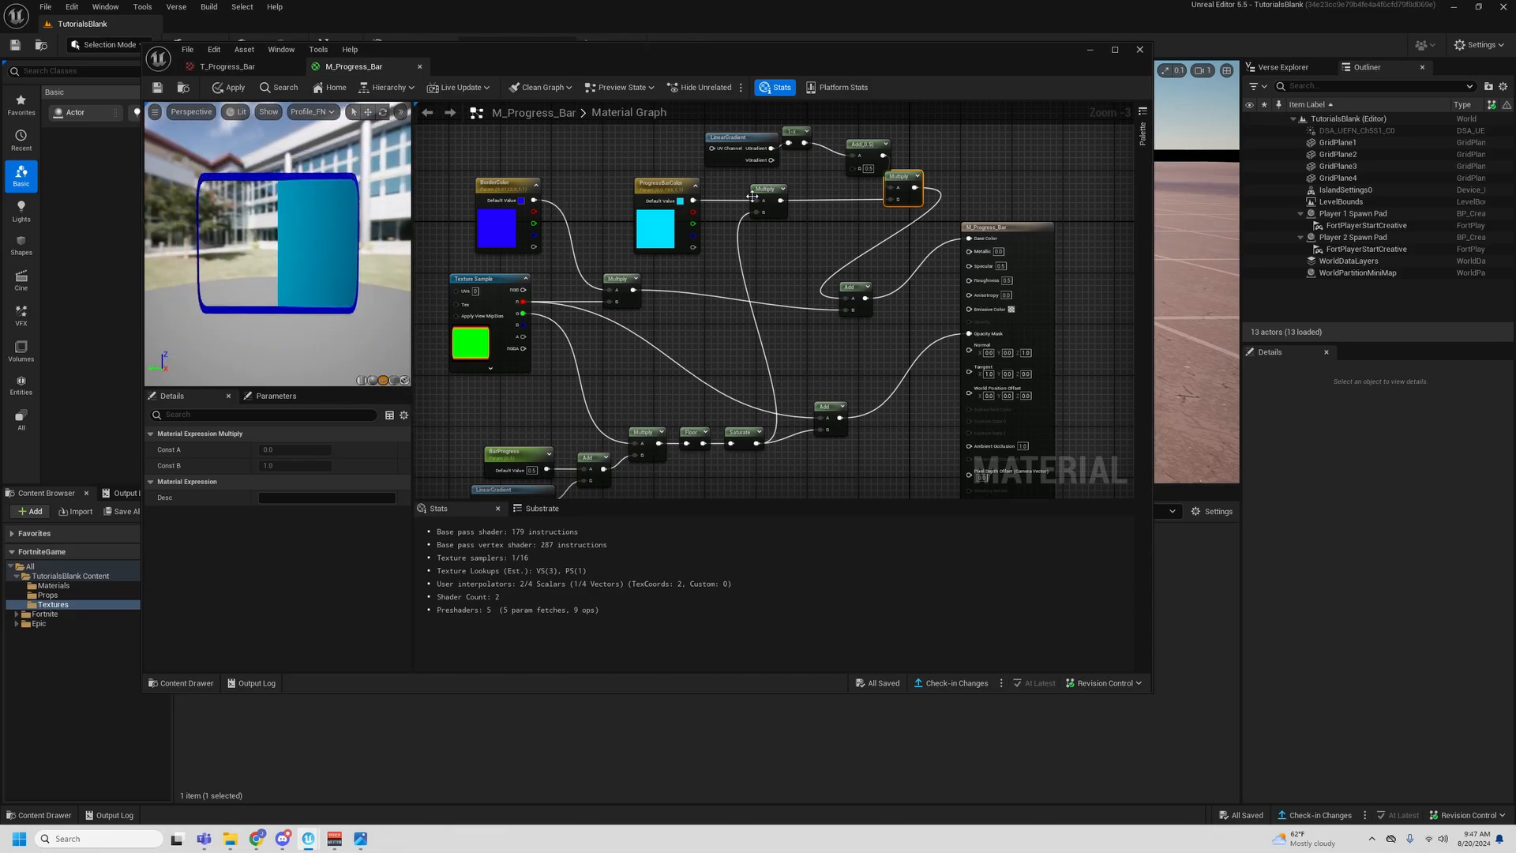
- Rearrange the Texture Sample, BorderColor Multiply, Add and gradient Multiply nodes to space out the graph
scroll(724, 328, down, 2)
drag(798, 374, 731, 324)
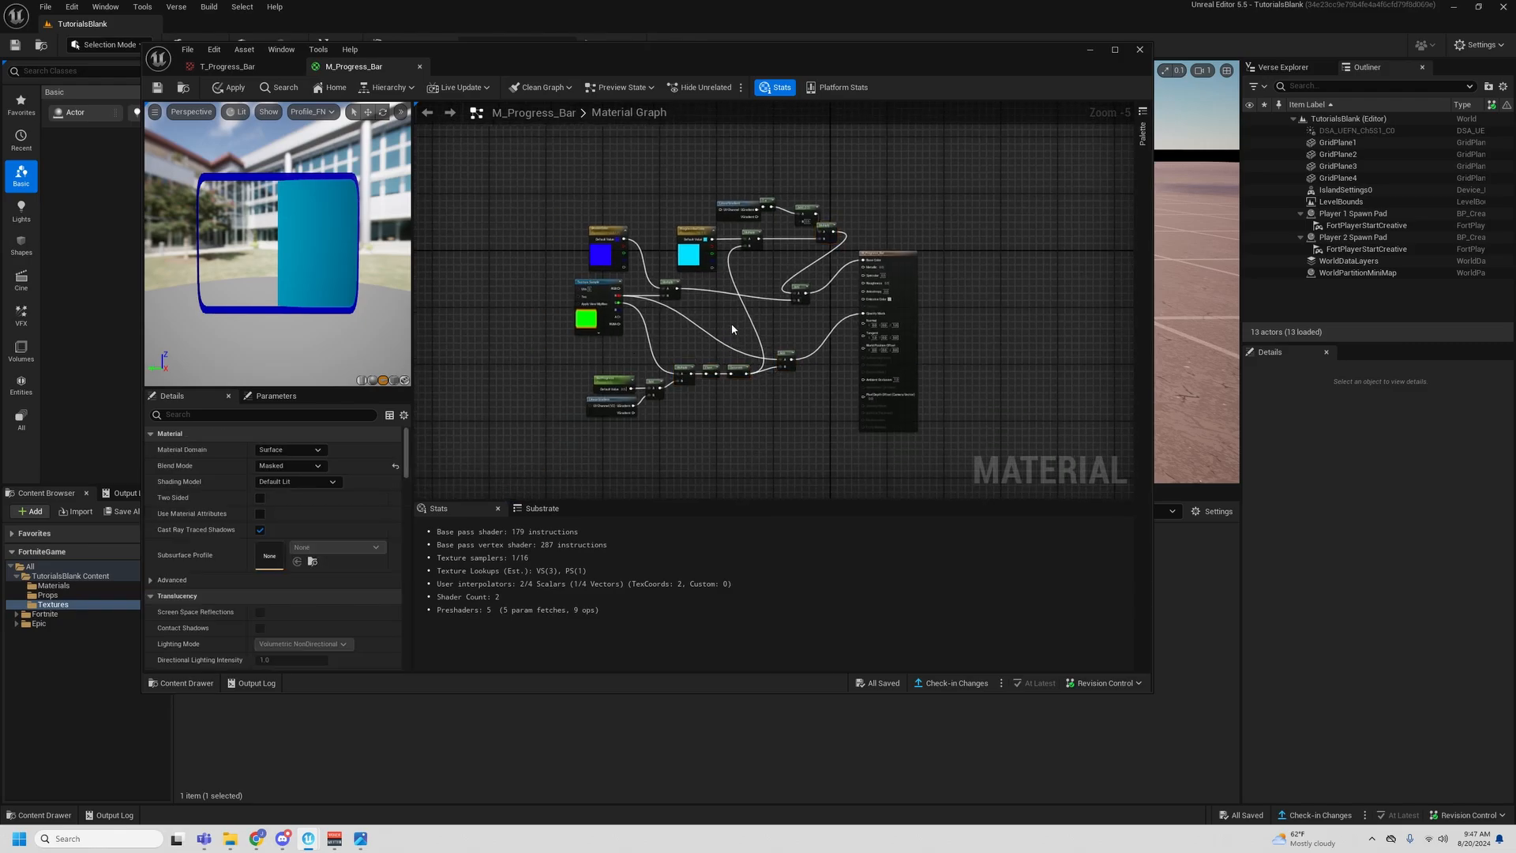
scroll(628, 300, up, 2)
drag(570, 339, 576, 383)
drag(707, 283, 686, 312)
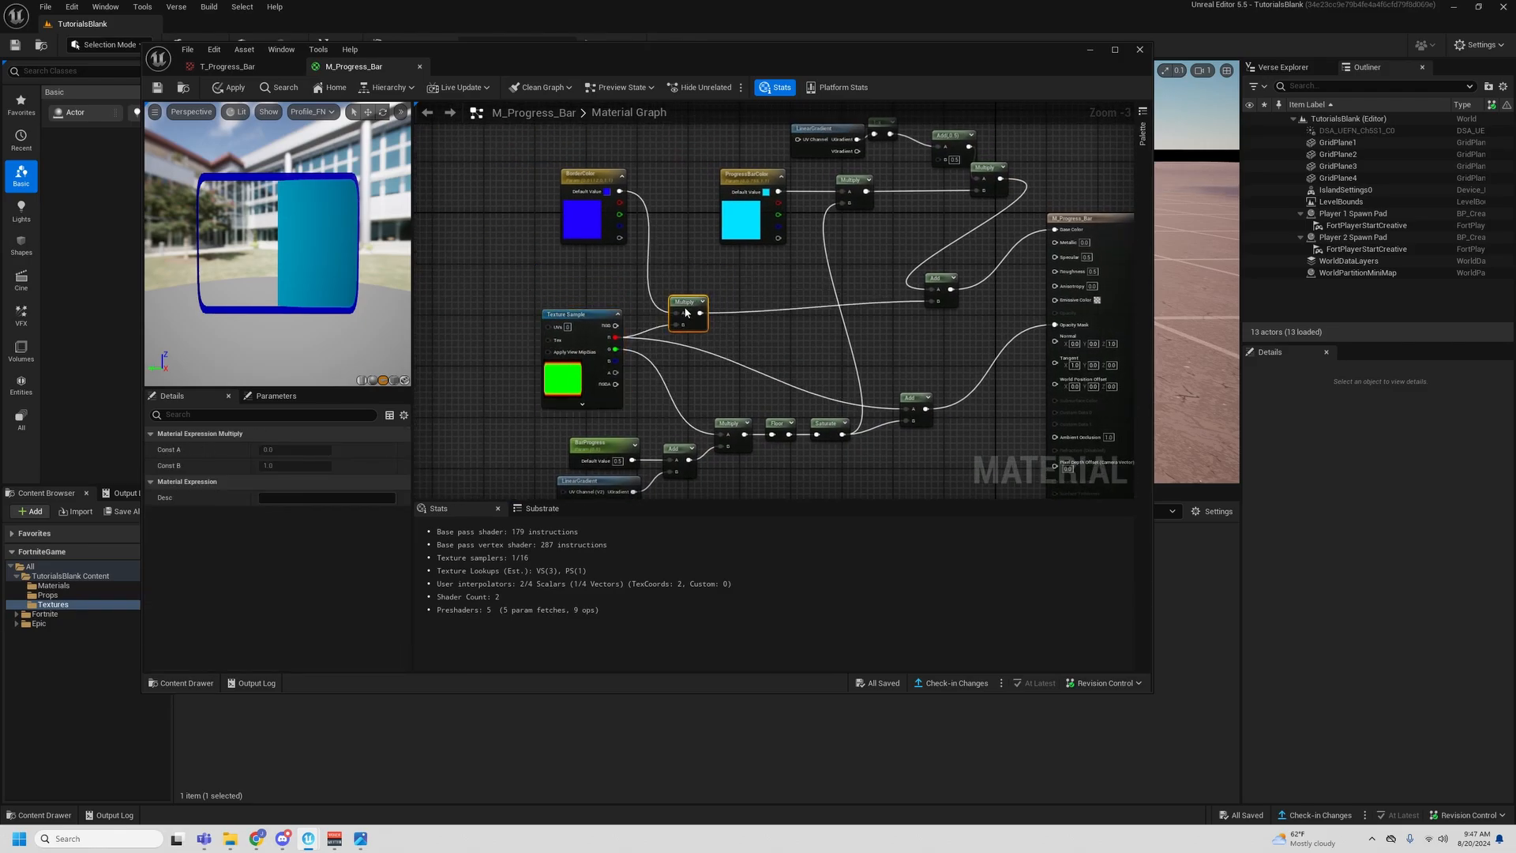
drag(934, 277, 884, 295)
right_drag(819, 250, 946, 343)
drag(740, 330, 664, 362)
right_drag(799, 276, 604, 275)
drag(624, 197, 816, 268)
click(792, 289)
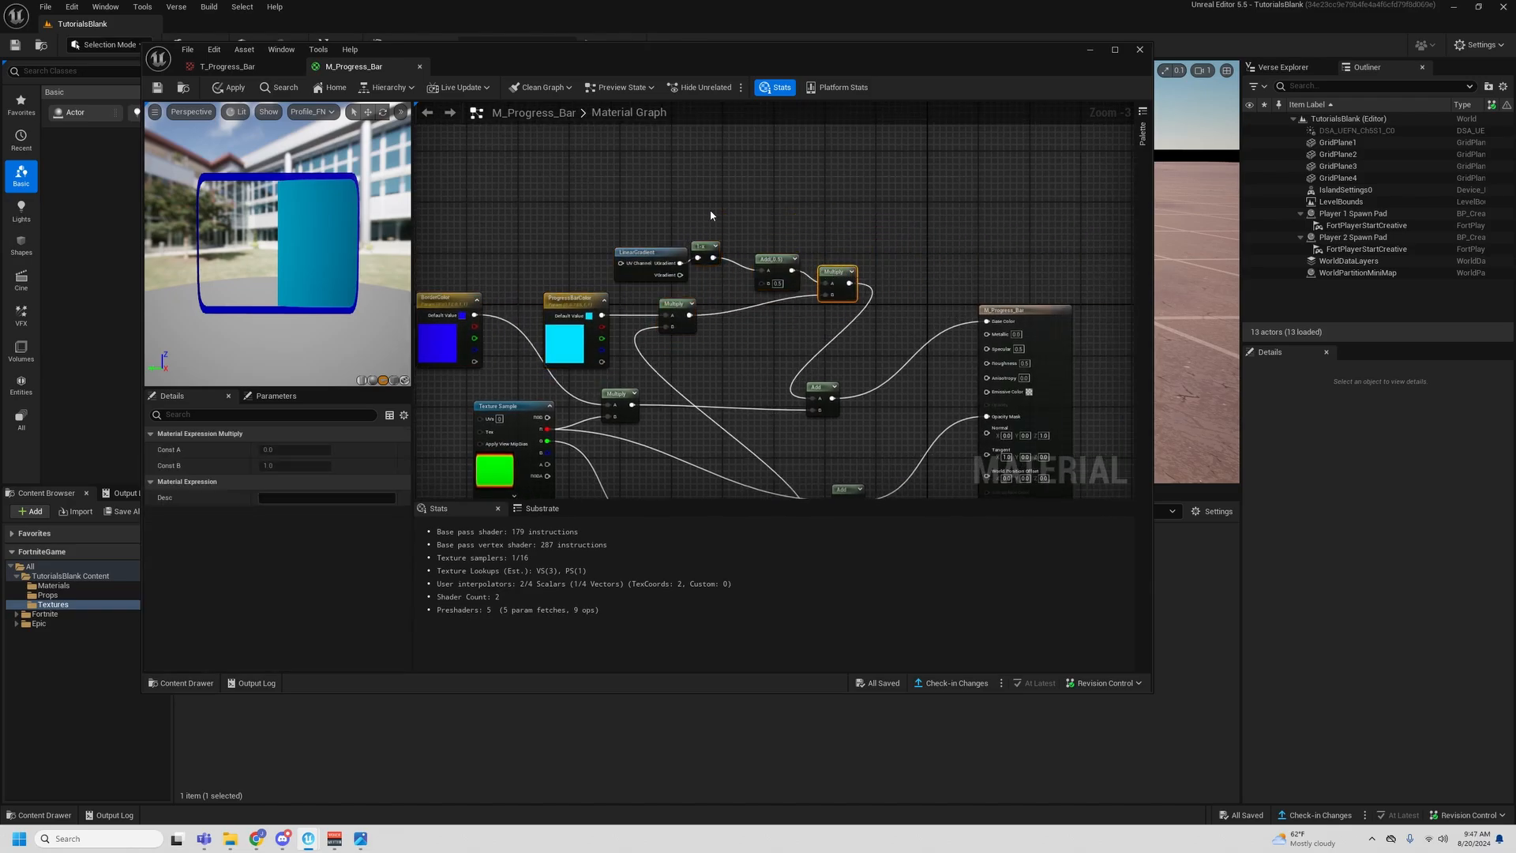
- Straighten the connections along the upper row of LinearGradient, OneMinus, Add and Multiply nodes
drag(704, 246, 717, 259)
drag(678, 224, 873, 288)
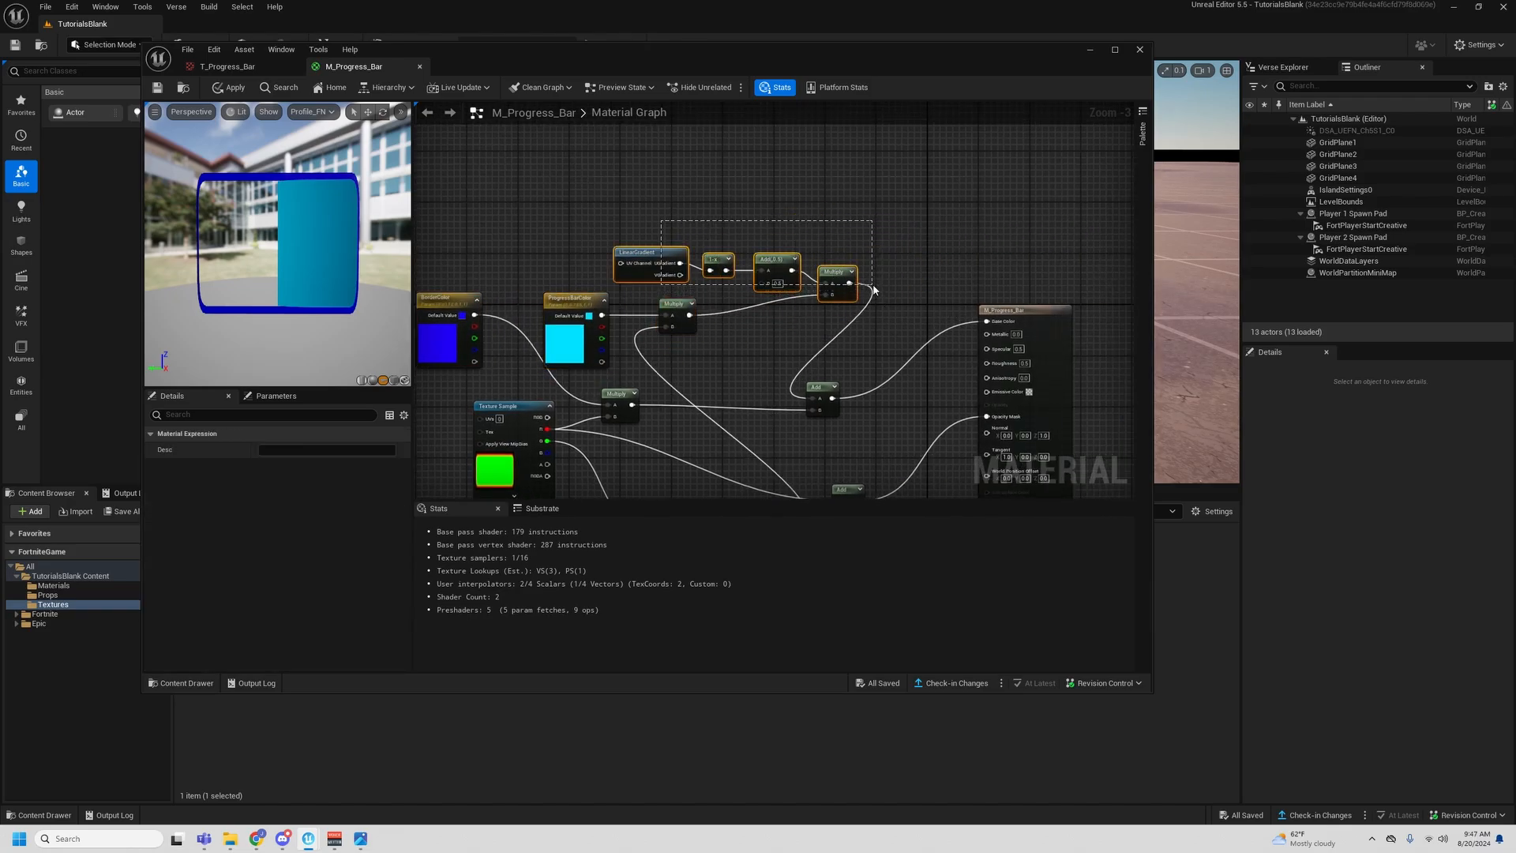
key(q)
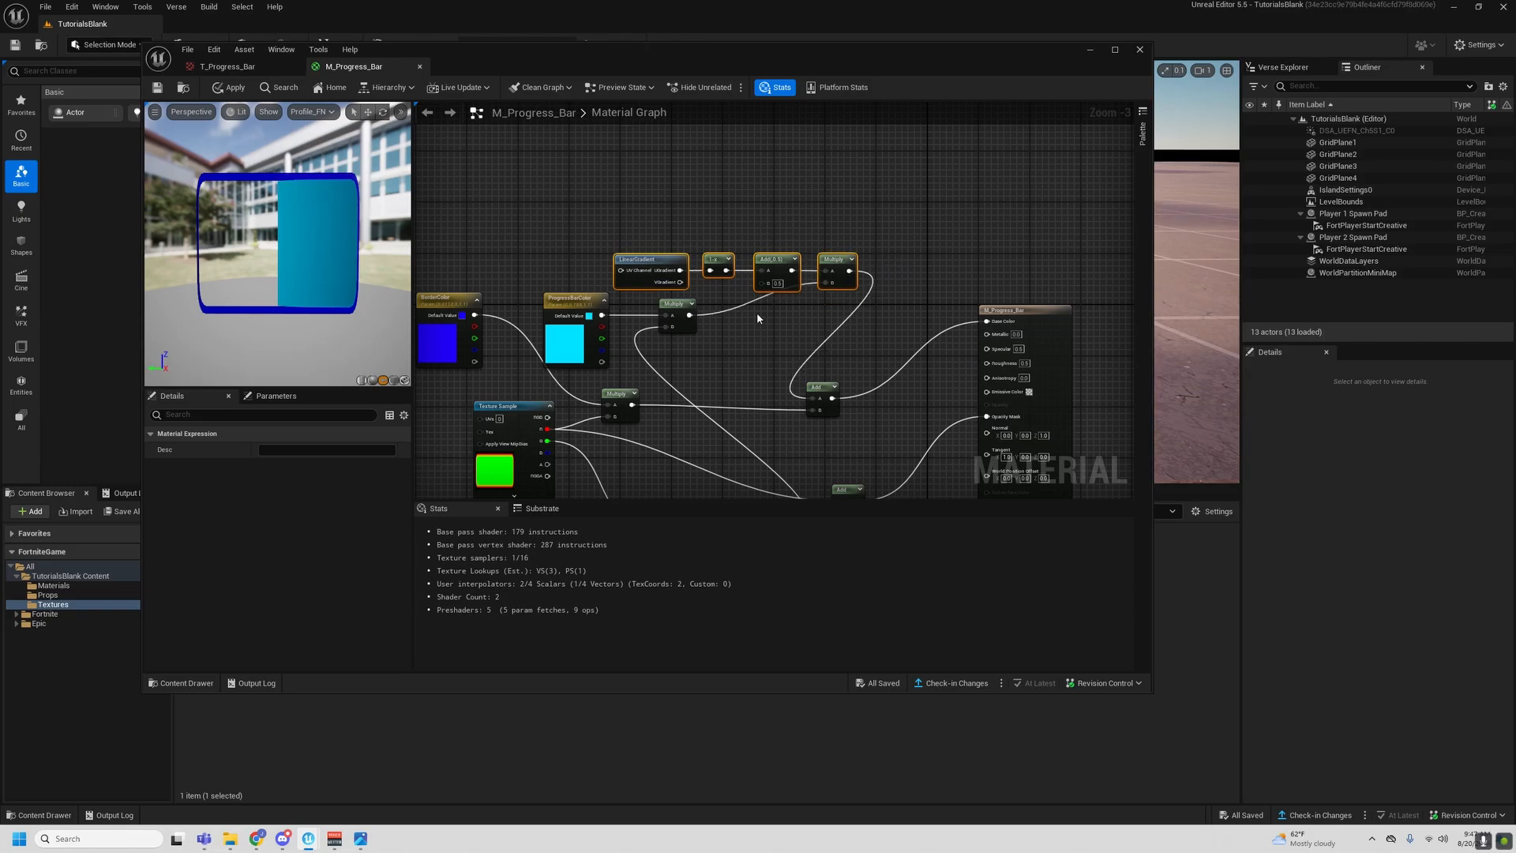
click(756, 311)
- Move ProgressBarColor and its Multiply beneath the upper gradient row, and save the M_Progress_Bar material
drag(680, 302, 775, 307)
drag(575, 347, 698, 353)
right_drag(595, 348, 596, 279)
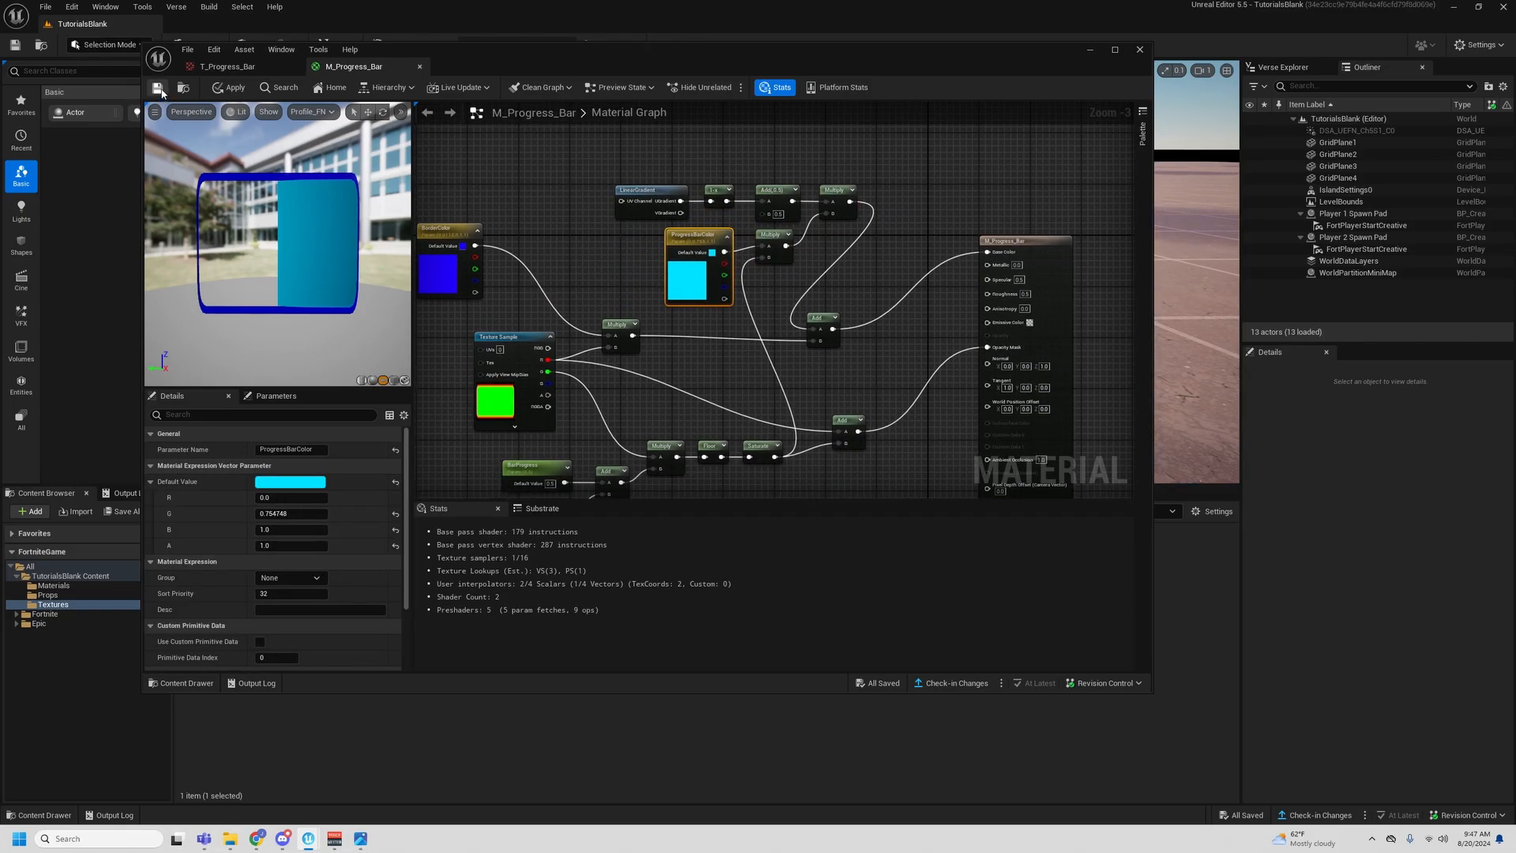
key(ctrl+s)
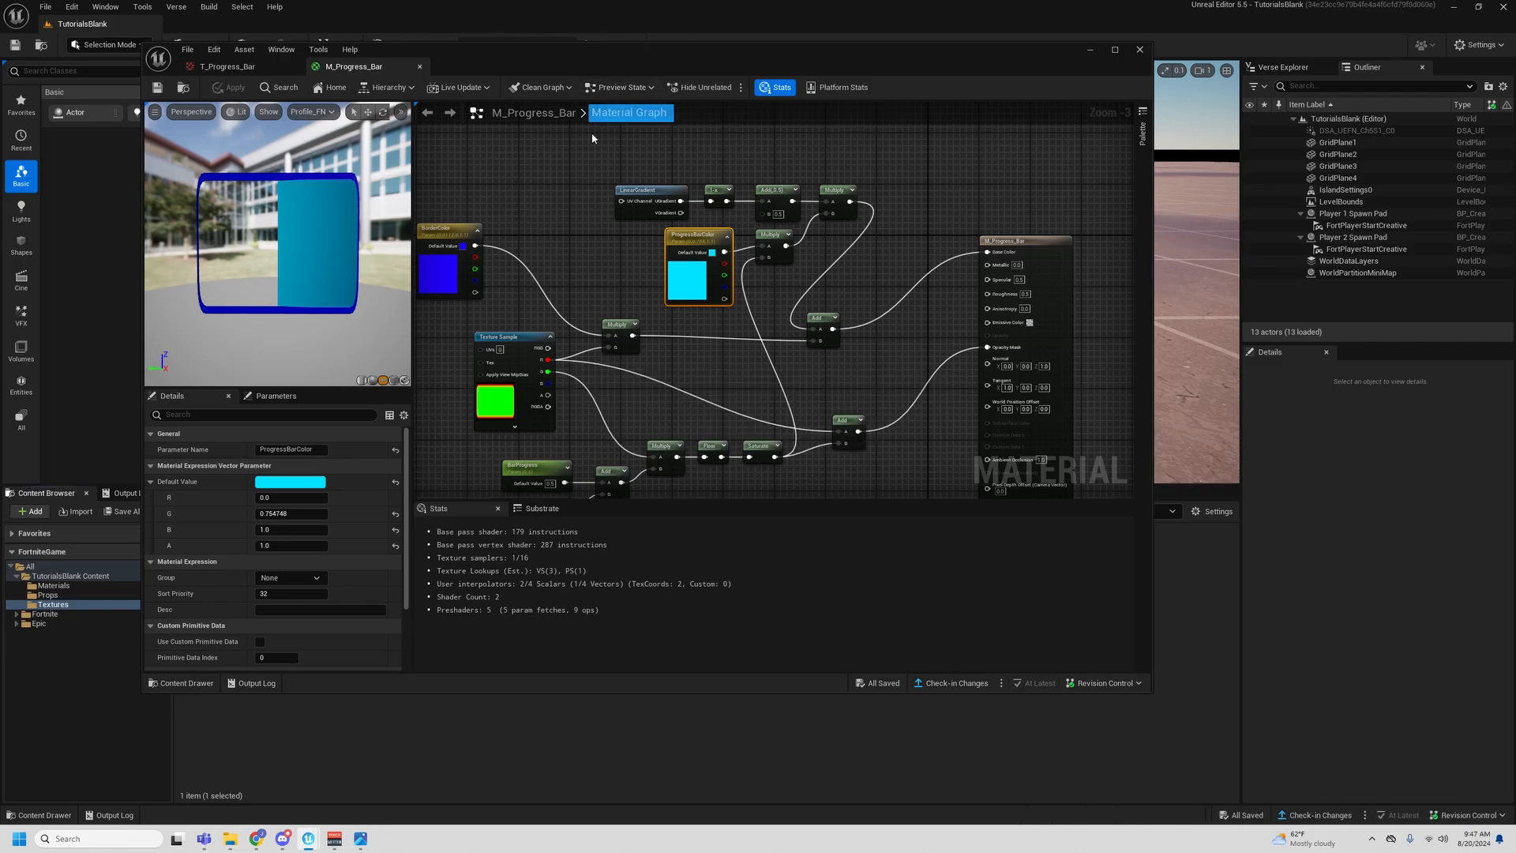
drag(515, 50, 681, 93)
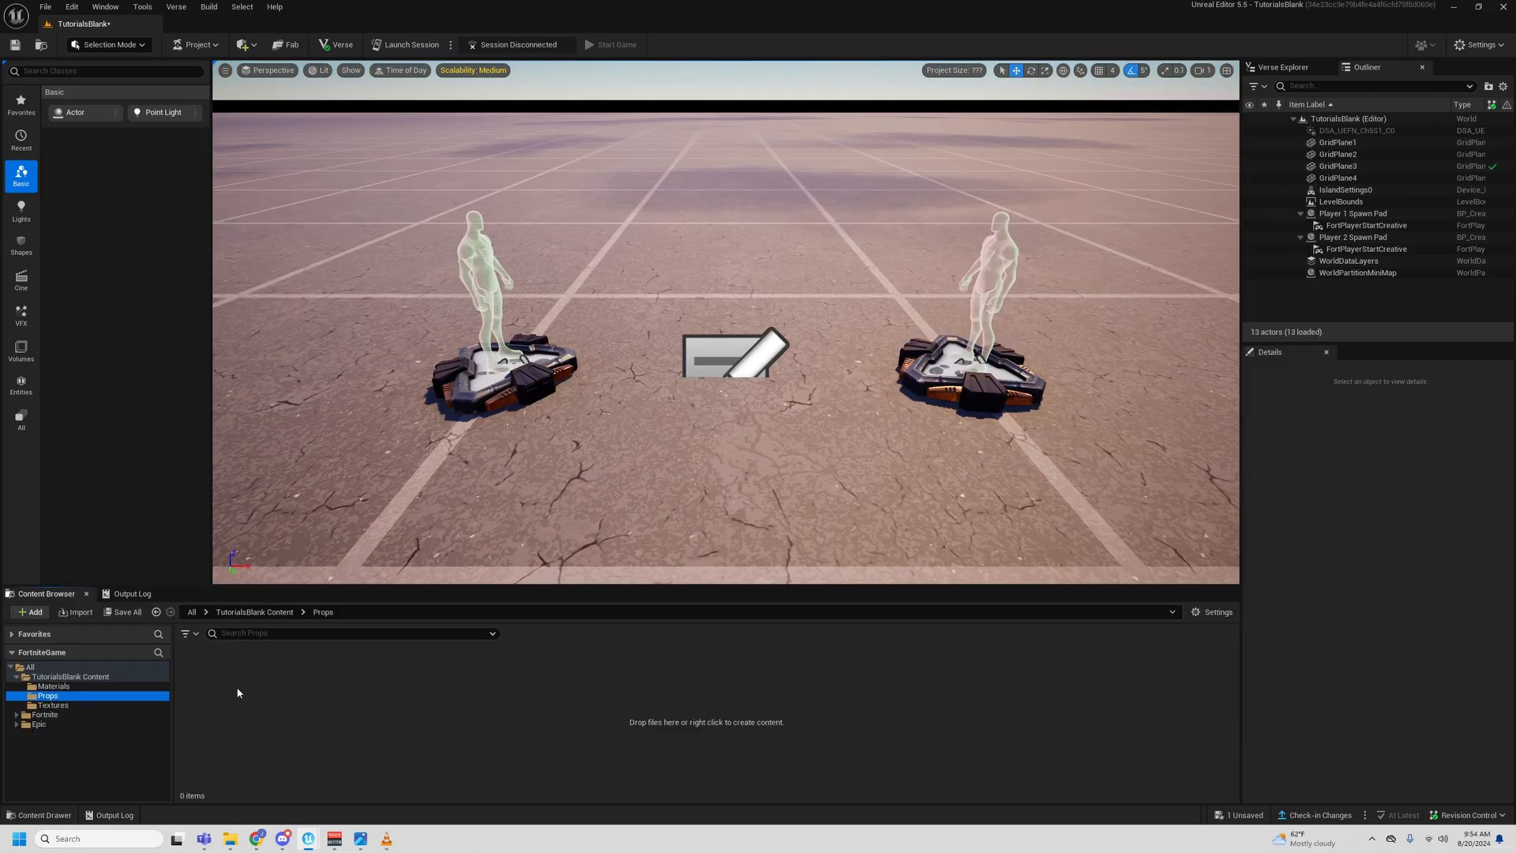
- Create a Building Prop blueprint class named BP_Progress_Bar_Prop in the Props folder and open it for editing
right_click(249, 686)
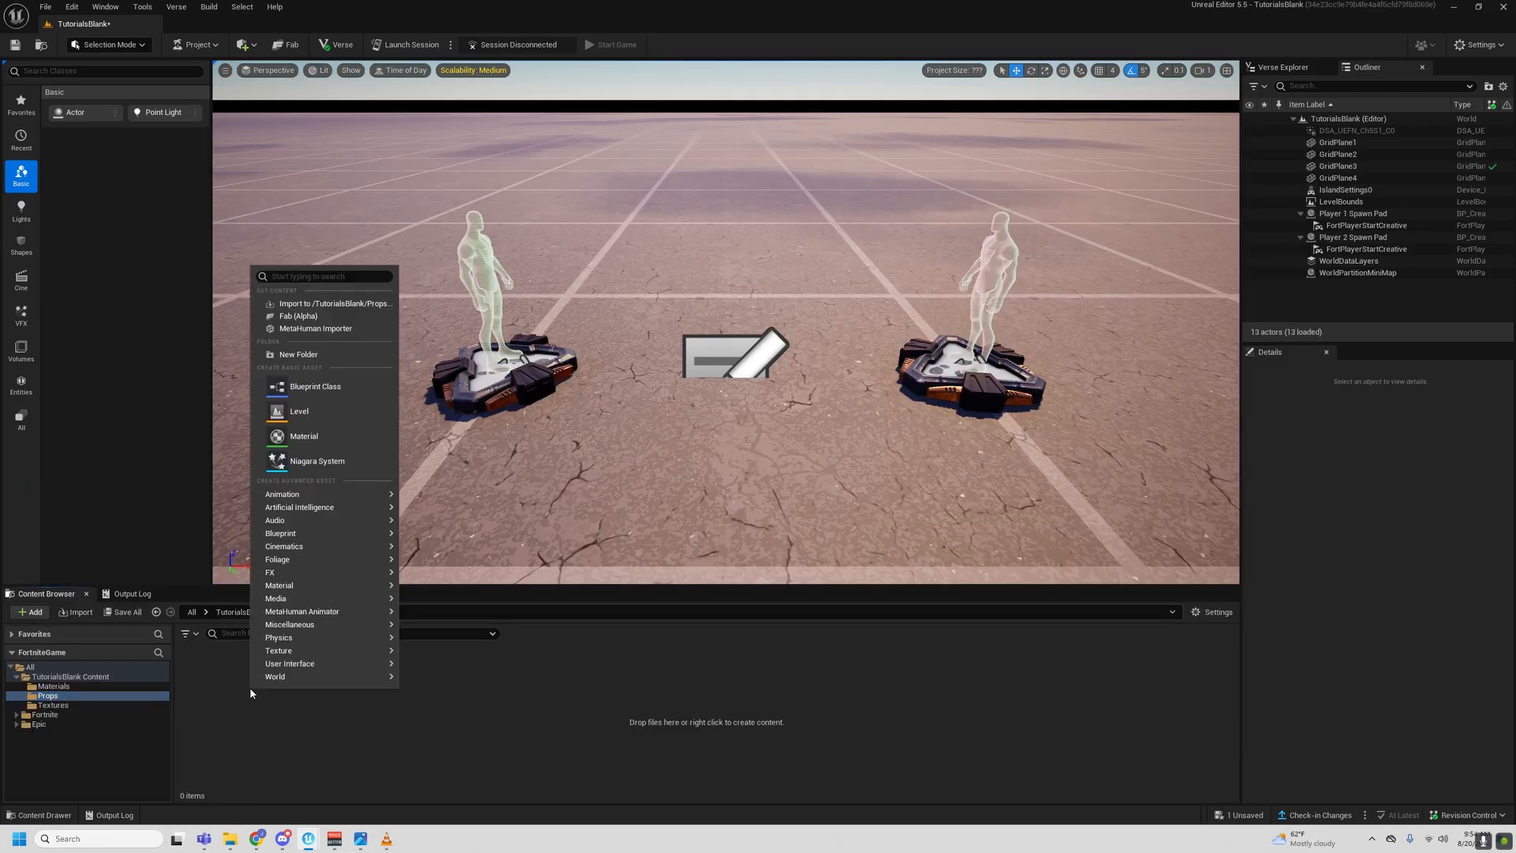
click(333, 390)
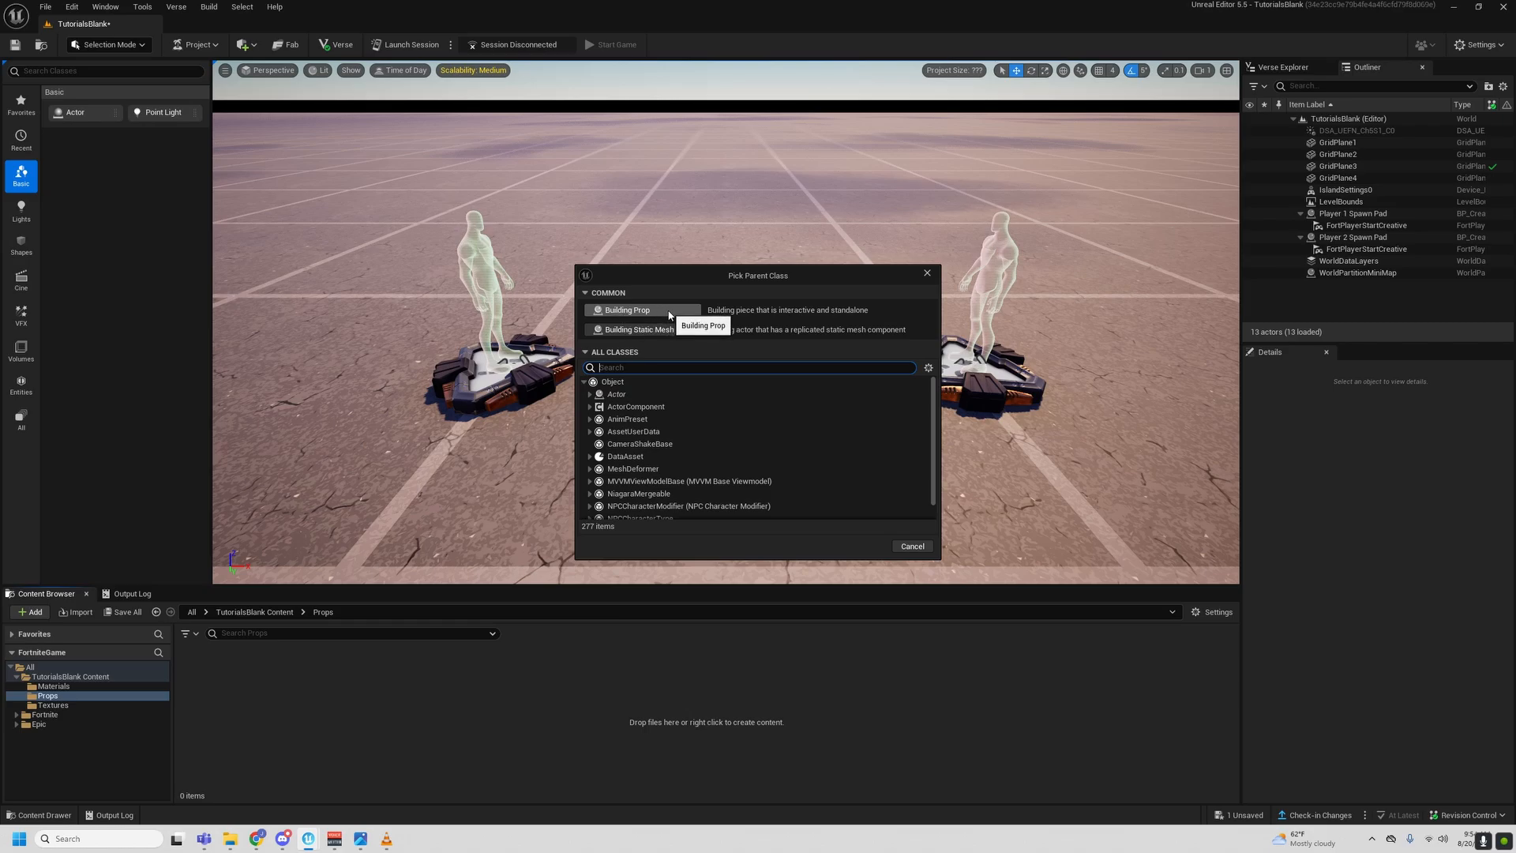
click(648, 311)
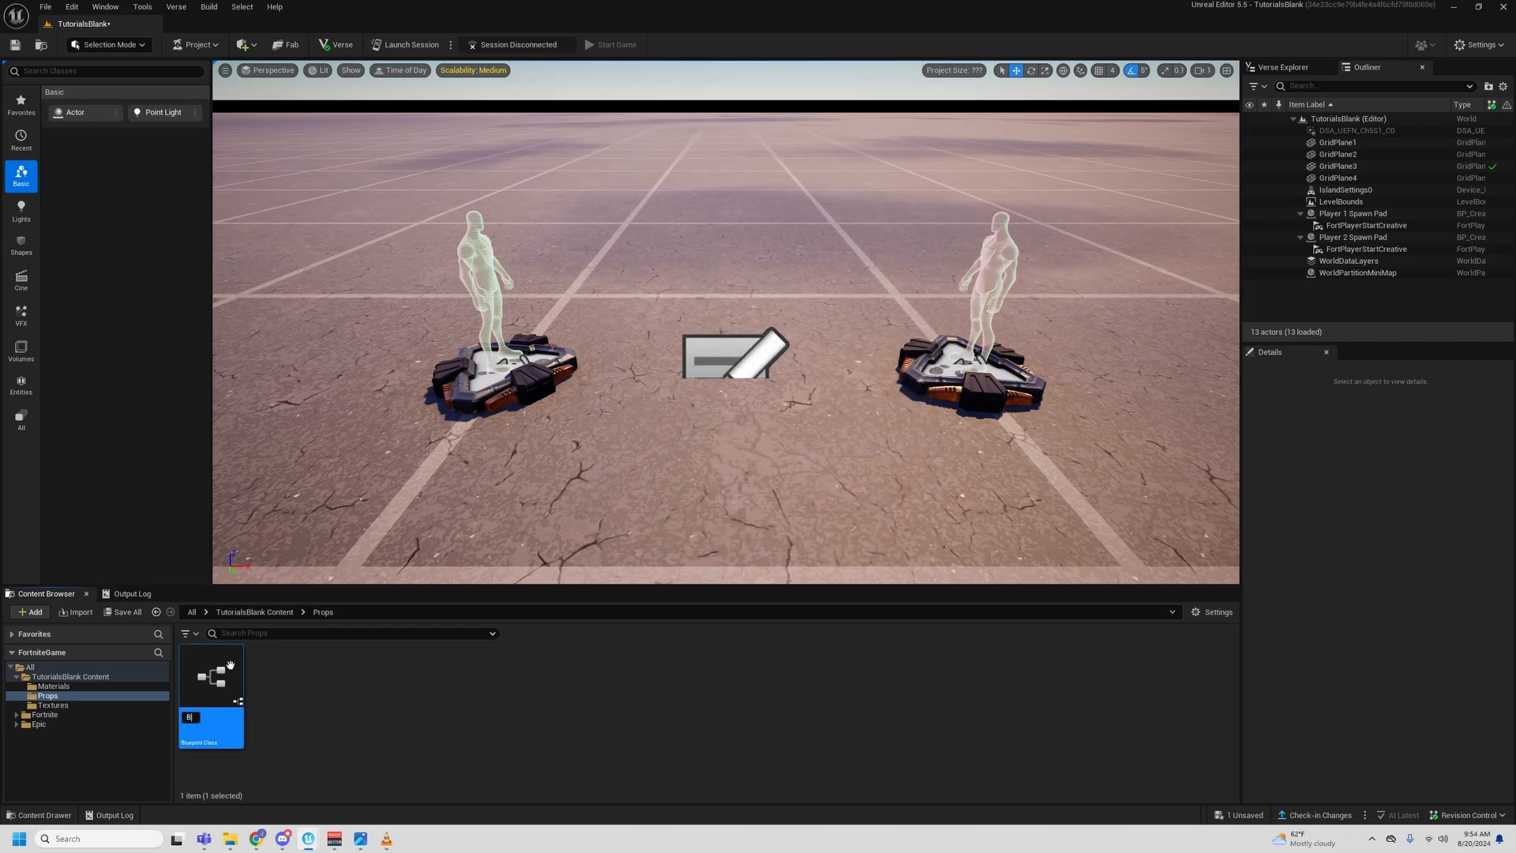
text(BP_)
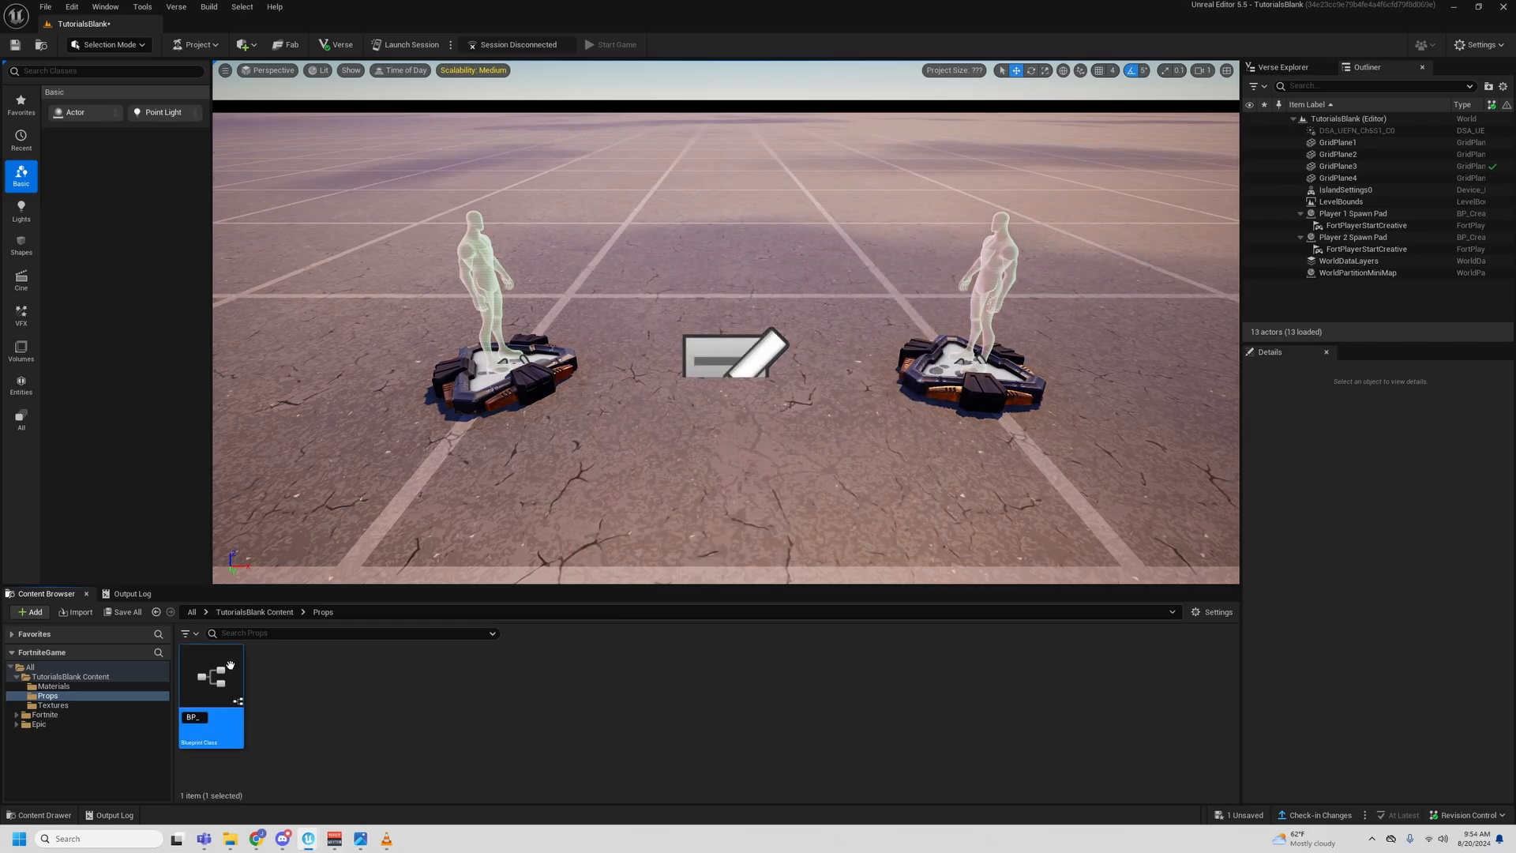
text(Progress_Bar)
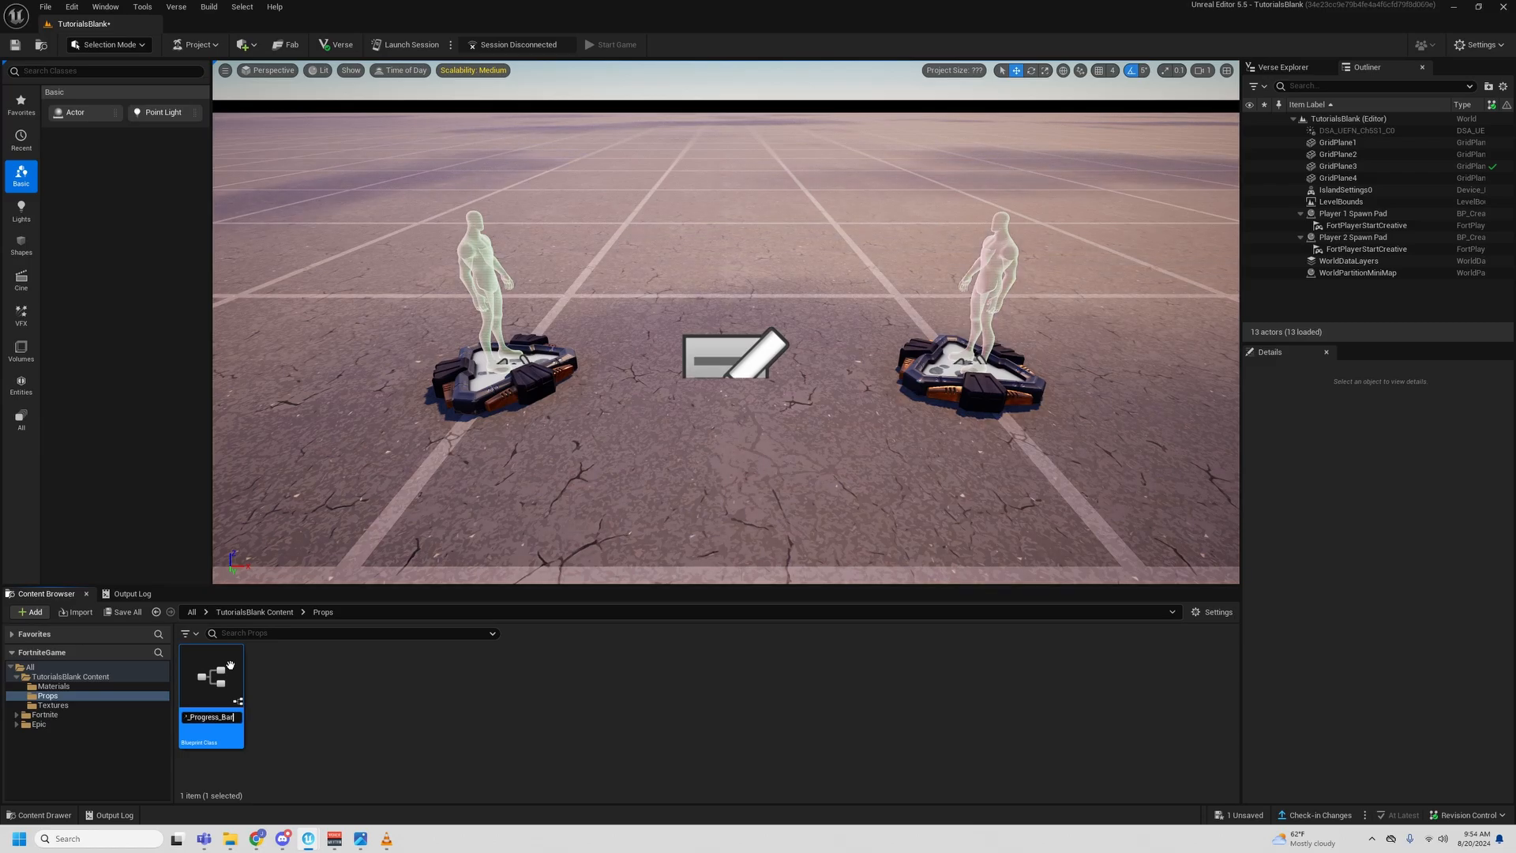
text(_Prop)
key(Return)
double_click(209, 712)
drag(868, 32, 867, 2)
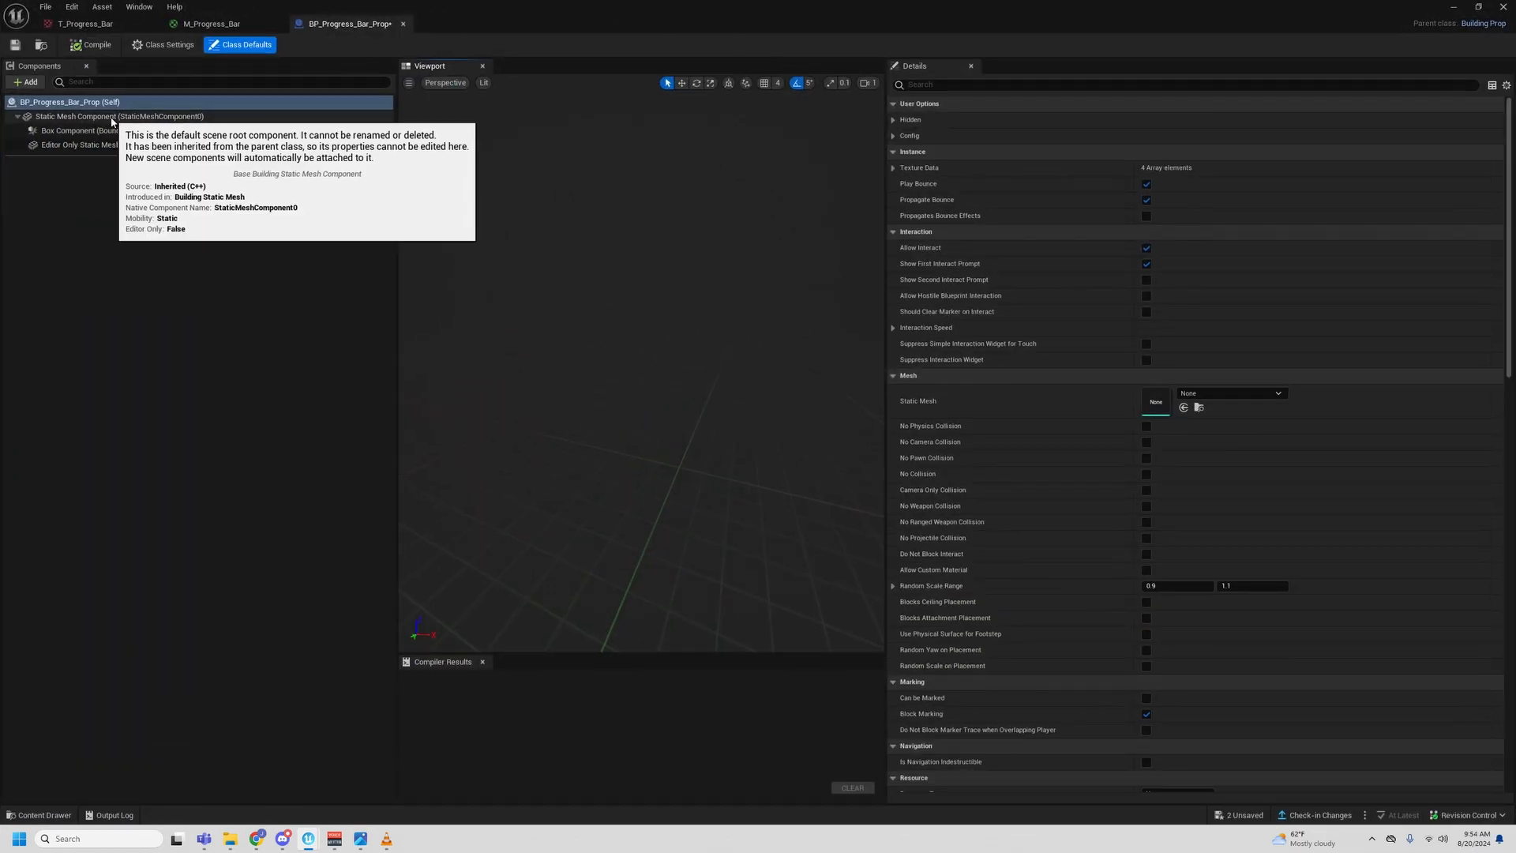
- Assign the Plane static mesh to the blueprint's Static Mesh Component, and compile and save the blueprint
click(75, 117)
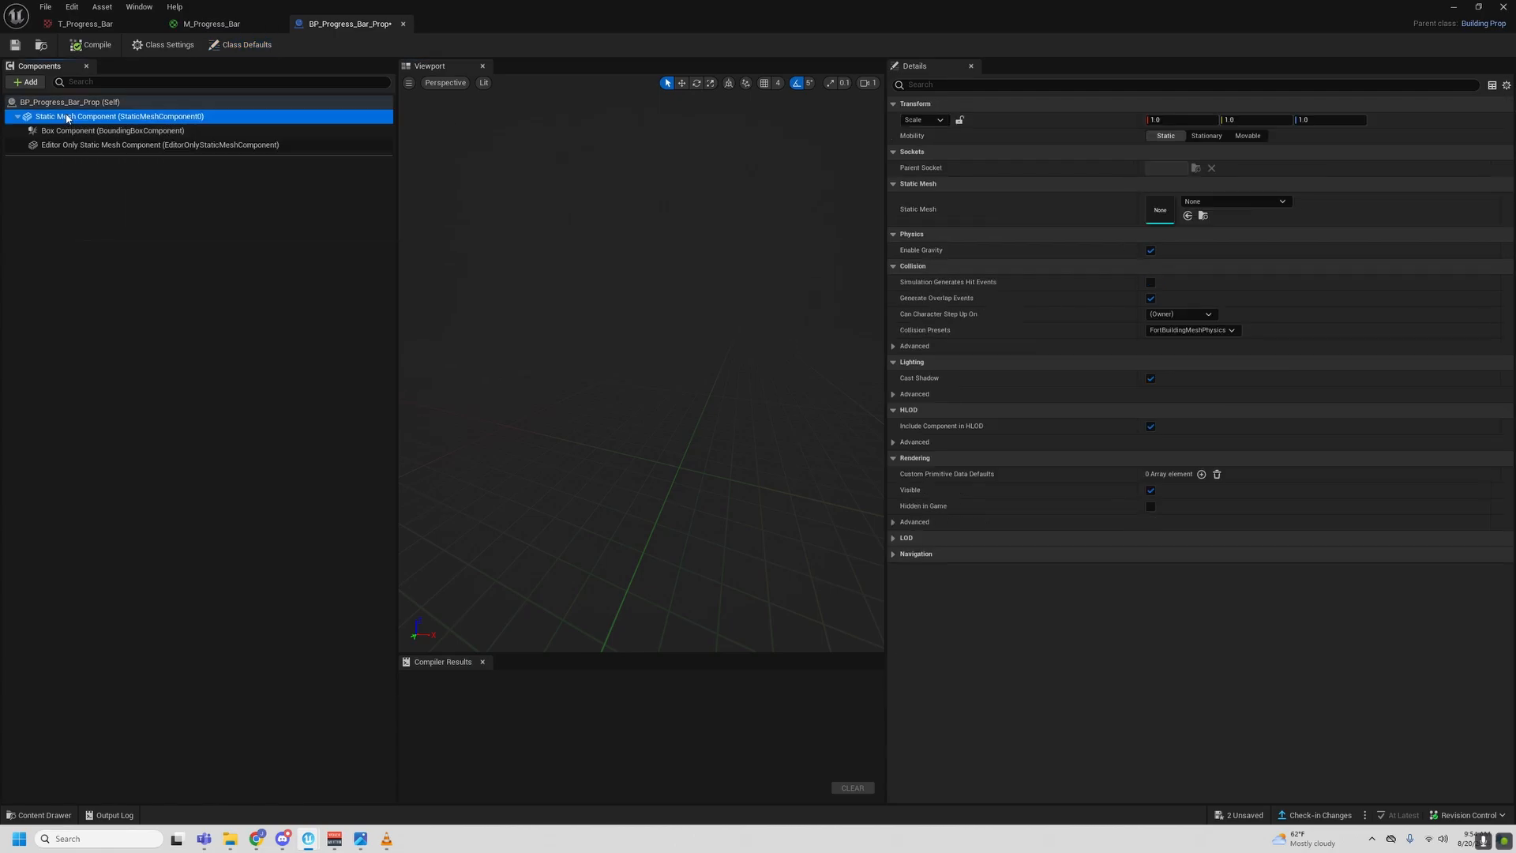
click(1255, 203)
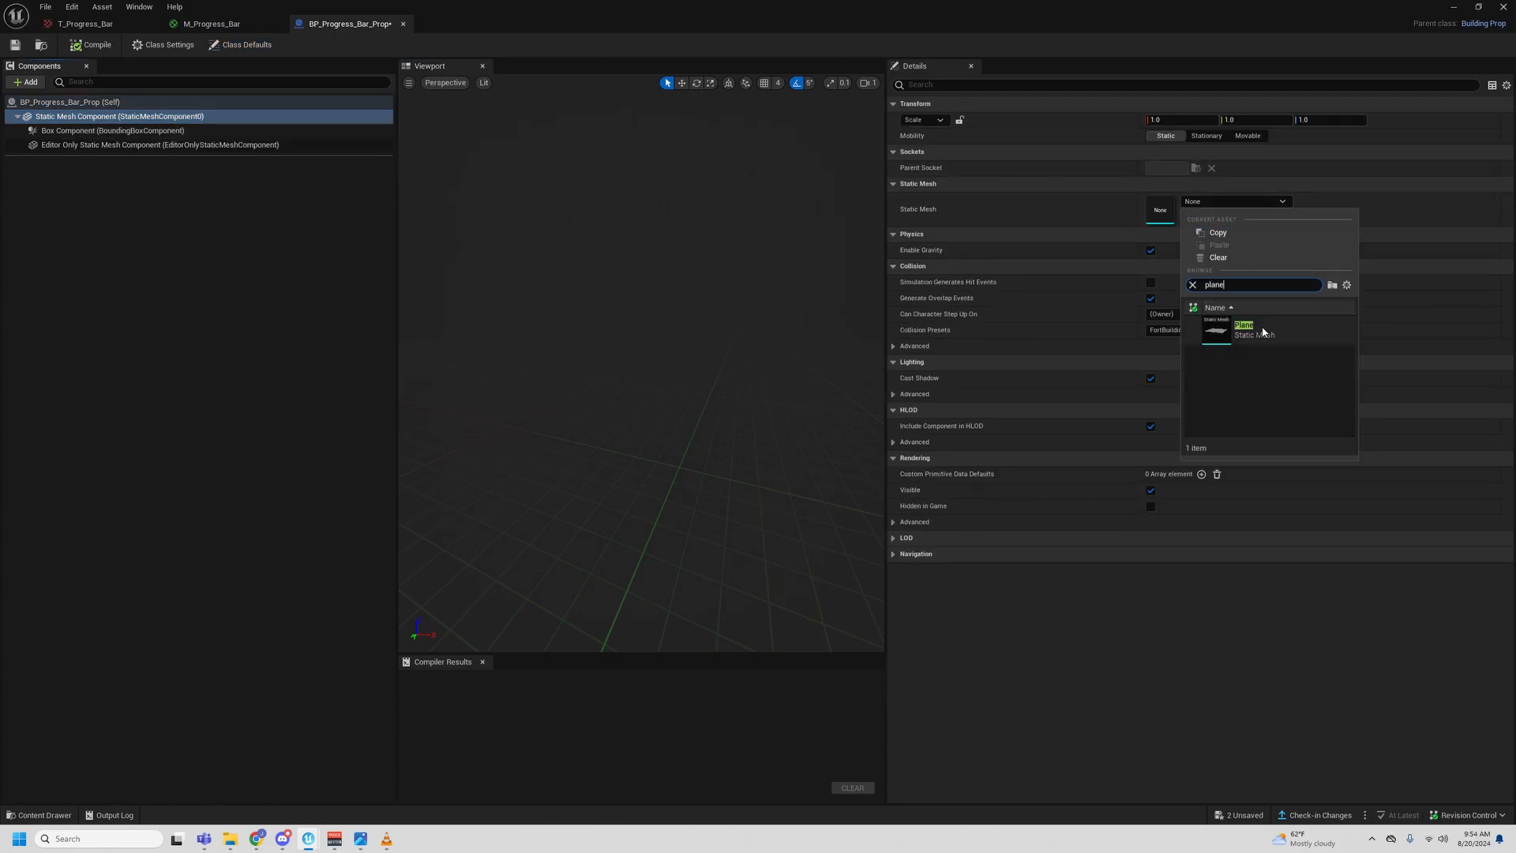
click(1255, 330)
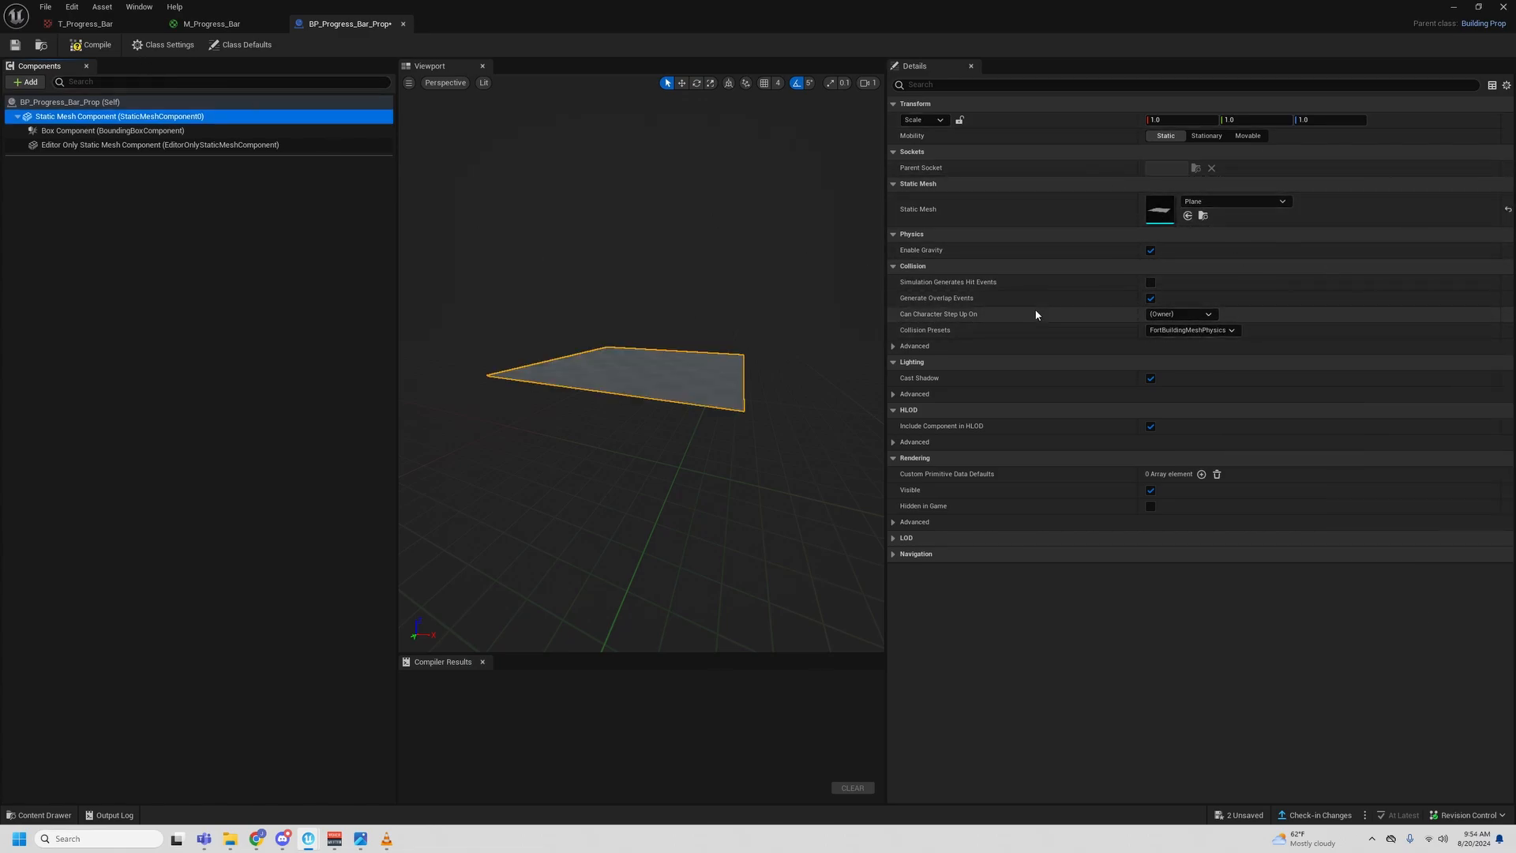
click(88, 49)
click(16, 45)
- Assign the M_Progress_Bar material from the Materials folder to the plane's Element 0, accept the custom material notice, and save and compile
drag(770, 6, 800, 49)
click(67, 686)
drag(211, 680, 1078, 303)
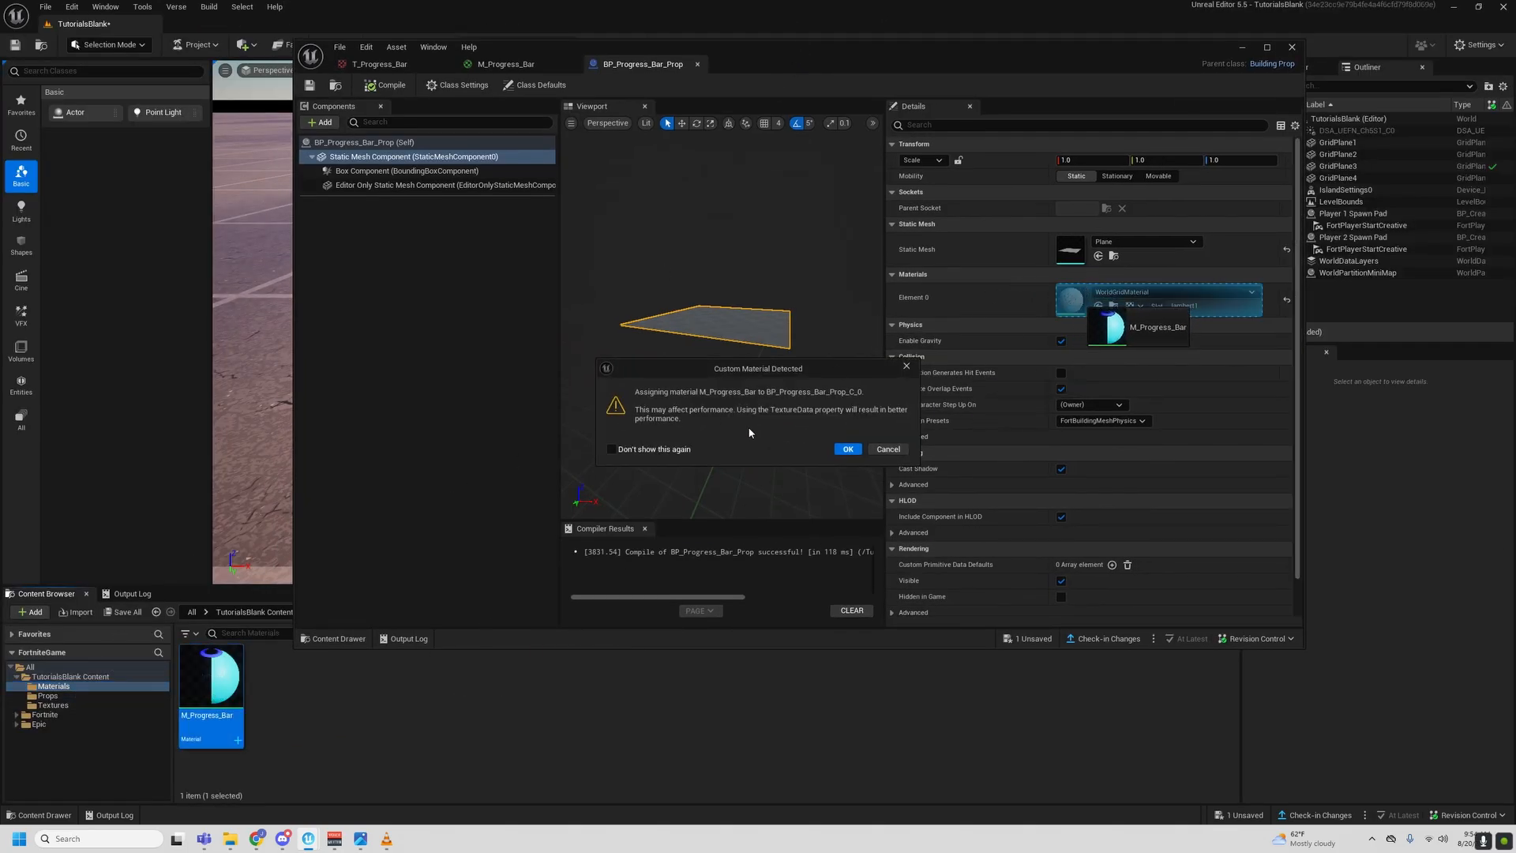
click(847, 449)
click(310, 85)
click(383, 85)
- Set the Static Mesh Component's X scale to 4 and save the blueprint
alt+drag(836, 264, 864, 363)
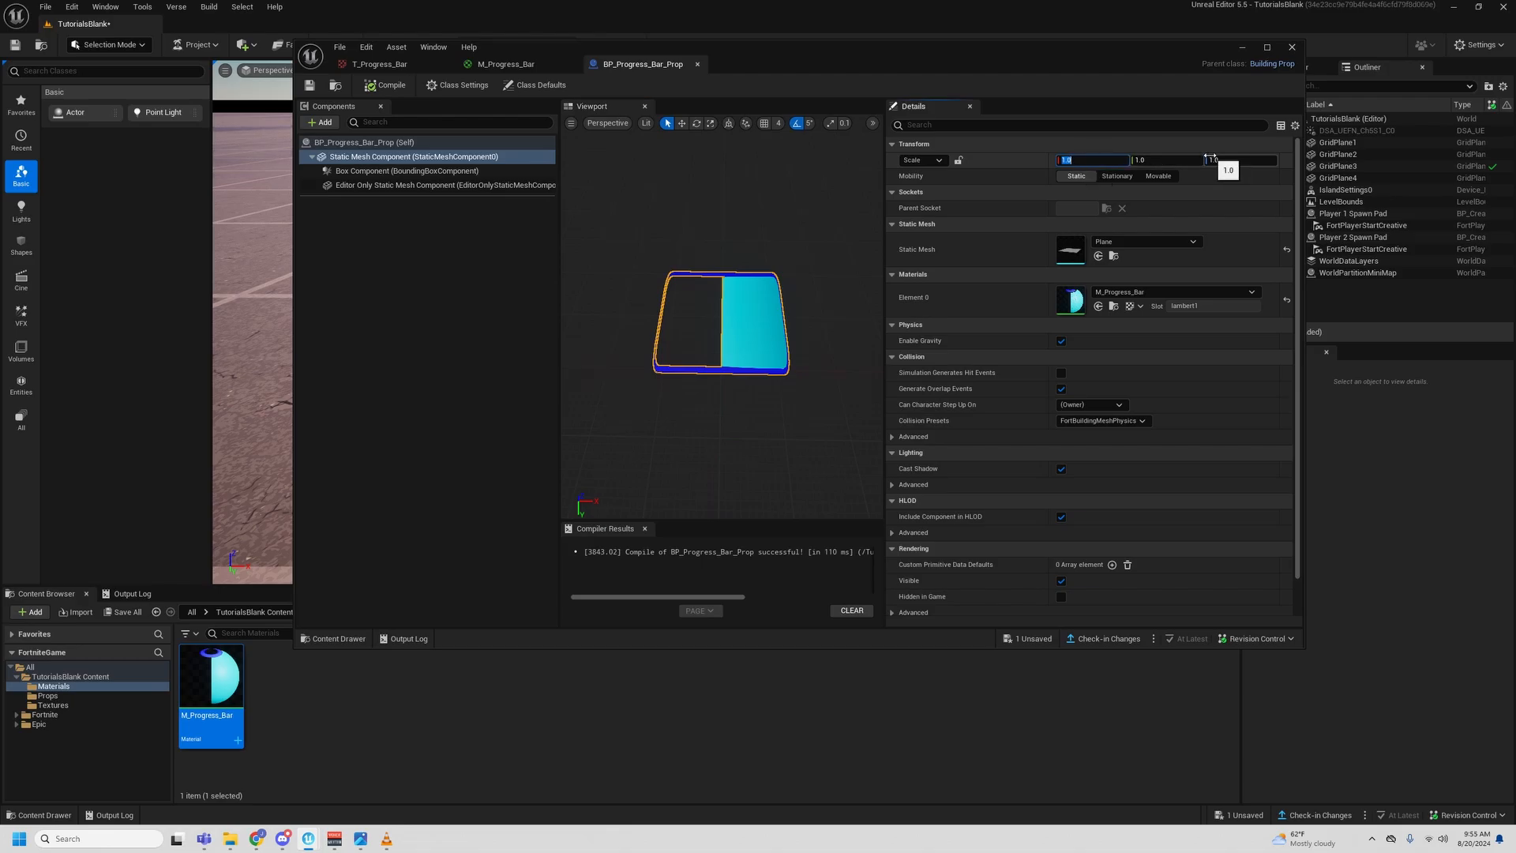
text(4)
key(Return)
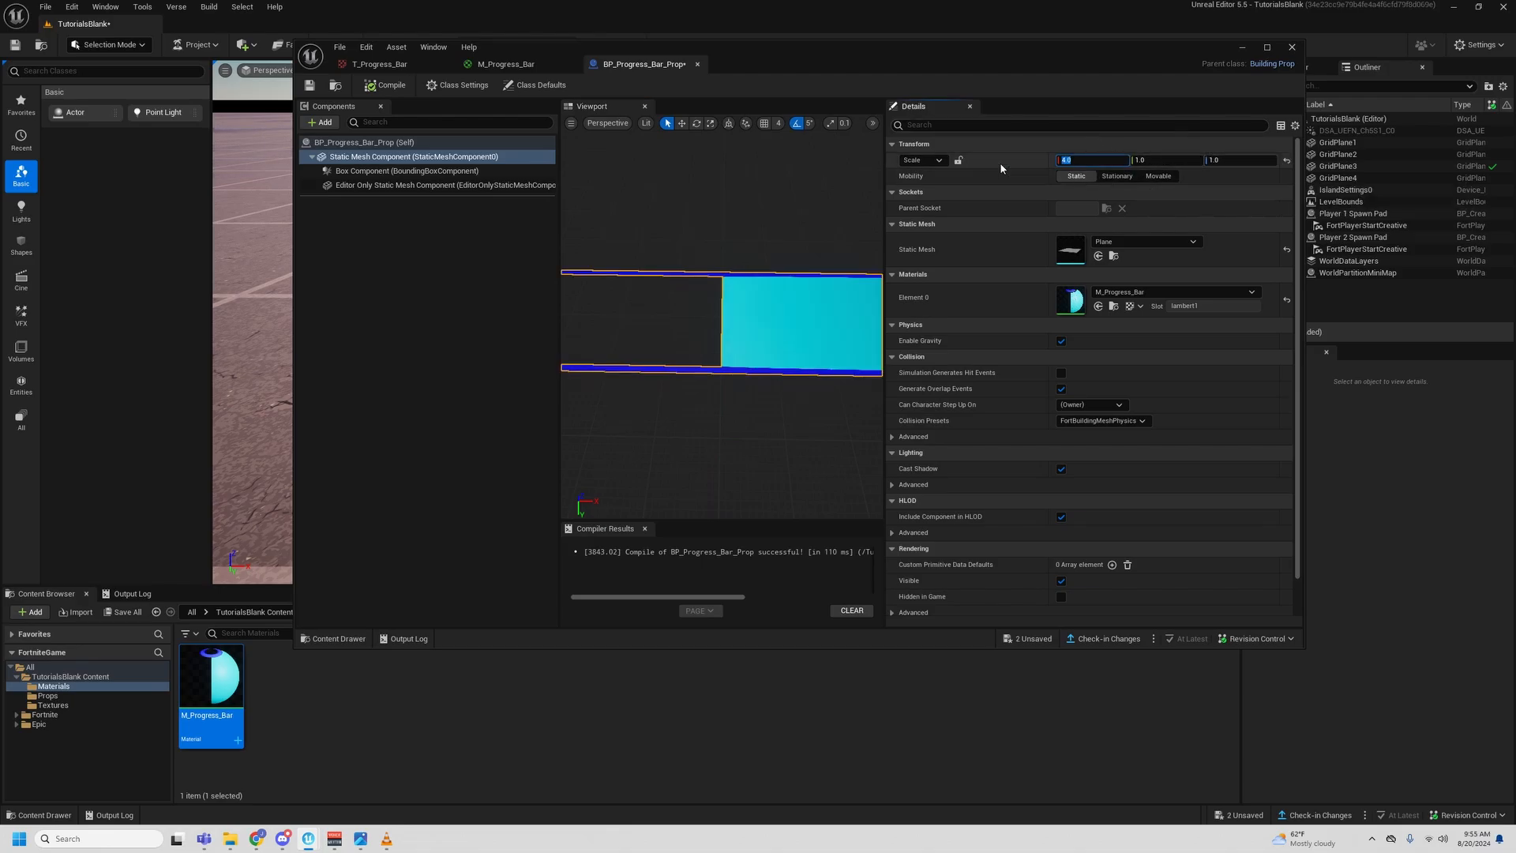
scroll(694, 310, down, 3)
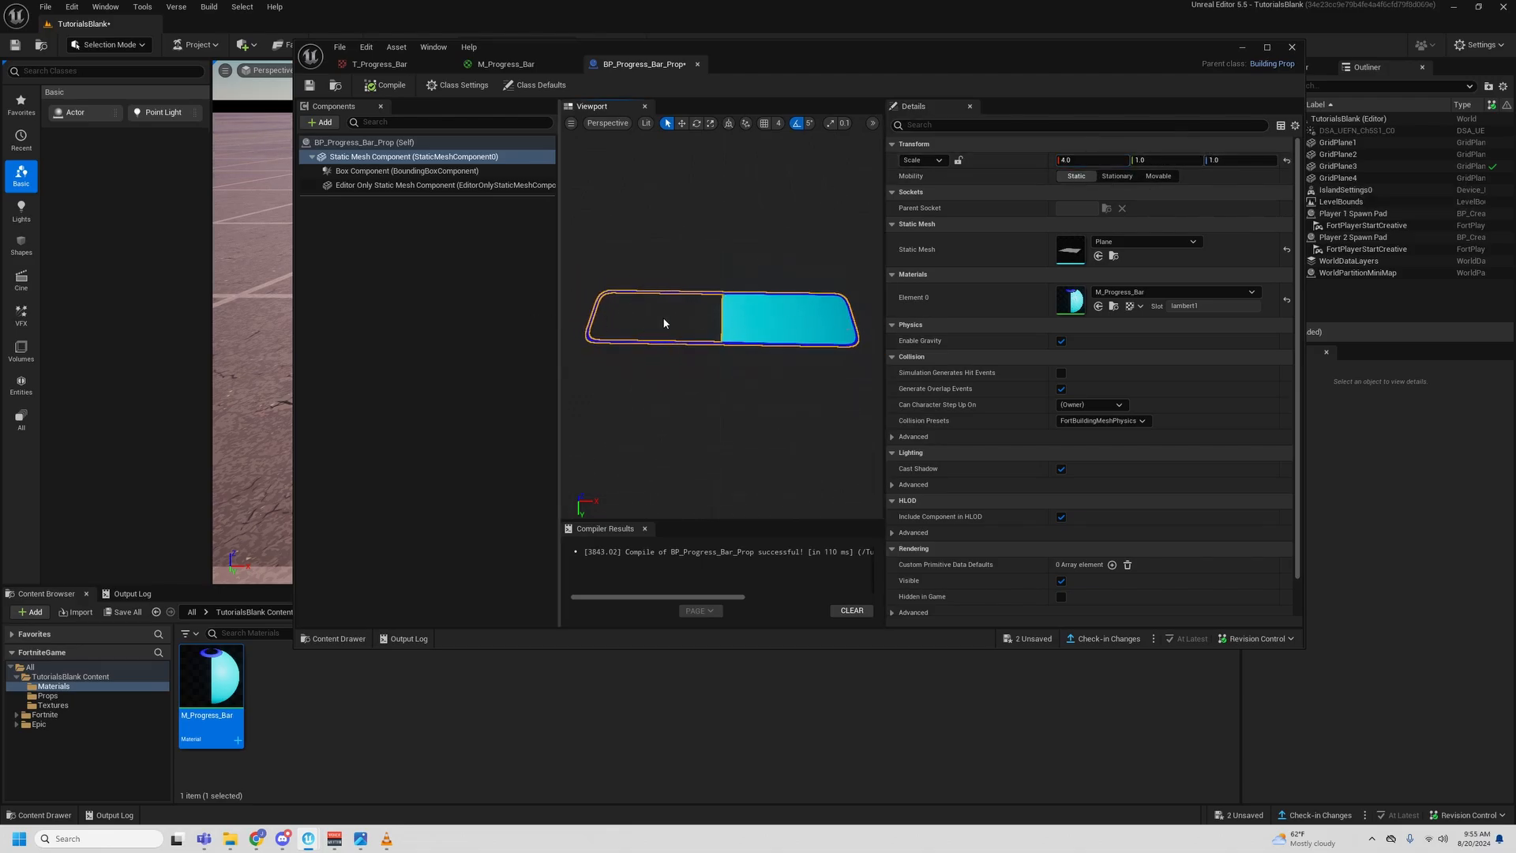
mouse_move(754, 290)
alt+mouse_down()
mouse_move(741, 303)
mouse_move(754, 309)
alt+mouse_up()
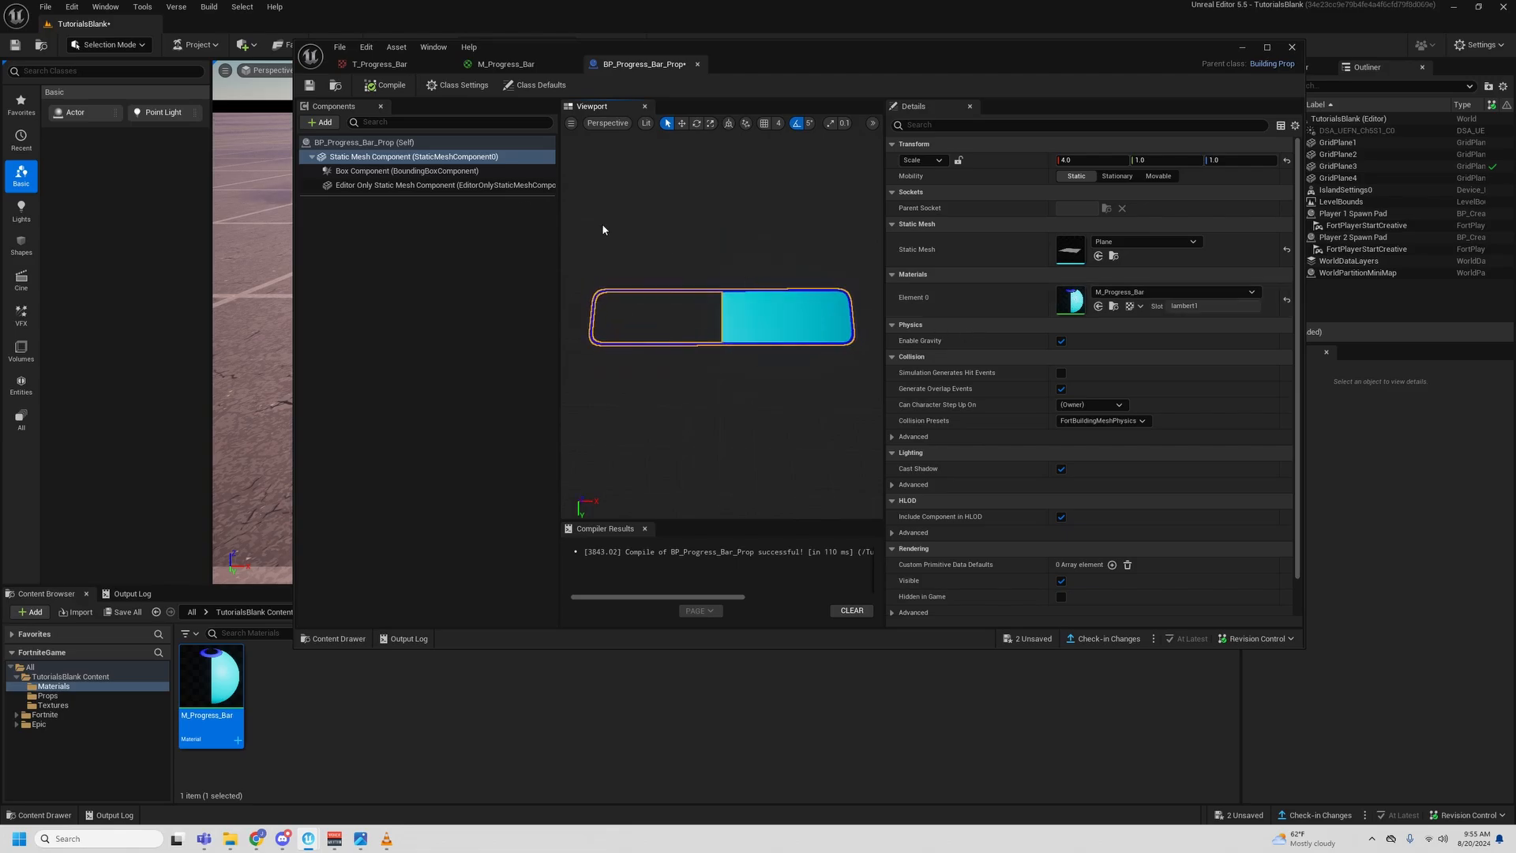
click(312, 91)
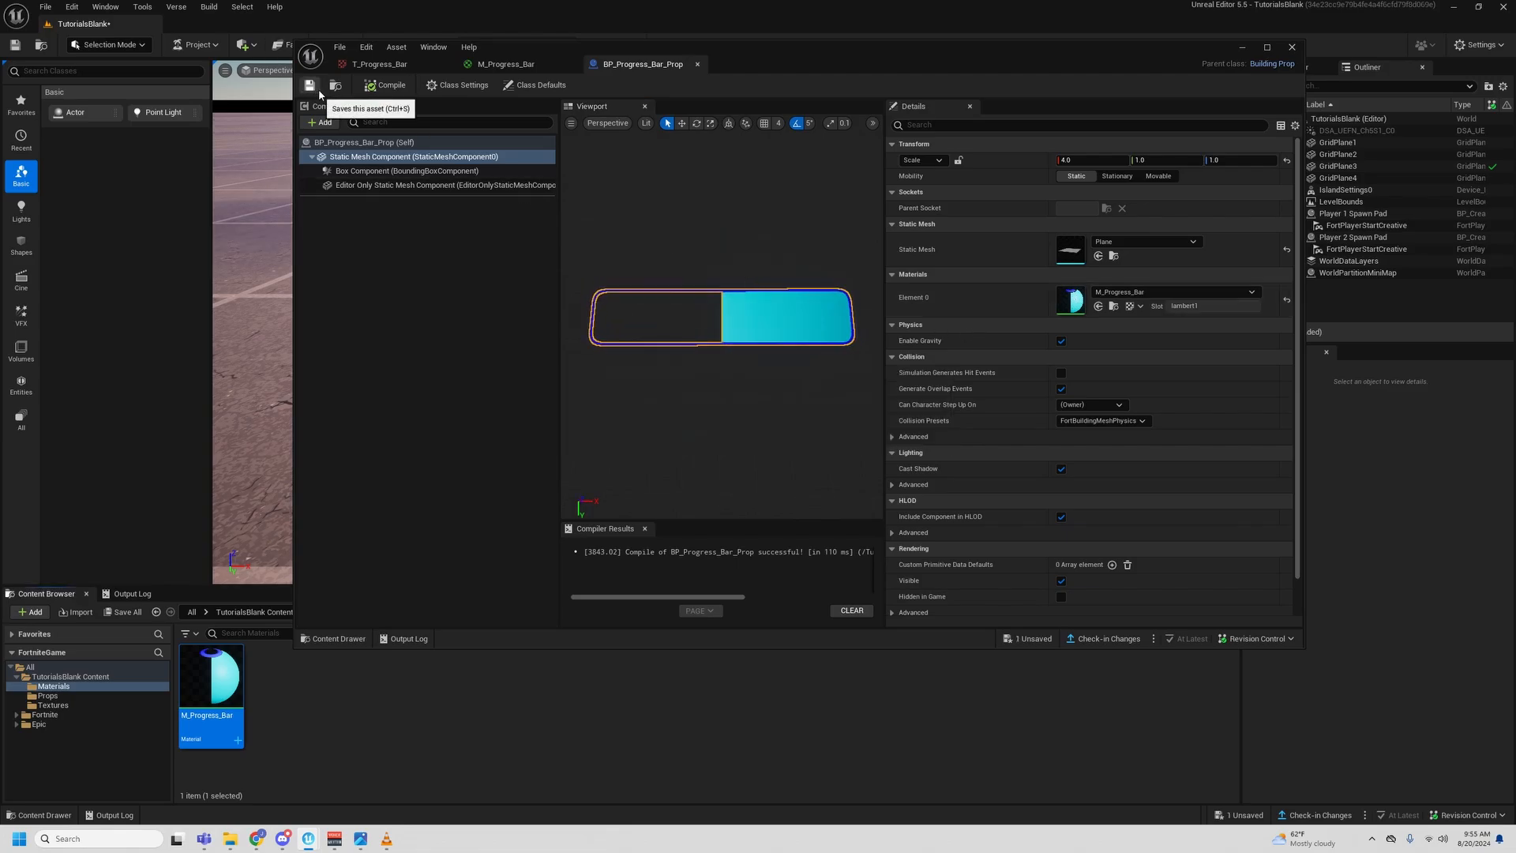
- Place BP_Progress_Bar_Prop from the Props folder into the level between the two player spawn pads
drag(811, 53, 0, 347)
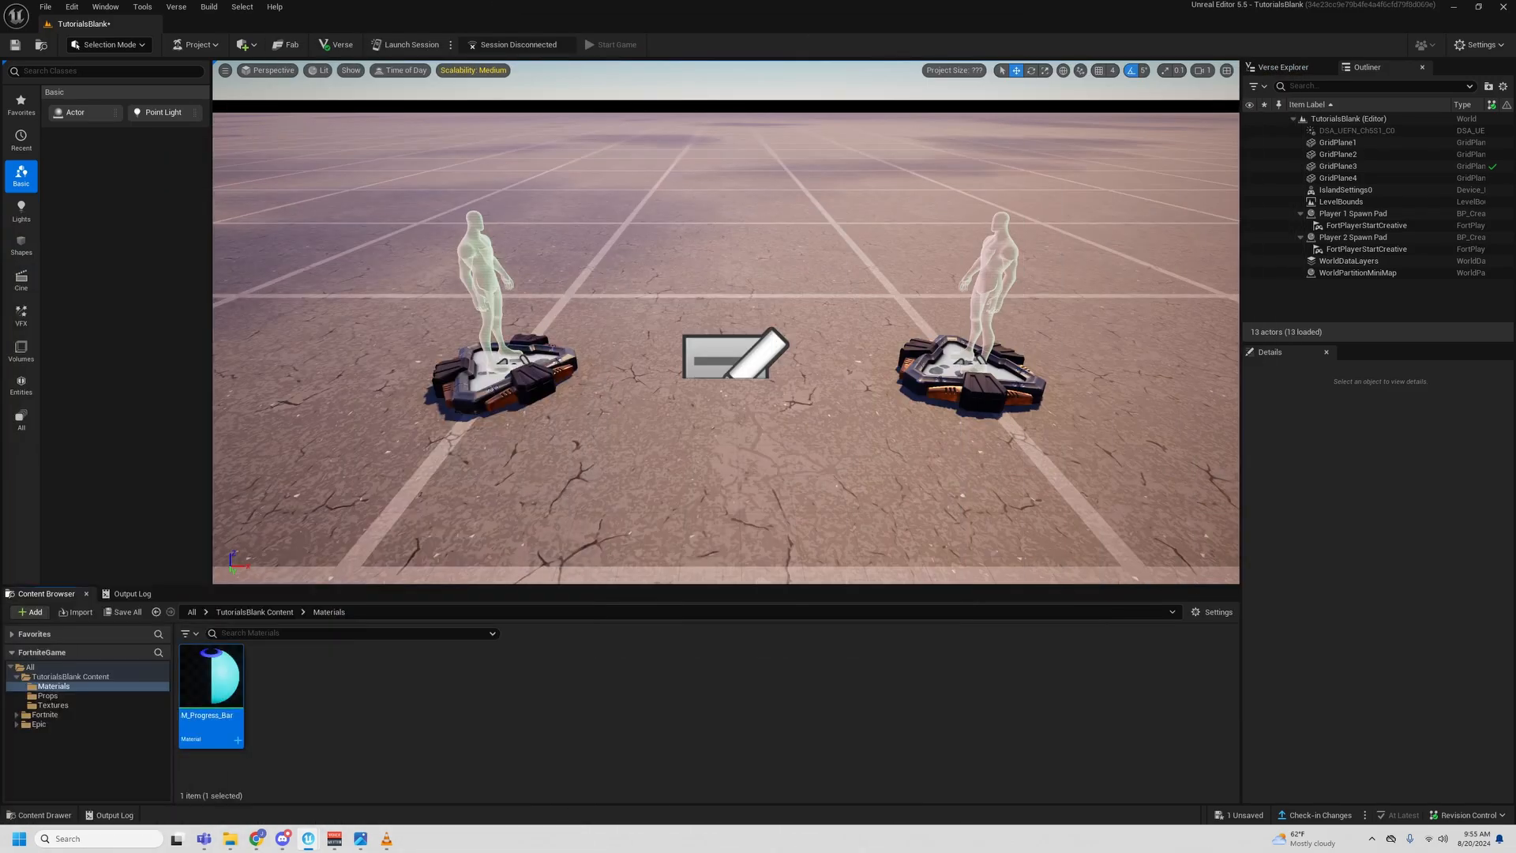
click(47, 695)
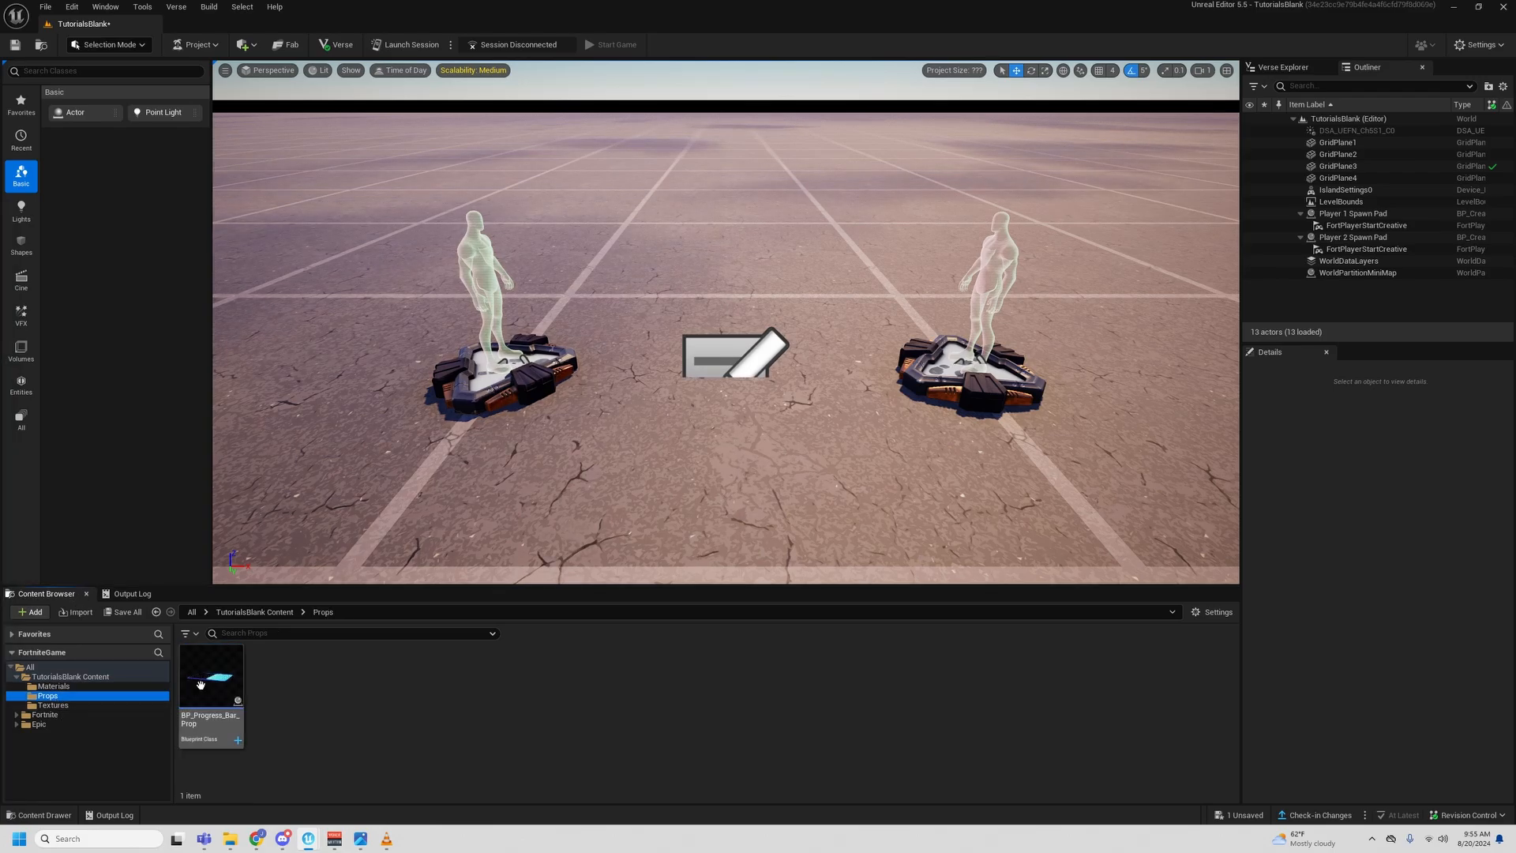
drag(210, 680, 734, 203)
right_drag(588, 199, 626, 197)
- Rotate the placed Progress Bar prop about 90° around X so it stands upright, and centre it between the spawn pads
key(e)
drag(756, 273, 547, 280)
key(w)
drag(520, 230, 574, 240)
alt+drag(797, 294, 753, 295)
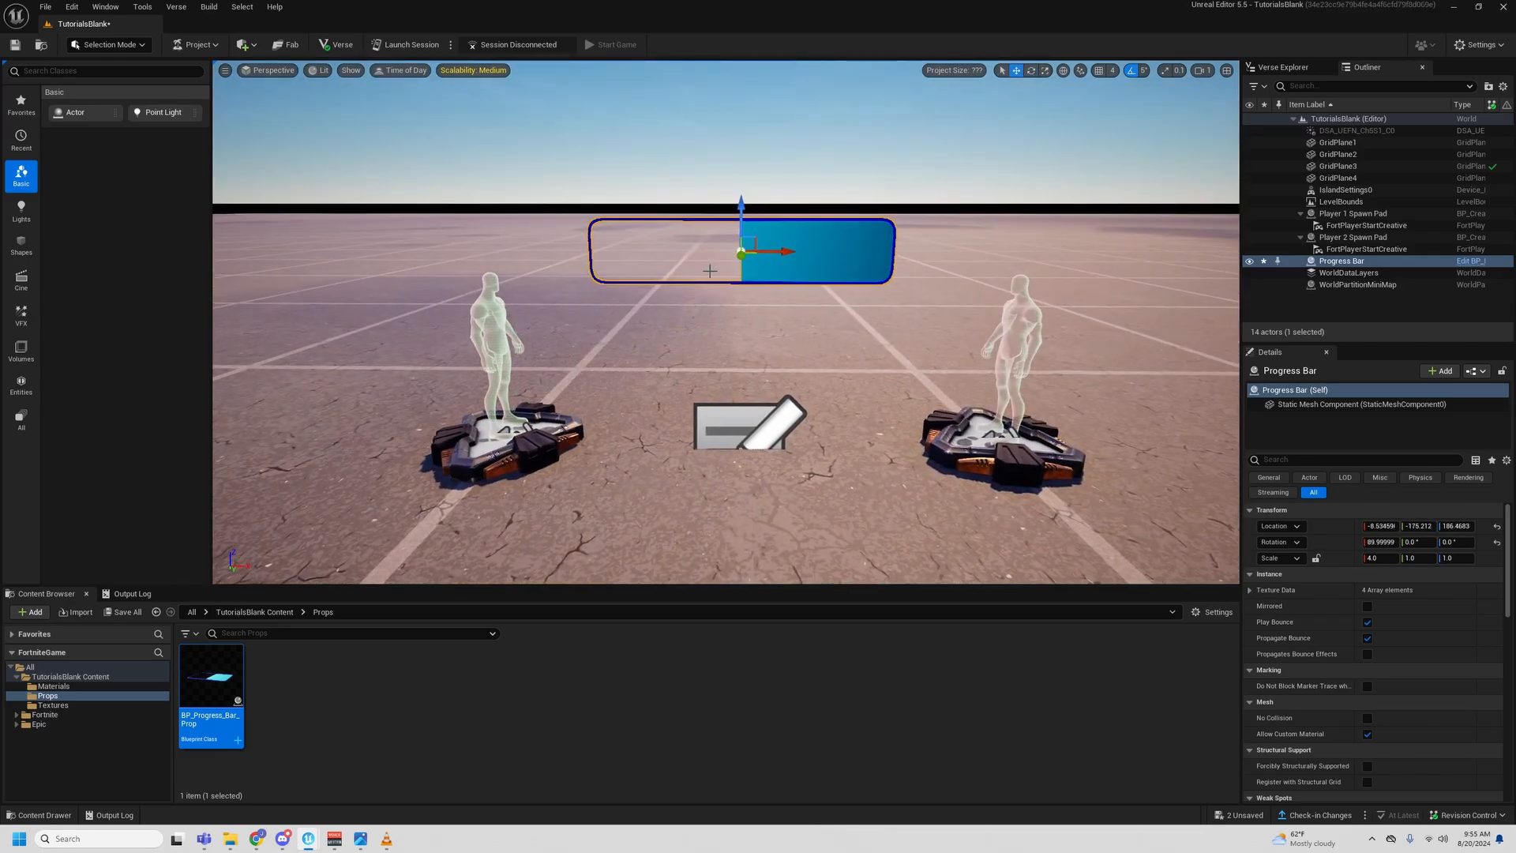
key(f)
scroll(783, 306, down, 3)
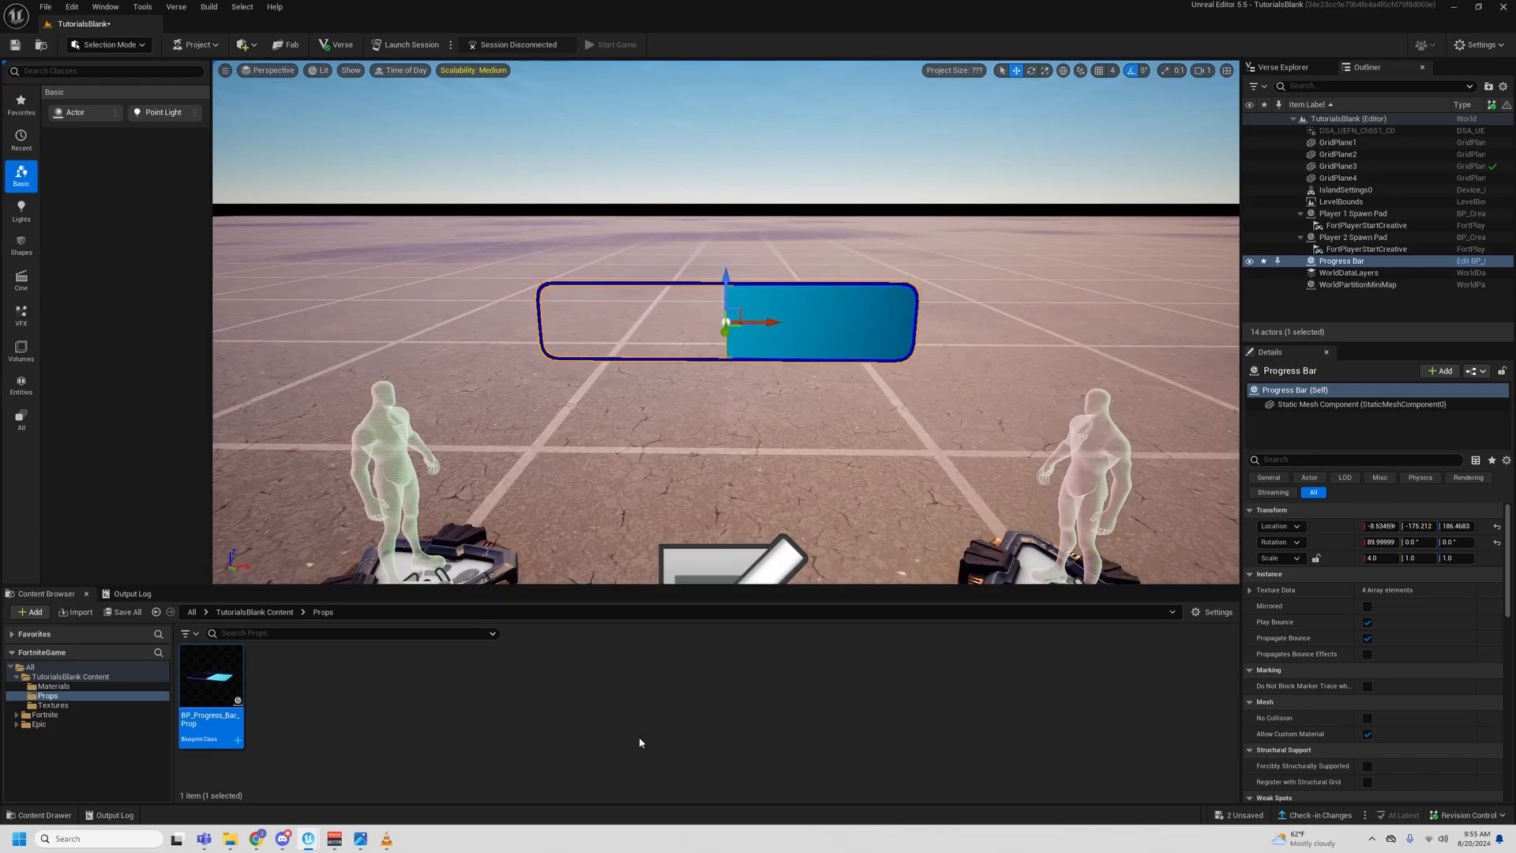
- Open the M_Progress_Bar material beneath the level's progress bar and select its BarProgress parameter node
click(53, 686)
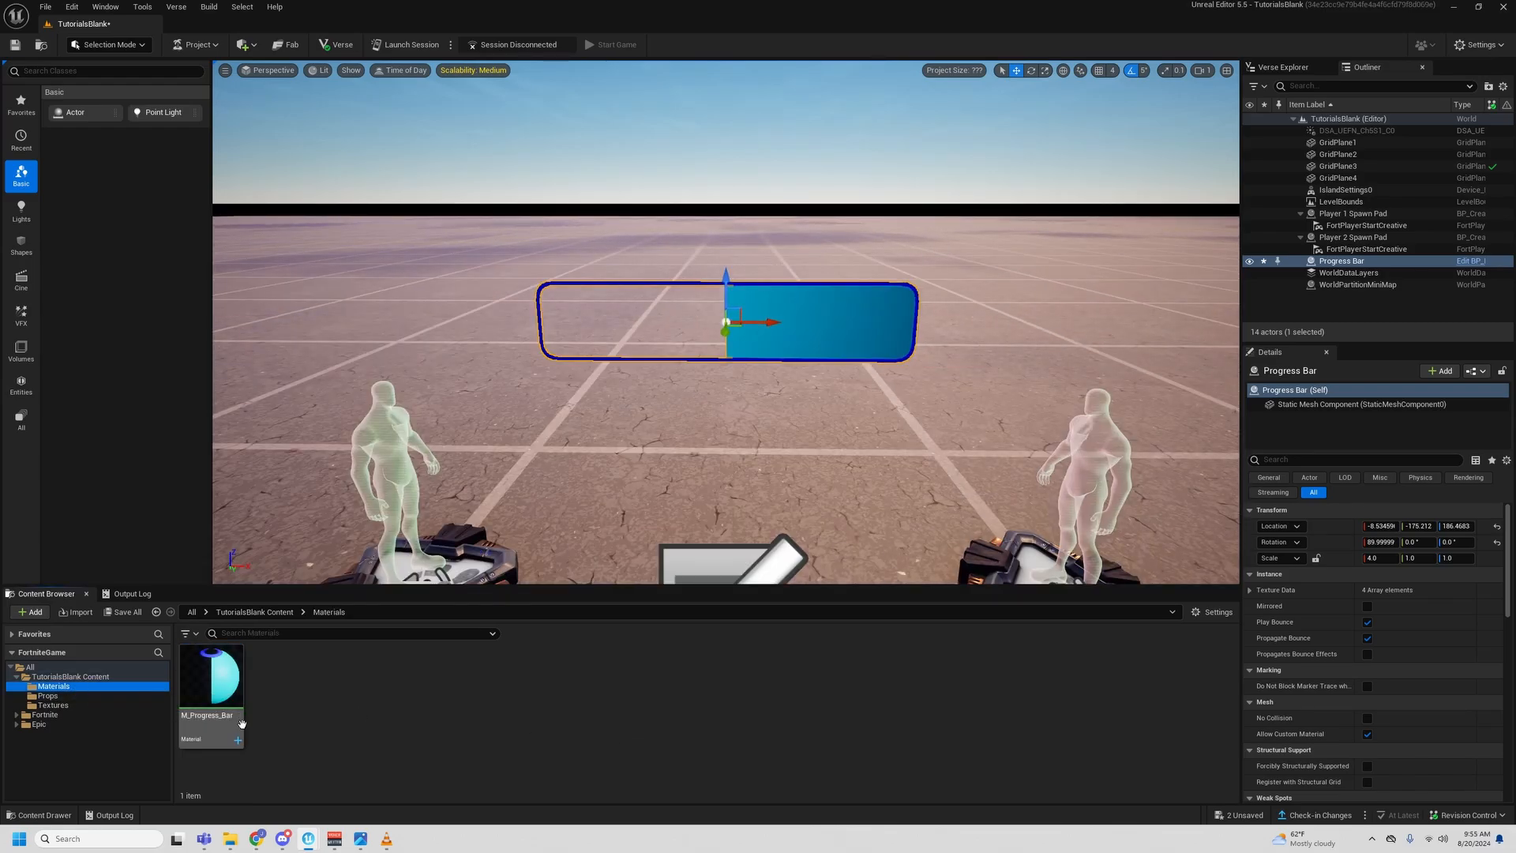
click(241, 724)
drag(0, 289, 892, 401)
right_drag(892, 632, 922, 512)
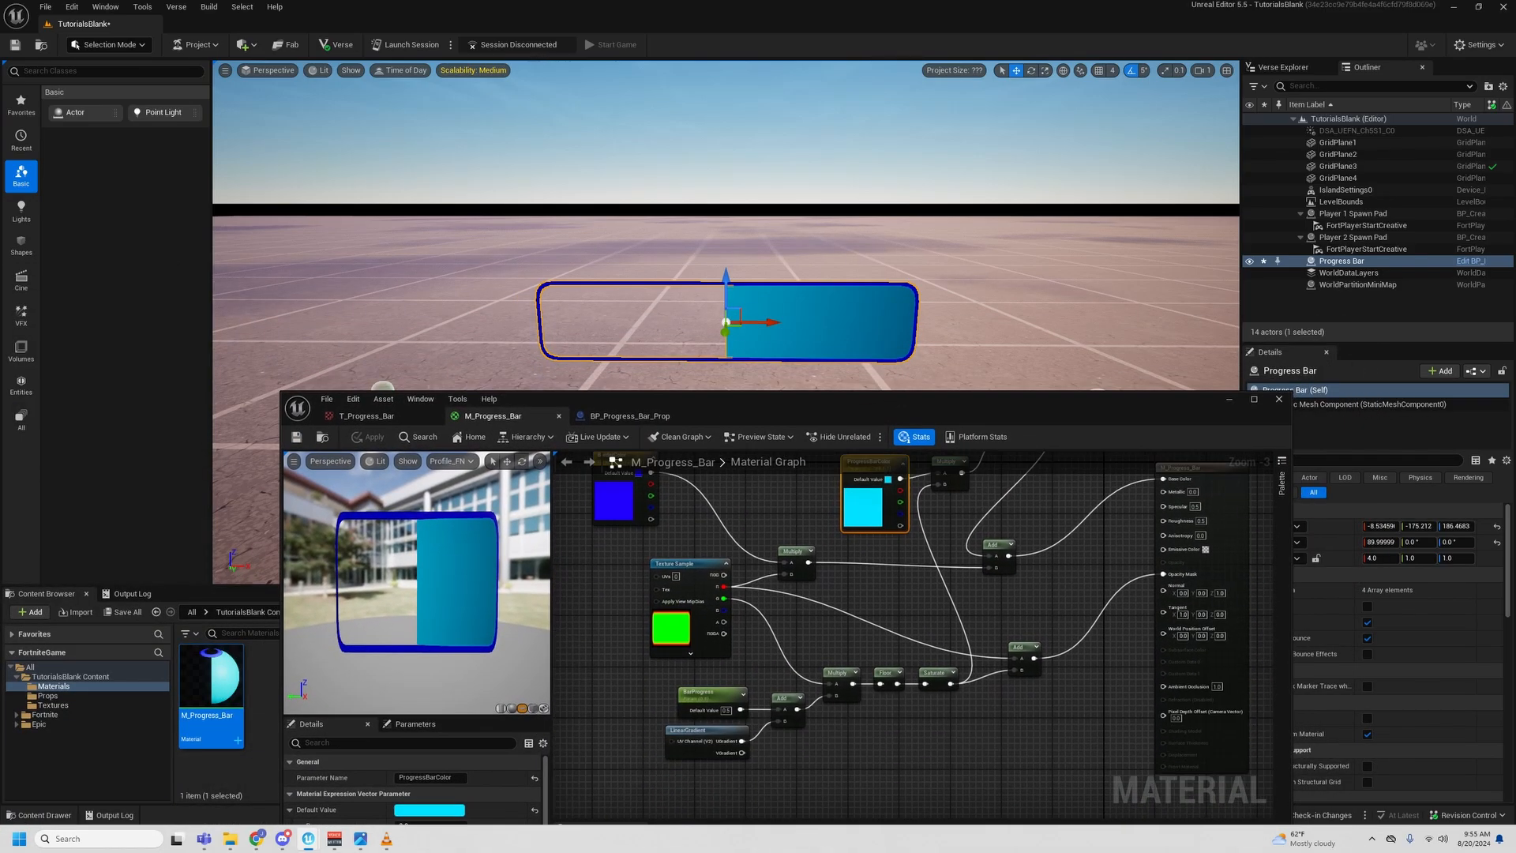
scroll(807, 608, up, 3)
click(778, 654)
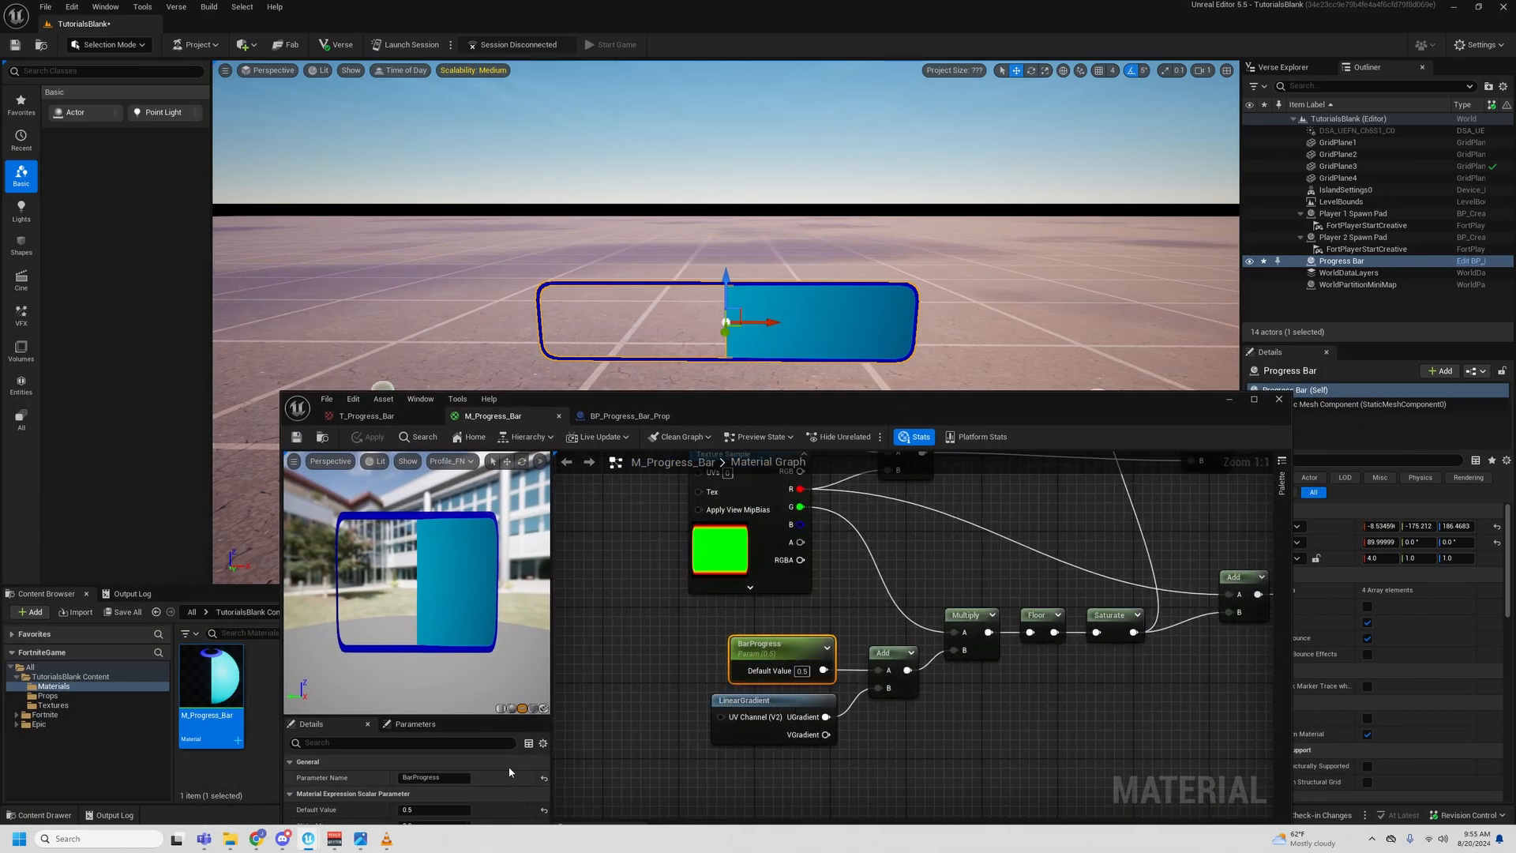
- Test BarProgress default values of 0.8, 1 and 0 on the placed bar, and return the default to 0.5
mouse_move(461, 811)
mouse_down()
mouse_move(404, 812)
mouse_move(482, 812)
mouse_move(413, 811)
mouse_move(460, 810)
mouse_up()
click(461, 809)
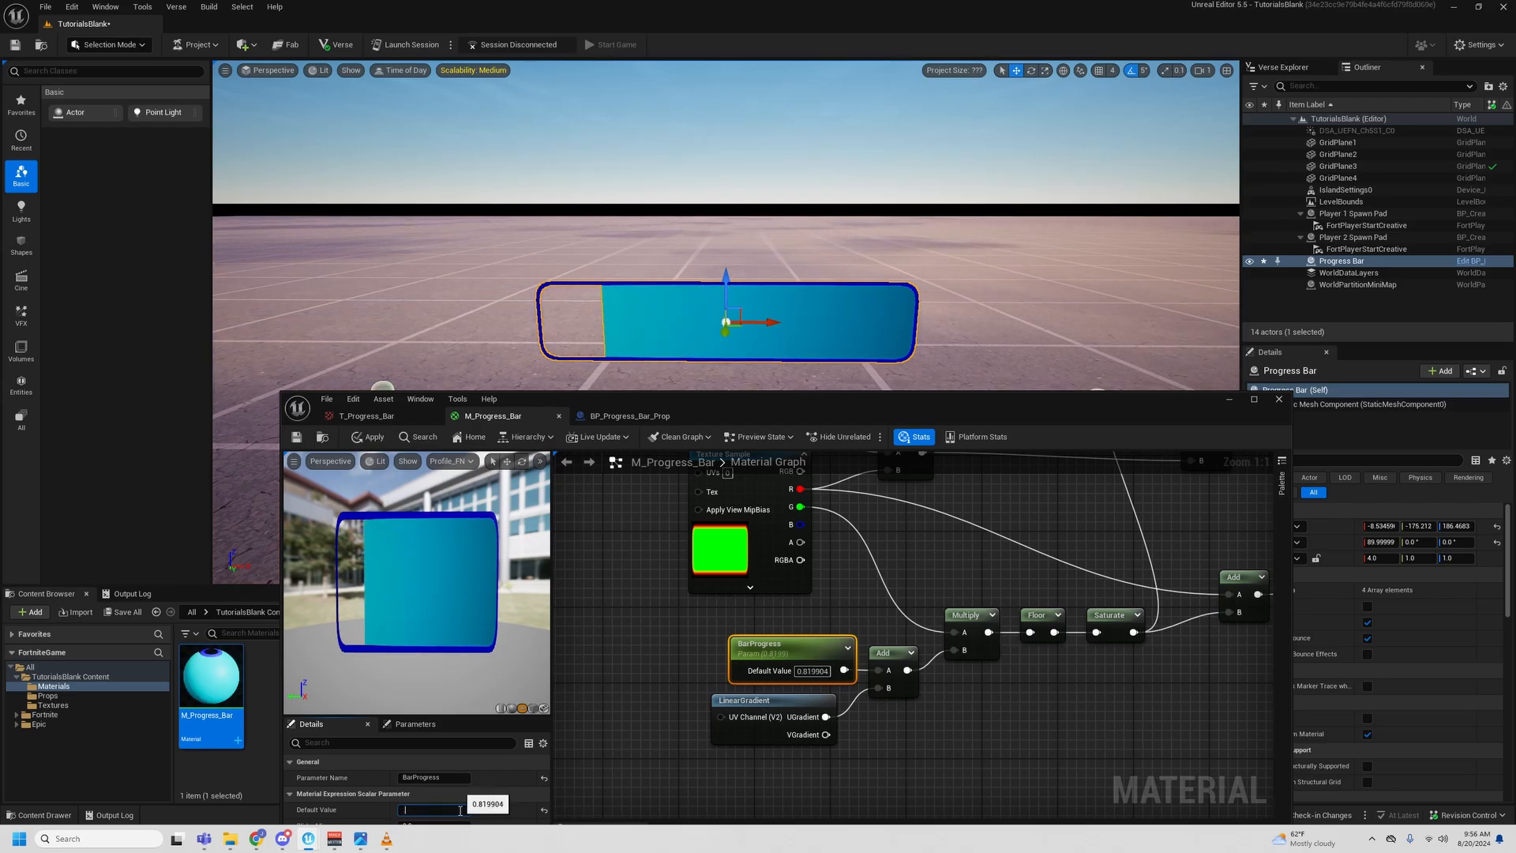
text(0.8)
key(Return)
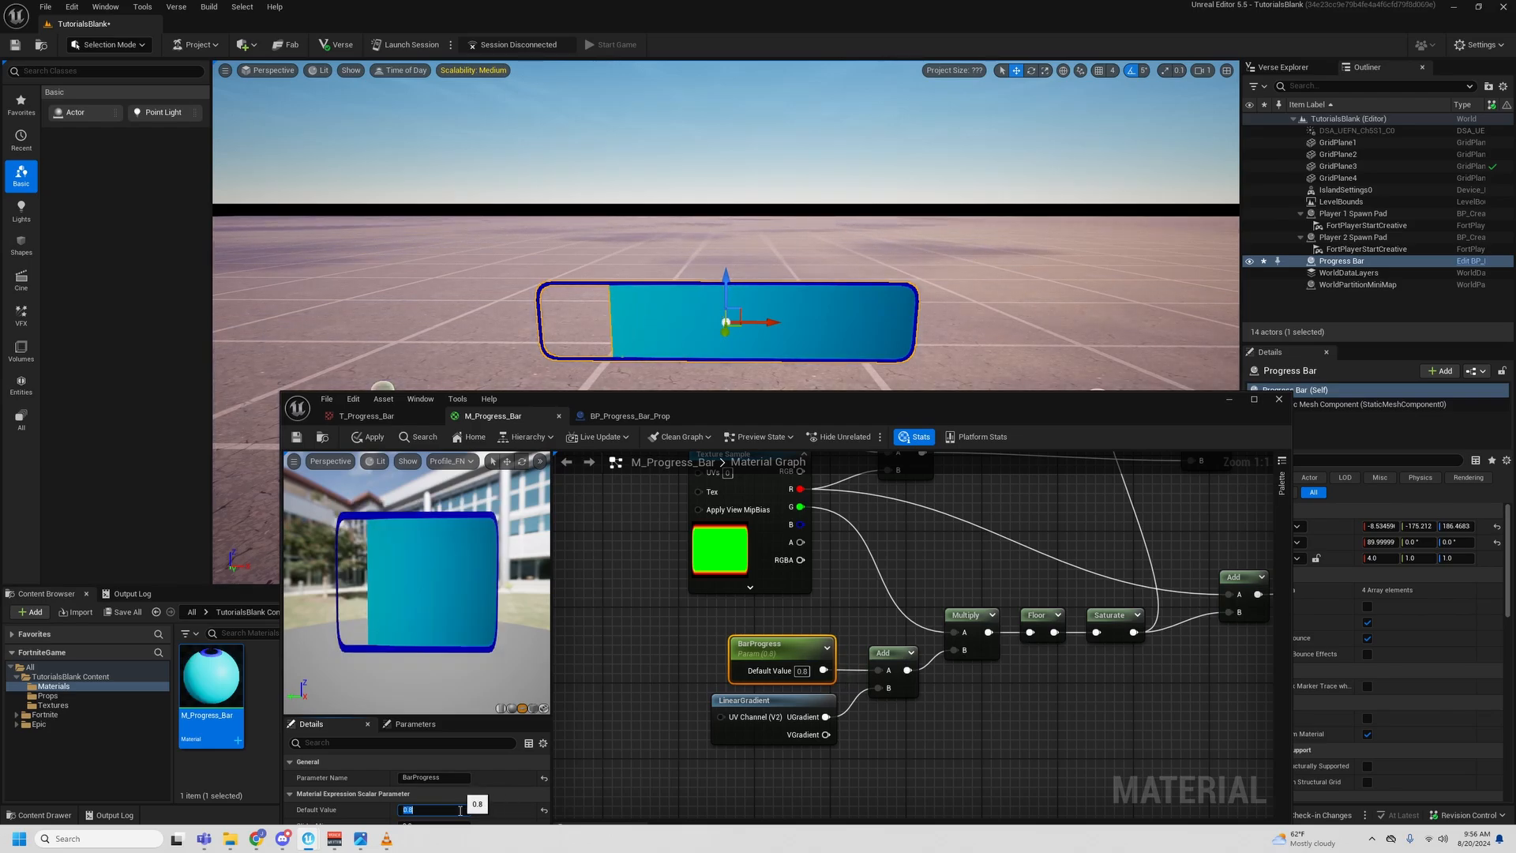
text(1)
key(Return)
text(0)
key(Return)
text(0.5)
key(Return)
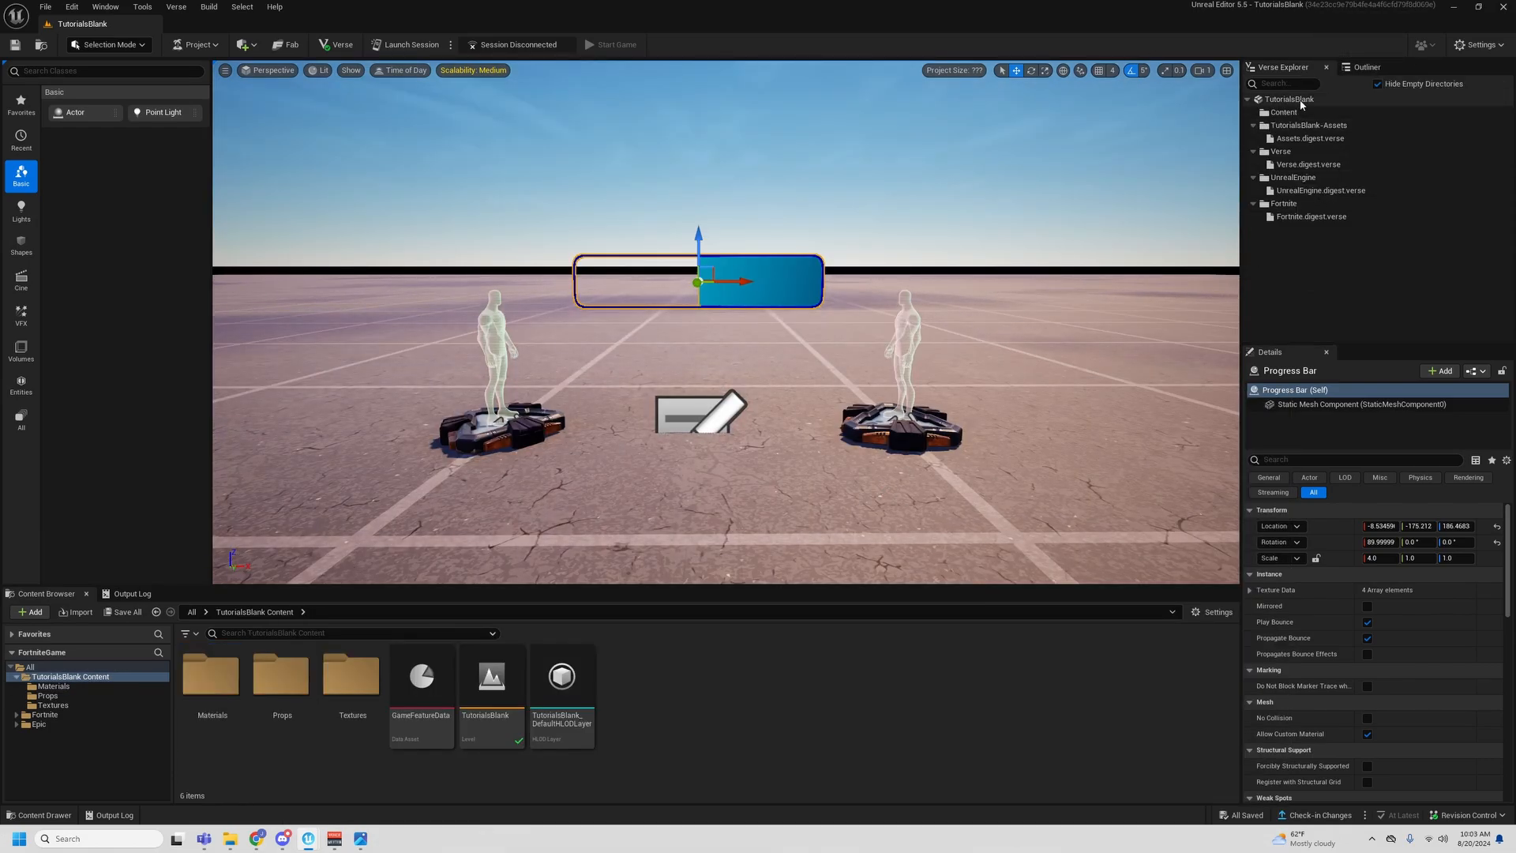
- Add a new Verse file to the TutorialsBlank project from the Verse Device template, named ProgressBar
right_click(1287, 100)
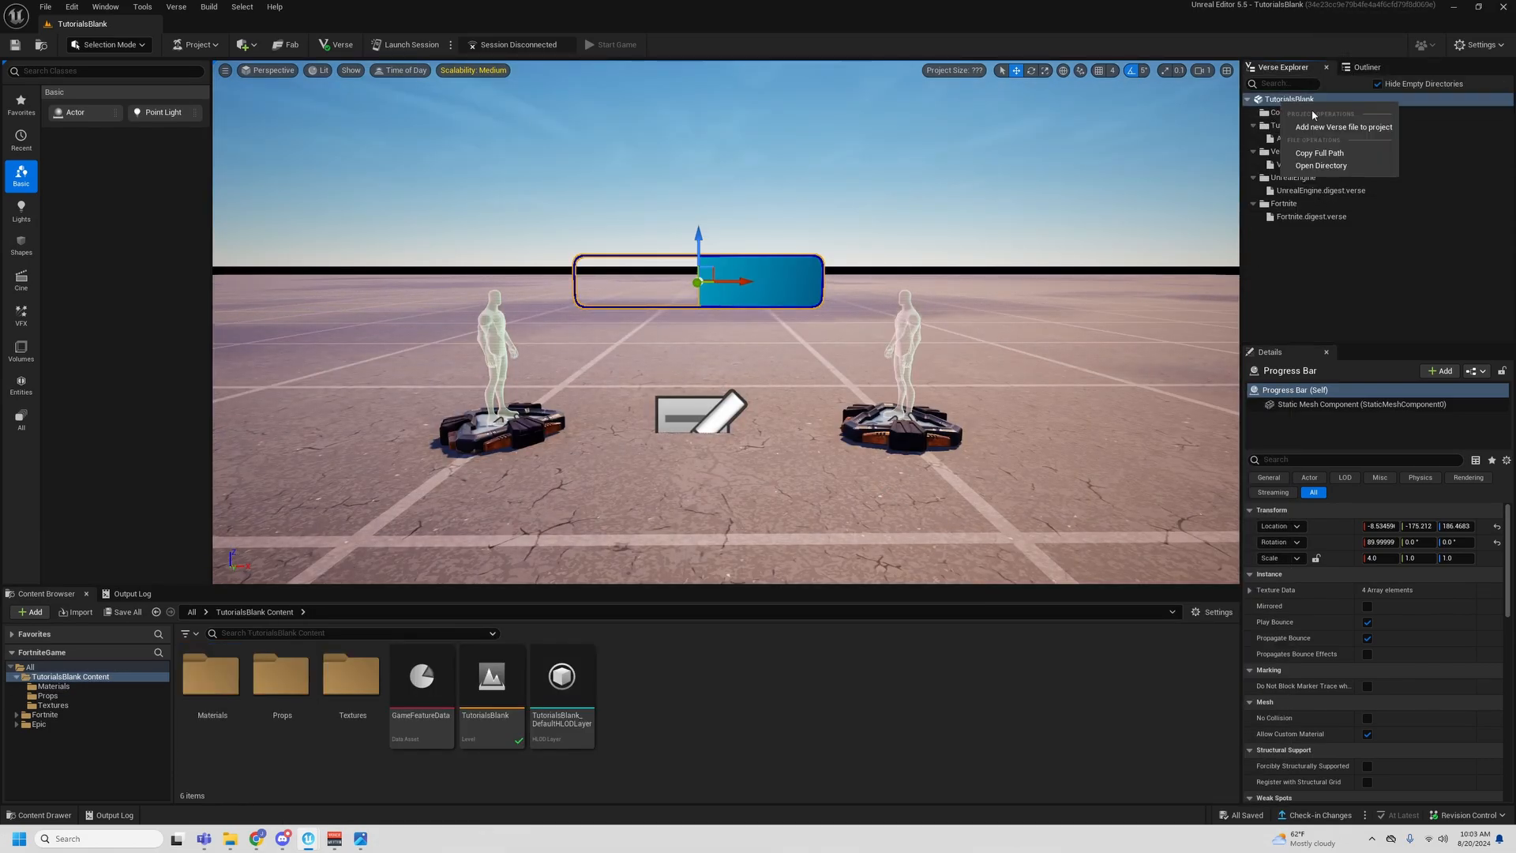
click(1317, 129)
click(880, 604)
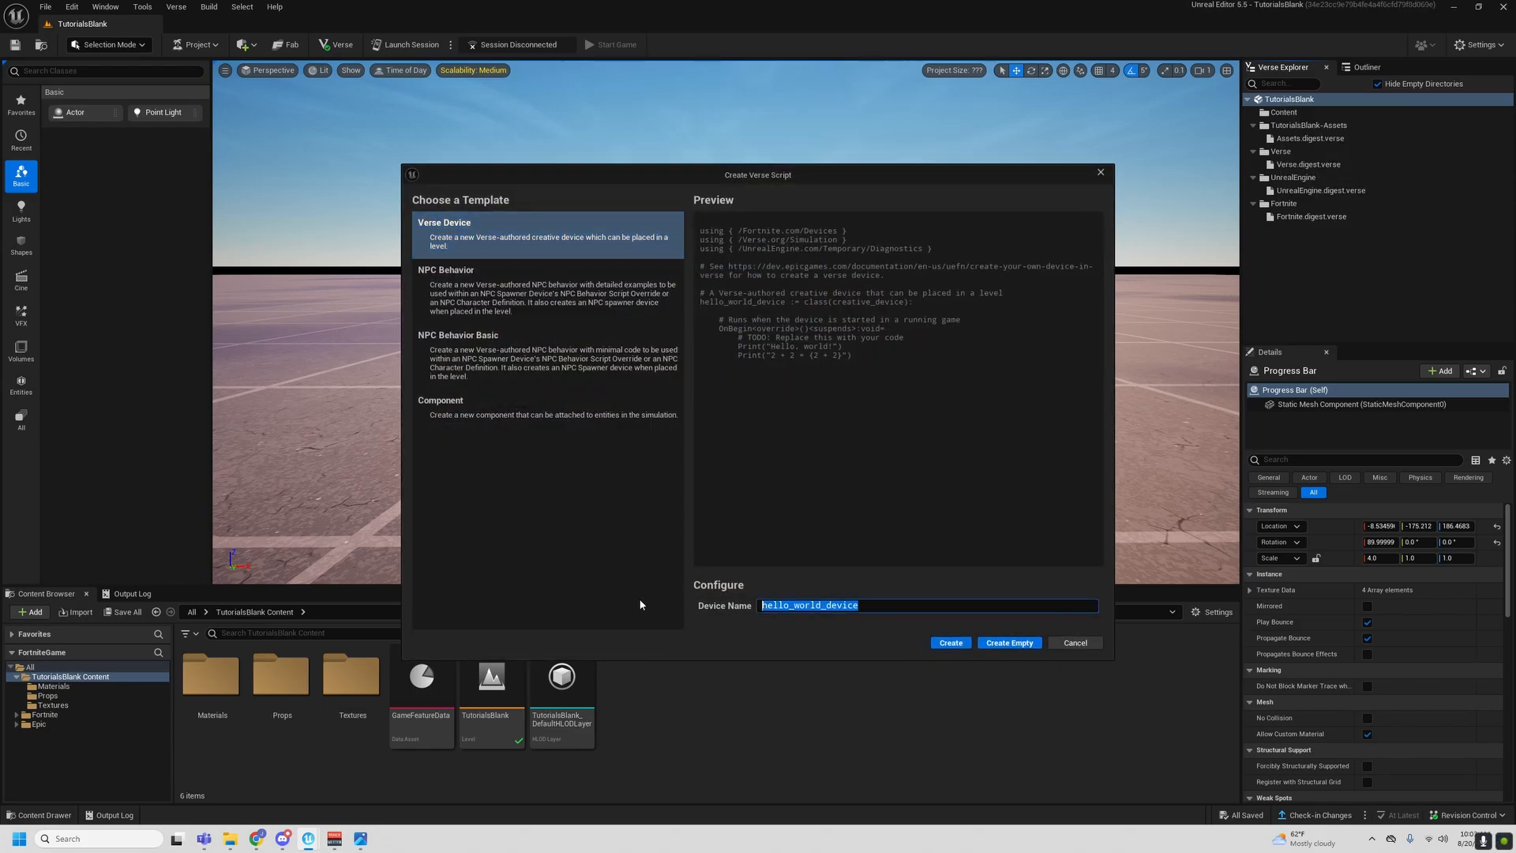
text(ProgressBar)
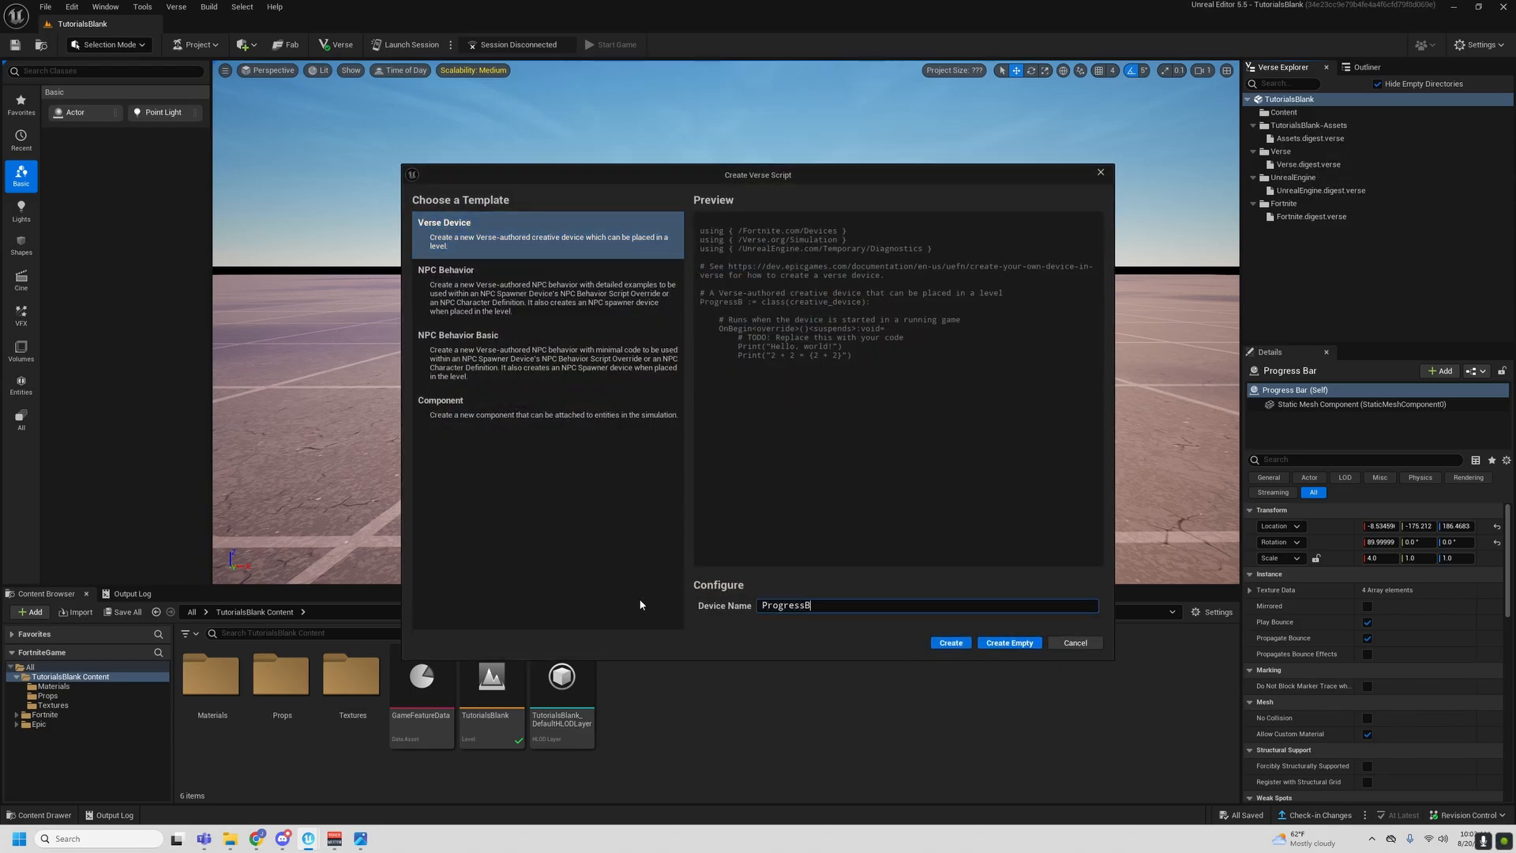
click(951, 643)
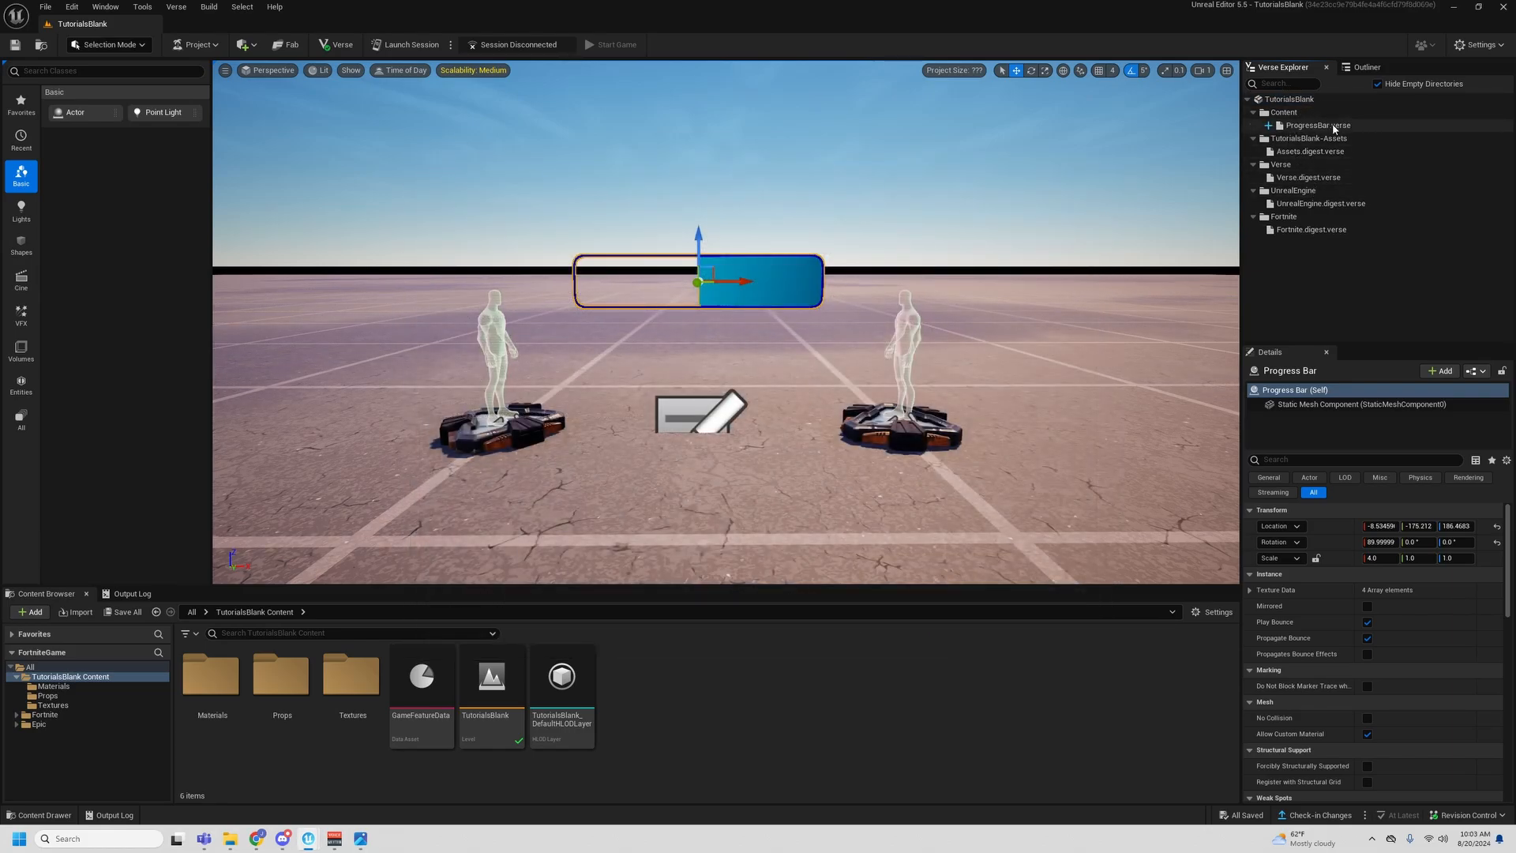
- Build the Verse code and place the ProgressBar device in the level beside the player spawn pads
click(176, 7)
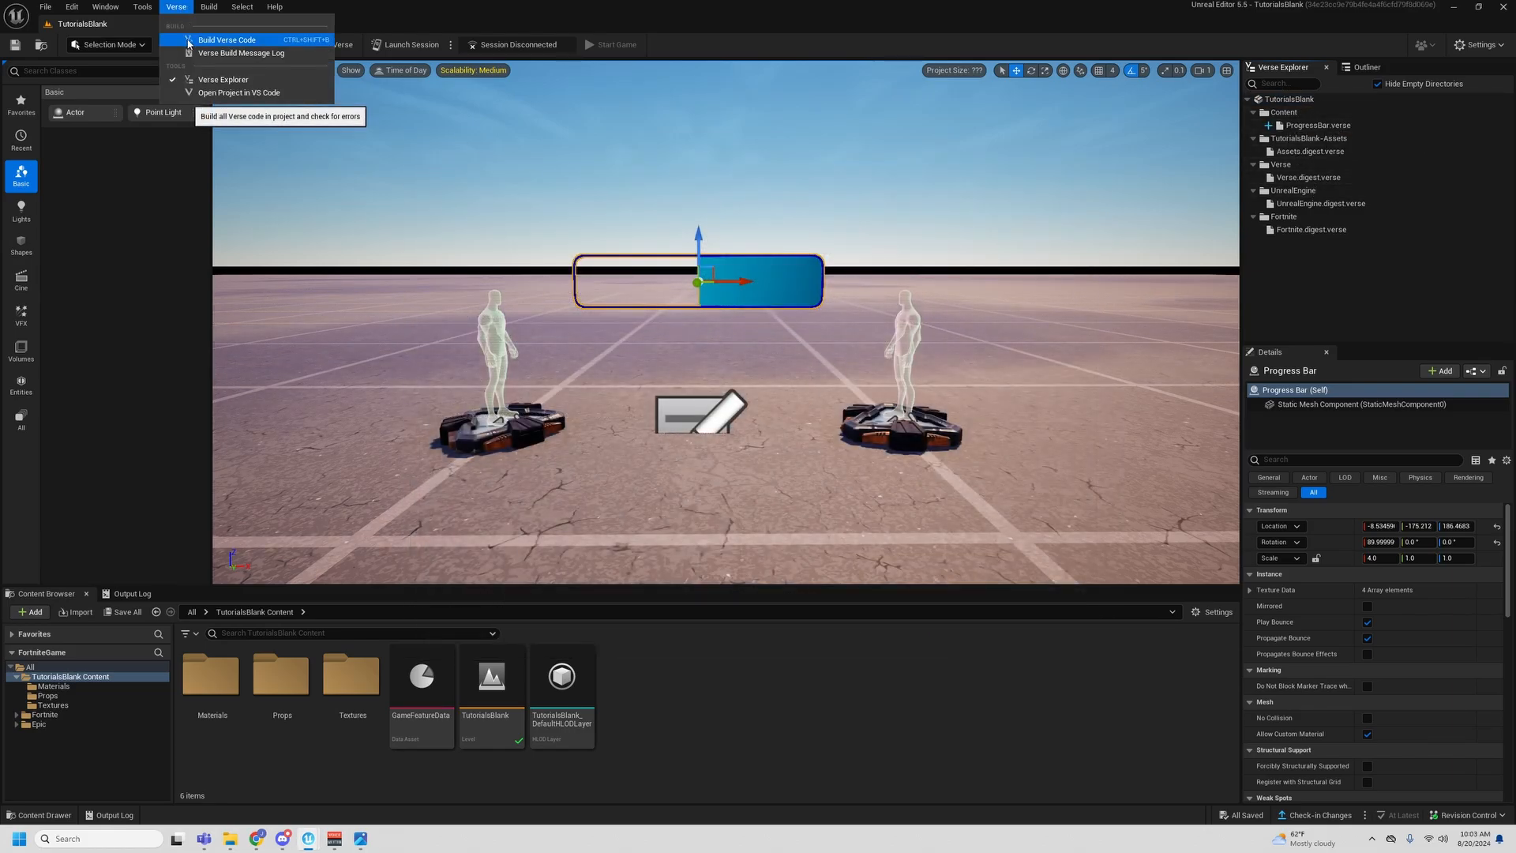
click(189, 40)
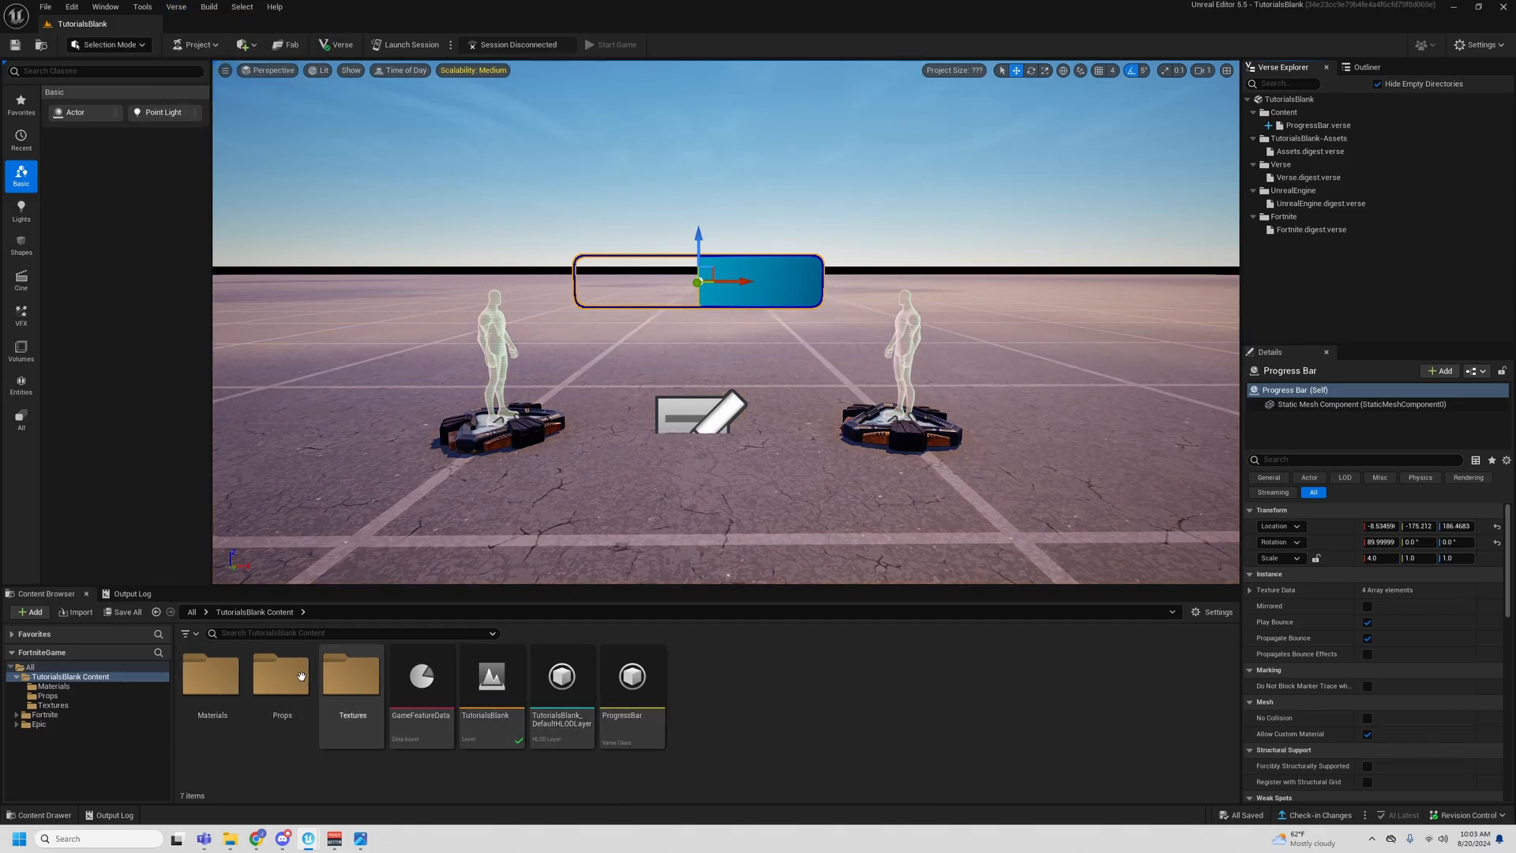
drag(632, 676, 351, 399)
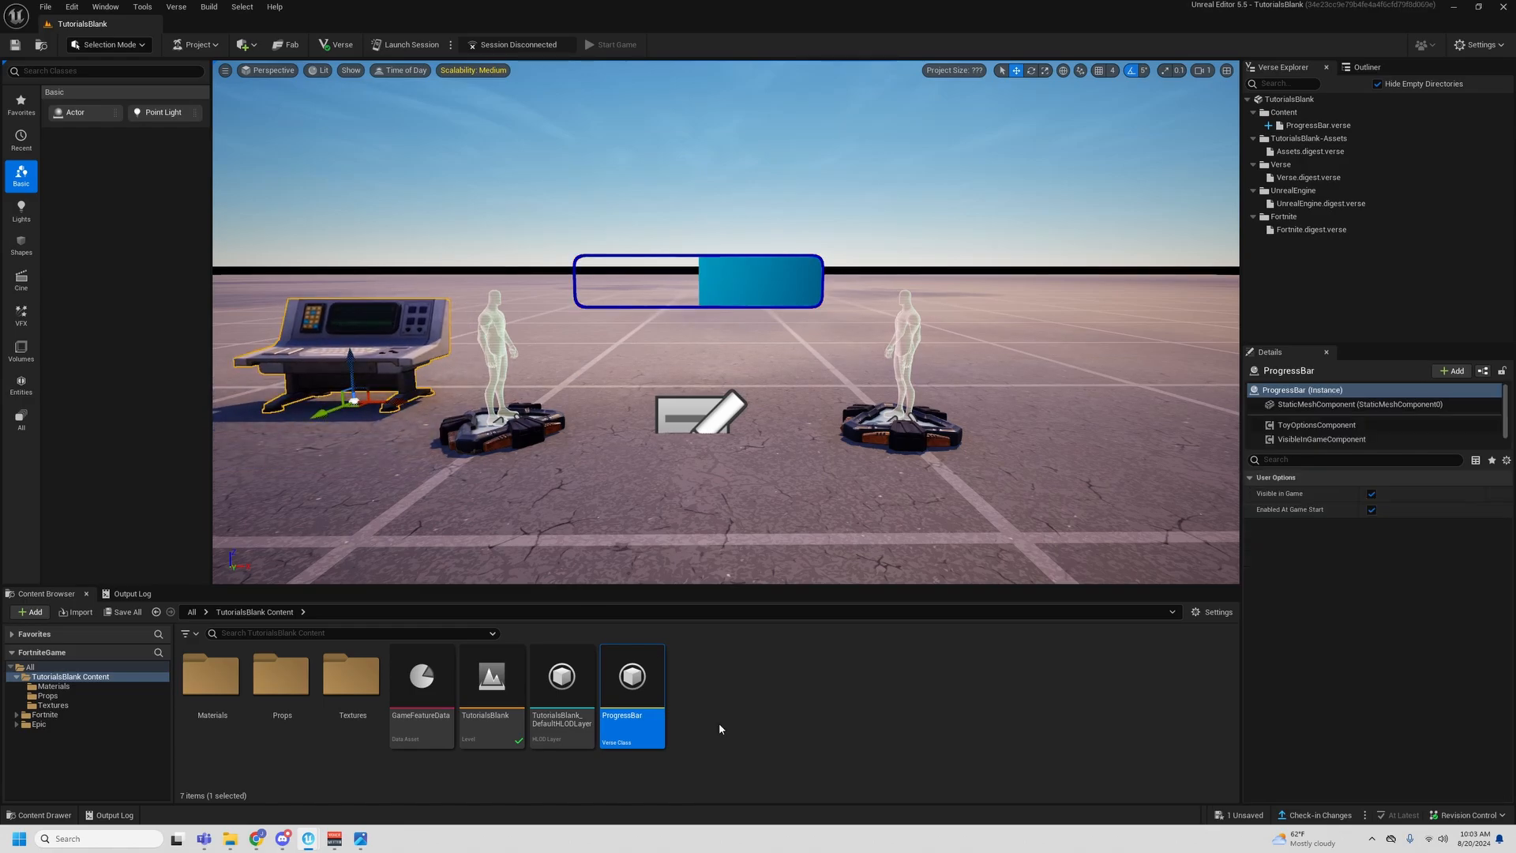
- Switch to Visual Studio Code with the Verse project, open ProgressBar.verse, and enlarge the editor window
click(176, 7)
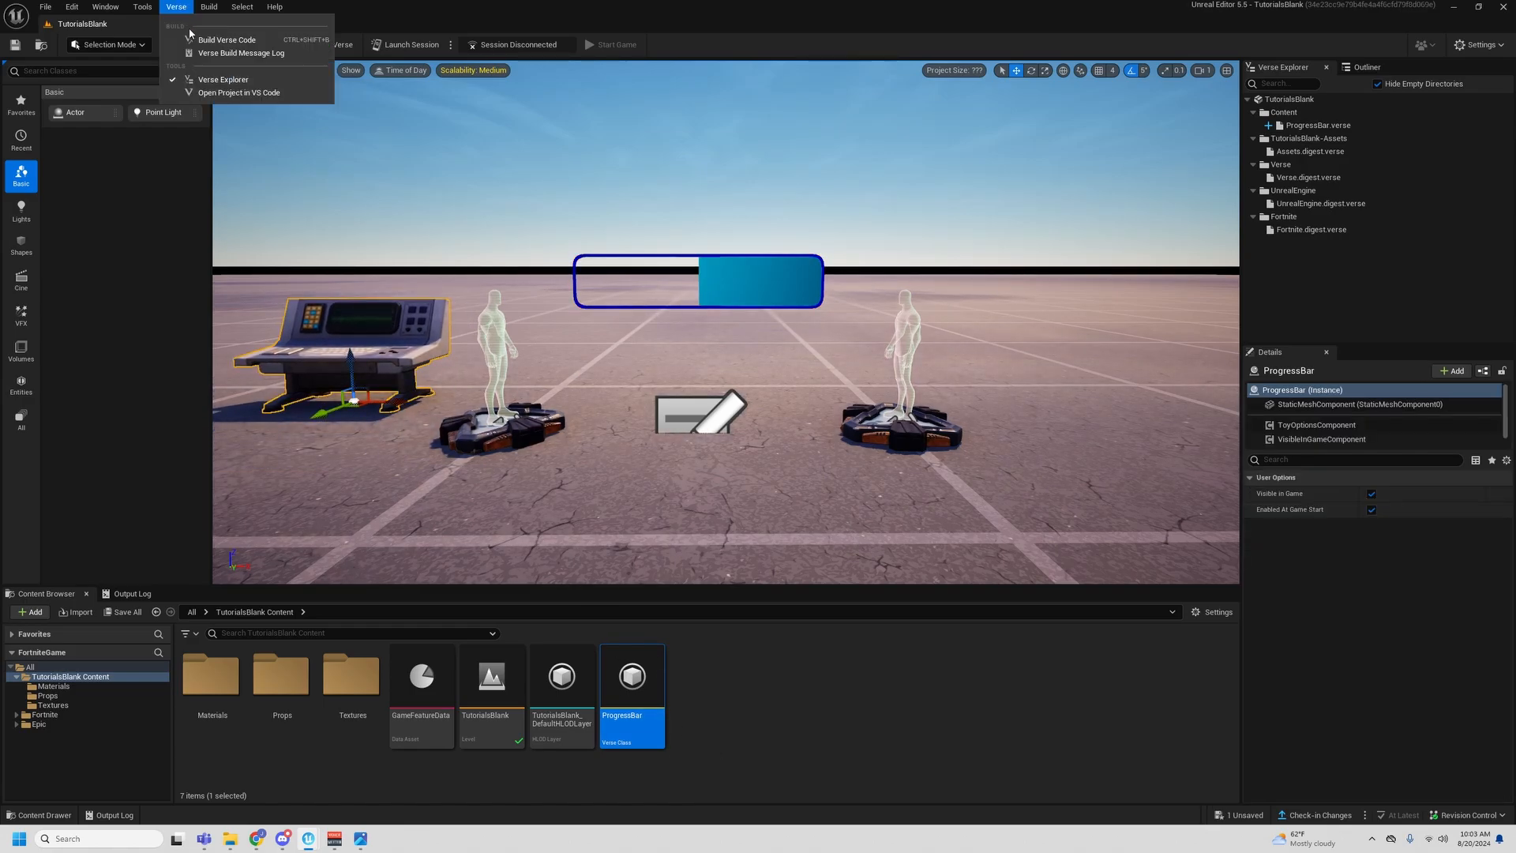
click(207, 93)
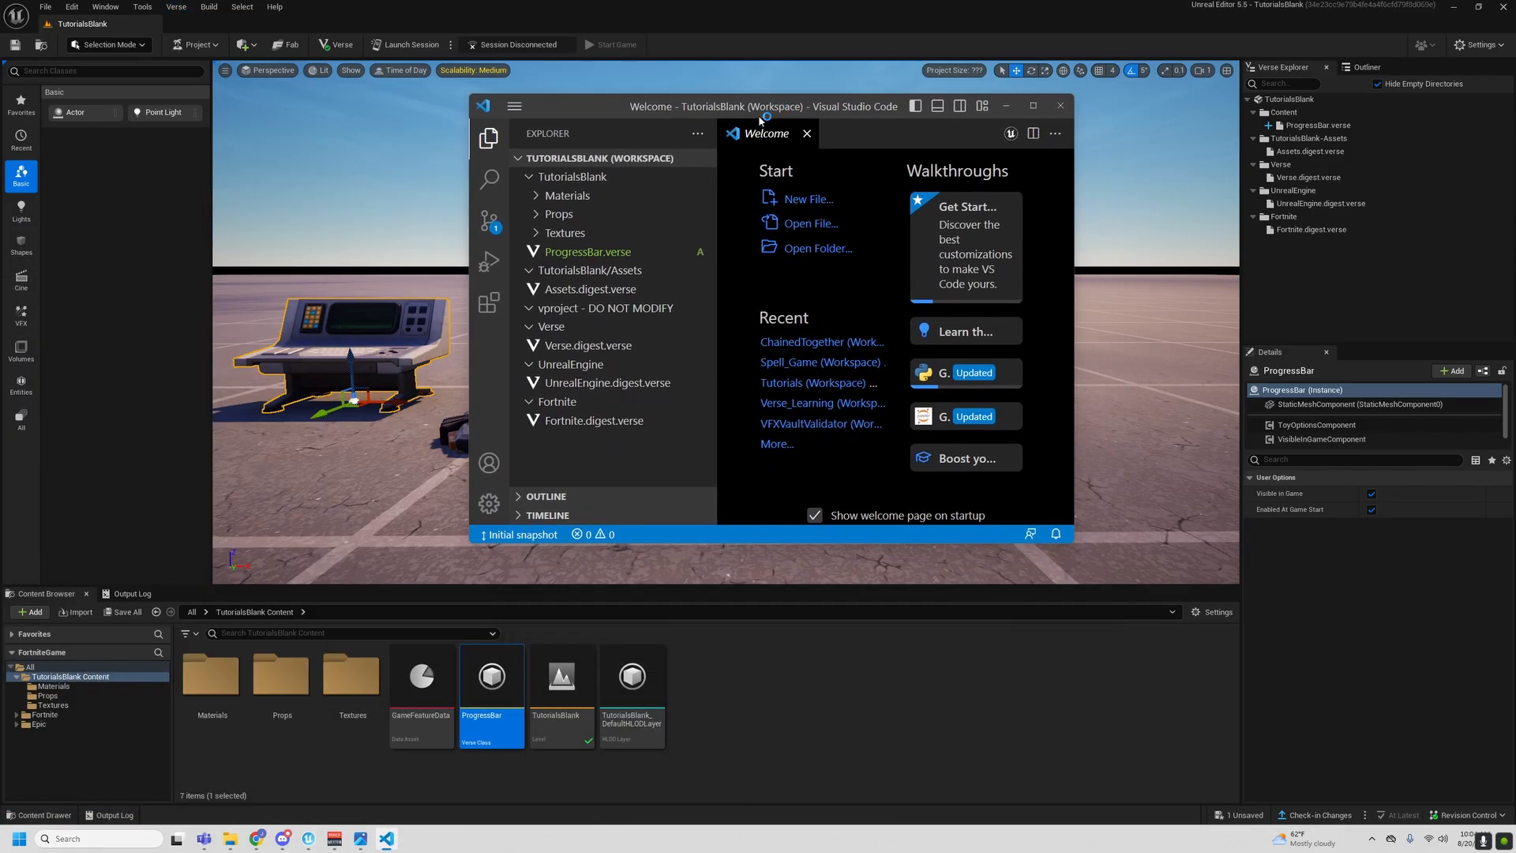
click(600, 251)
drag(778, 112, 490, 64)
drag(779, 495, 1218, 721)
- Delete the template Print lines from OnBegin and insert blank lines above it in the ProgressBar class
drag(698, 354, 544, 337)
key(BackSpace)
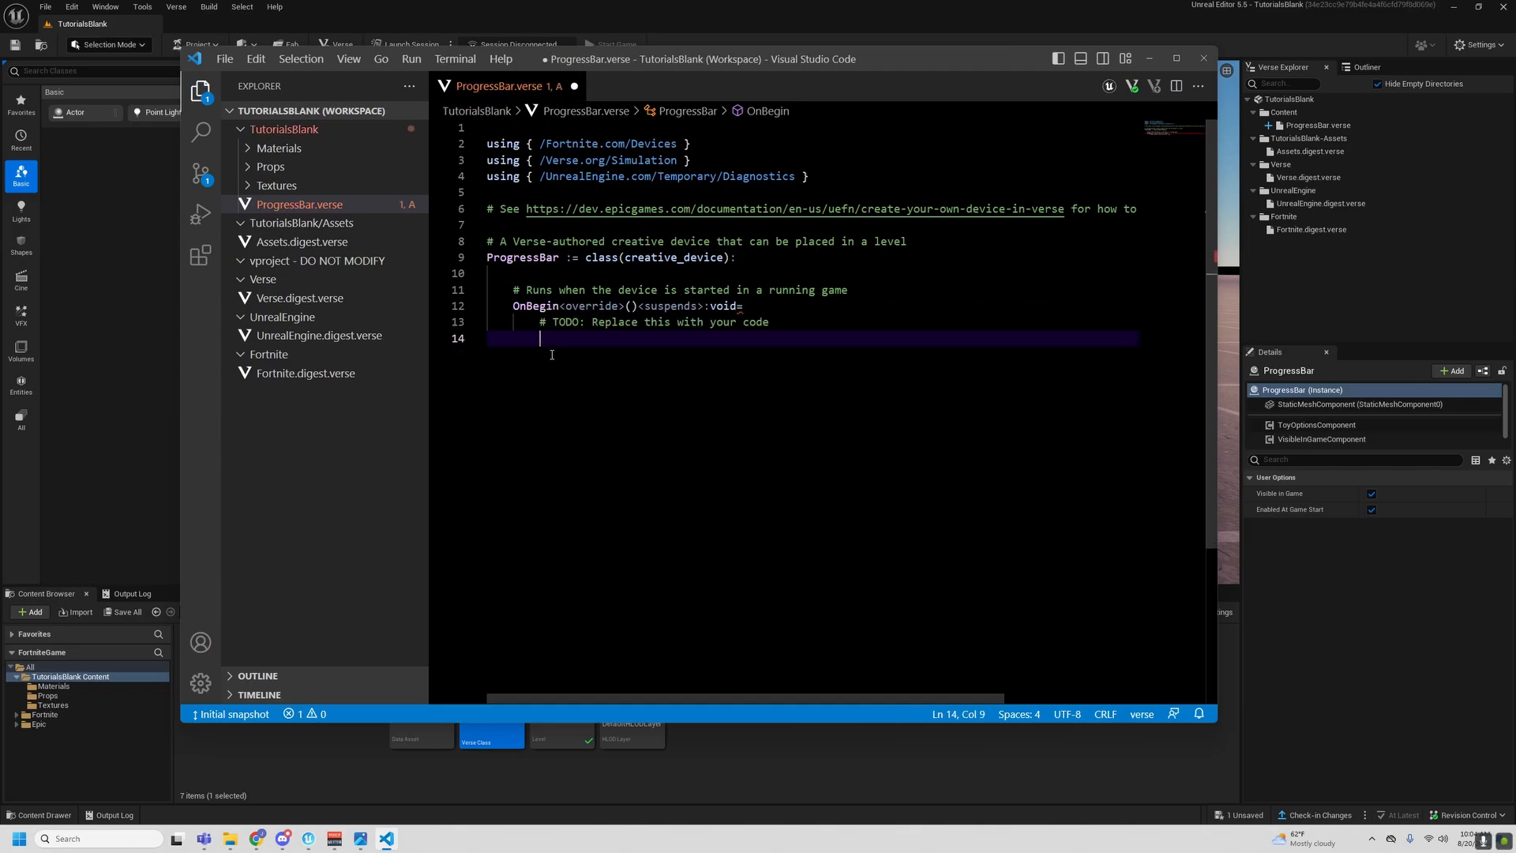
click(842, 273)
key(Return)
key(Return)
key(Return)
key(Return)
key(Return)
key(Up)
key(Up)
key(Up)
key(Return)
key(Return)
key(Return)
key(Return)
key(Return)
key(Up)
key(Up)
key(Up)
key(Up)
key(Up)
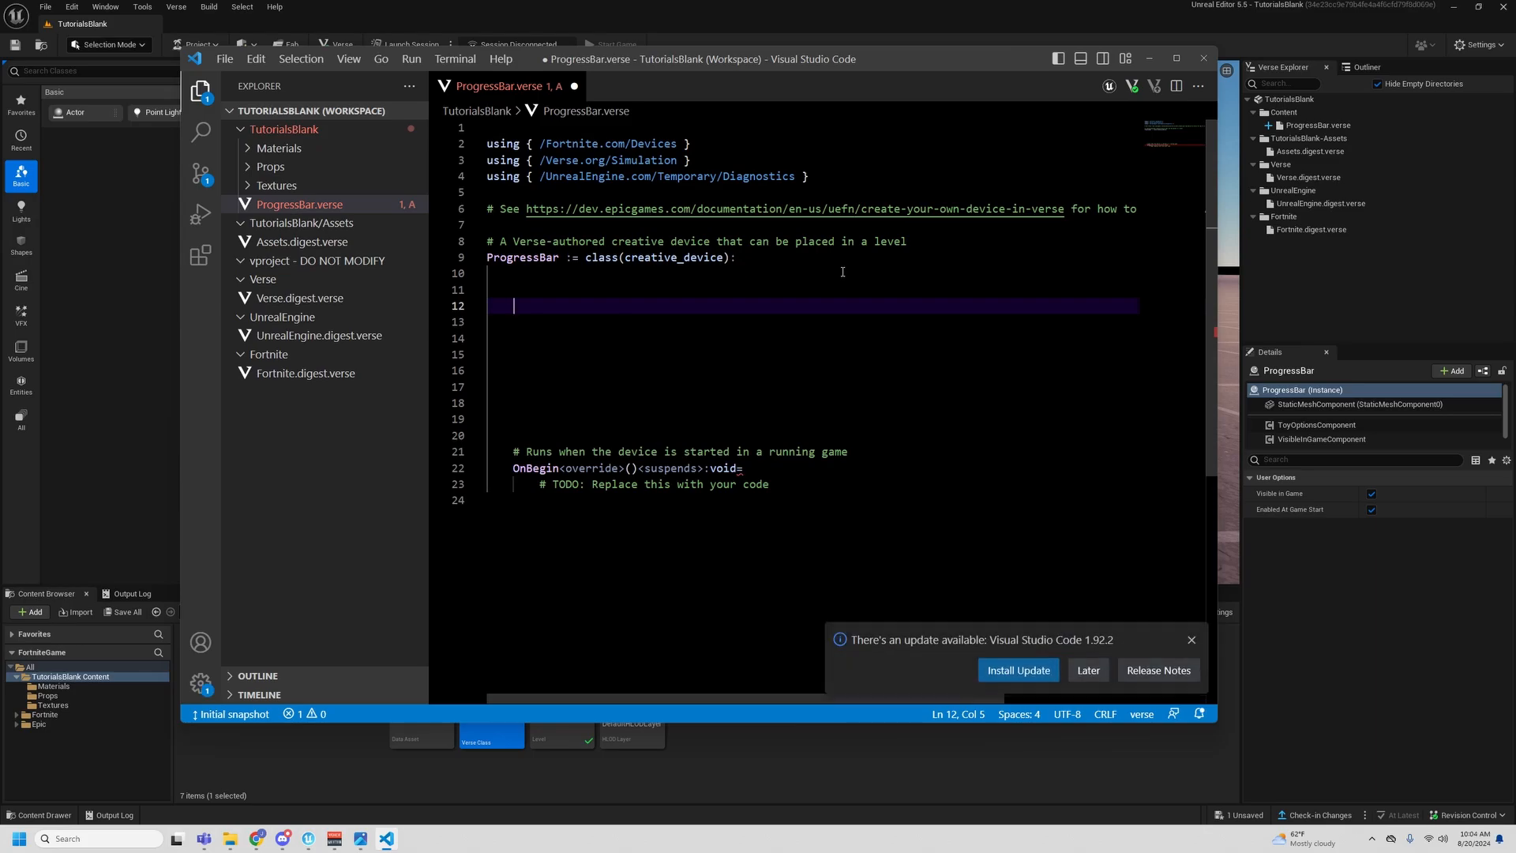
click(1190, 639)
click(697, 317)
click(708, 307)
text(@)
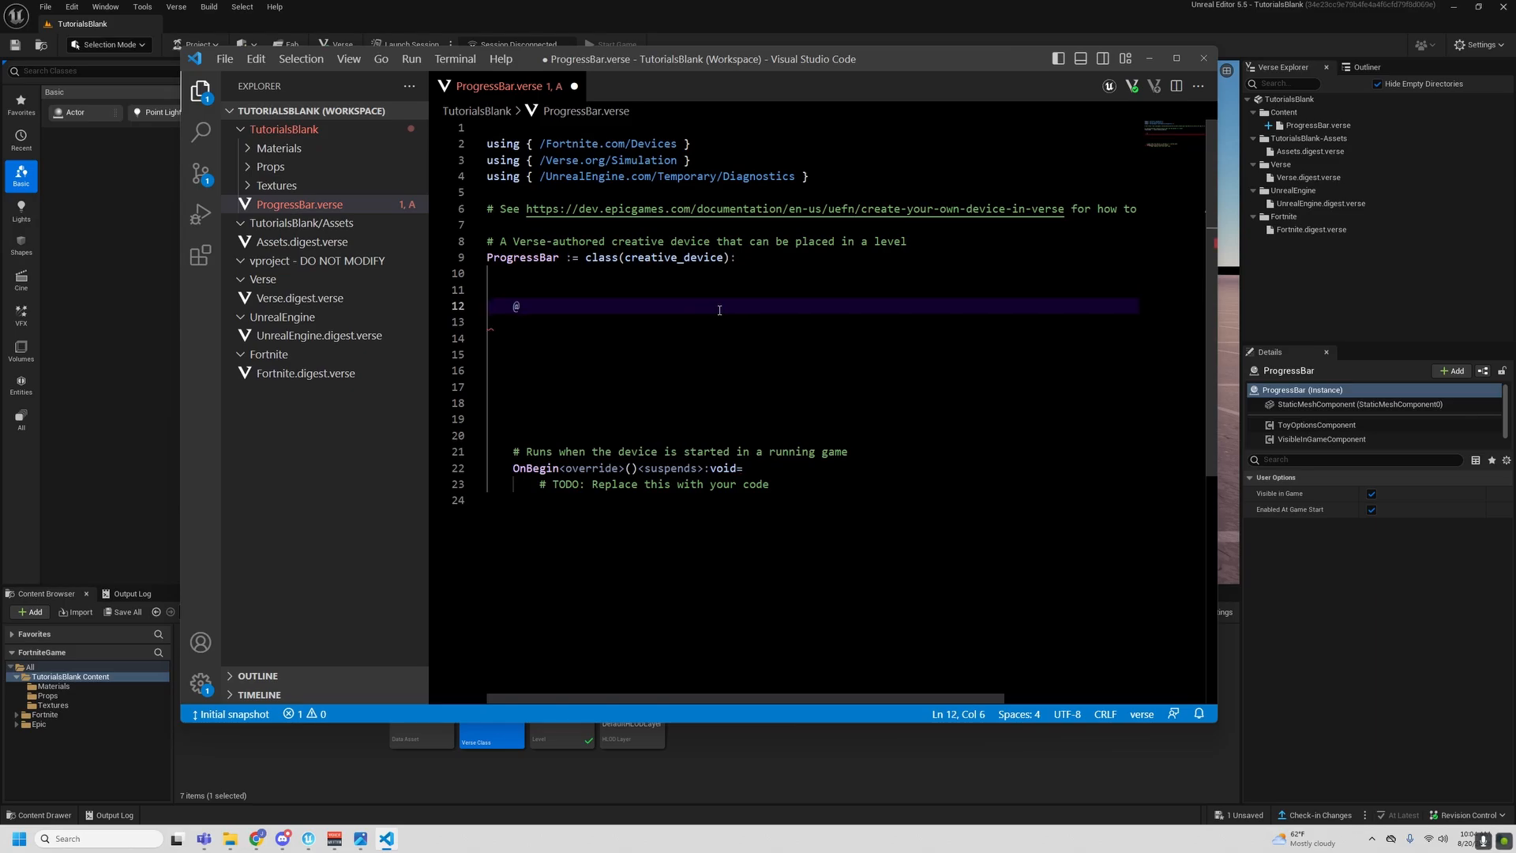
text(editable)
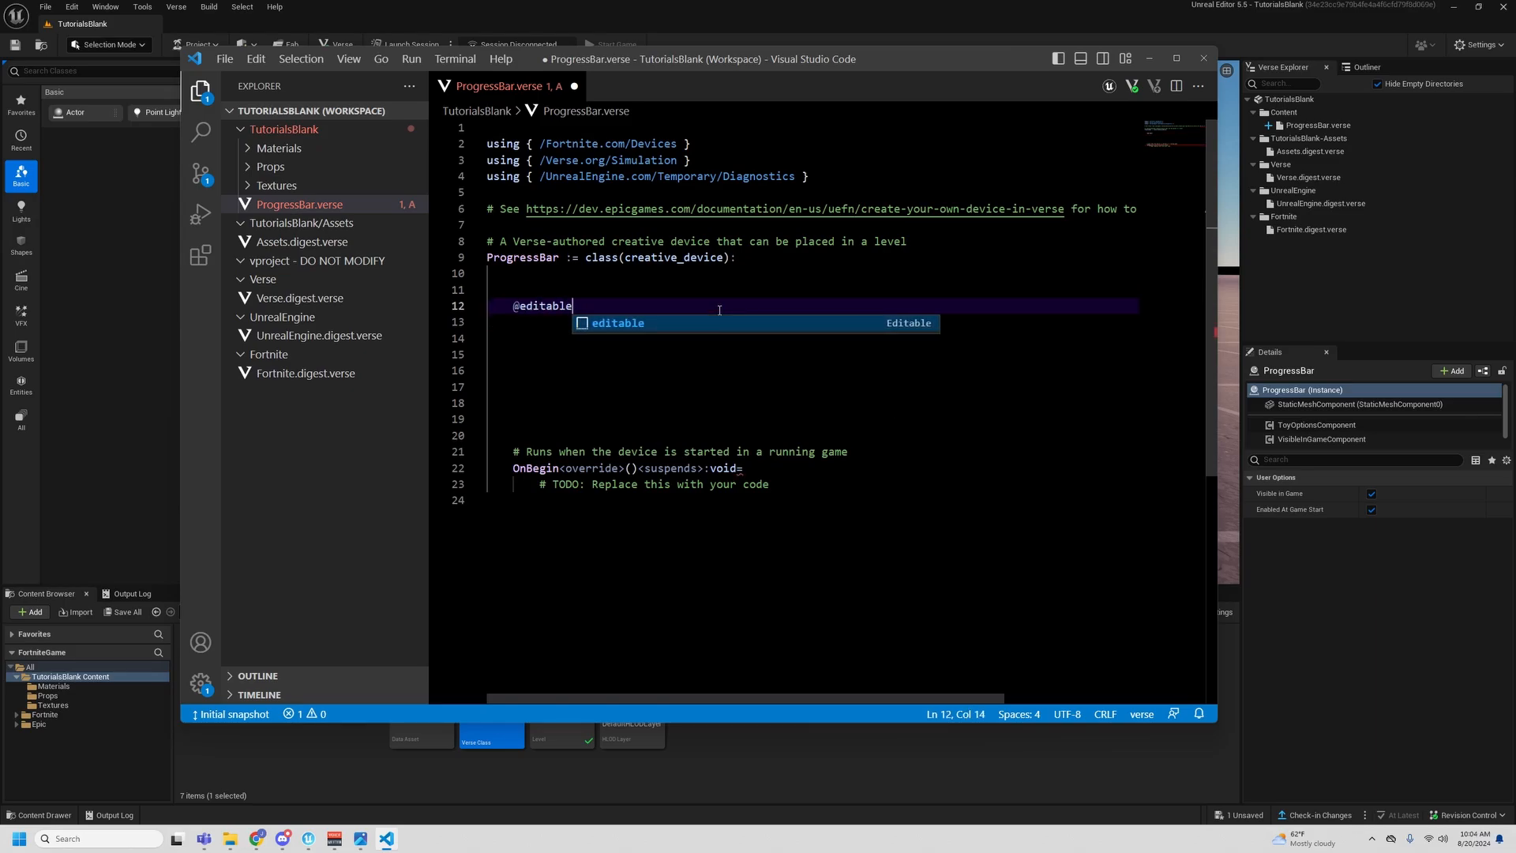
key(Return)
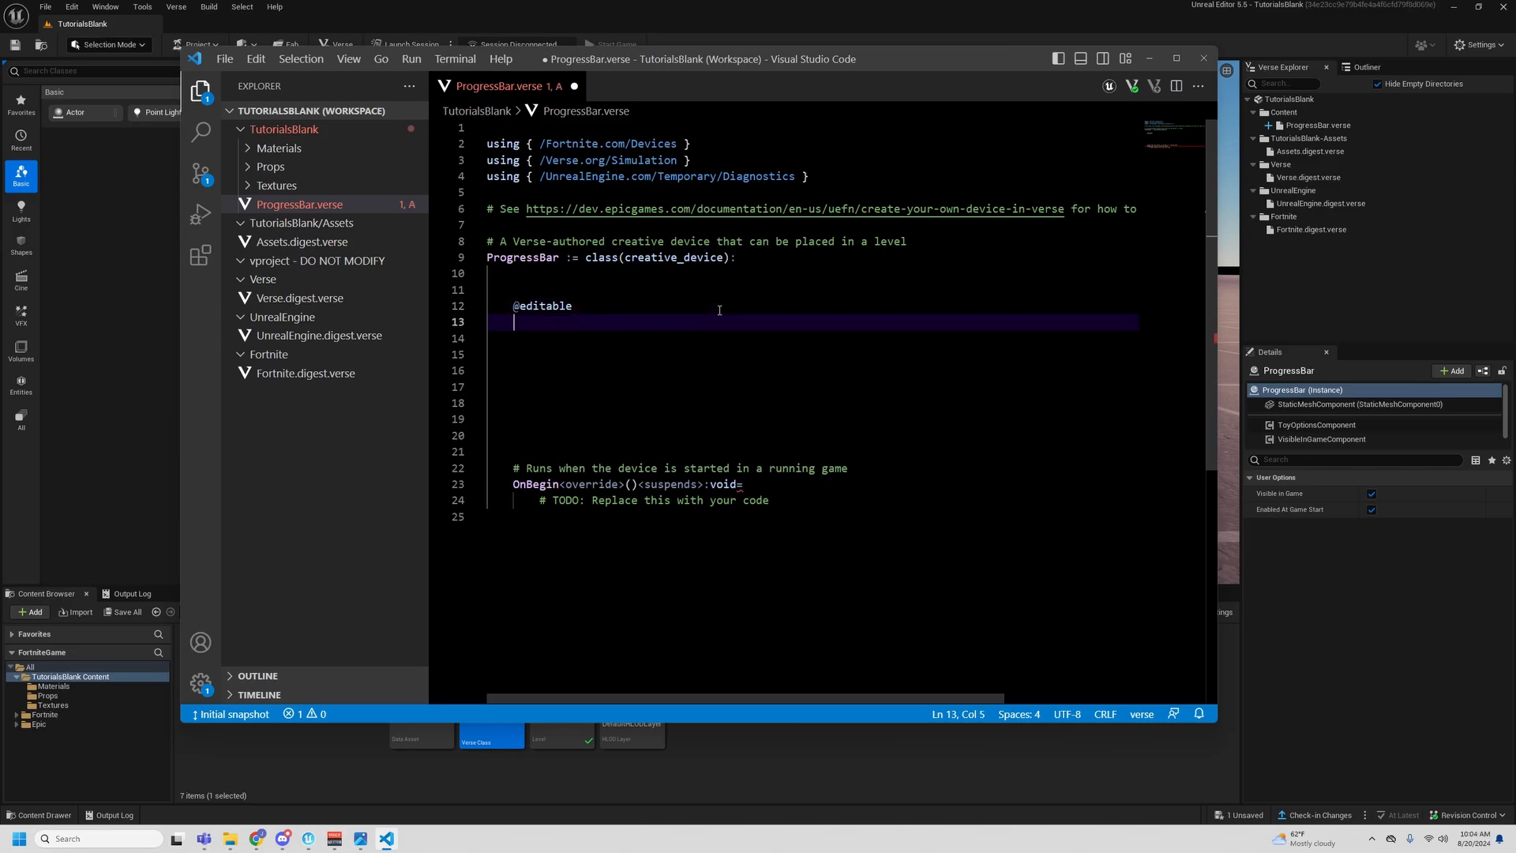
text(PanelProp : crea)
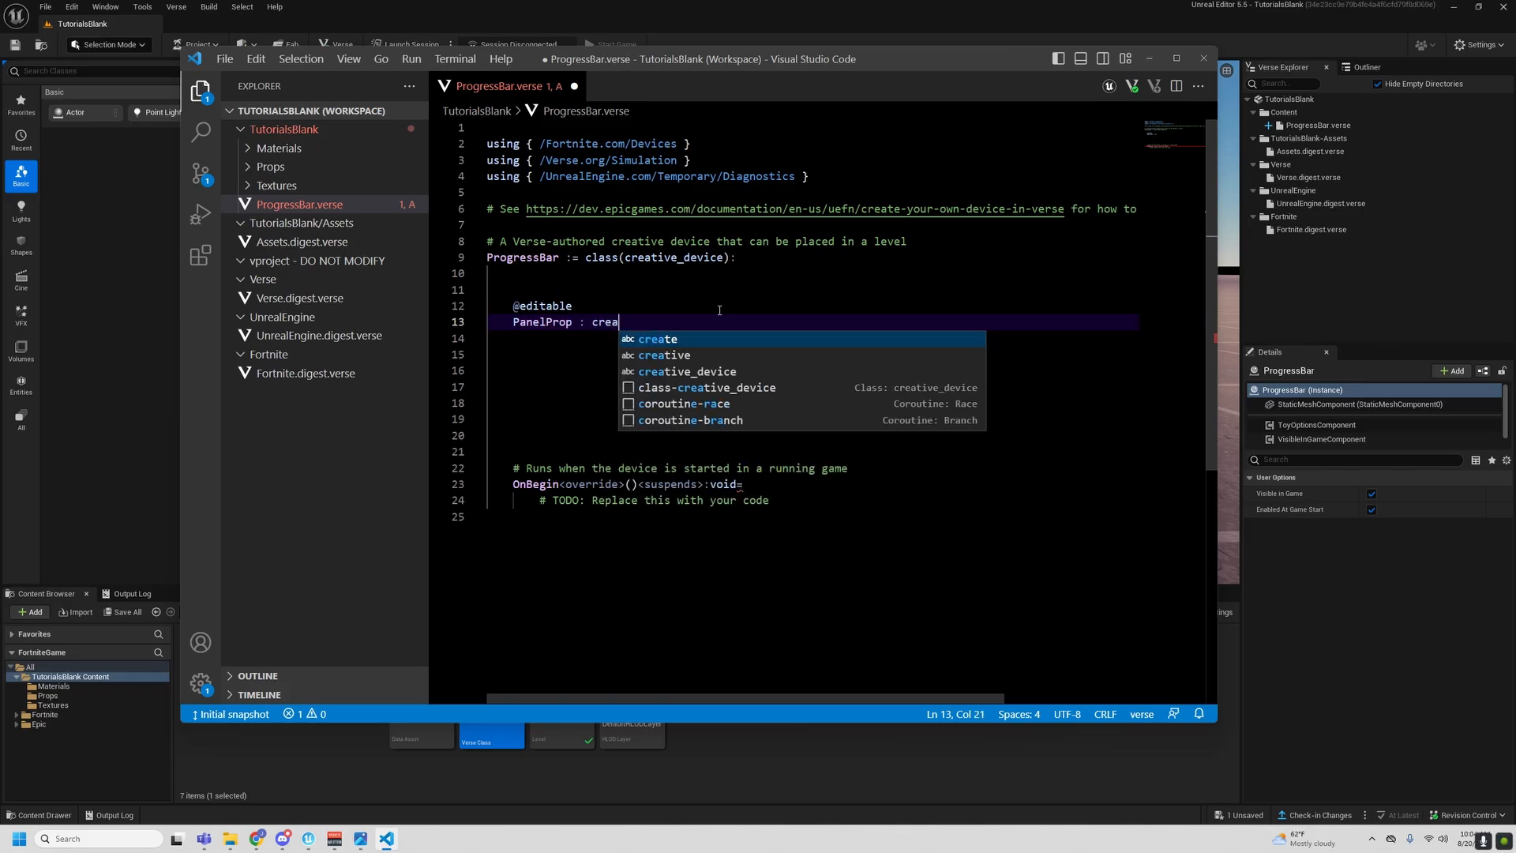
text(tive_prop = )
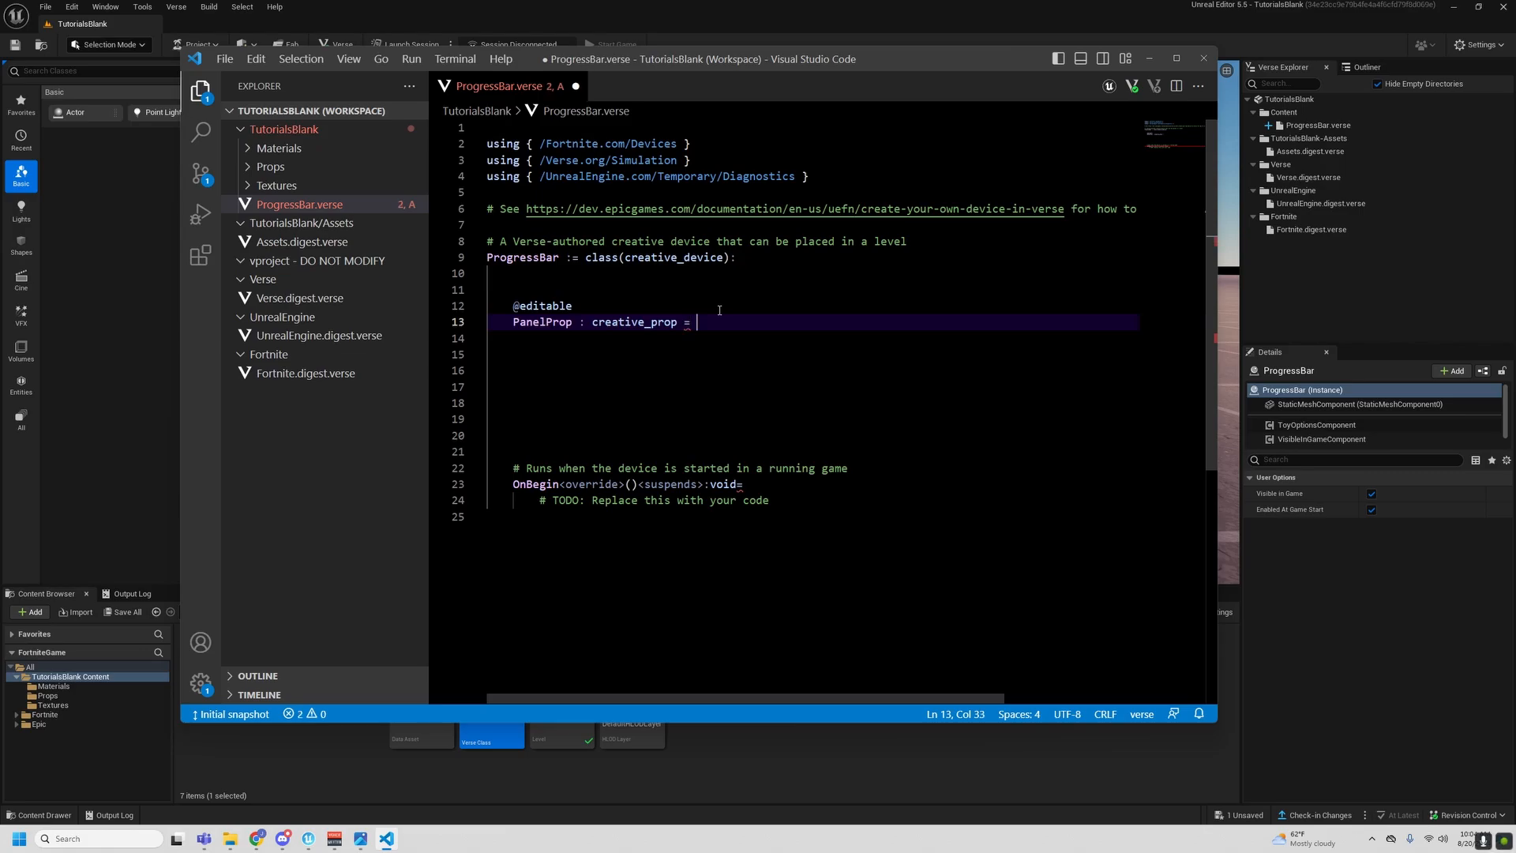
text(creative_po)
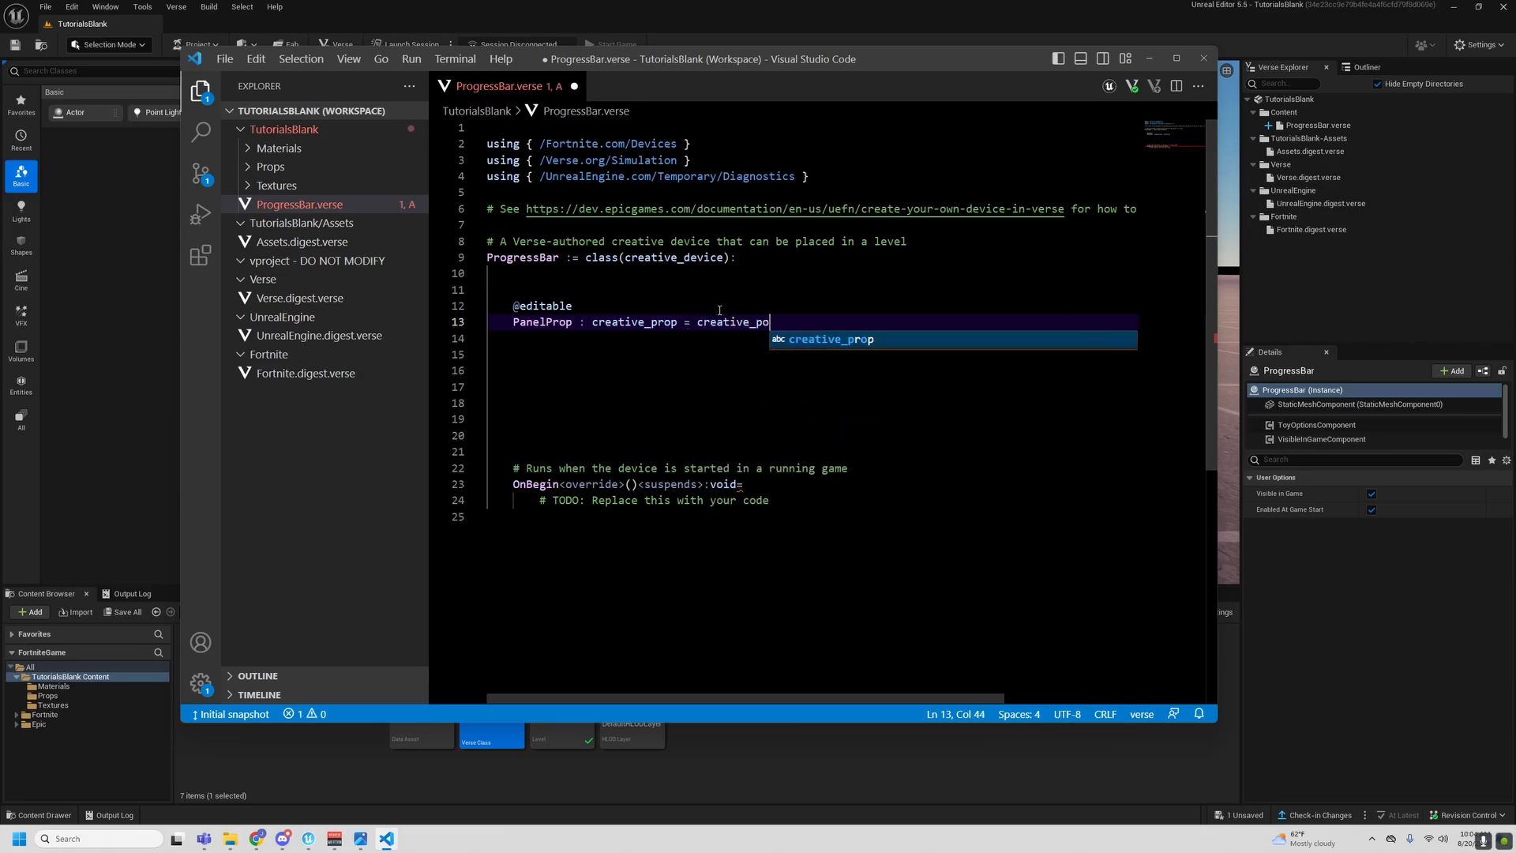
key(BackSpace)
text(rop{)
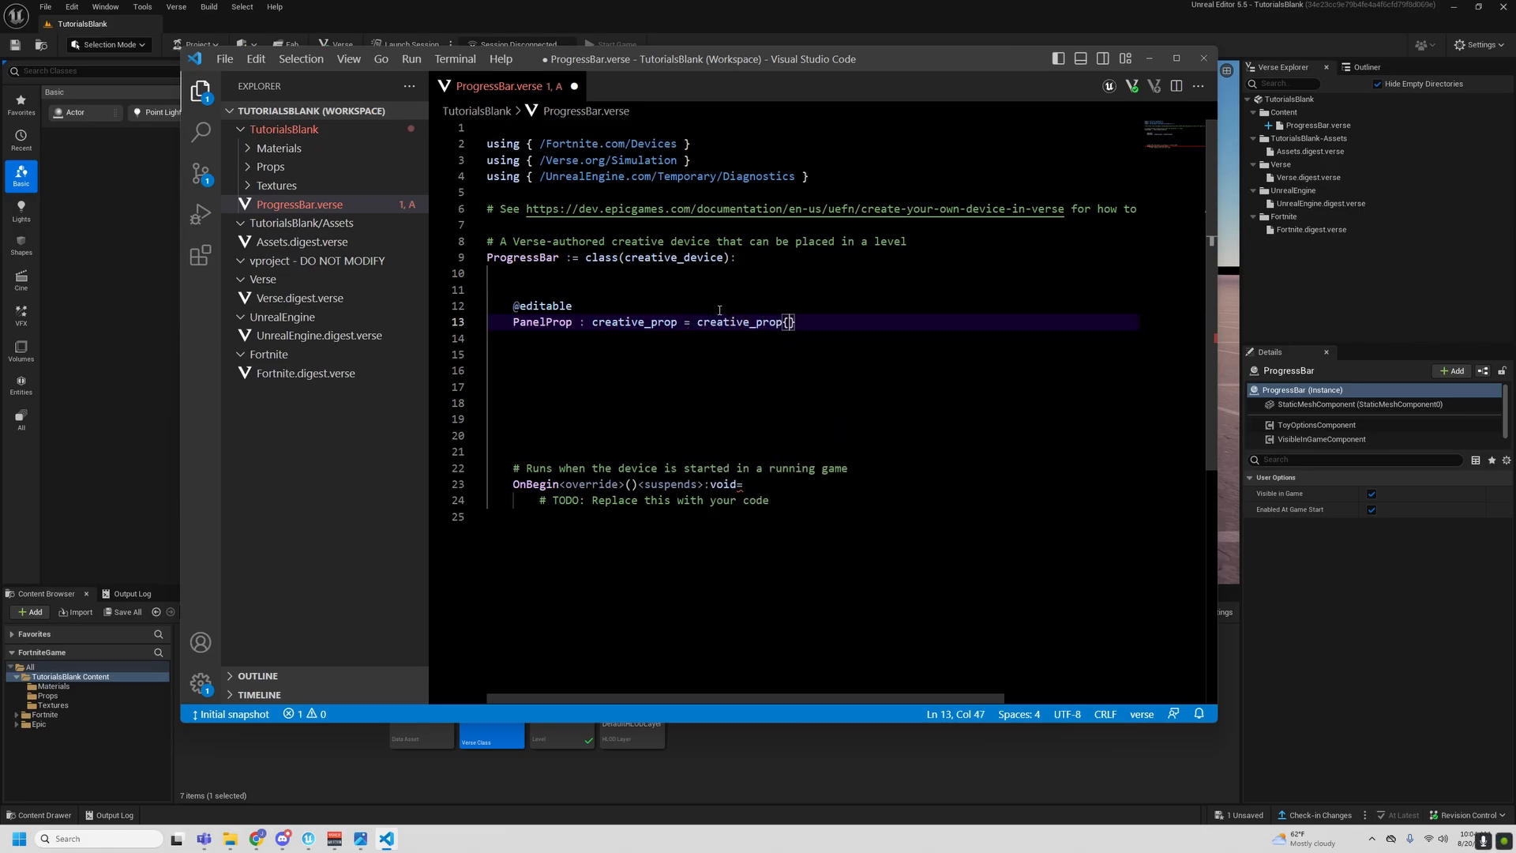
text(})
key(Return)
key(Return)
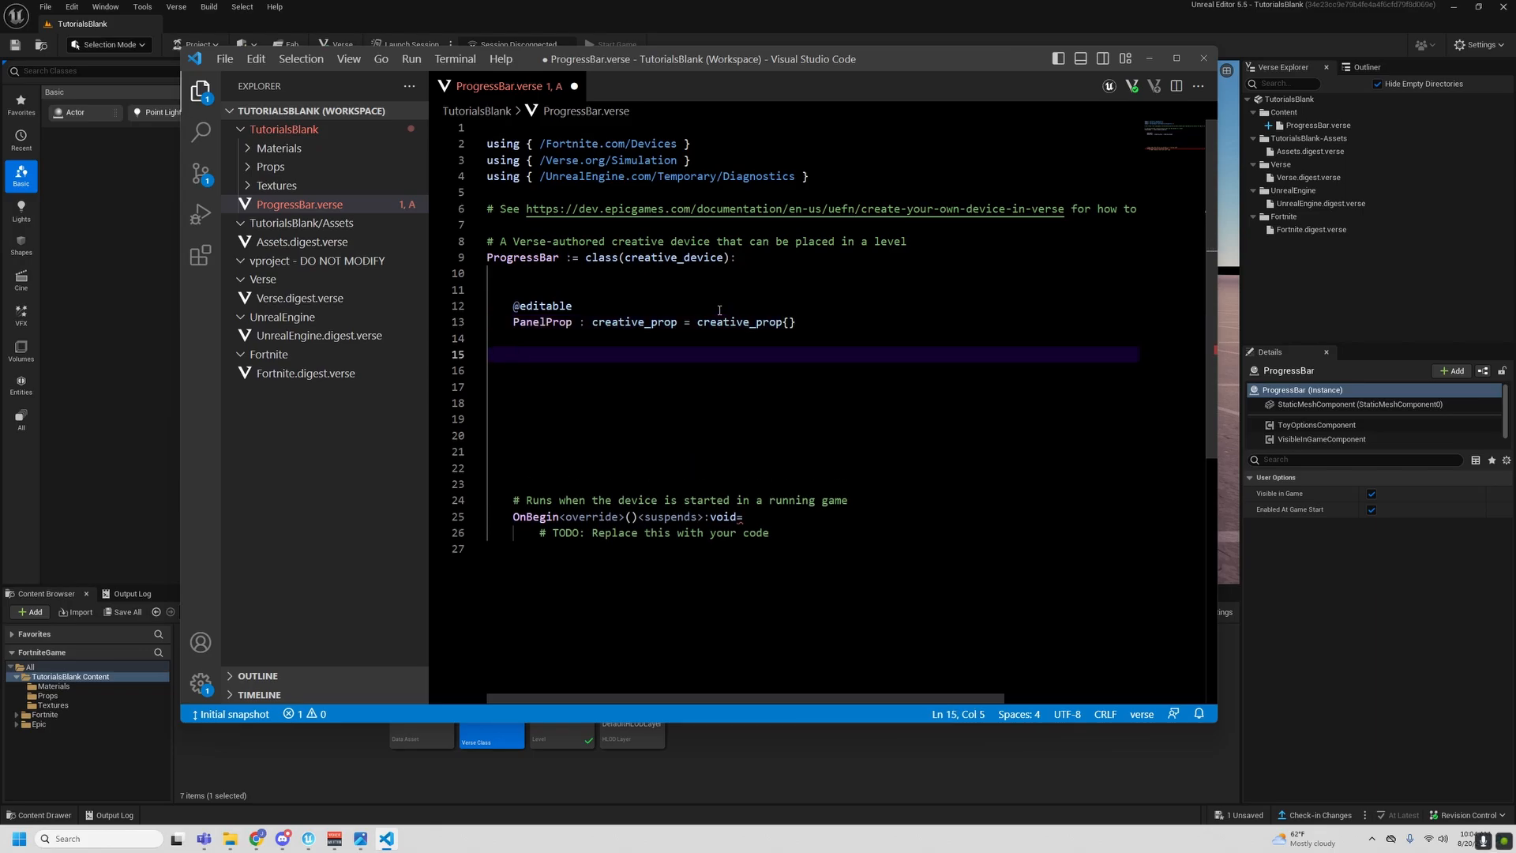
text(@edit)
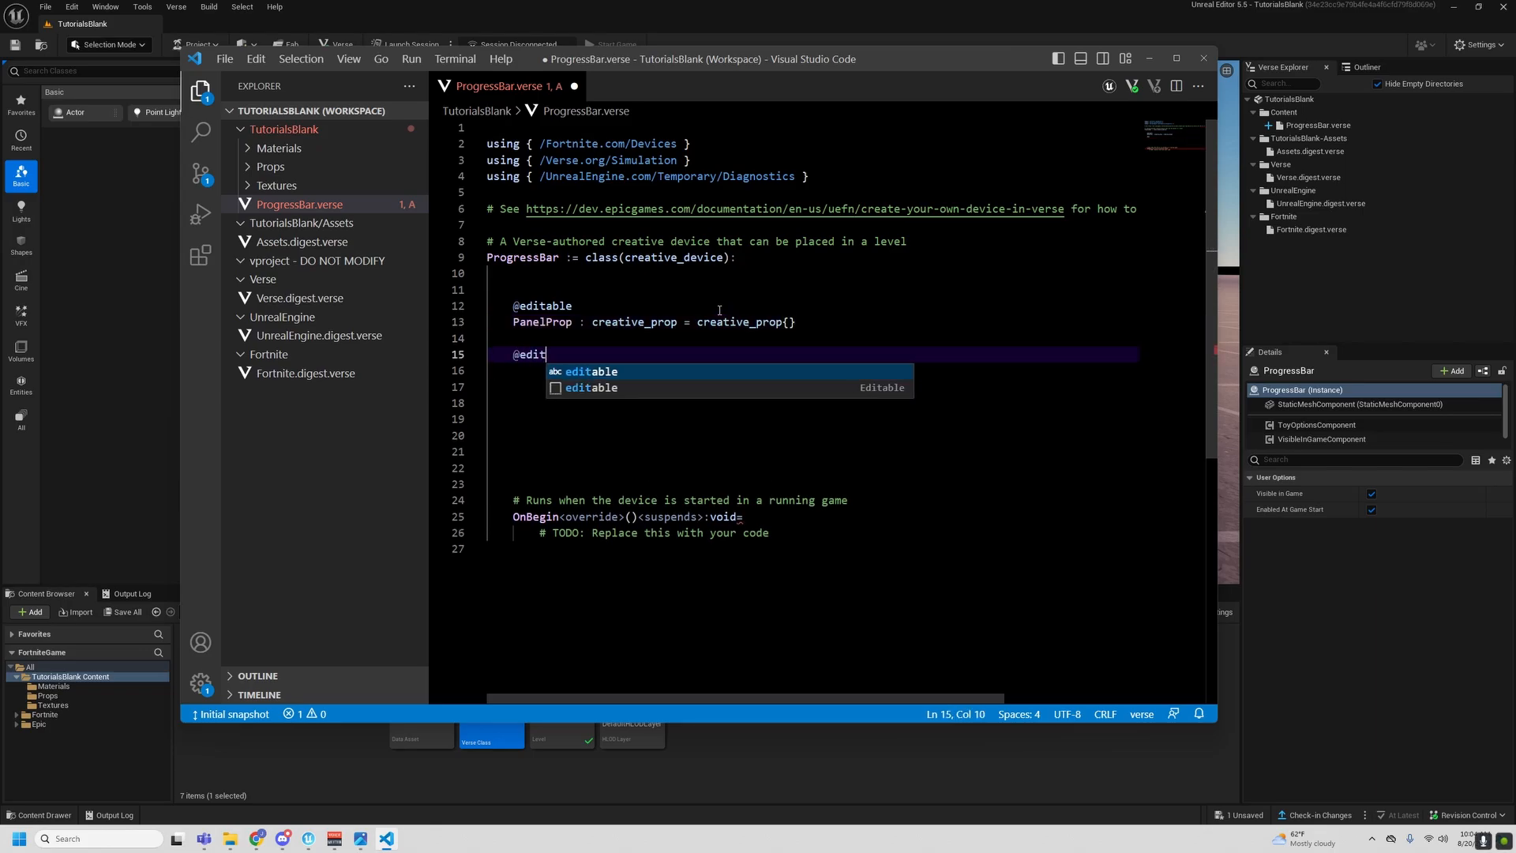
text(able)
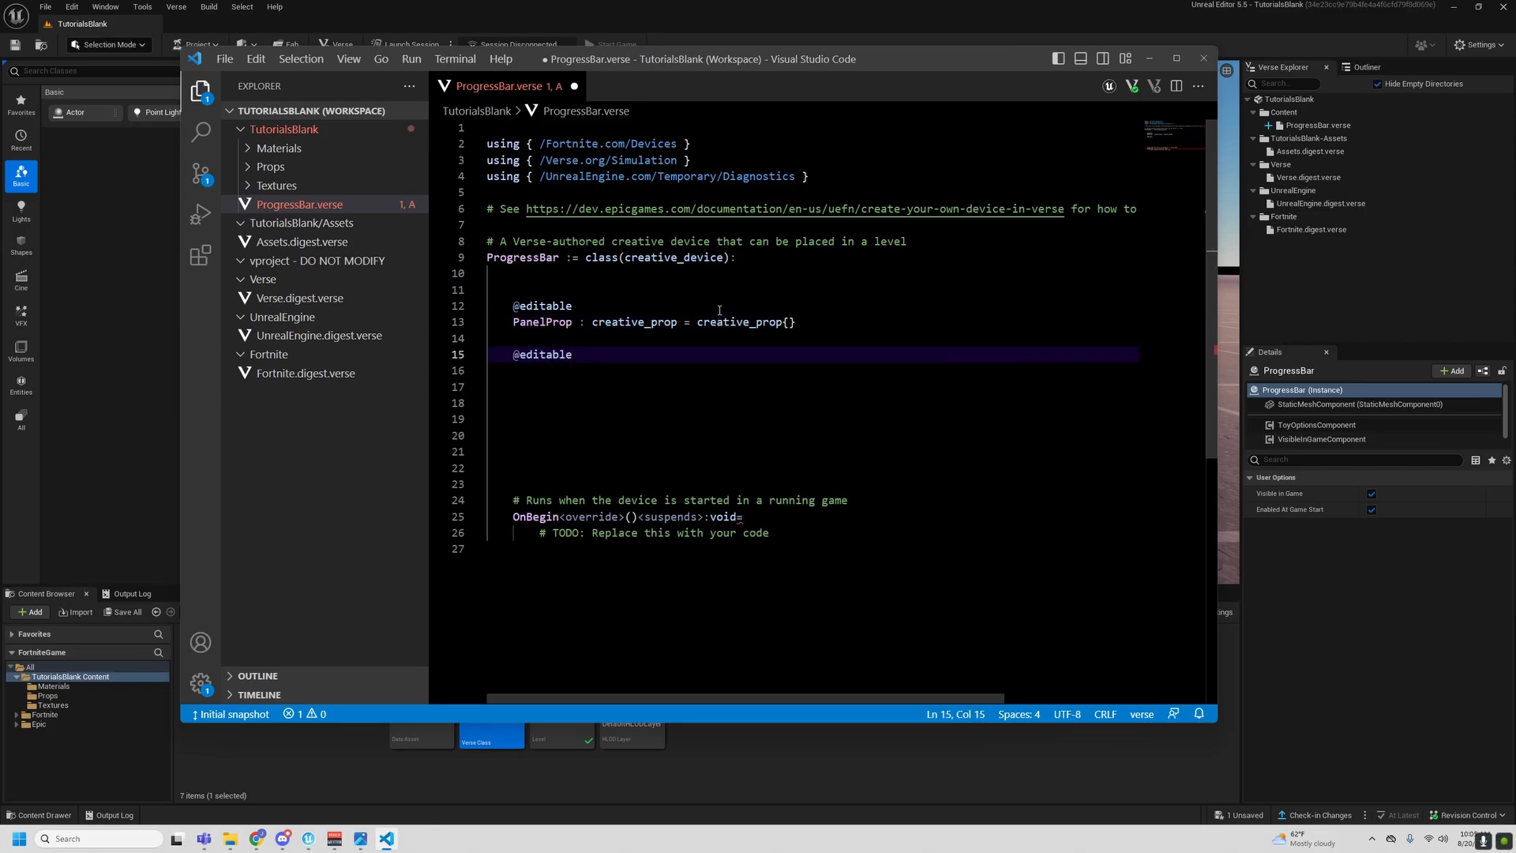
key(Return)
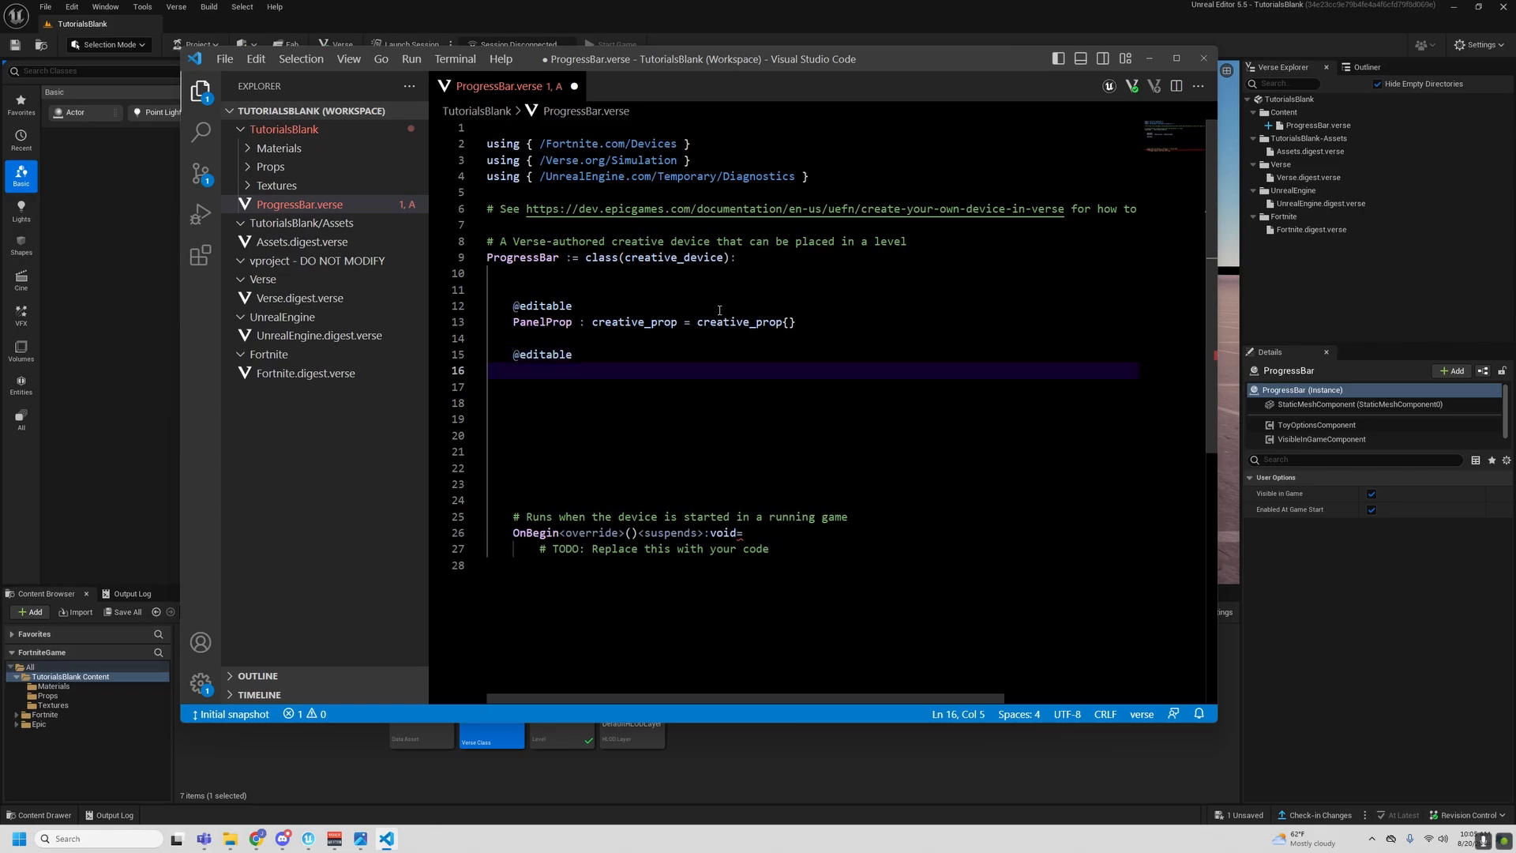
text(ResetButt)
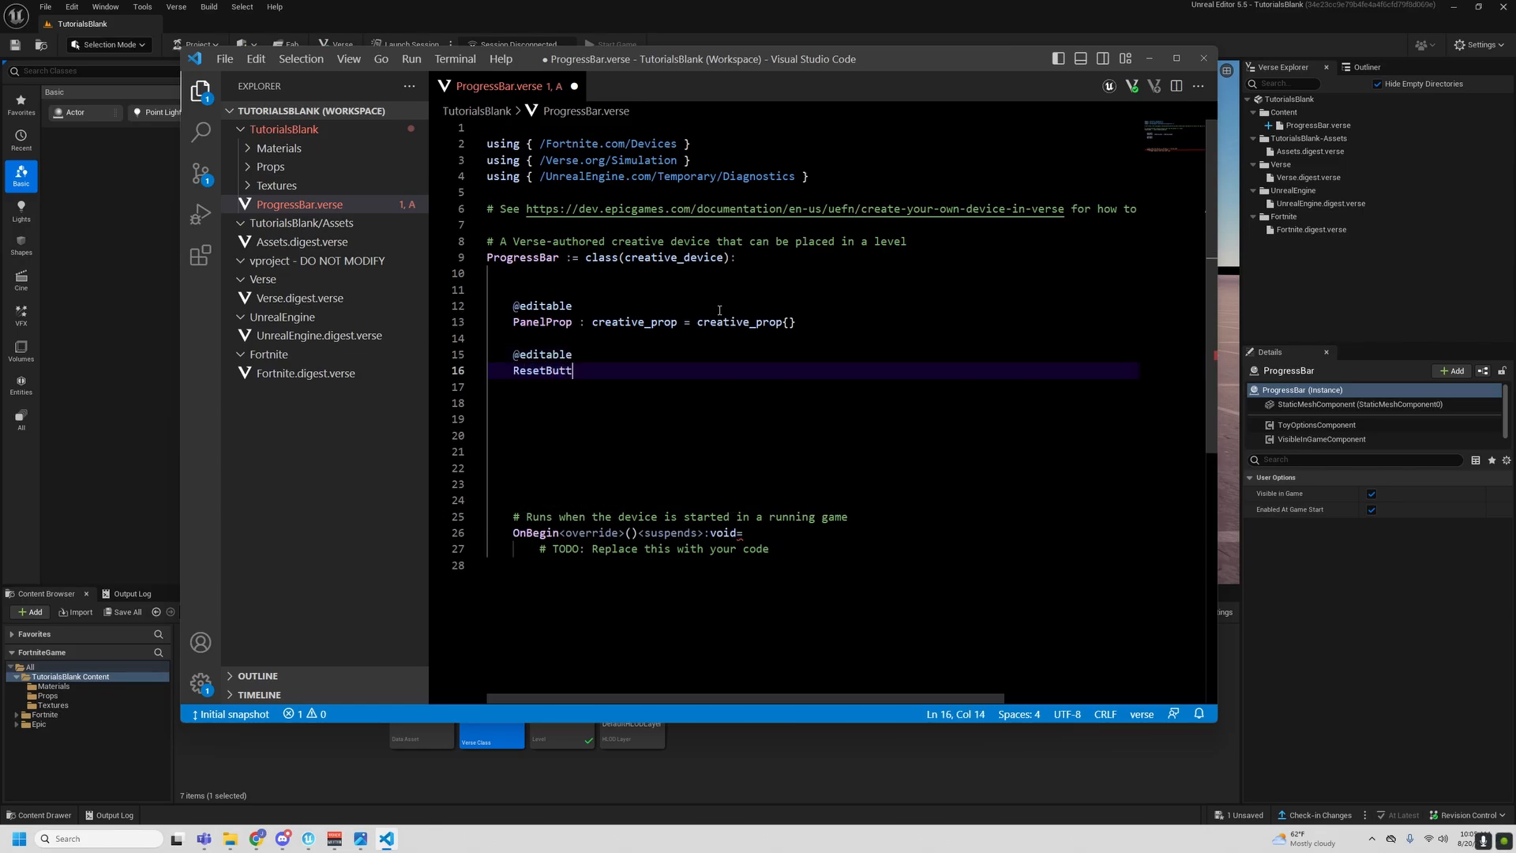
text(on : button)
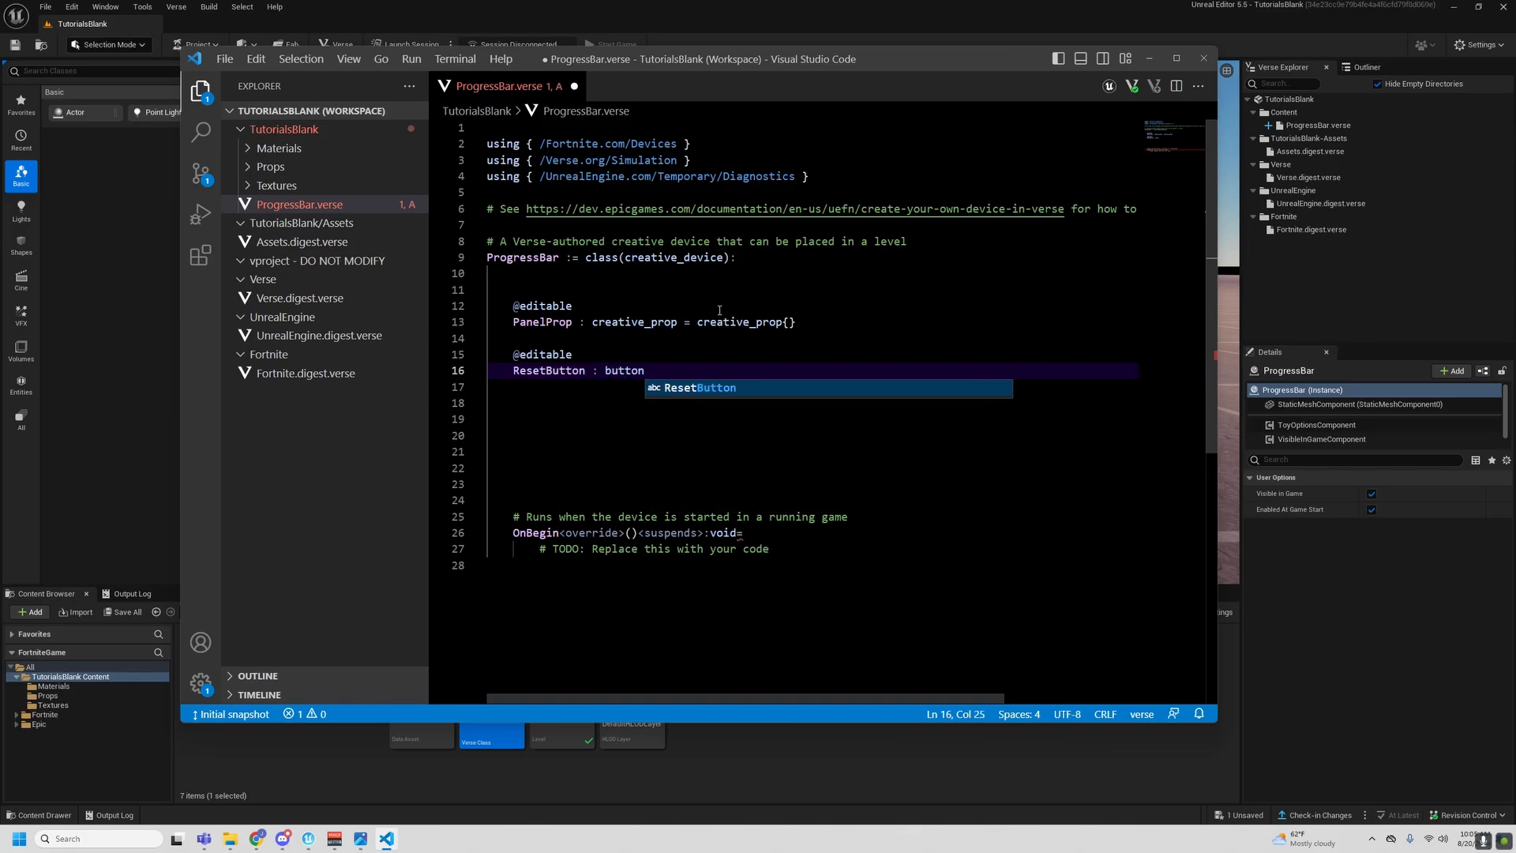
text(_device = But)
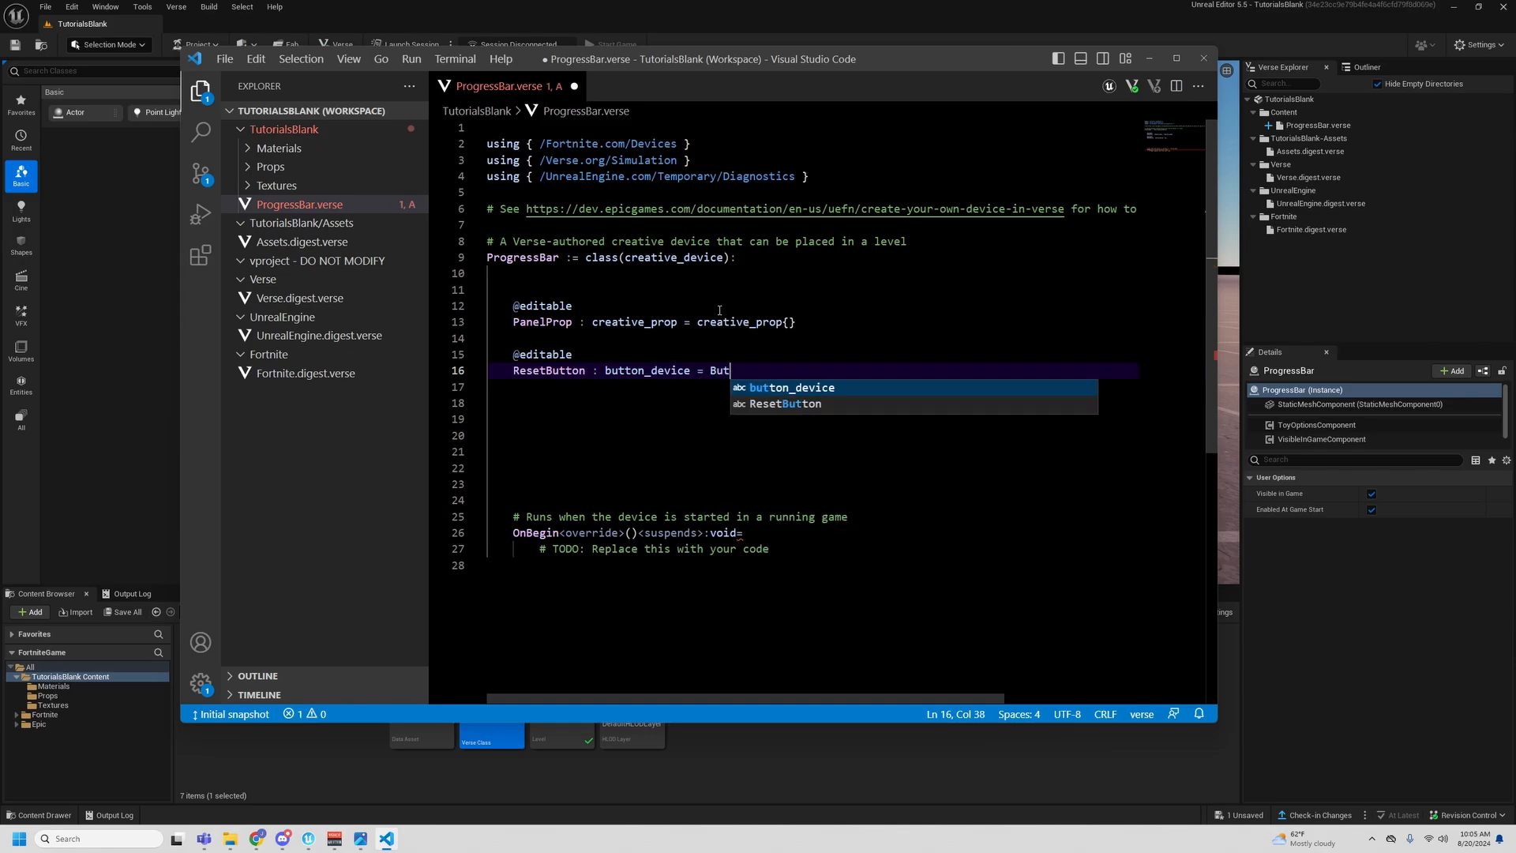
key(Tab)
text({)
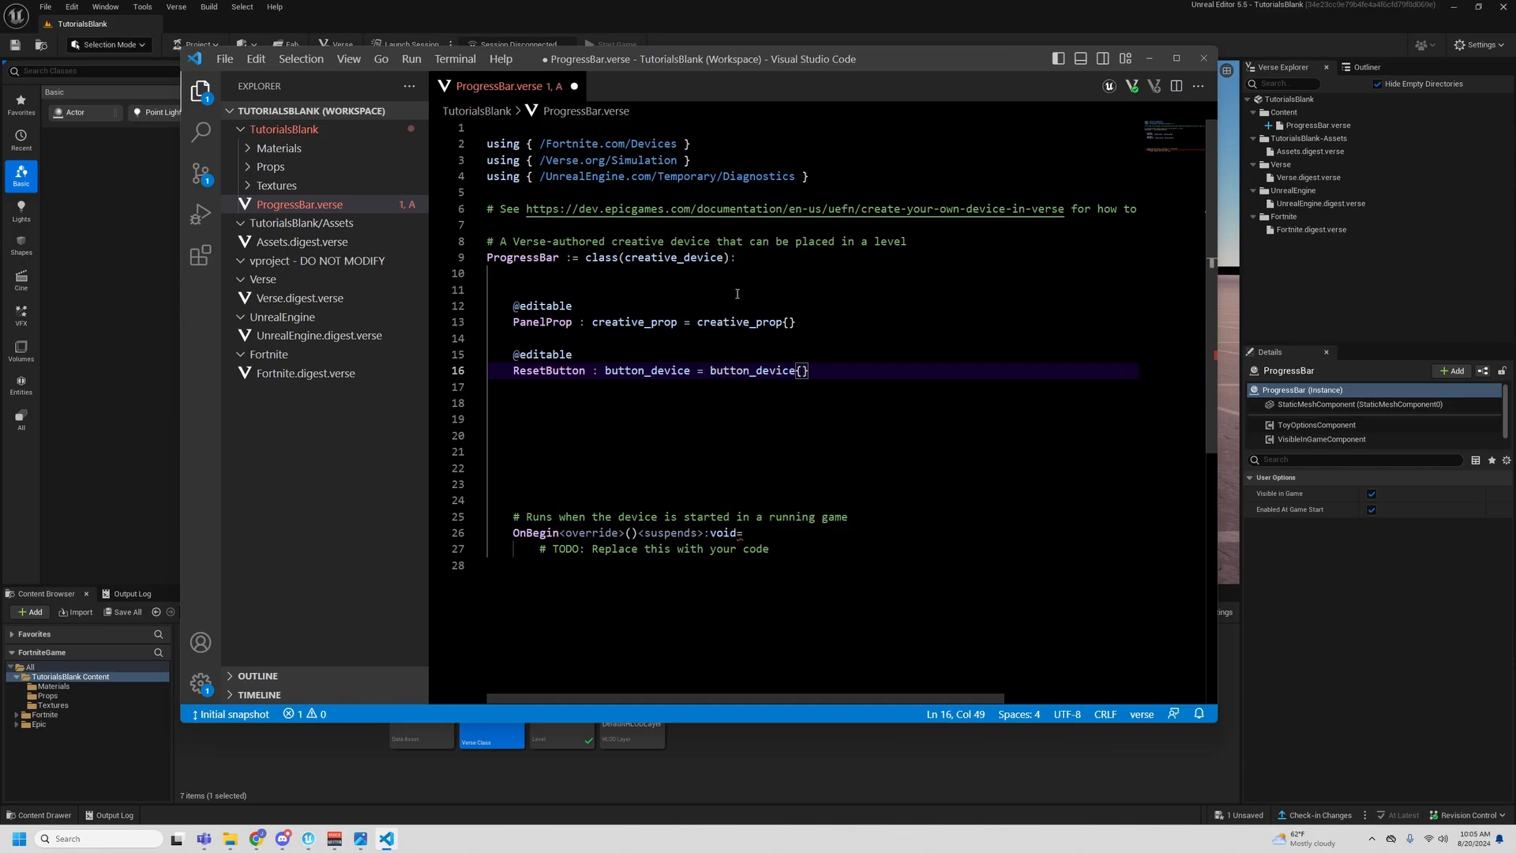
- Duplicate the editable ResetButton declaration below itself and rename the copy OnePercentButton
drag(825, 371, 516, 353)
key(ctrl+c)
click(855, 371)
key(Return)
key(Return)
key(ctrl+v)
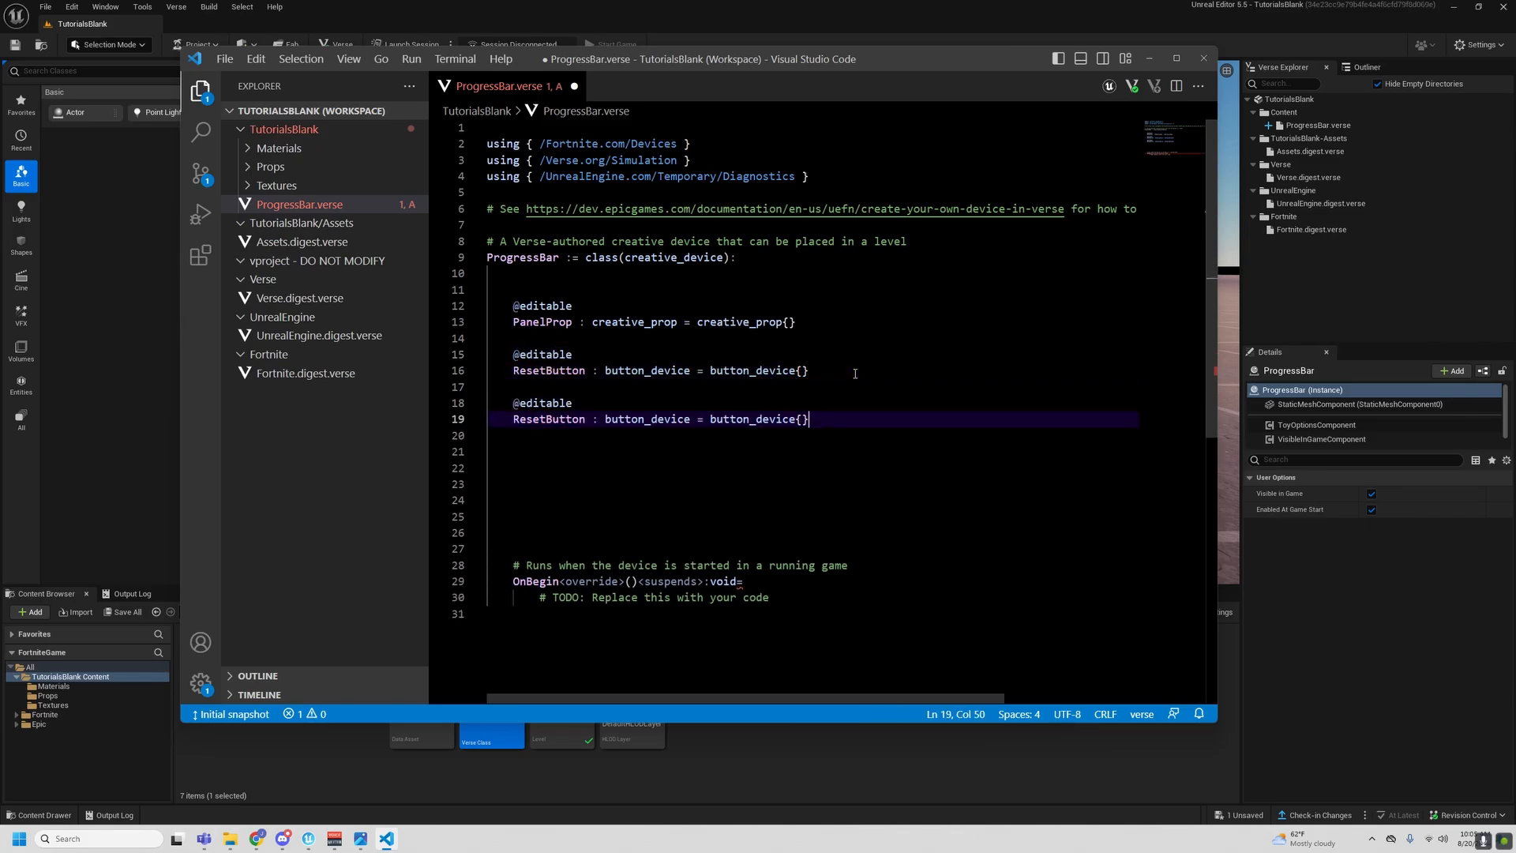
drag(545, 419, 519, 419)
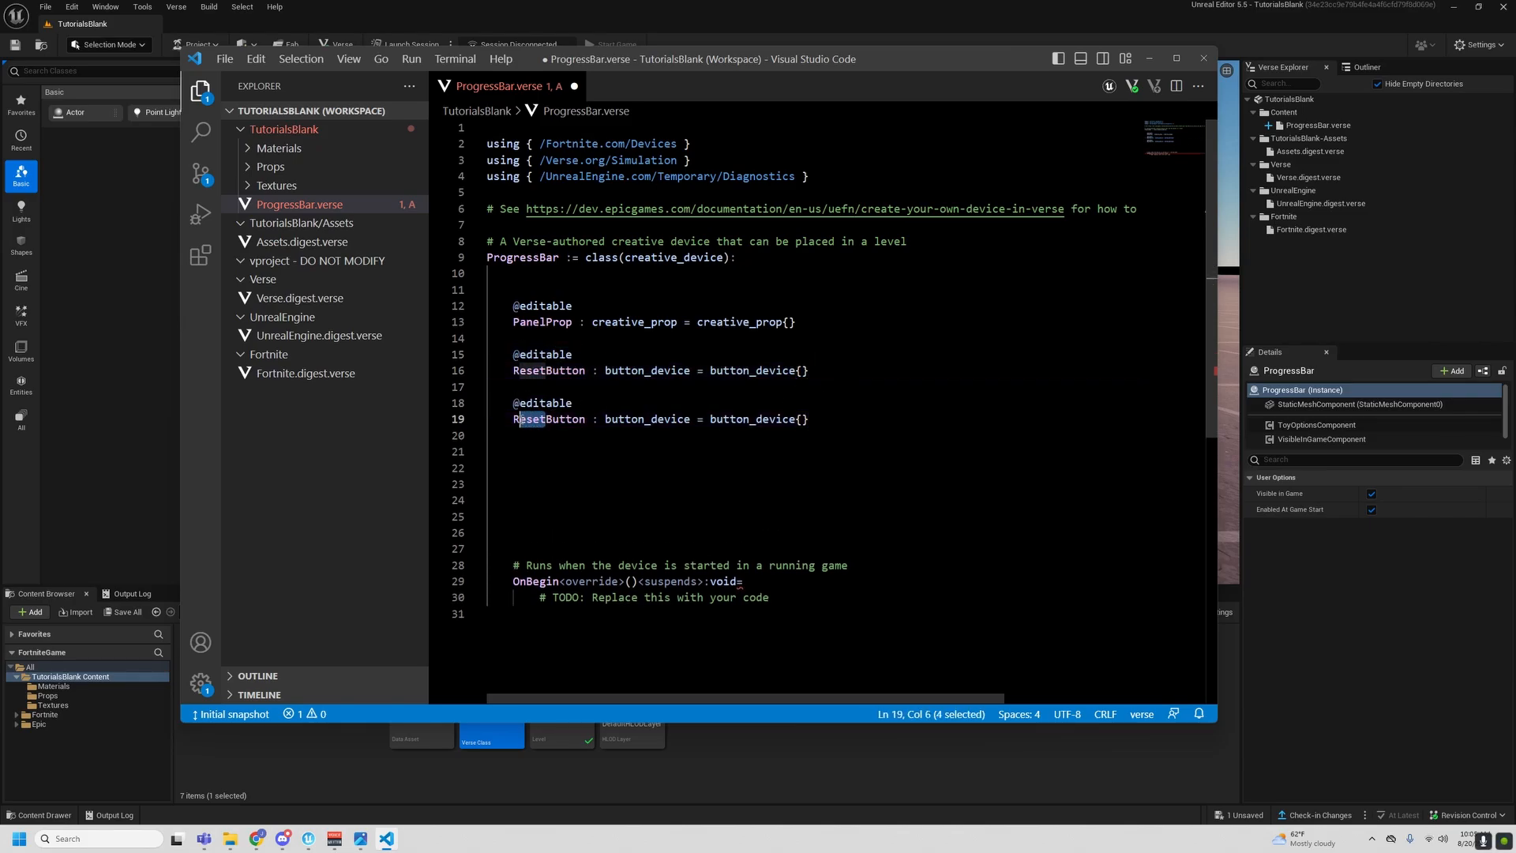
click(520, 418)
drag(547, 420, 513, 419)
text(OnePerf)
key(BackSpace)
text(cent)
- Duplicate the editable OnePercentButton declaration below itself and rename the copy TenPercentButton
drag(878, 414, 487, 403)
click(594, 467)
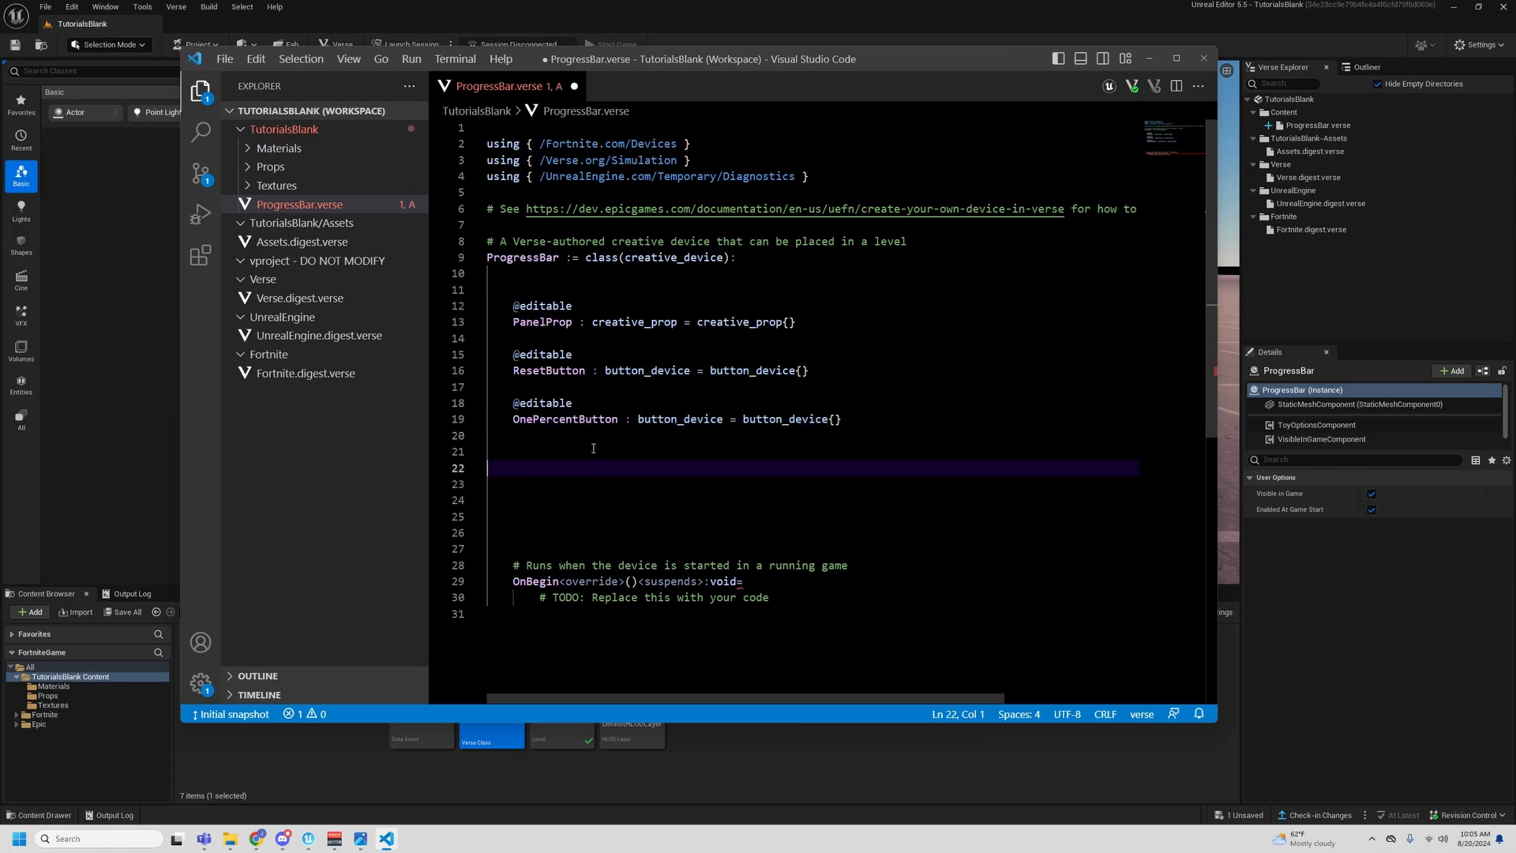
click(592, 451)
key(ctrl+v)
drag(532, 469, 511, 468)
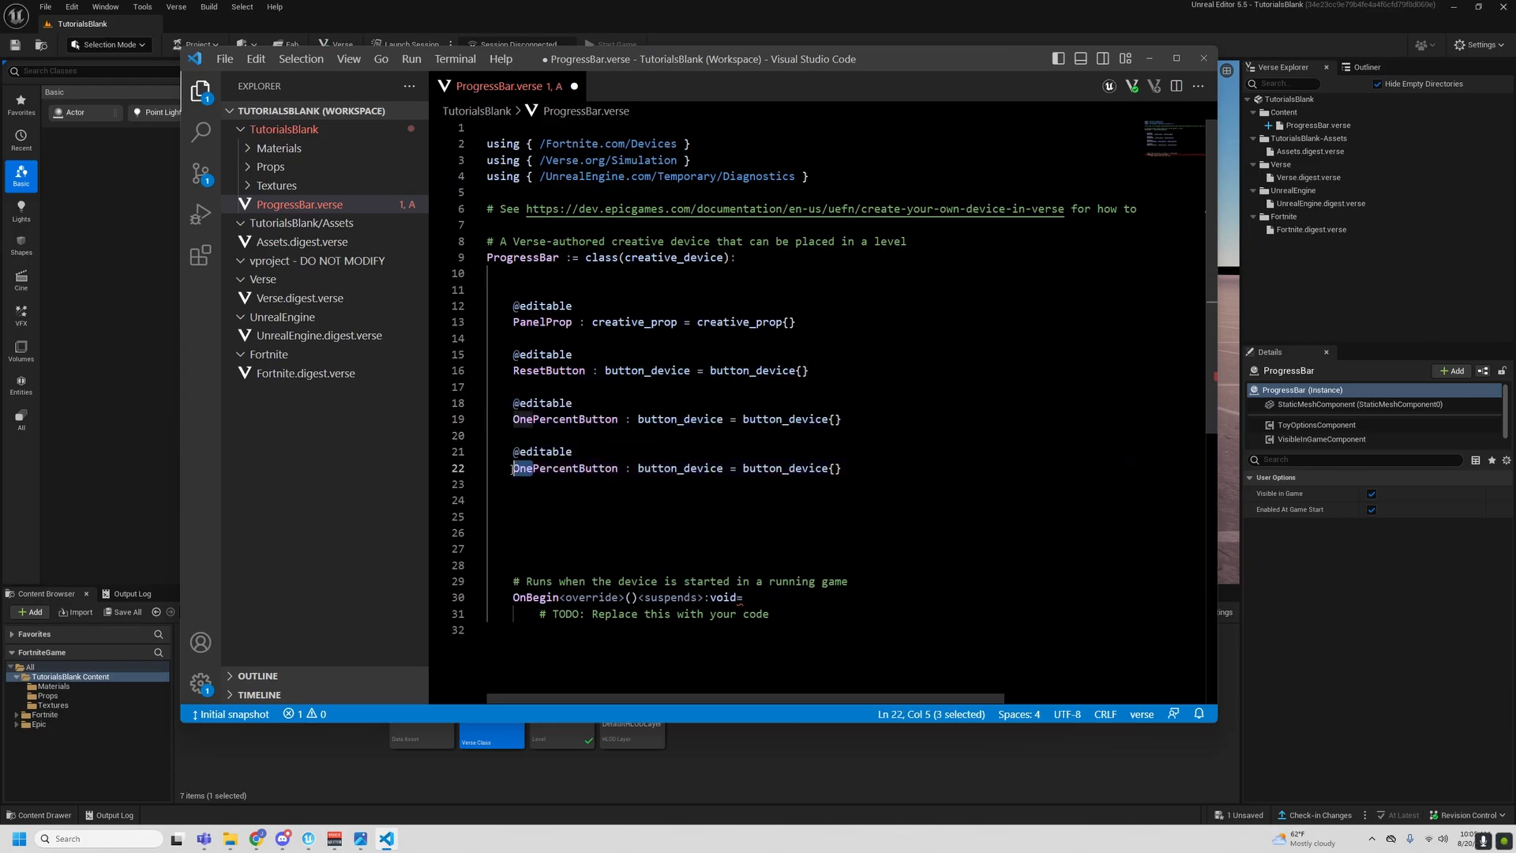
text(Ten)
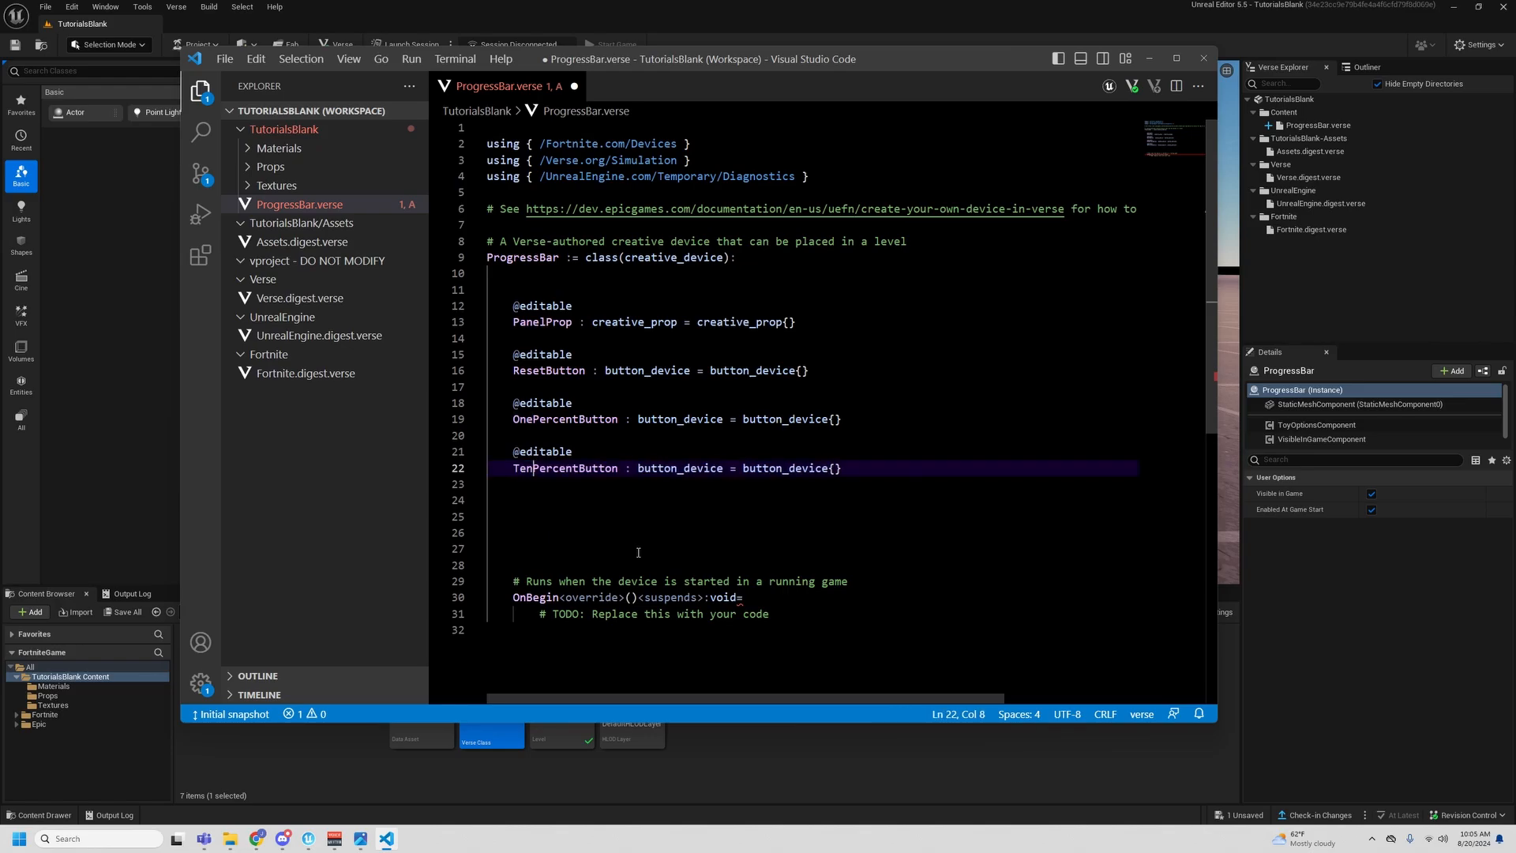
- Duplicate the editable TenPercentButton declaration below itself and rename the copy FiftyPercentButton
drag(842, 469, 514, 451)
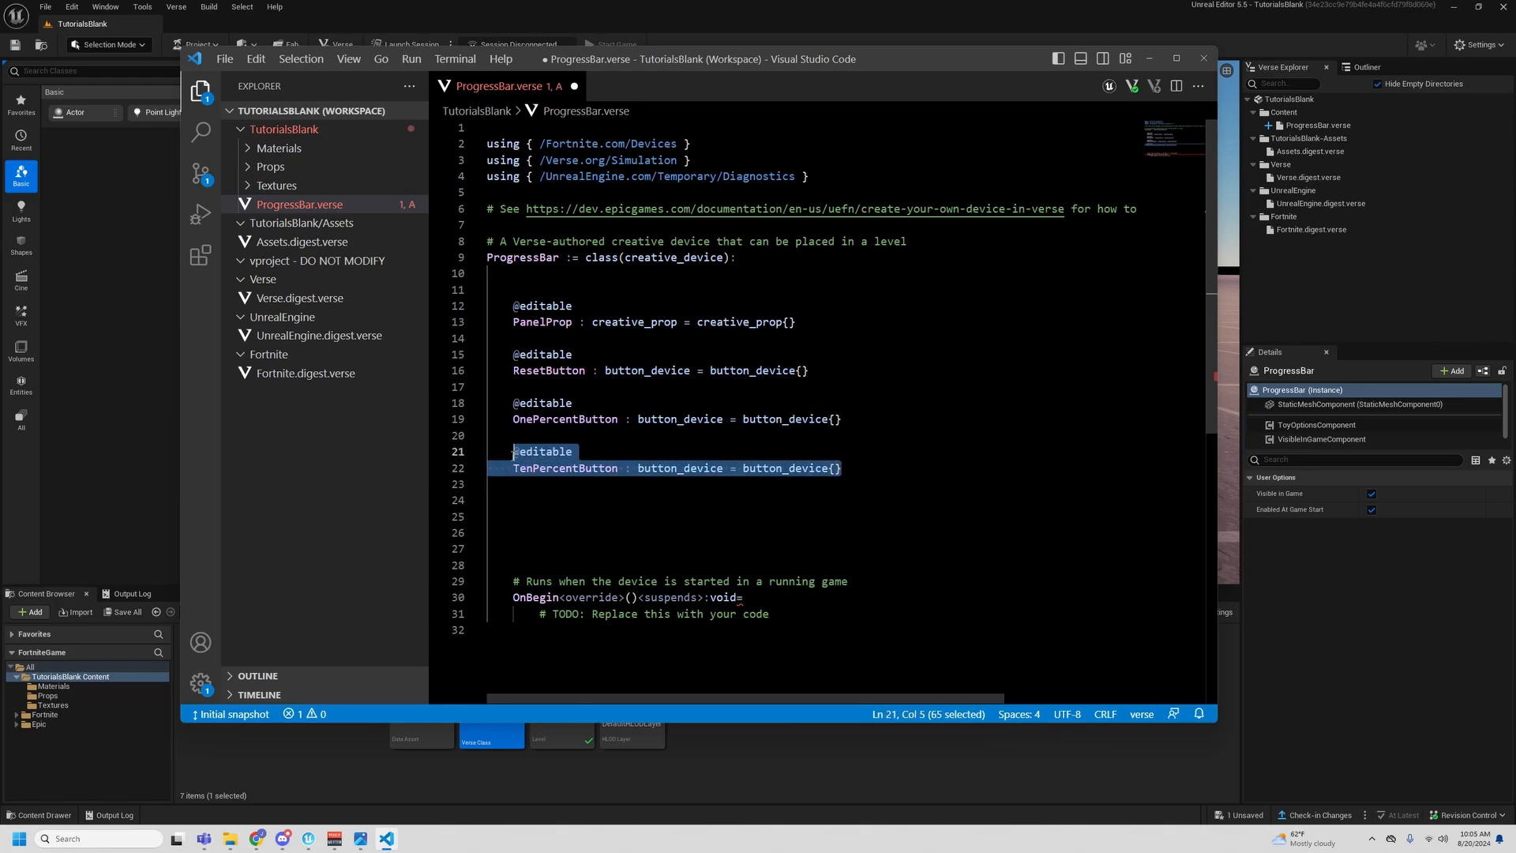
click(536, 502)
key(Tab)
key(ctrl+v)
drag(533, 517, 514, 517)
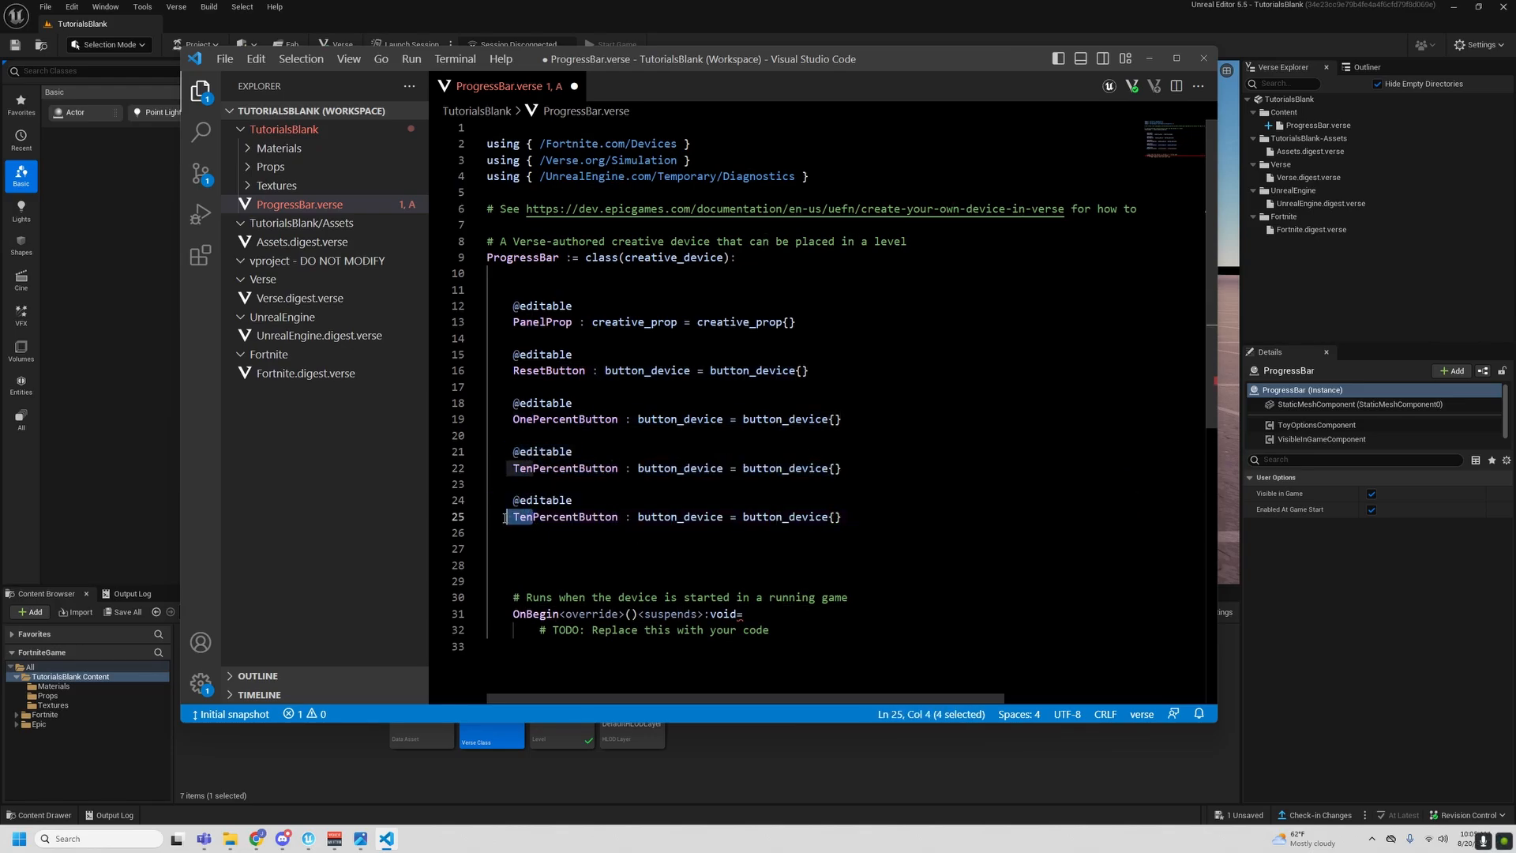
text(Fif)
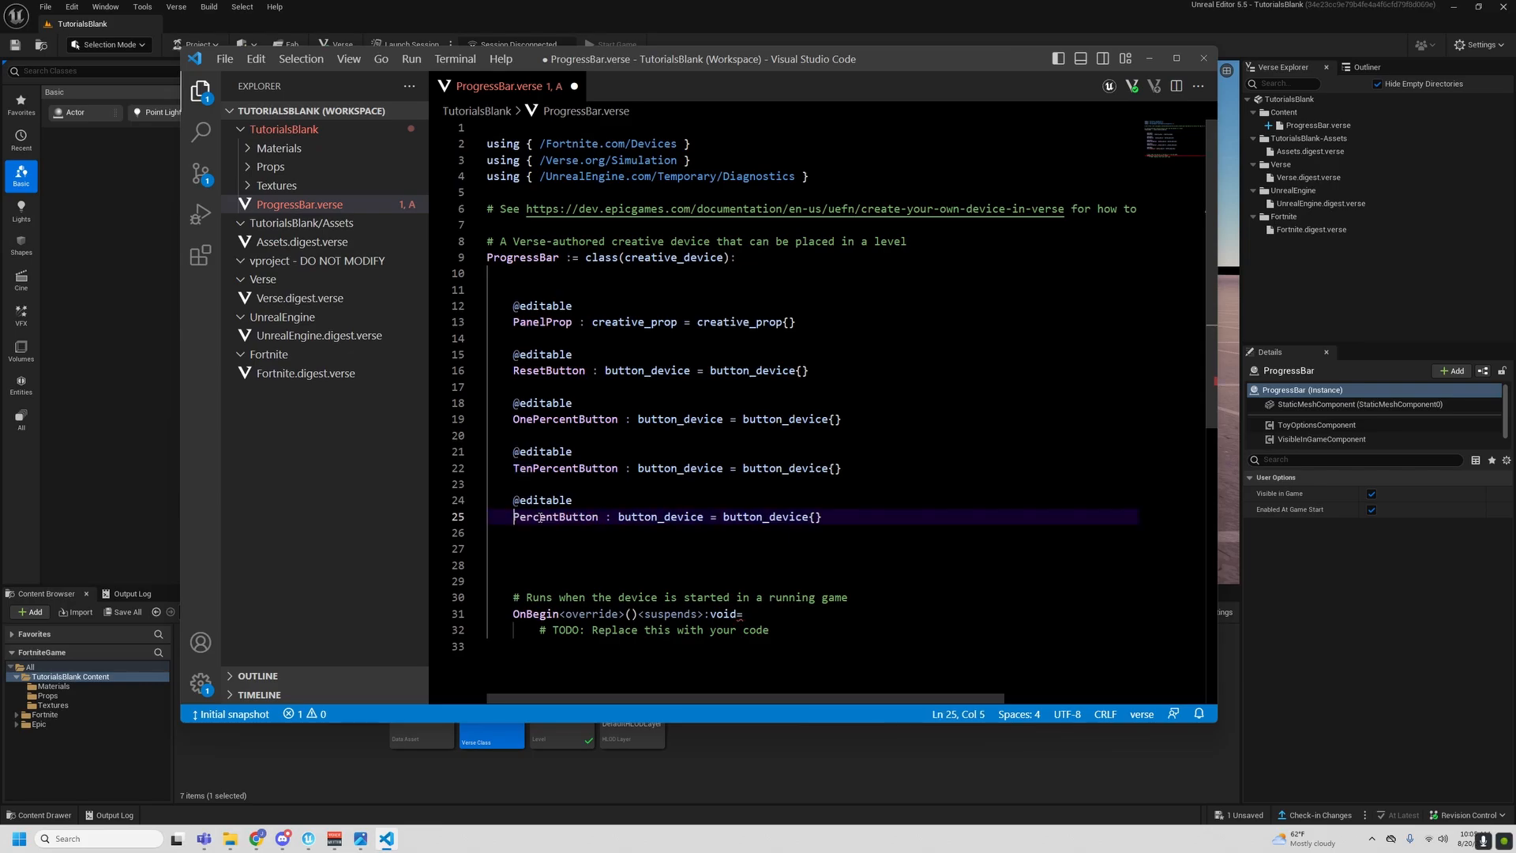
text(ty)
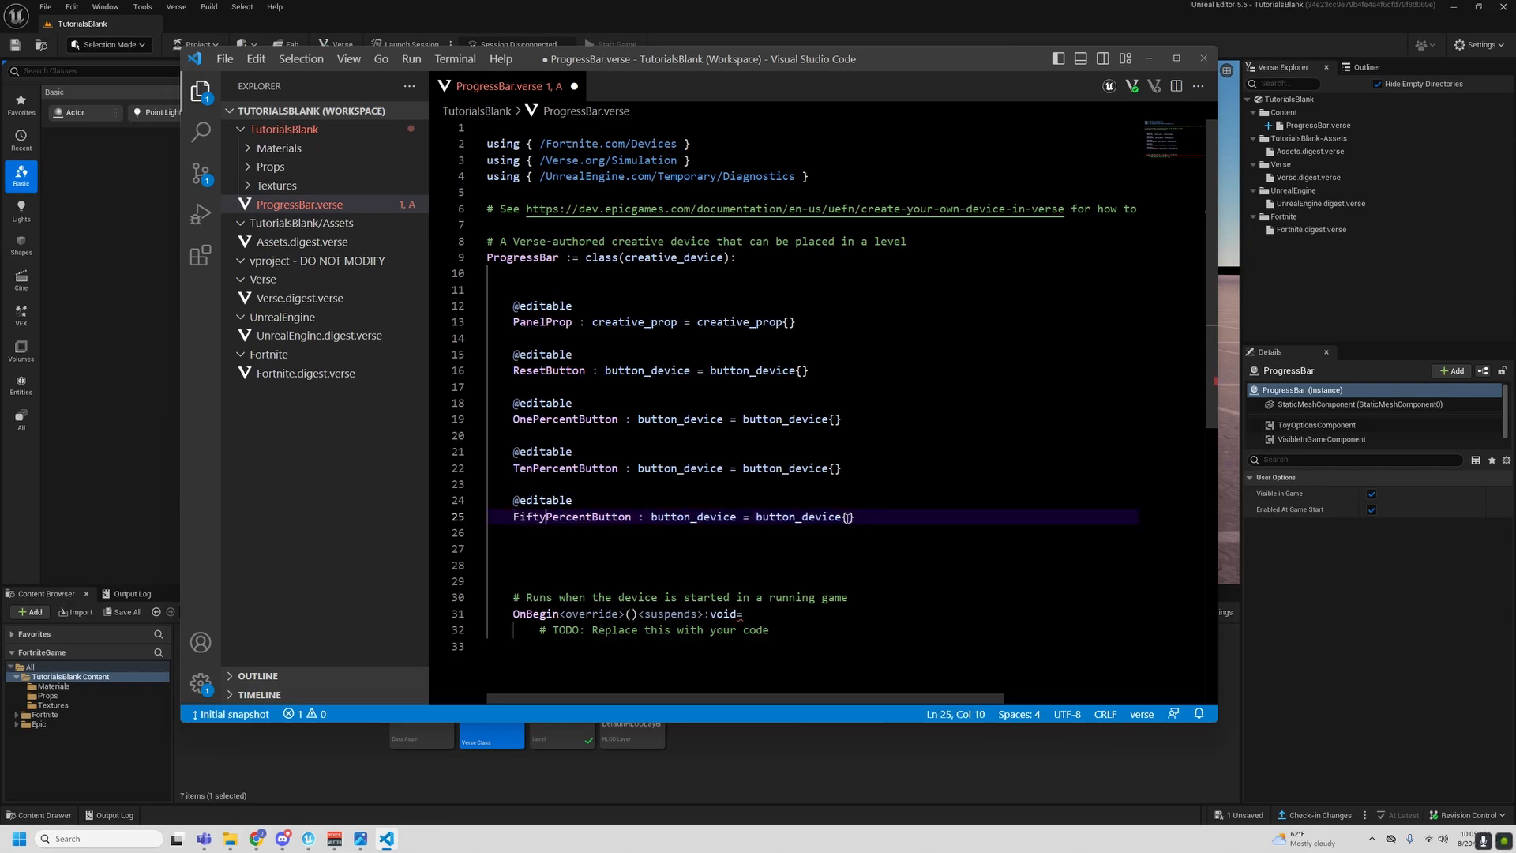
- Insert three blank lines above OnBegin and paste a copy of the editable FiftyPercentButton declaration below the original
click(876, 535)
key(Return)
key(Return)
key(Return)
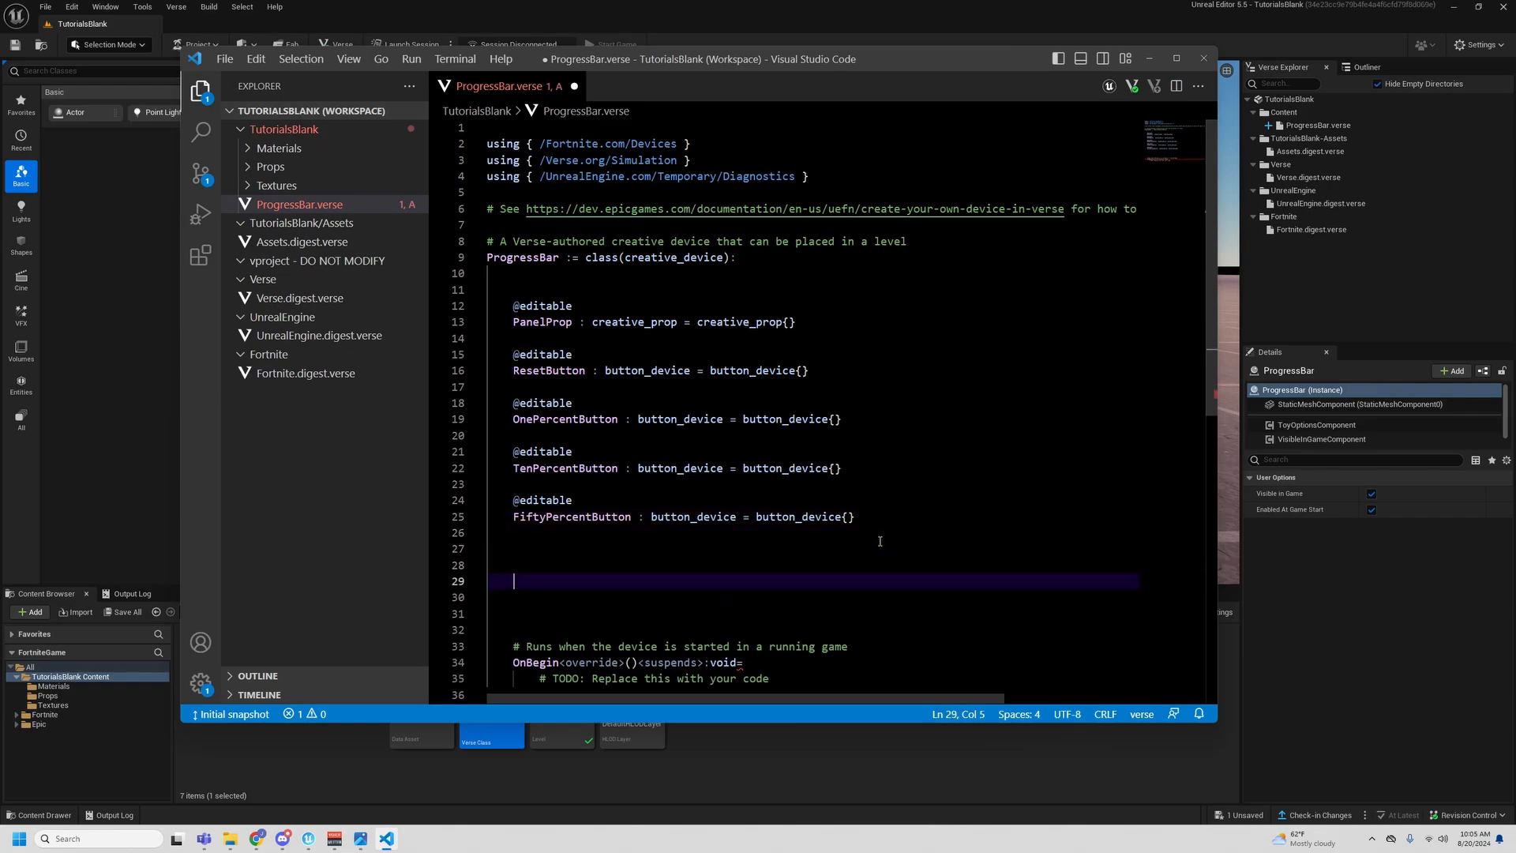
drag(881, 522, 512, 499)
key(ctrl+c)
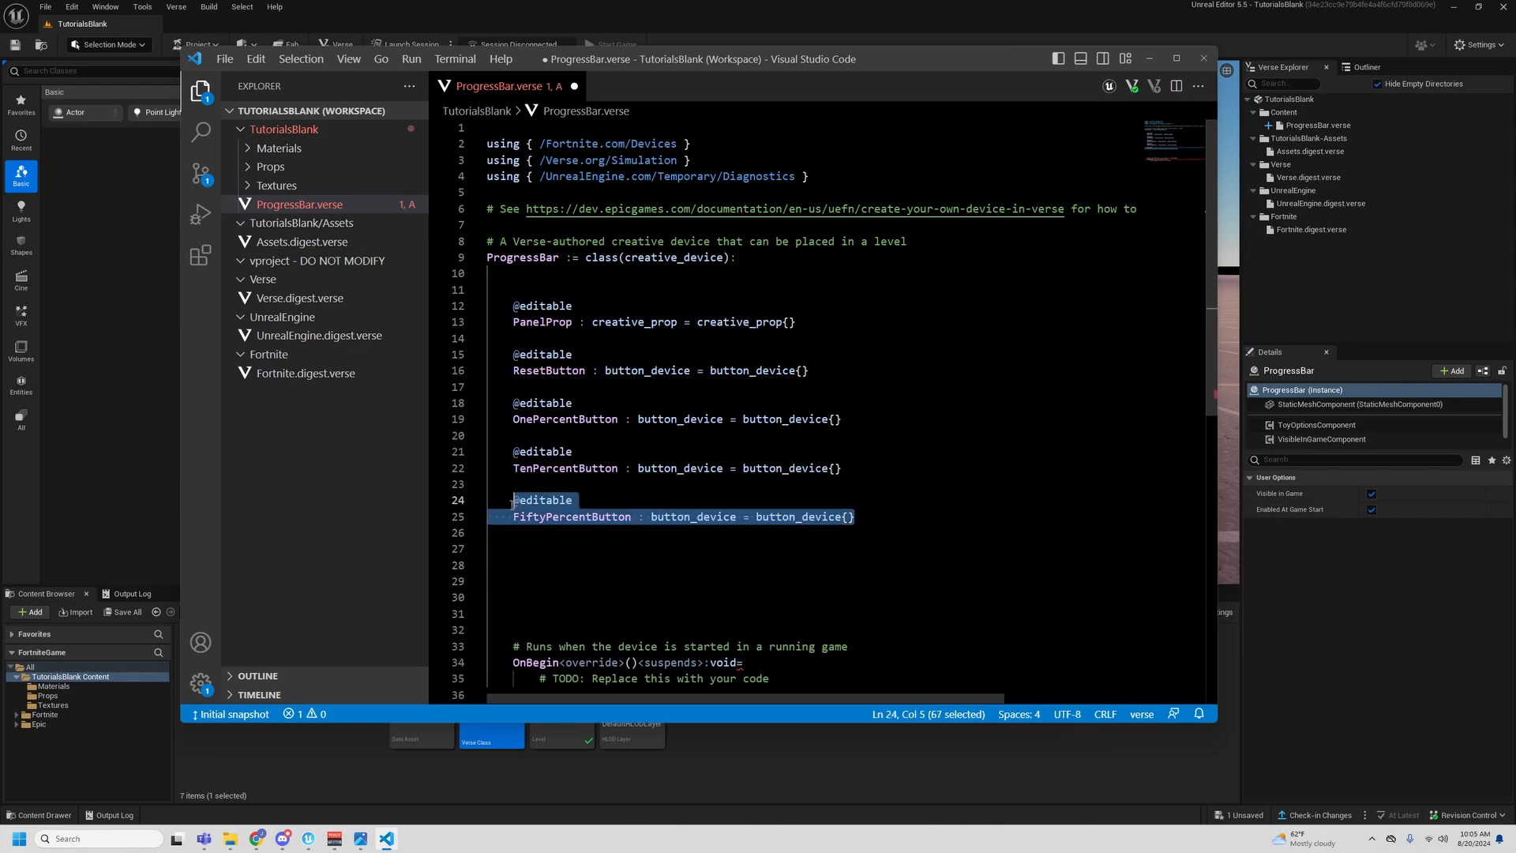
click(544, 555)
key(ctrl+v)
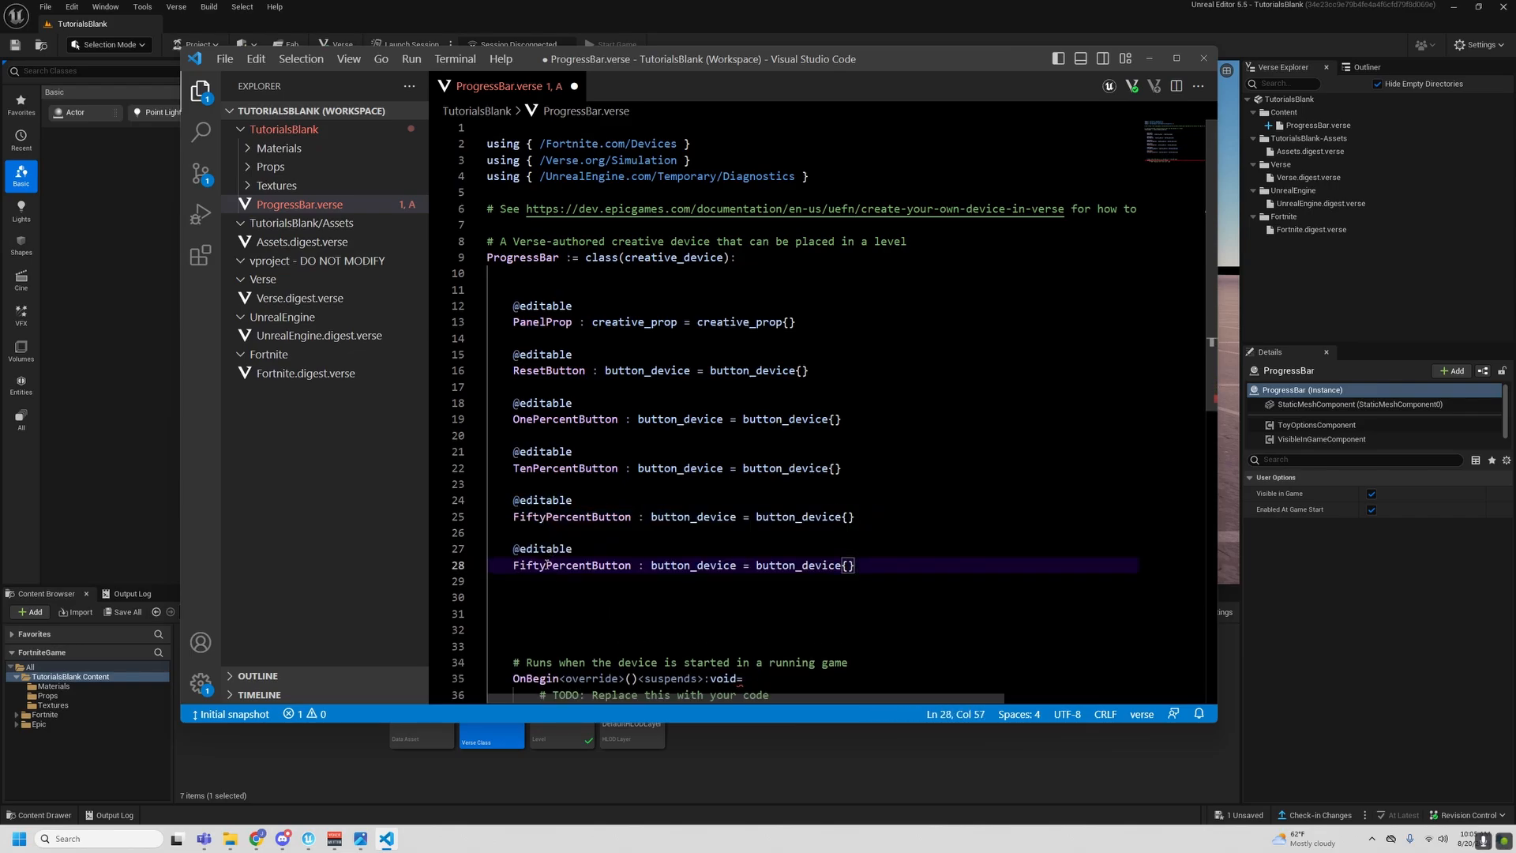
- Rename the copied FiftyPercentButton declaration to RandomizeColorButton and indent blank line 30 below it
drag(546, 565, 512, 565)
text(Random)
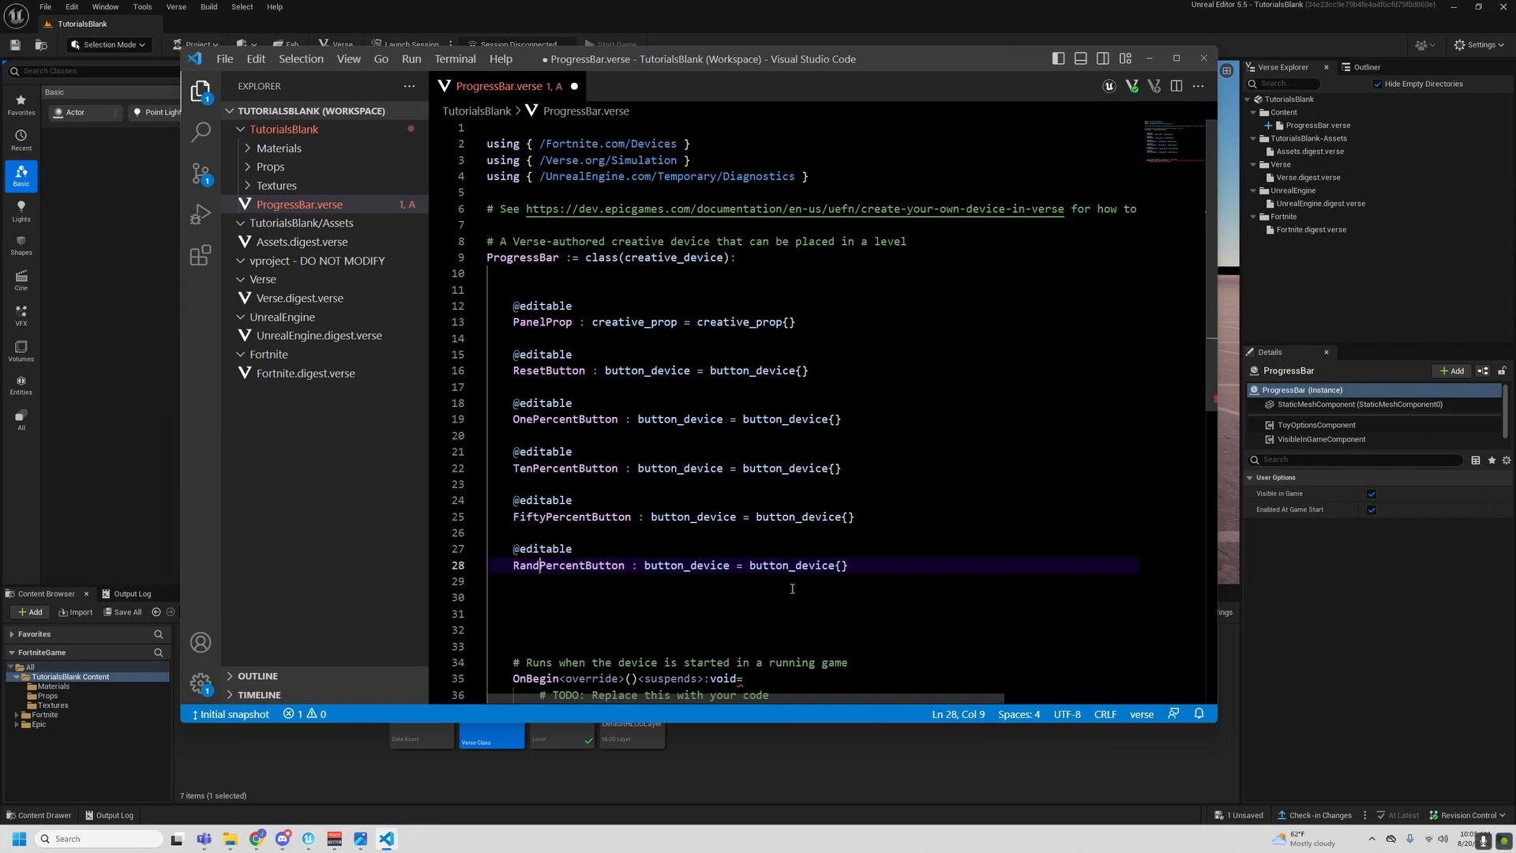
text(izeCol)
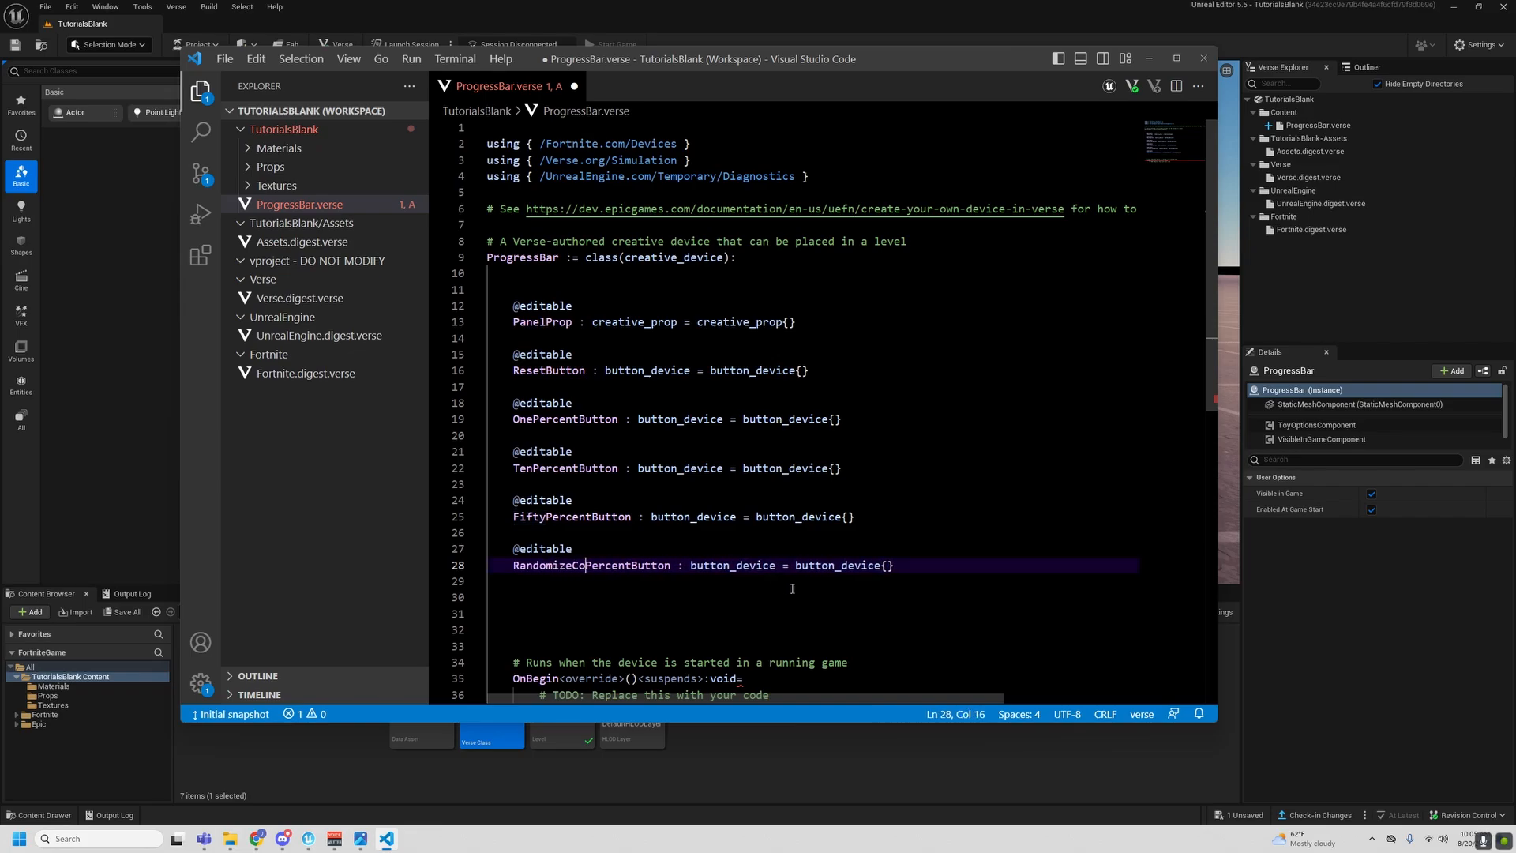
text(or)
key(Delete)
key(Delete)
key(Delete)
key(Delete)
key(Delete)
key(Delete)
key(Delete)
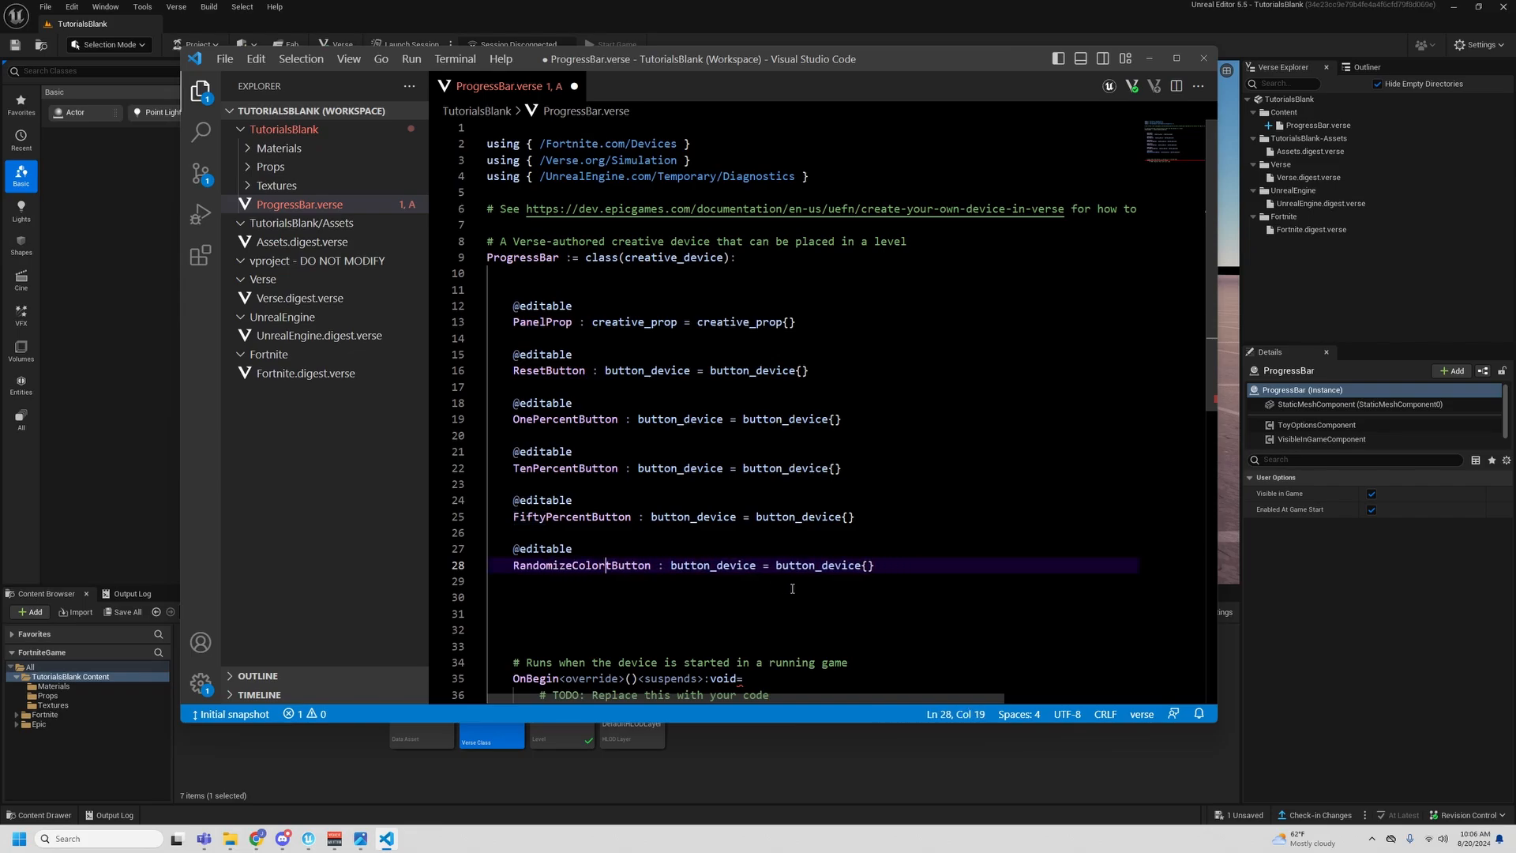
scroll(821, 568, down, 1)
click(952, 554)
key(Tab)
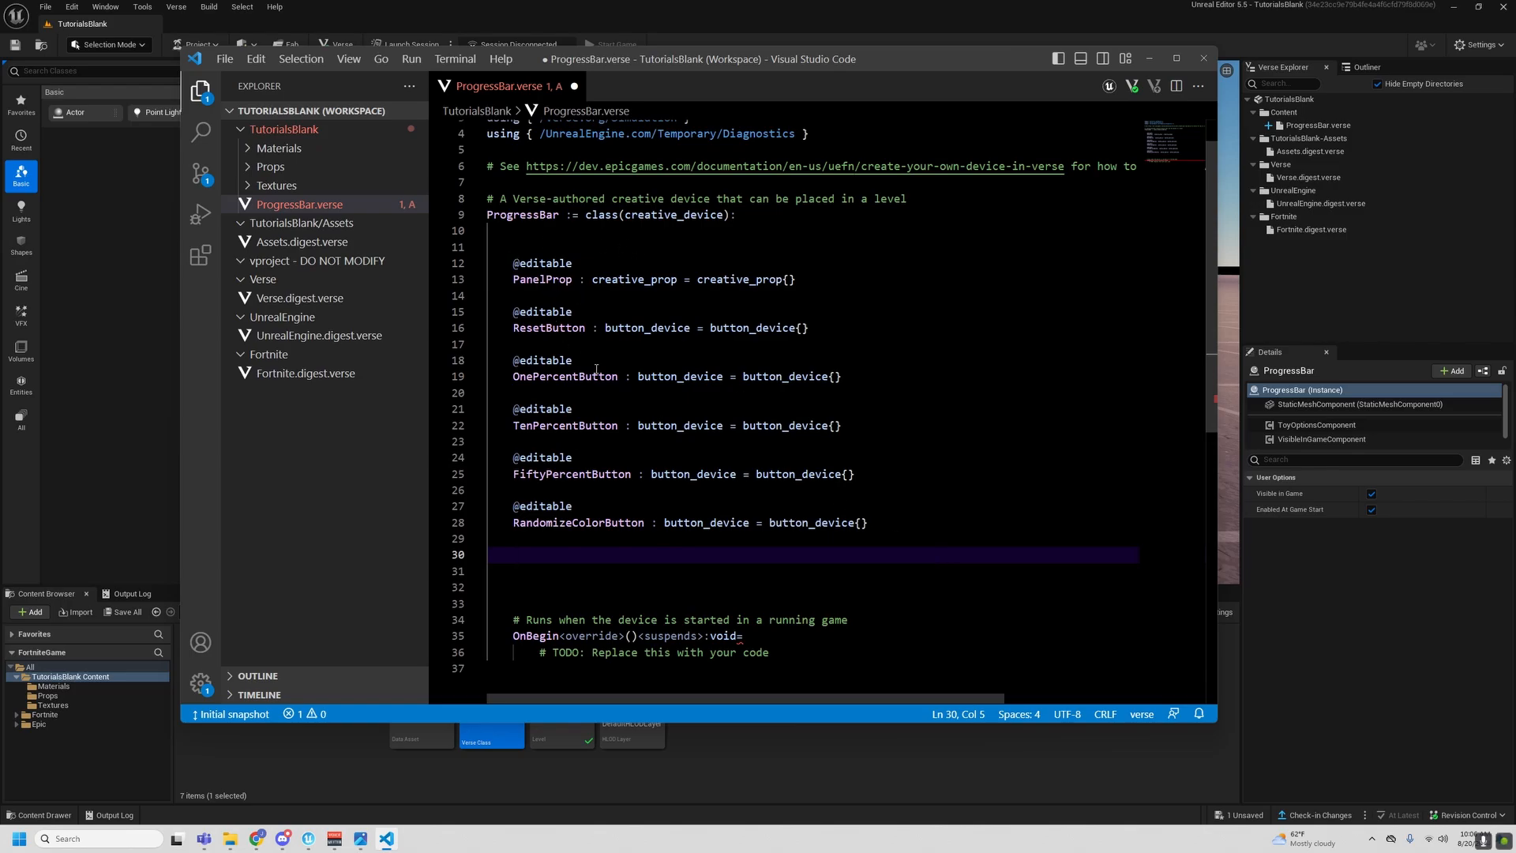
- Examine the BarProgress, BorderColor and ProgressBarColor variables of M_Progress_Bar_material in Assets.digest.verse, and return to ProgressBar.verse
click(286, 247)
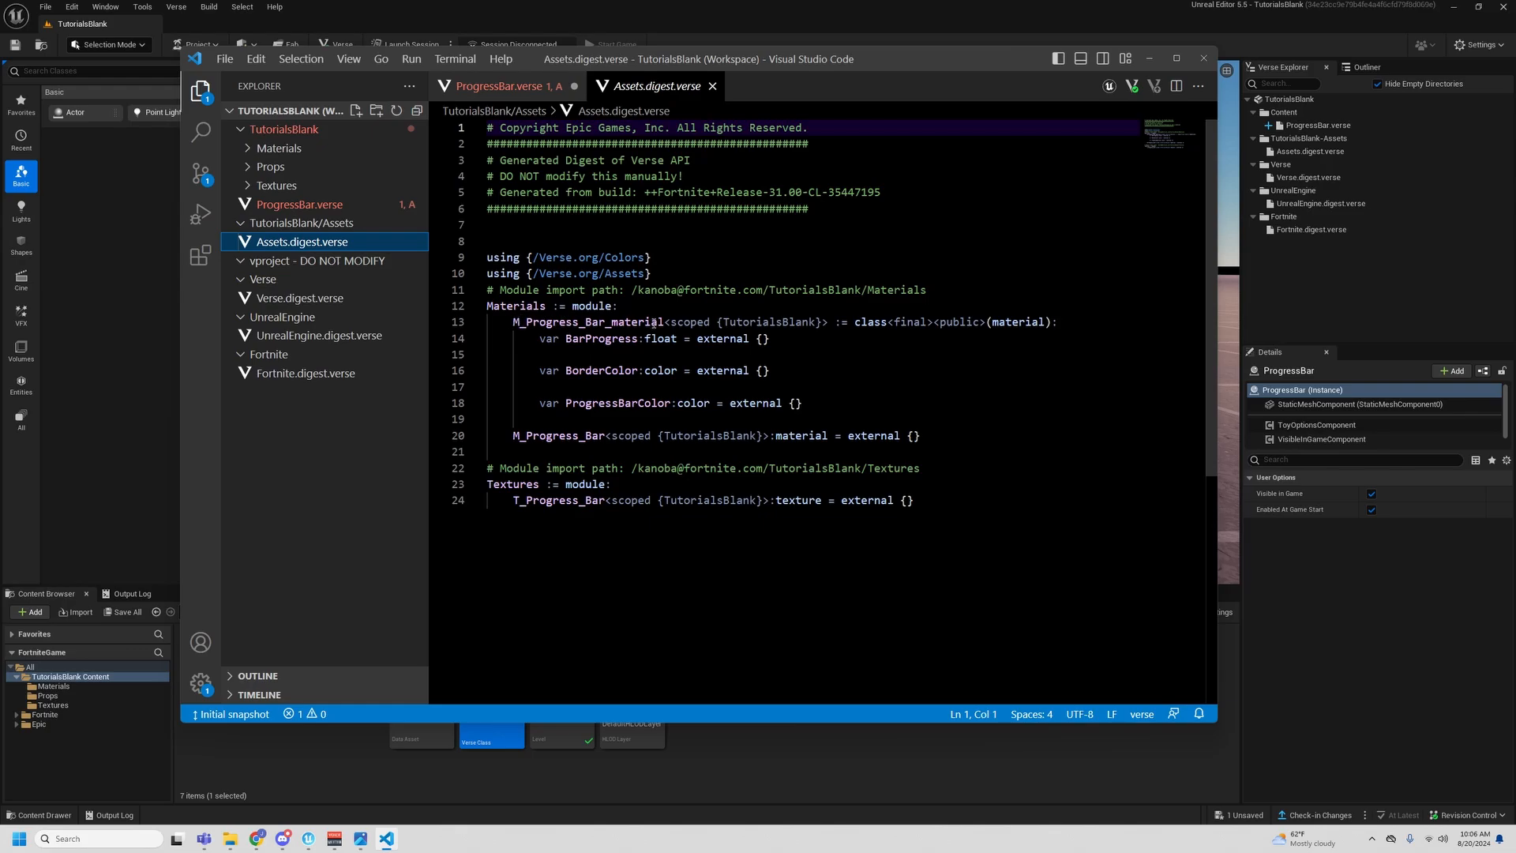
drag(538, 339, 770, 340)
key(Down)
key(Down)
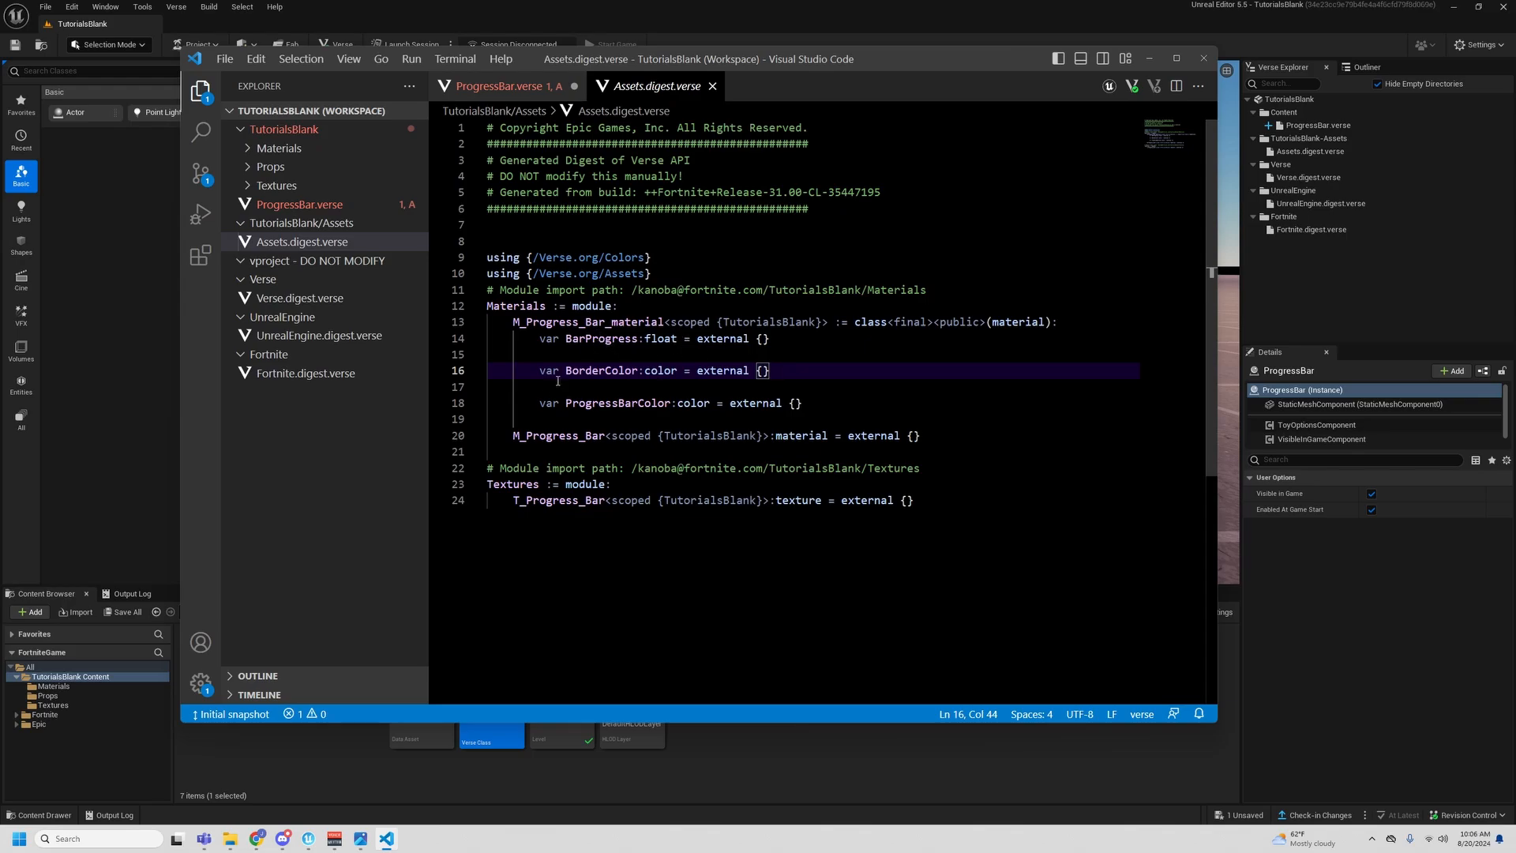
drag(566, 372, 638, 371)
click(661, 383)
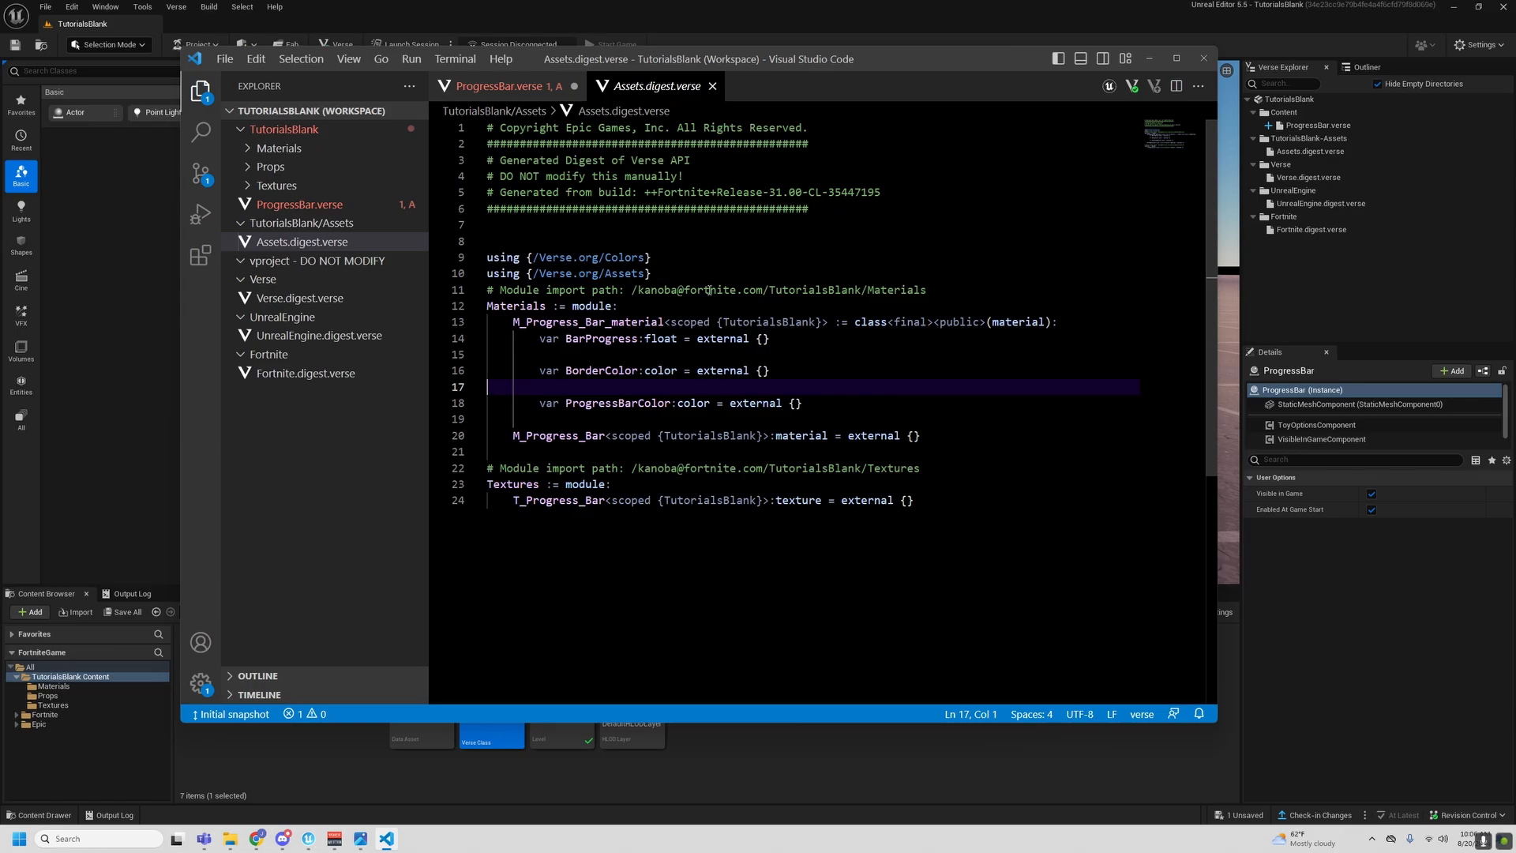
click(505, 85)
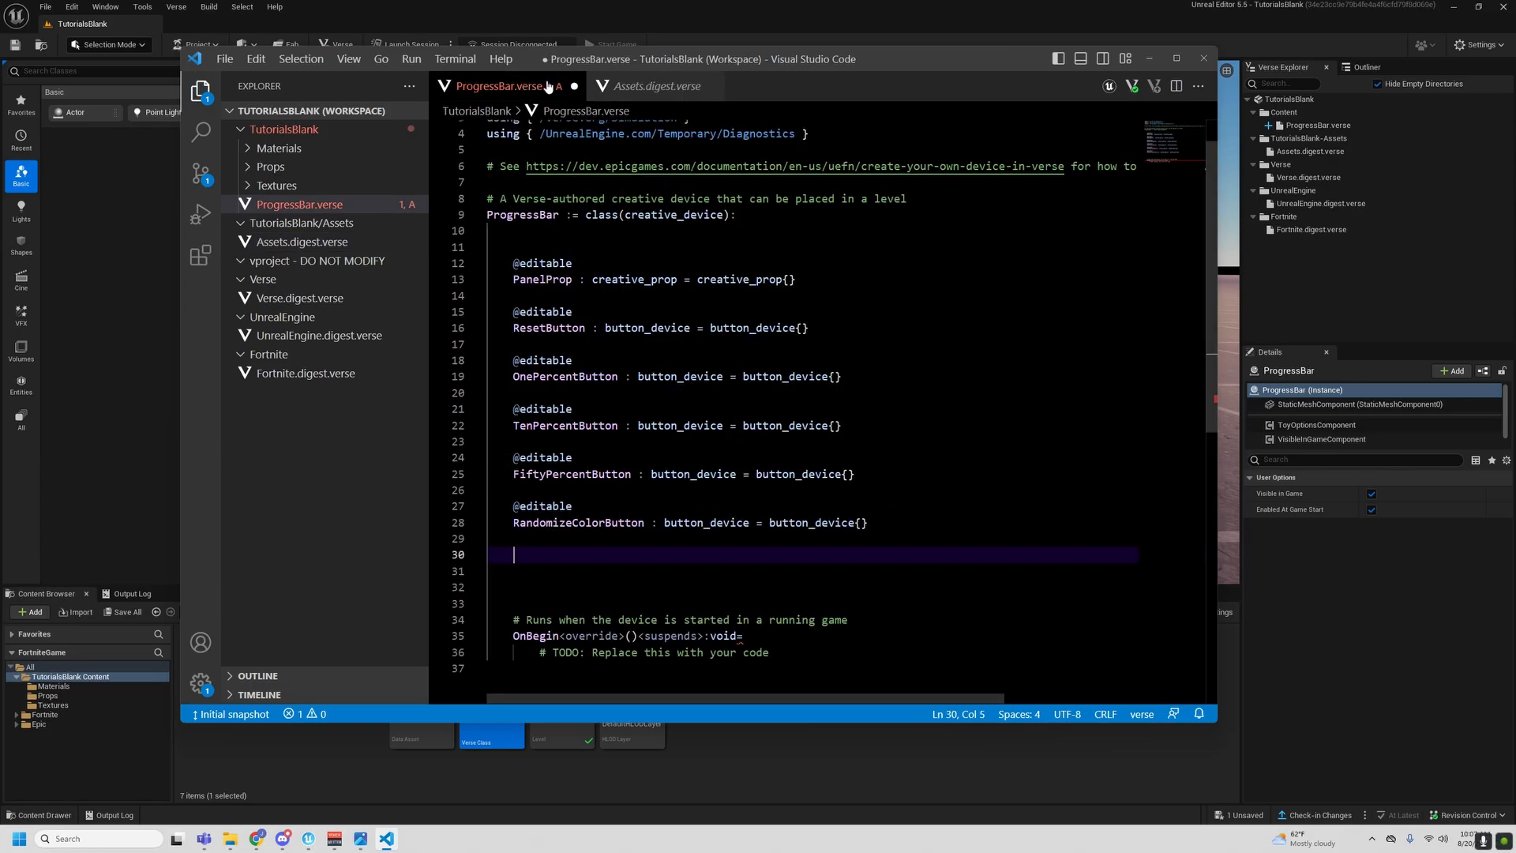
- On line 30, declare PanelMaterial with the type Materials.M_Progress_Bar_material followed by an equals sign
click(696, 473)
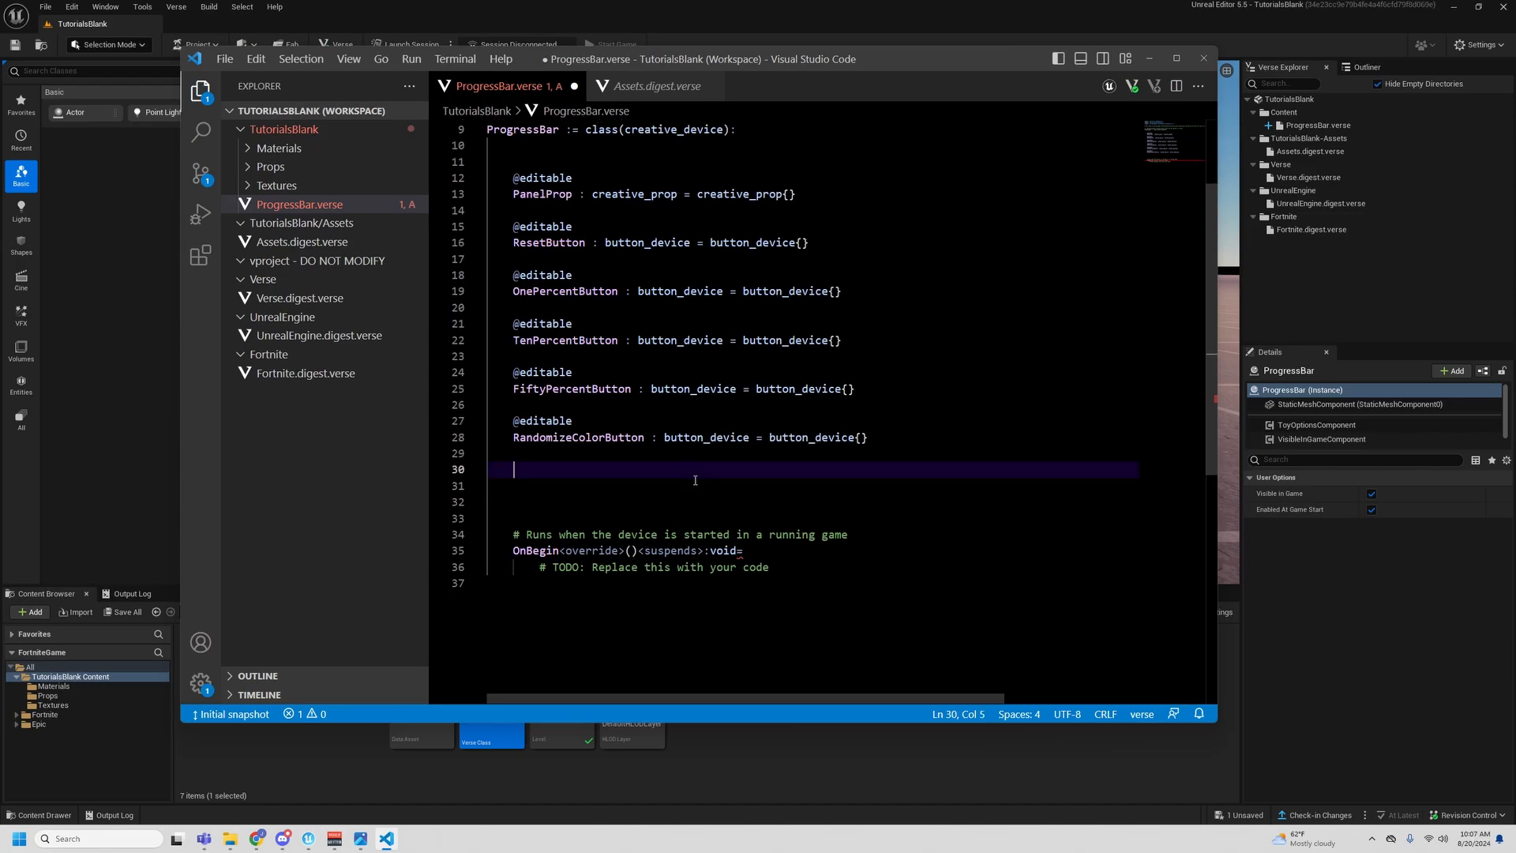
text(Pan)
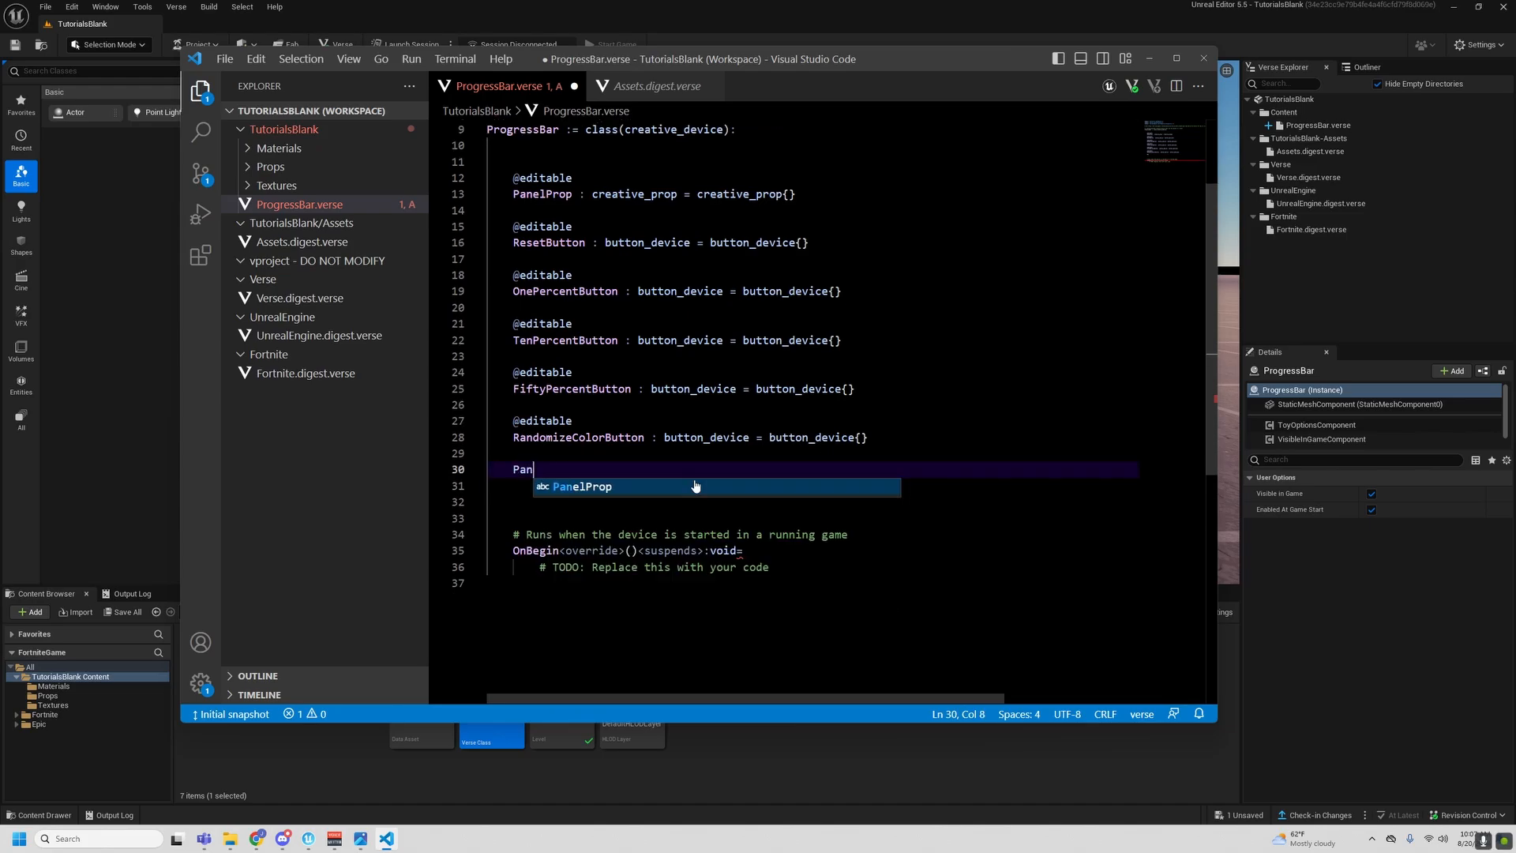
text(elMaterial )
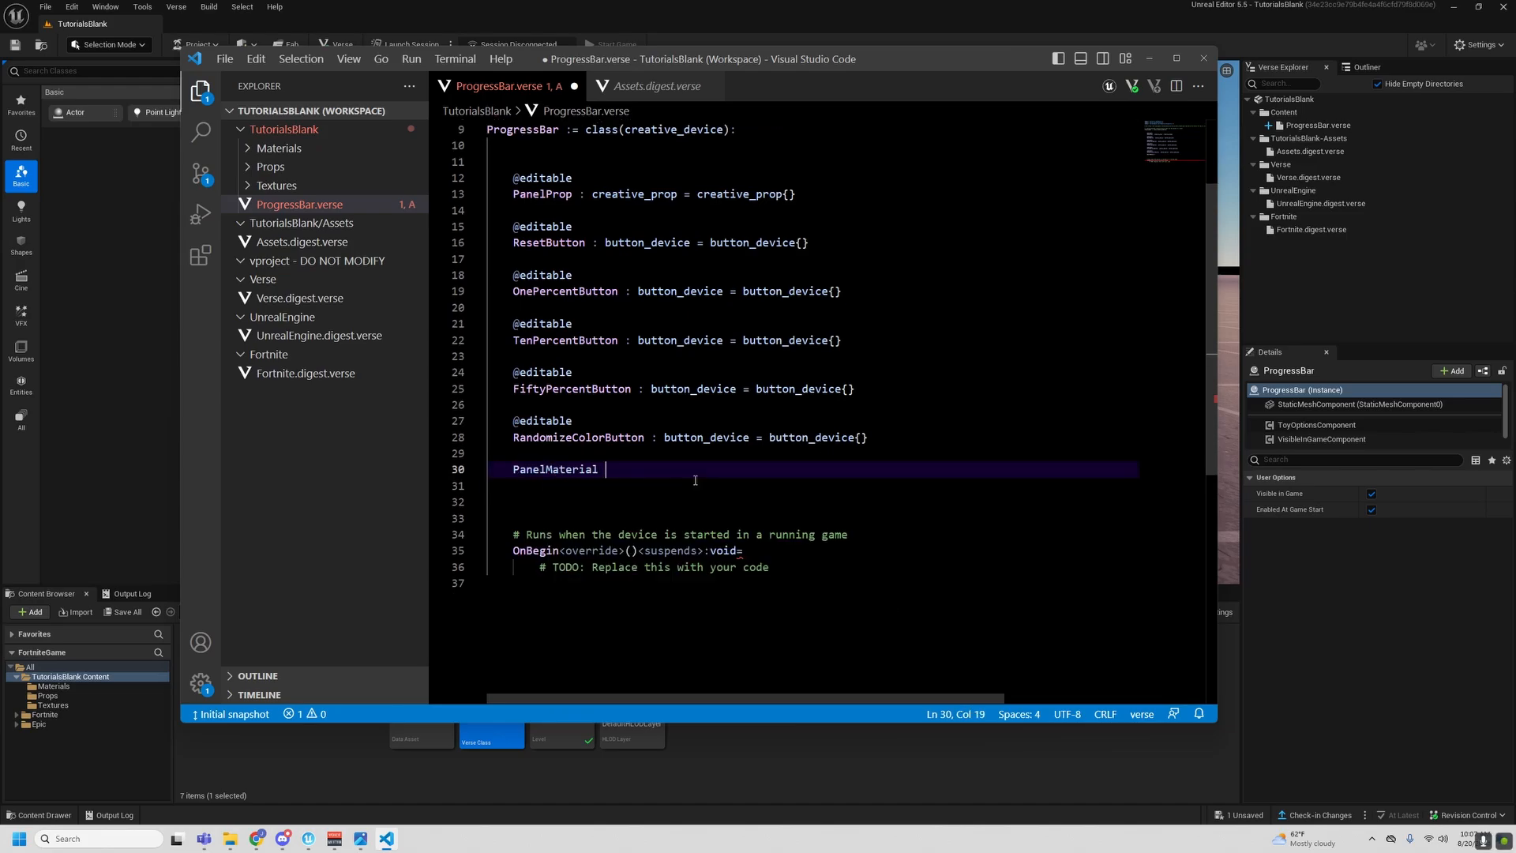
text(: Mater)
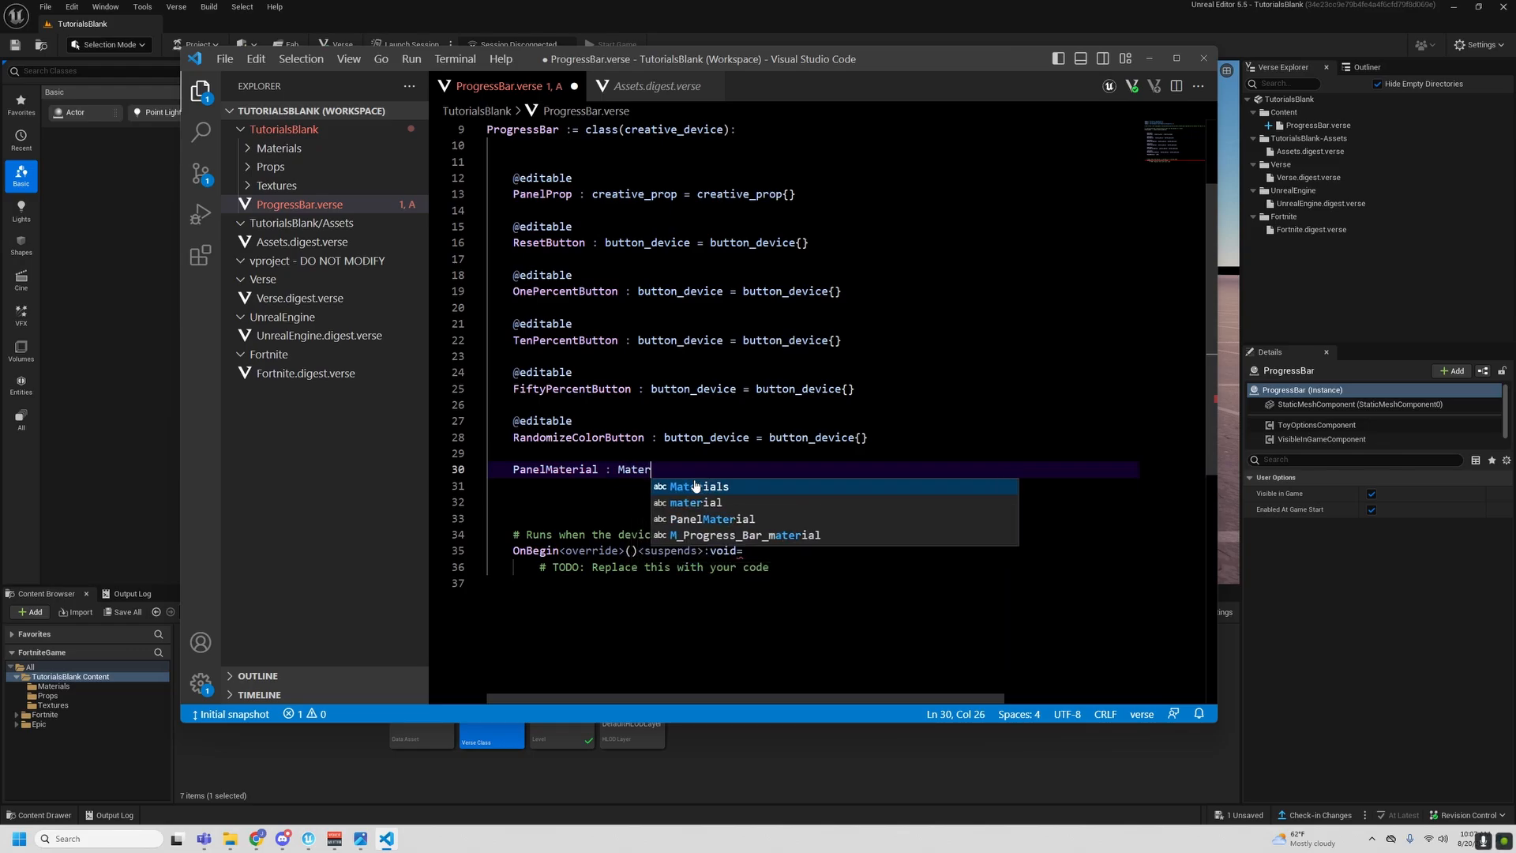
text(ials.M)
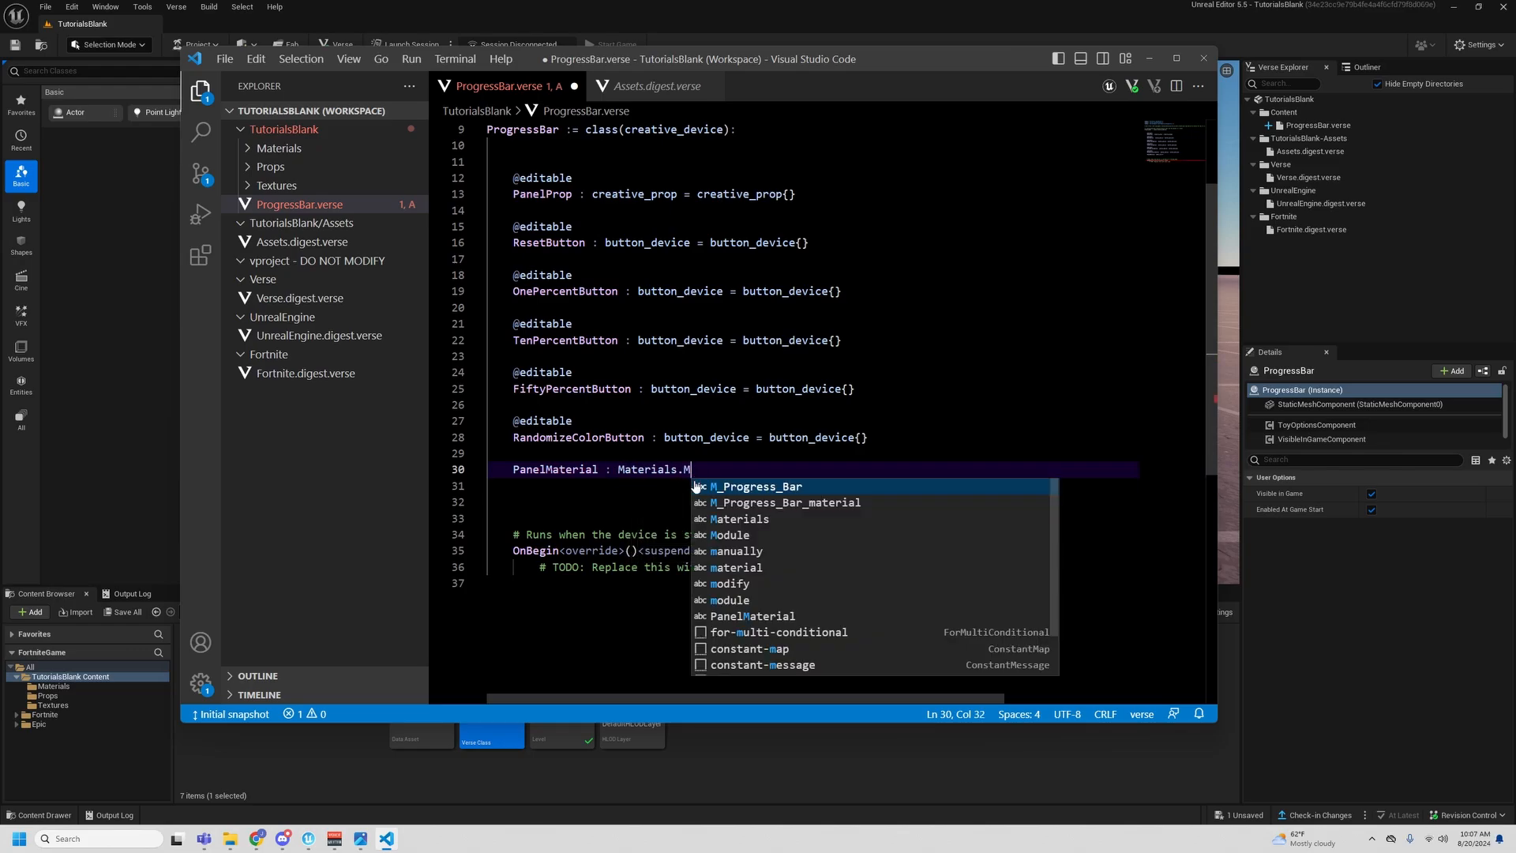
key(Down)
key(Return)
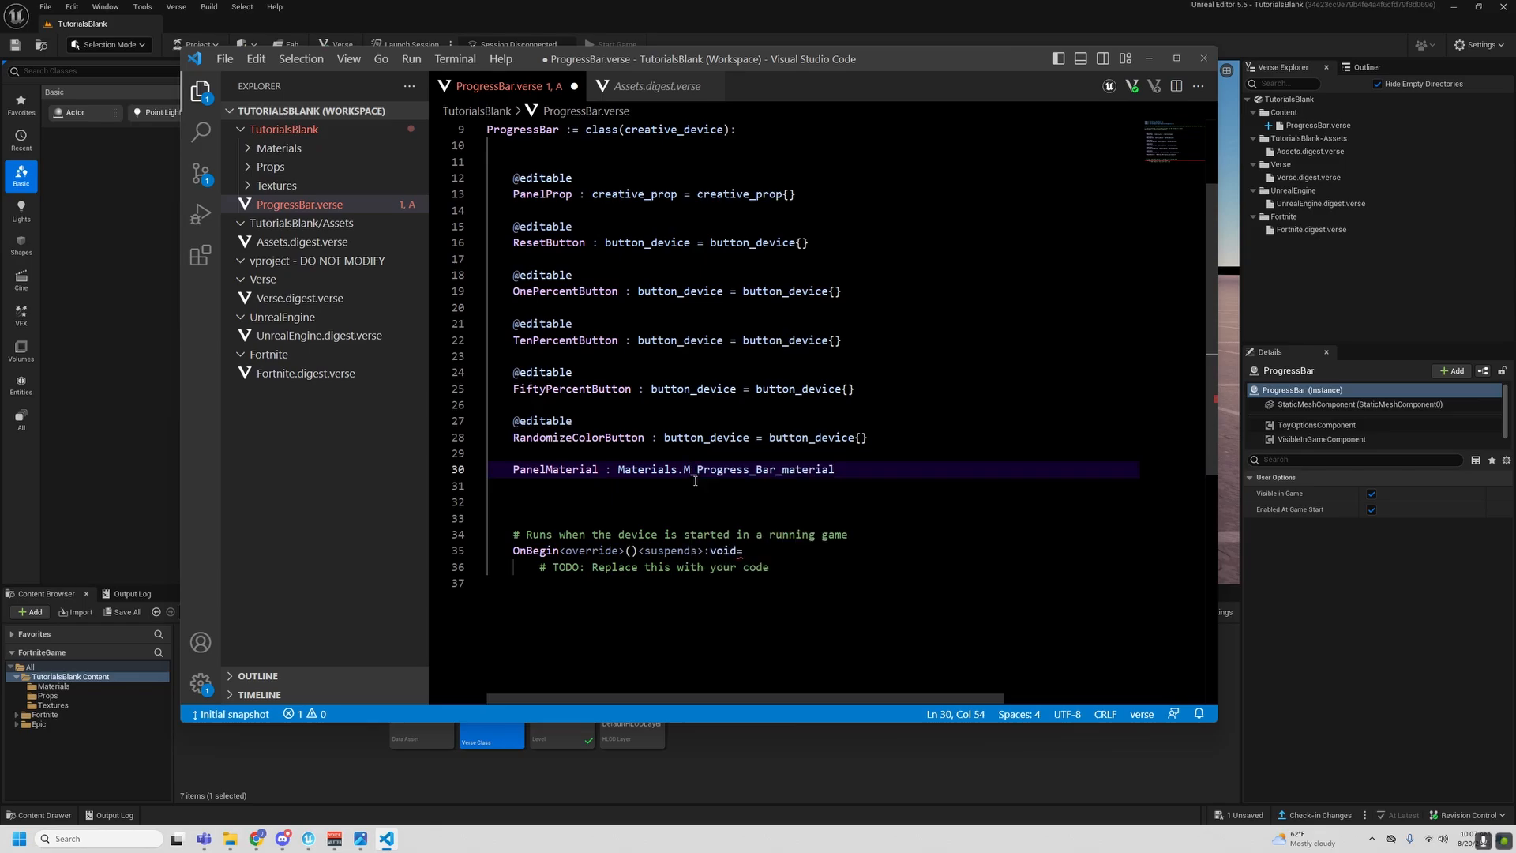
text(=)
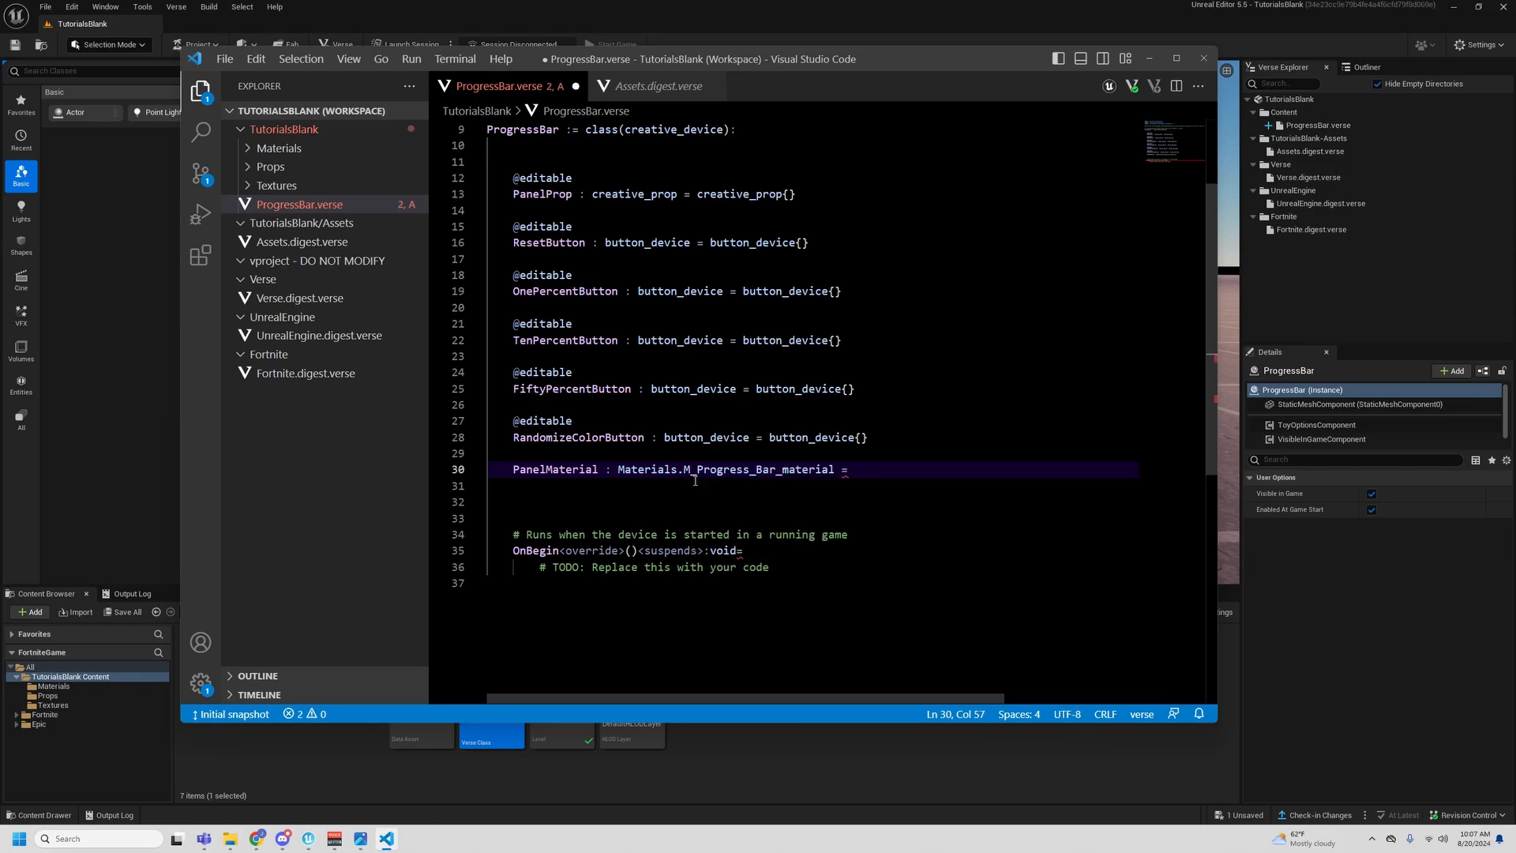
- Initialize PanelMaterial with a copy of its type name followed by {}, and save ProgressBar.verse
drag(620, 468, 836, 469)
key(ctrl+c)
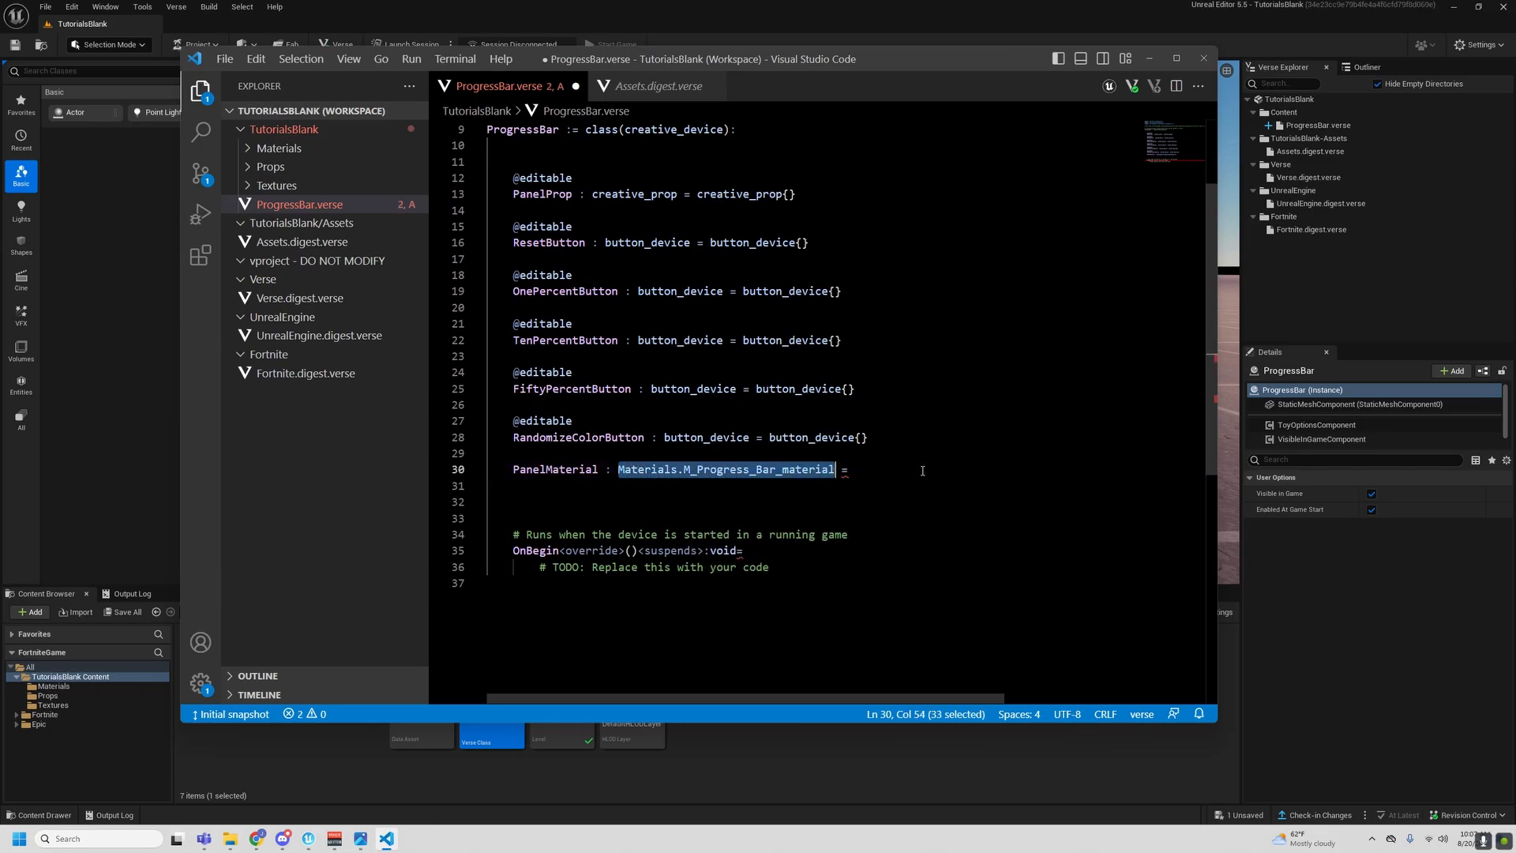
click(1070, 474)
key(ctrl+v)
text({)
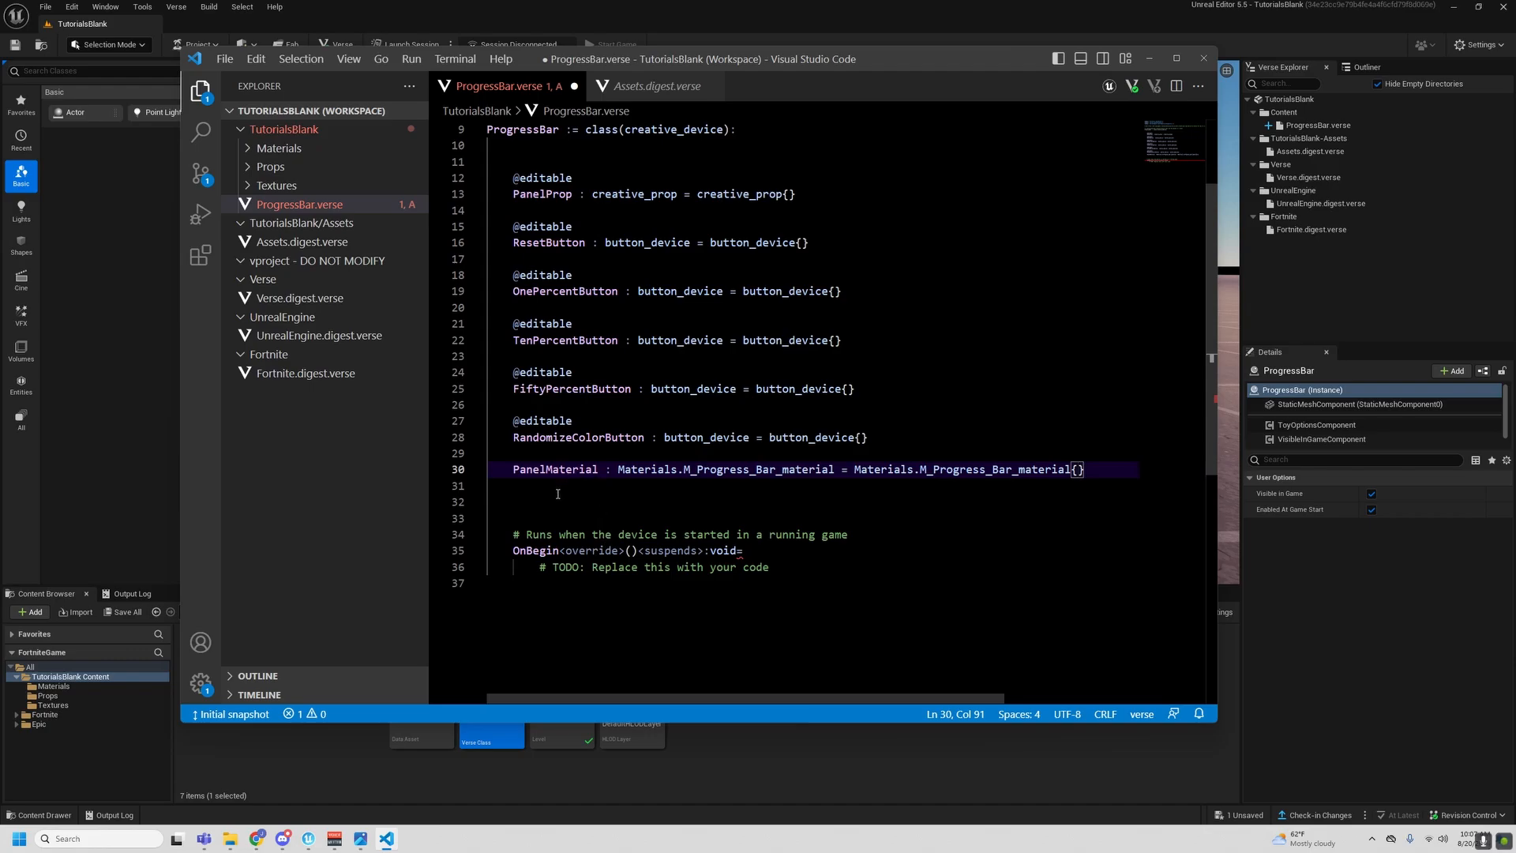
scroll(561, 486, down, 1)
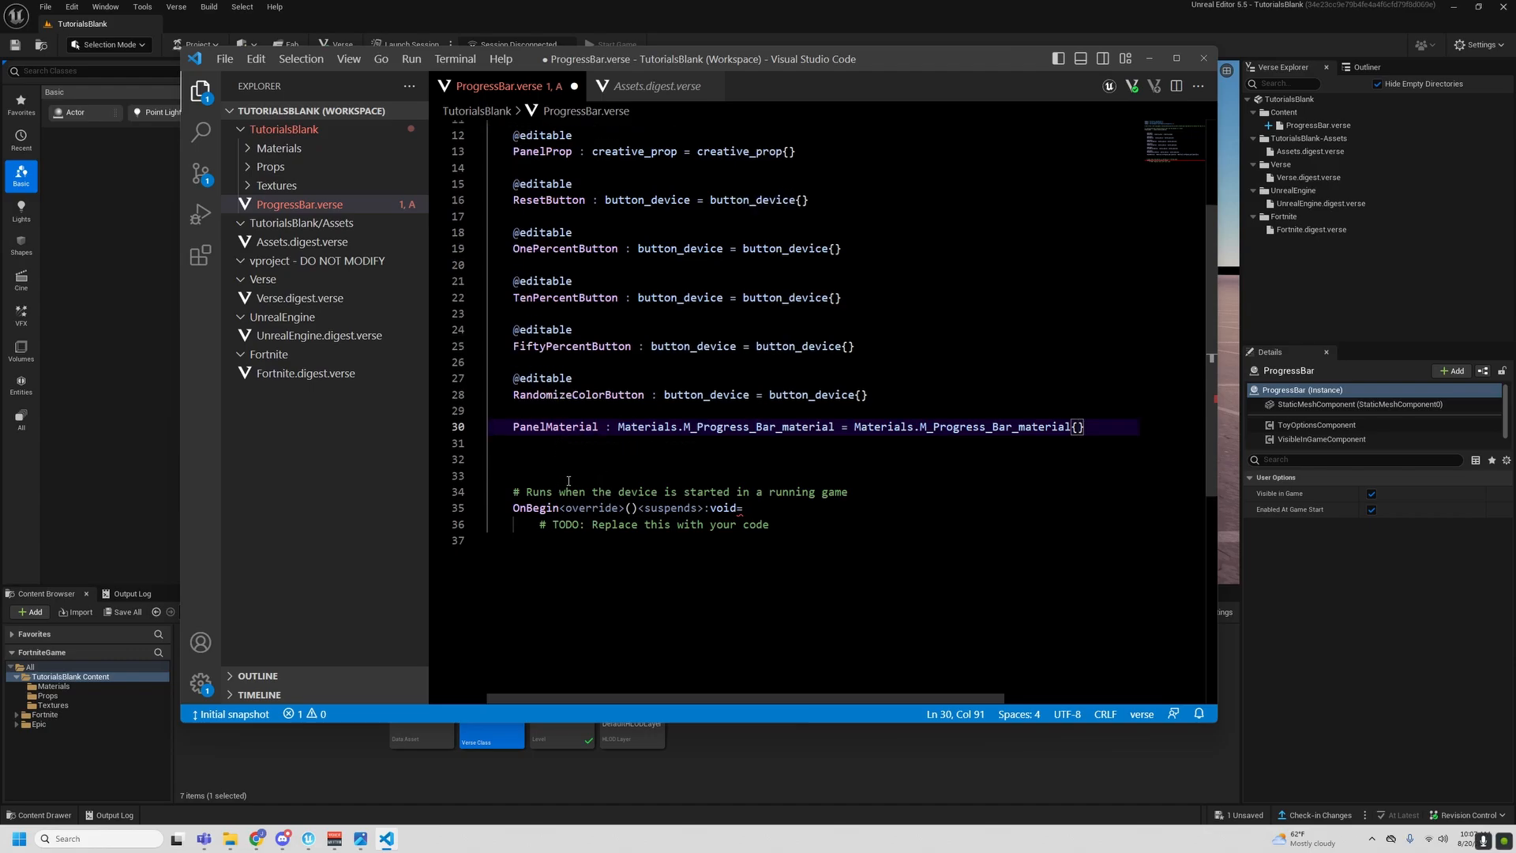
click(843, 527)
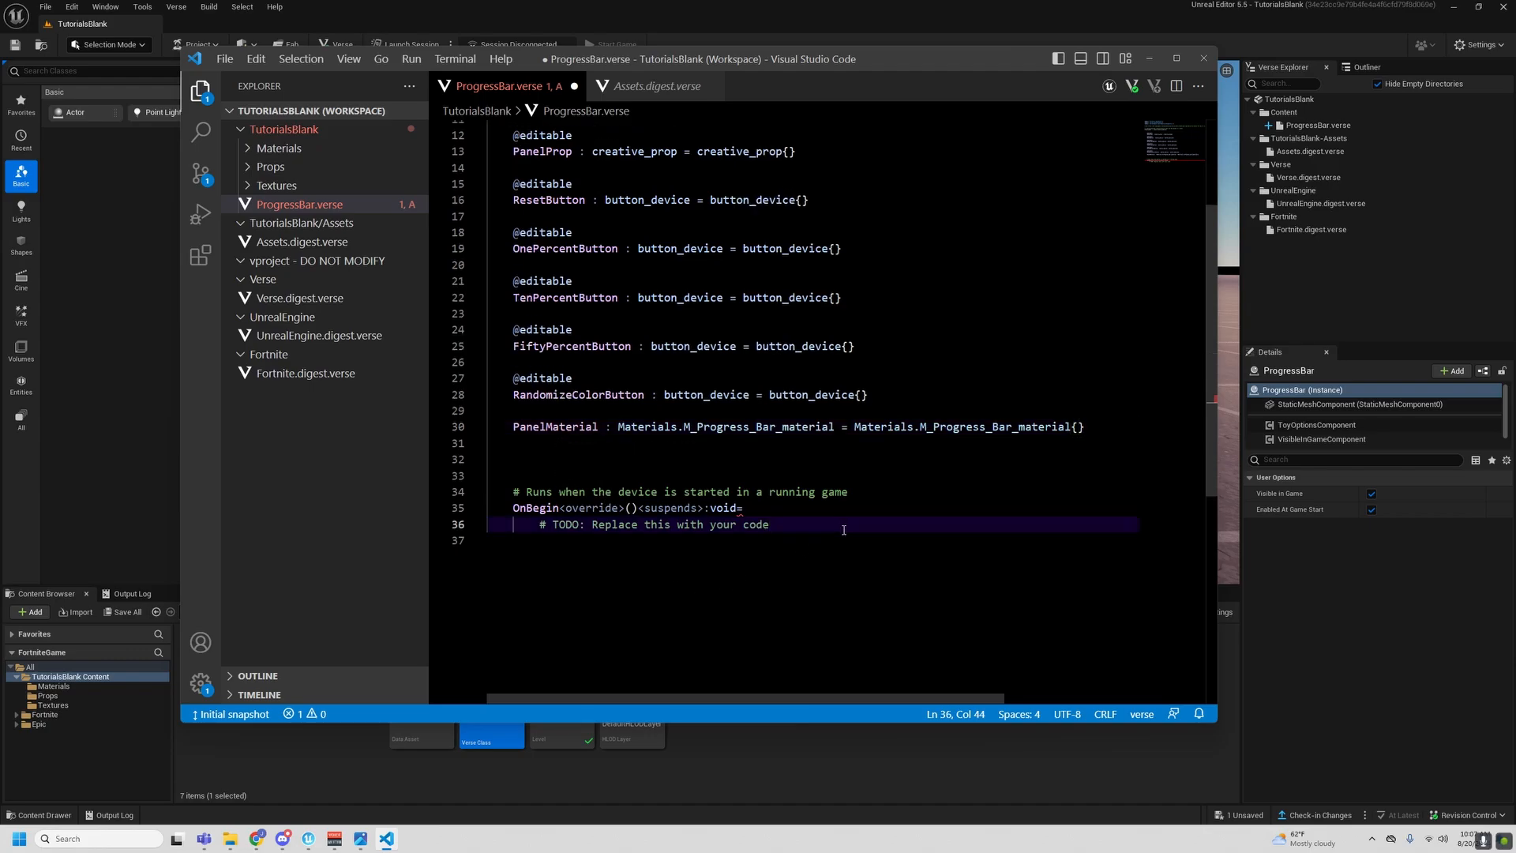
key(ctrl+s)
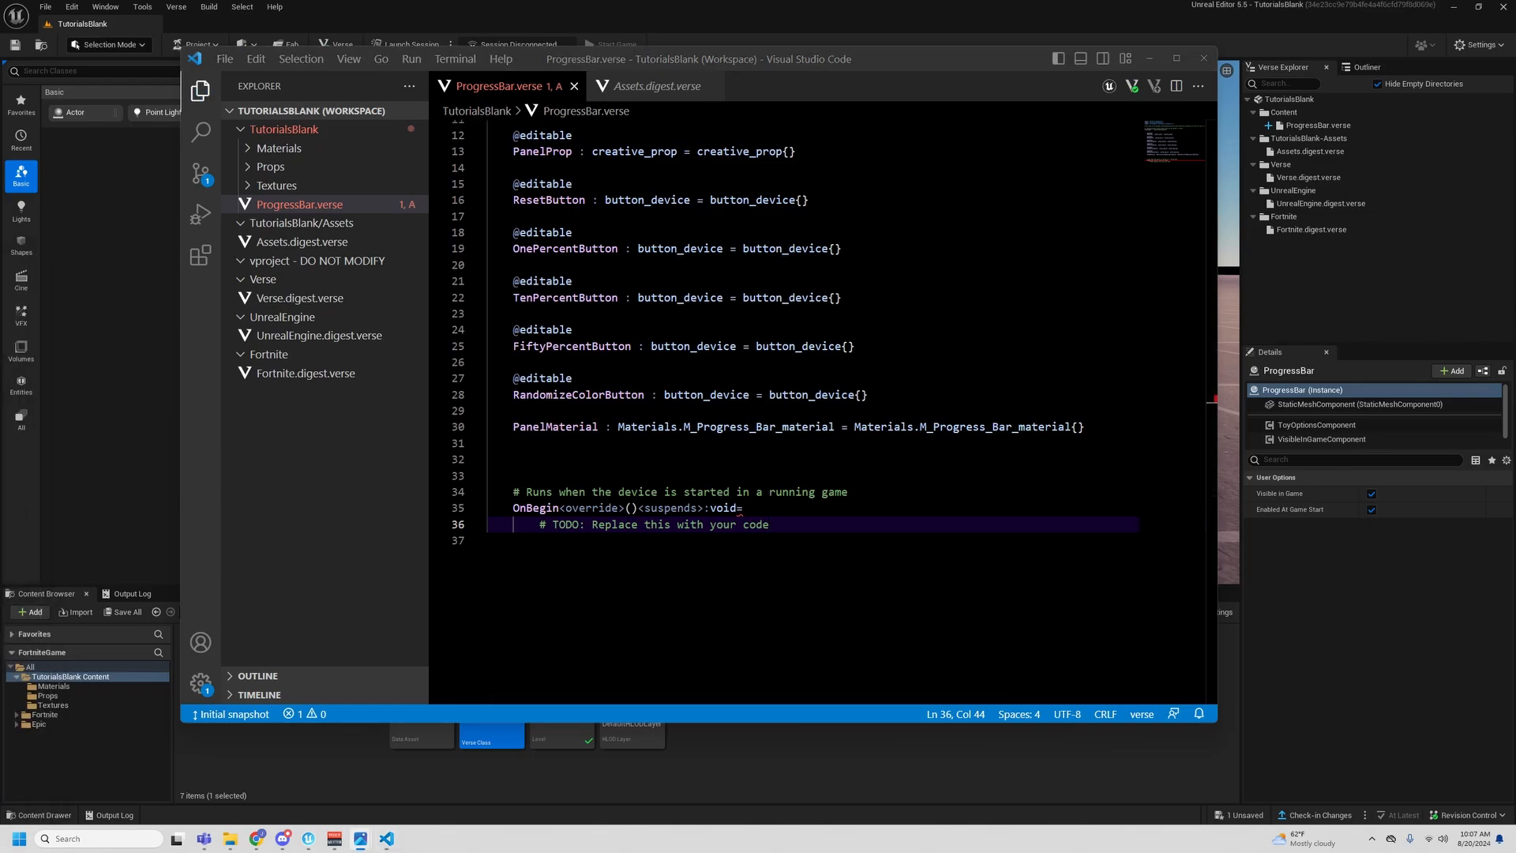
- In OnBegin, leave a blank line below the TODO comment and write PanelProp.SetMaterial on line 38
scroll(811, 458, down, 2)
click(811, 457)
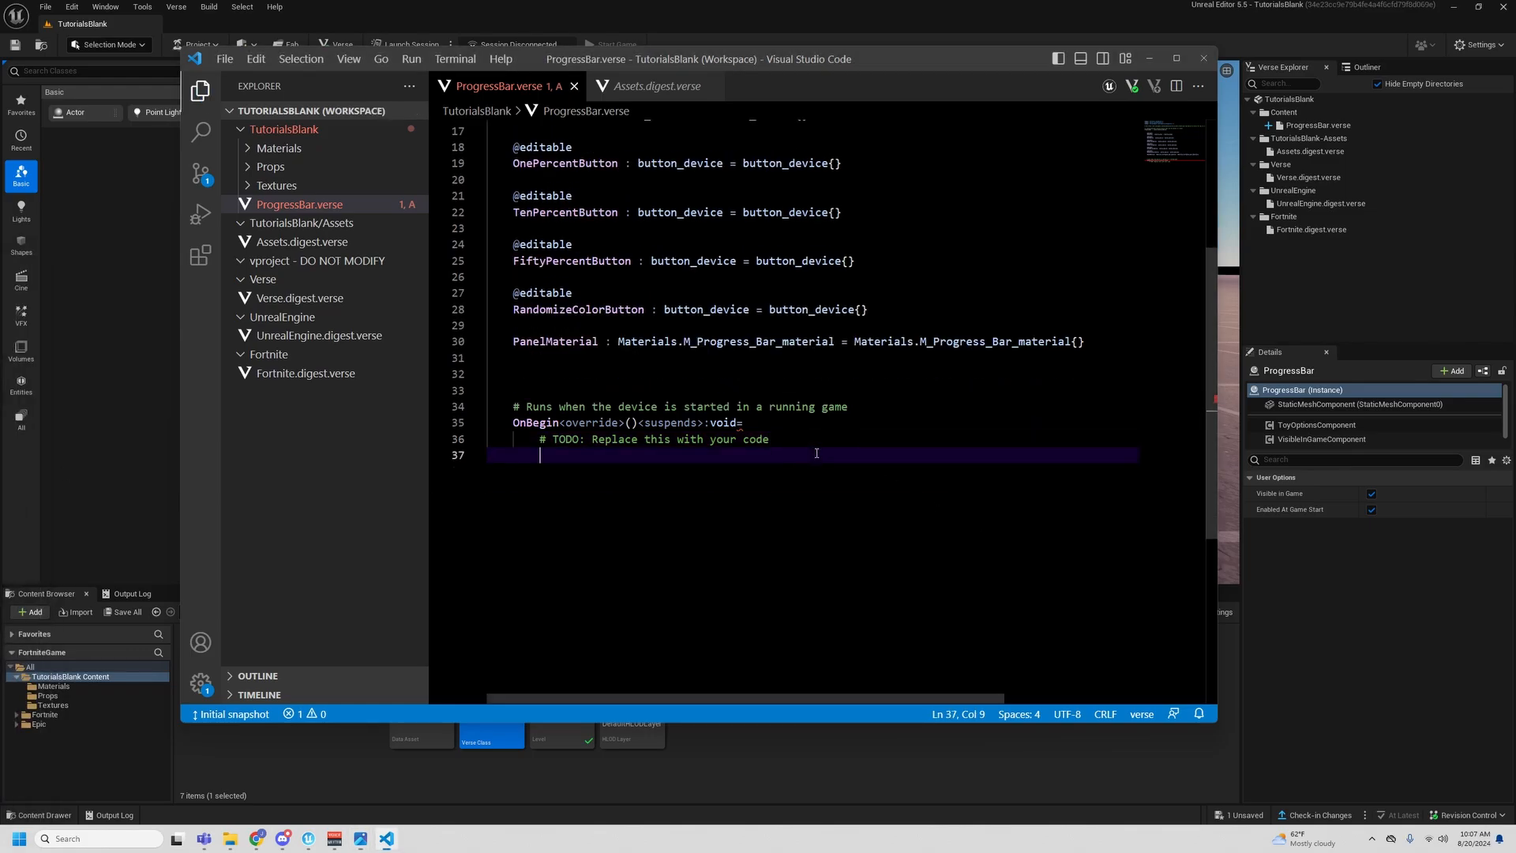
key(Return)
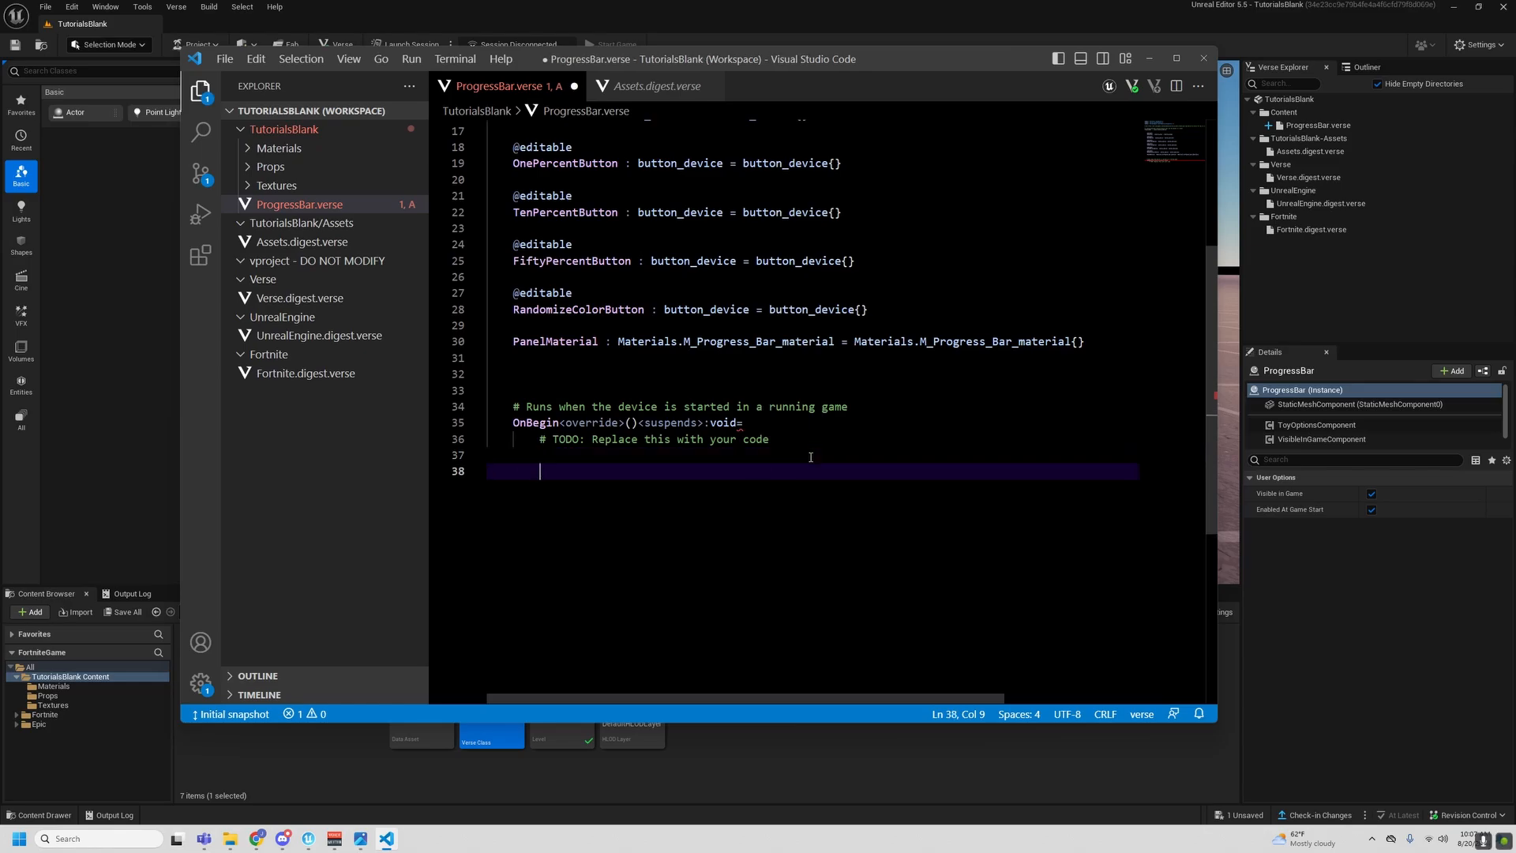
text(Pane)
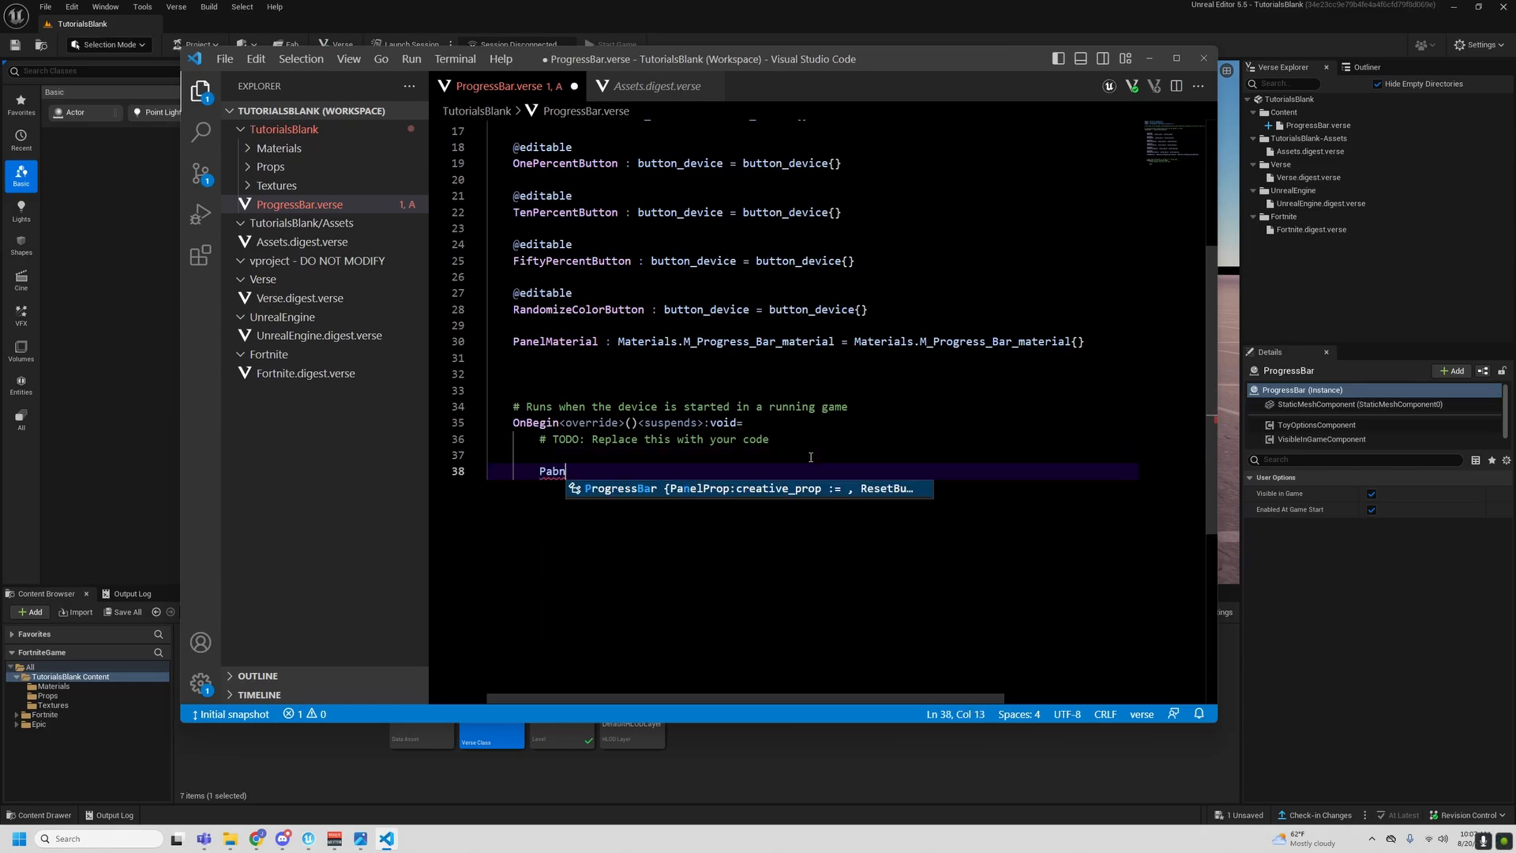
text(l)
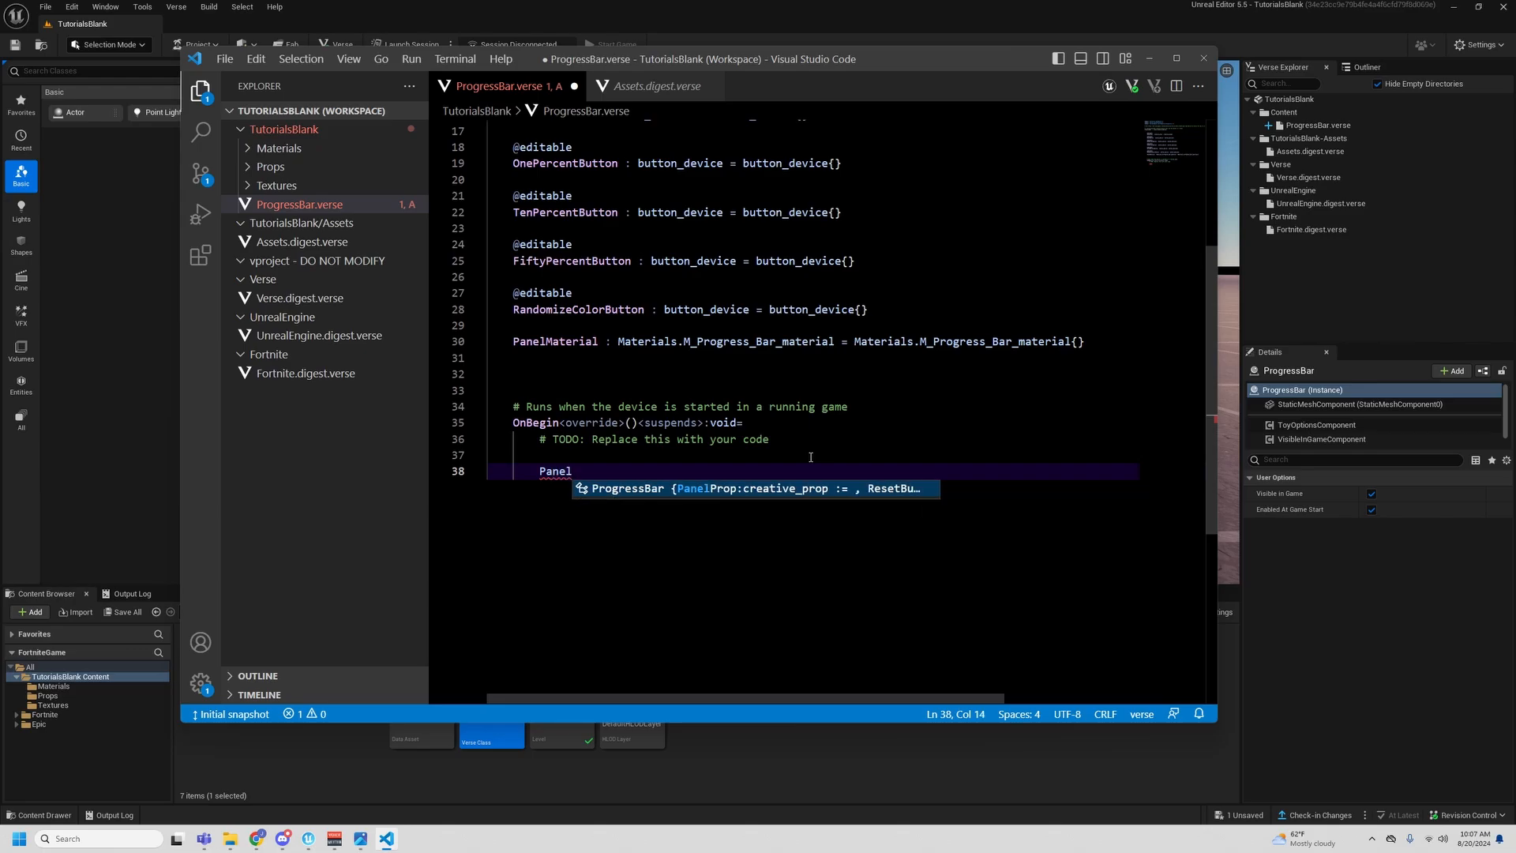
text(Prop)
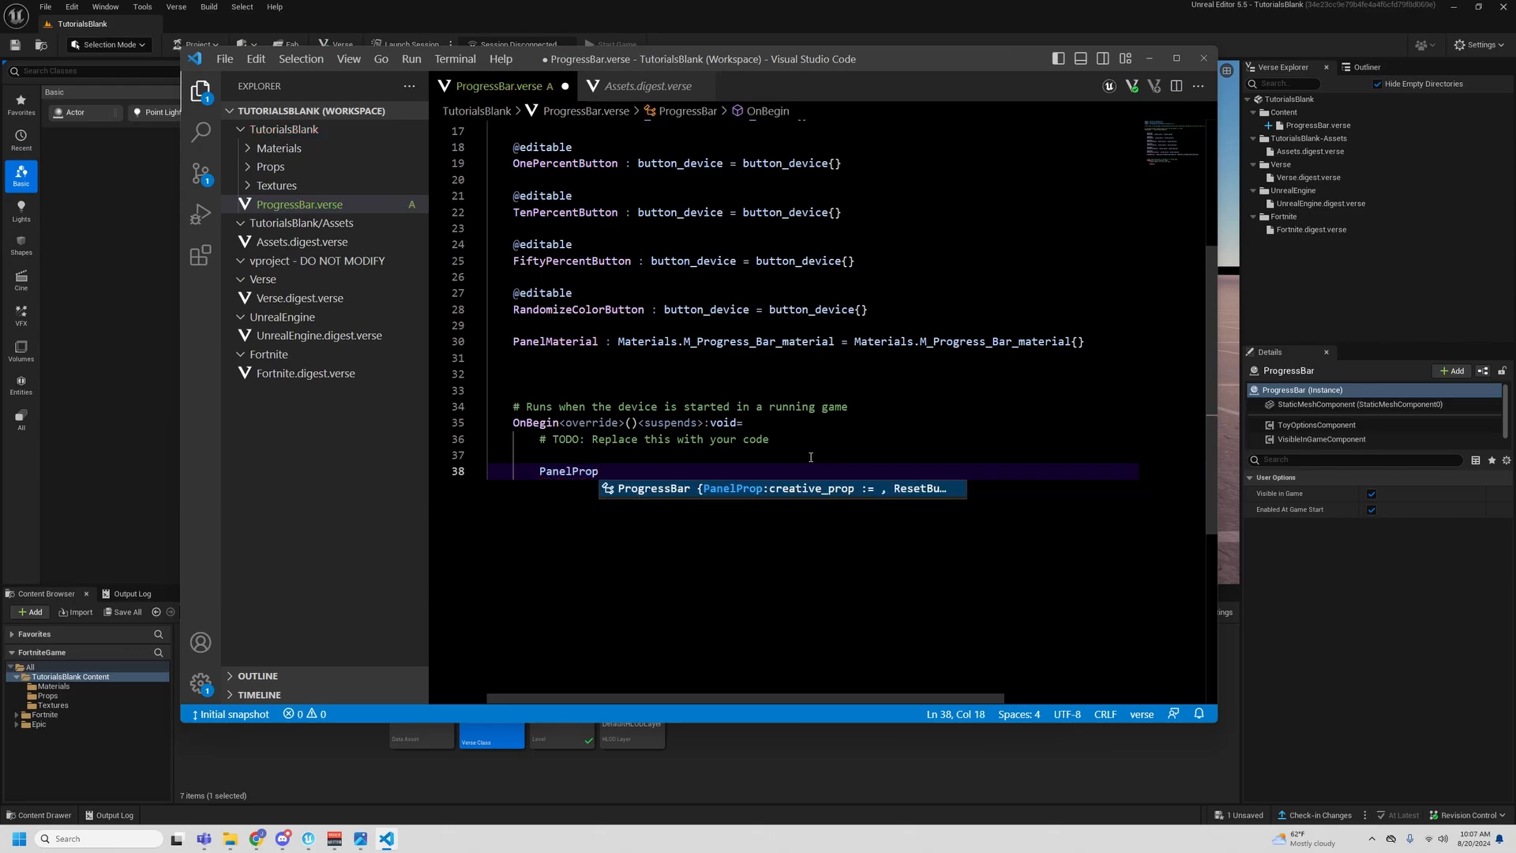
text(.SetMat)
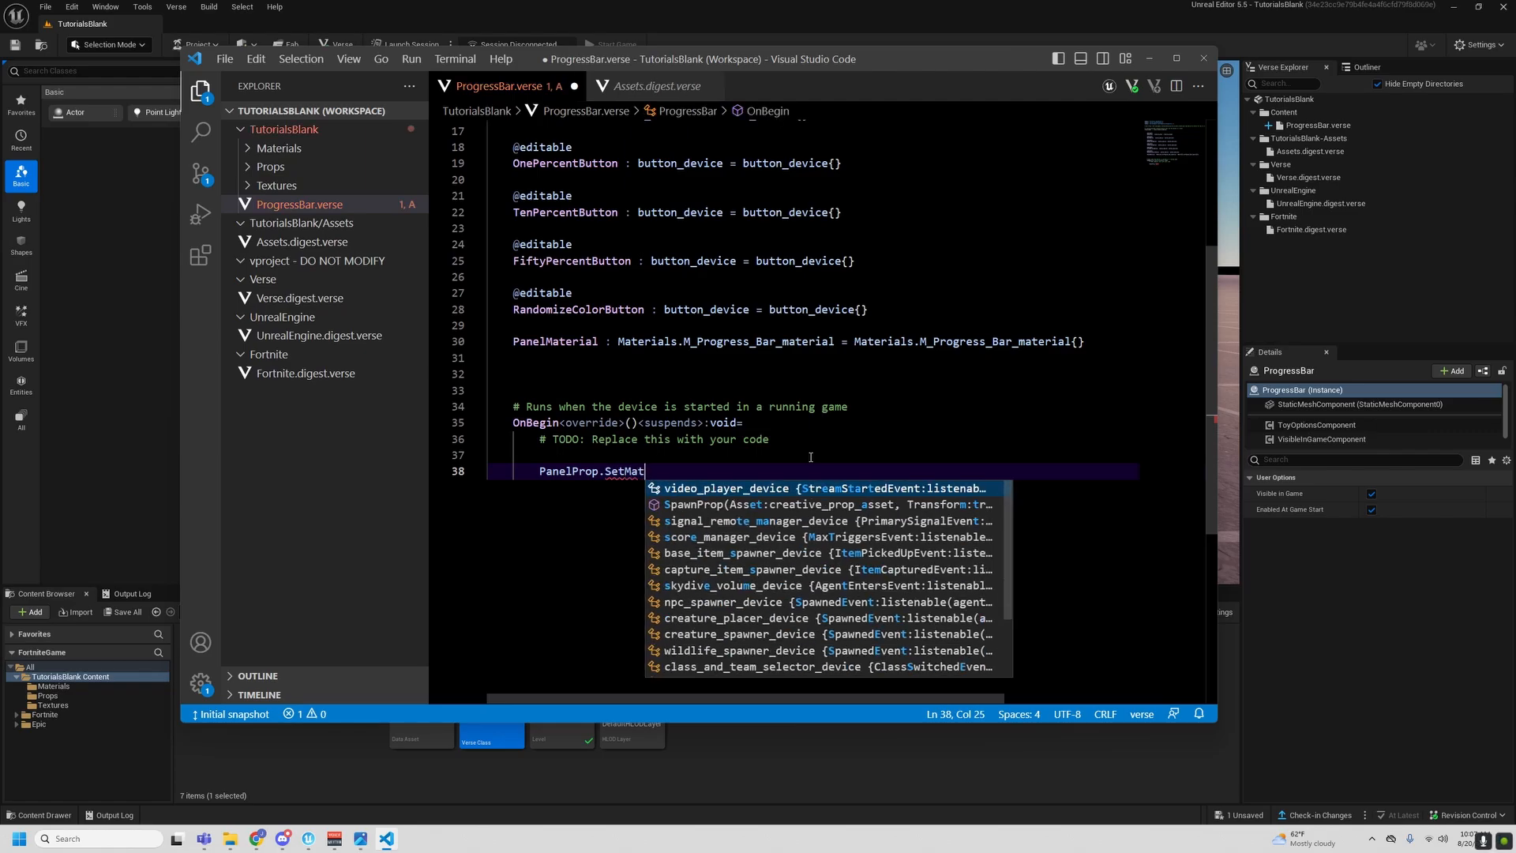
text(erial)
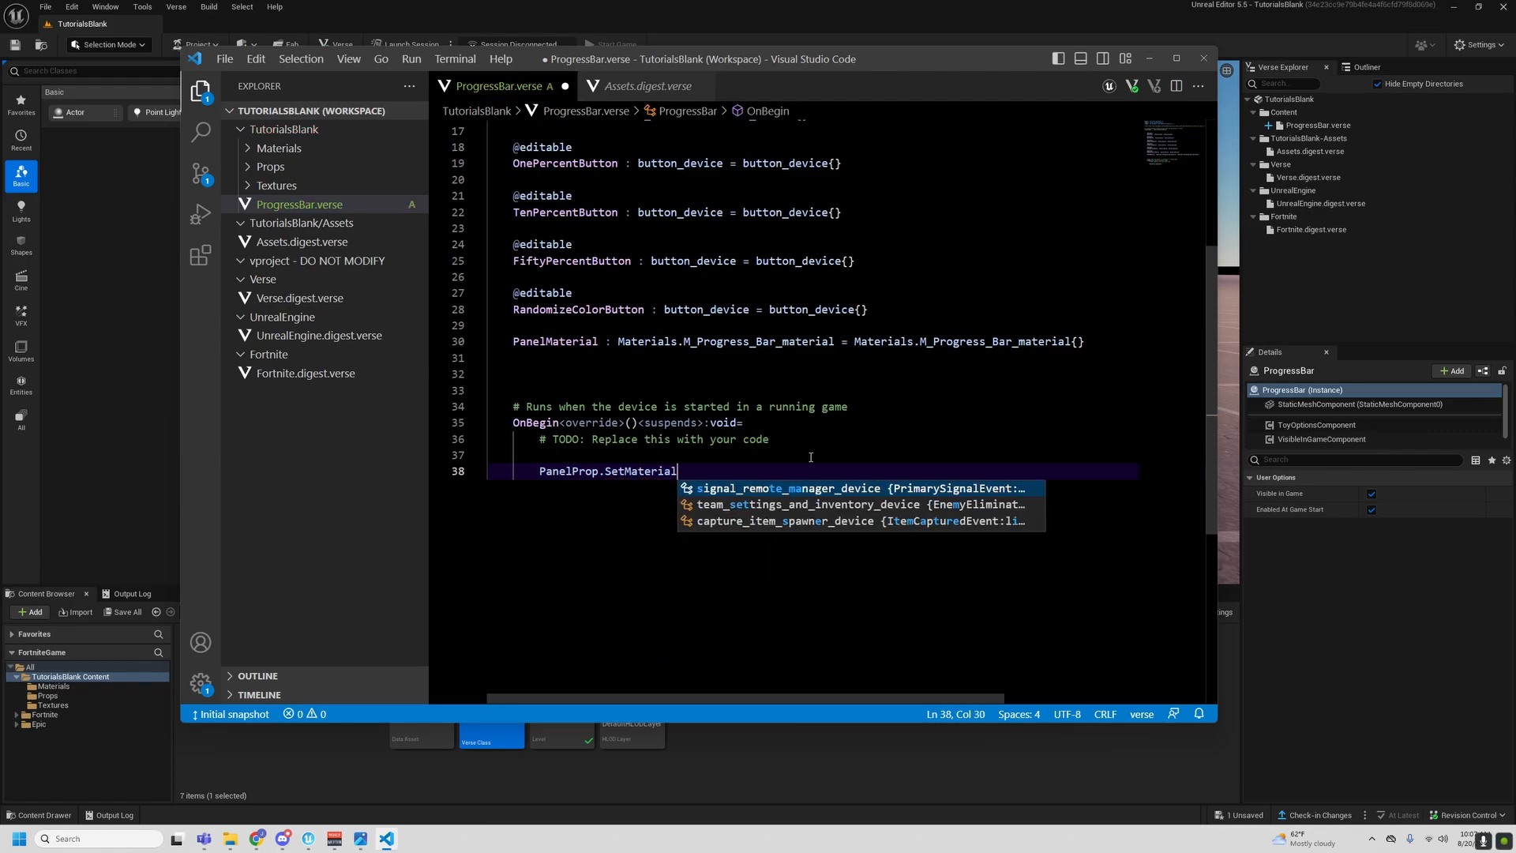
text(*)
- Add parentheses to the SetMaterial call and pass PanelMaterial as its argument
key(BackSpace)
text(()
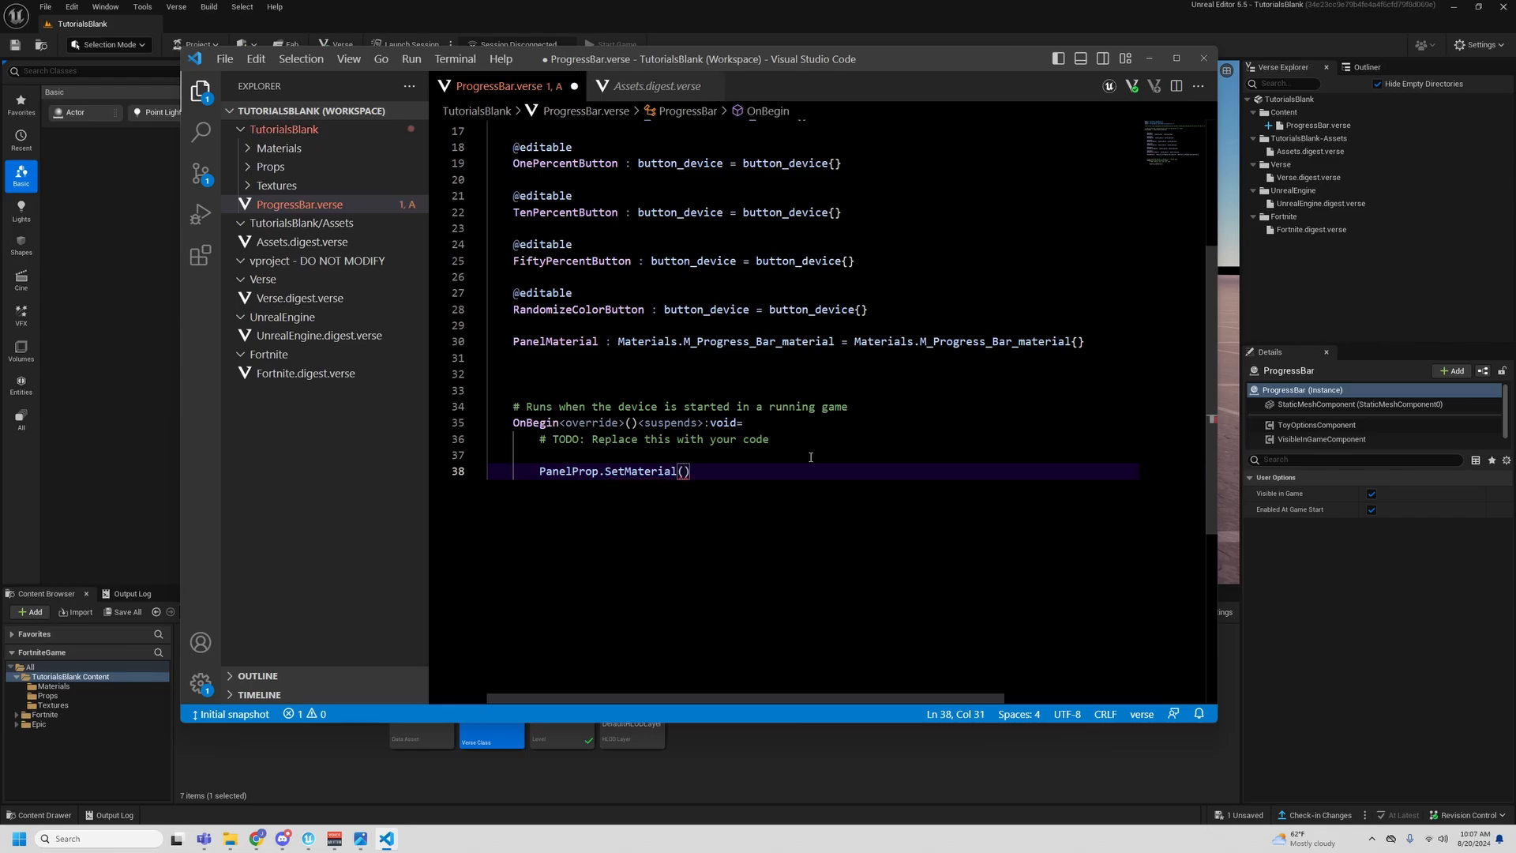
text(Pan)
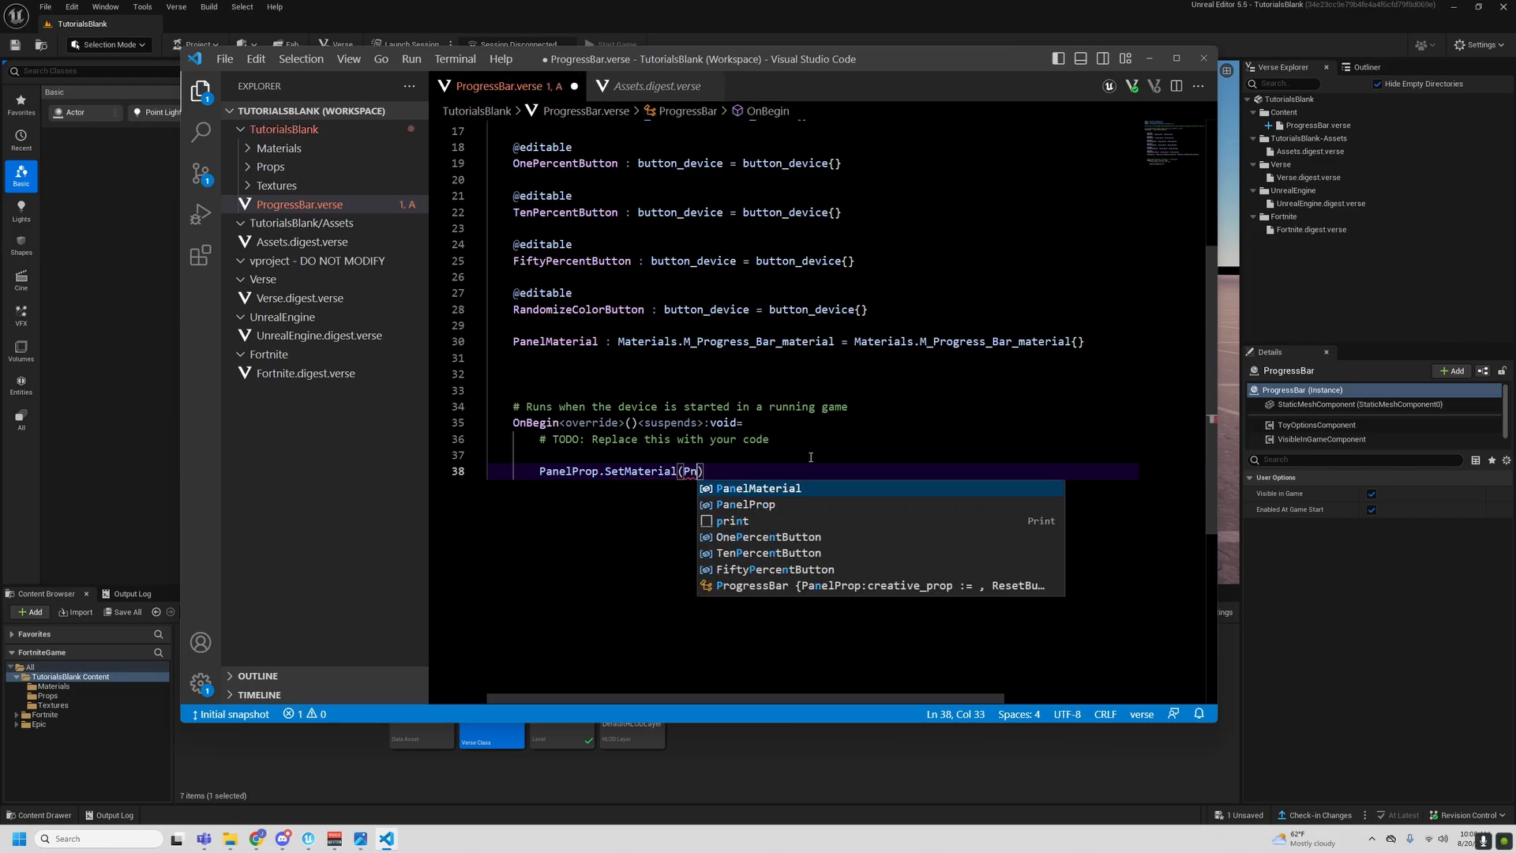
text(el)
key(Tab)
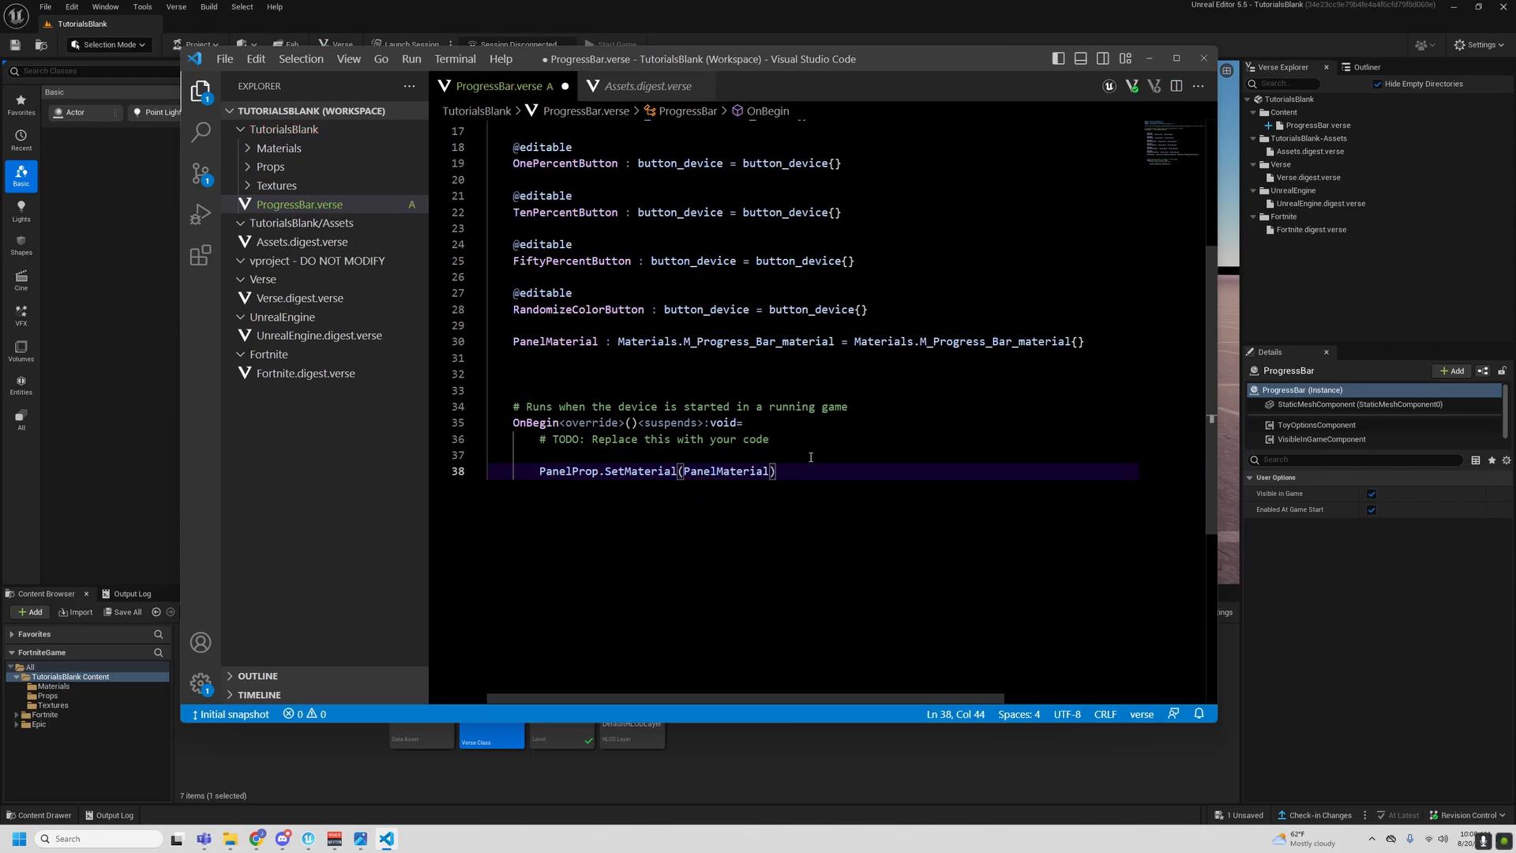
- Add the statement set PanelMaterial.ProgressBar = 0.0 below the SetMaterial call, checking the material's variables in Assets.digest.verse
key(Return)
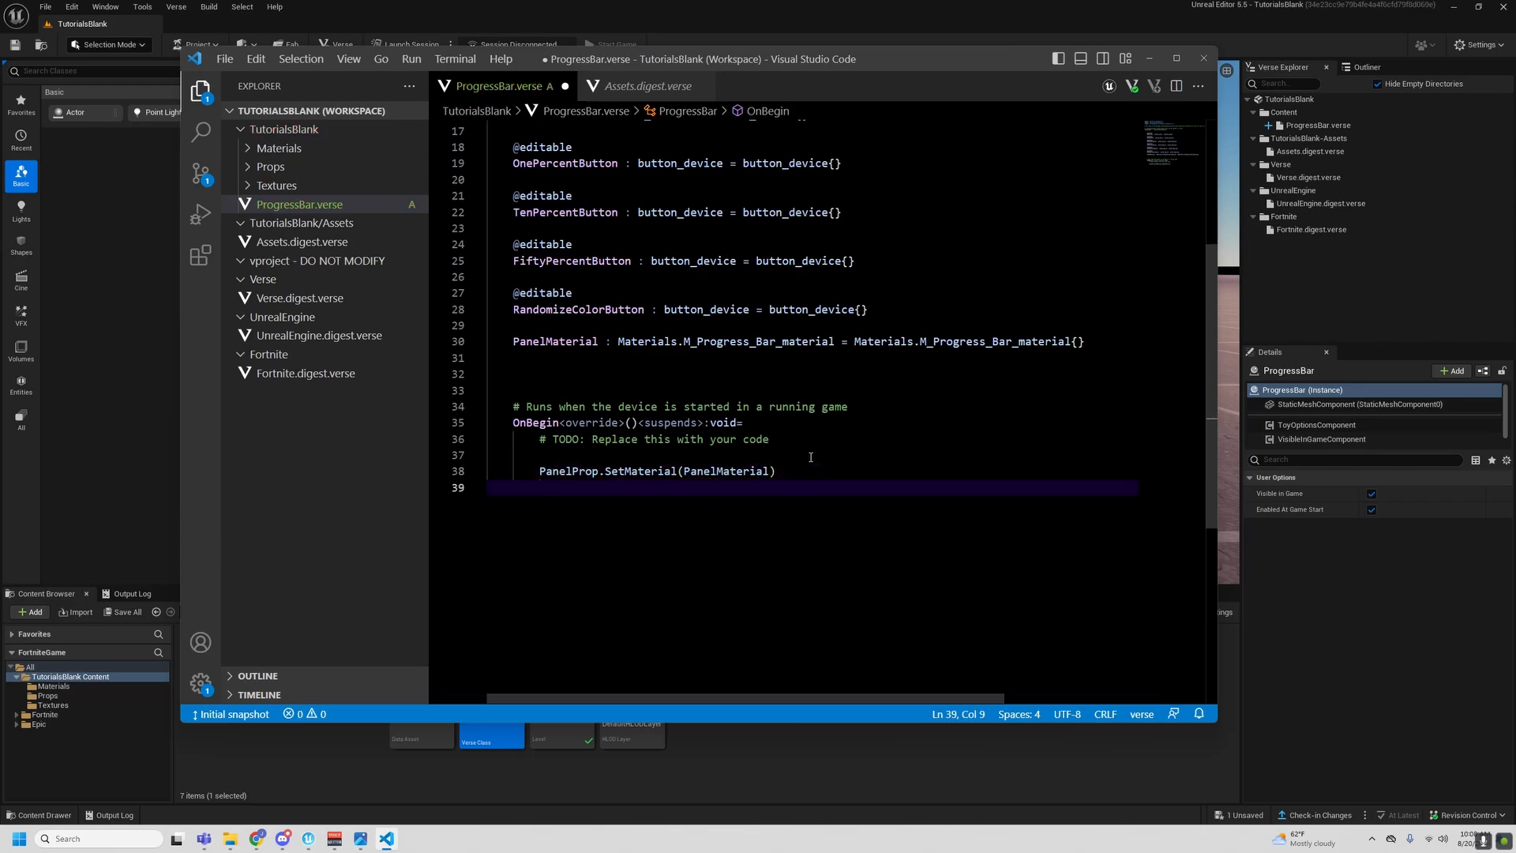
text(set Pane)
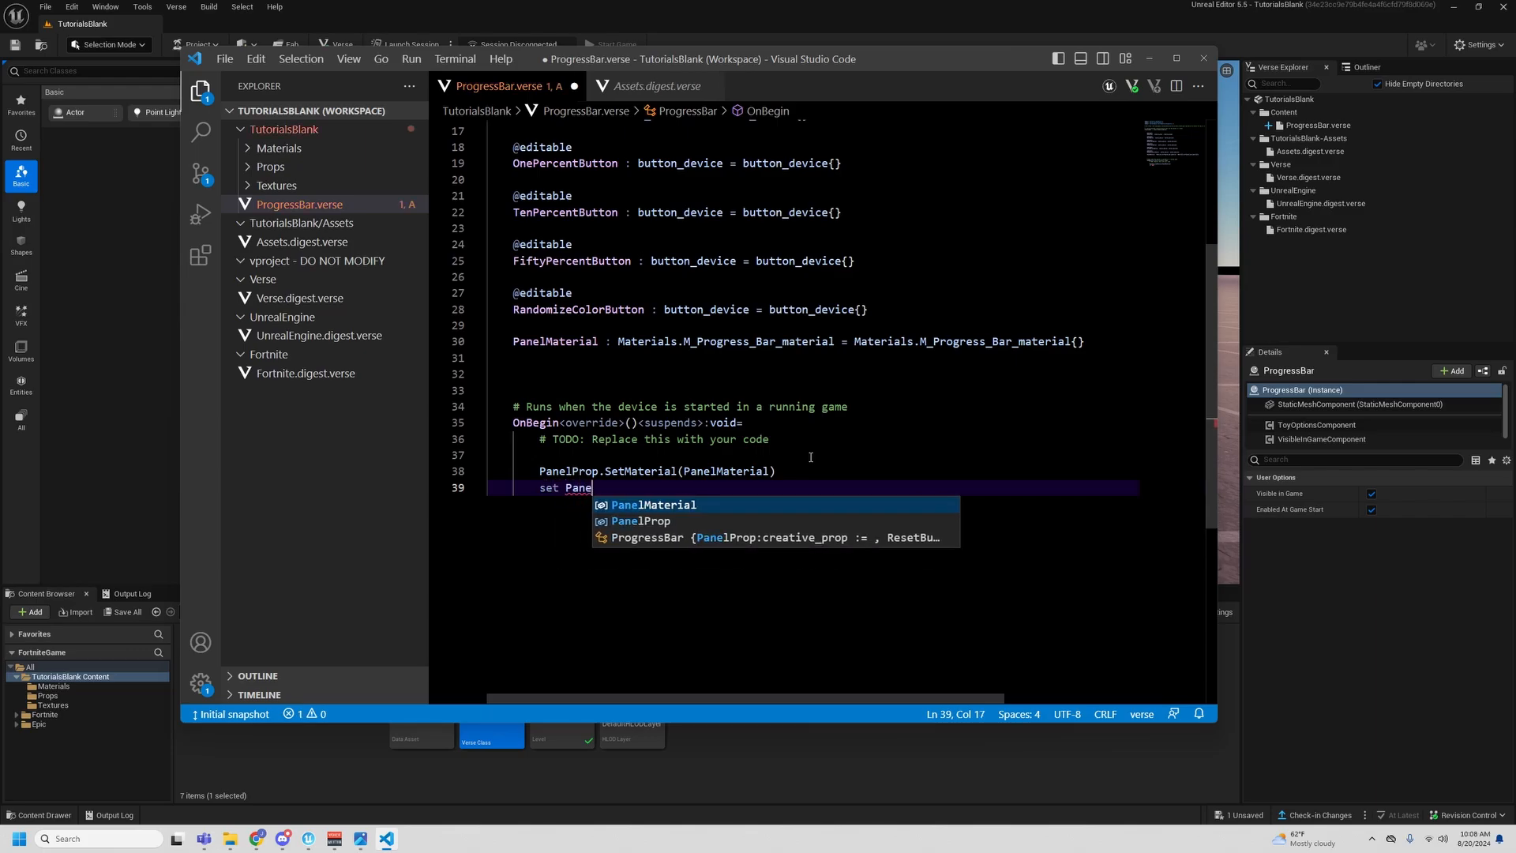
key(Tab)
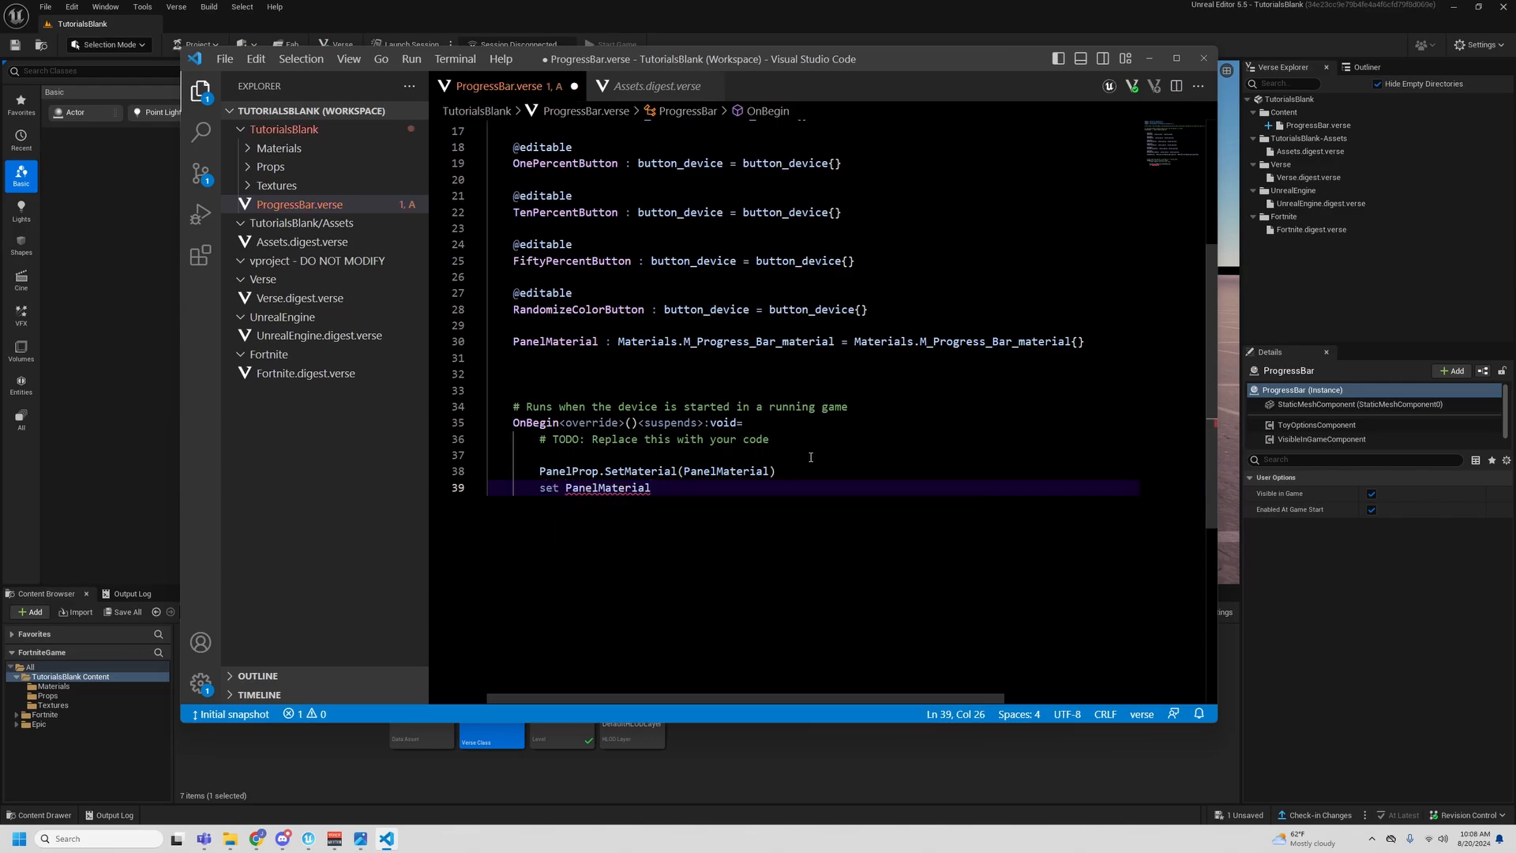
click(657, 85)
double_click(549, 341)
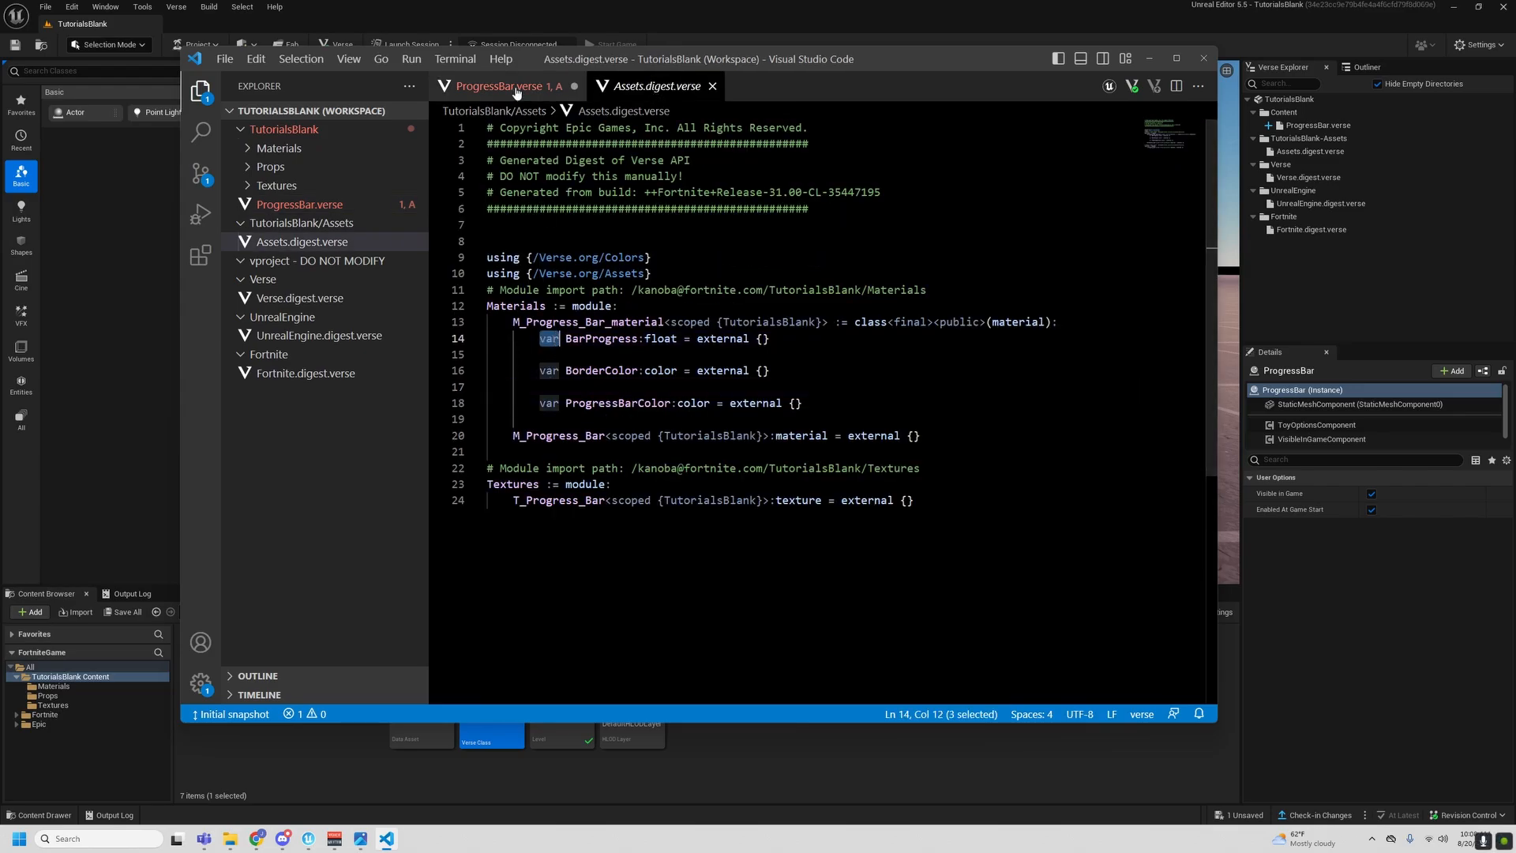
key(ctrl+Tab)
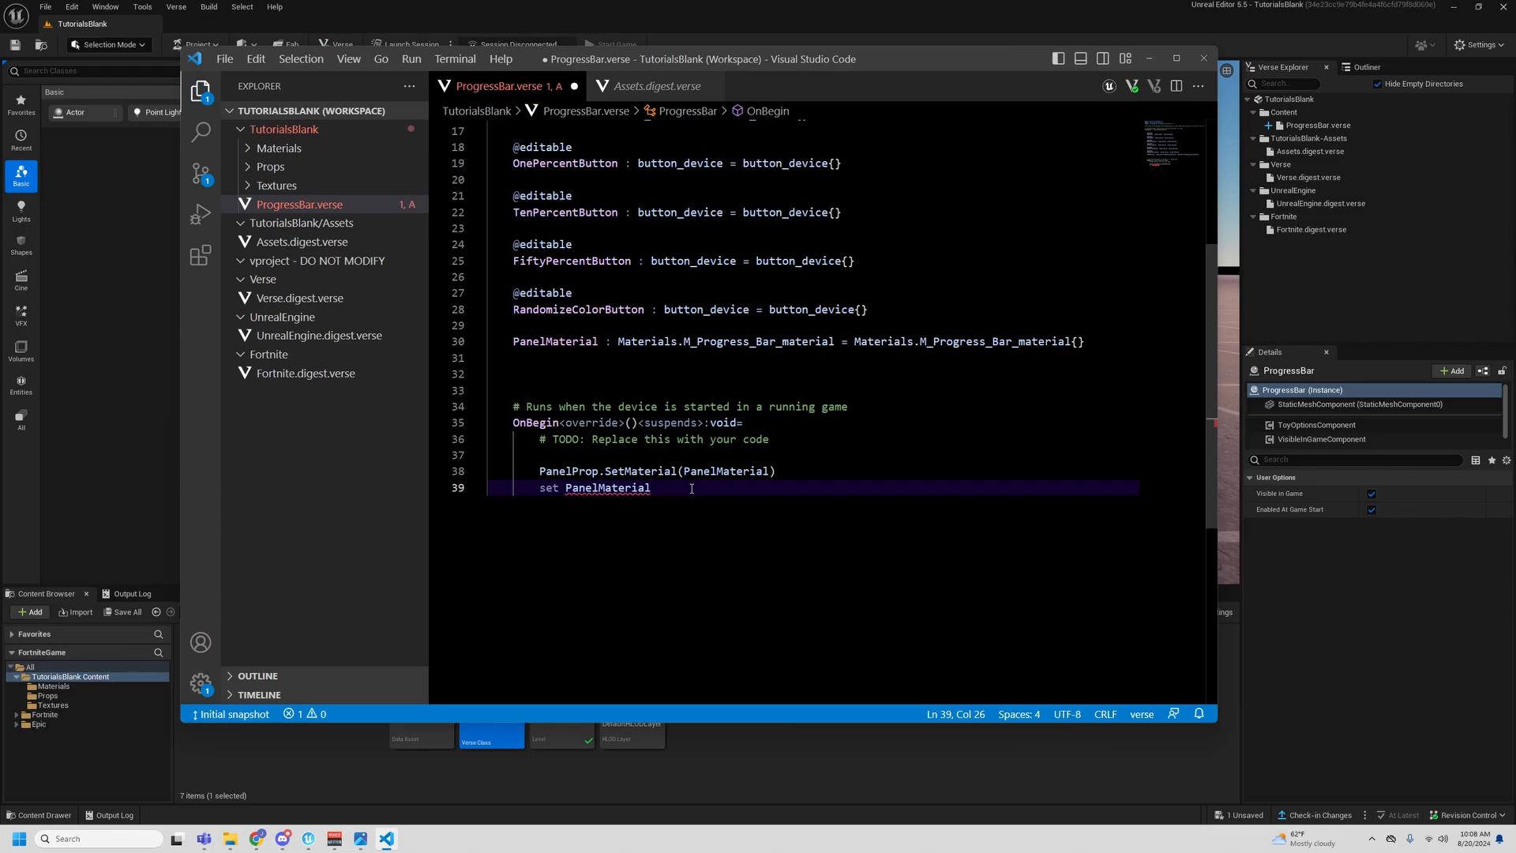
text(.Pro)
key(Return)
text(= 0.0)
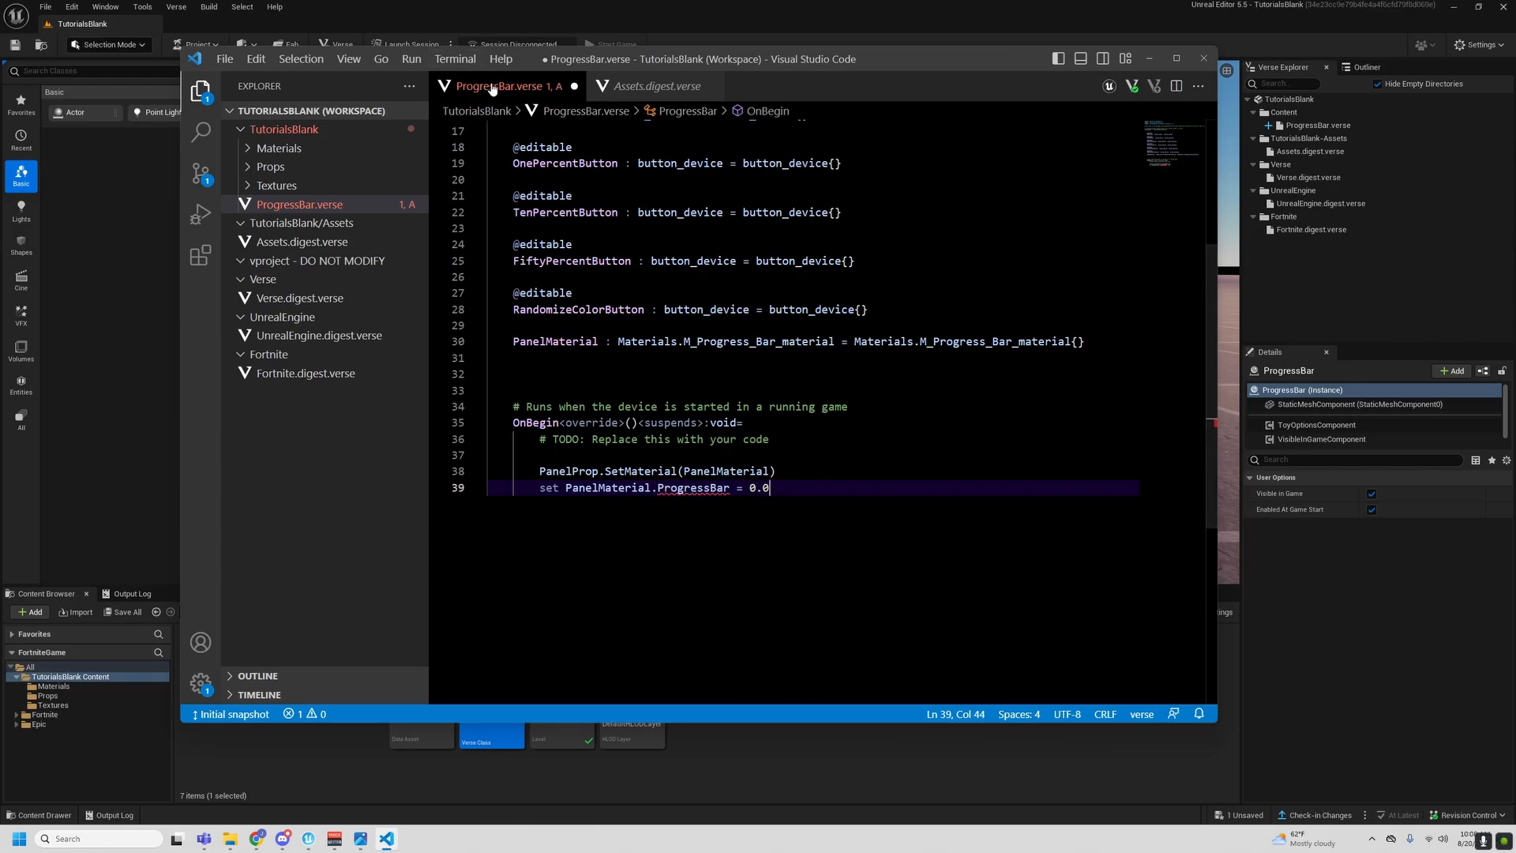
- Replace ProgressBar in the set statement with the variable name BarProgress copied from Assets.digest.verse
click(649, 97)
double_click(599, 339)
key(ctrl+c)
key(ctrl+Tab)
double_click(693, 487)
key(ctrl+v)
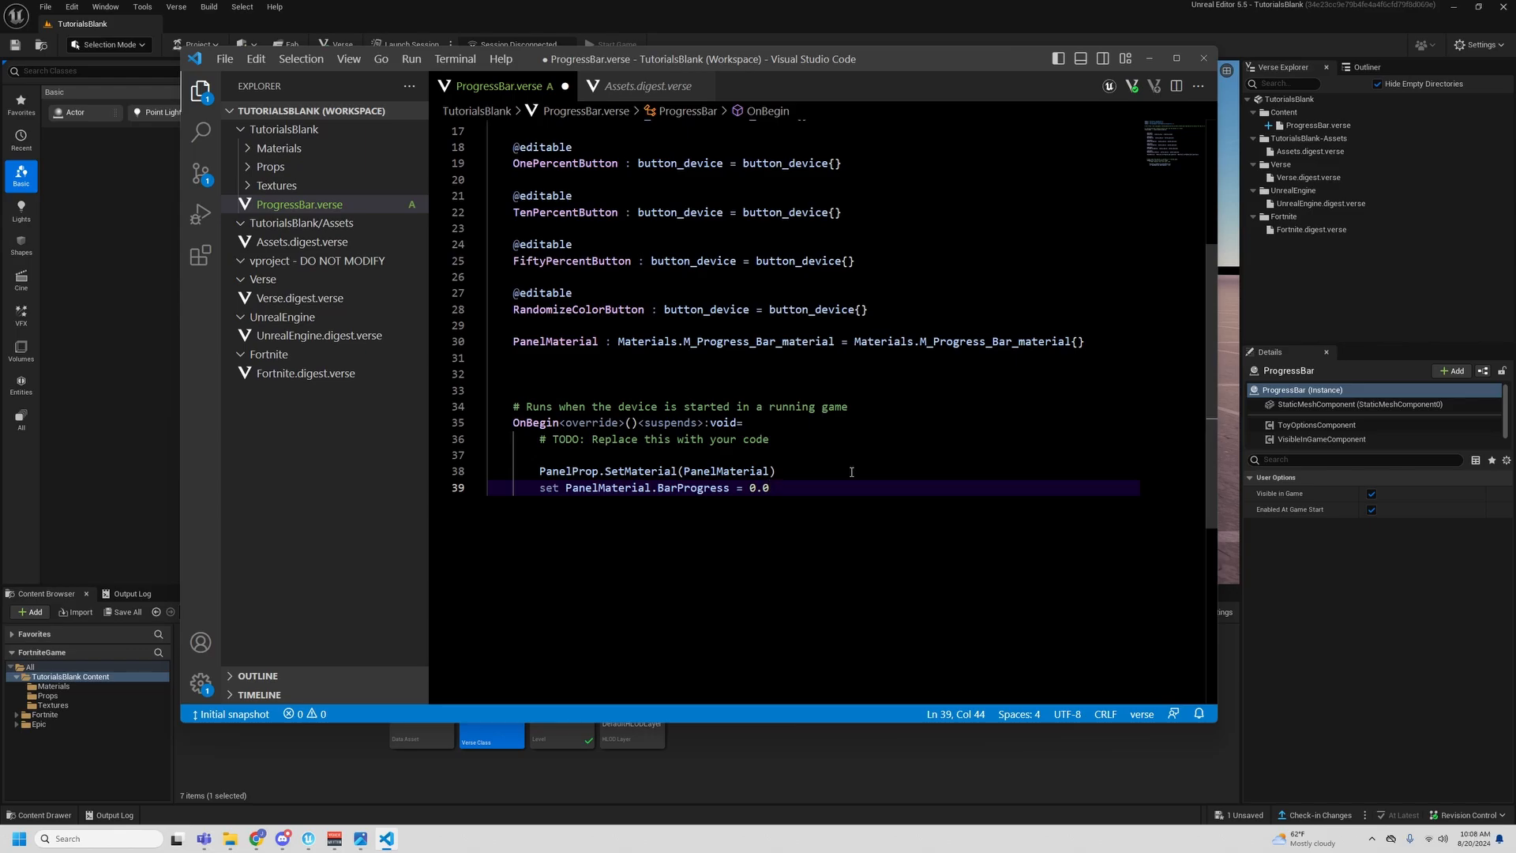
- Two blank lines below the BarProgress statement in OnBegin, write ResetButton.InteractedWithEvent on line 42
key(Return)
key(Return)
key(Return)
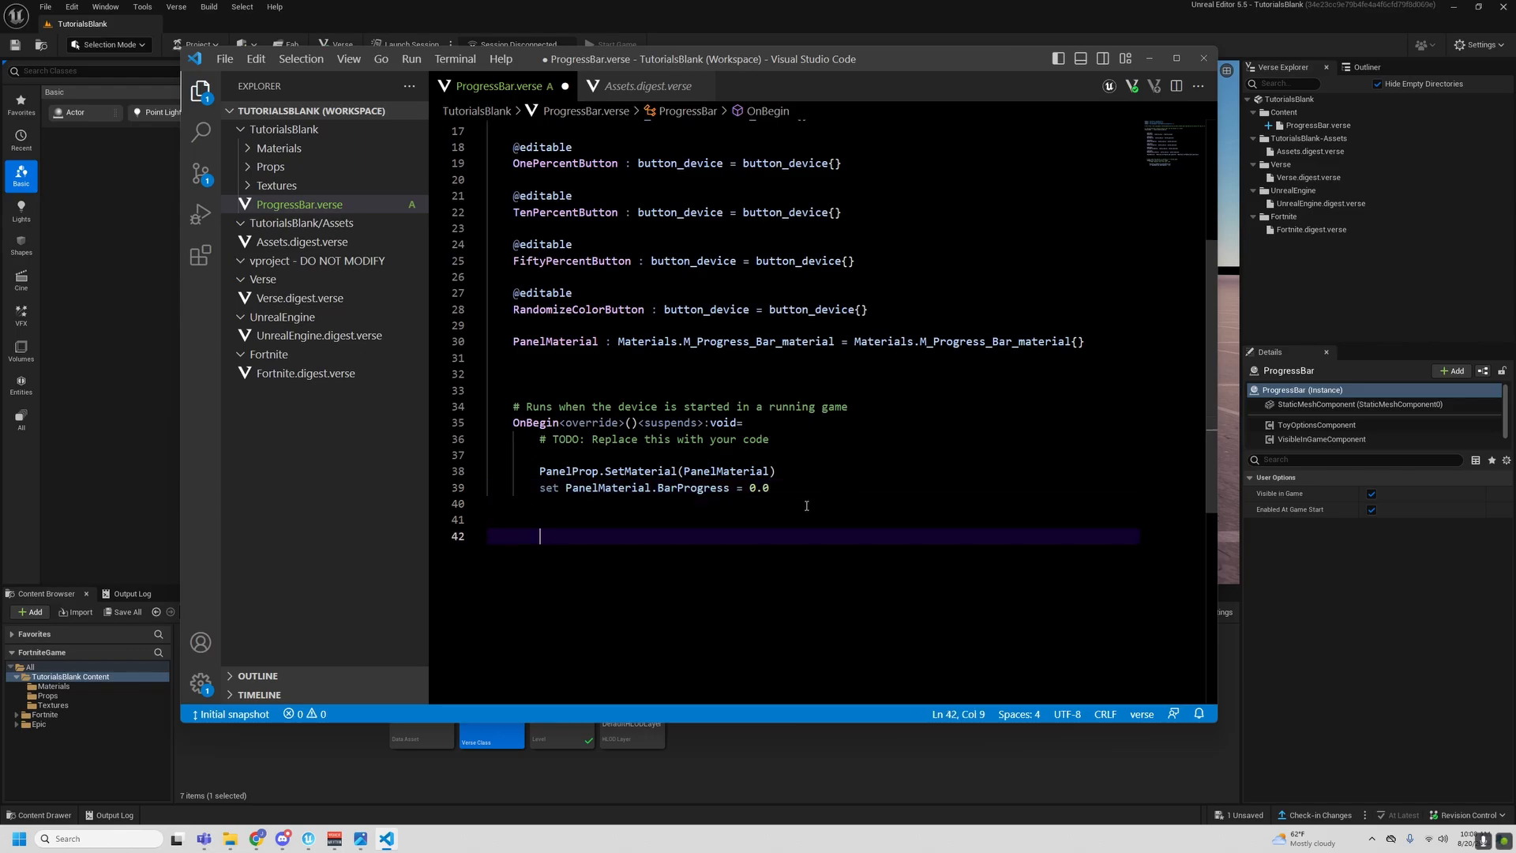
scroll(807, 503, up, 3)
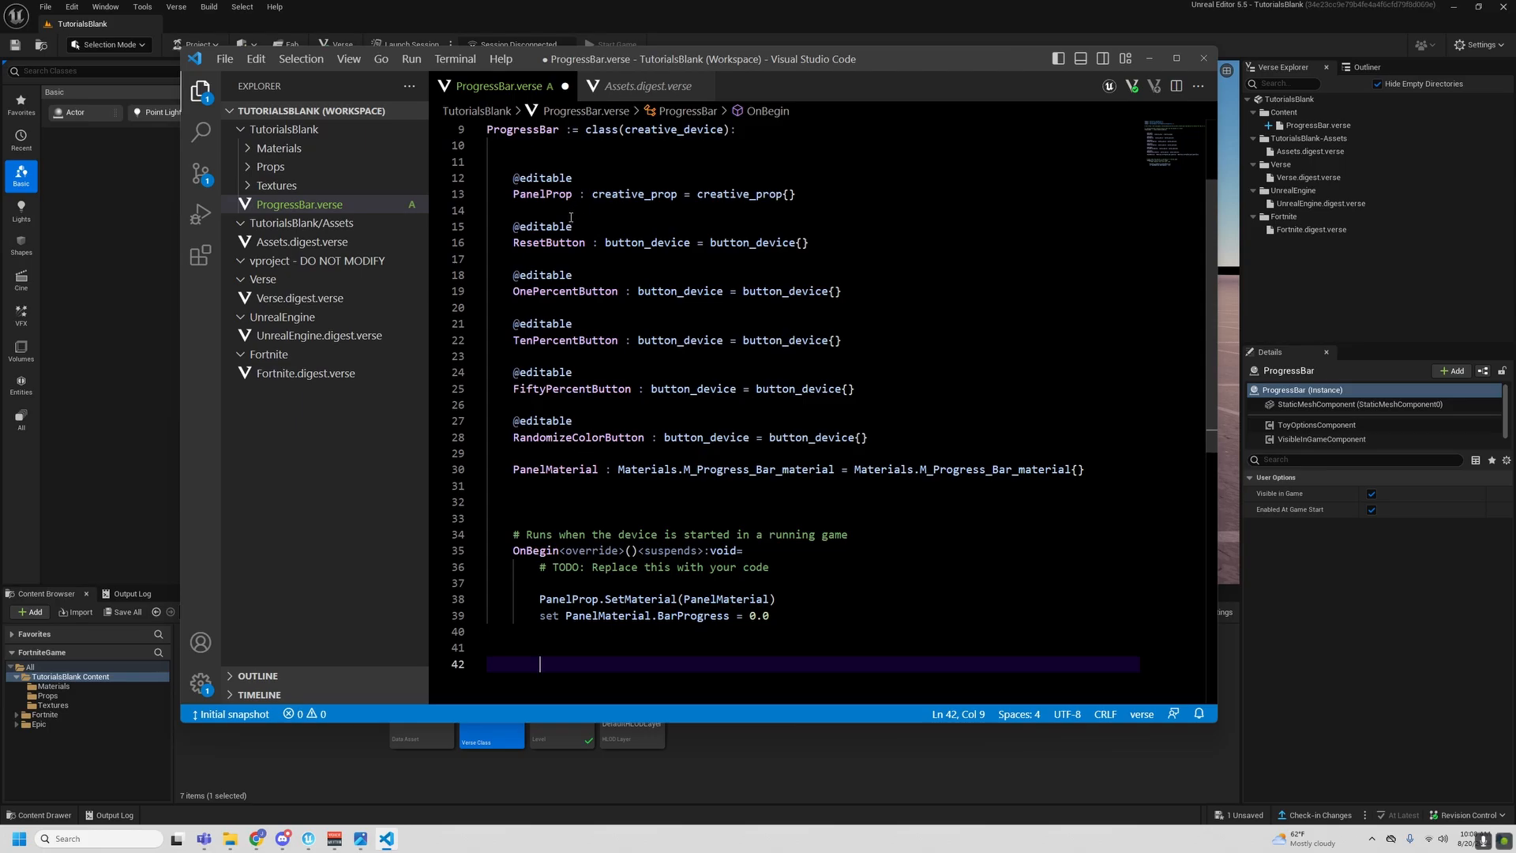
scroll(534, 262, down, 2)
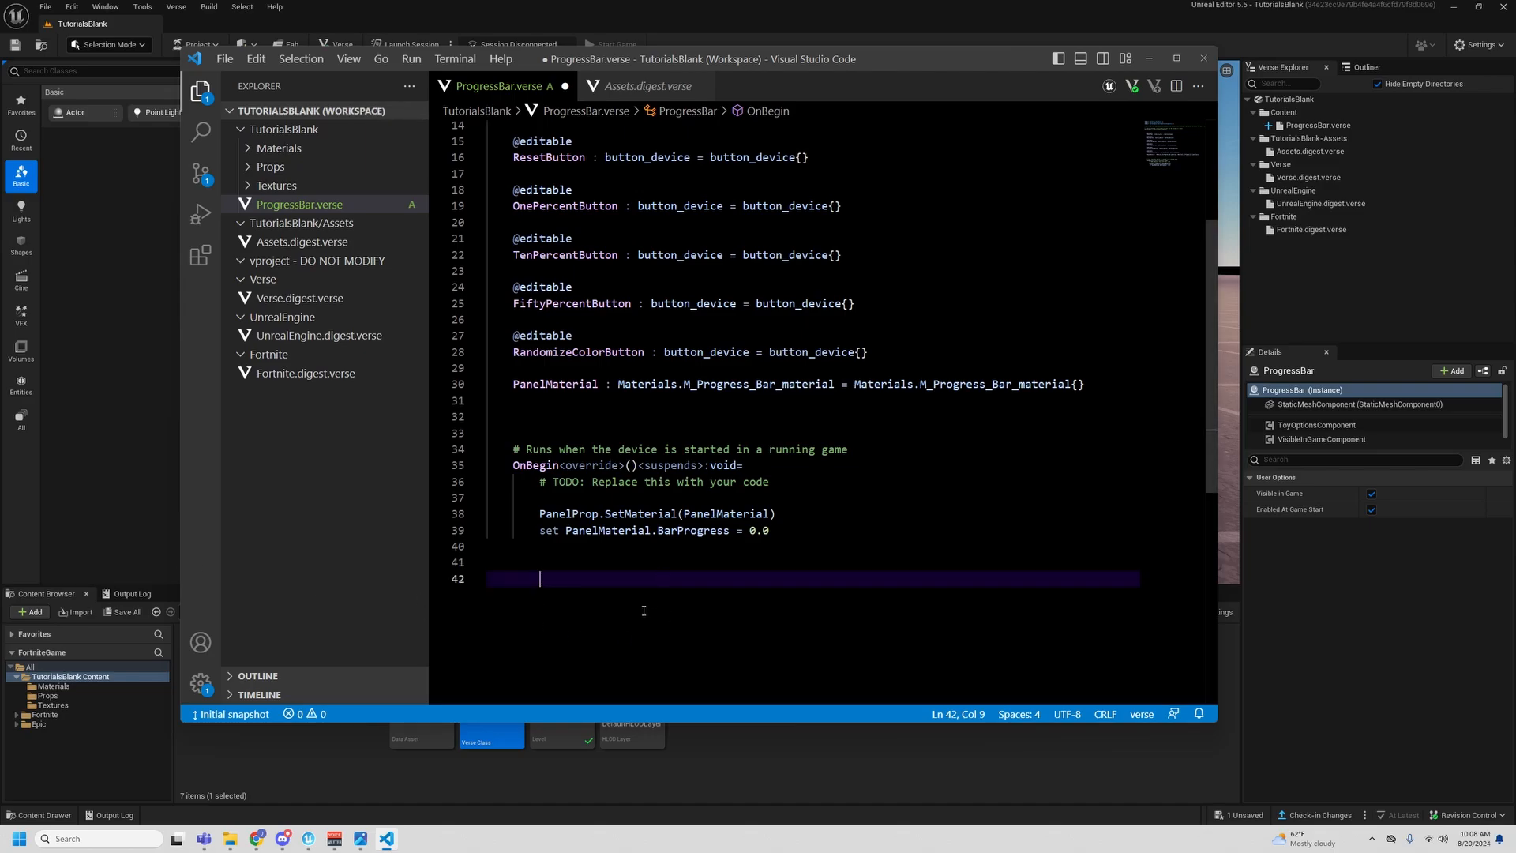
scroll(605, 512, down, 2)
scroll(606, 512, down, 1)
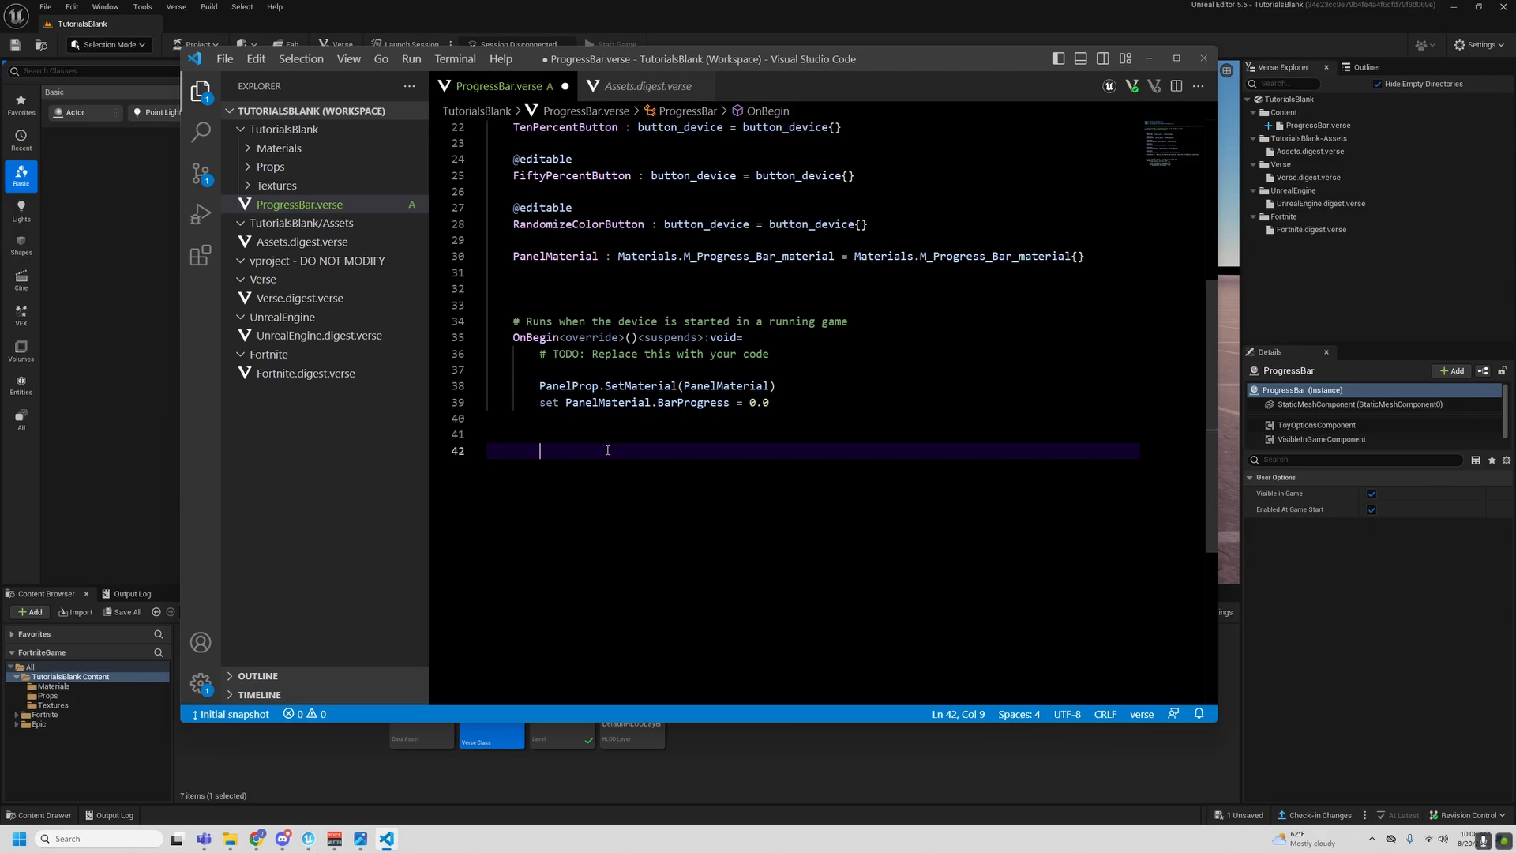
text(Reset)
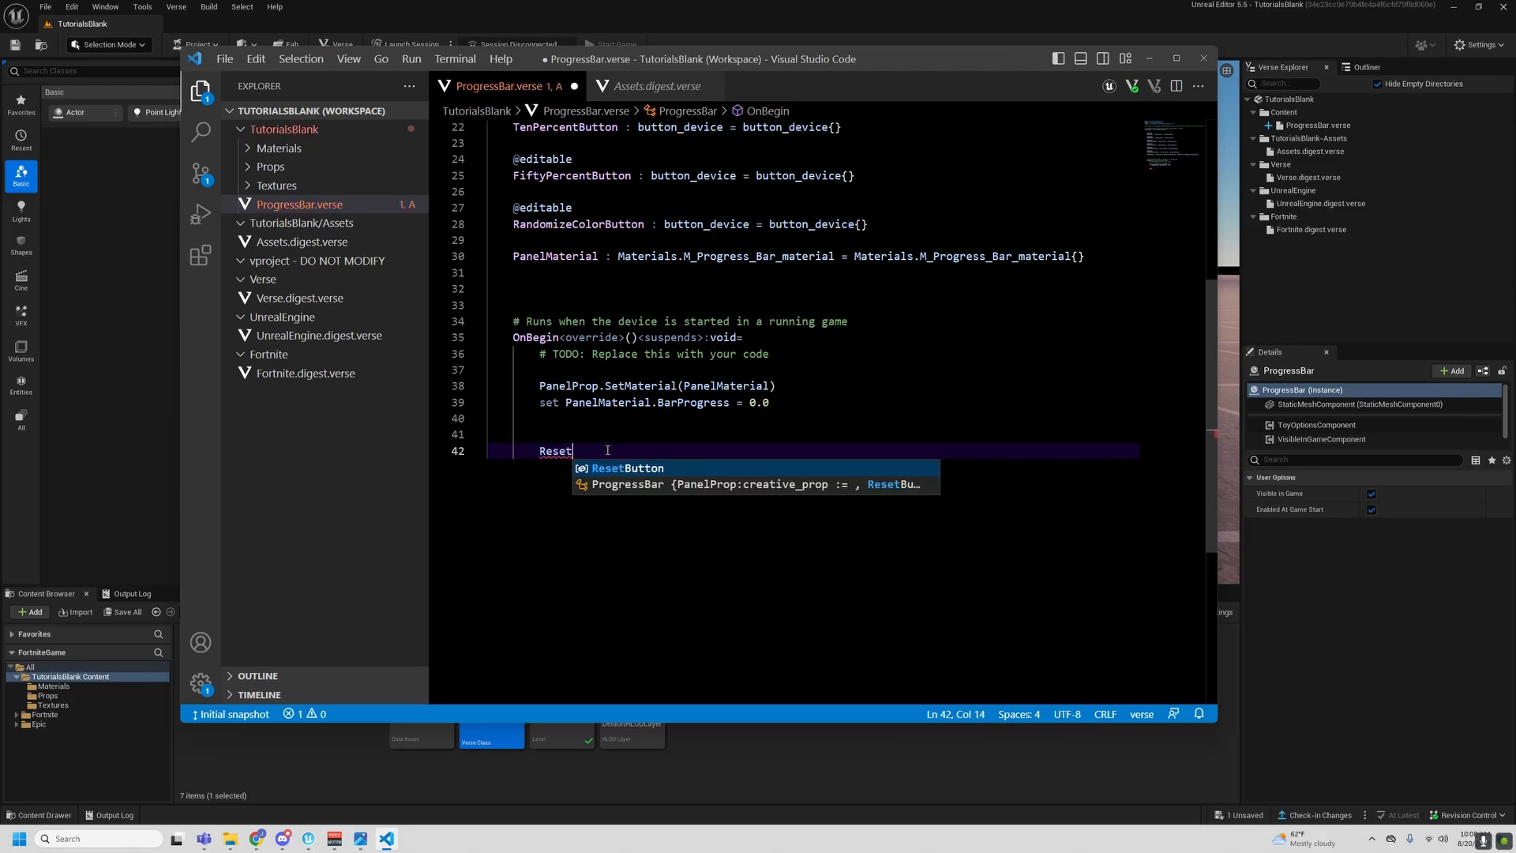
text(Button.In)
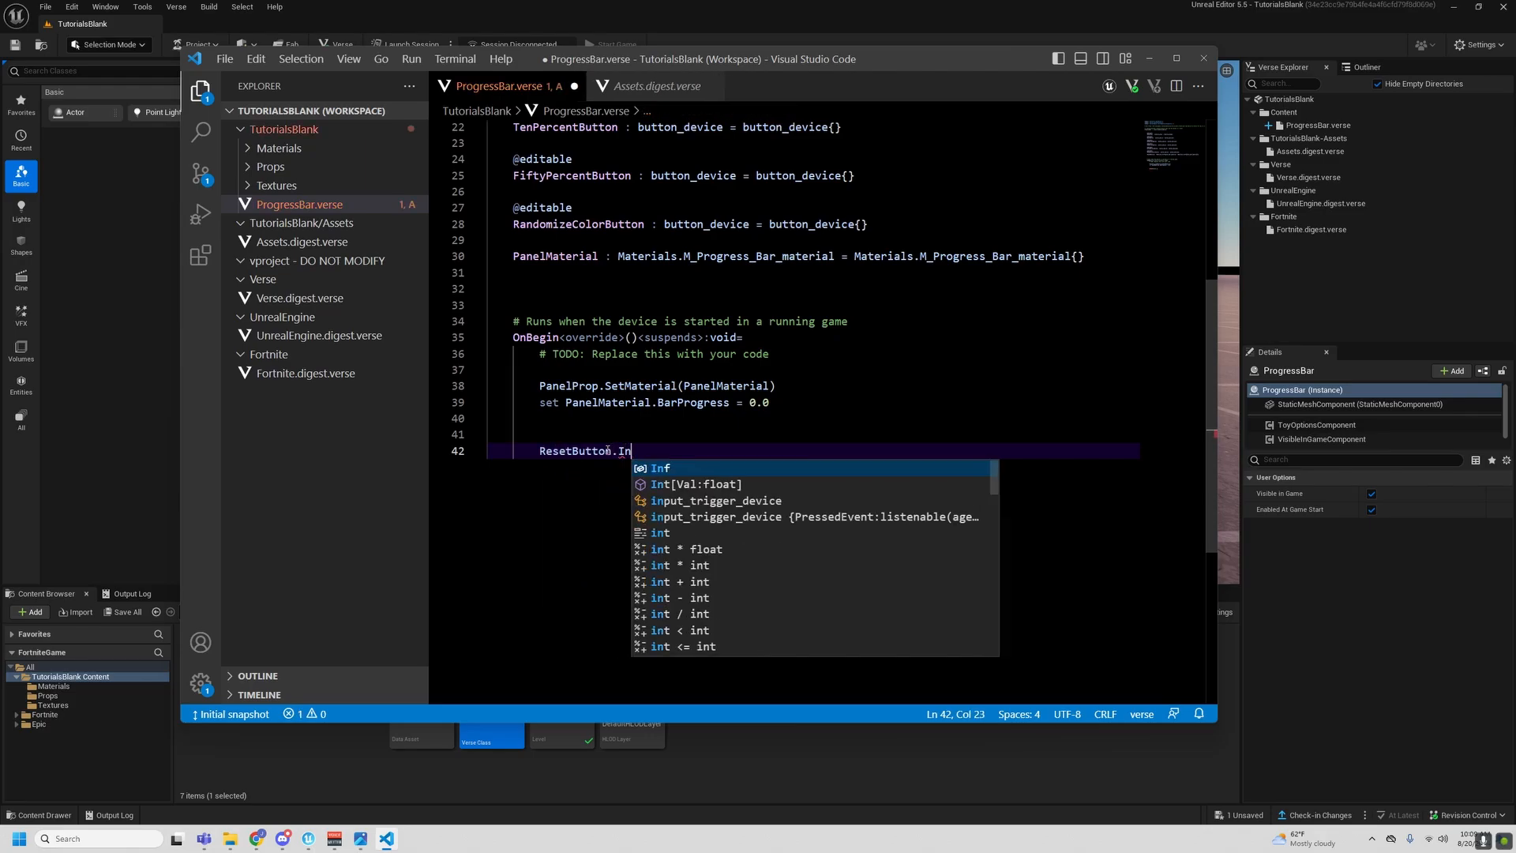
text(terac)
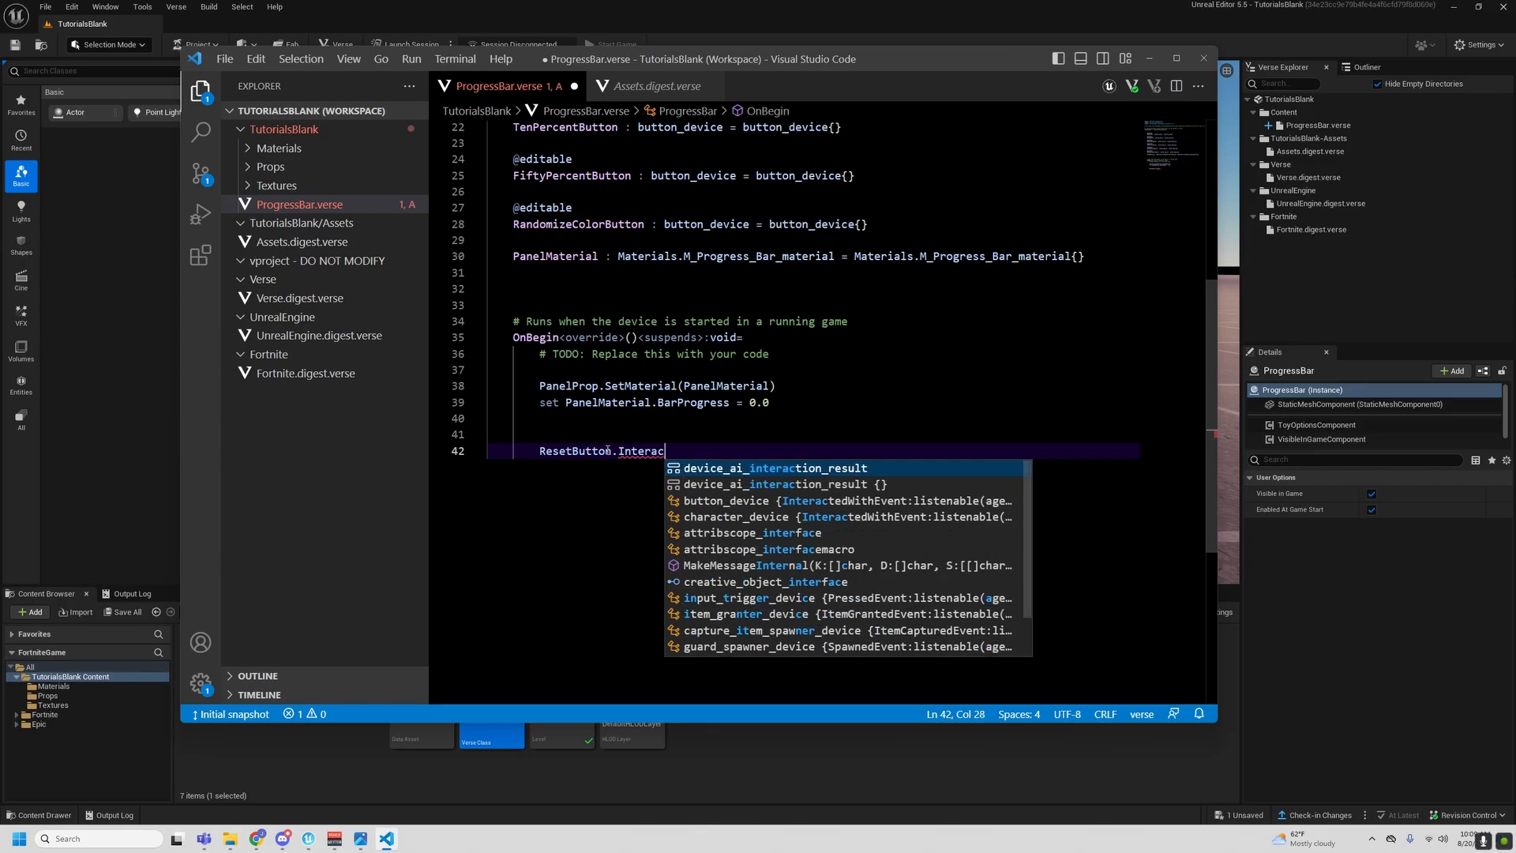
text(tedWithEven)
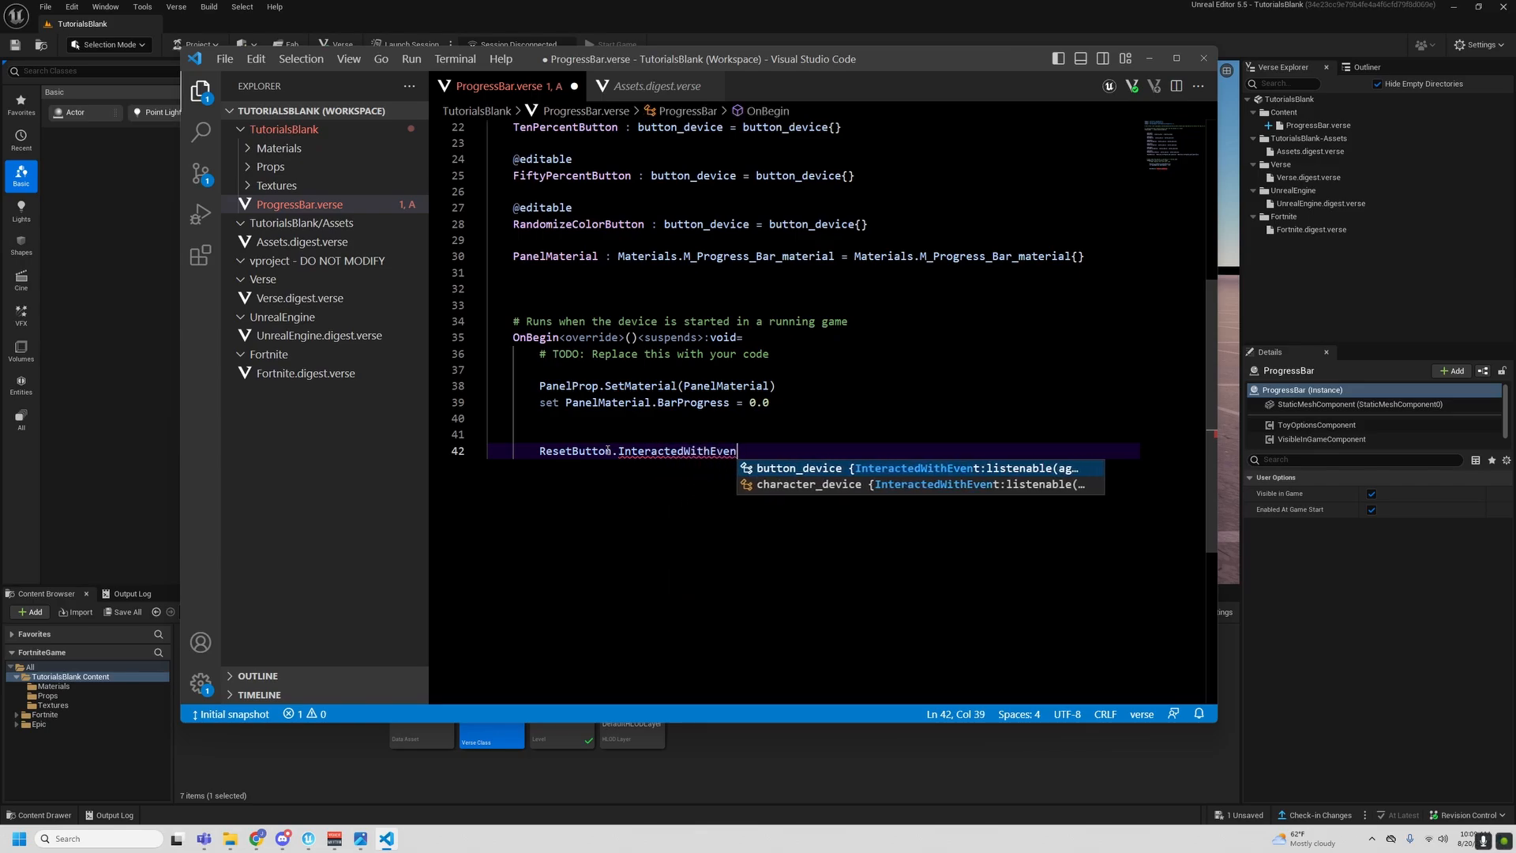
text(t.Sub)
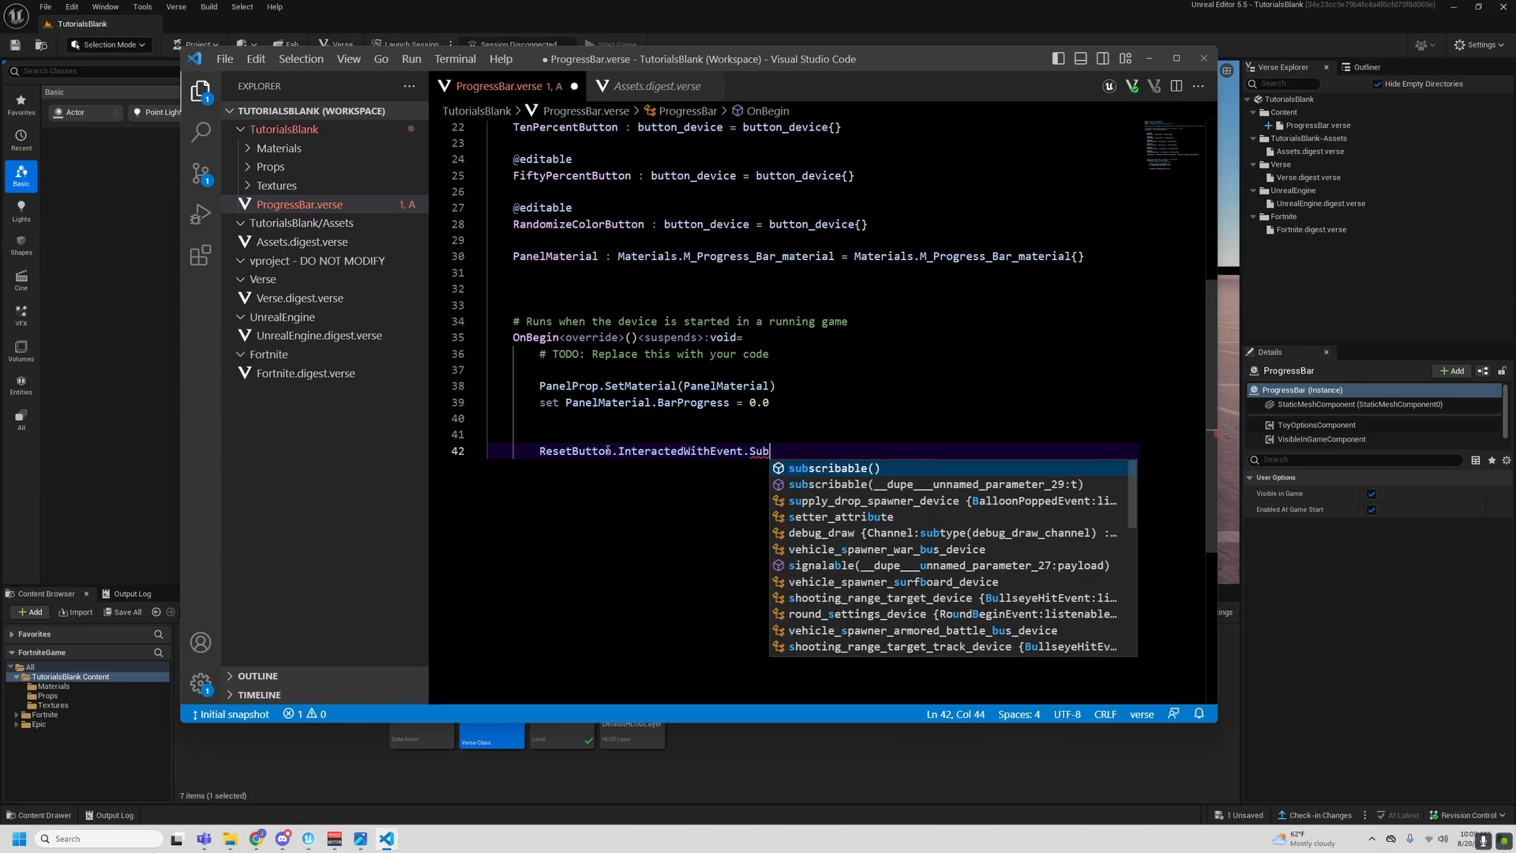
text(scribe)
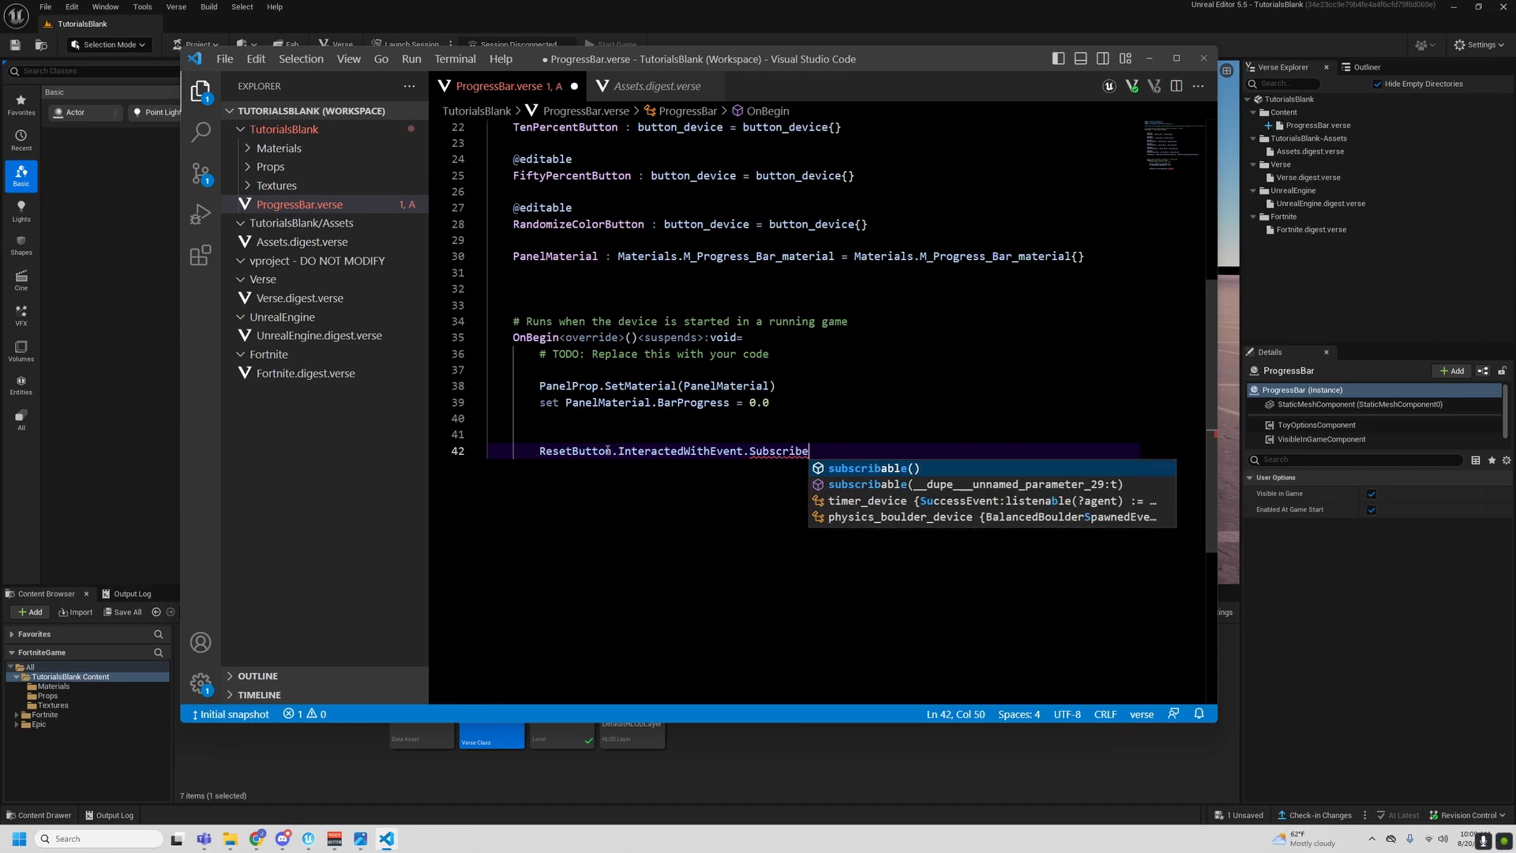
text(()
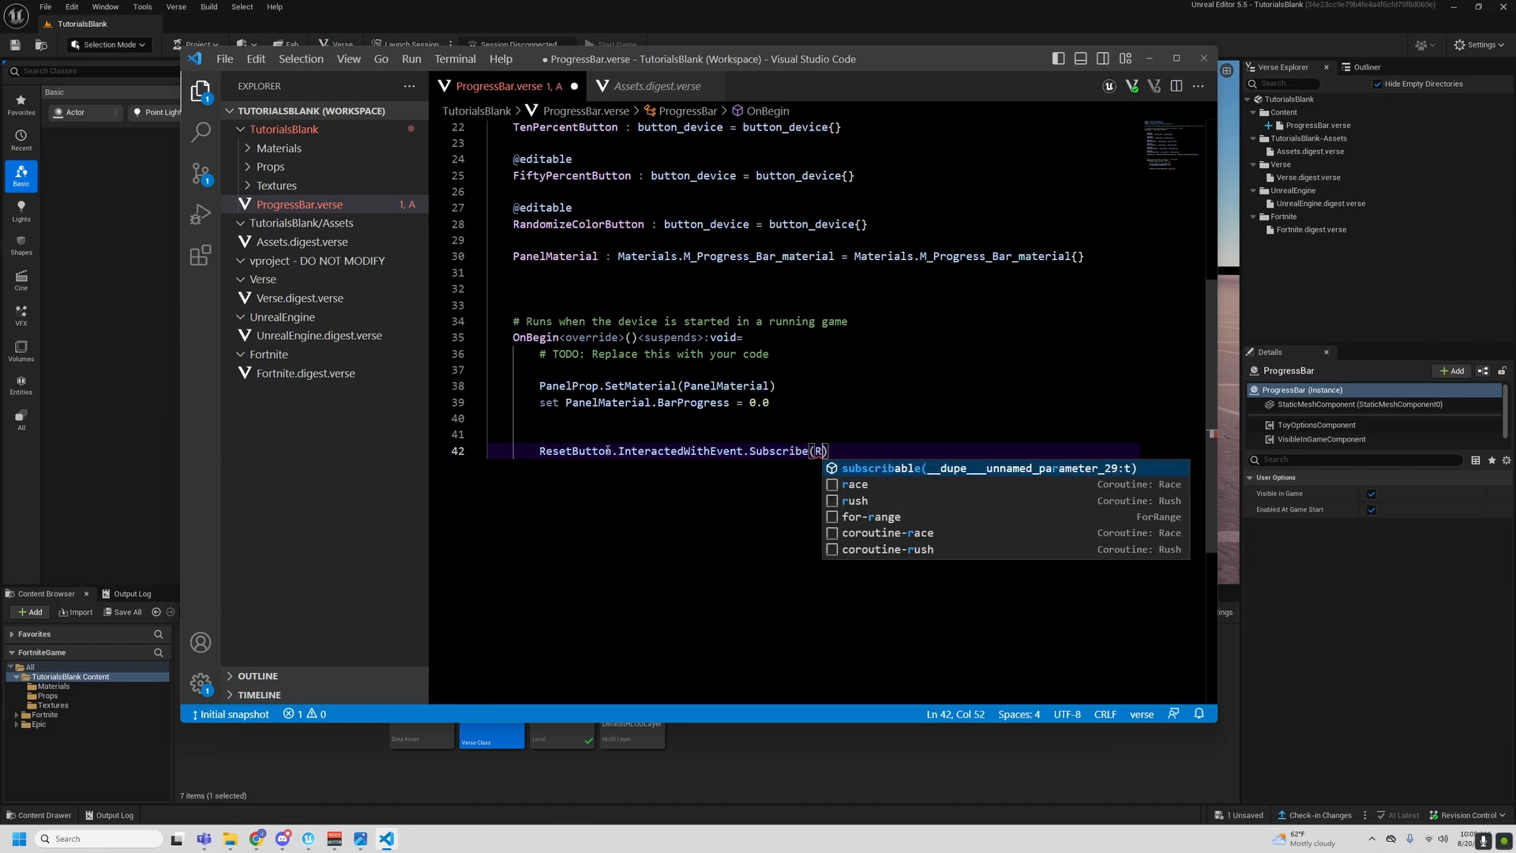
text(Reset)
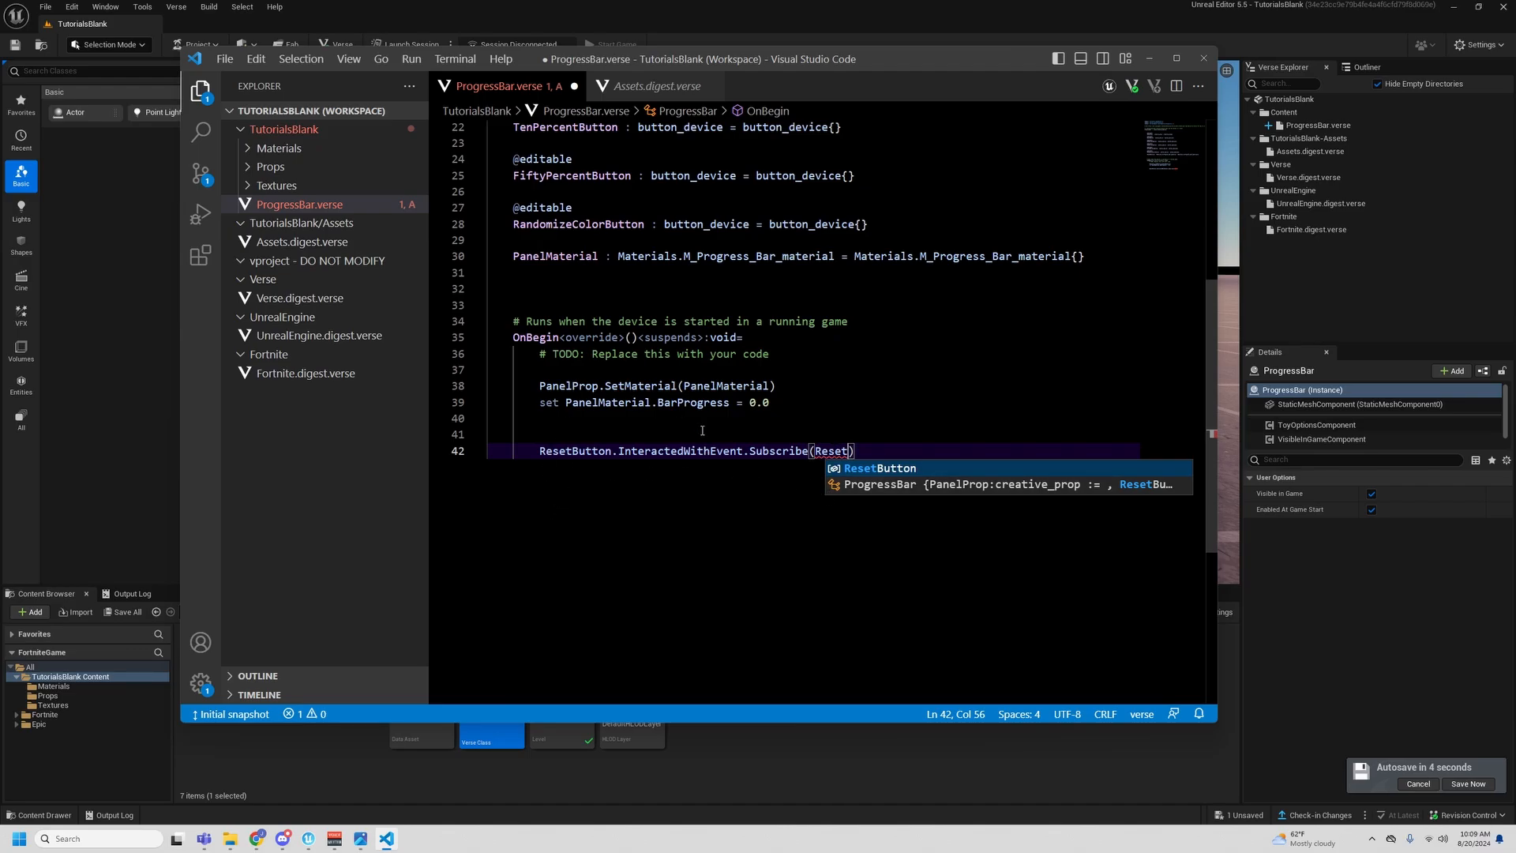
double_click(575, 451)
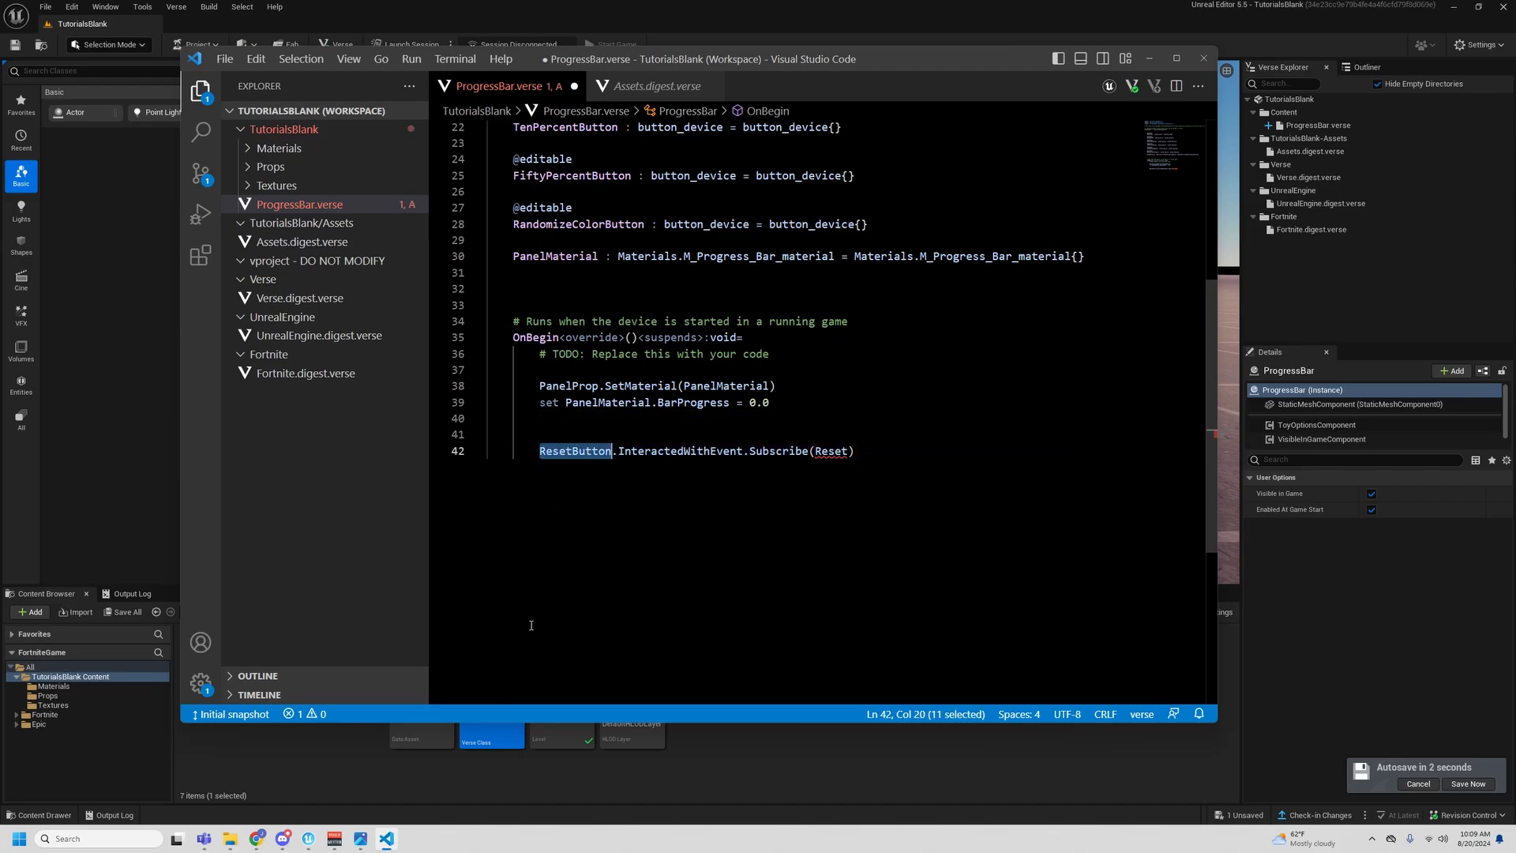
scroll(525, 355, up, 4)
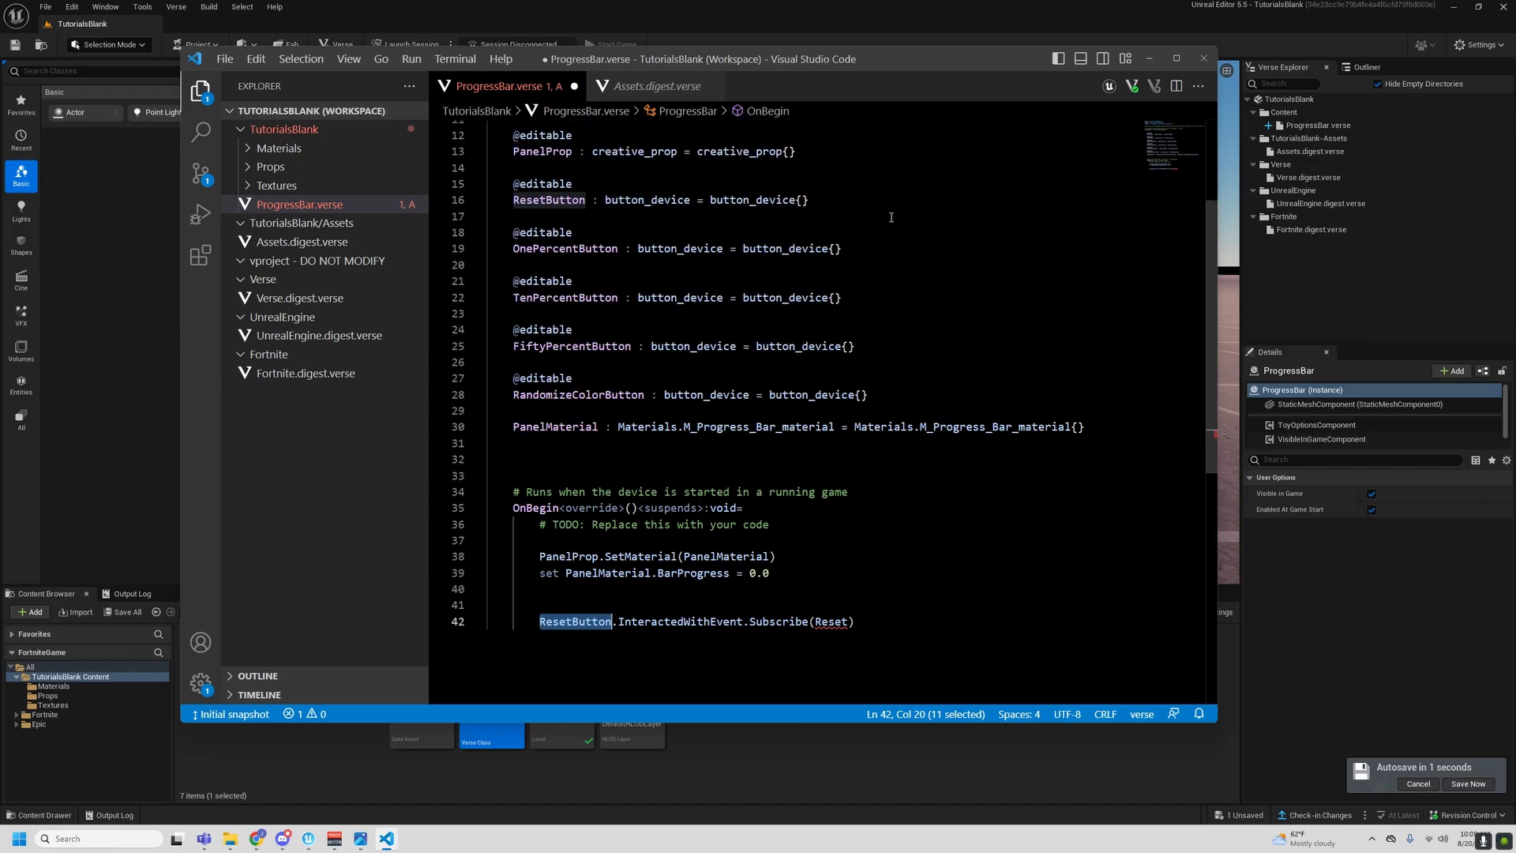
scroll(734, 394, down, 1)
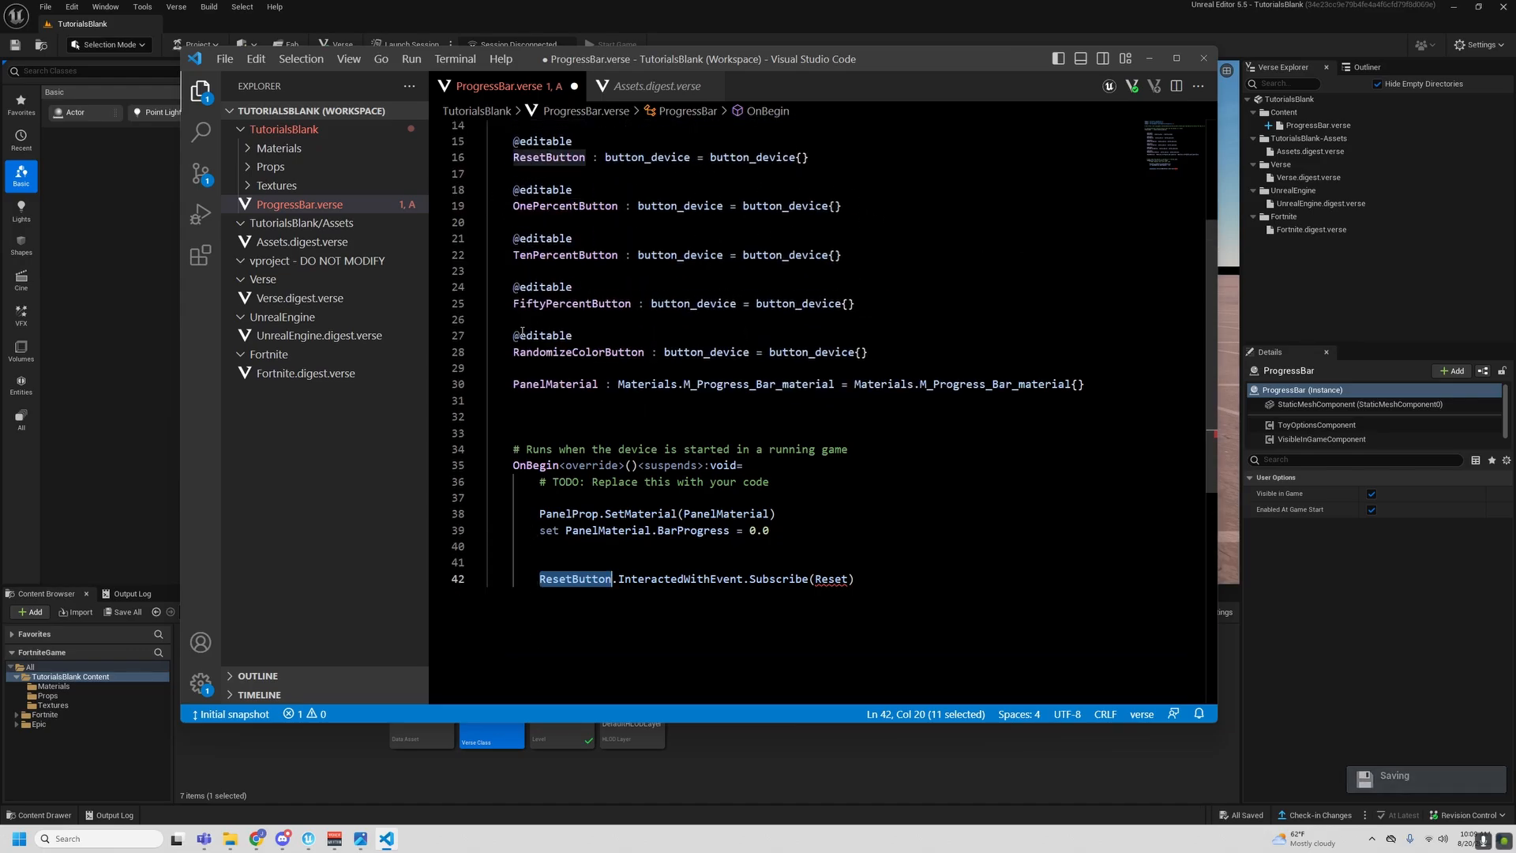
double_click(664, 581)
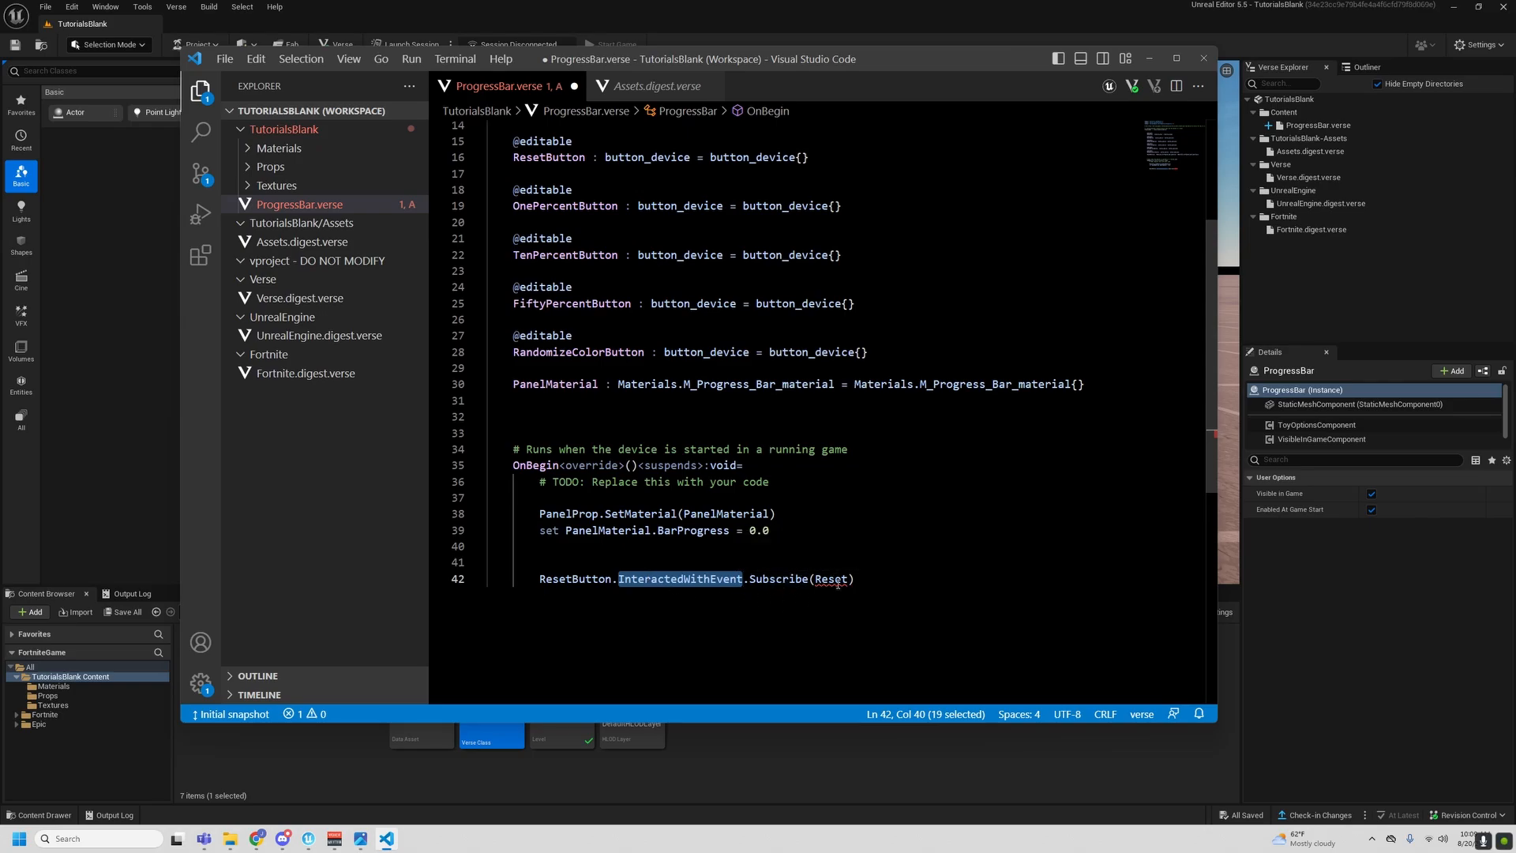
- Declare a class-level function Reset(Agent : agent):void= on line 45, below OnBegin, and open its body
click(890, 602)
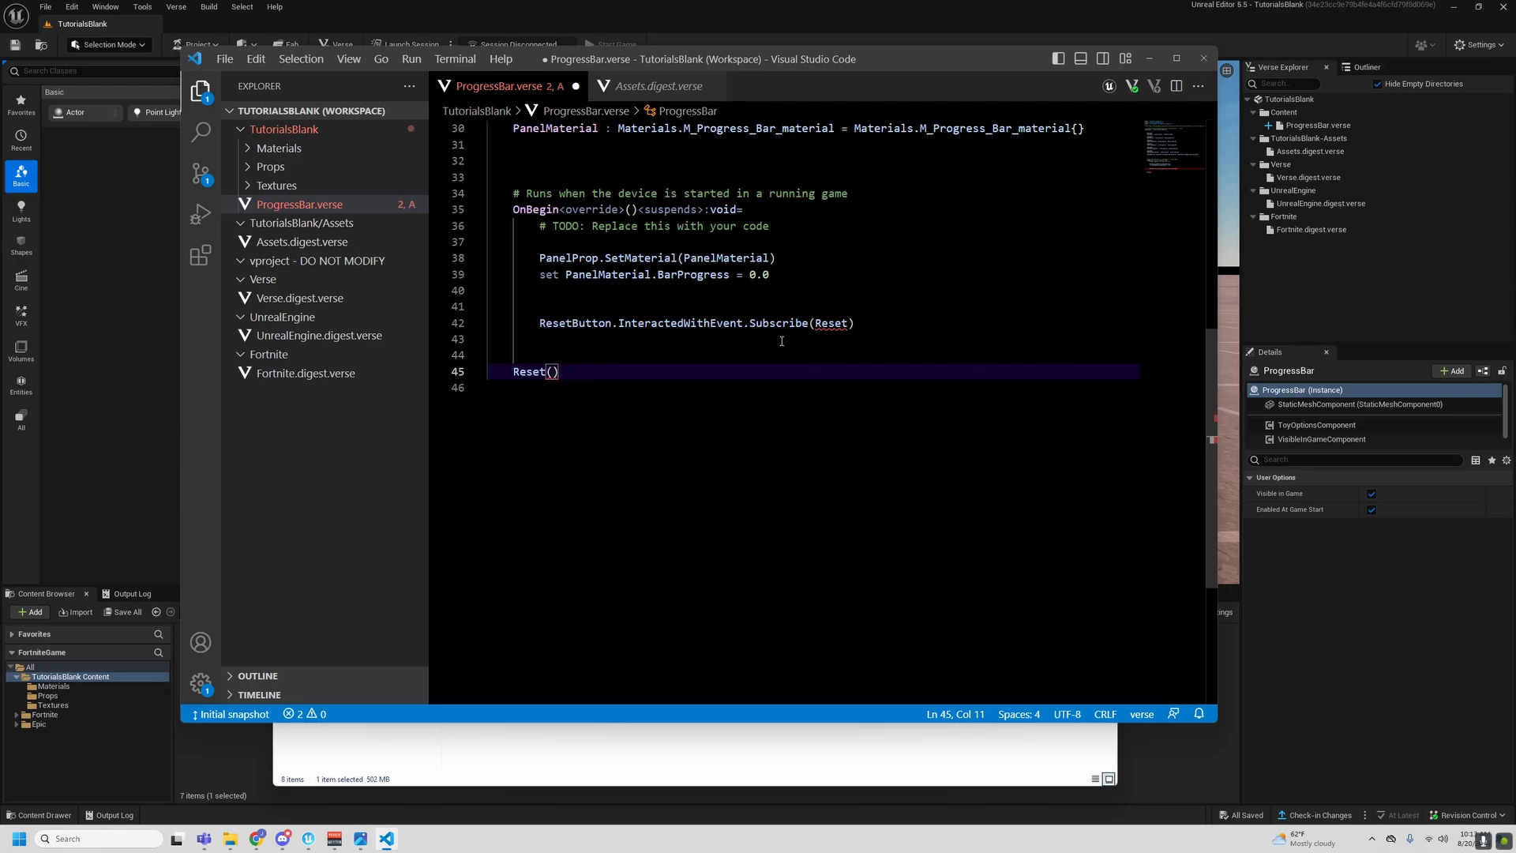
click(564, 323)
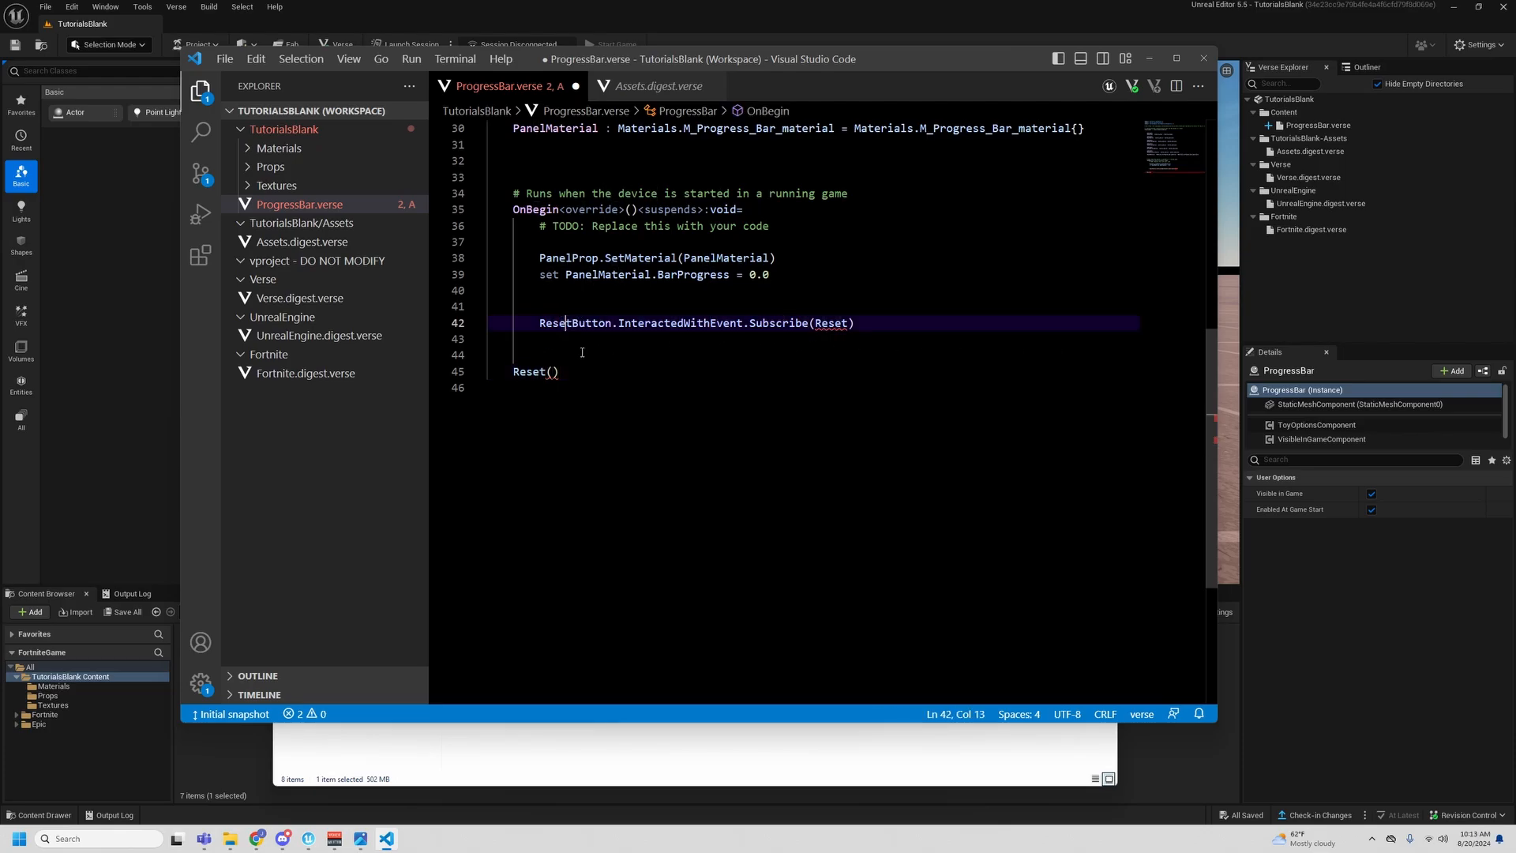
click(553, 372)
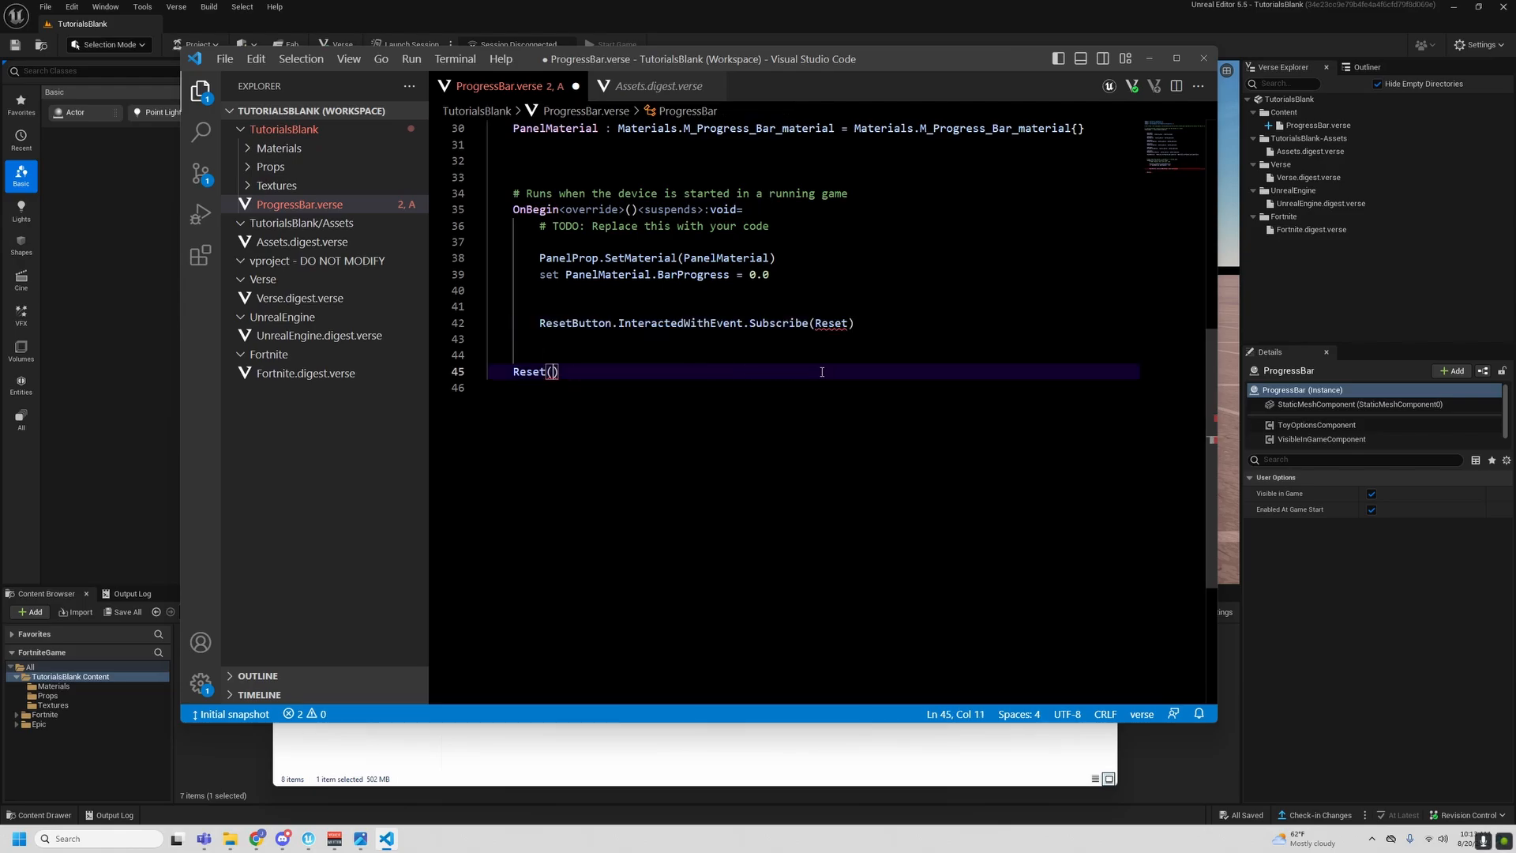
text(Agent )
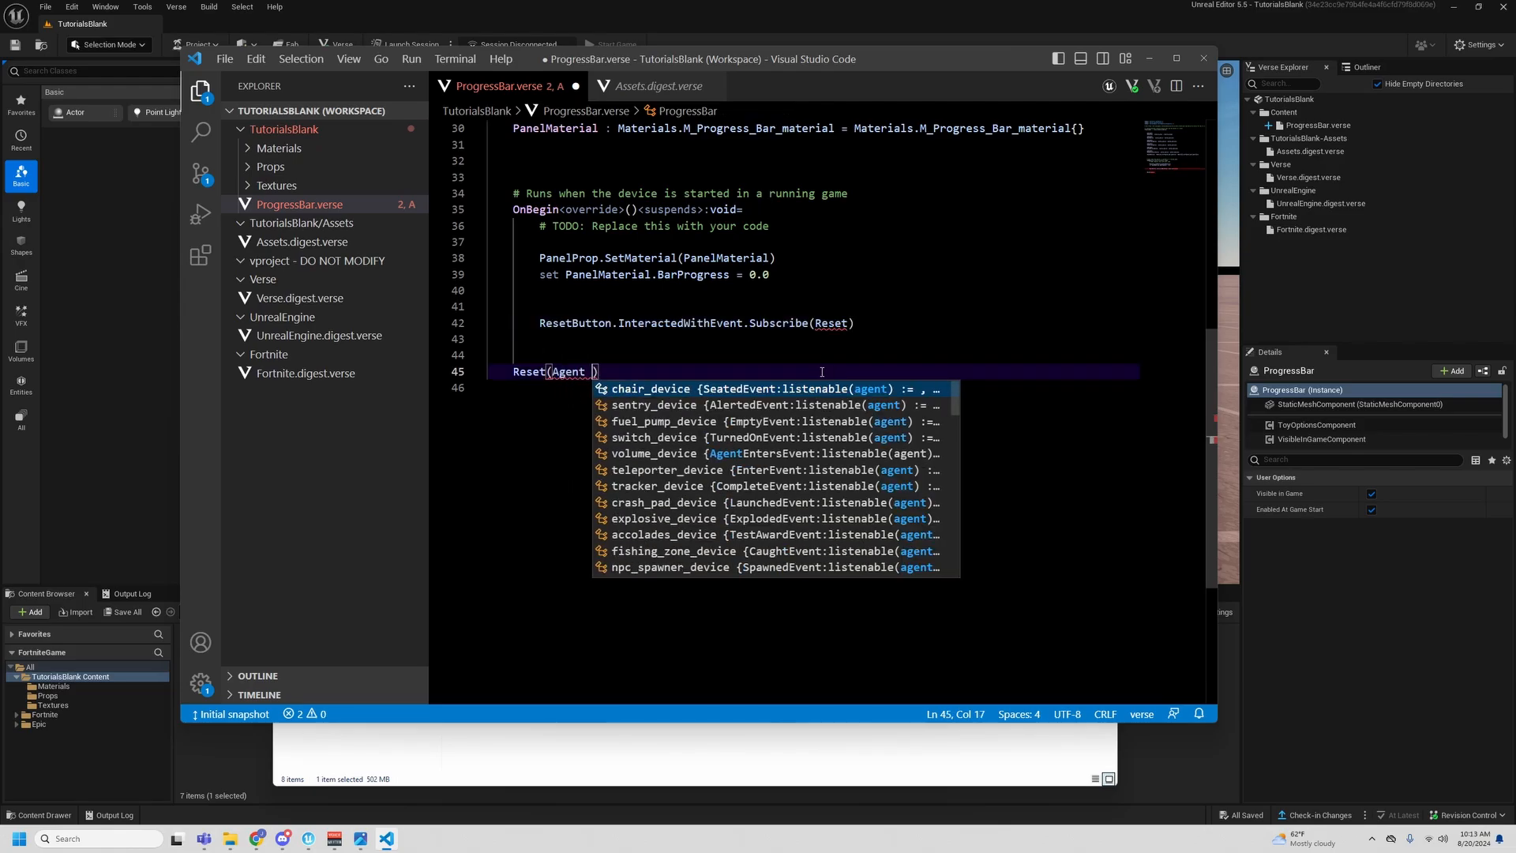
text(: agent)
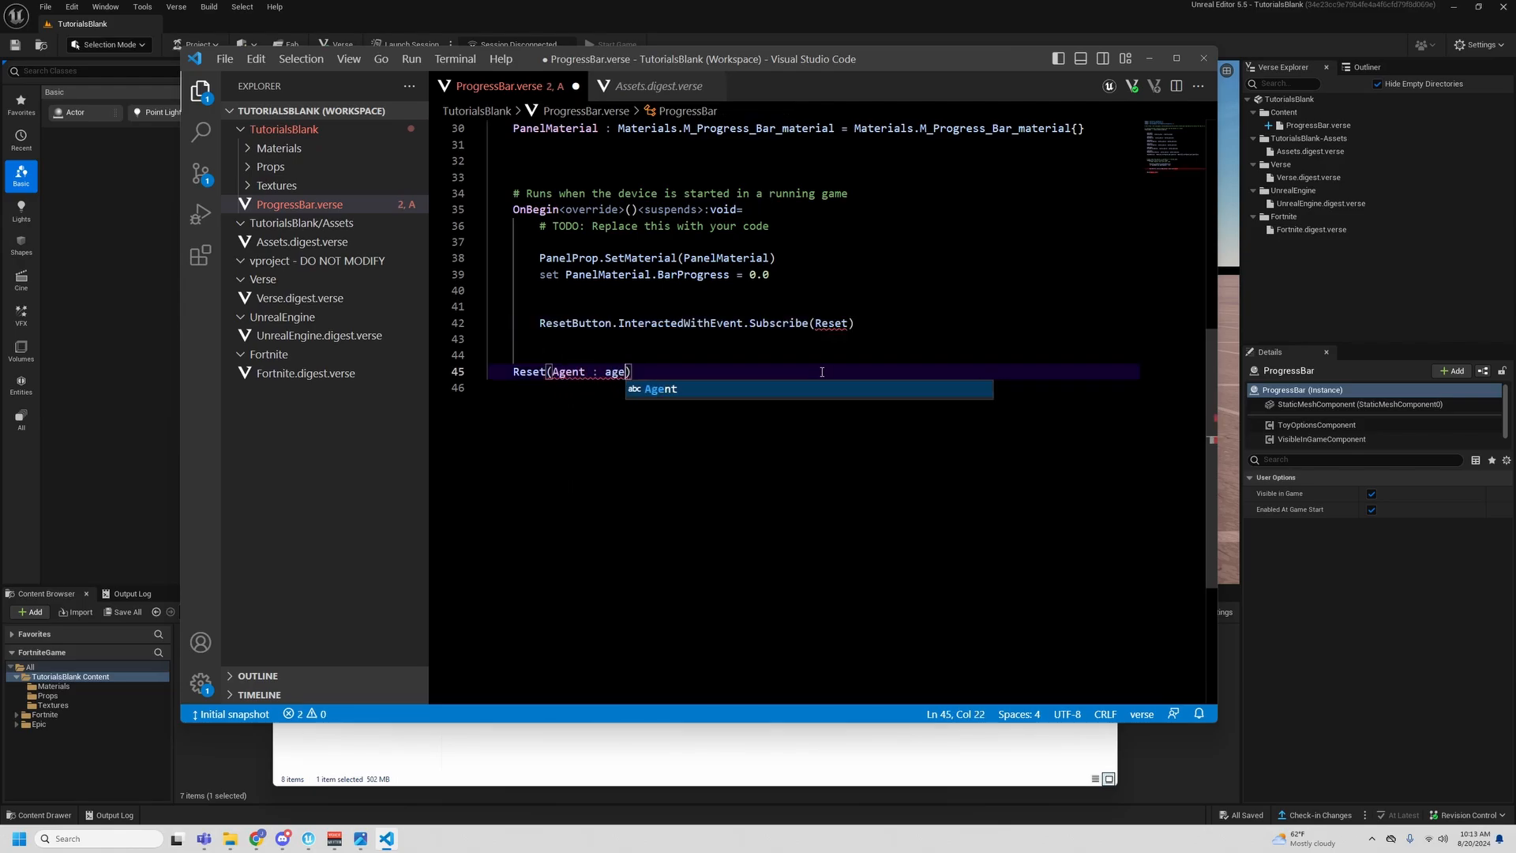
text():vo)
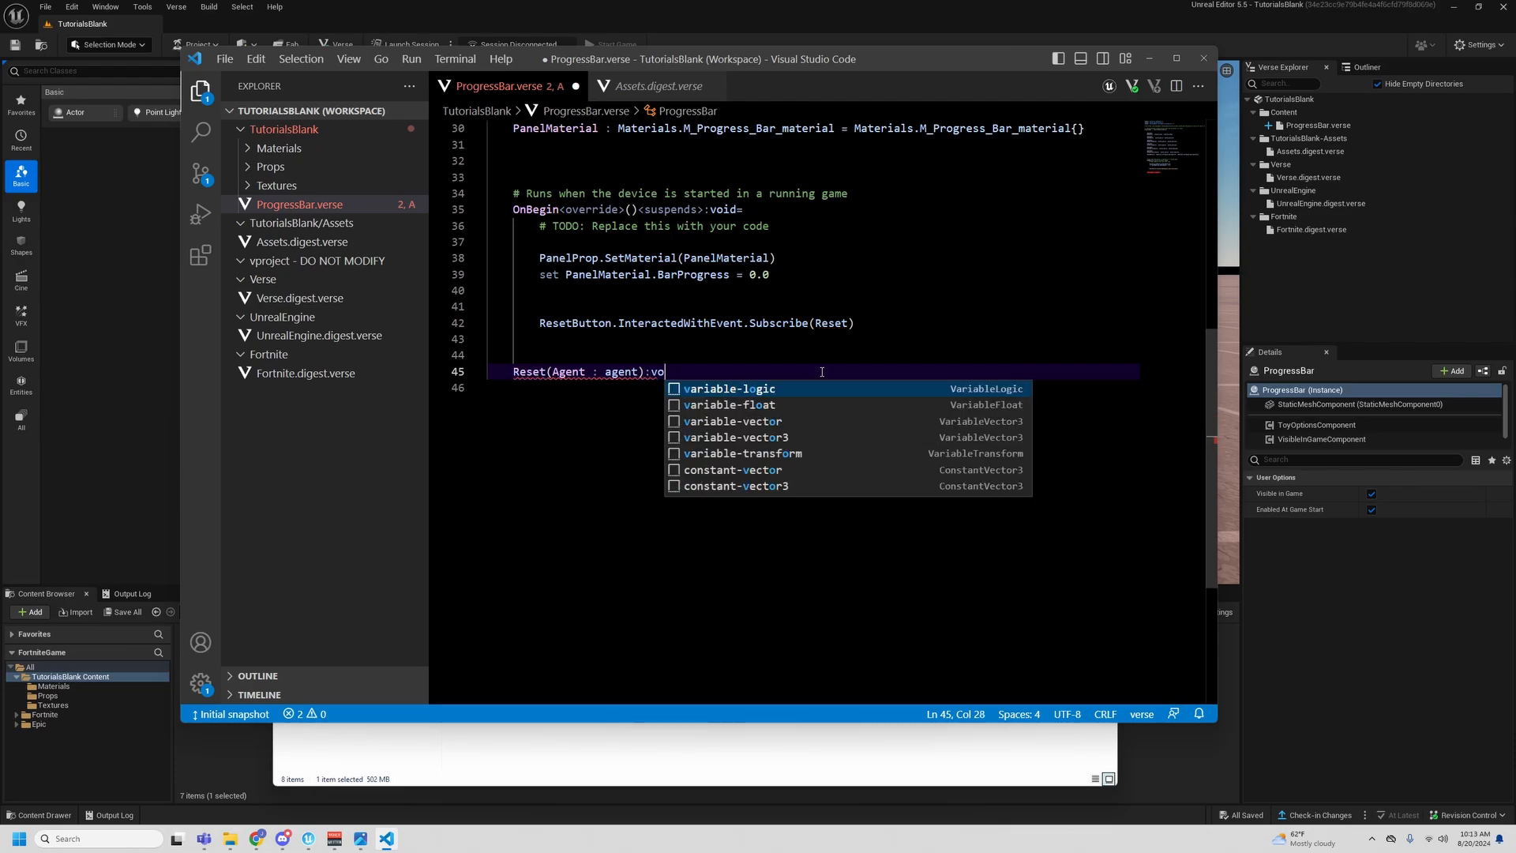
text(id=)
key(Return)
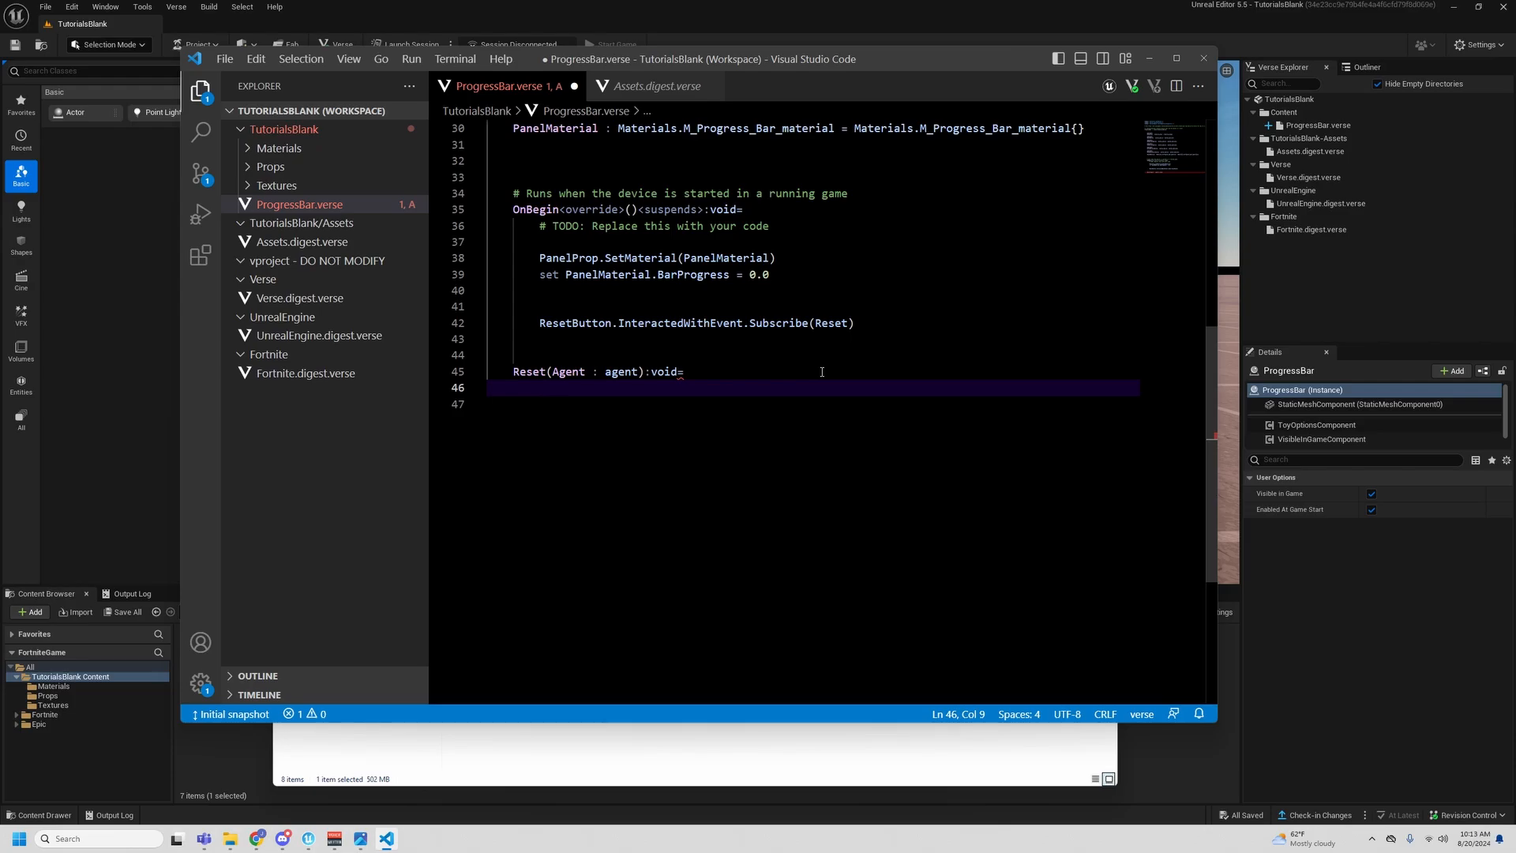
- Write the statement set PanelMaterial.BarProgress = 0.0 in the body of the Reset function
text(set Panel)
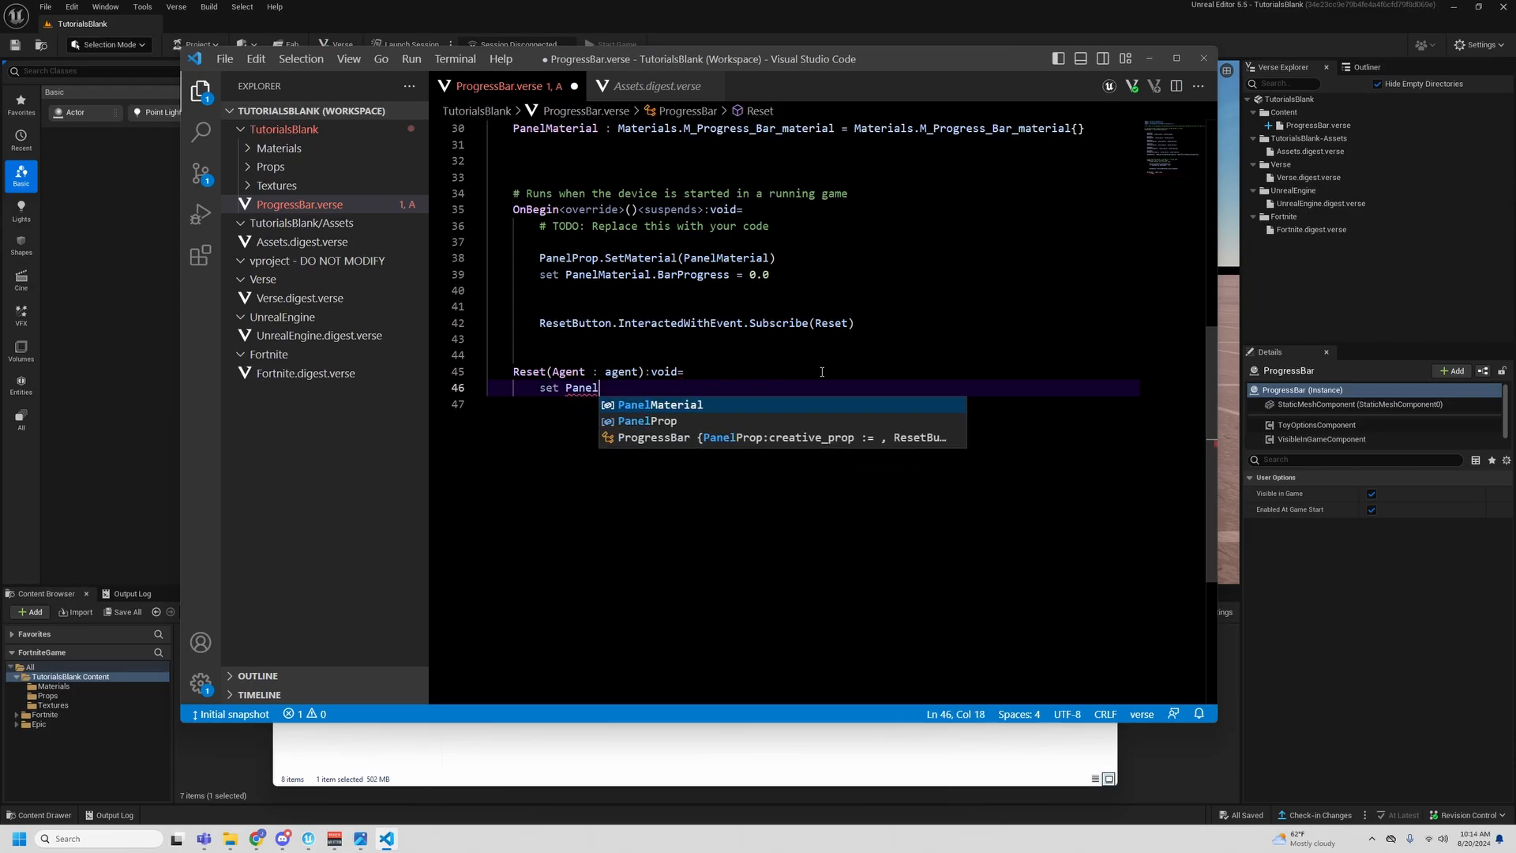
key(Tab)
text(.Pr)
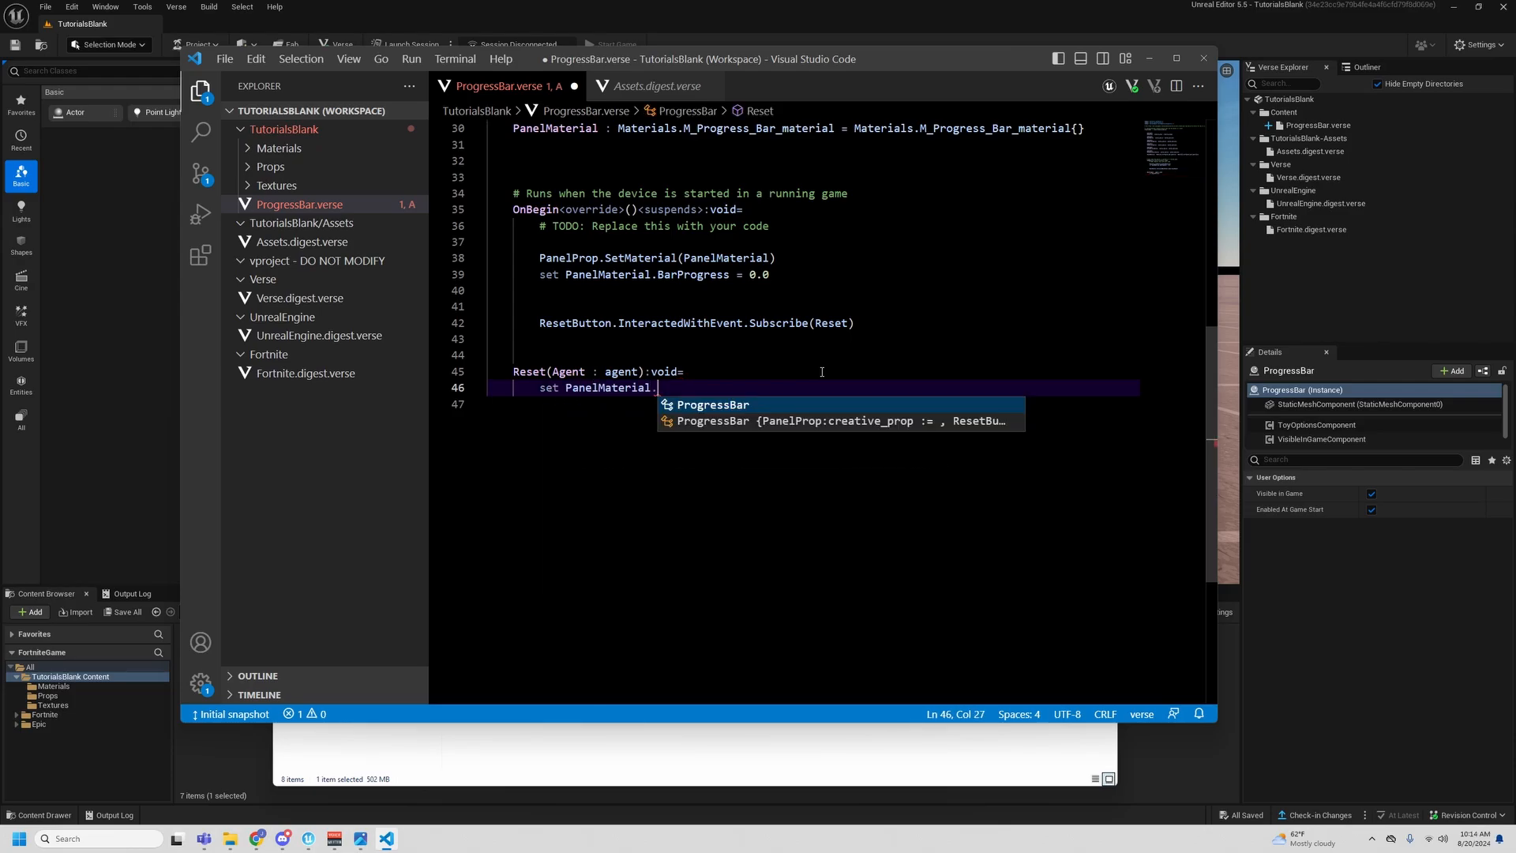
key(Tab)
key(BackSpace)
key(BackSpace)
key(BackSpace)
key(BackSpace)
key(BackSpace)
key(BackSpace)
key(BackSpace)
key(BackSpace)
key(BackSpace)
key(BackSpace)
key(BackSpace)
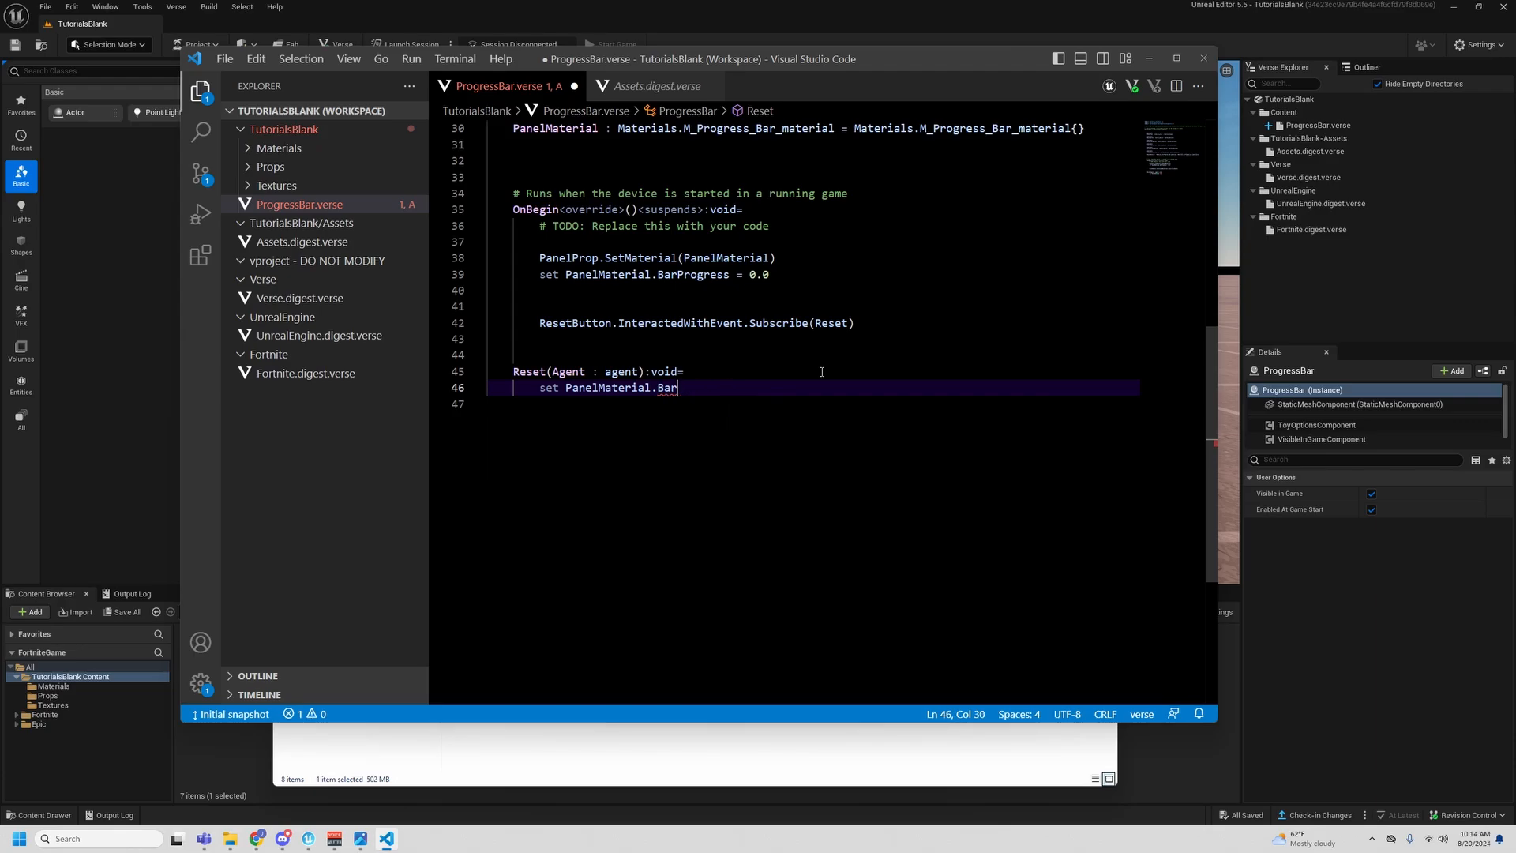
text(BarProgress)
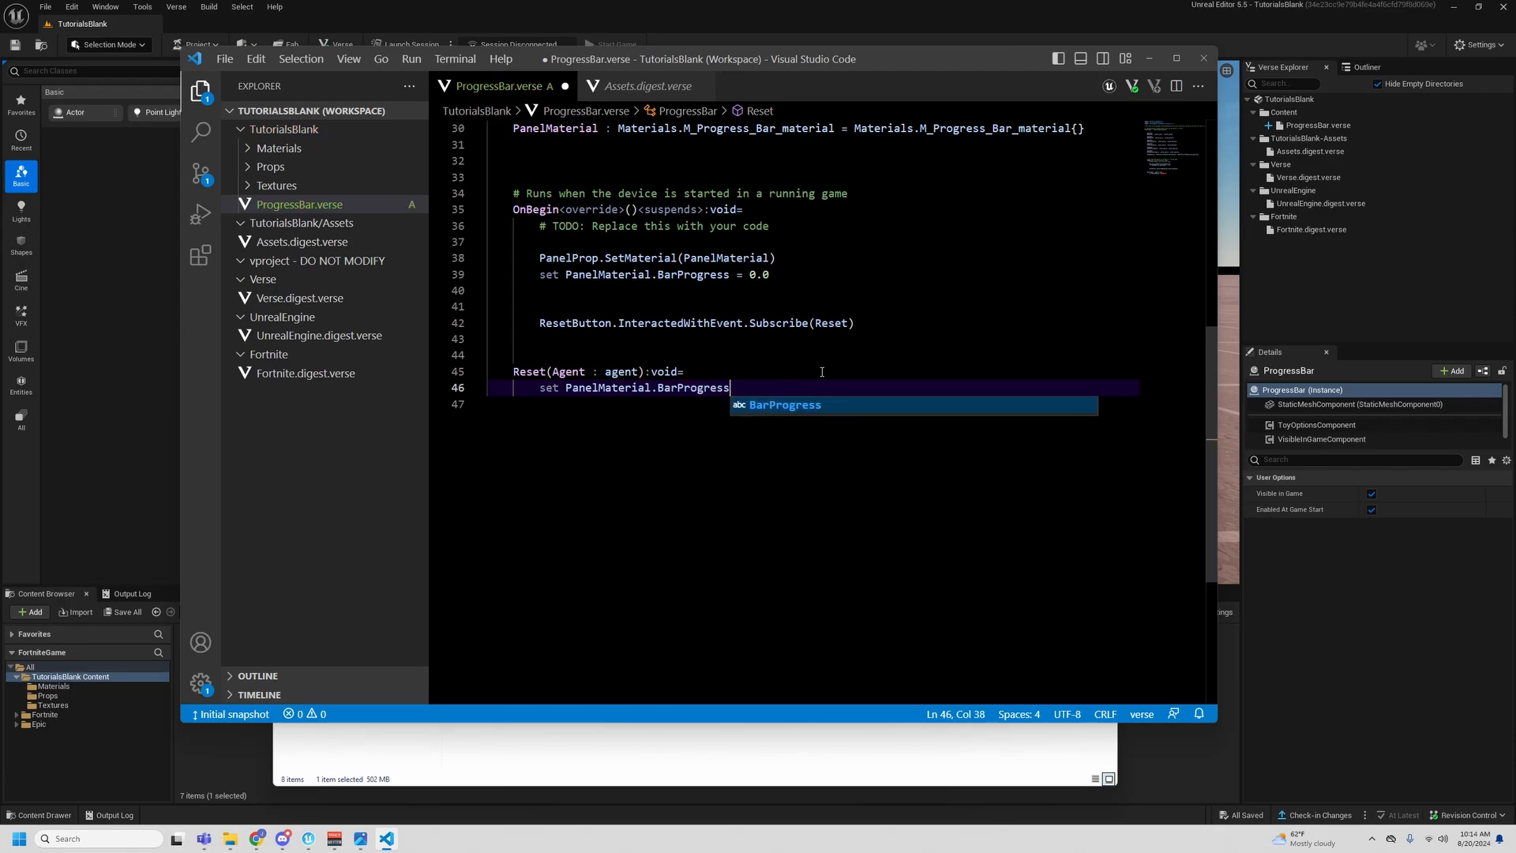
text( =0-0.0)
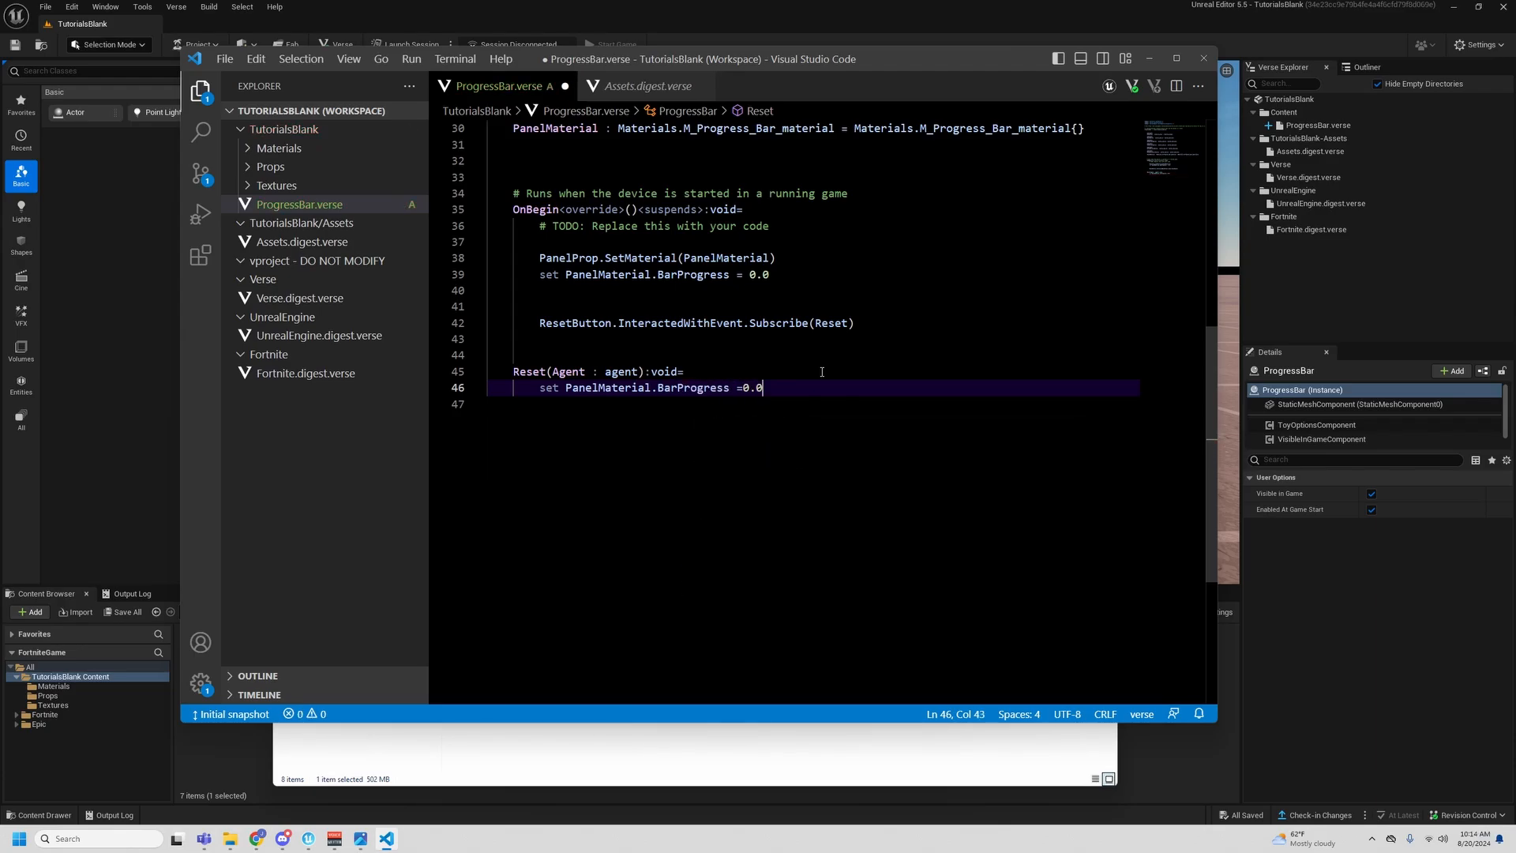
key(Left)
key(Right)
key(Right)
key(Right)
- Below the set statement in Reset, start a Print call with the text "Current Progress: {} and leave the braces empty
key(Return)
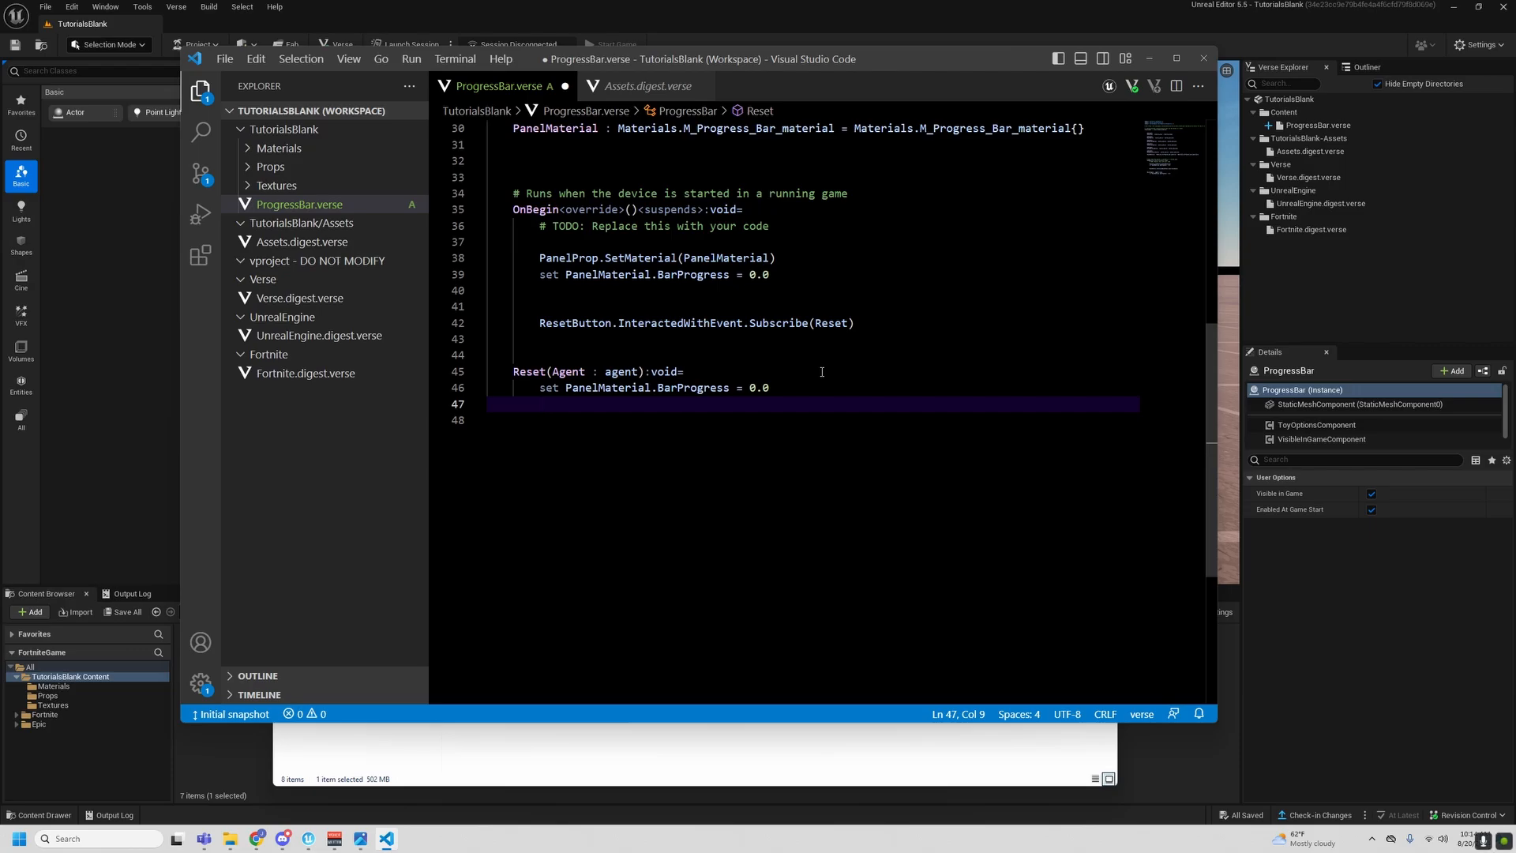
text(Pro)
key(BackSpace)
text(int()
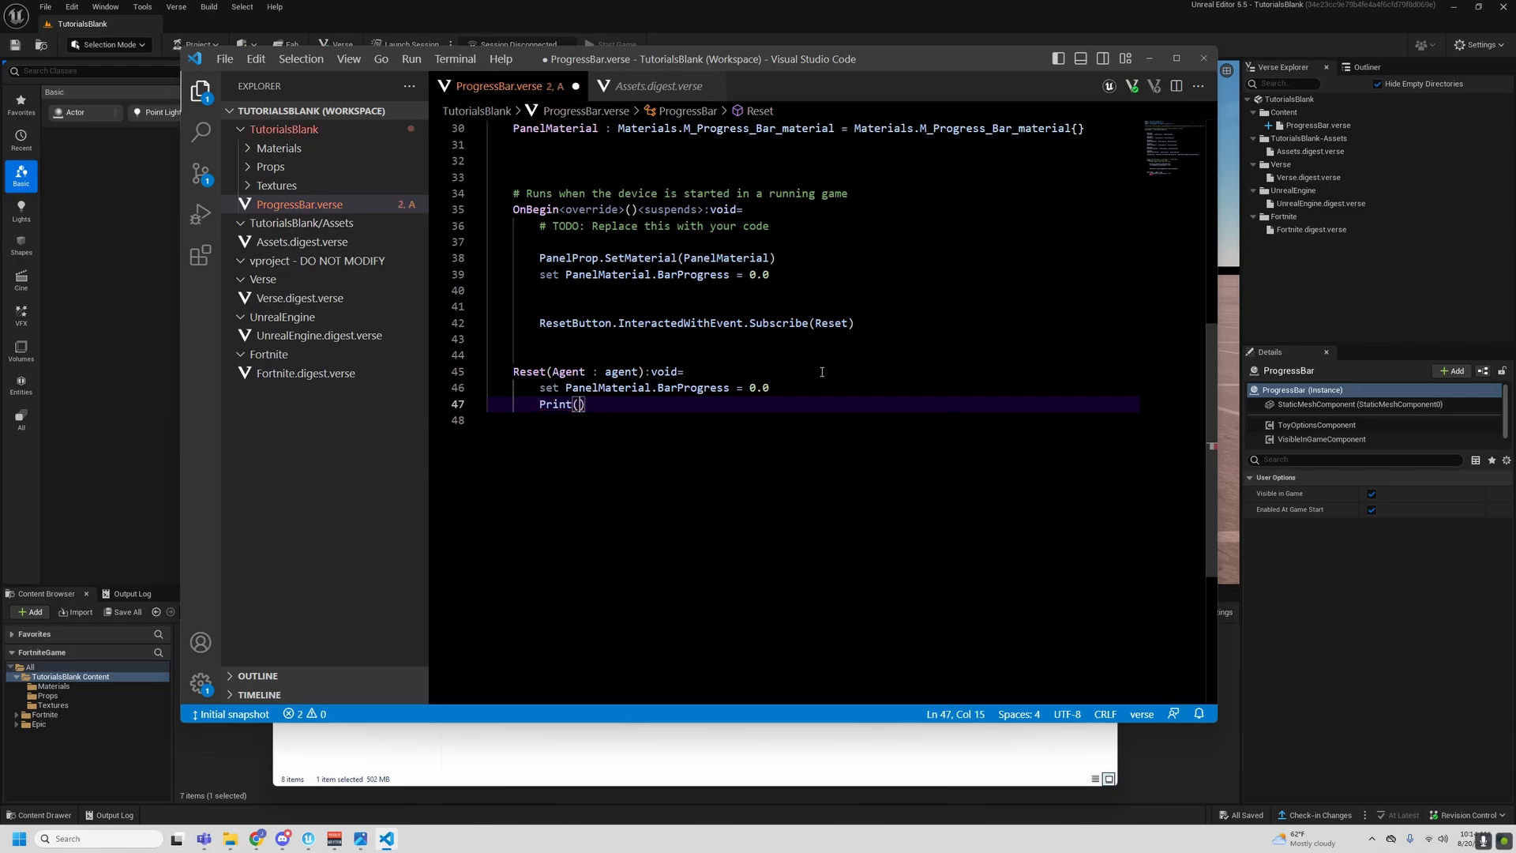
text(")
text(Current Pr)
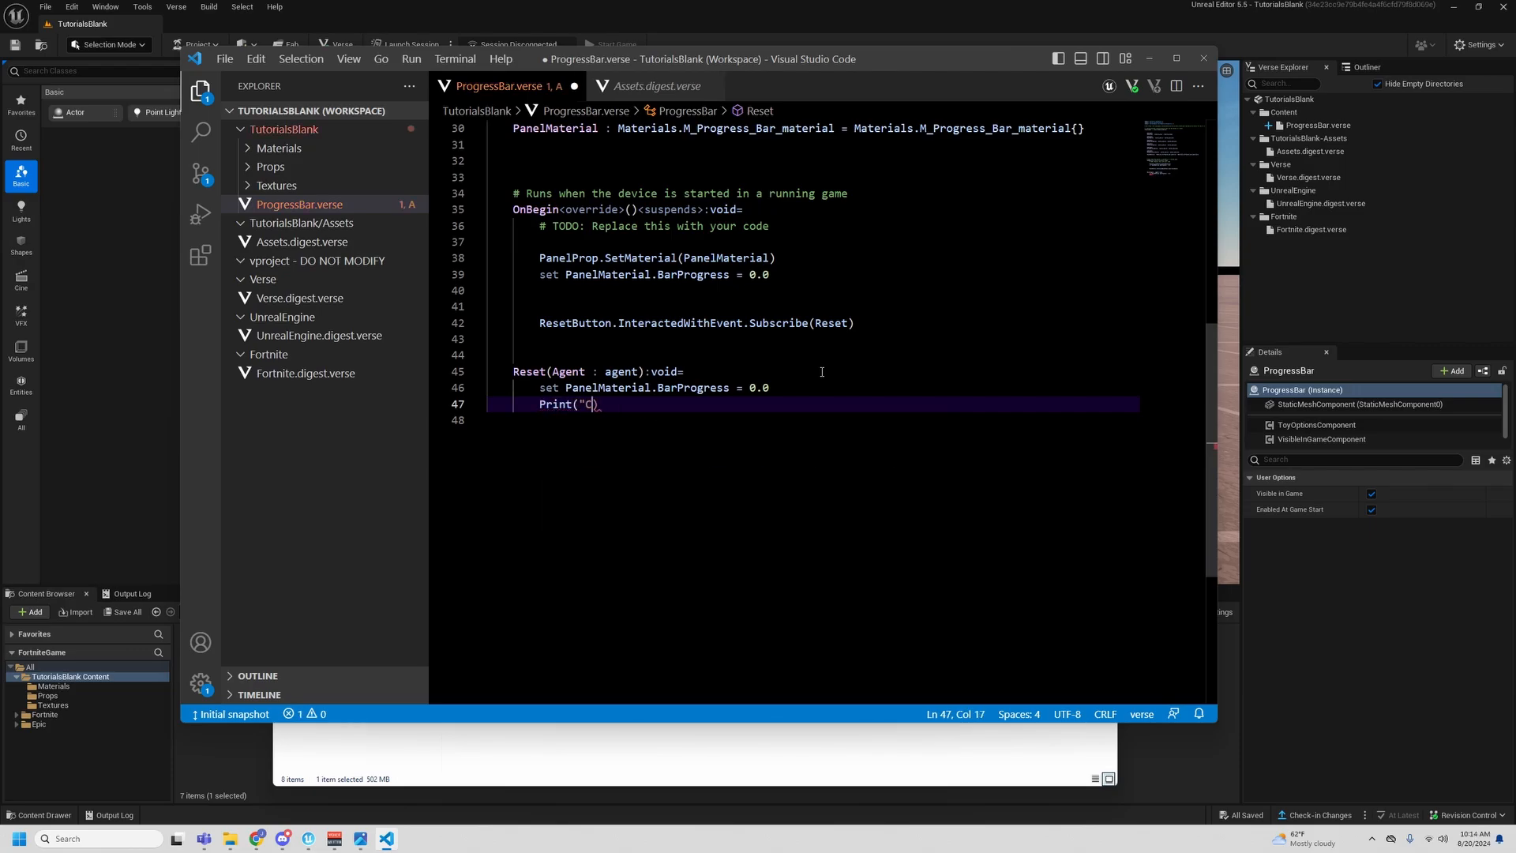
text(ogress: {)
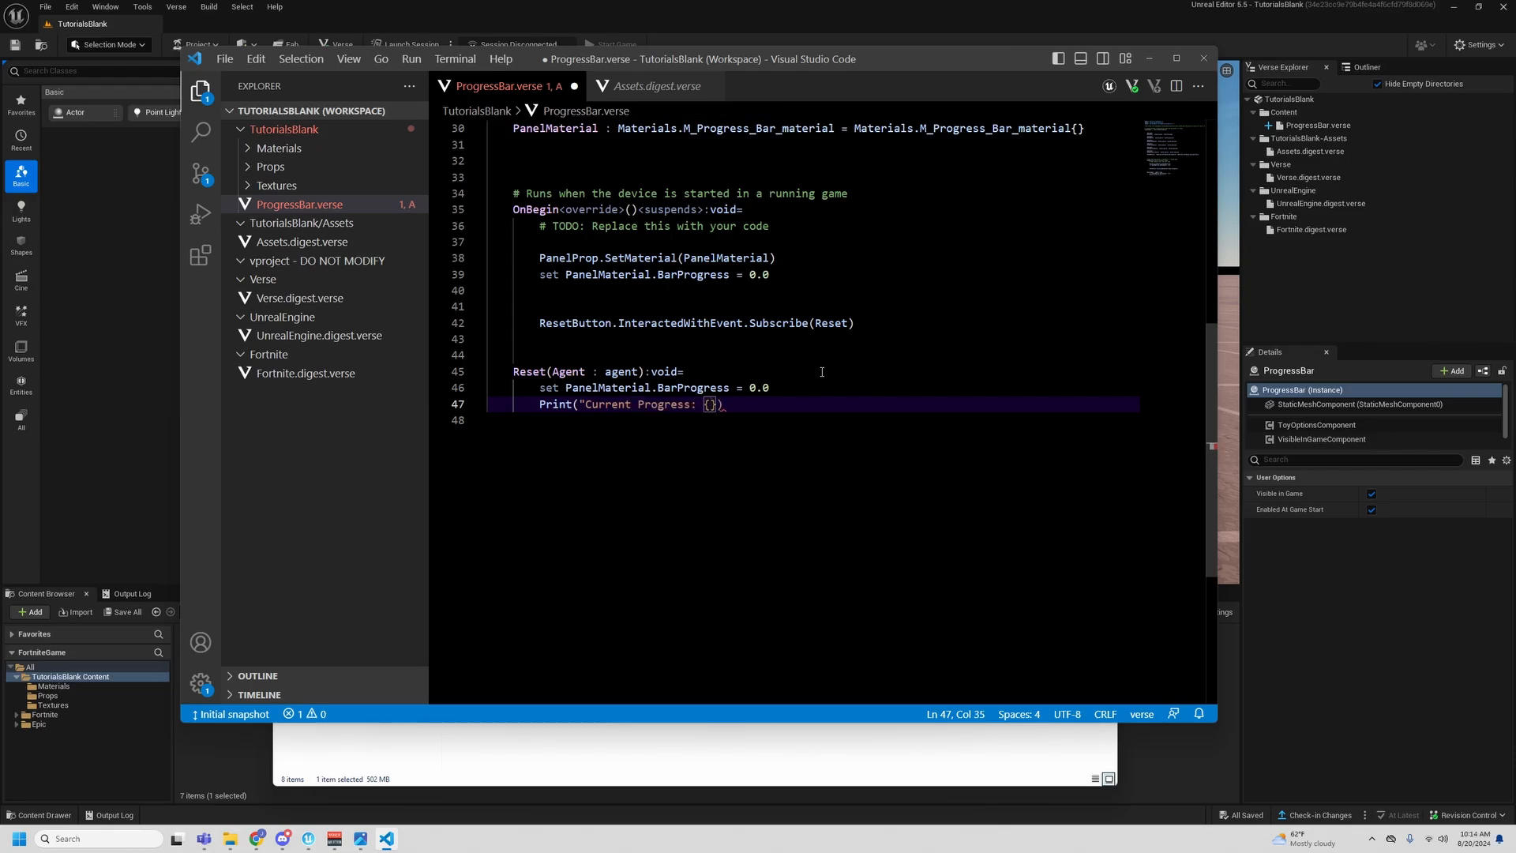
- Copy PanelMaterial.BarProgress from the set statement into the Print call's braces and close the string with a quotation mark
drag(565, 388, 732, 386)
key(ctrl+c)
click(717, 410)
key(ctrl+v)
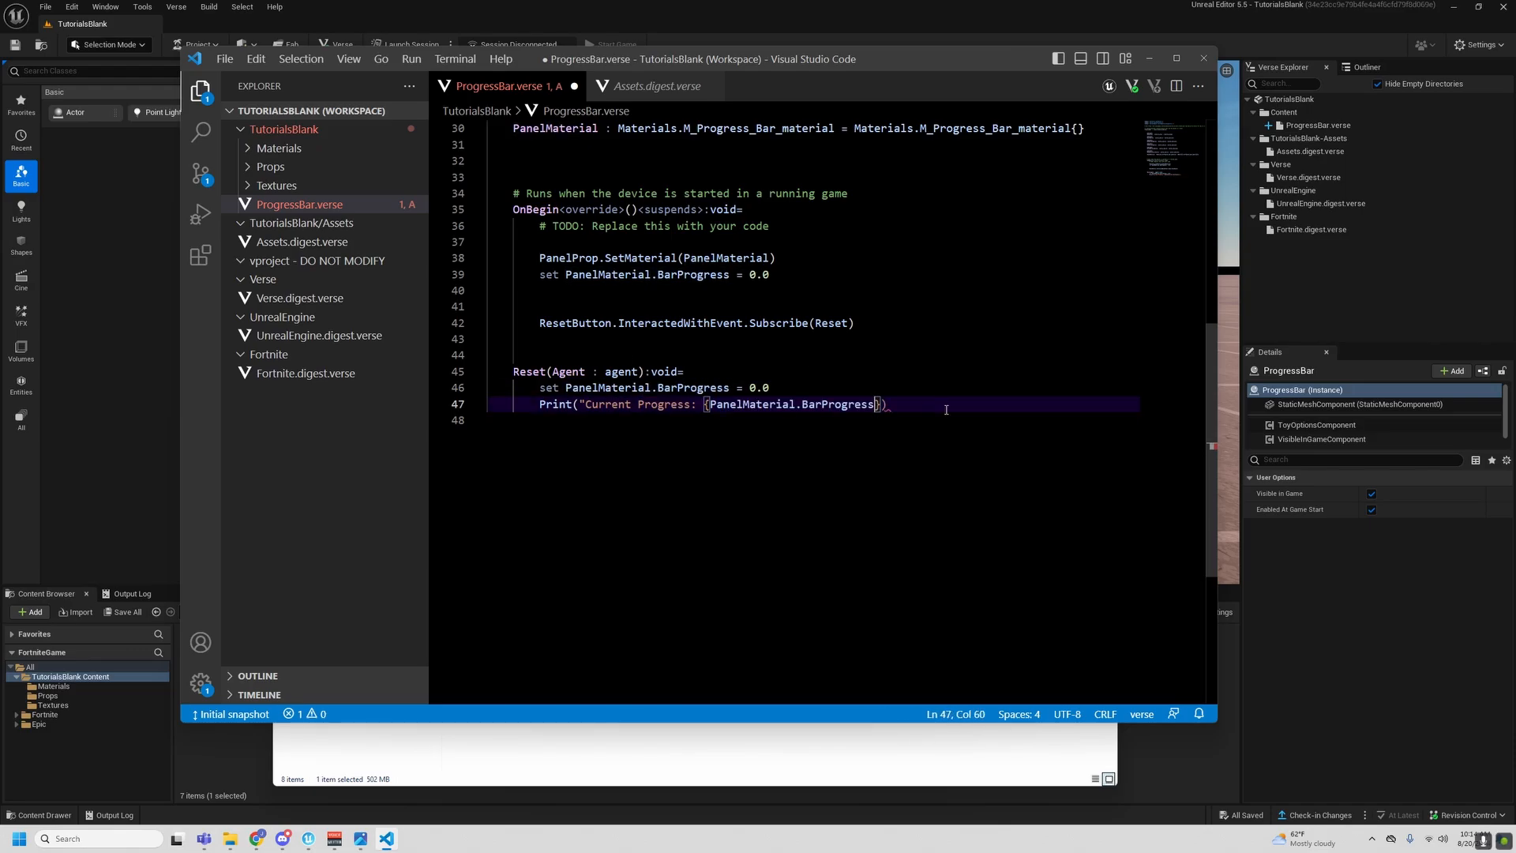
text(")
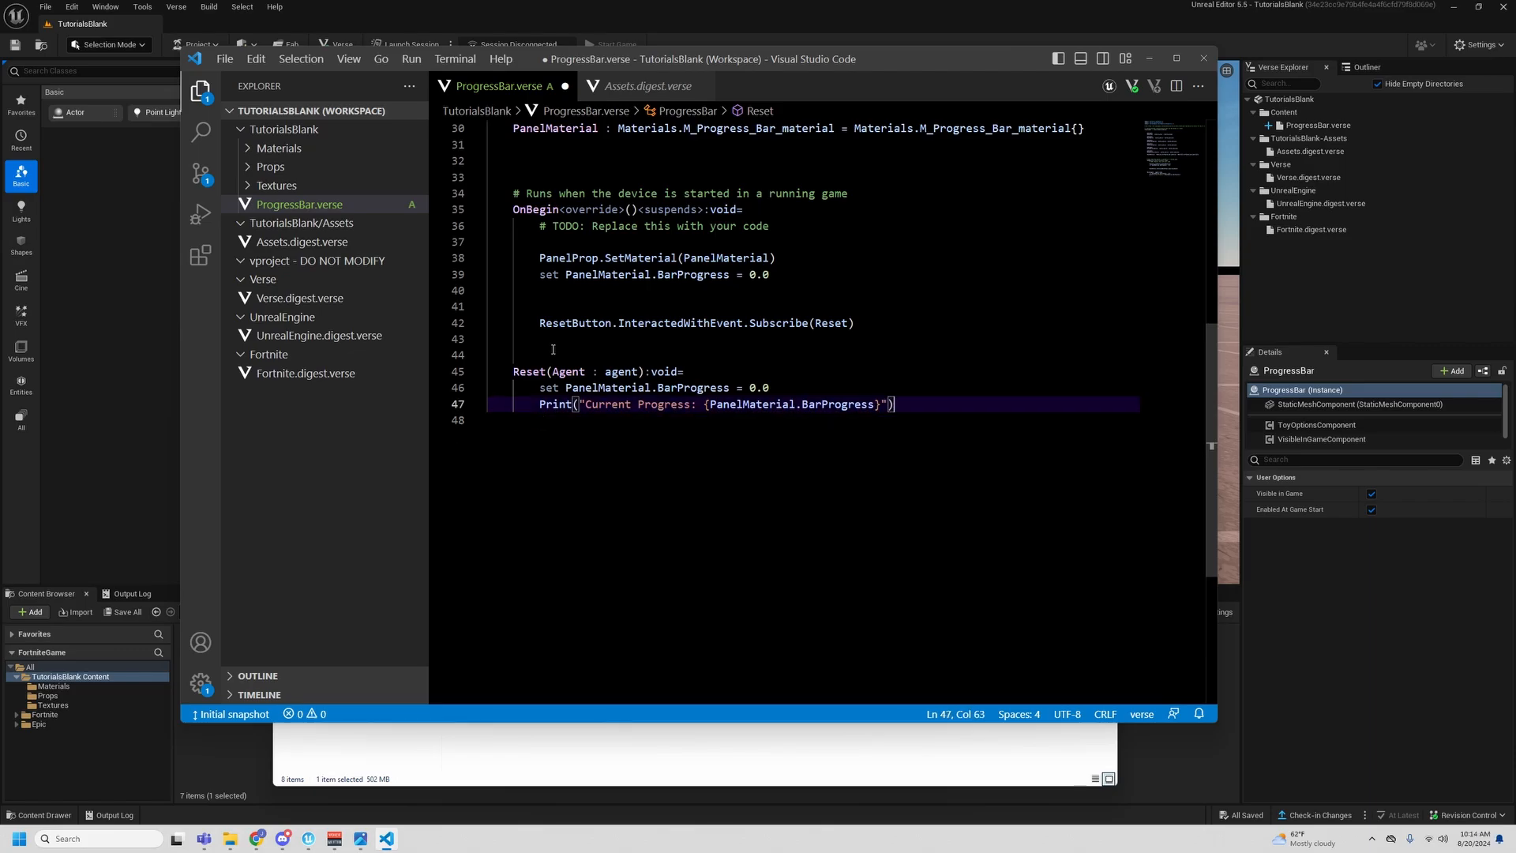
- Add blank lines below the Print call in Reset, leaving the last one at class-level indentation
key(Return)
key(Return)
key(BackSpace)
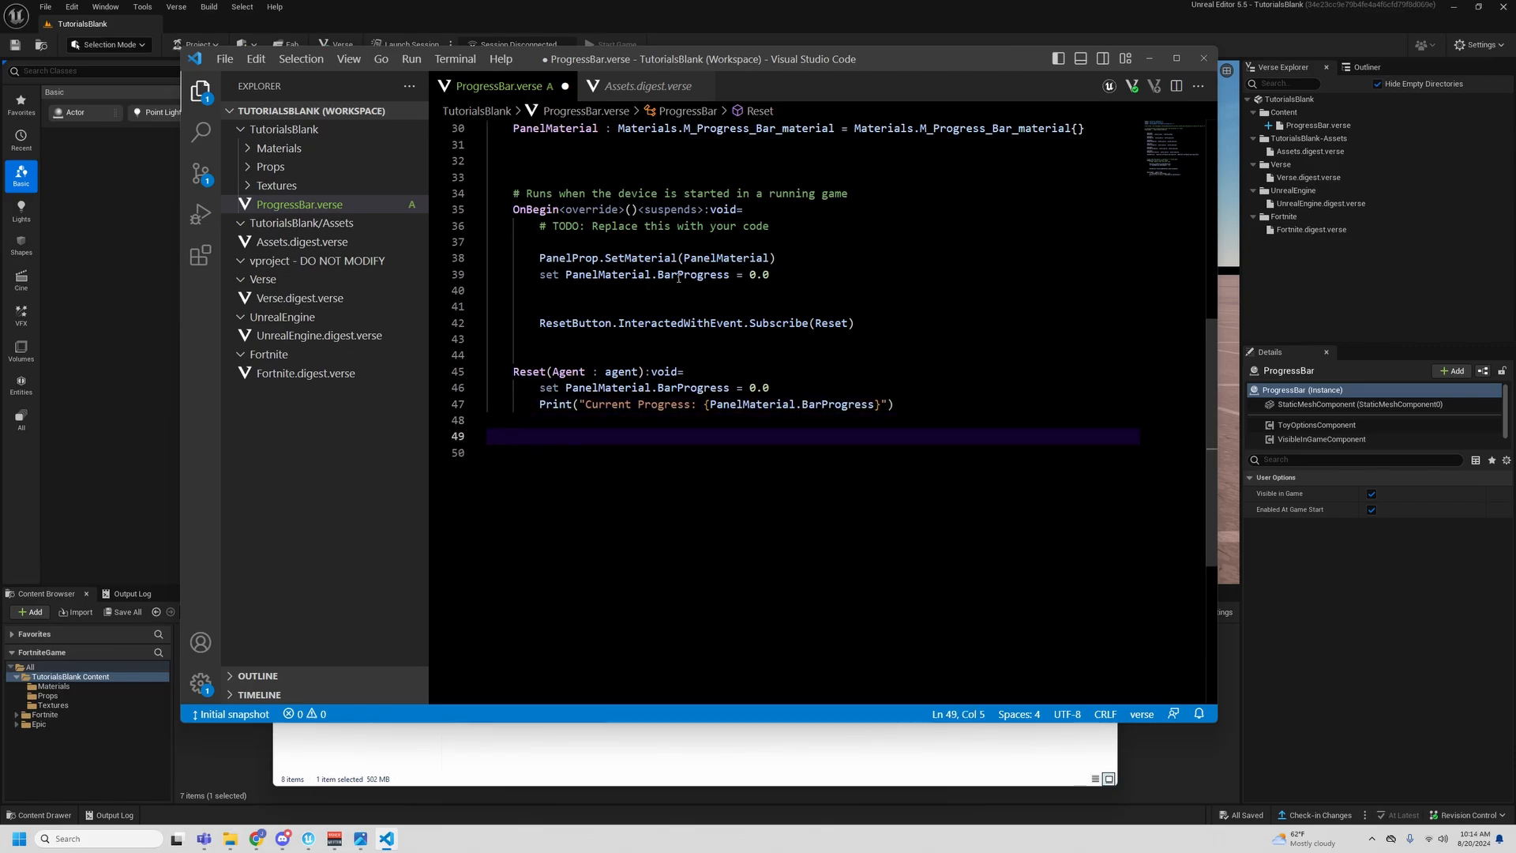
- Duplicate the ResetButton subscription onto line 43 in OnBegin and change the copy's button to OnePercentButton
drag(857, 324, 540, 324)
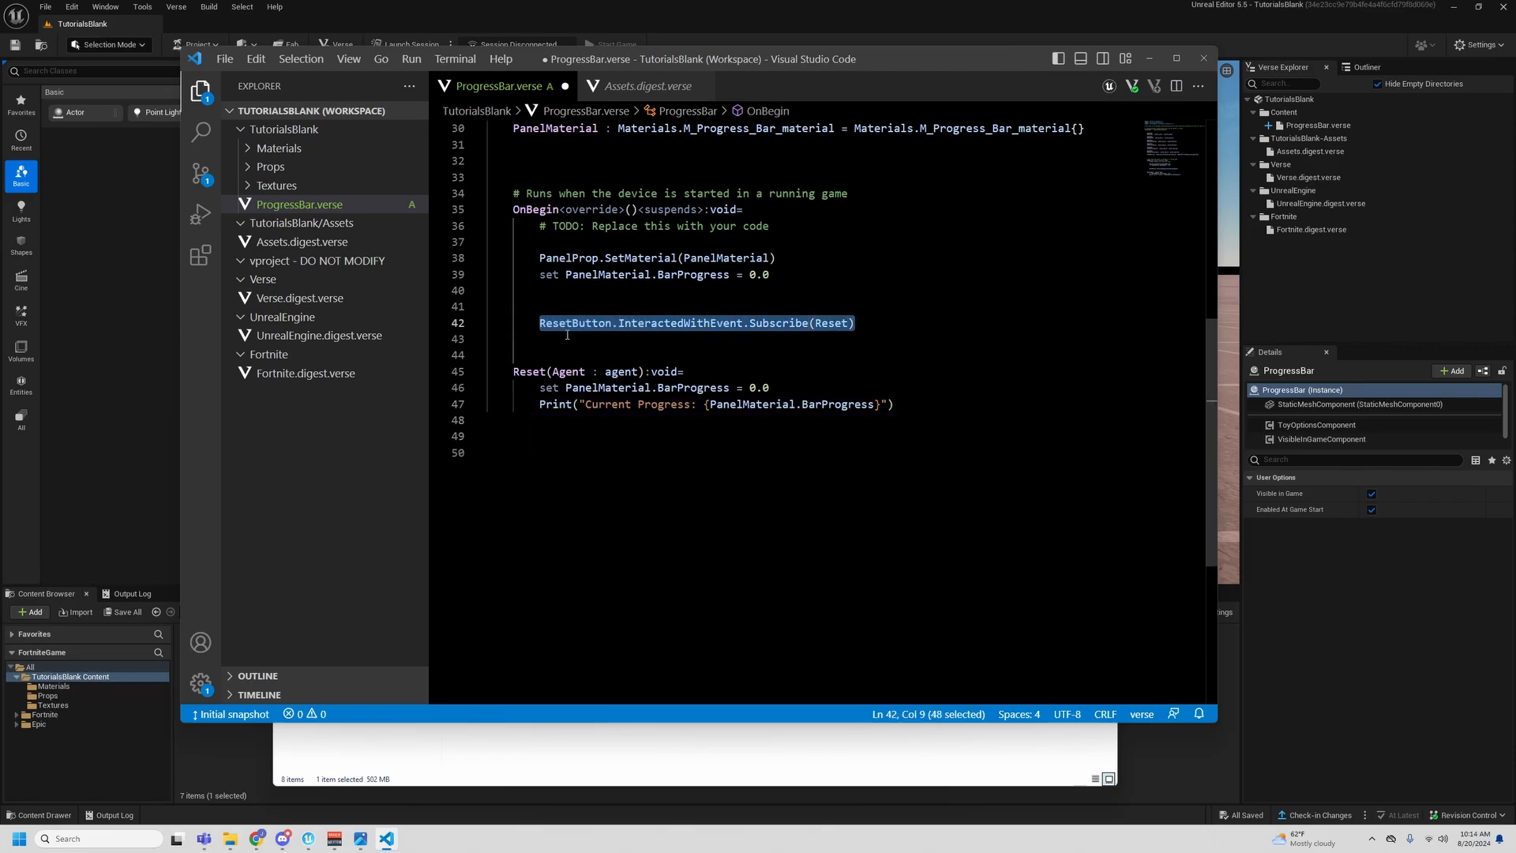
key(ctrl+c)
click(567, 334)
key(ctrl+v)
key(Home)
key(ctrl+shift+Right)
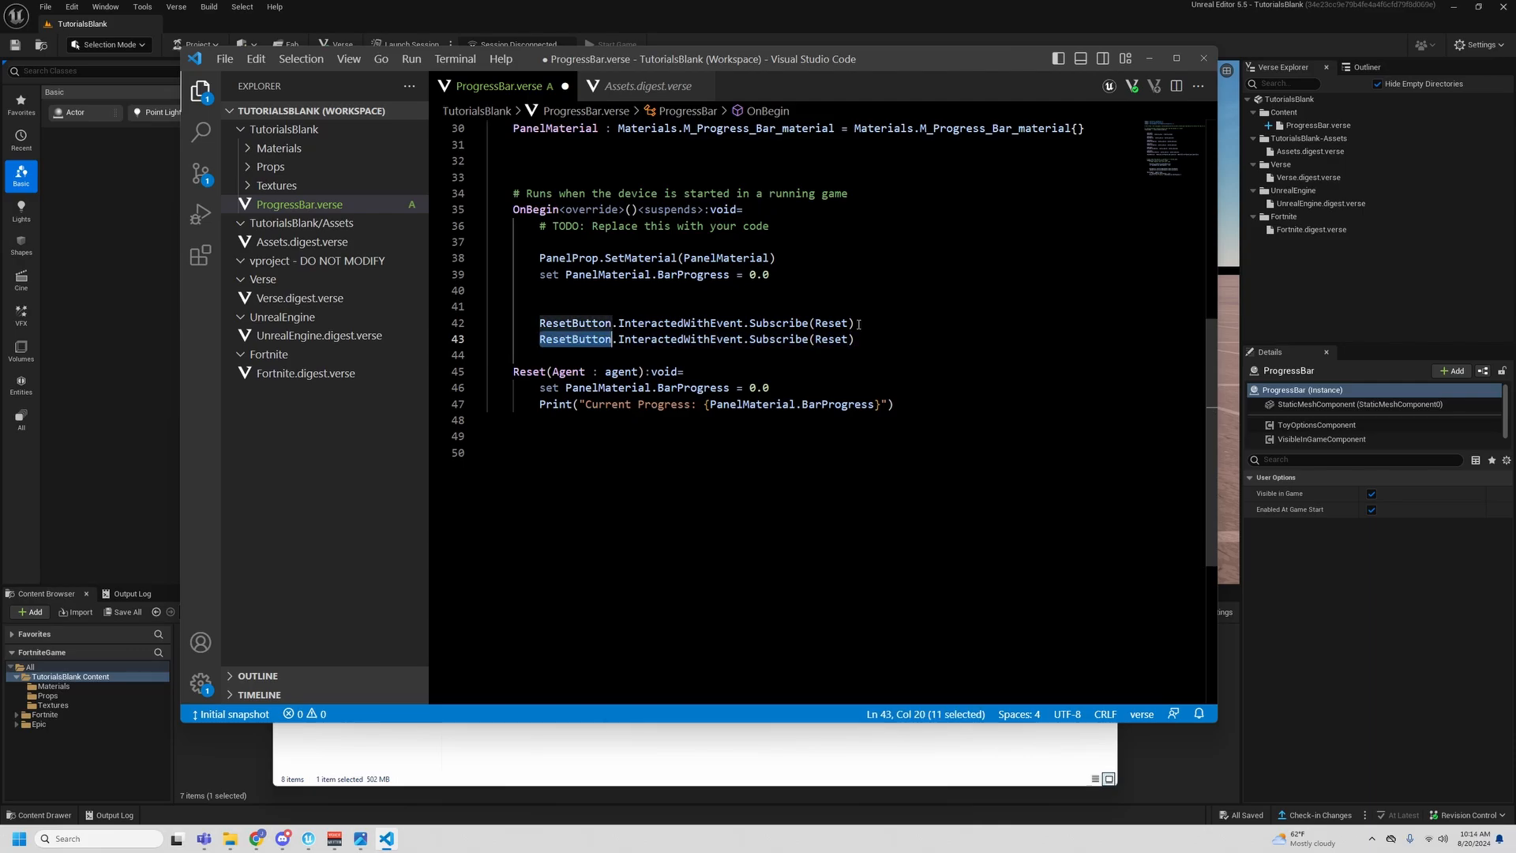
scroll(829, 349, up, 5)
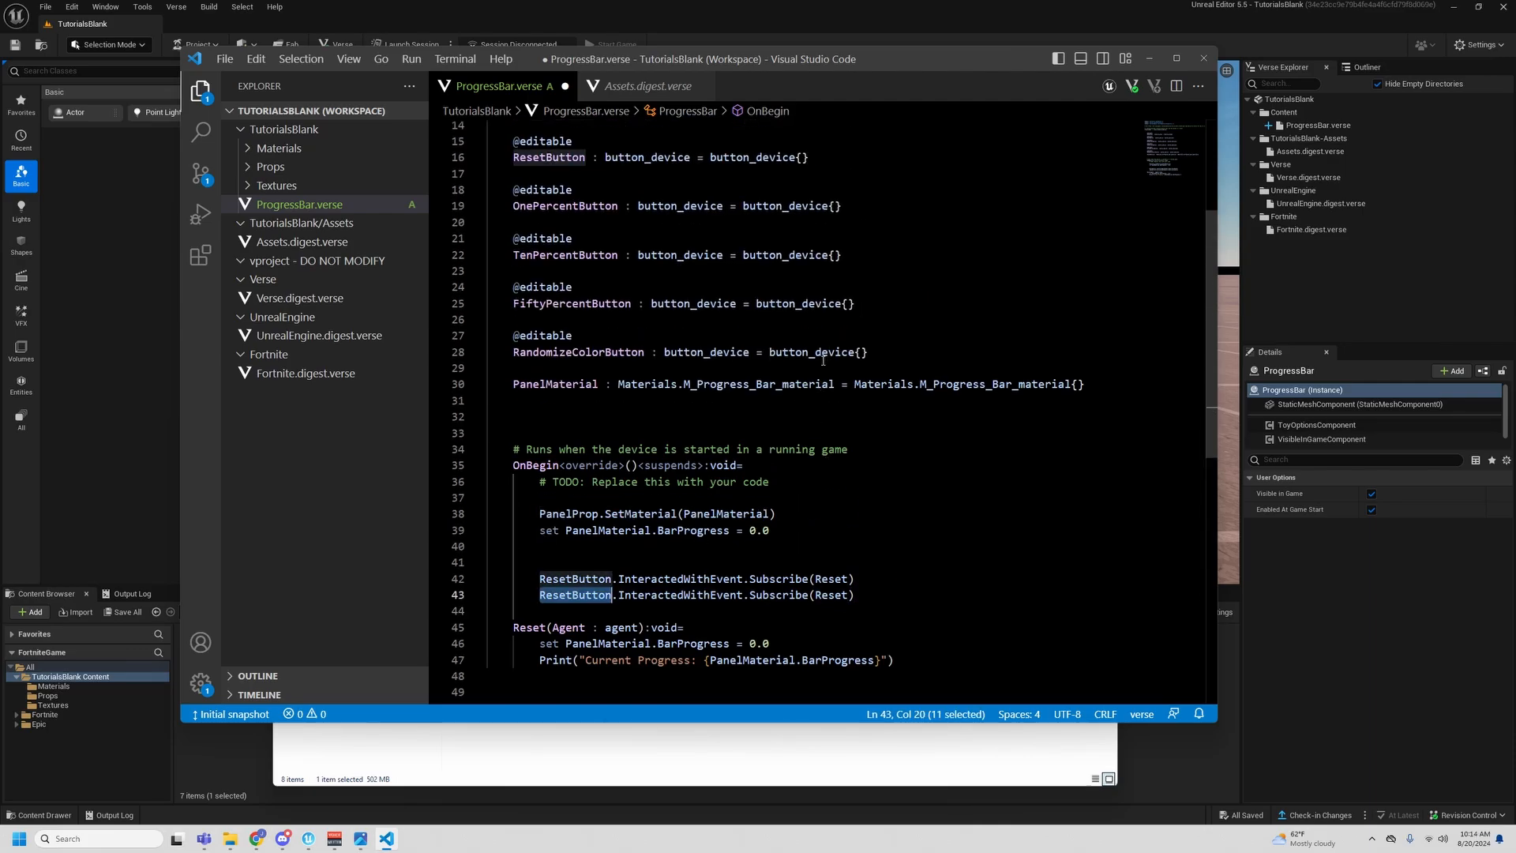
text(One)
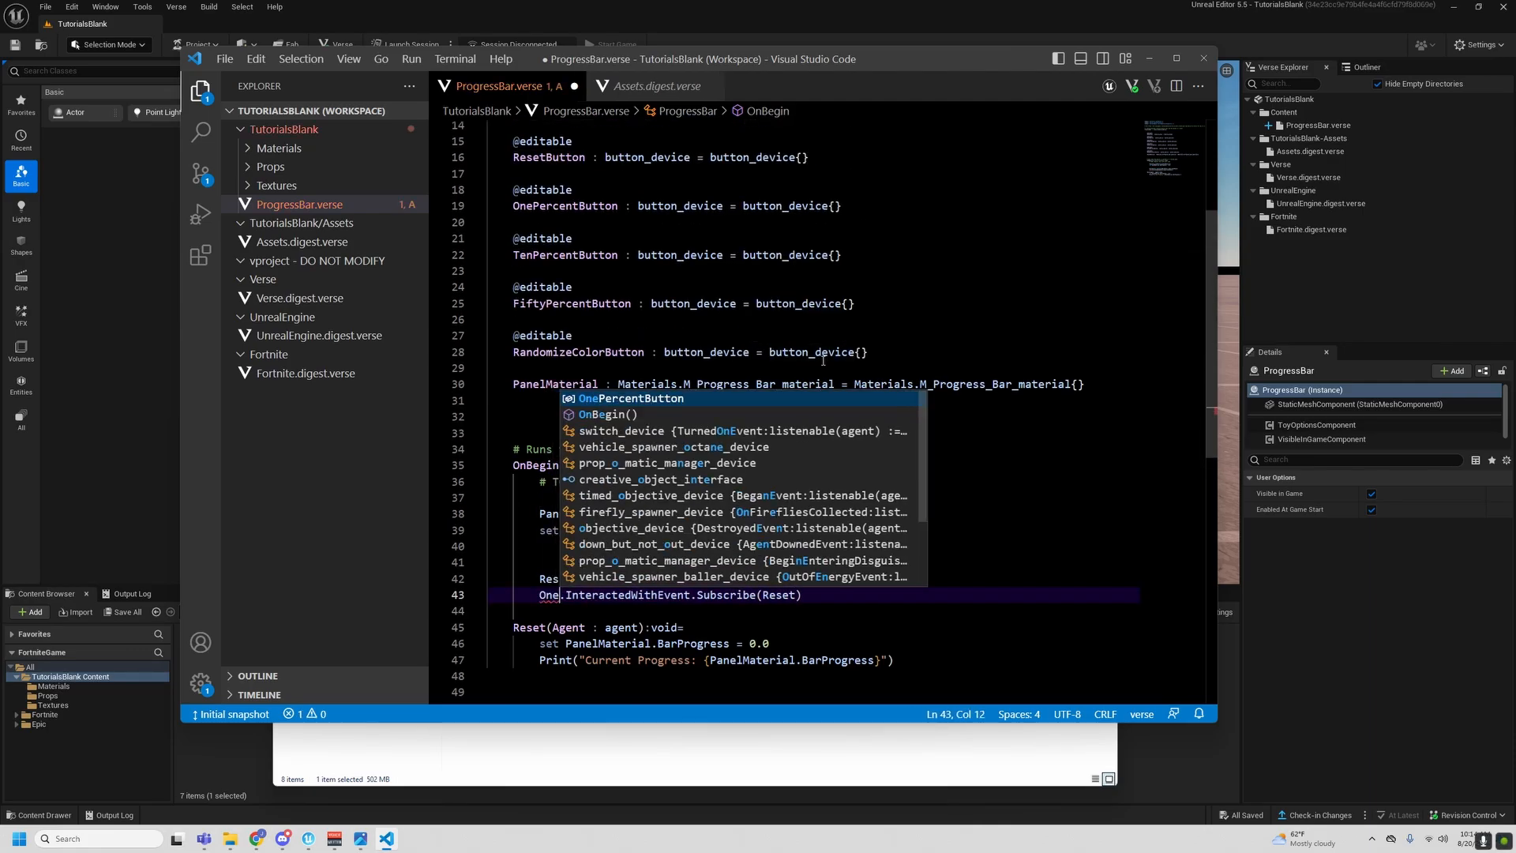
key(Tab)
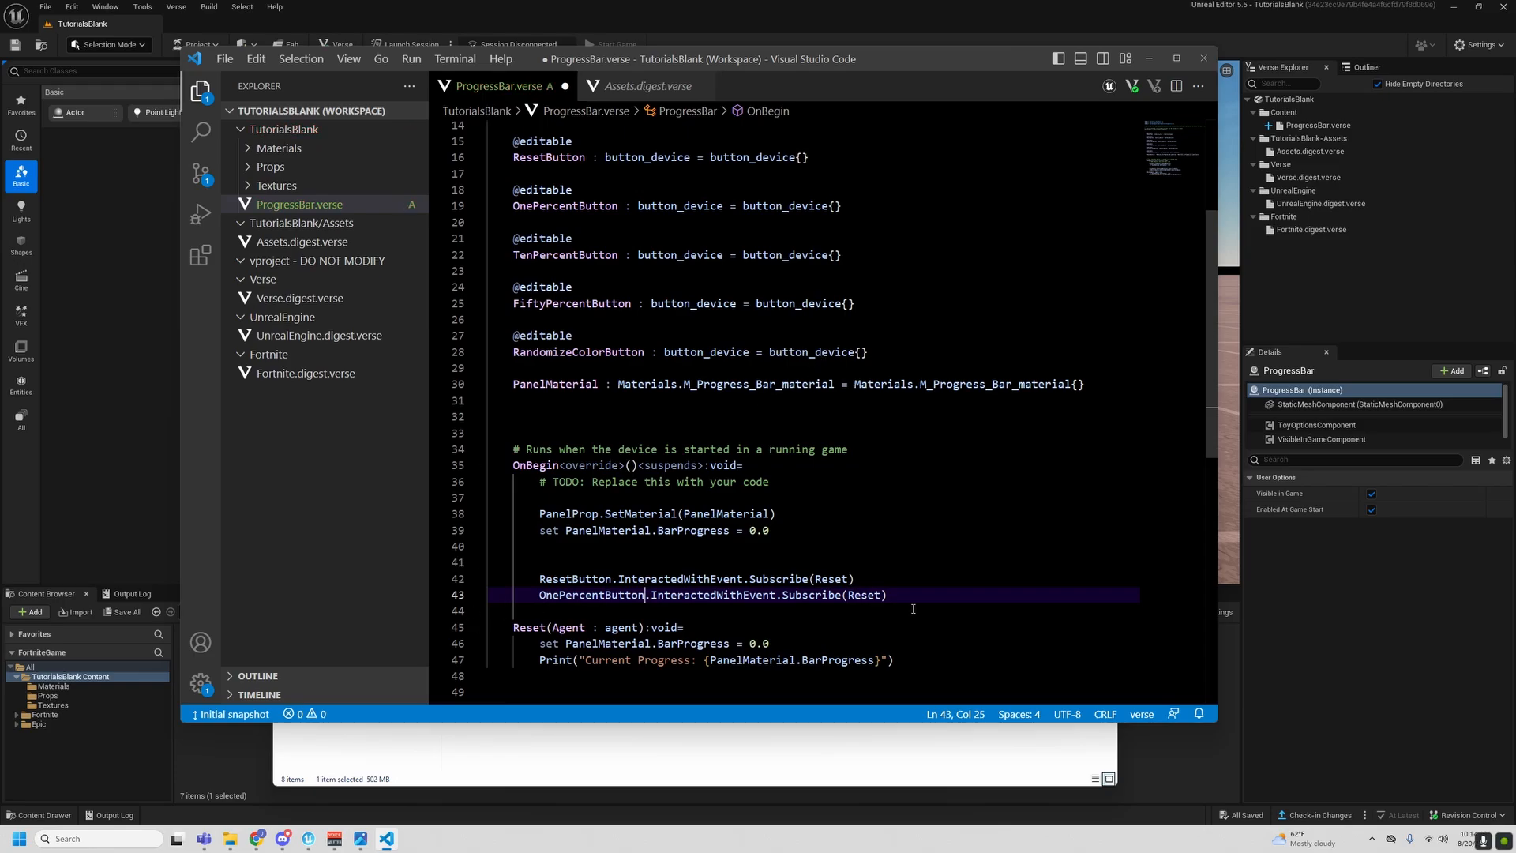
- Replace the Reset argument in the OnePercentButton subscription with AddOnePercent
scroll(908, 613, down, 4)
click(947, 523)
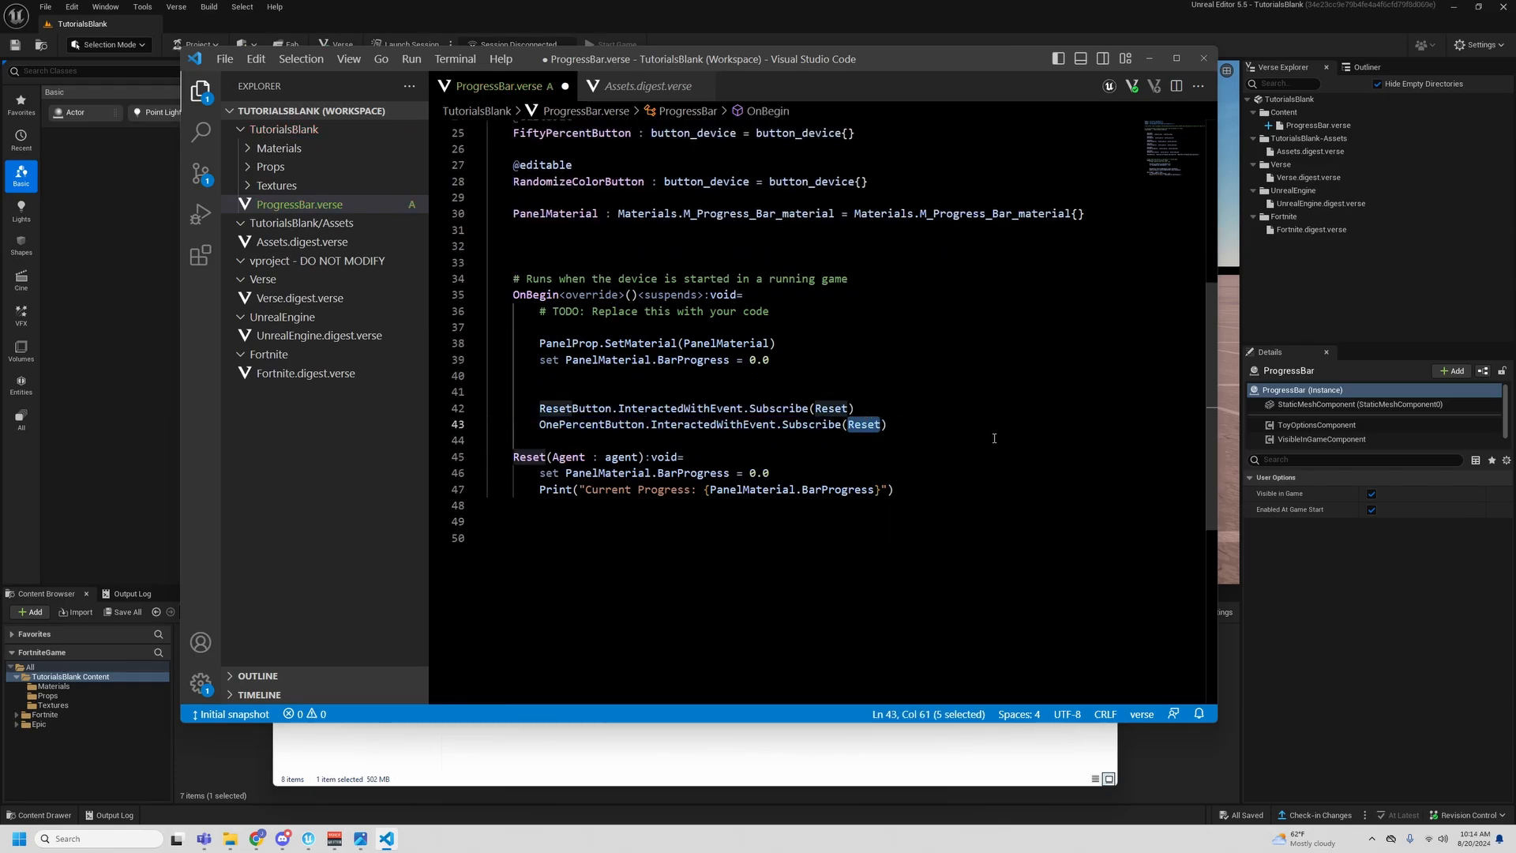
text(OnePe)
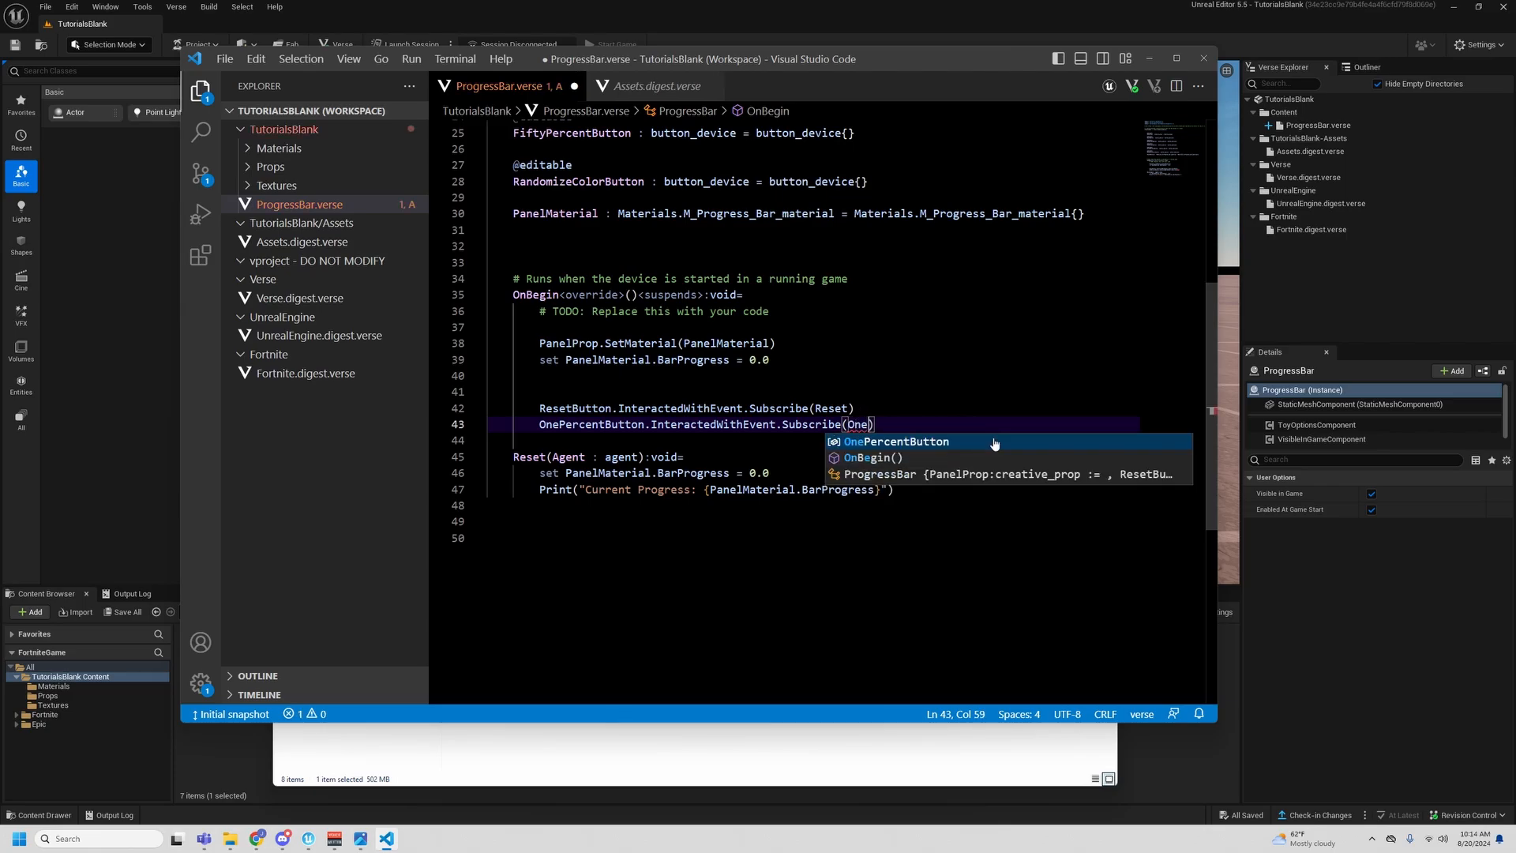
text(r)
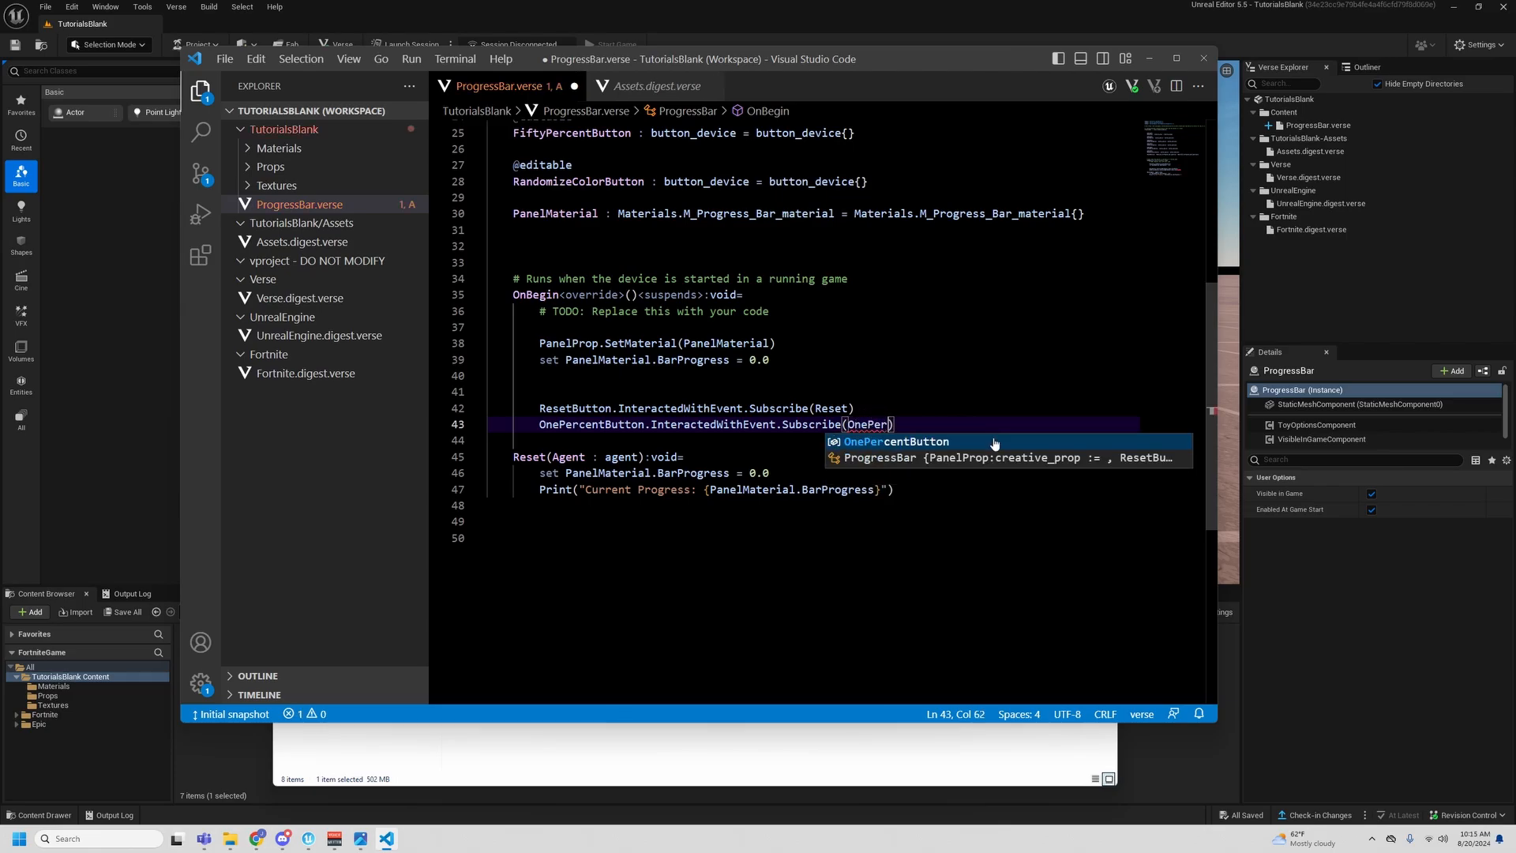
text(cent)
key(BackSpace)
key(BackSpace)
key(BackSpace)
key(BackSpace)
key(BackSpace)
key(BackSpace)
key(BackSpace)
key(BackSpace)
key(BackSpace)
text(A)
key(BackSpace)
key(BackSpace)
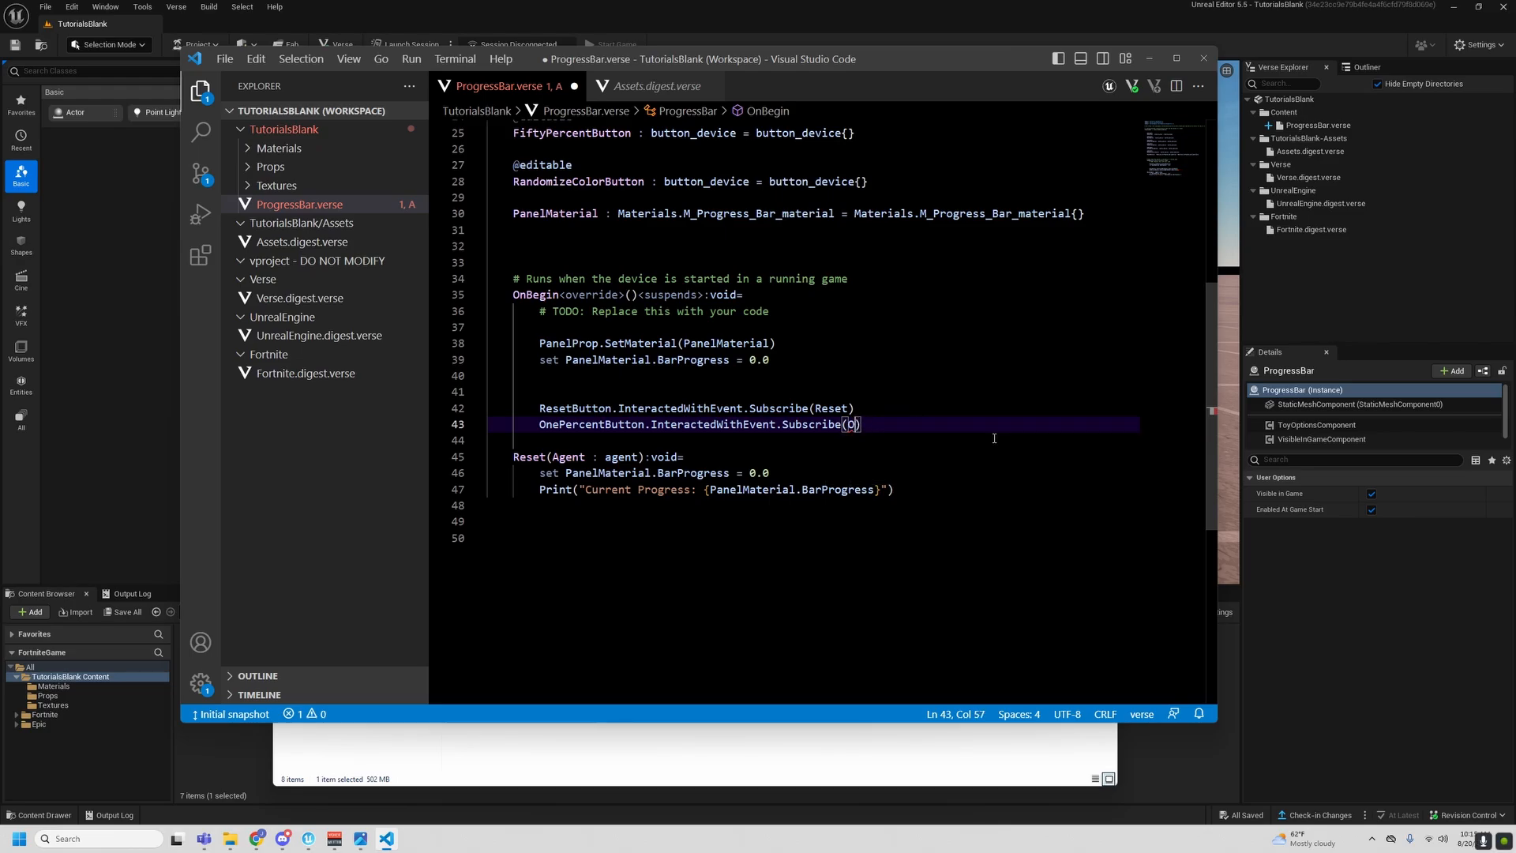
text(AddOnePercent)
- Declare a class-level function AddOnePercent(Agent : agent):void= on line 50, below Reset, and open its body
click(724, 532)
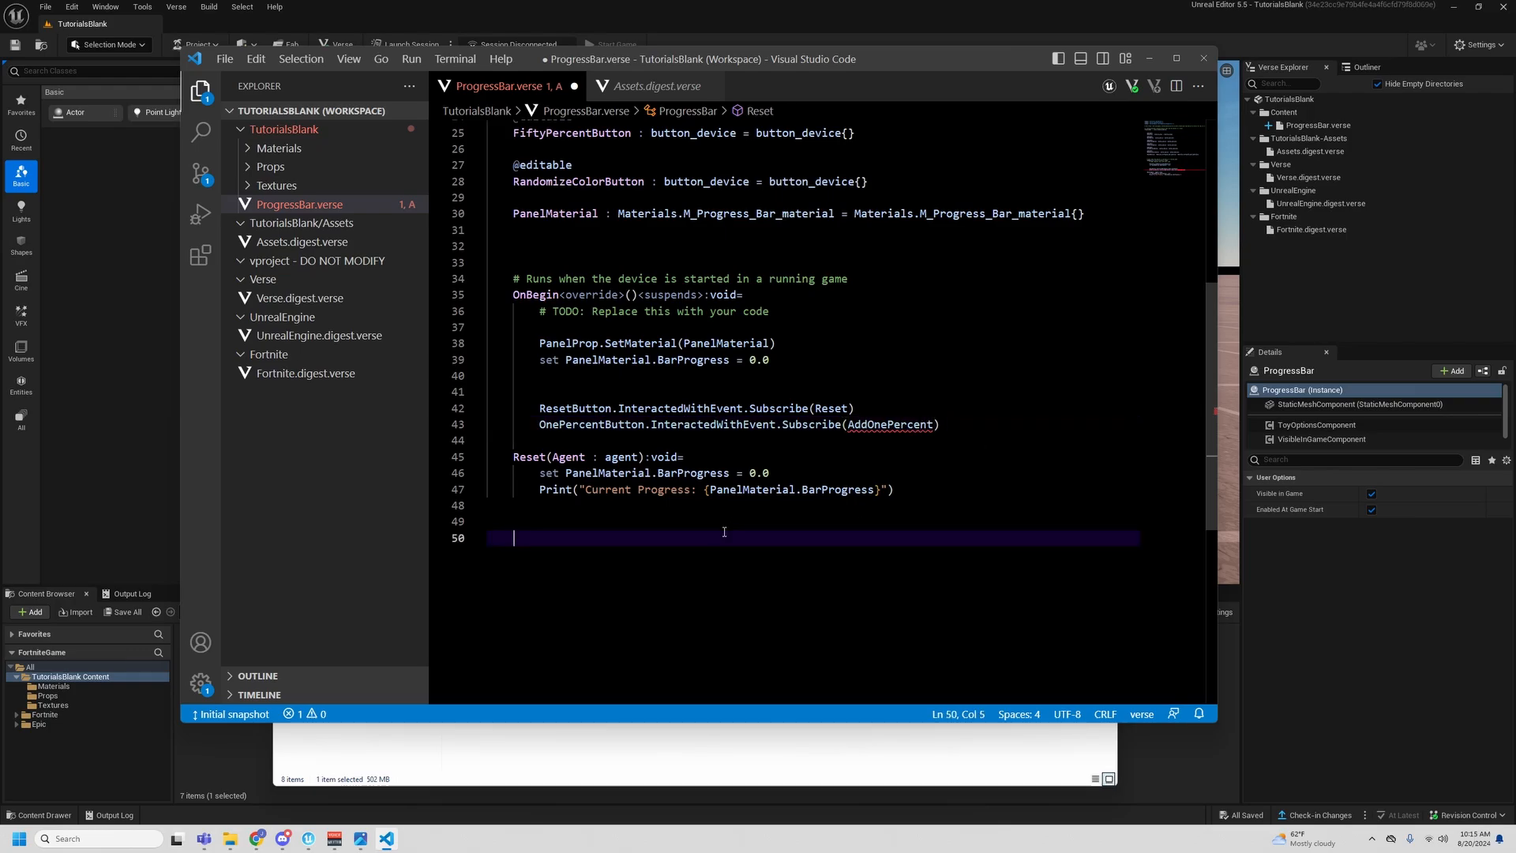
text(AddOnePerfe)
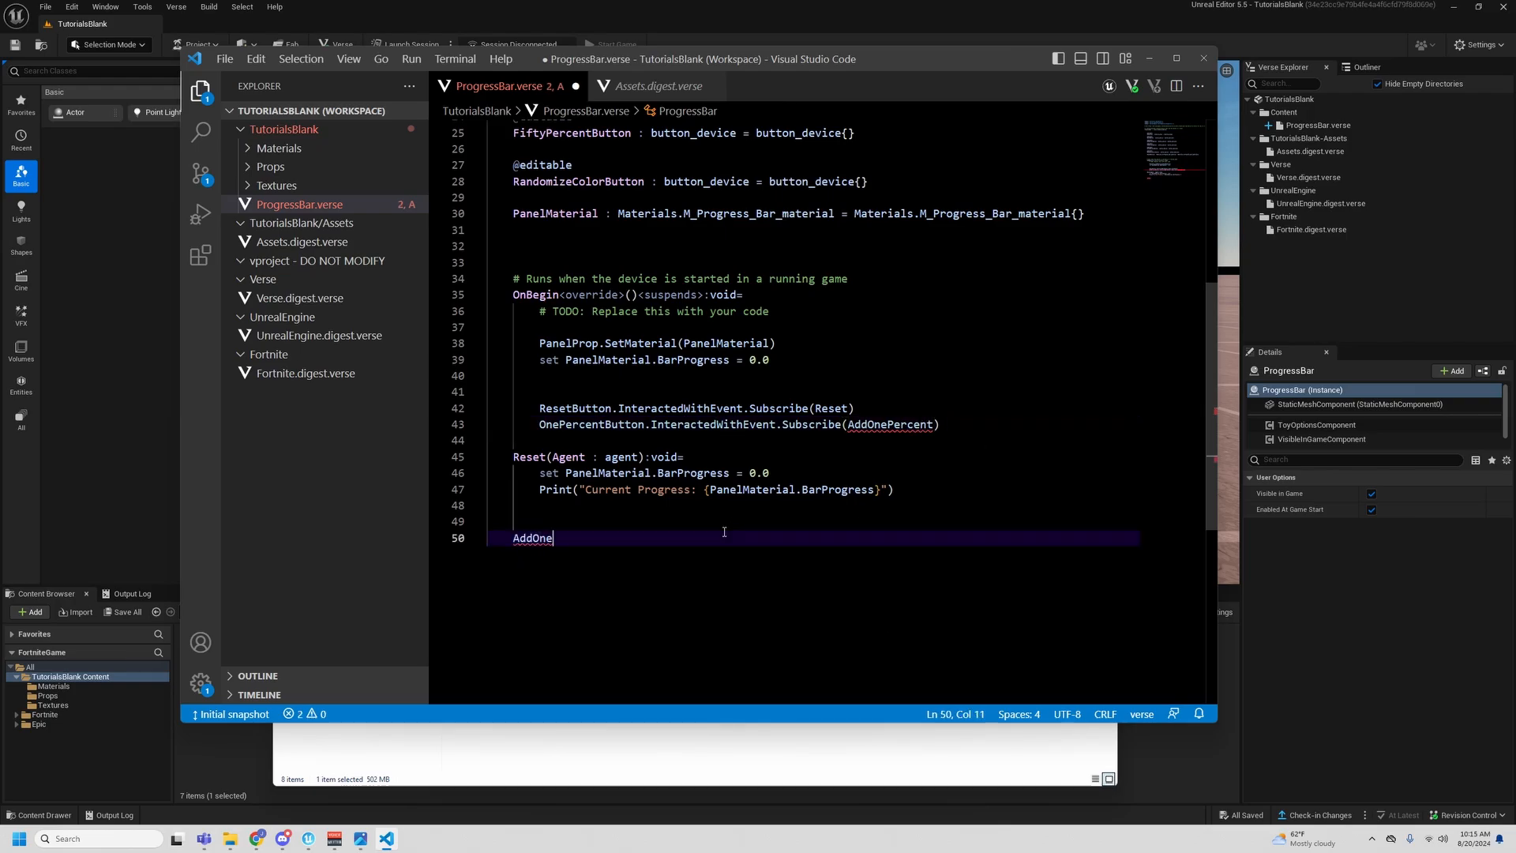
key(BackSpace)
key(BackSpace)
text(cent(Agent : agent)
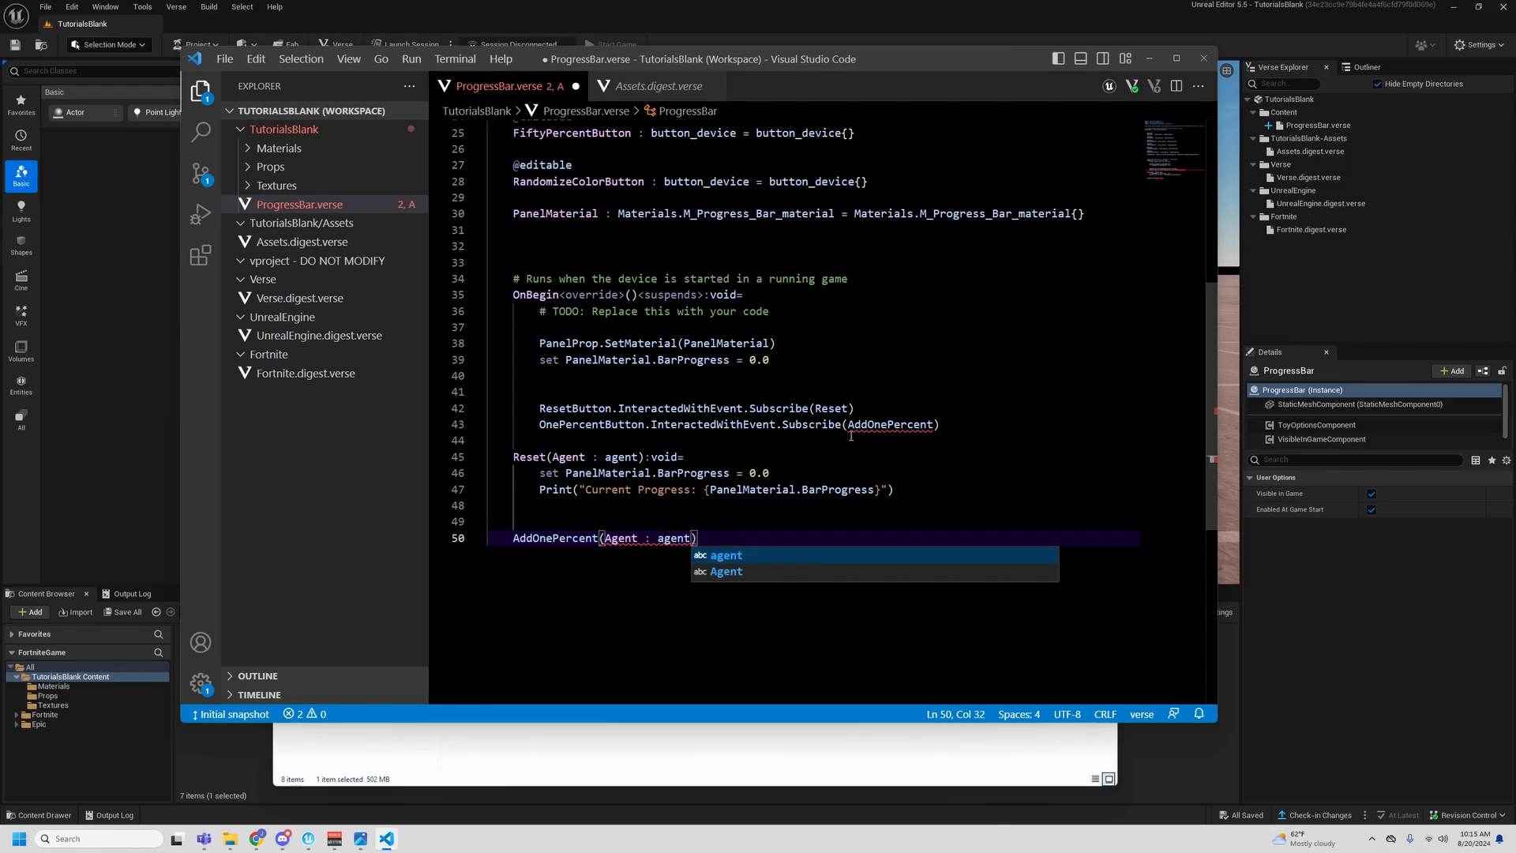
text():)
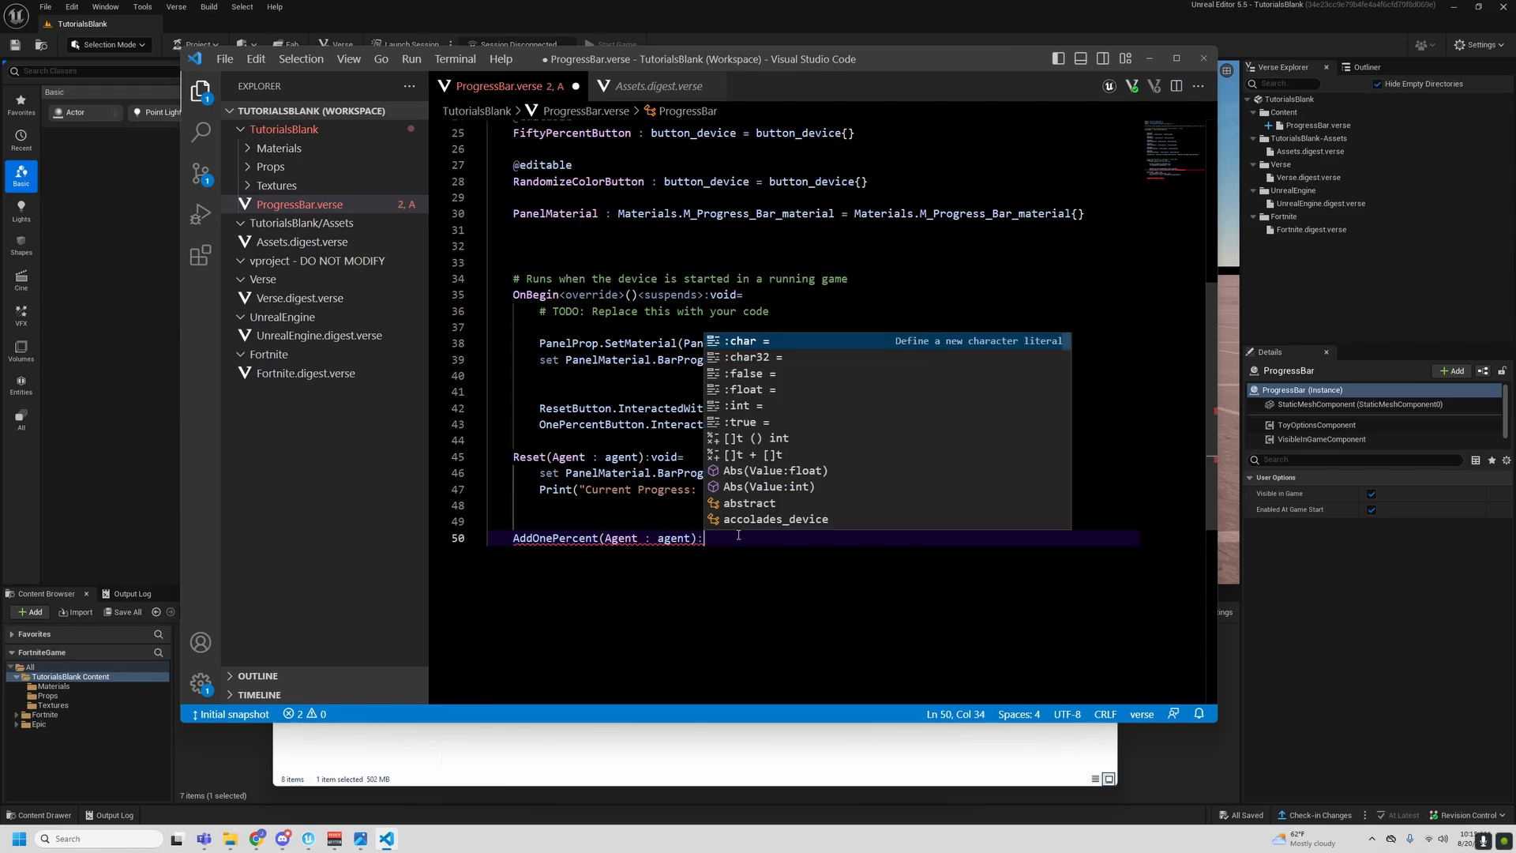
text(void=)
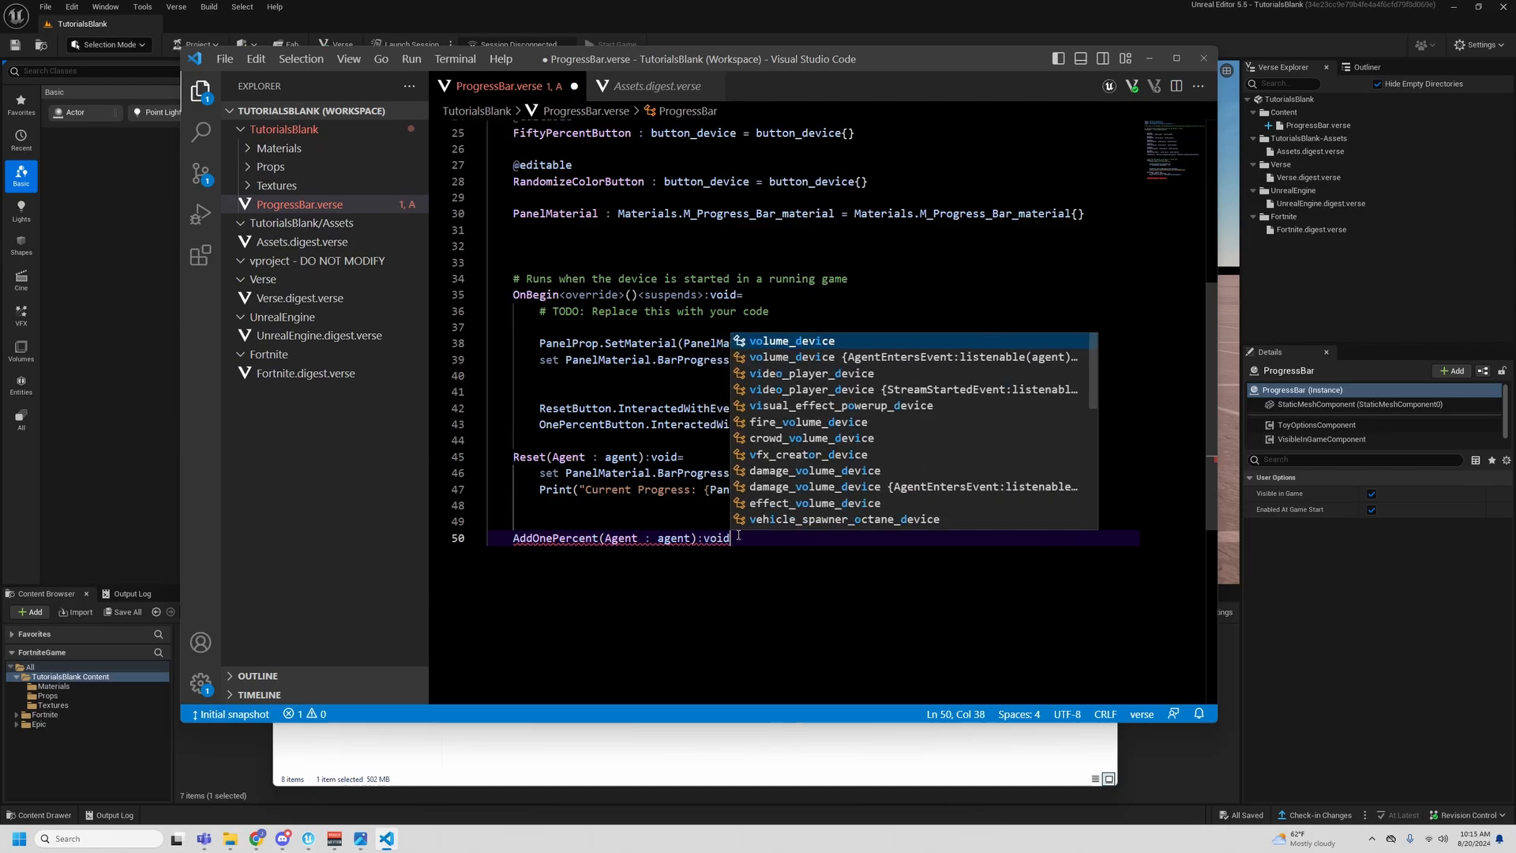
key(Return)
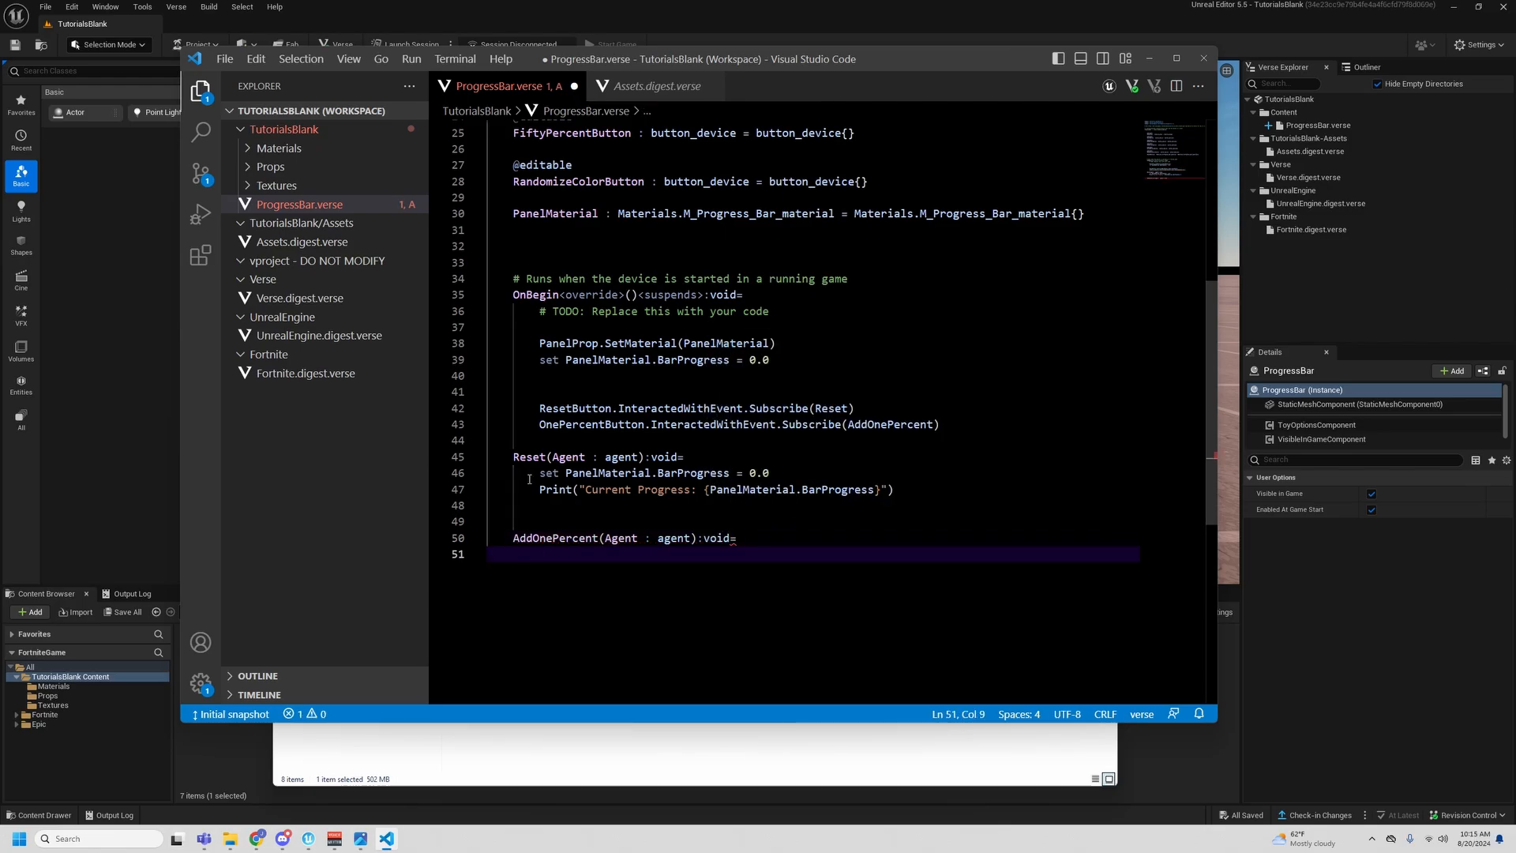
- Copy the set statement and the Print call from Reset into the body of AddOnePercent
drag(543, 474, 909, 488)
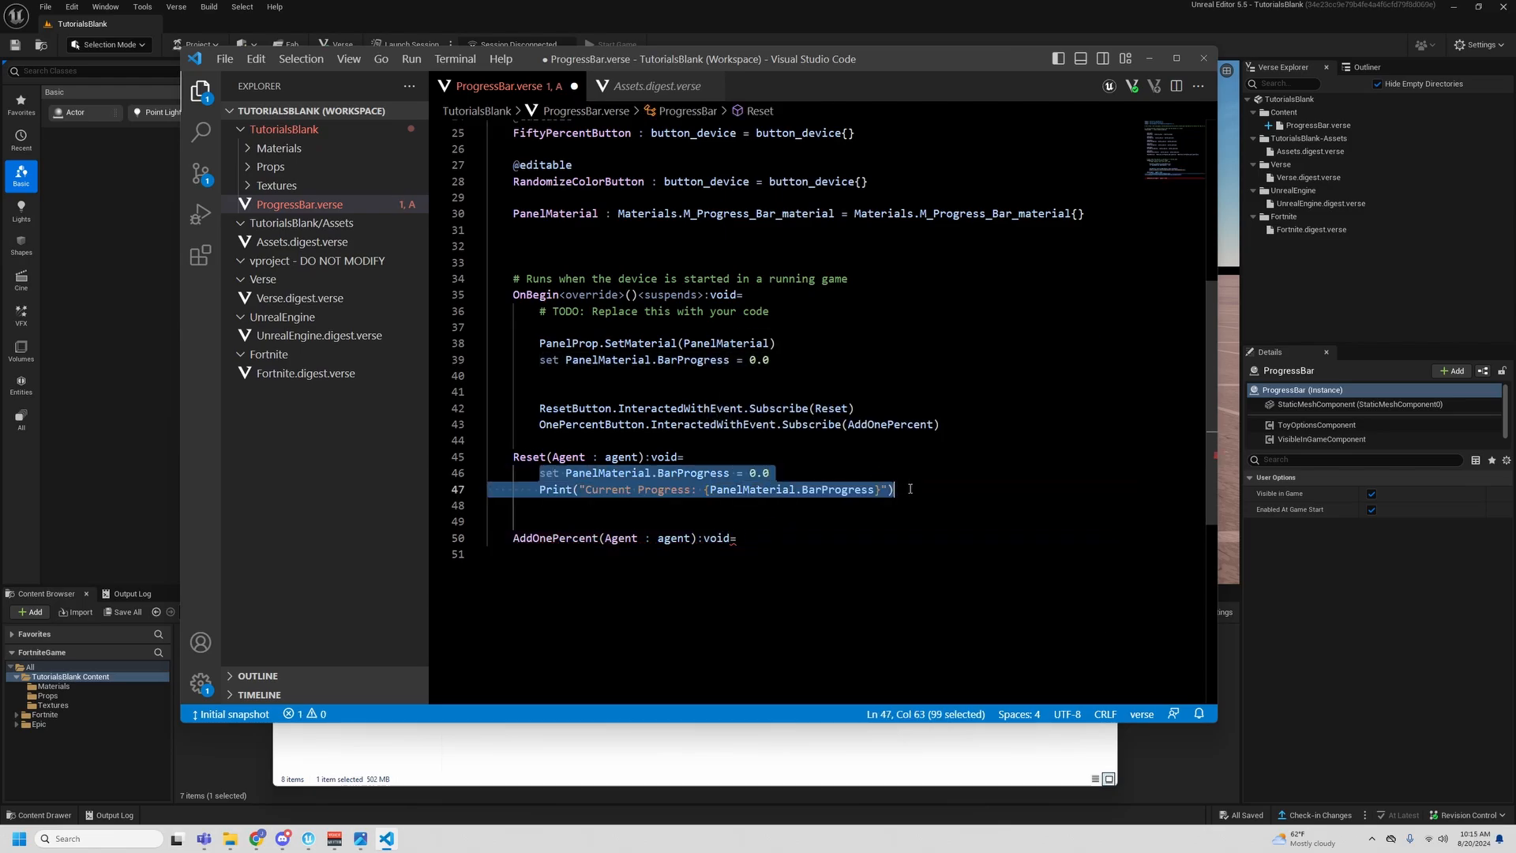
key(ctrl+c)
click(761, 557)
key(ctrl+v)
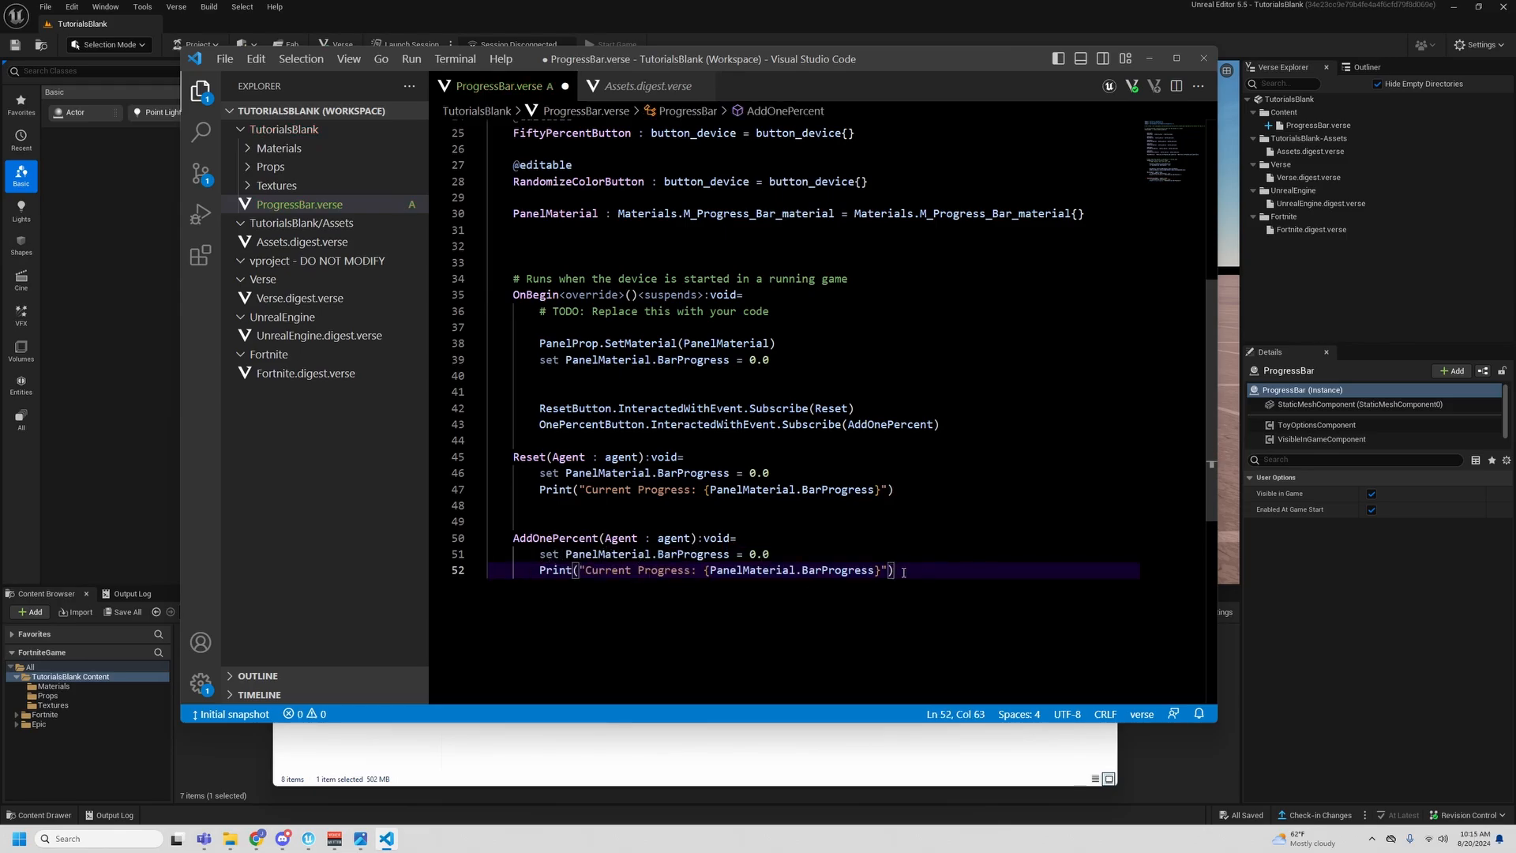
- Change the set statement in AddOnePercent to set PanelMaterial.BarProgress += 1.0
click(739, 554)
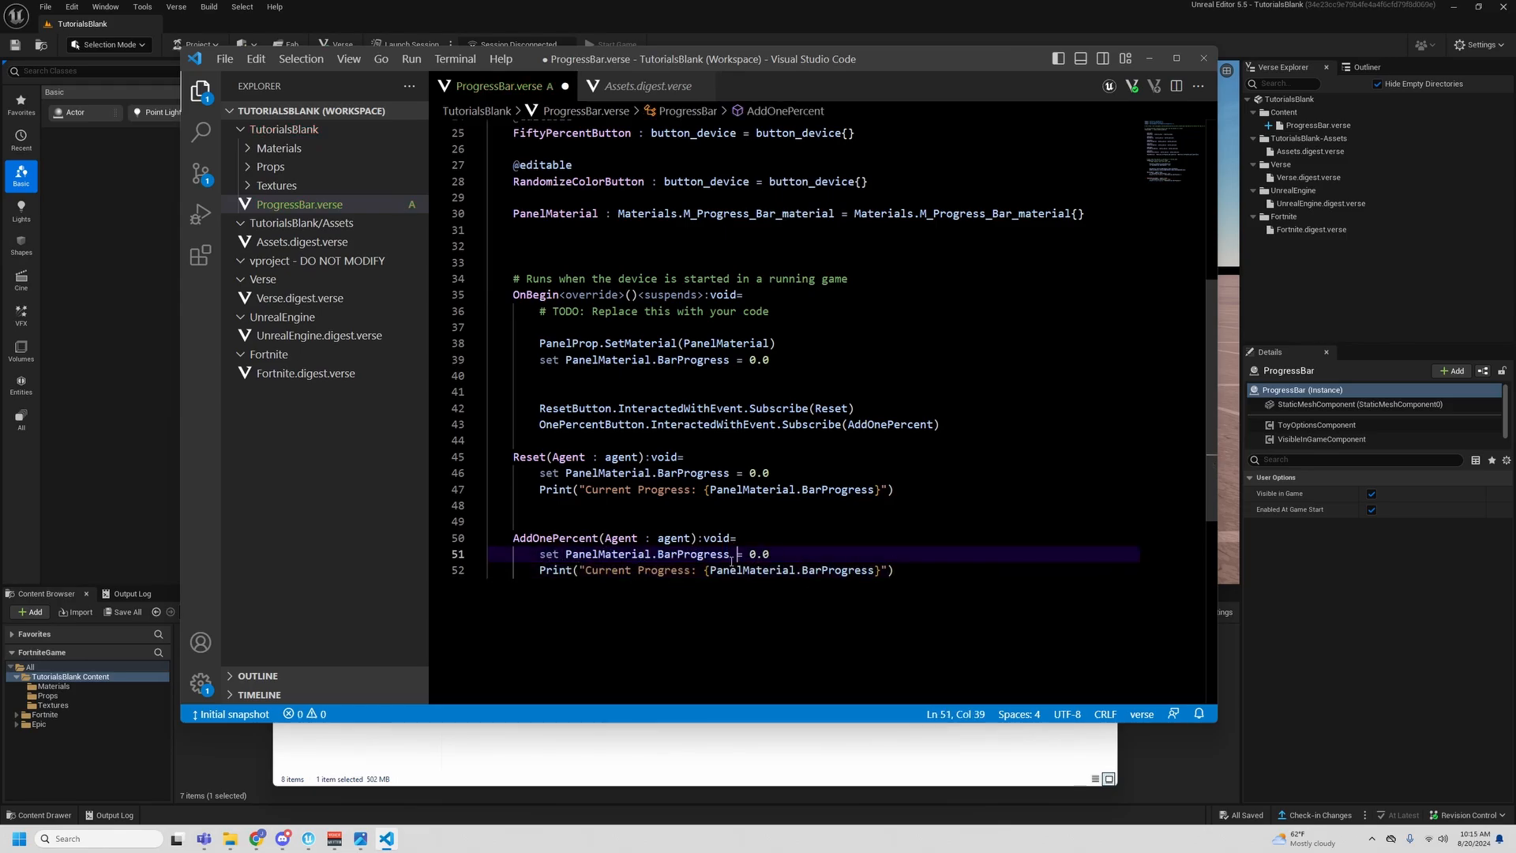
text(+)
key(BackSpace)
key(BackSpace)
key(BackSpace)
text(1.0)
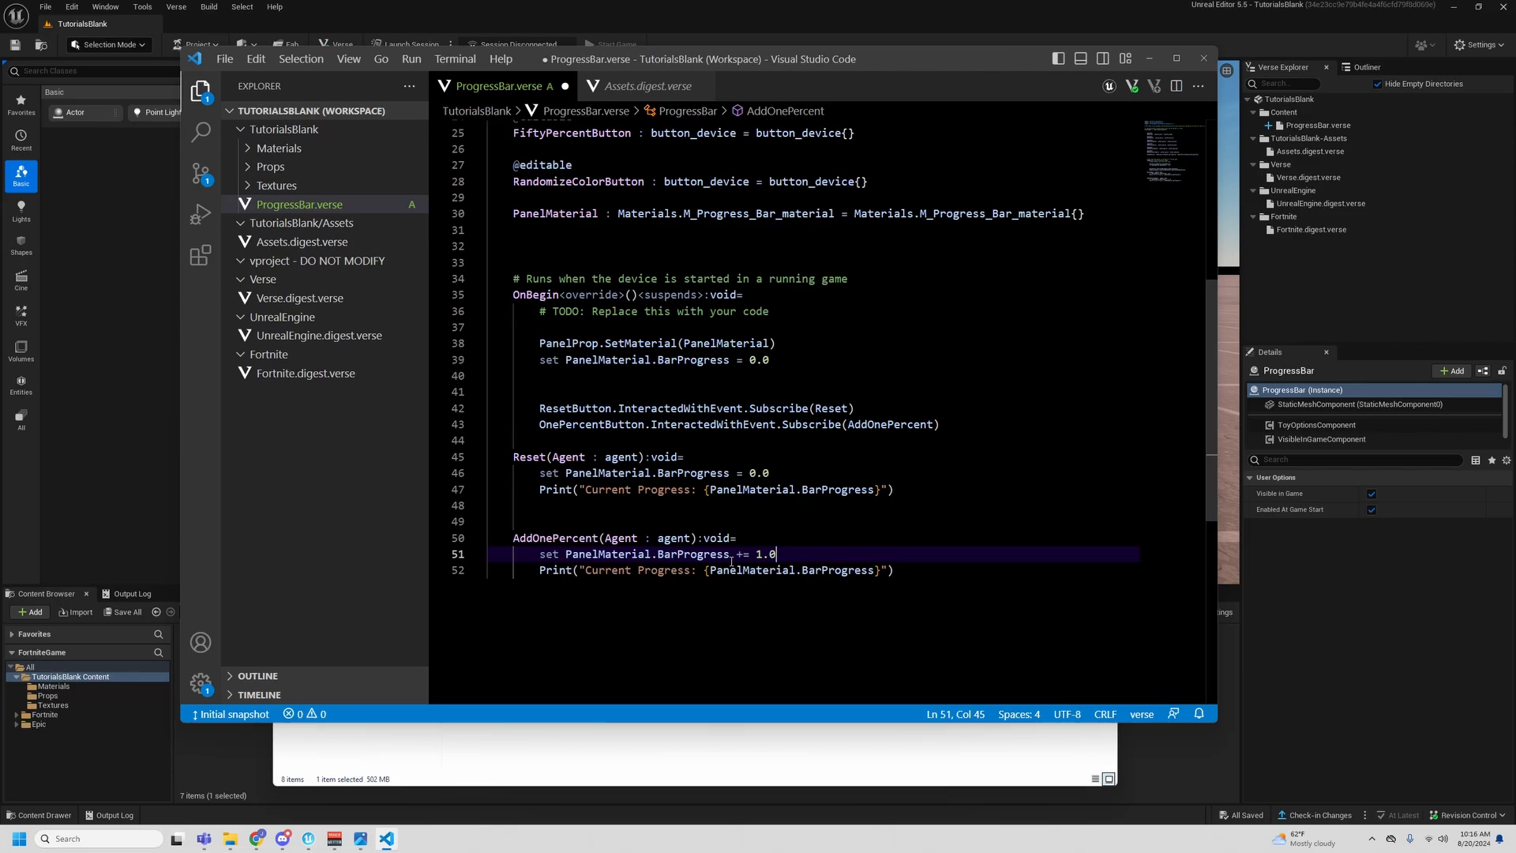
- Divide the 1.0 increment in AddOnePercent by 100.0
text(/100.0)
double_click(765, 554)
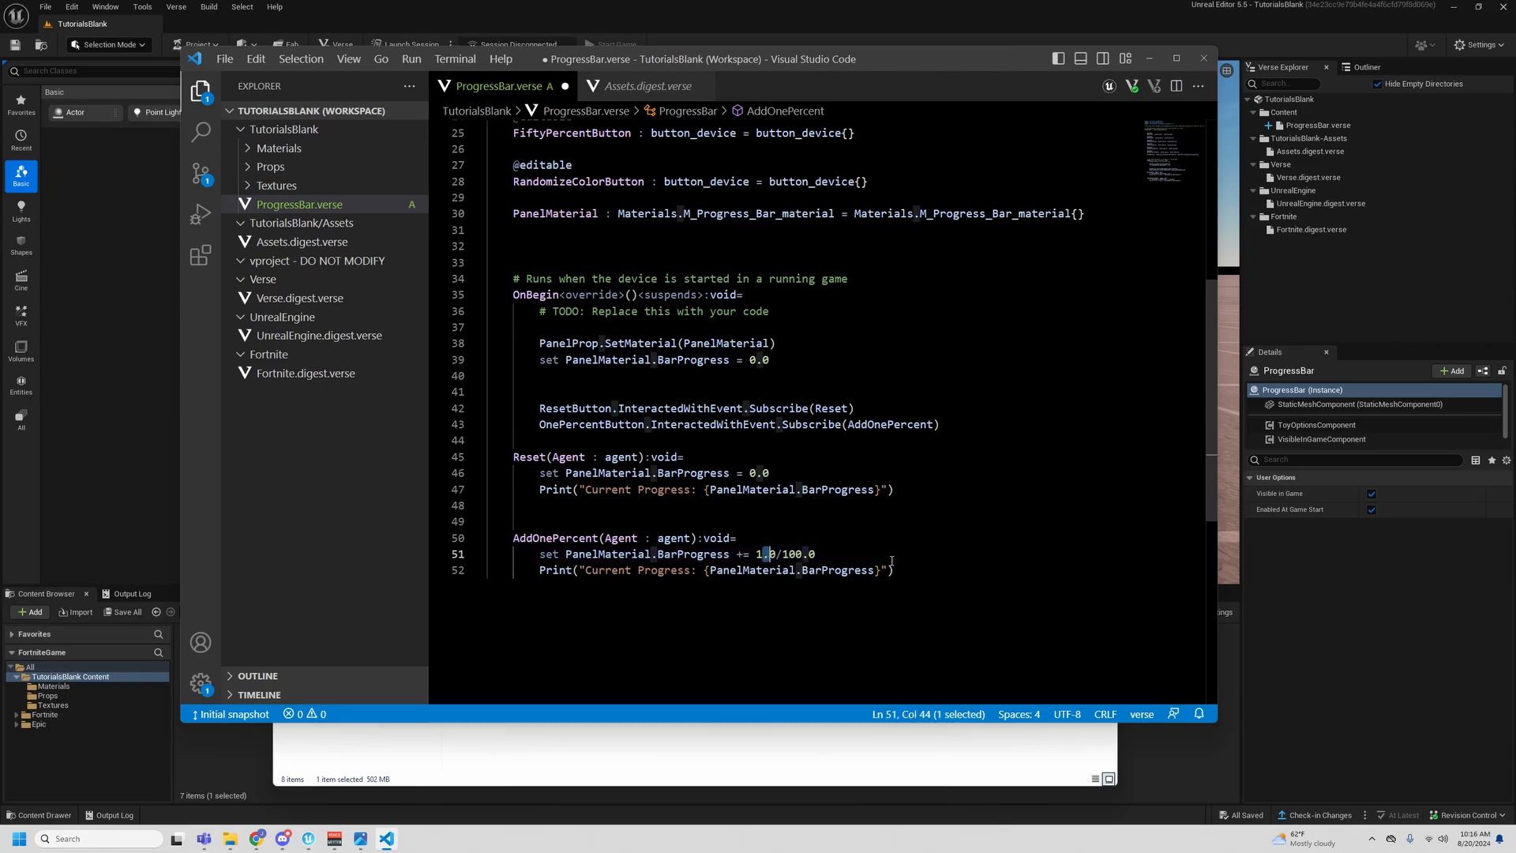
key(Left)
key(BackSpace)
text(50)
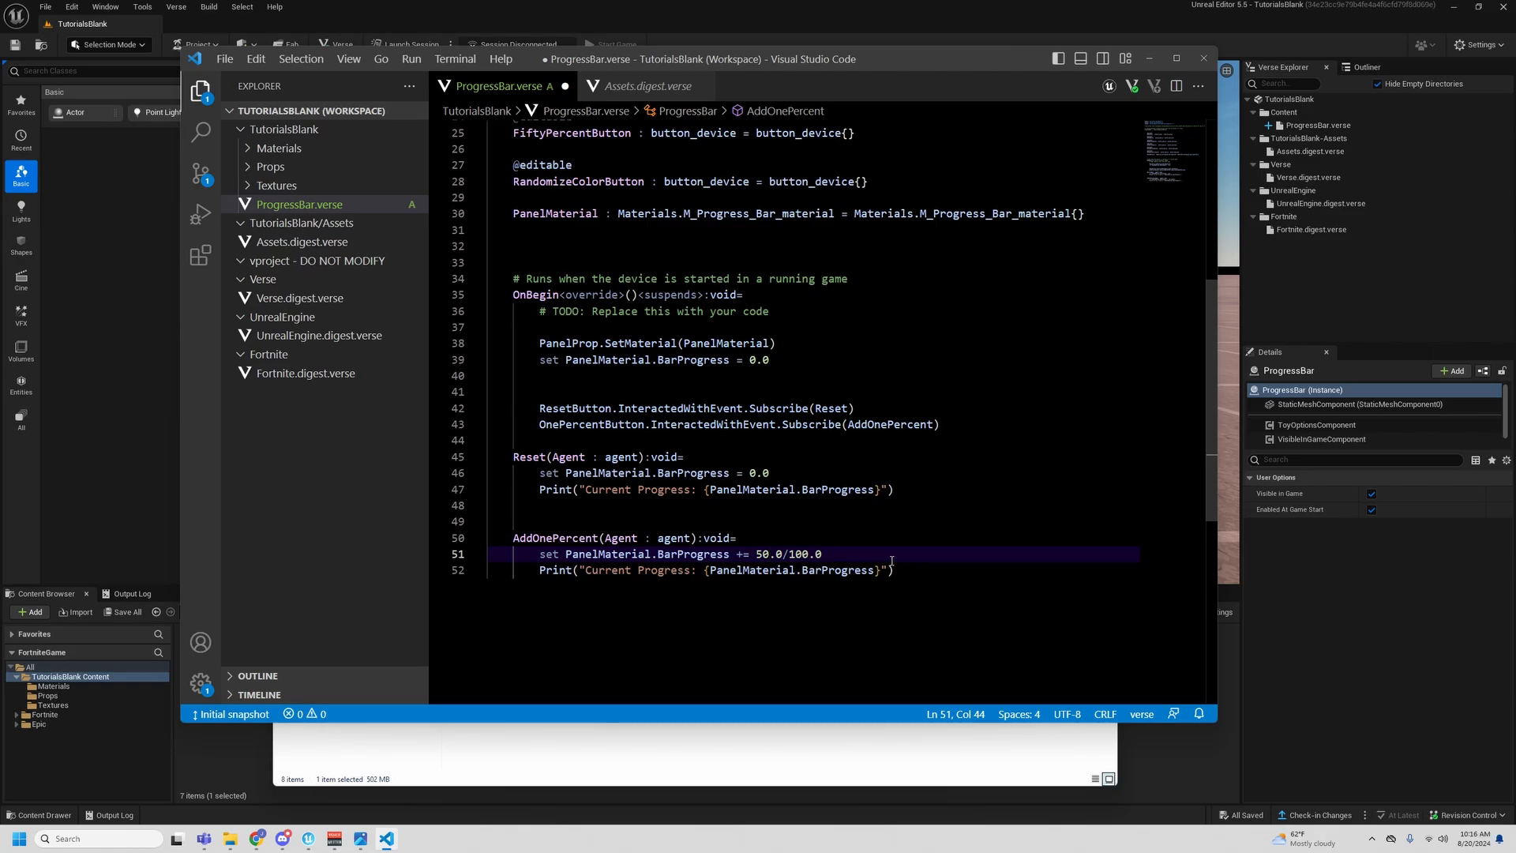
key(BackSpace)
key(BackSpace)
text(1)
- Duplicate the whole AddOnePercent function below the original, starting on line 54
scroll(921, 471, down, 3)
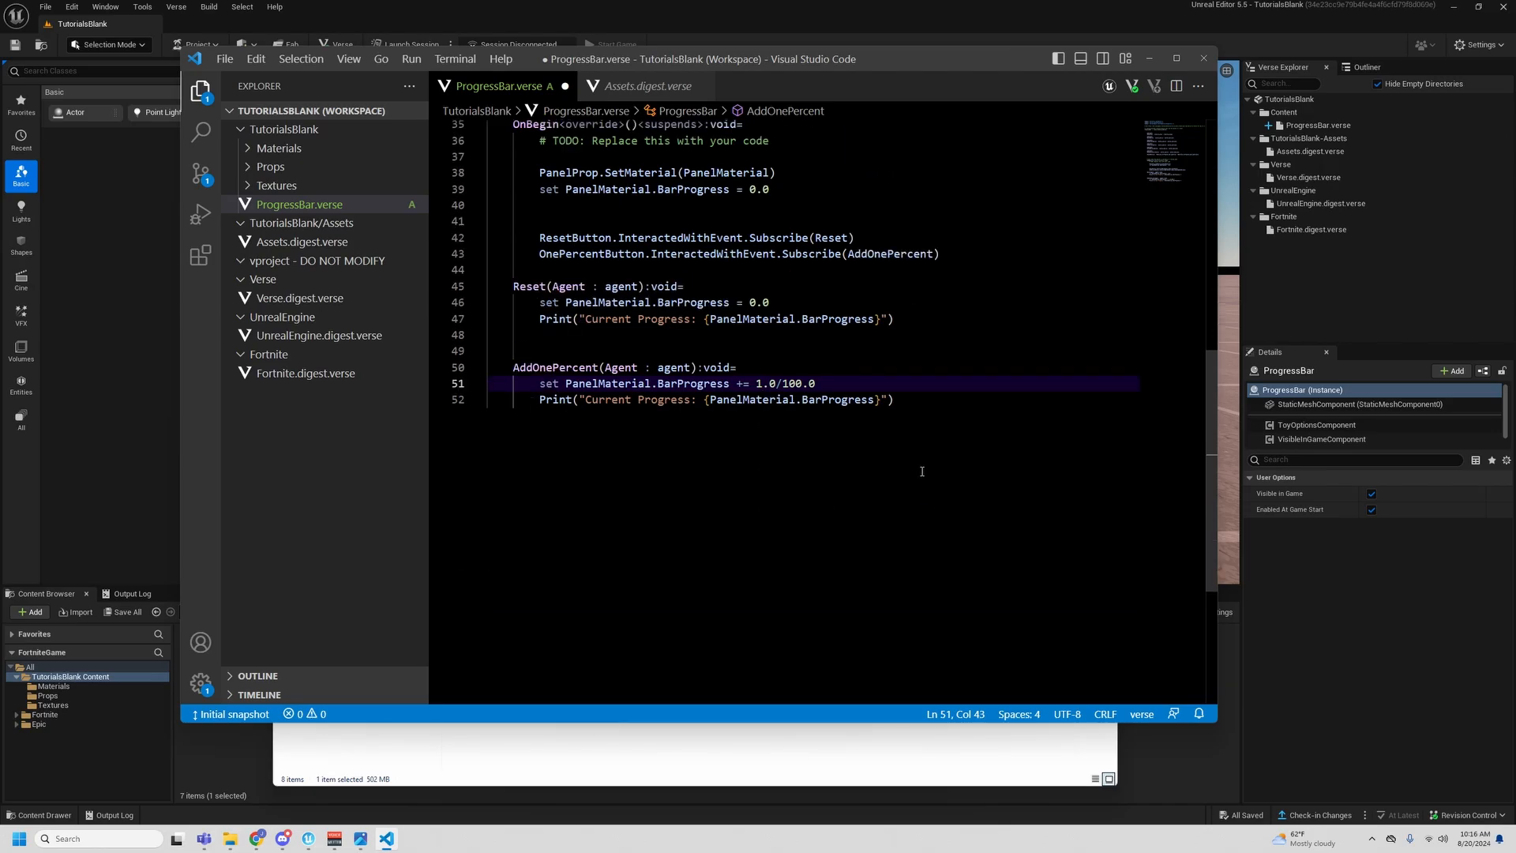
drag(929, 404, 513, 367)
key(ctrl+c)
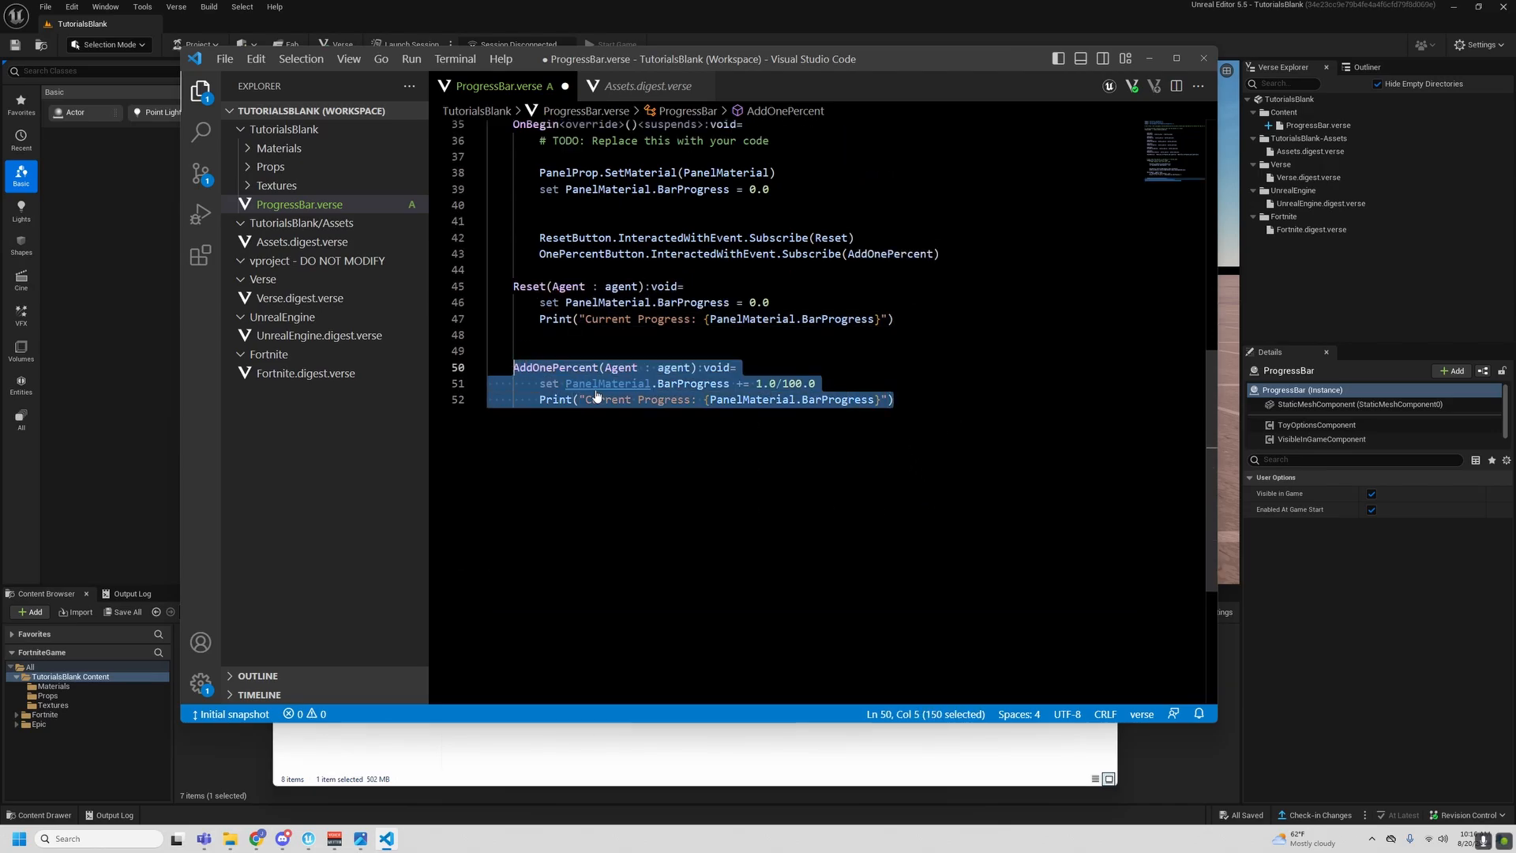
click(929, 410)
key(Return)
key(Return)
key(ctrl+v)
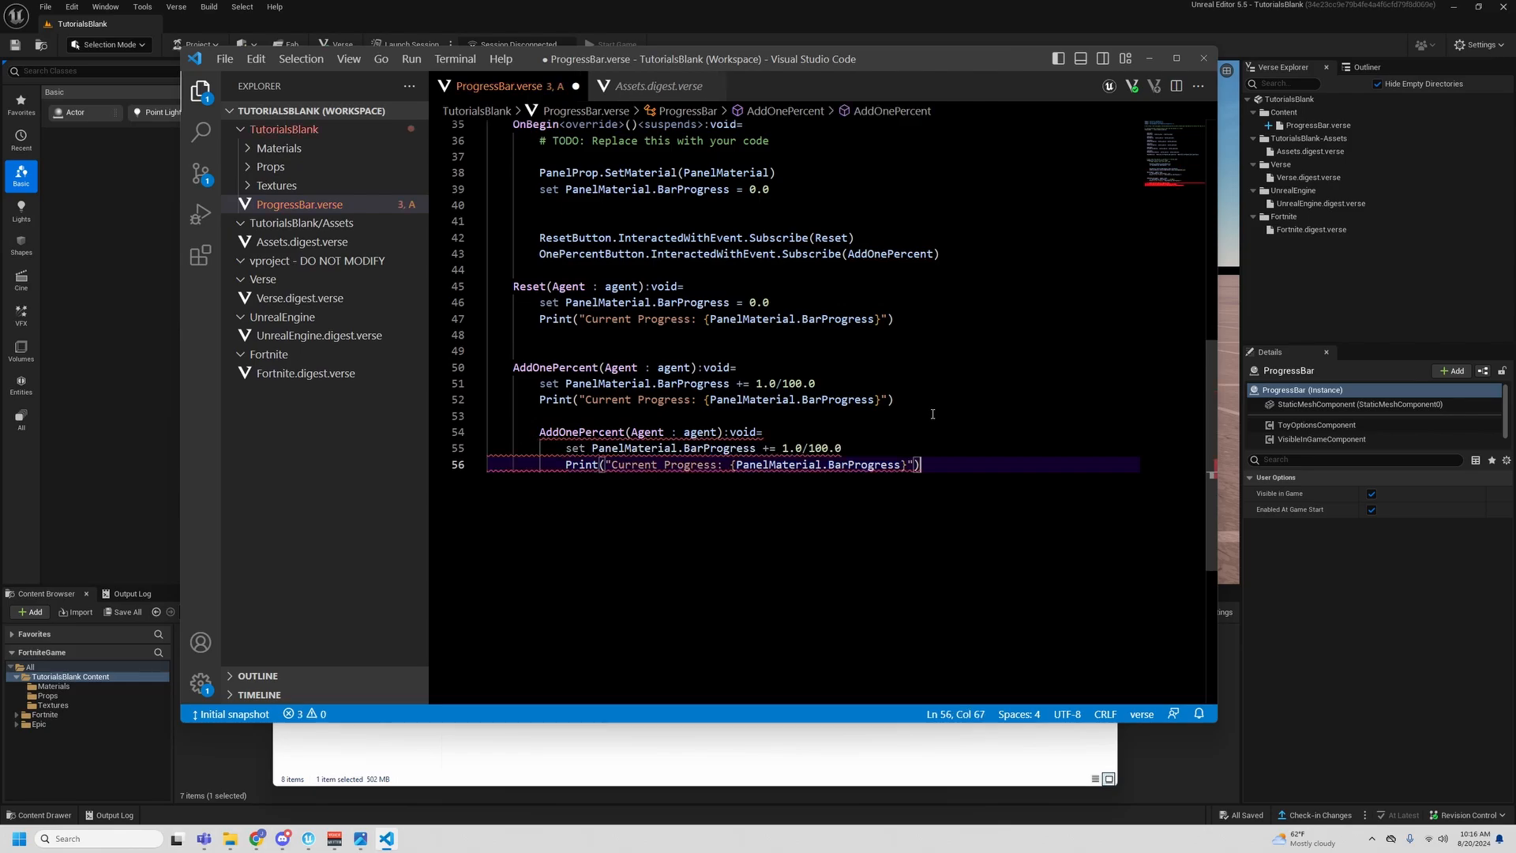
- Outdent the copied function's header and body to match the indentation of the original AddOnePercent function
click(535, 432)
key(BackSpace)
click(566, 465)
key(BackSpace)
click(566, 449)
key(BackSpace)
key(End)
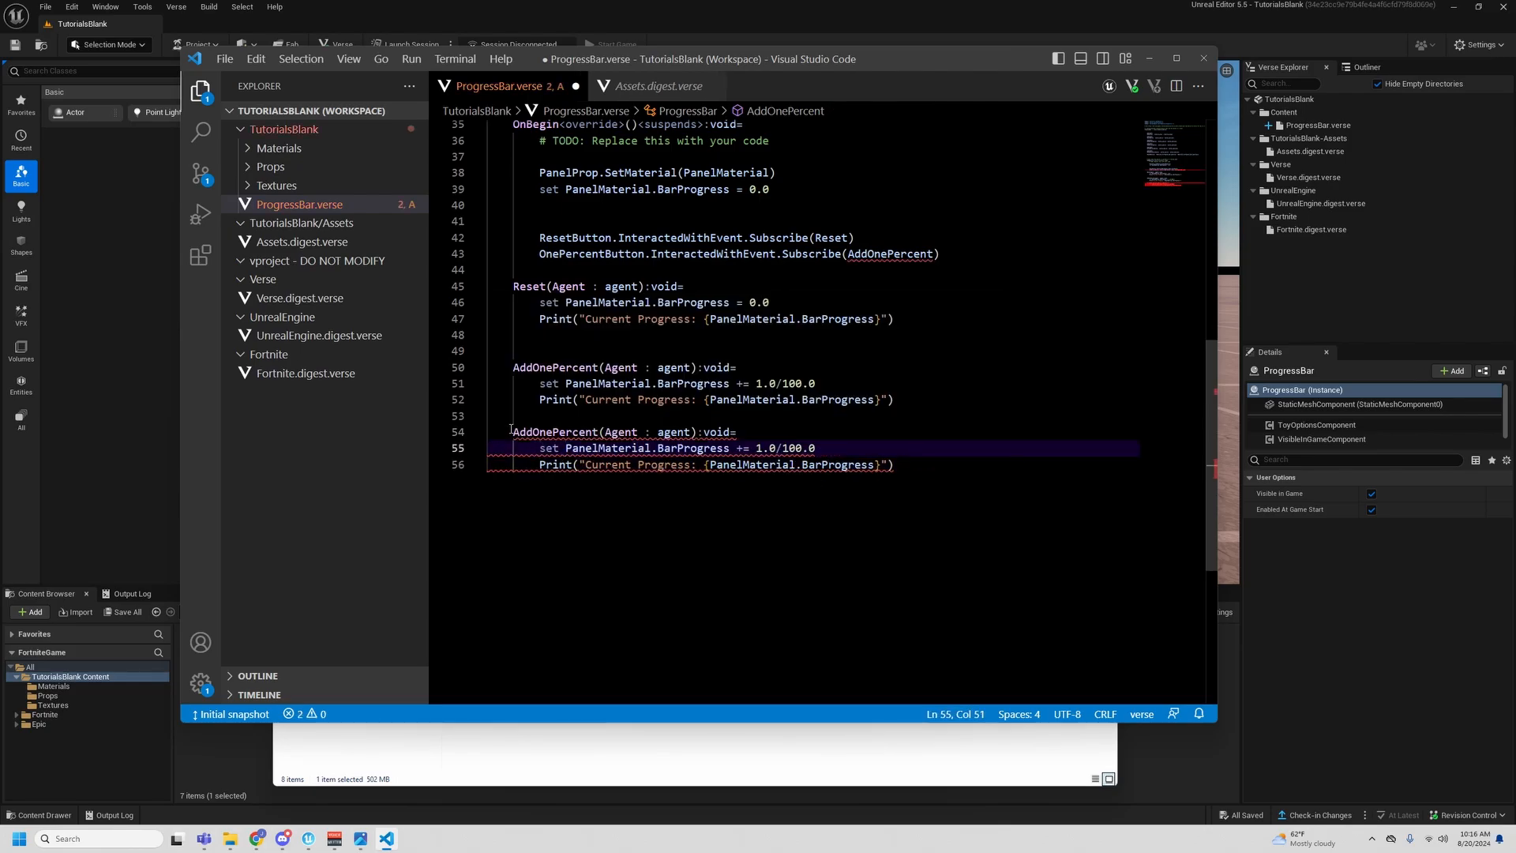
- Rename the copied function AddTenPercent and set its BarProgress increment to 10.0/100.0
click(552, 432)
key(BackSpace)
key(BackSpace)
key(BackSpace)
text(Ten)
click(759, 448)
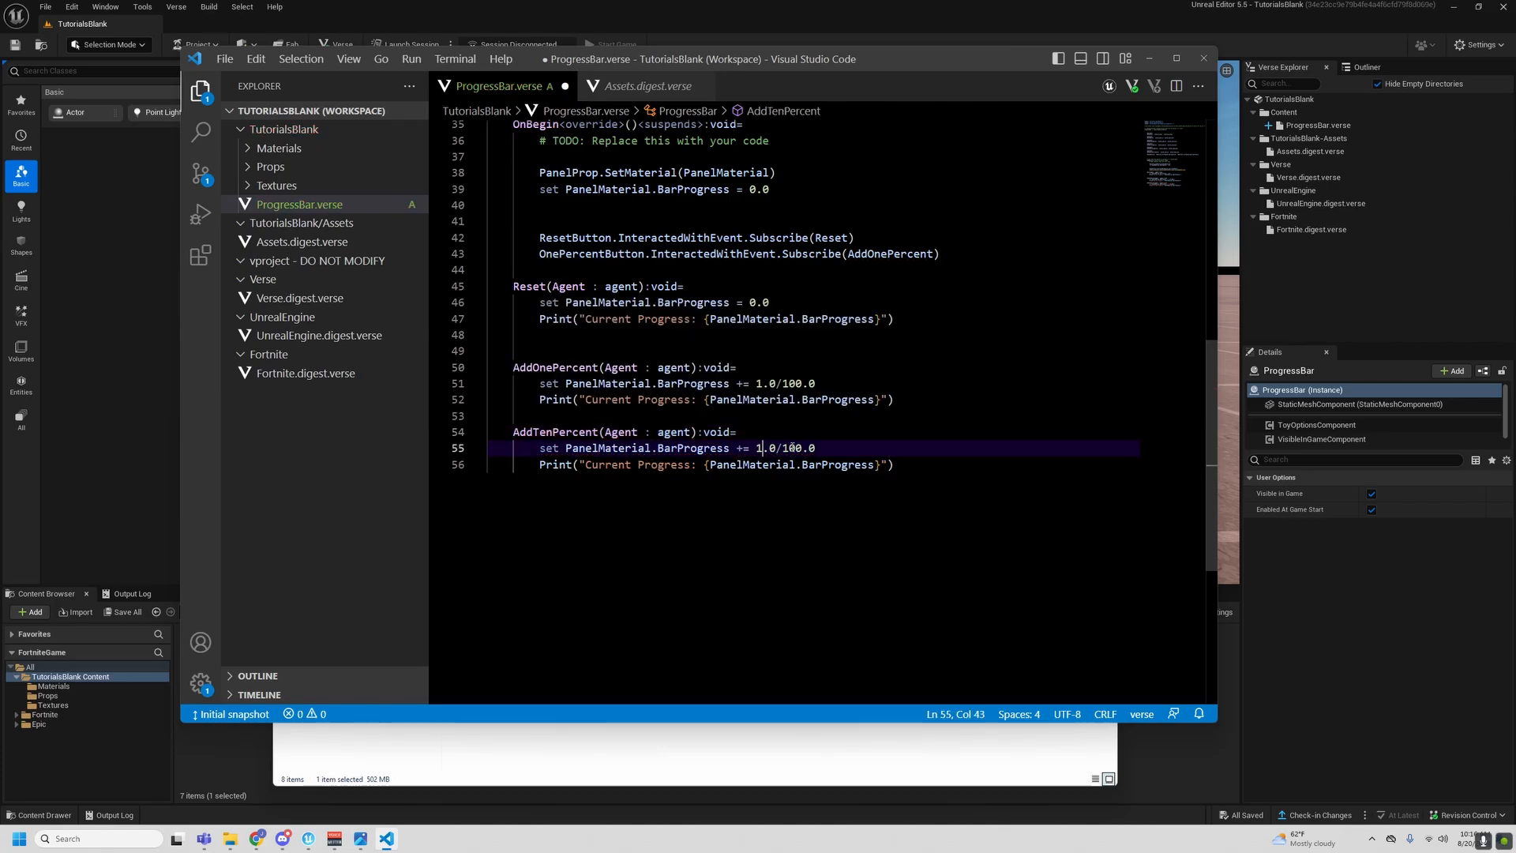
text(0)
- Duplicate the AddTenPercent function below itself, leaving one blank line between them
drag(937, 461, 513, 432)
key(ctrl+c)
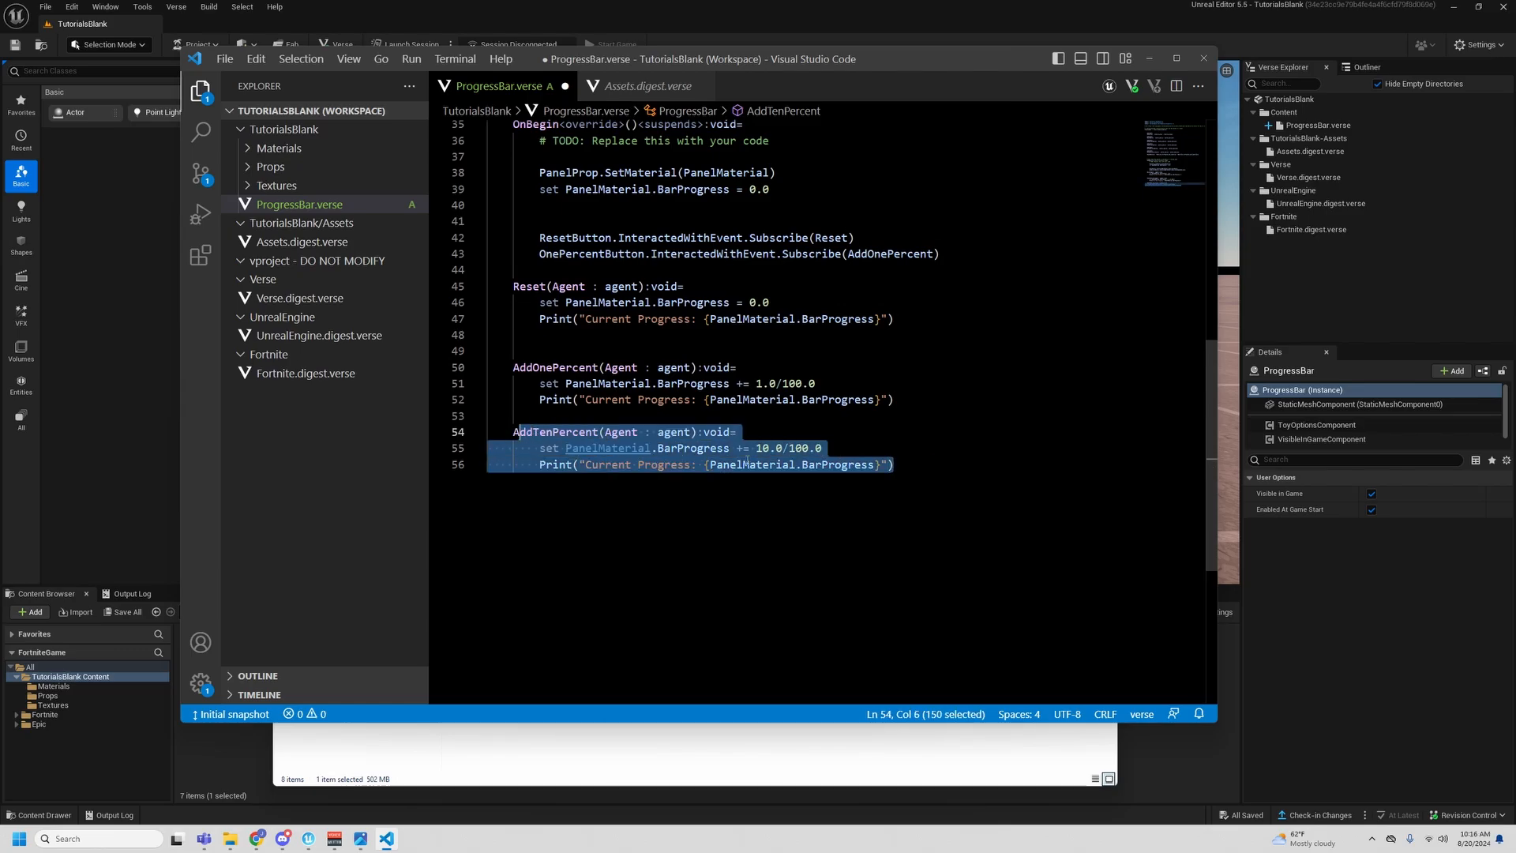
click(990, 465)
key(Return)
key(BackSpace)
key(Return)
key(BackSpace)
key(ctrl+v)
- Outdent the header of the new copy to class level and rename the function AddFiftyPercent
click(541, 500)
key(BackSpace)
text(A)
key(Right)
key(Right)
key(Right)
key(Right)
key(BackSpace)
key(BackSpace)
key(BackSpace)
text(Fifty)
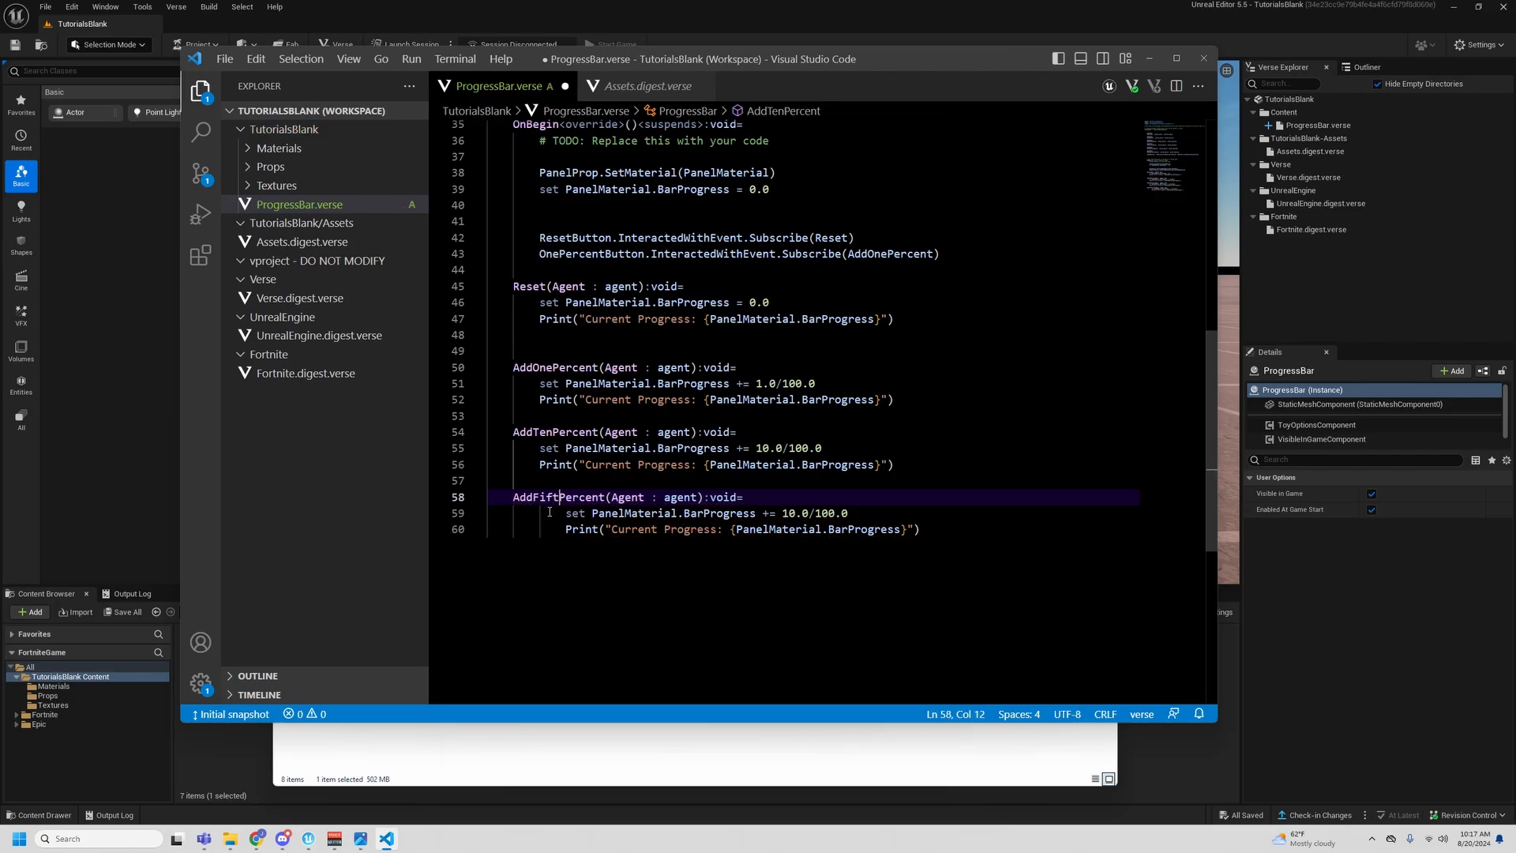
- Outdent the two body lines of AddFiftyPercent and set its BarProgress increment to 50.0/100.0
drag(910, 529, 565, 513)
key(shift+Tab)
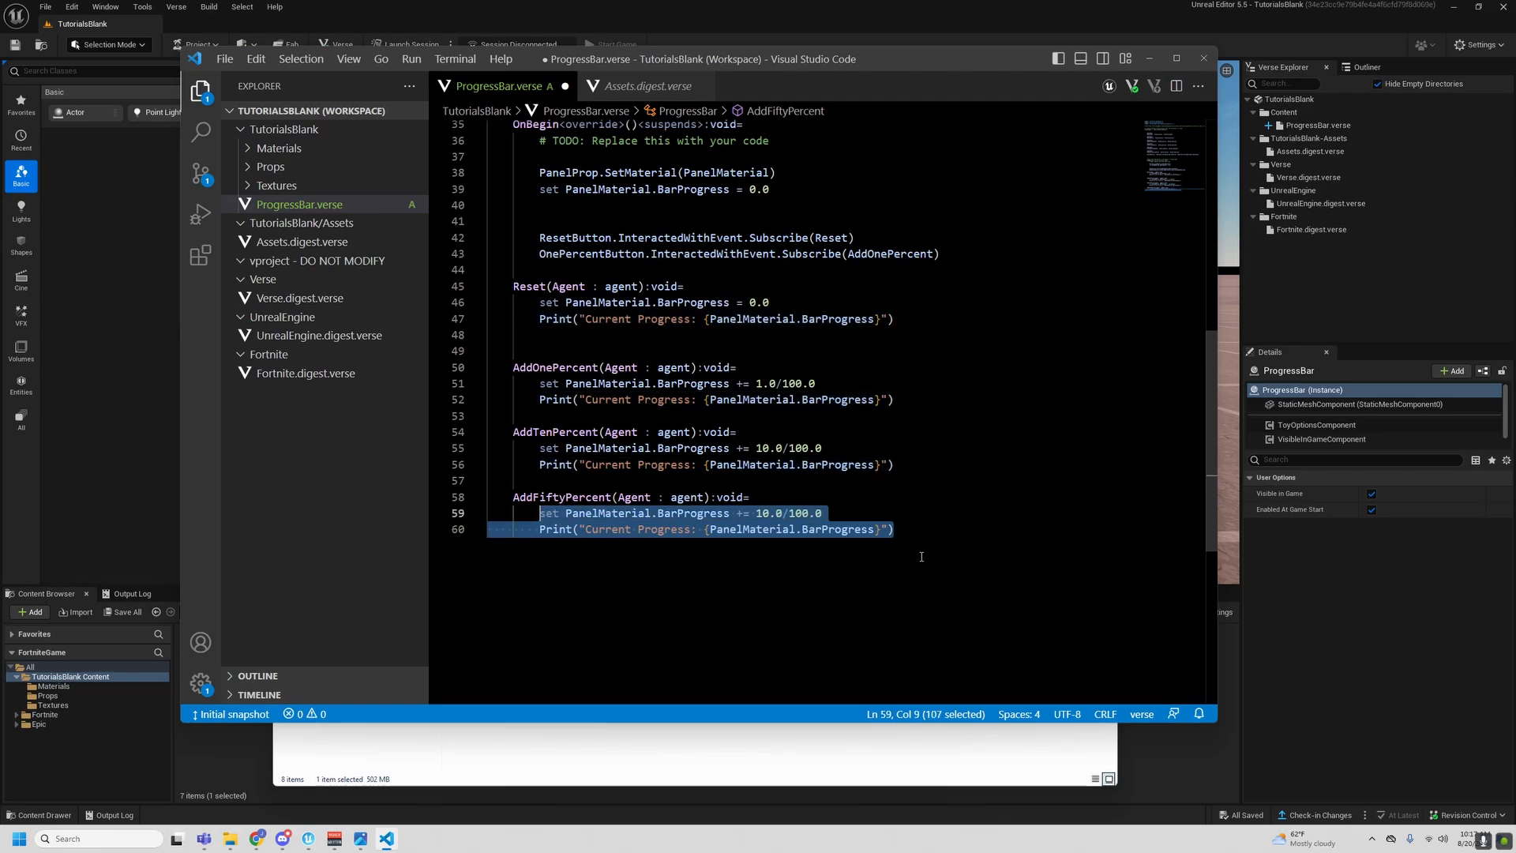
click(921, 557)
click(760, 514)
key(BackSpace)
text(5)
click(1019, 500)
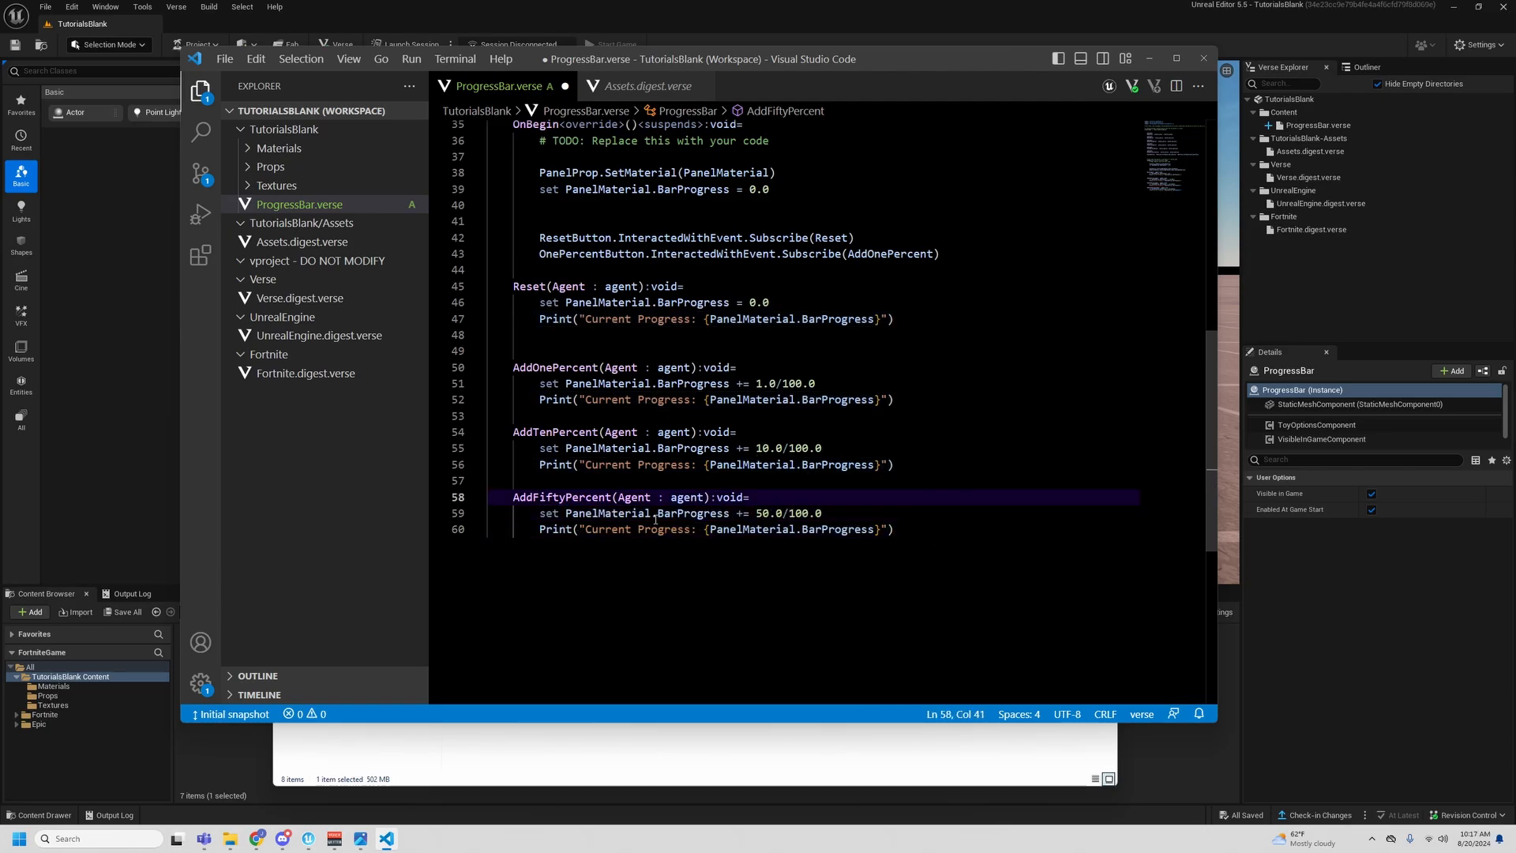
- Duplicate the ResetButton and OnePercentButton subscription lines in OnBegin onto lines 44 and 45
scroll(626, 509, up, 3)
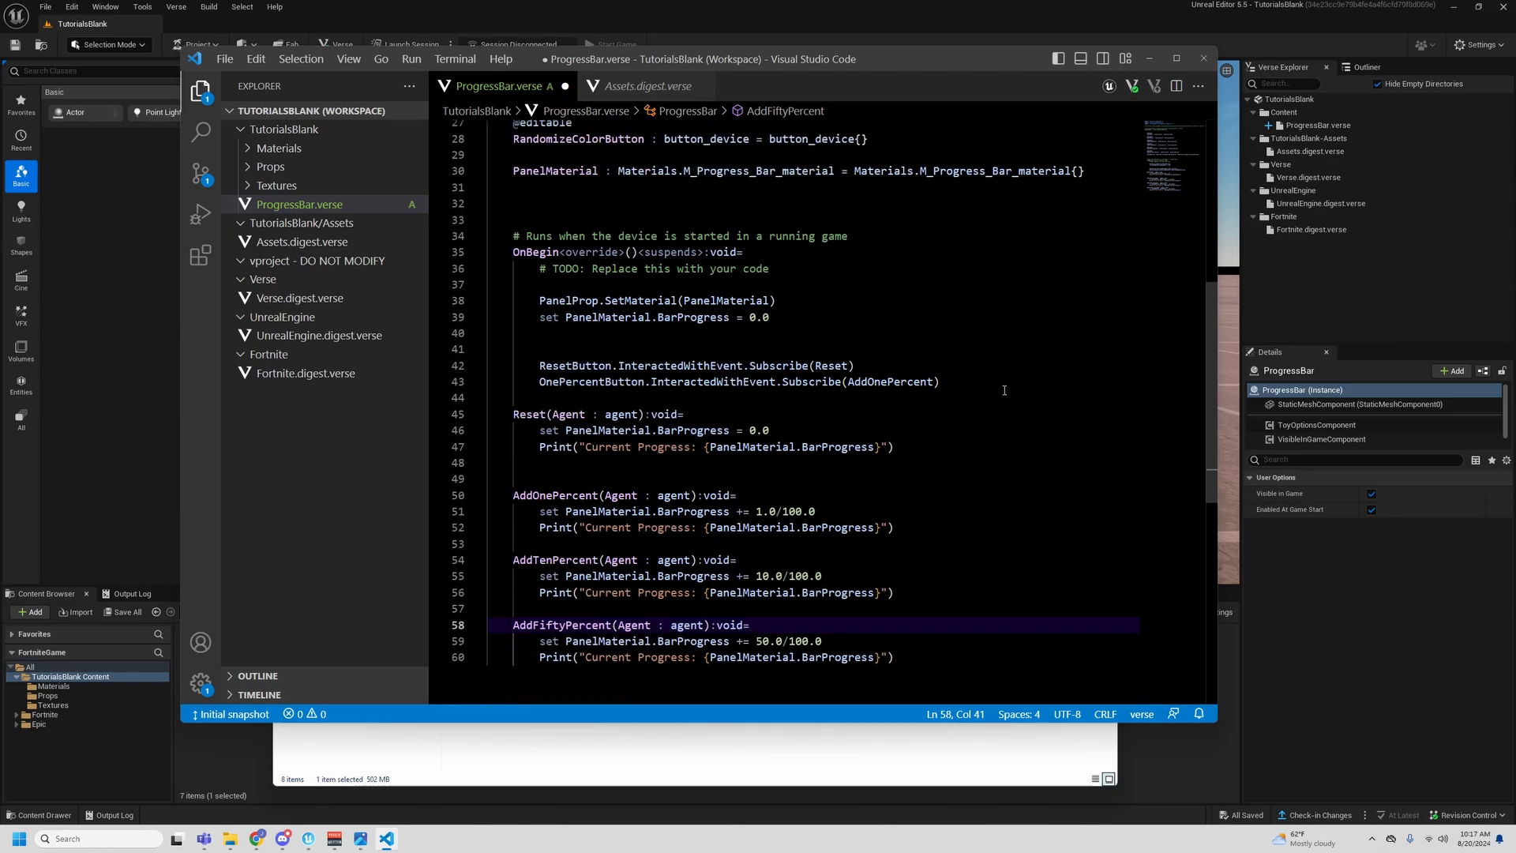
drag(1004, 390, 540, 365)
key(ctrl+c)
click(969, 391)
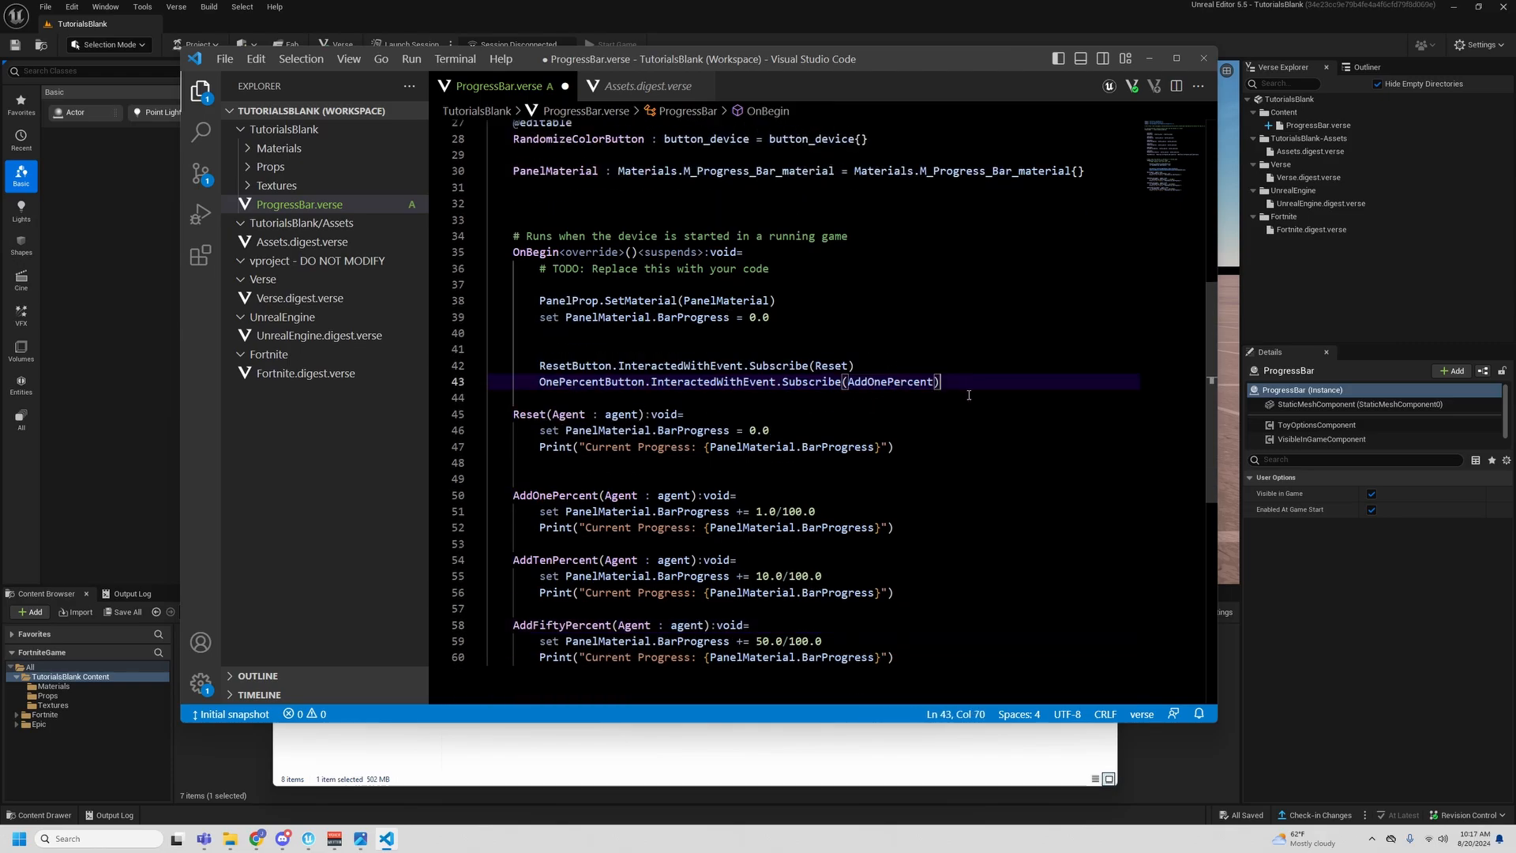
key(Return)
key(Return)
key(BackSpace)
key(BackSpace)
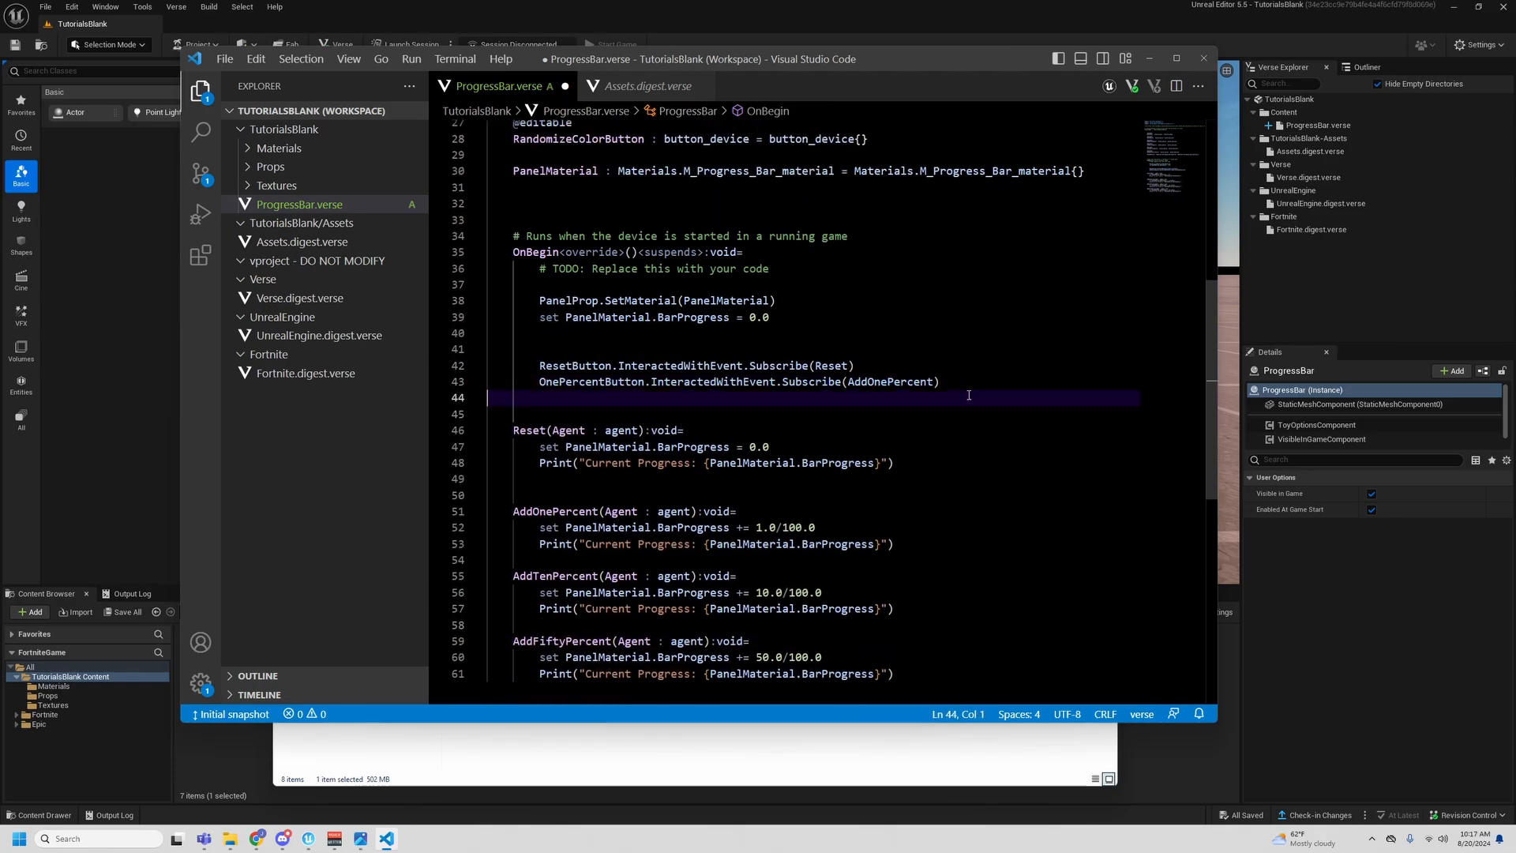
key(Return)
click(945, 394)
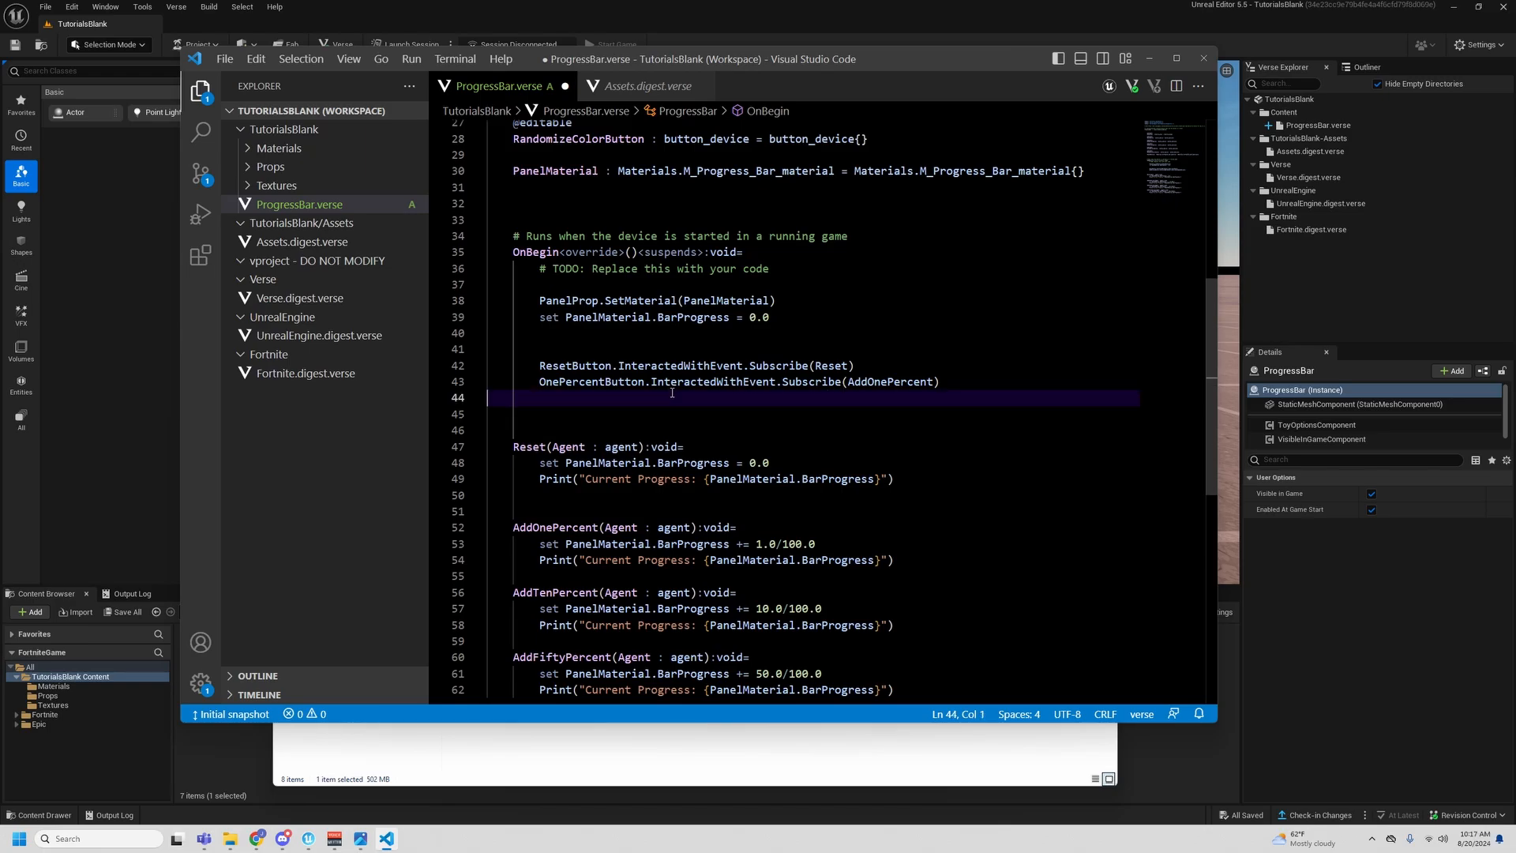
key(ctrl+v)
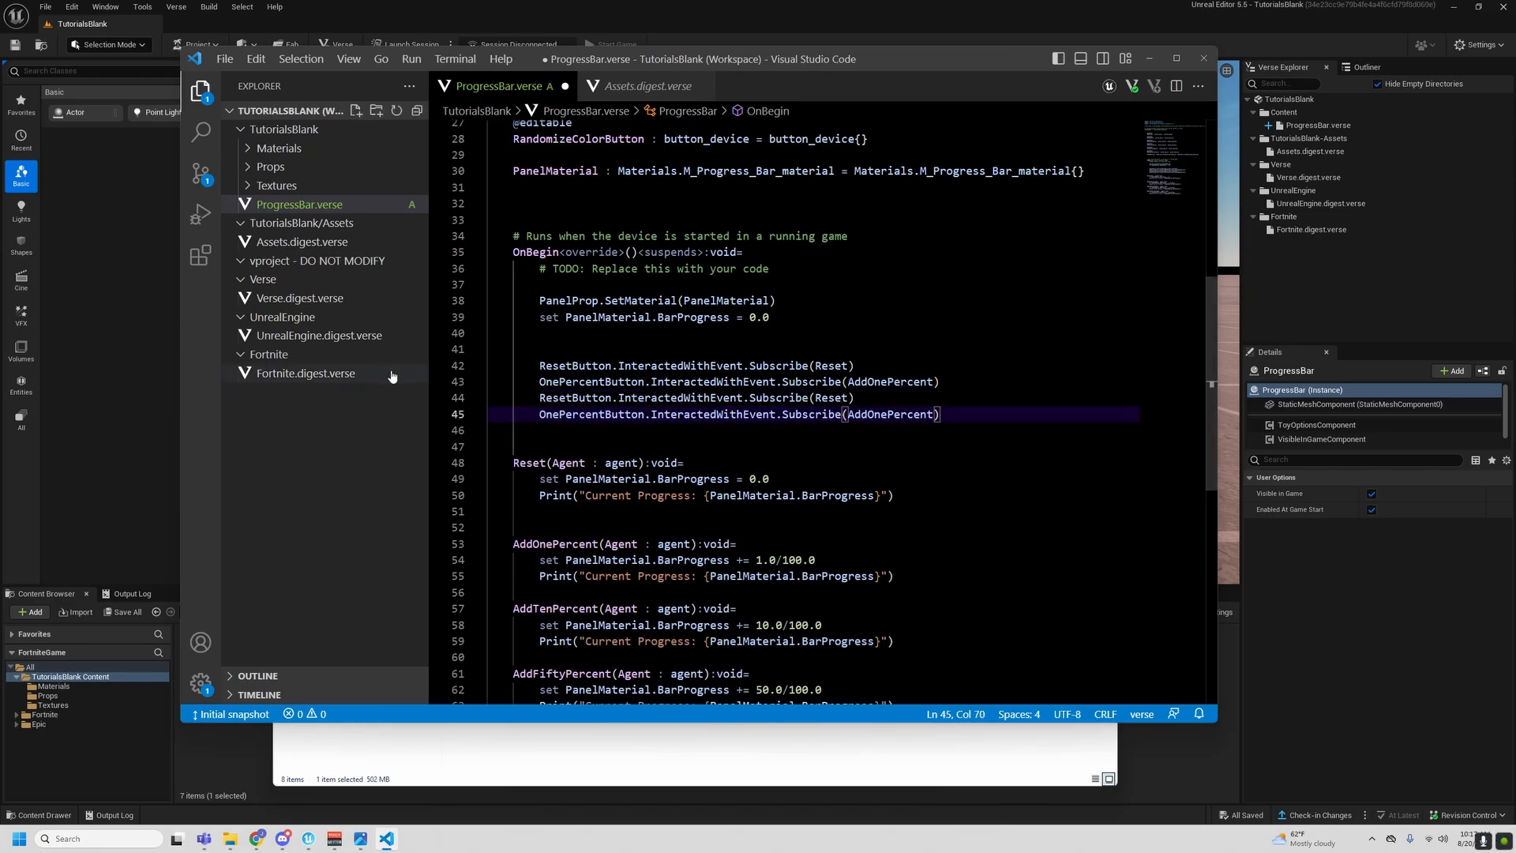
- Change the button names in the duplicated subscriptions to TenPercentButton on line 44 and FiftyPercentButton on line 45
double_click(574, 397)
text(TenPercentButton)
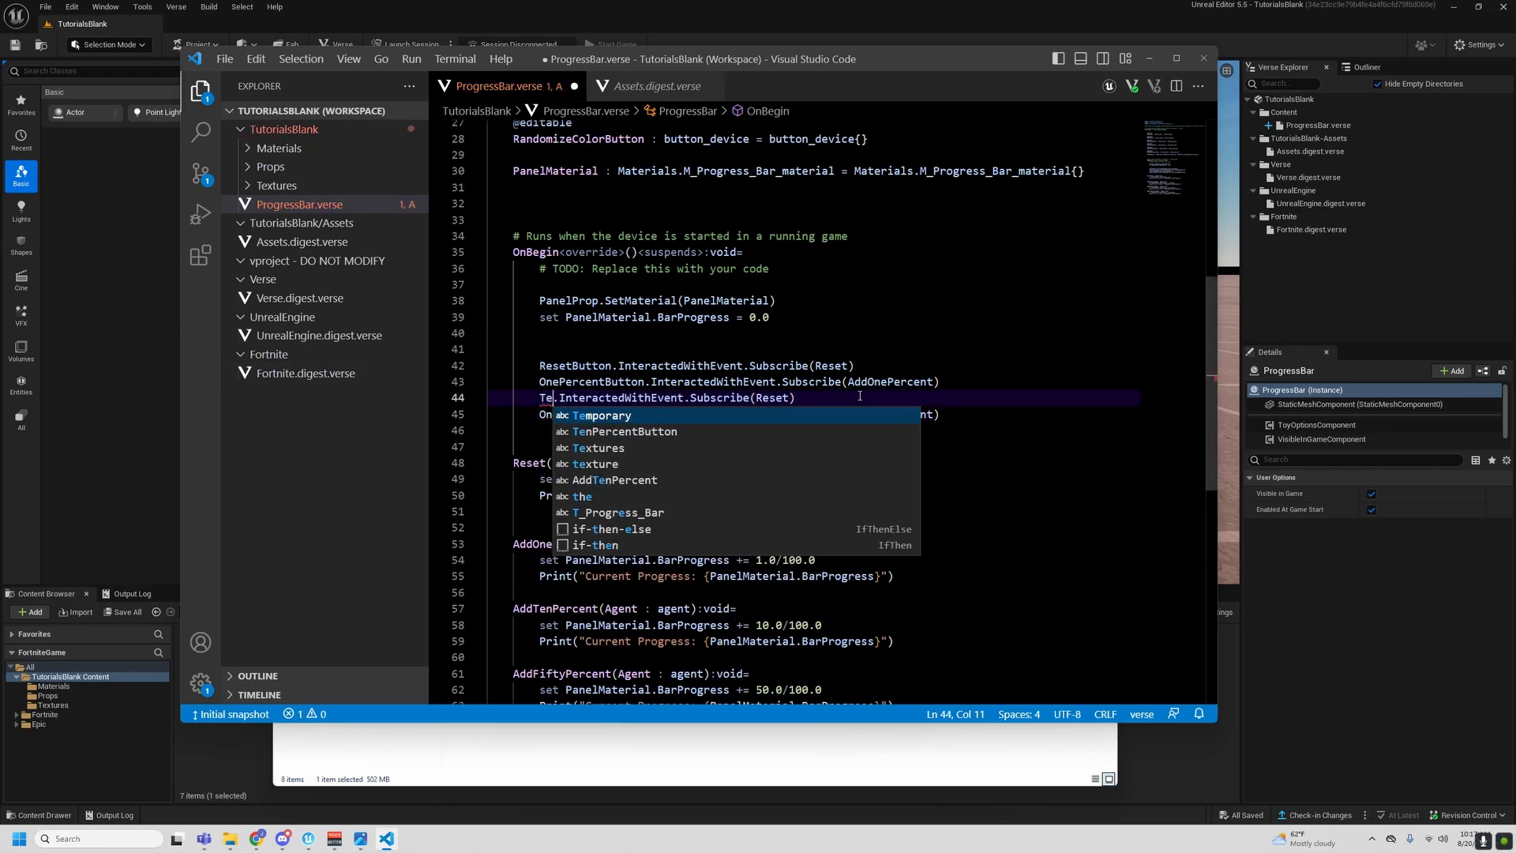
double_click(592, 414)
text(Fif)
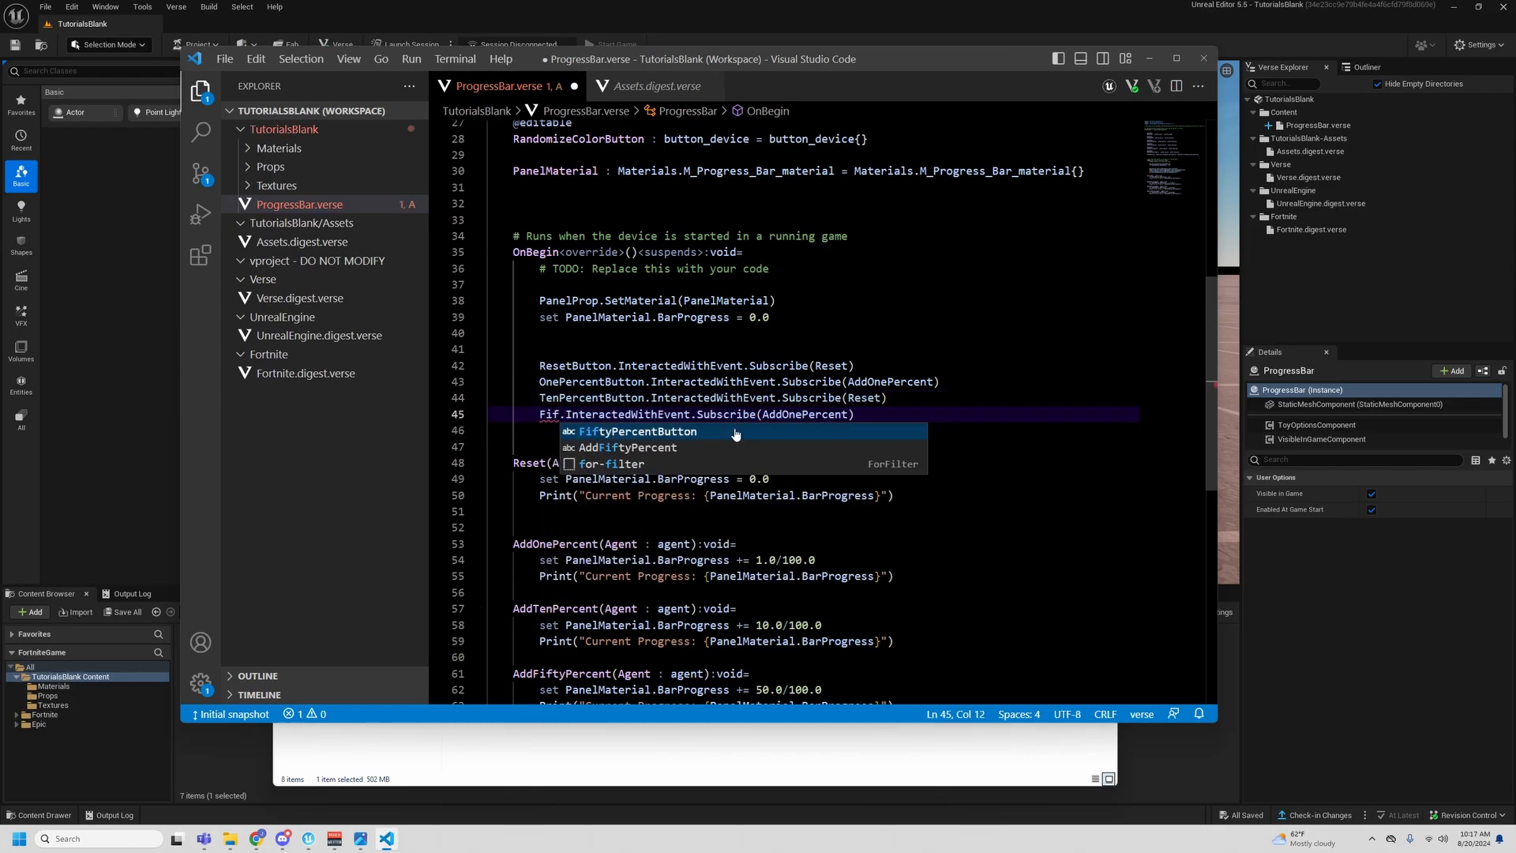
click(715, 432)
- Save ProgressBar.verse, switch to the Unreal Editor and build the Verse code
scroll(750, 436, down, 3)
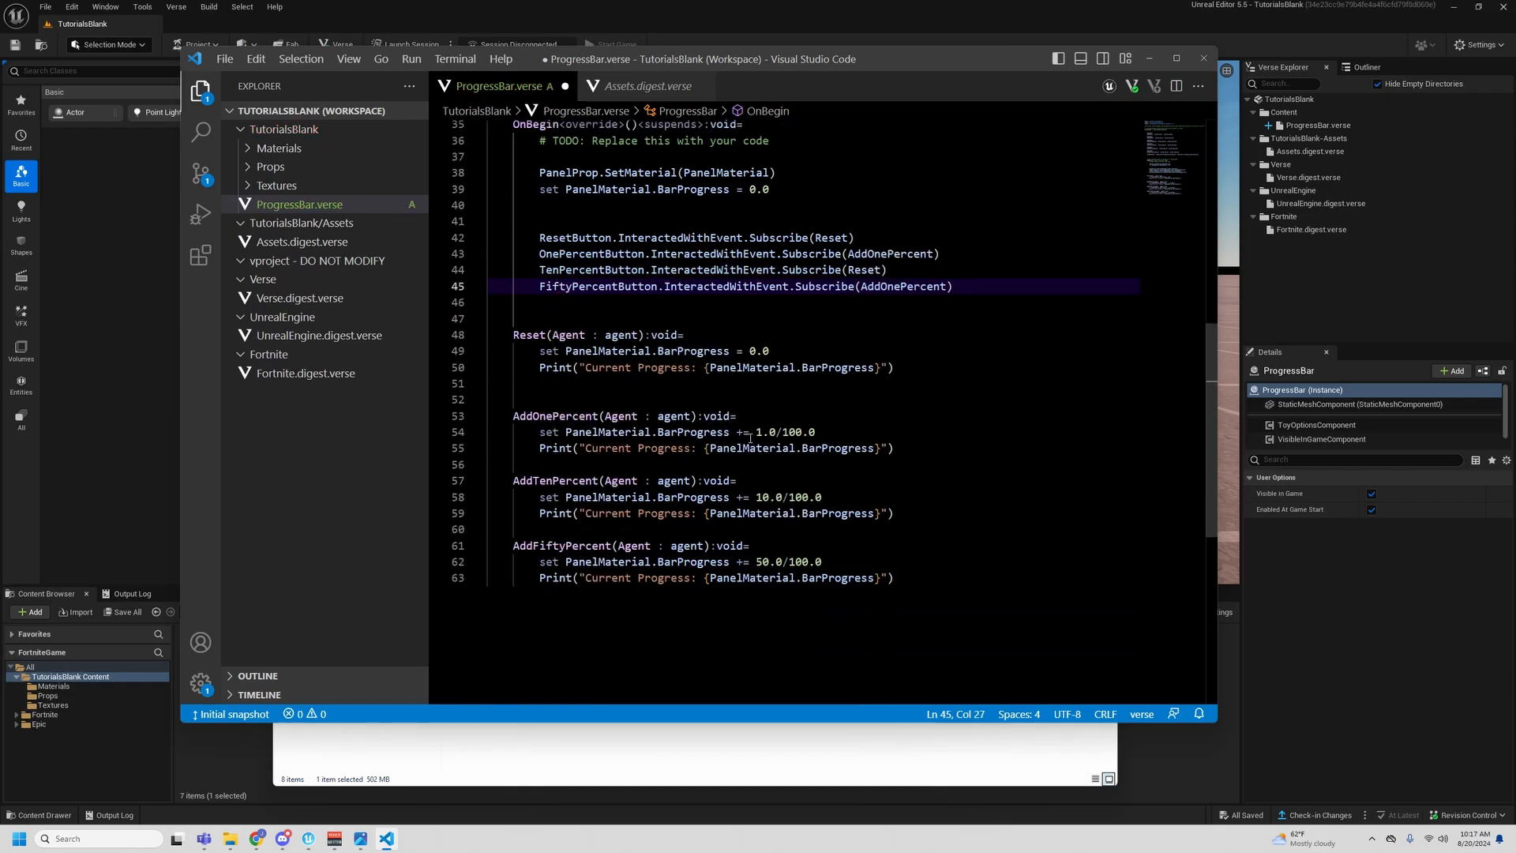
click(984, 564)
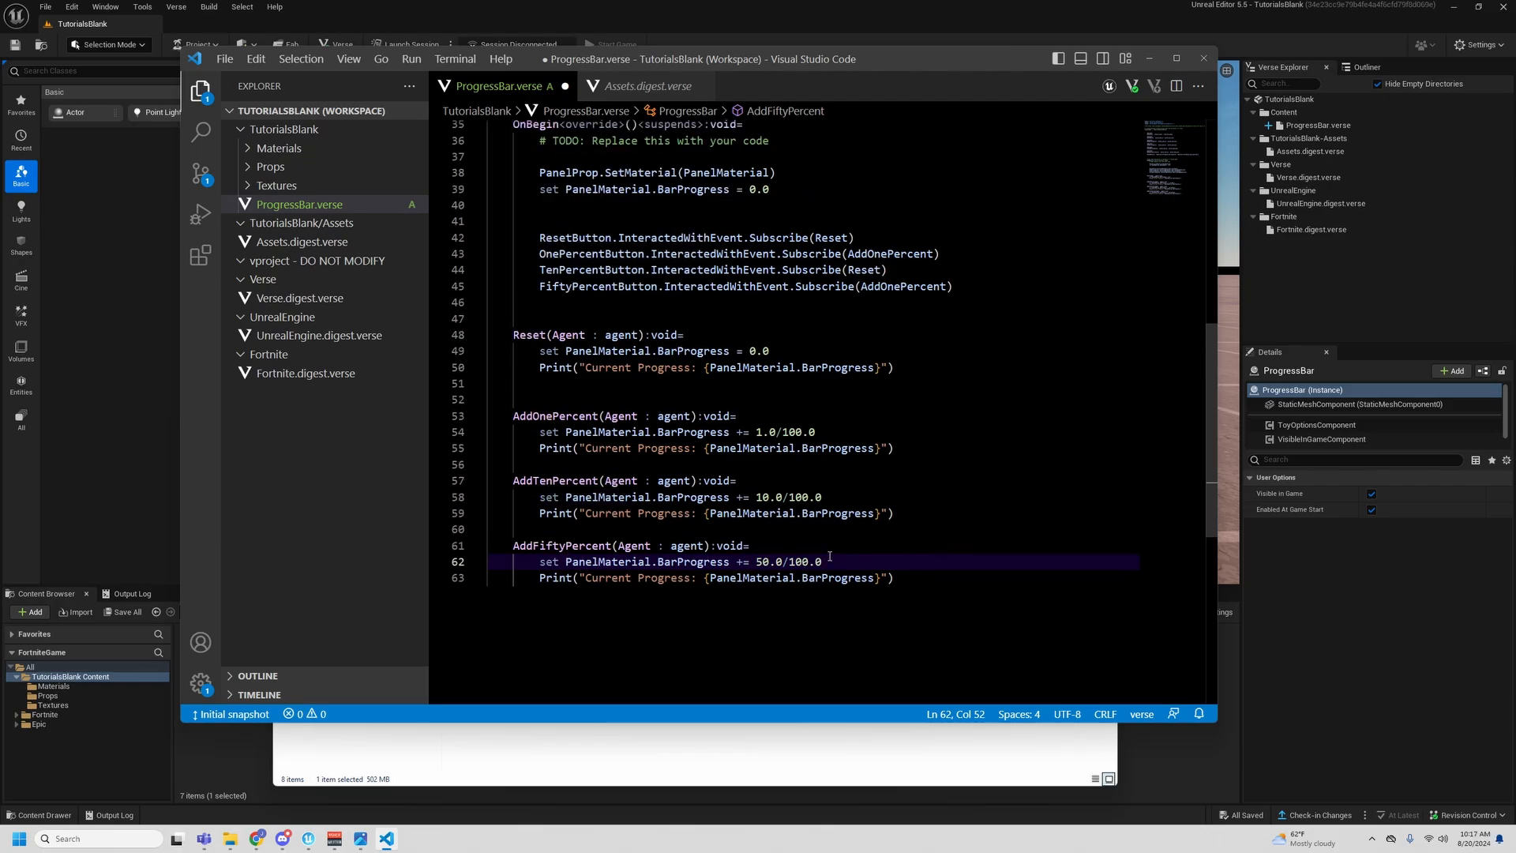
scroll(1034, 446, up, 1)
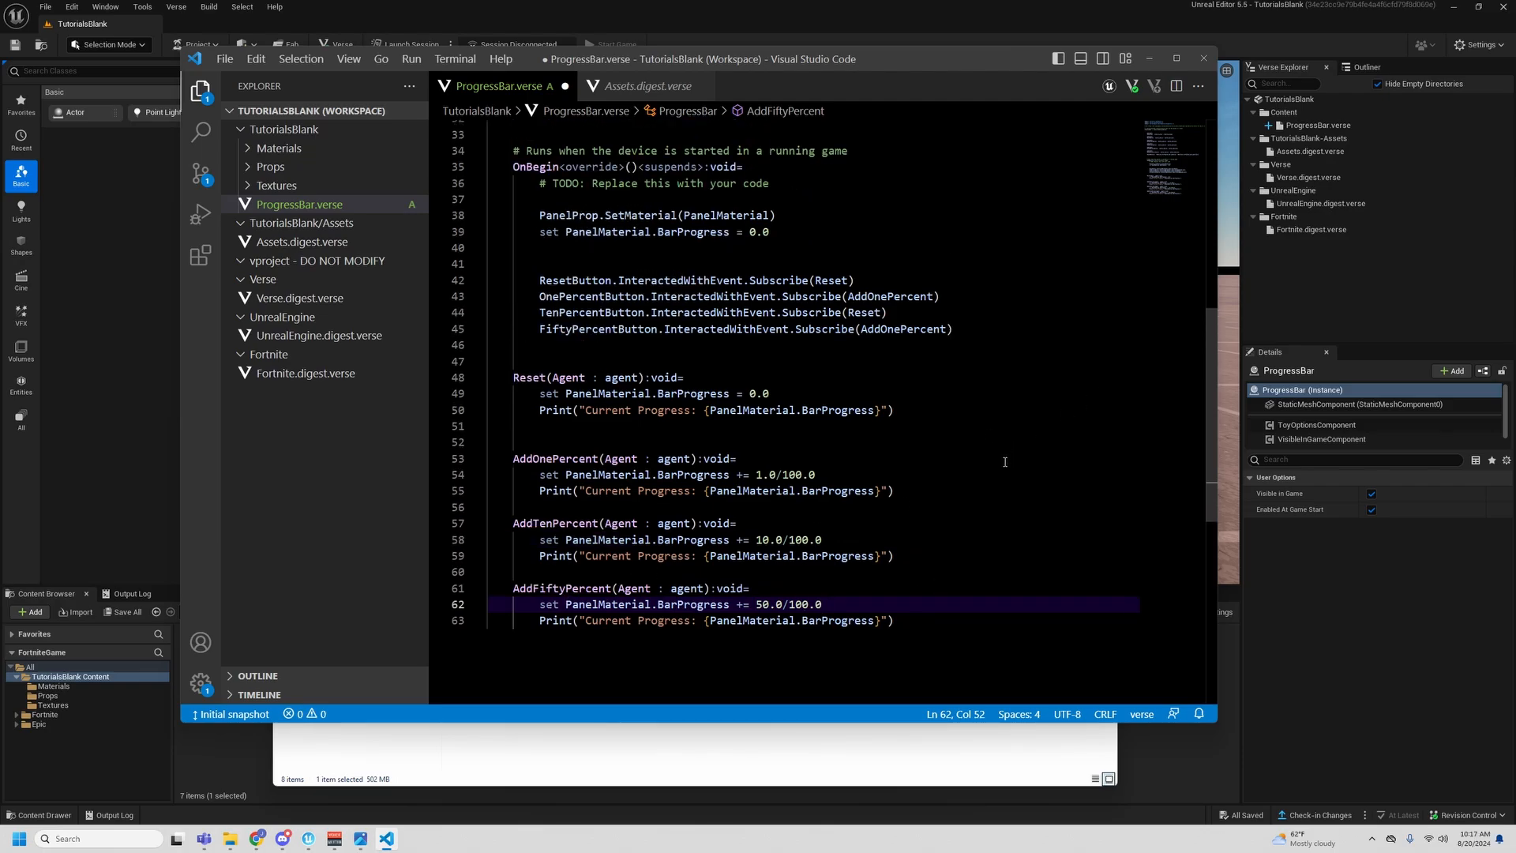
key(ctrl+s)
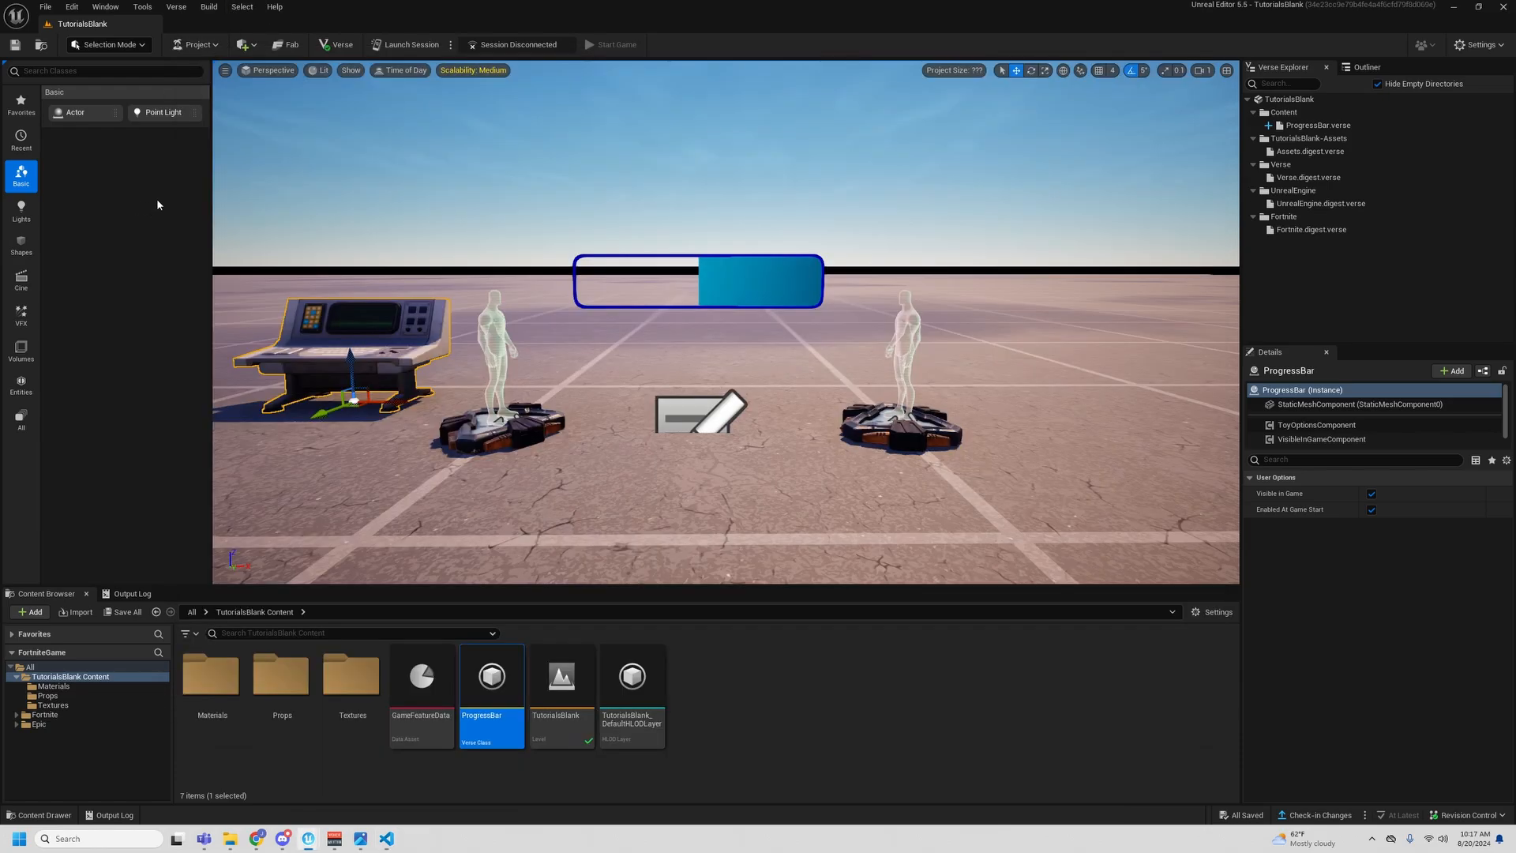
click(159, 201)
click(176, 6)
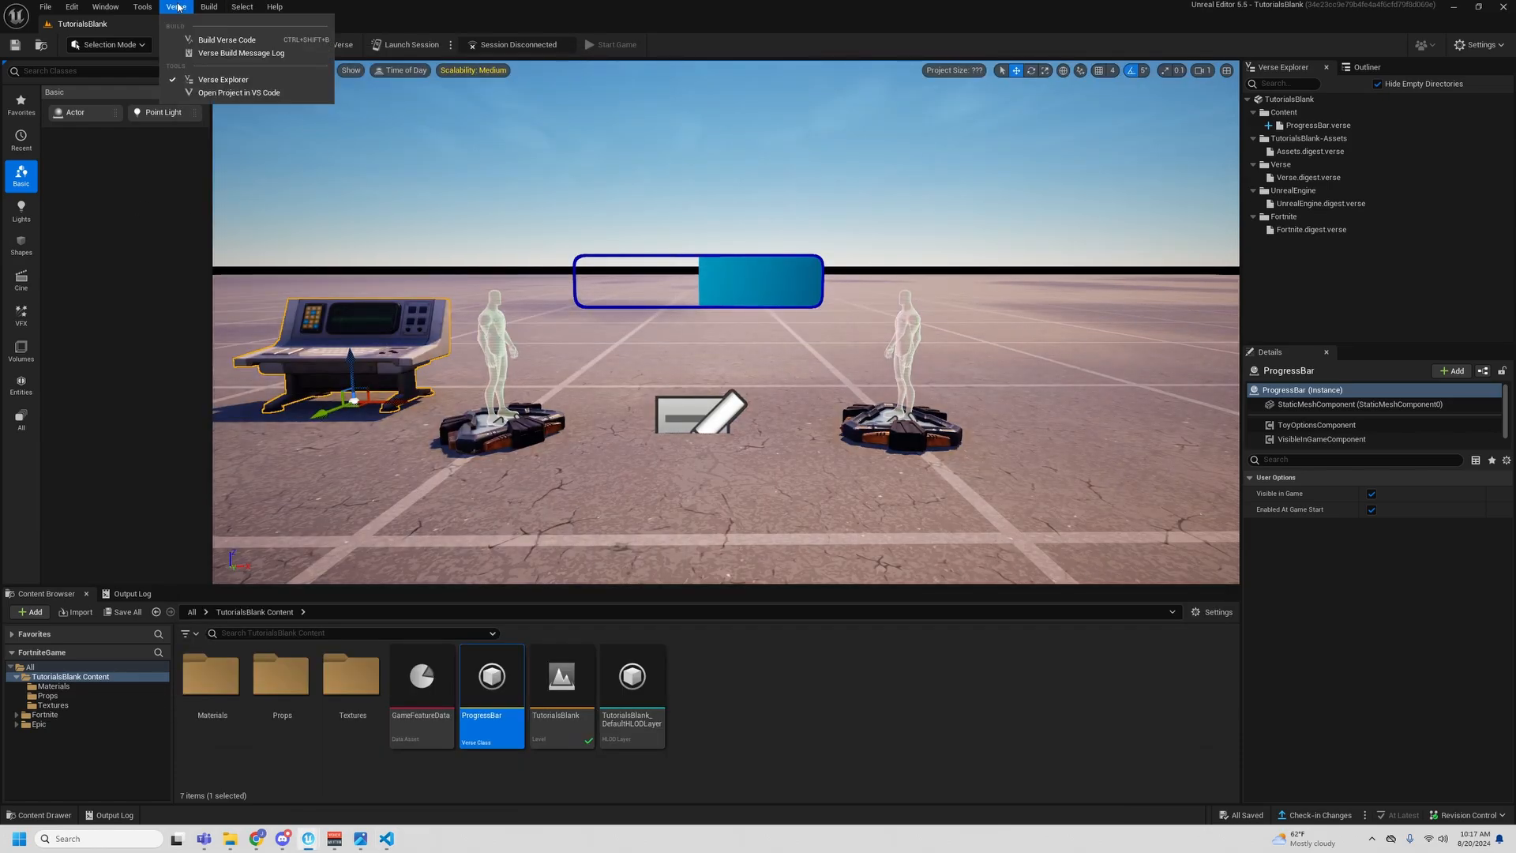
click(180, 45)
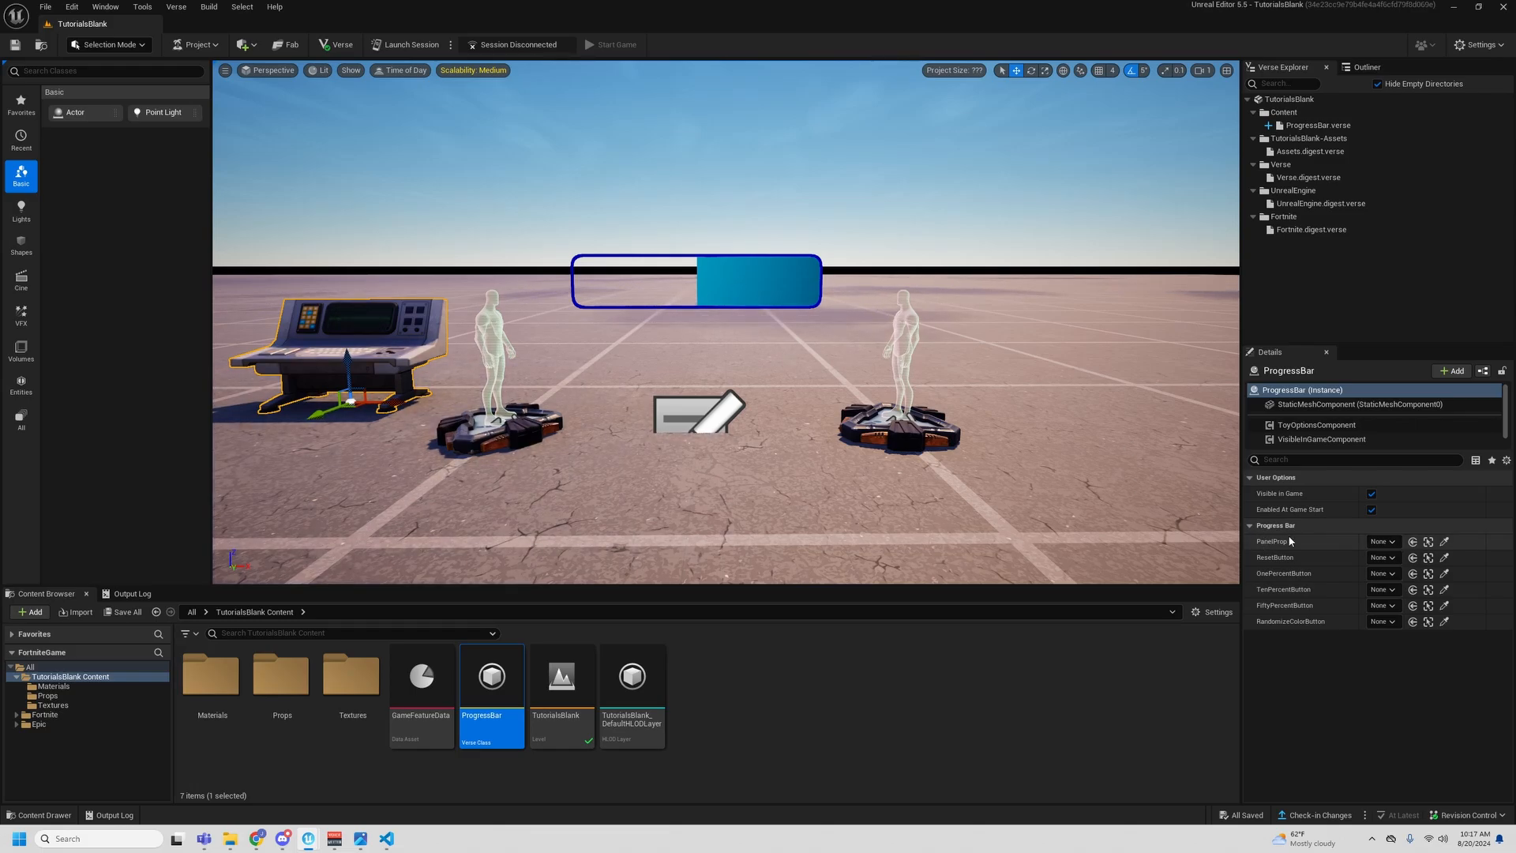
- Assign the Progress Bar prop to the PanelProp property of the ProgressBar device
click(1379, 542)
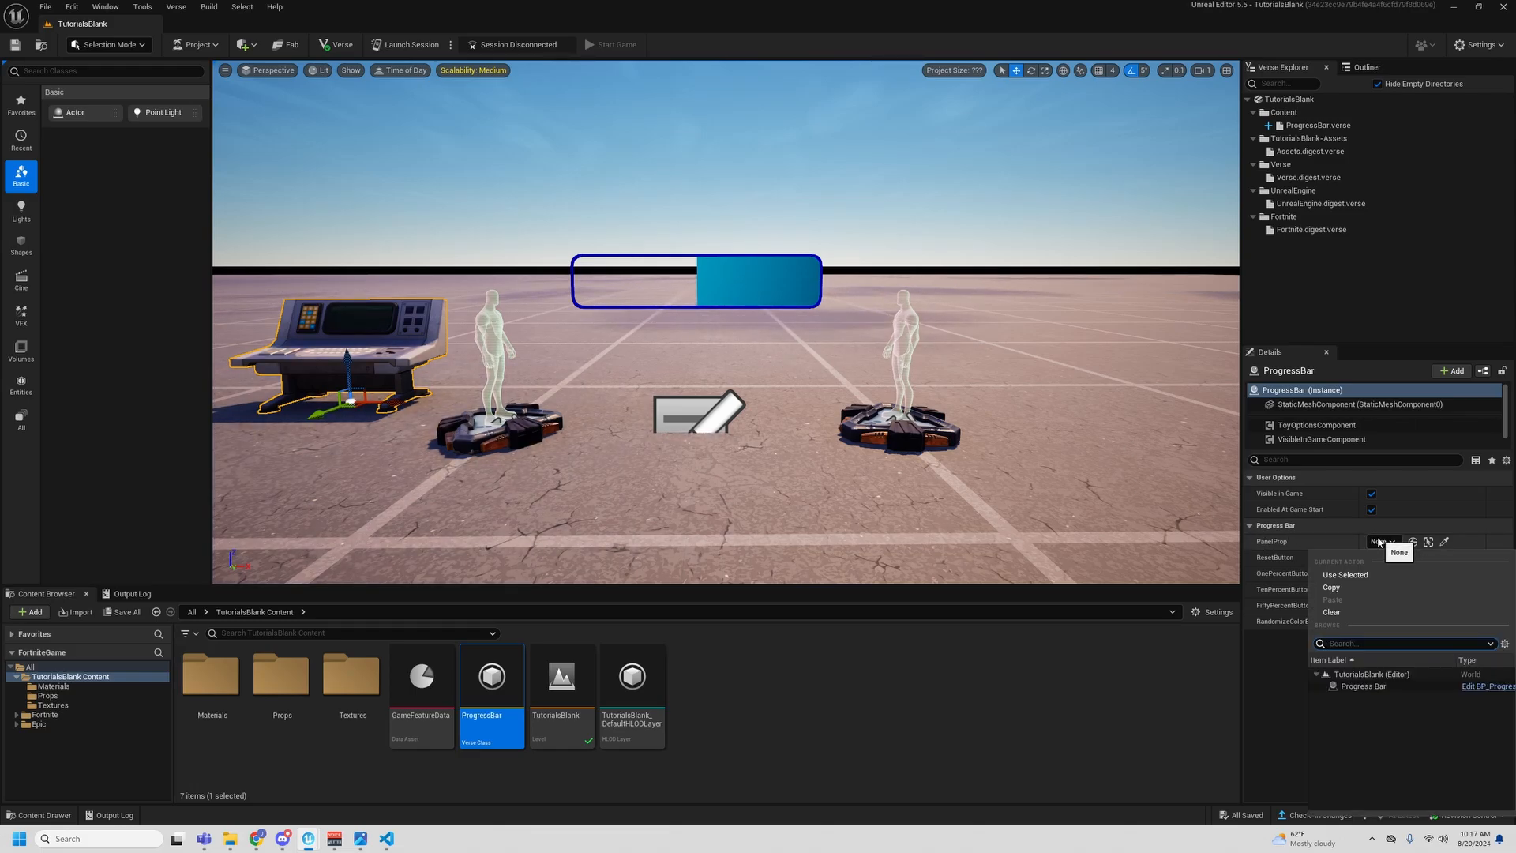
click(1377, 686)
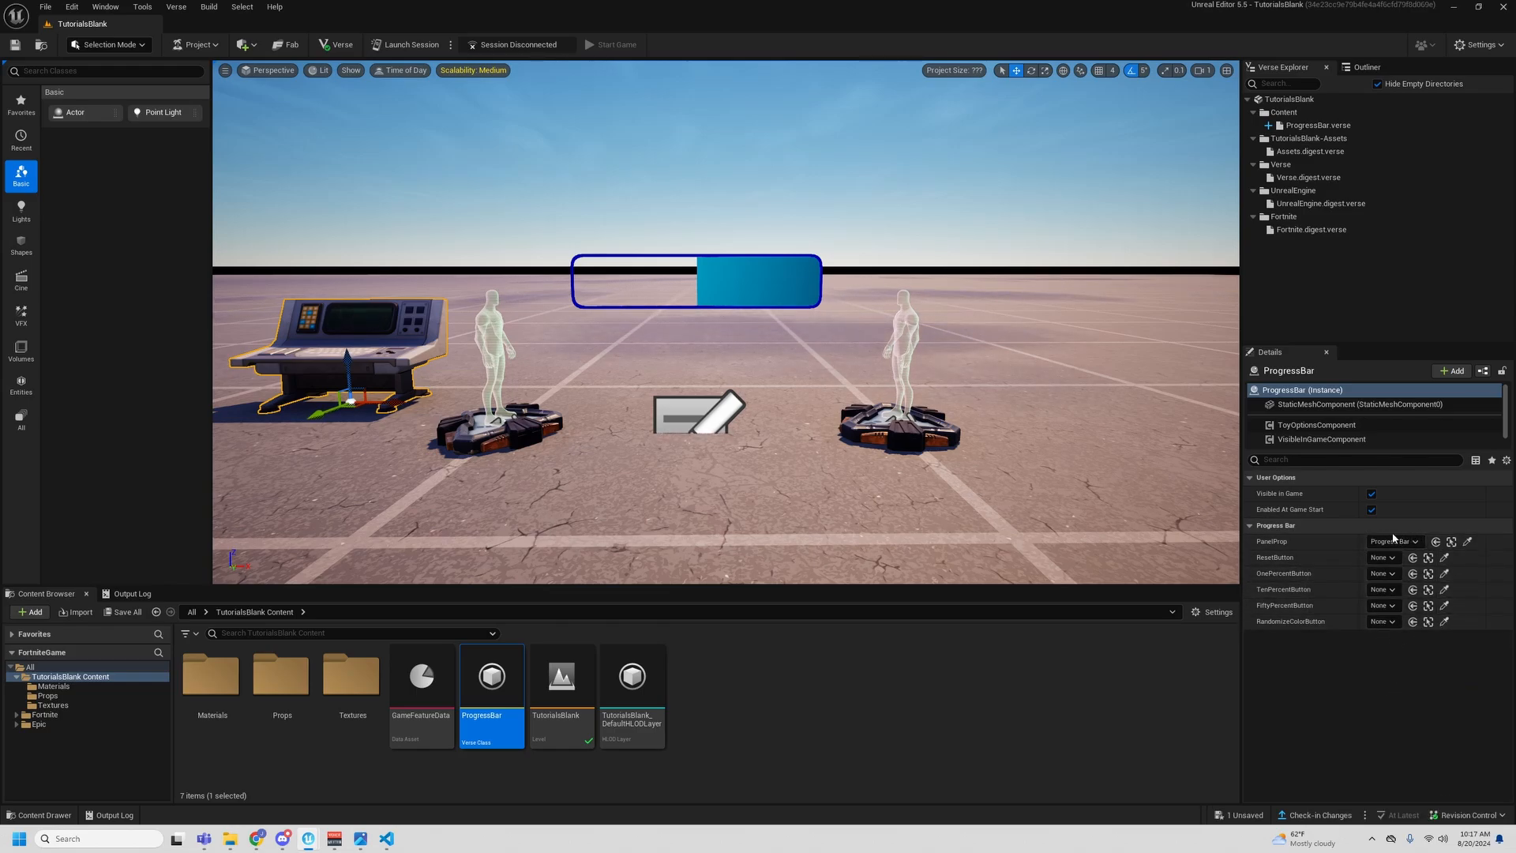
- Search all content for "button" and place a Button device just below the right end of the progress bar
click(32, 667)
text(button)
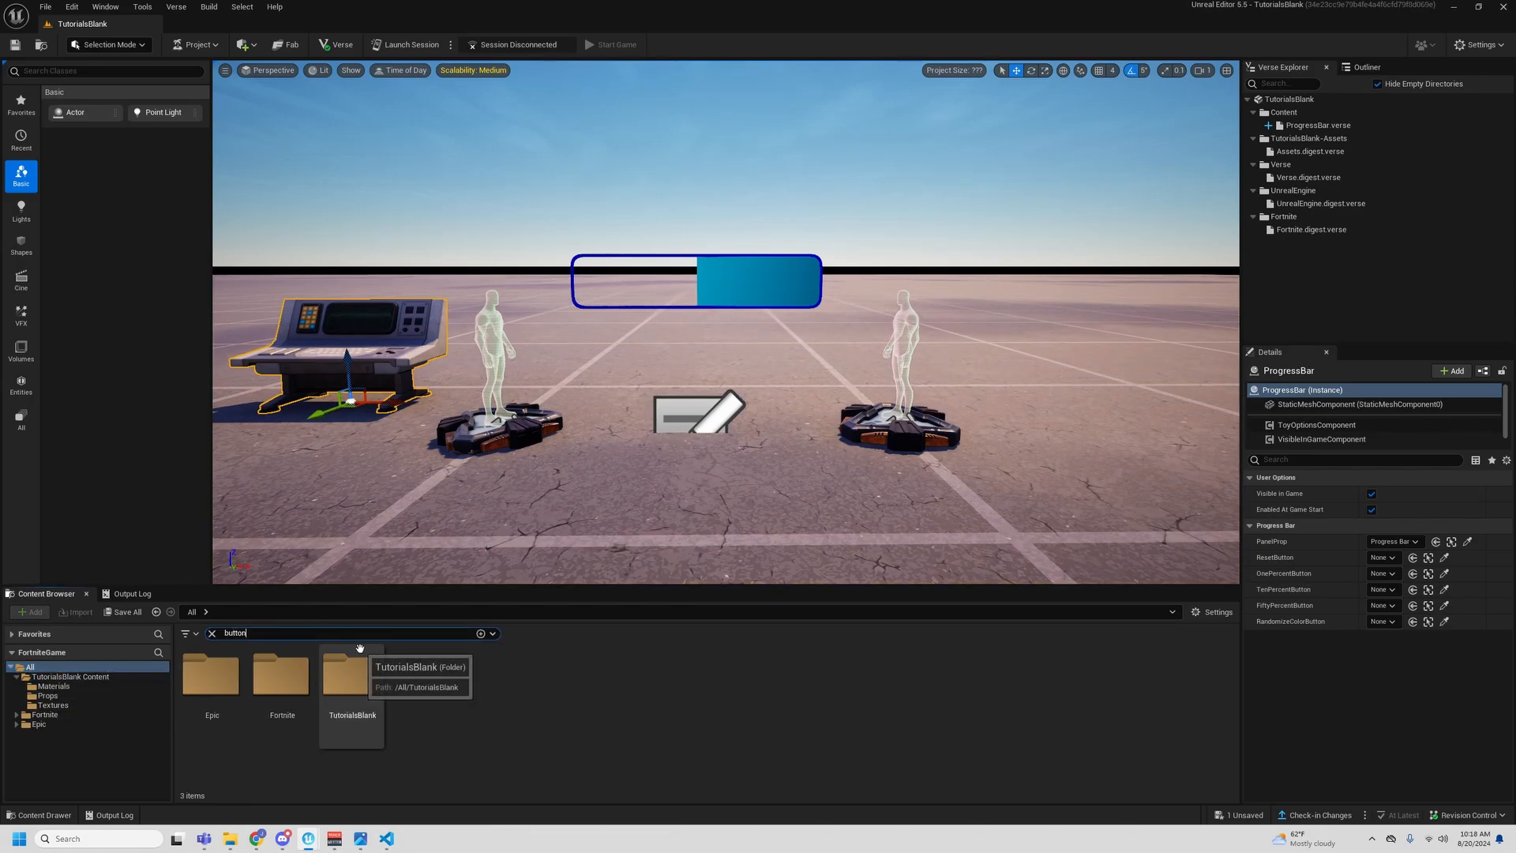
drag(209, 679, 804, 298)
key(f)
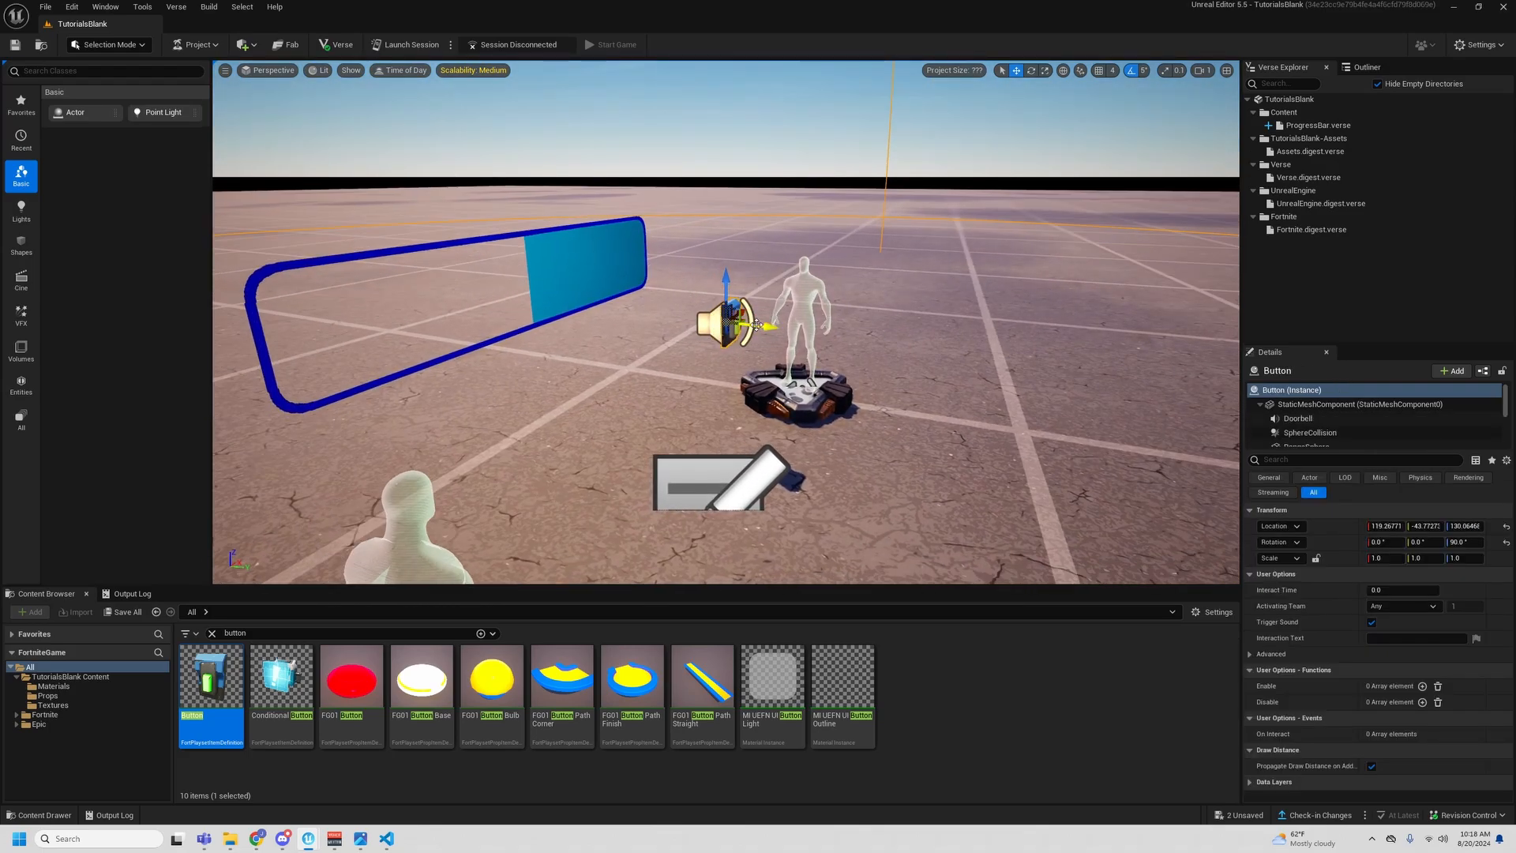
drag(756, 325, 704, 325)
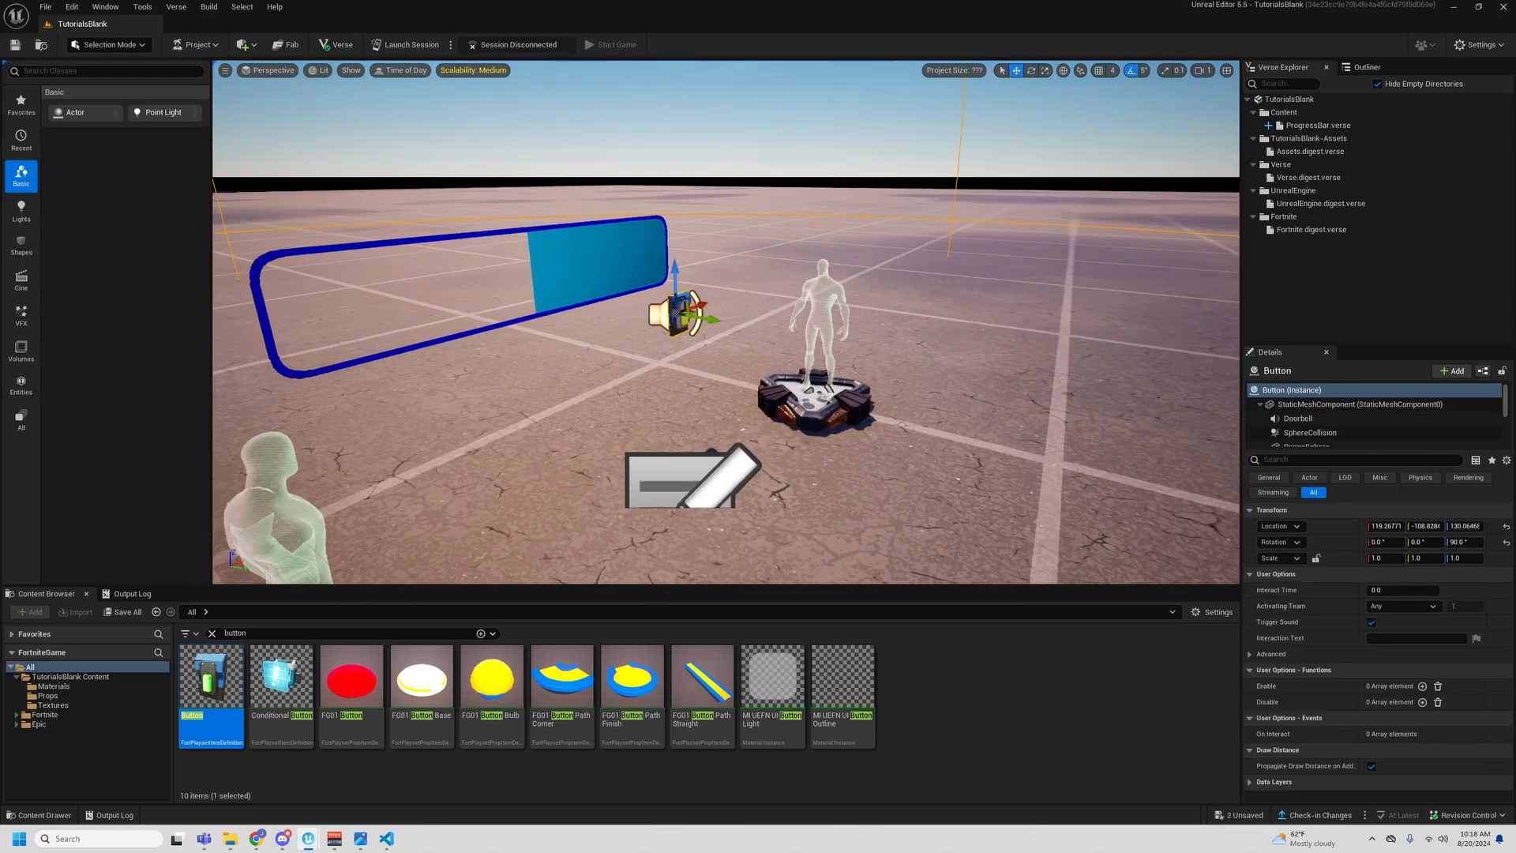
key(f)
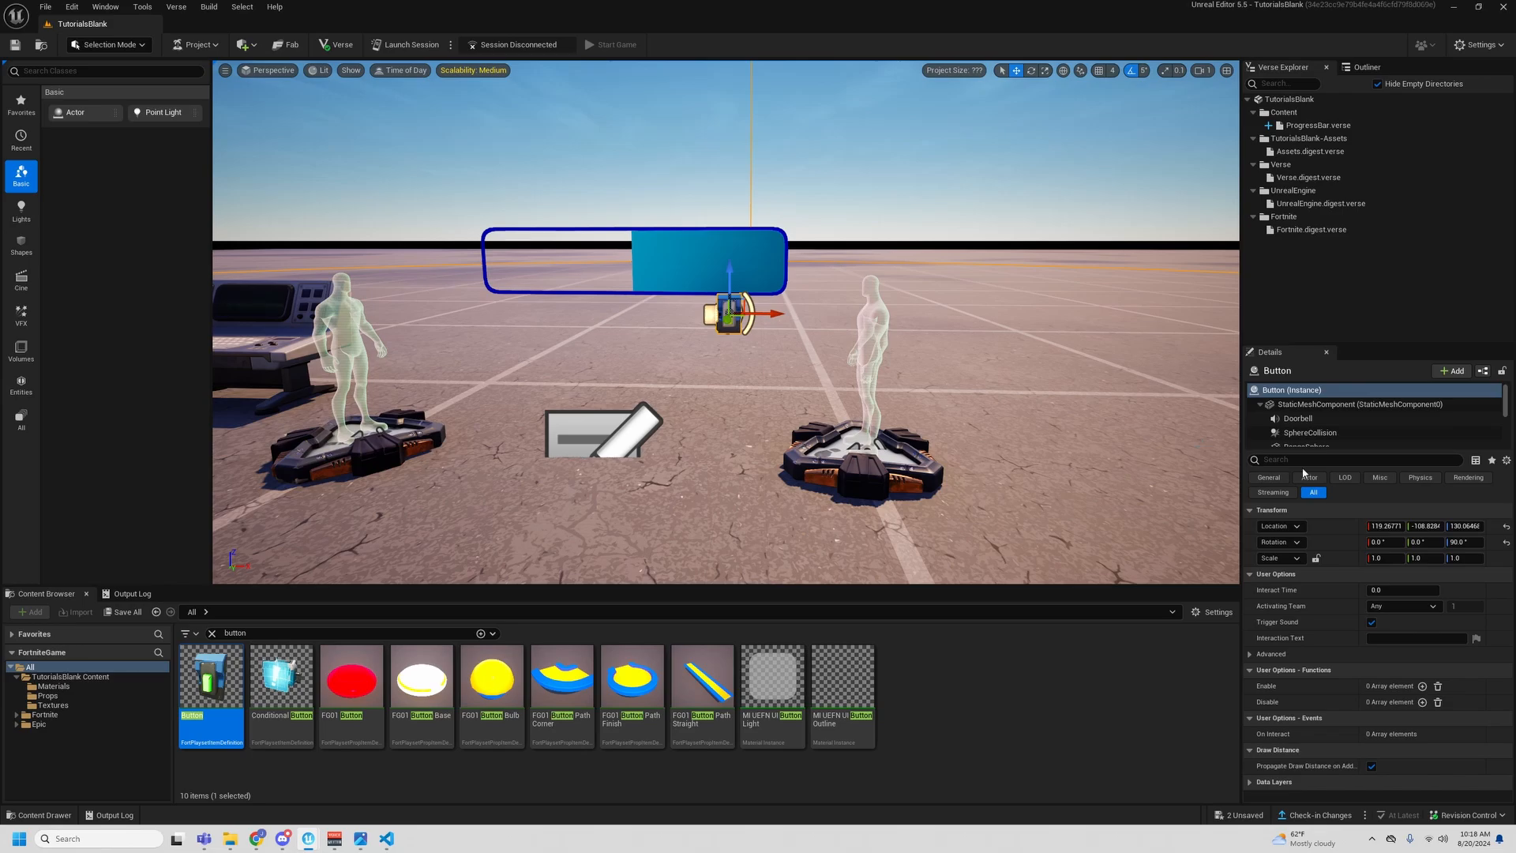
- Rename the placed Button device ResetButton and set its Interaction Text to Reset
click(1366, 68)
right_click(1336, 132)
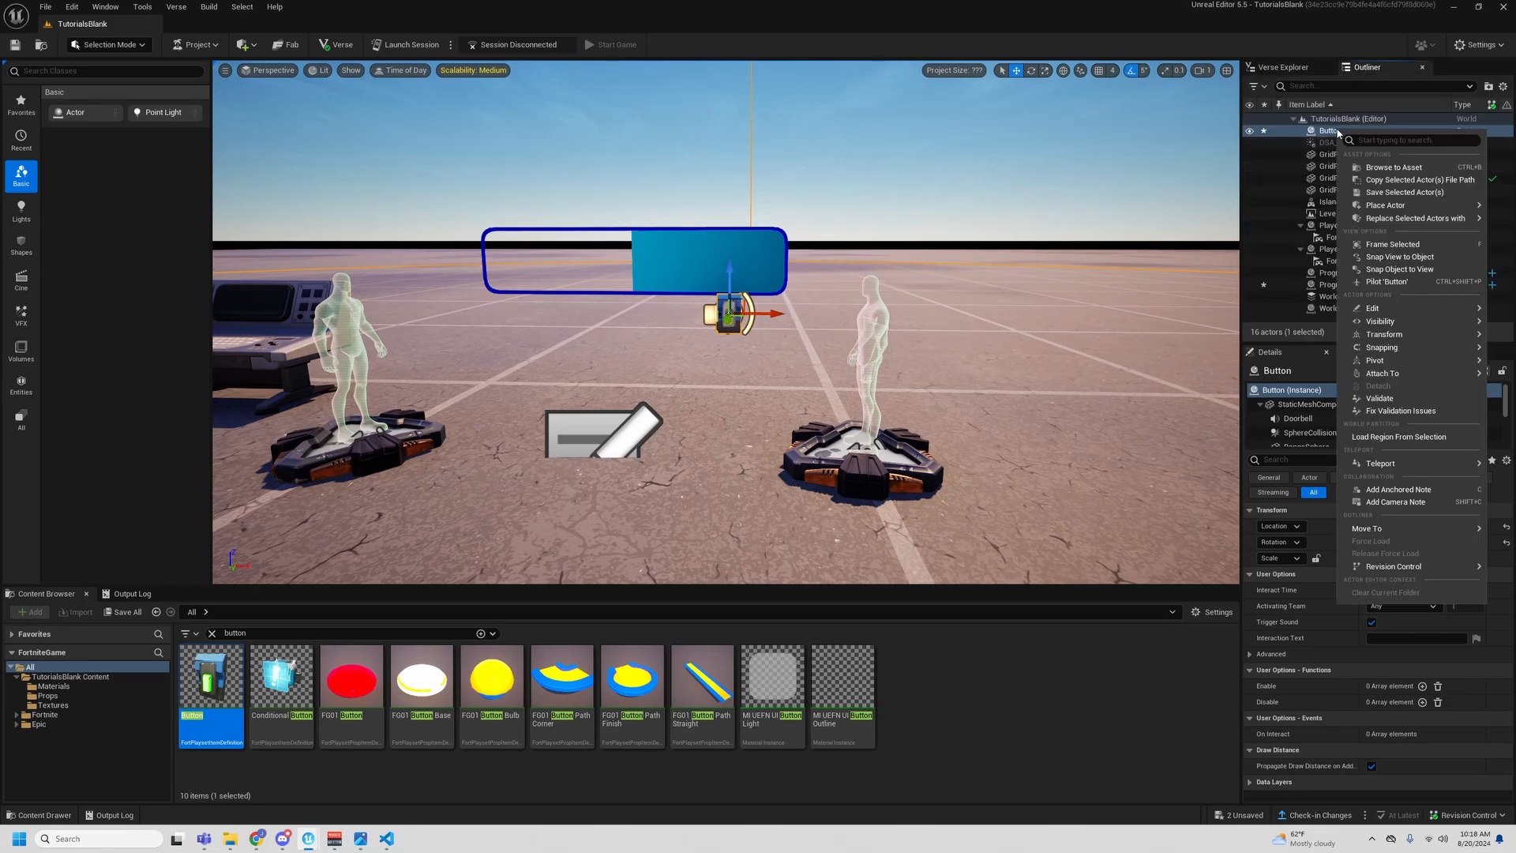
key(Escape)
key(F2)
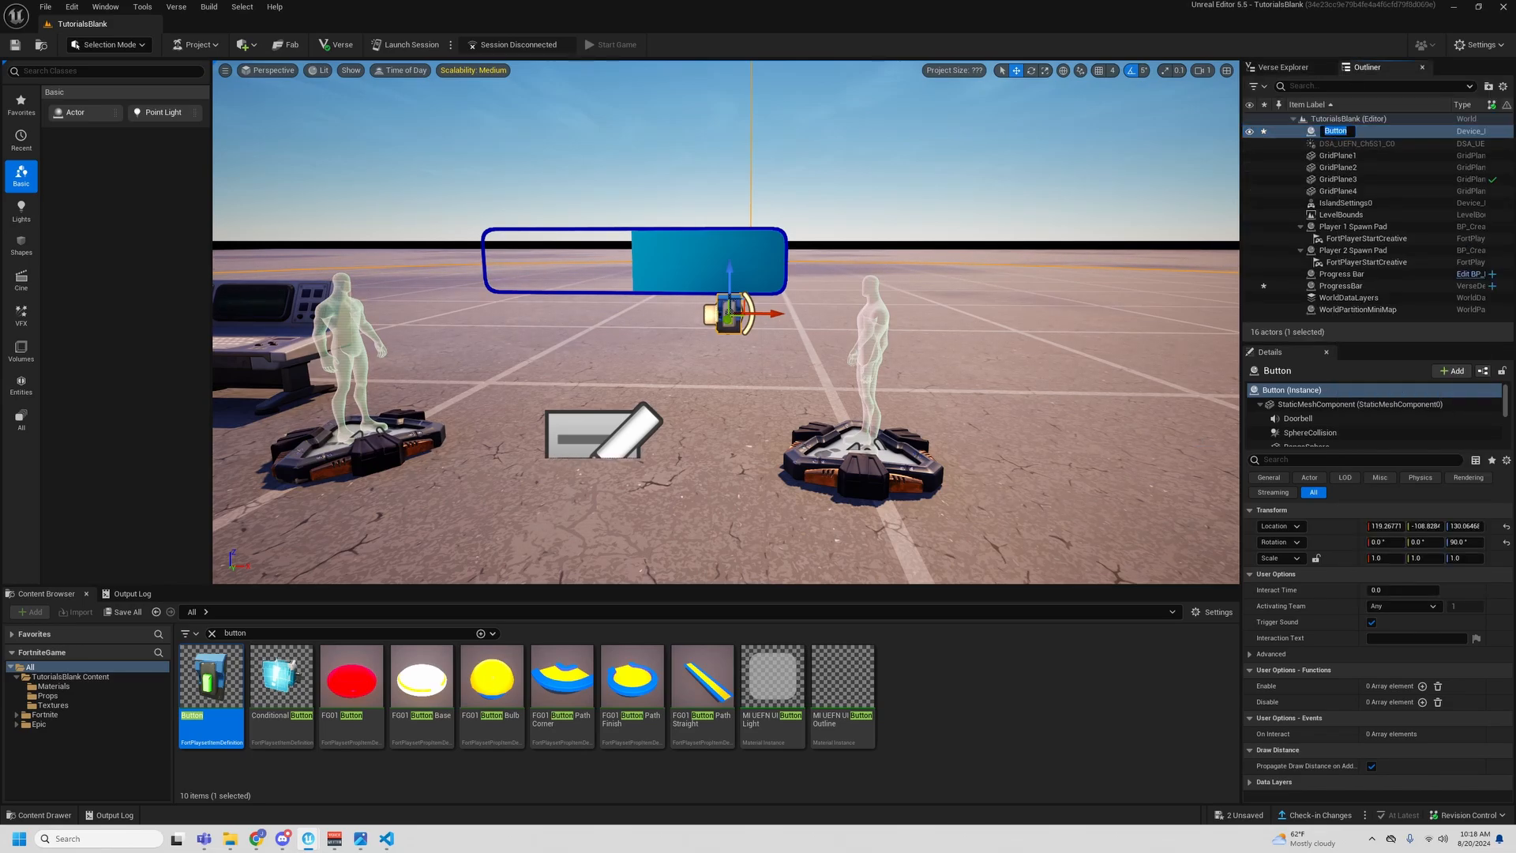
text(Reset)
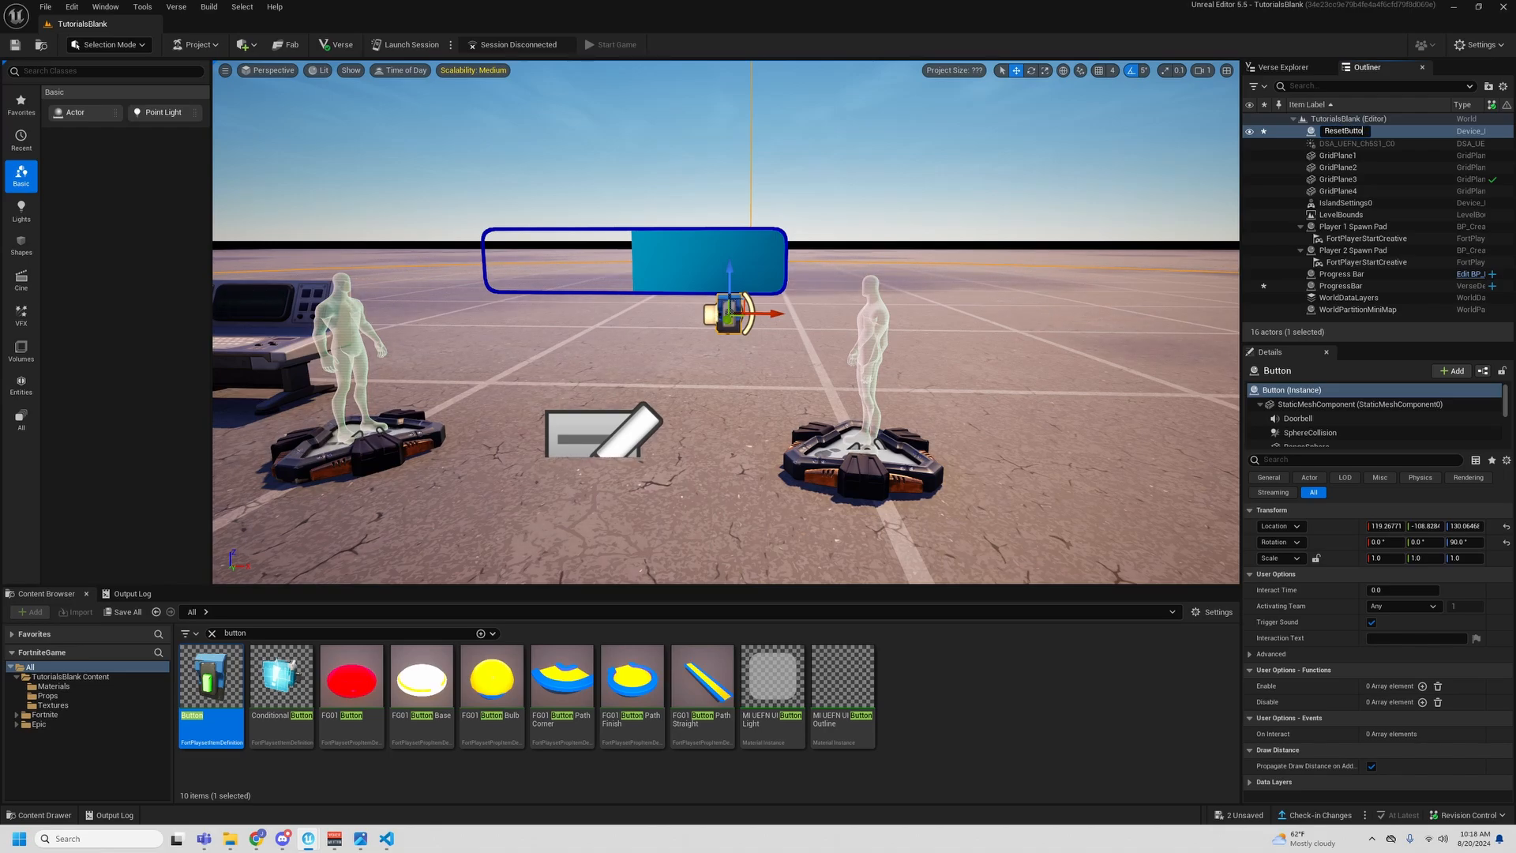
key(Return)
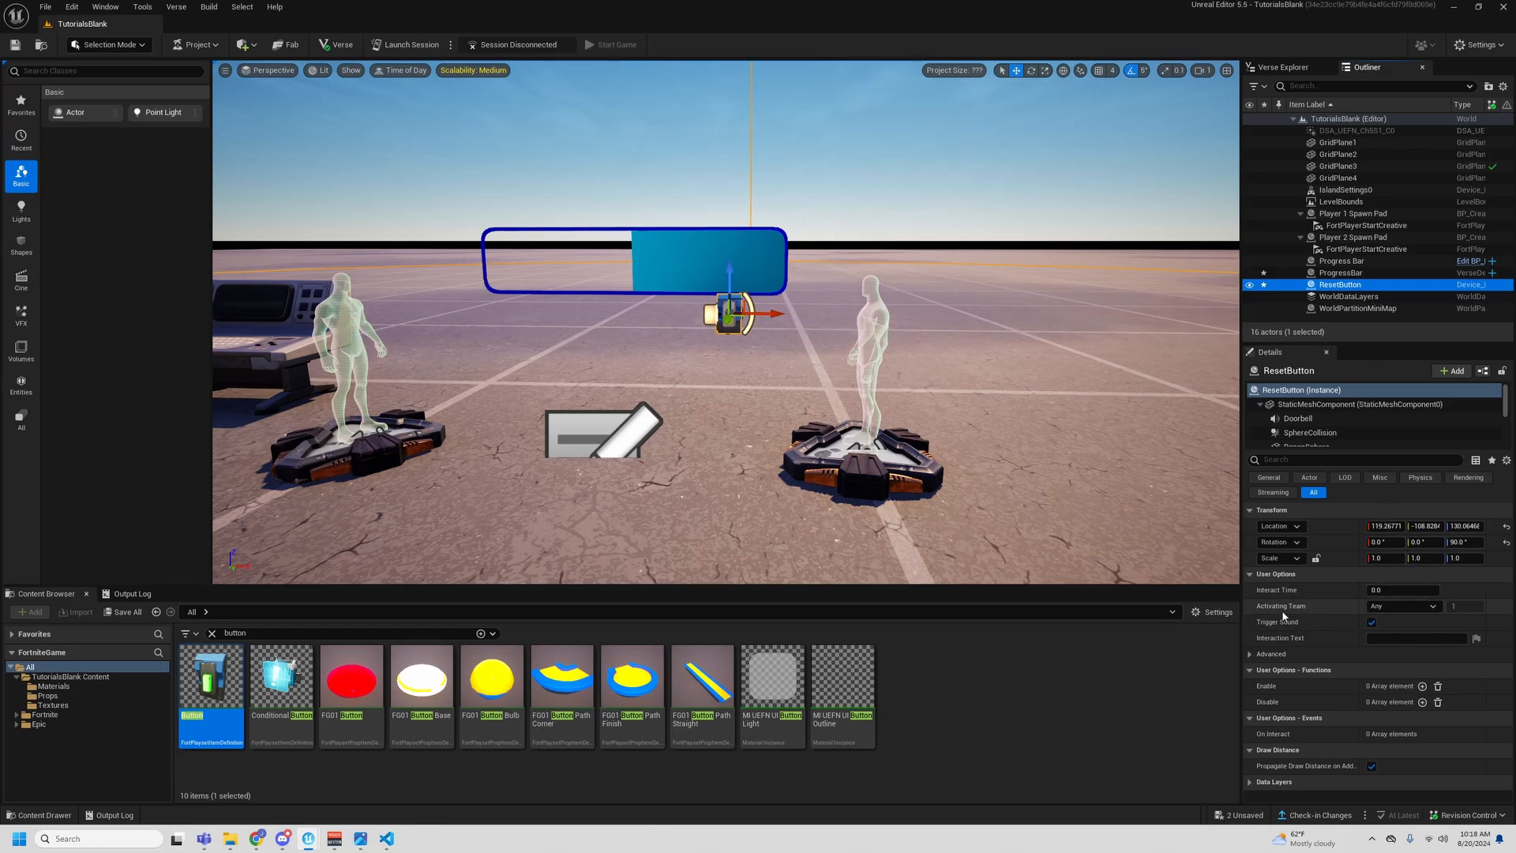
click(1417, 638)
text(Reset)
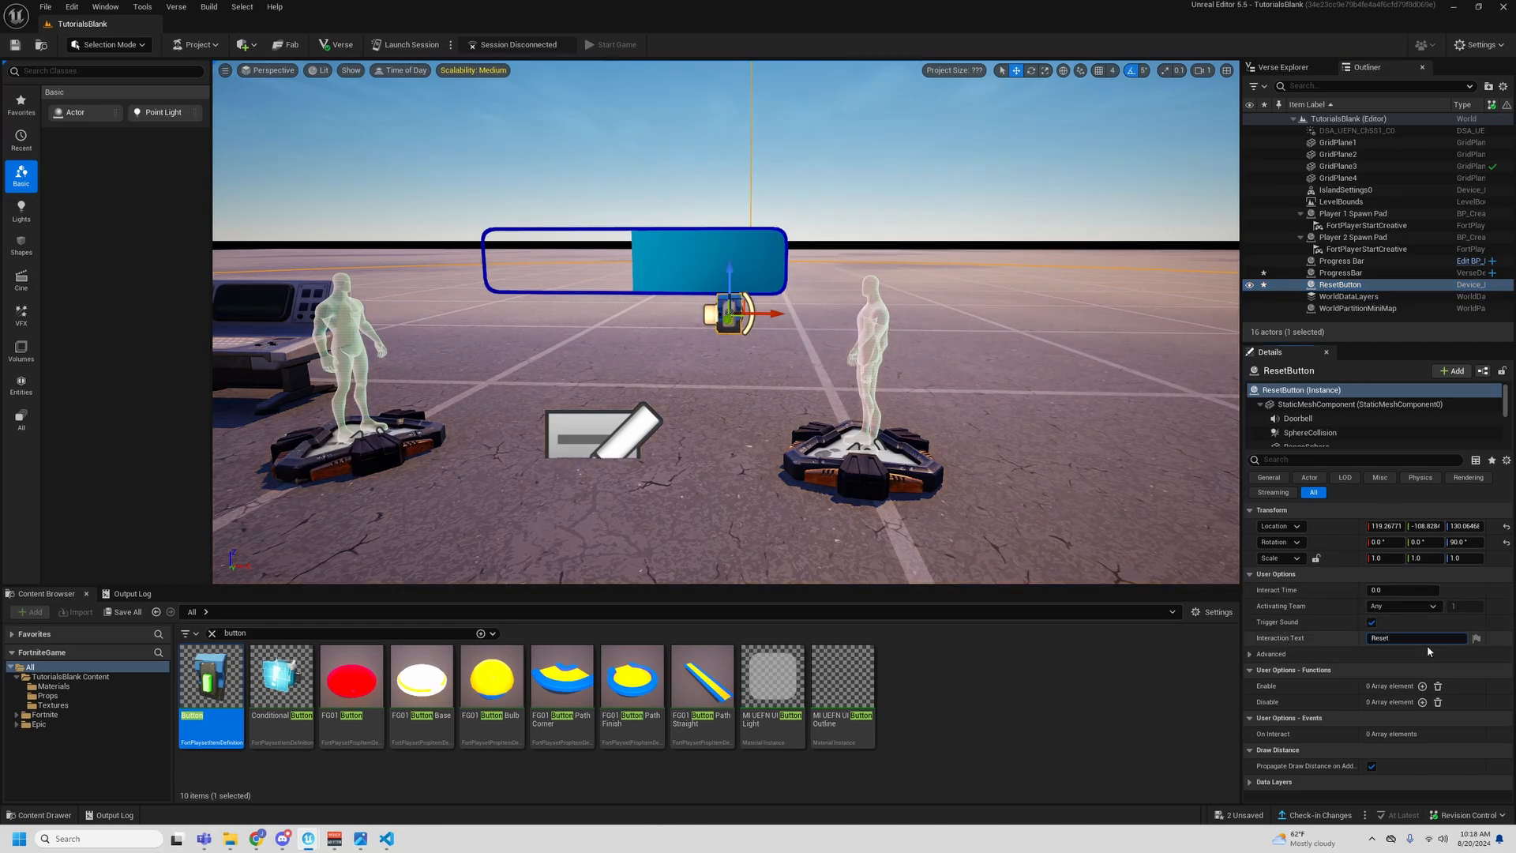
- Duplicate ResetButton beside the original, rename the copy 1PercentButton and set its Interaction Text to Add One Percent
alt+drag(769, 313, 722, 310)
click(1353, 297)
key(F2)
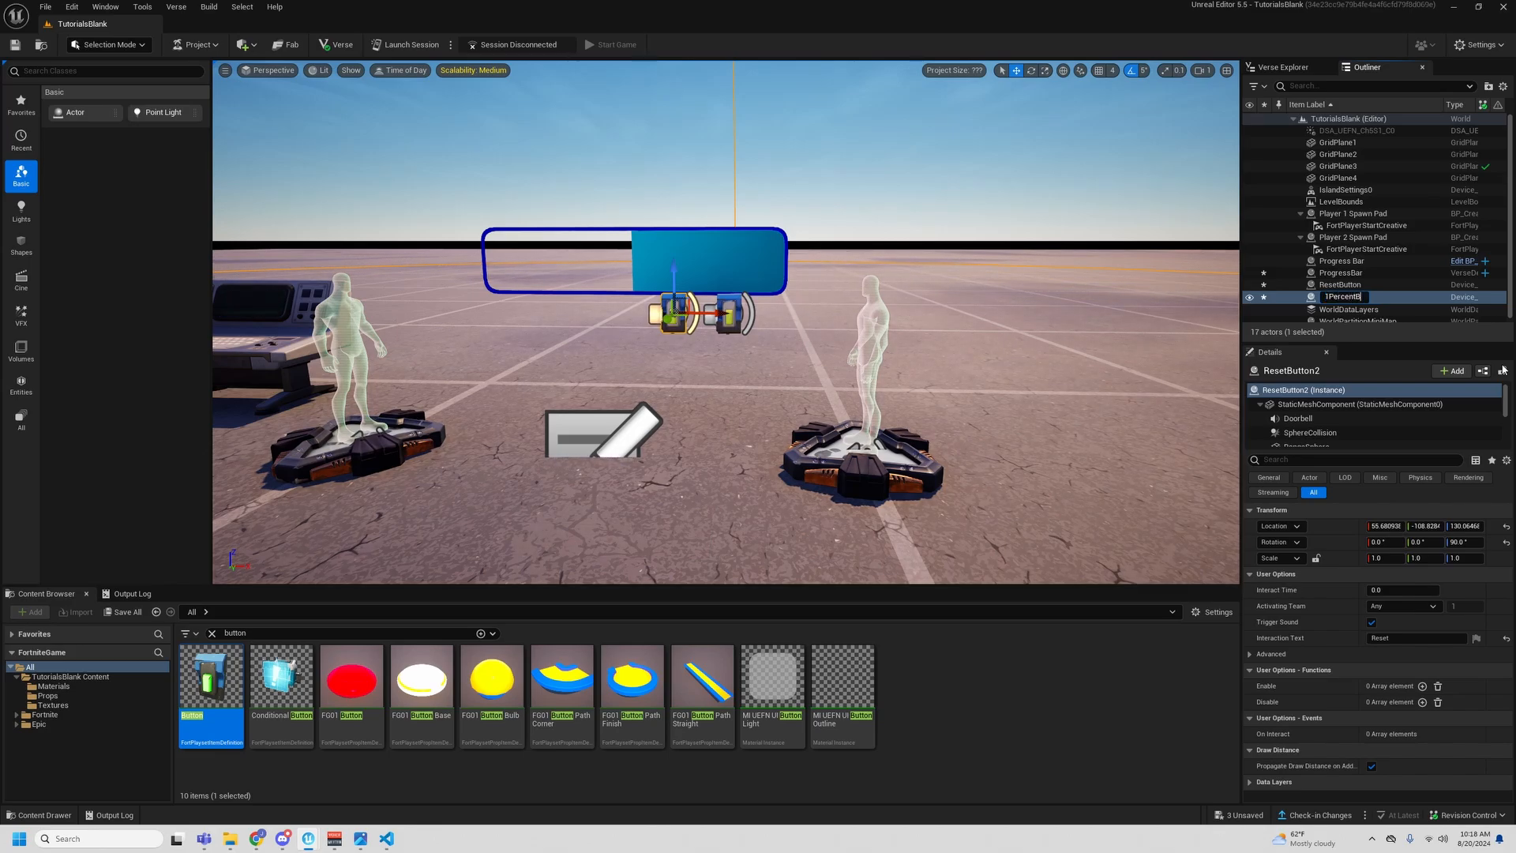
text(1PercentButton)
key(Return)
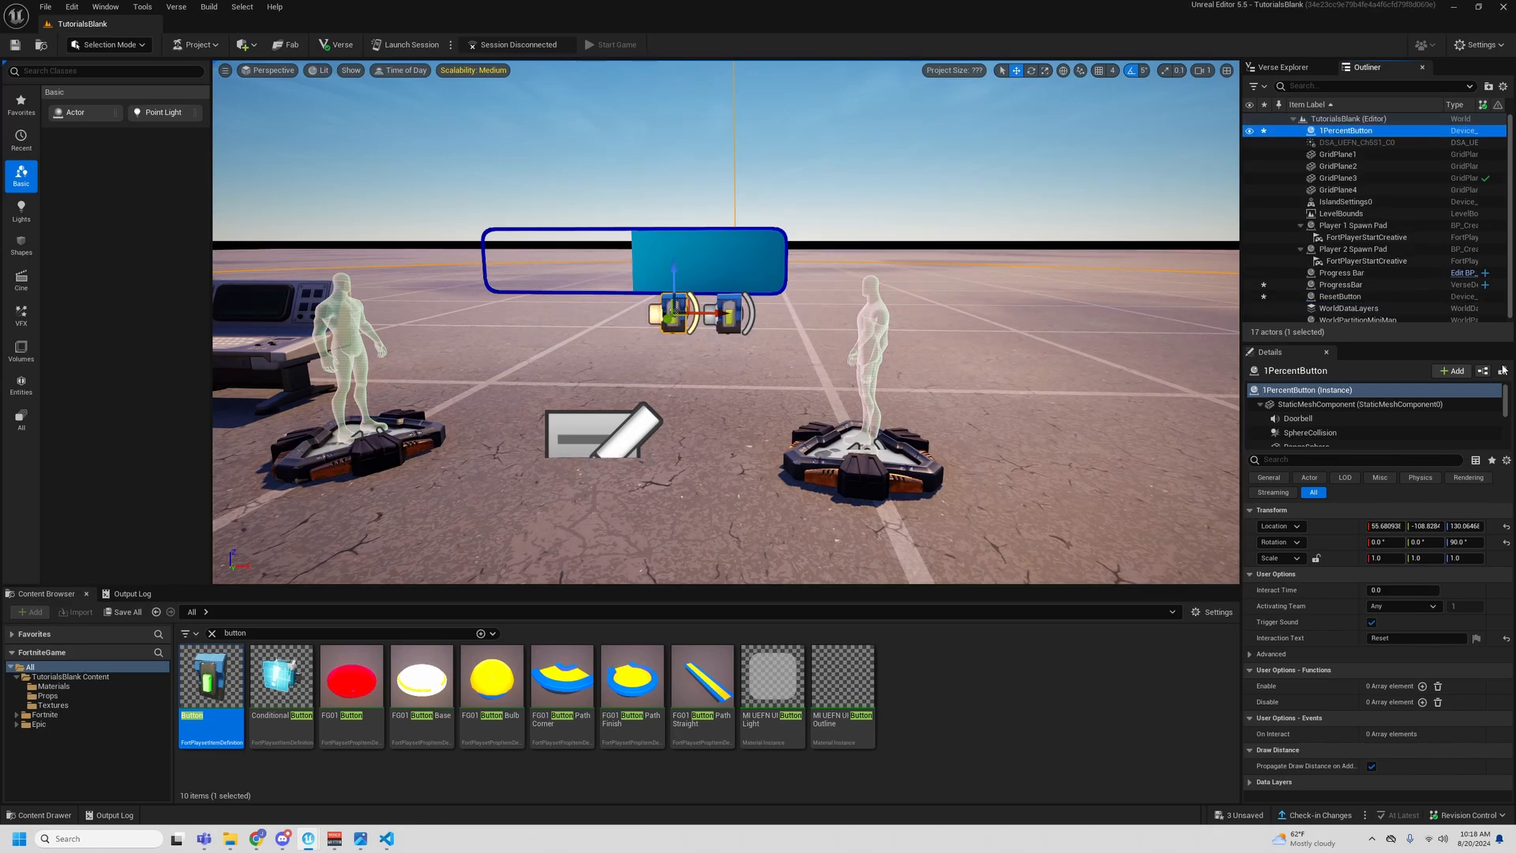
click(1397, 638)
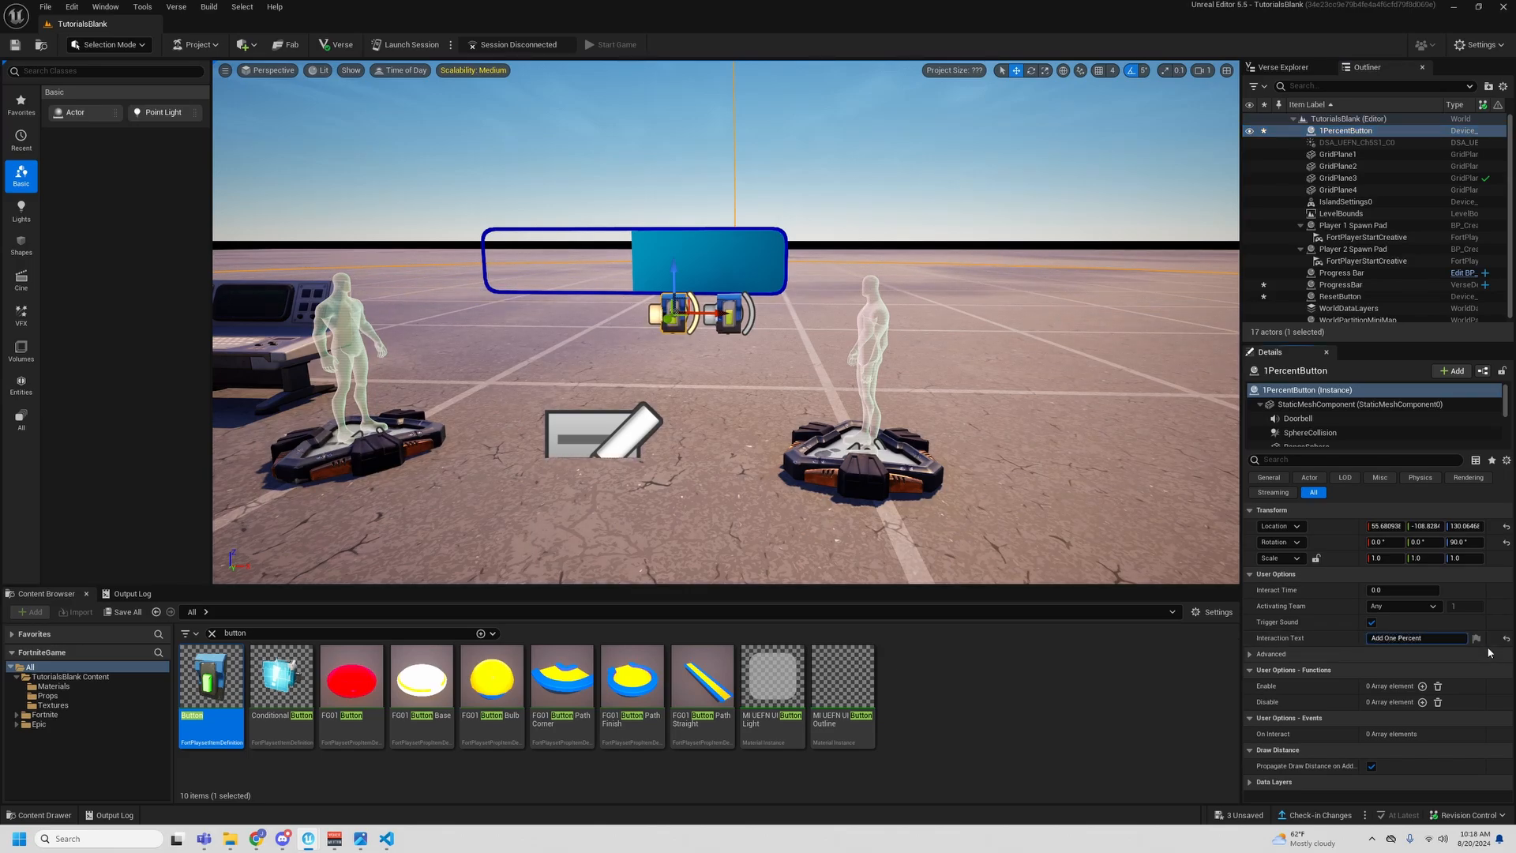
- Duplicate 1PercentButton alongside it, rename the copy 10PercentButton and set its Interaction Text to Add Ten Percent
alt+drag(703, 313, 675, 314)
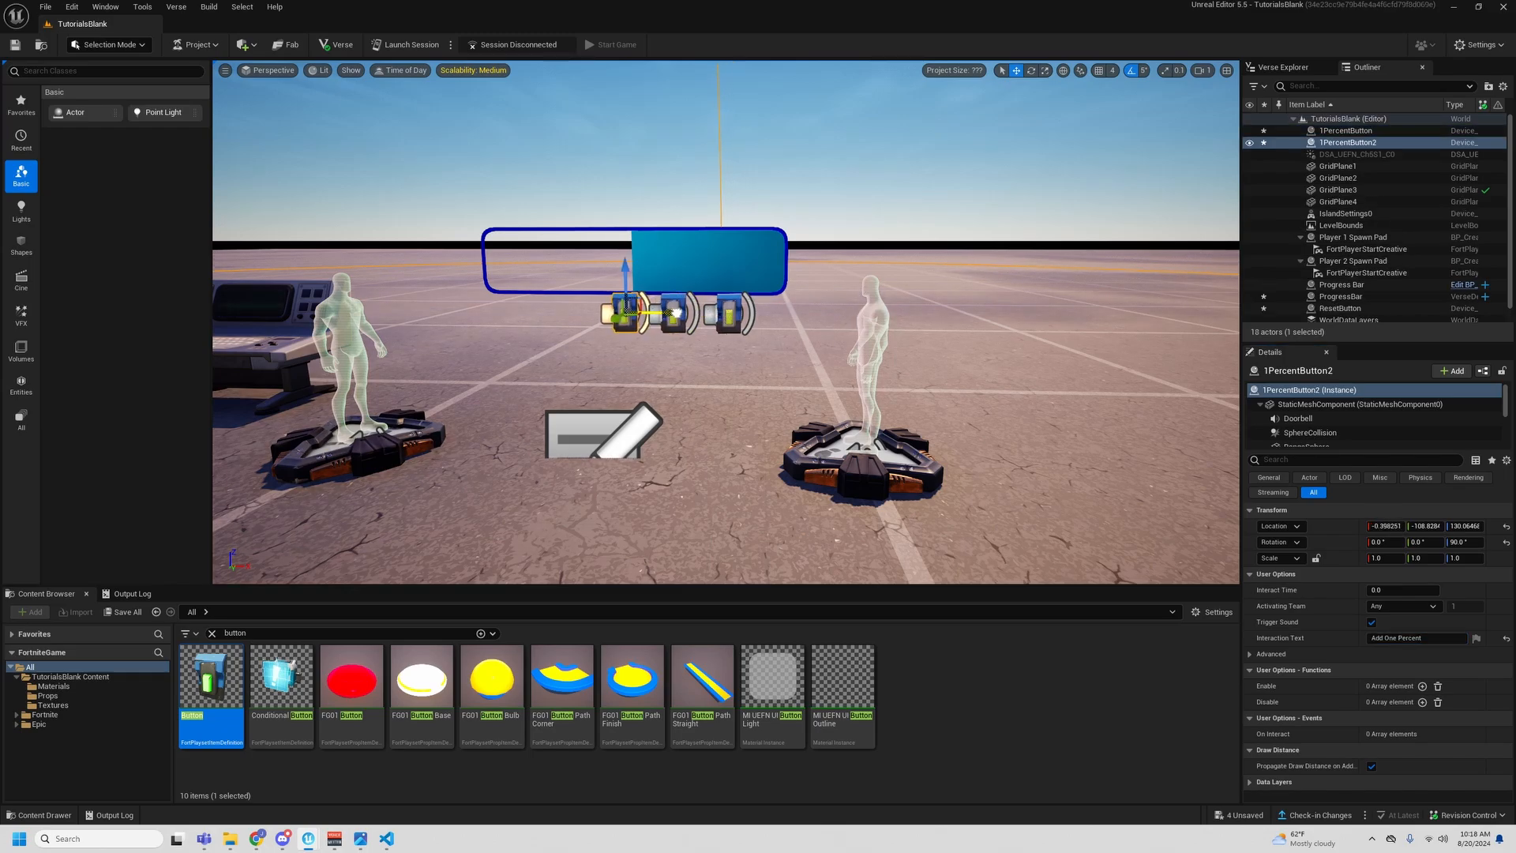
click(1323, 143)
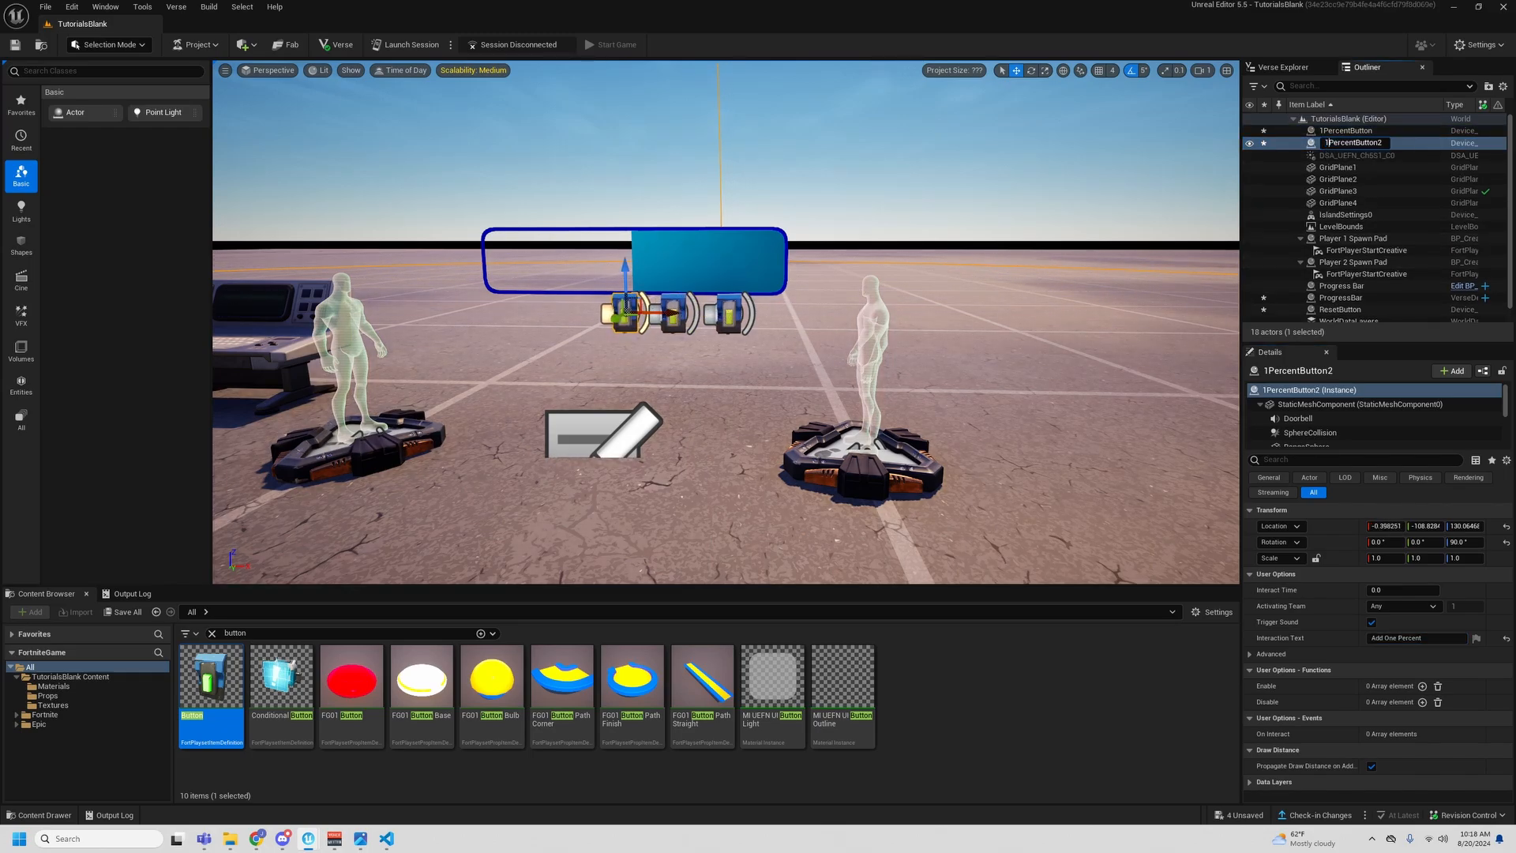
text(0)
key(BackSpace)
key(Return)
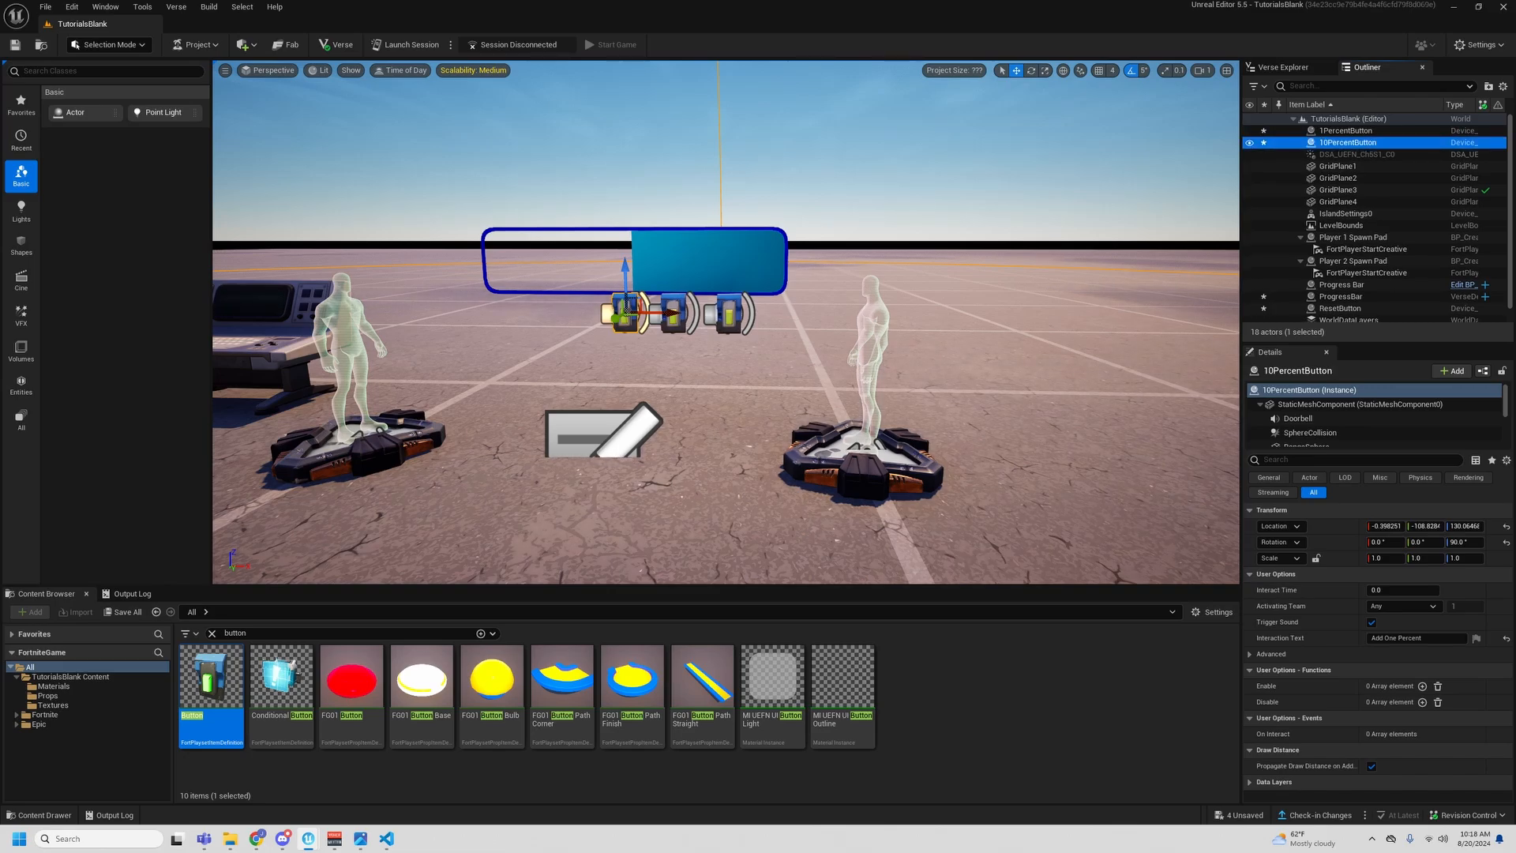
click(1391, 638)
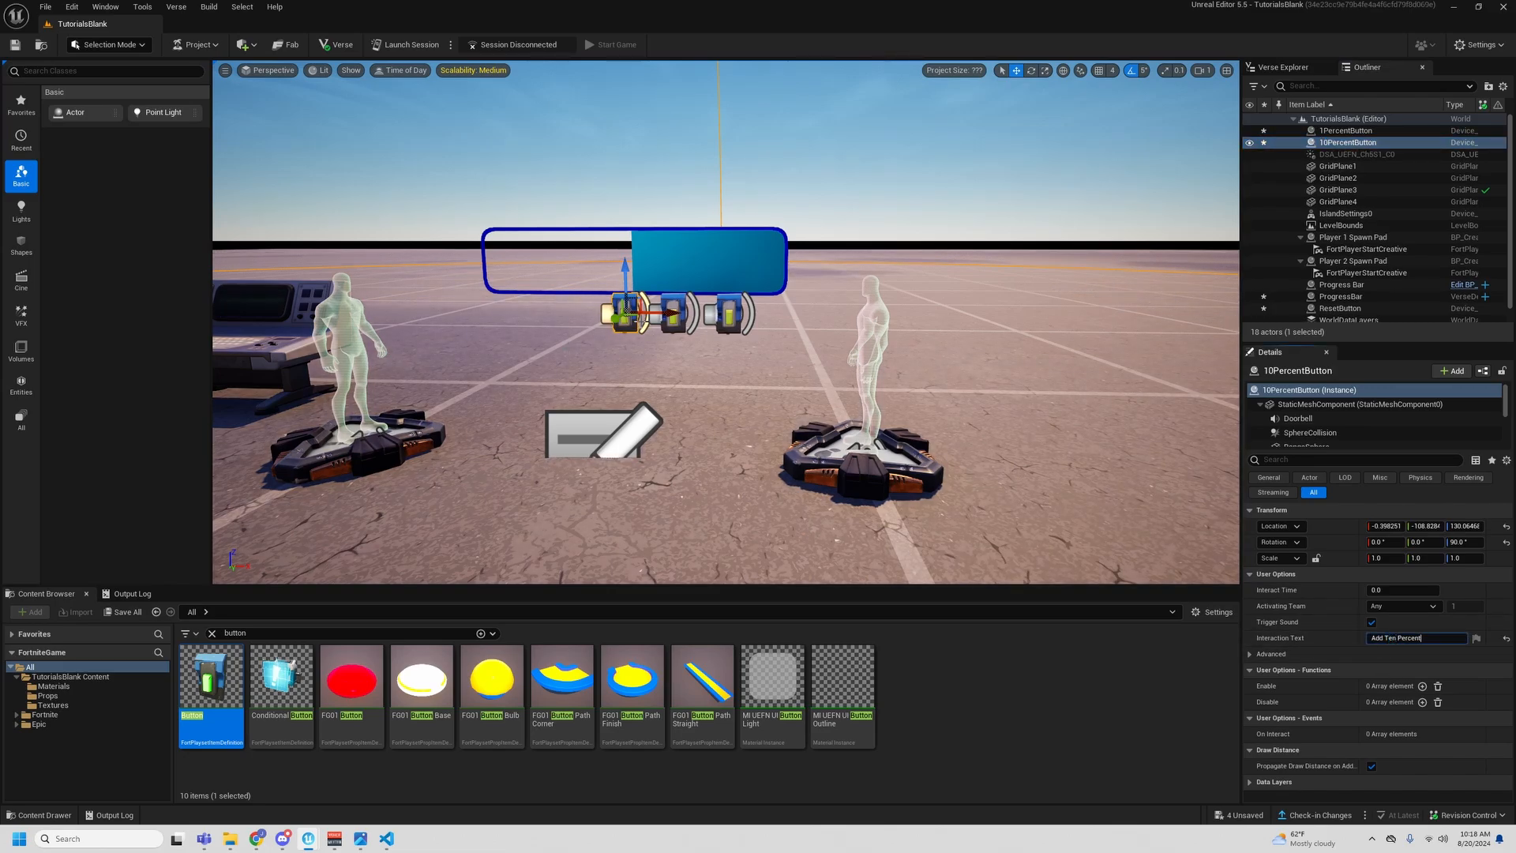
- Duplicate 10PercentButton alongside it, rename the copy 50PercentButton and set its Interaction Text to Add Fifty Percent
alt+drag(670, 309, 620, 311)
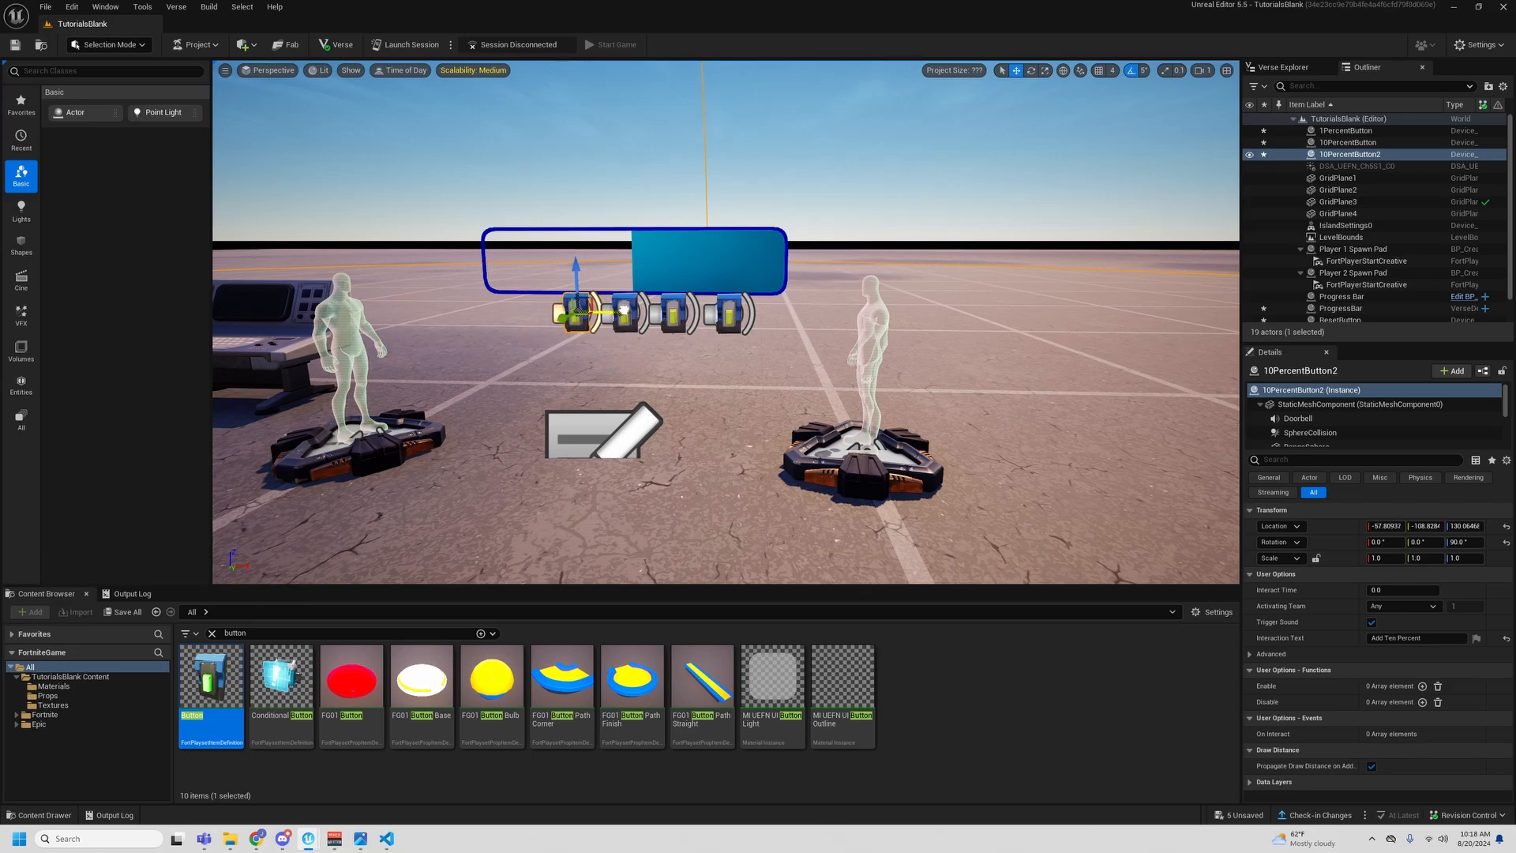
click(1328, 155)
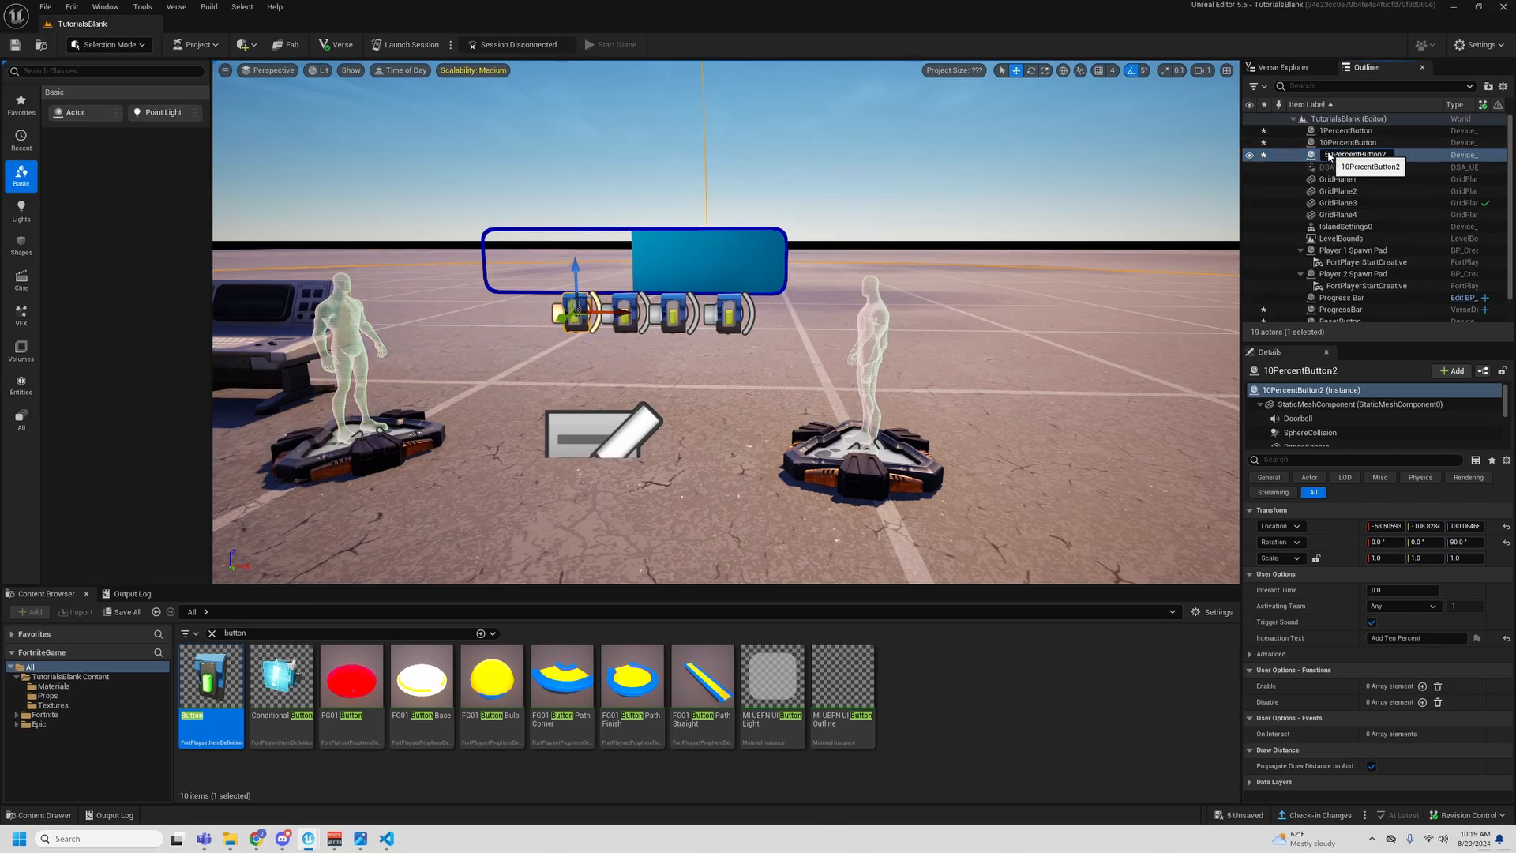
drag(1382, 155, 1393, 156)
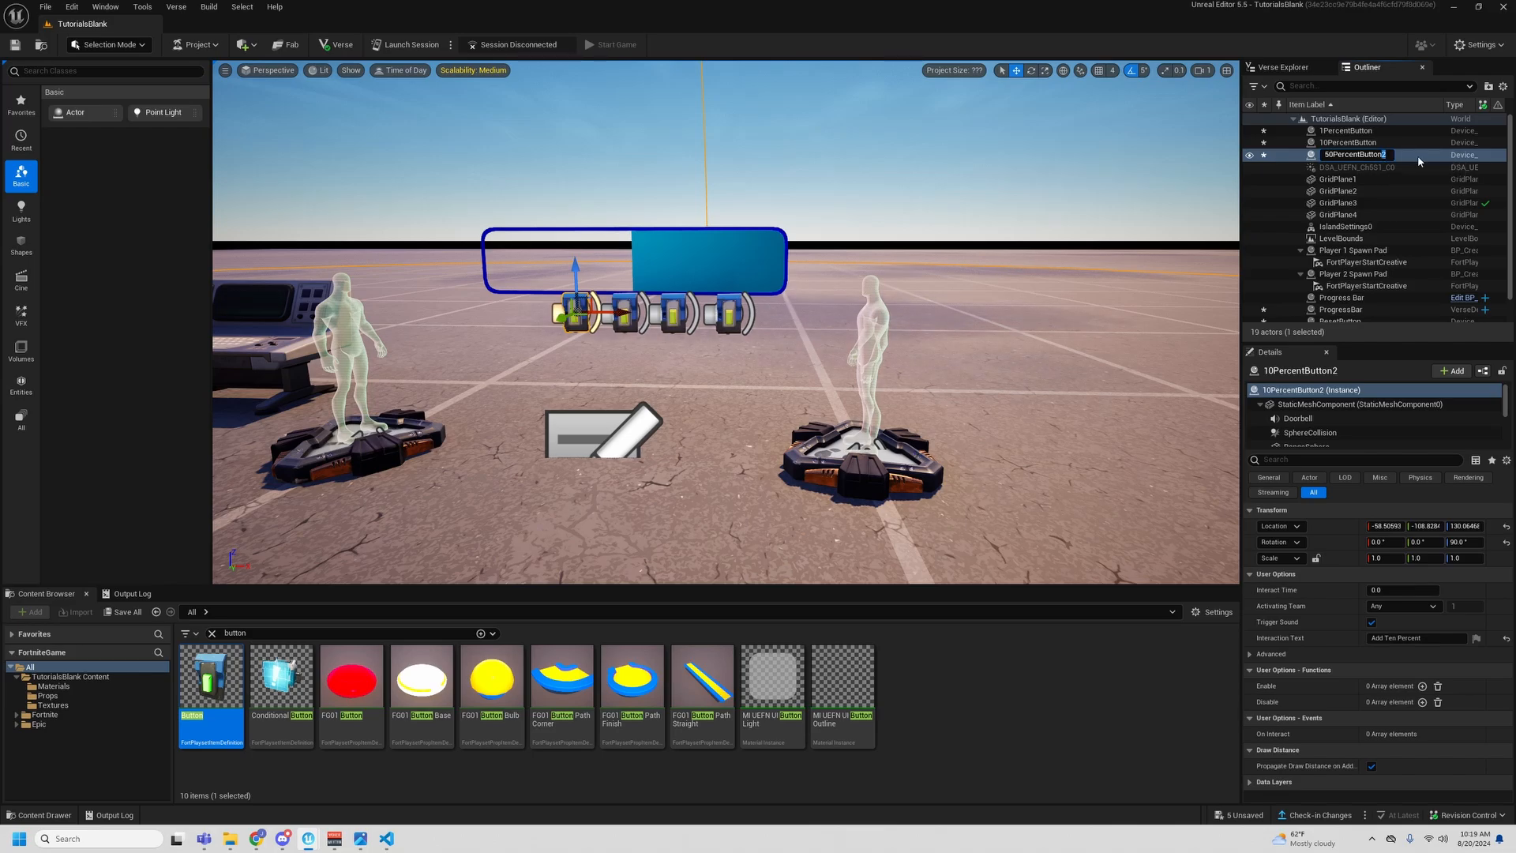
key(BackSpace)
key(Return)
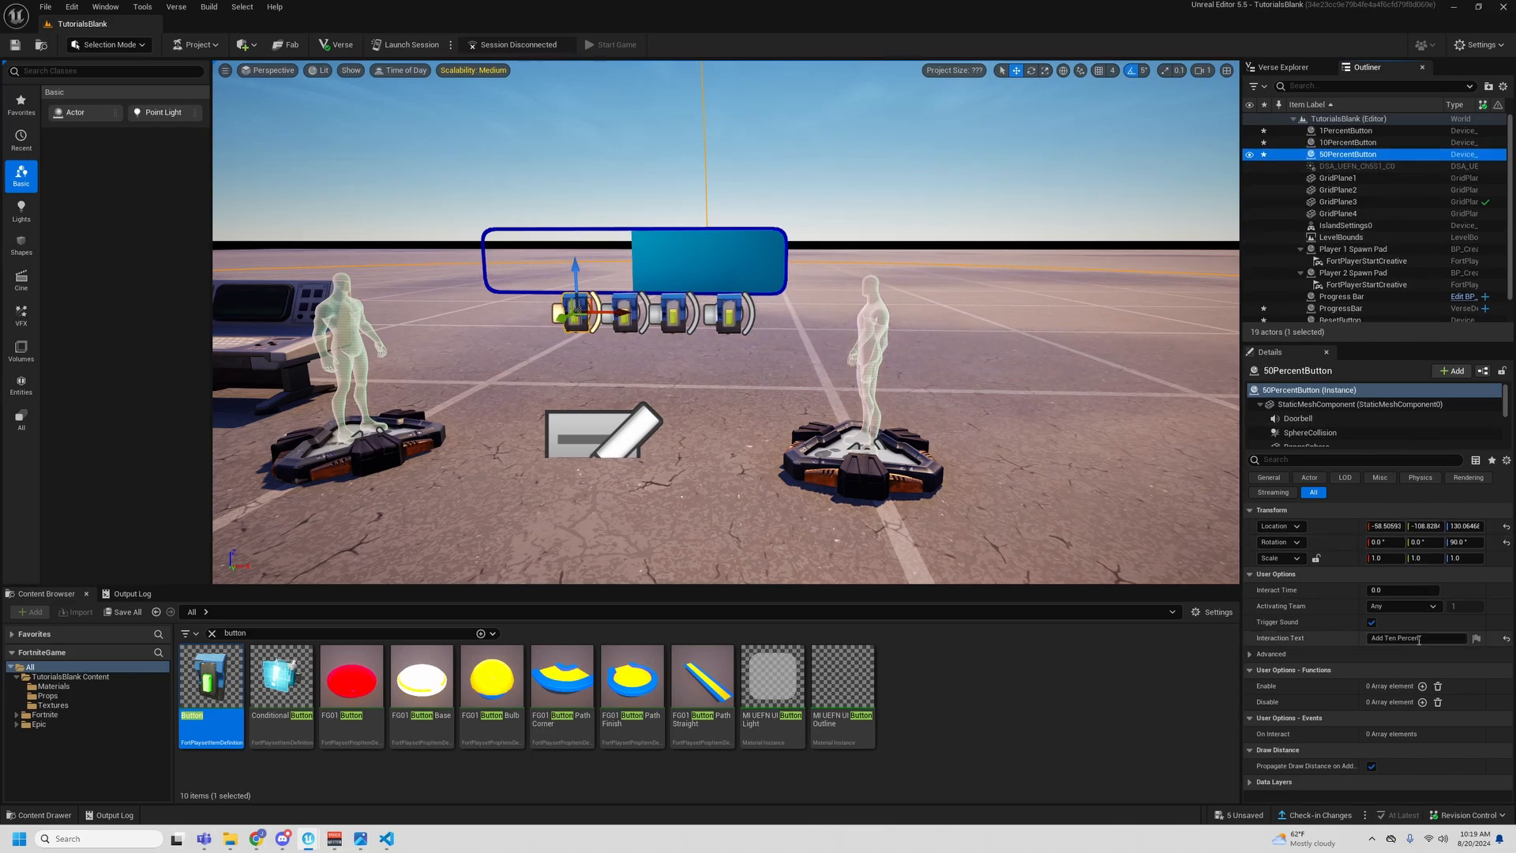
double_click(1392, 638)
text(Fif)
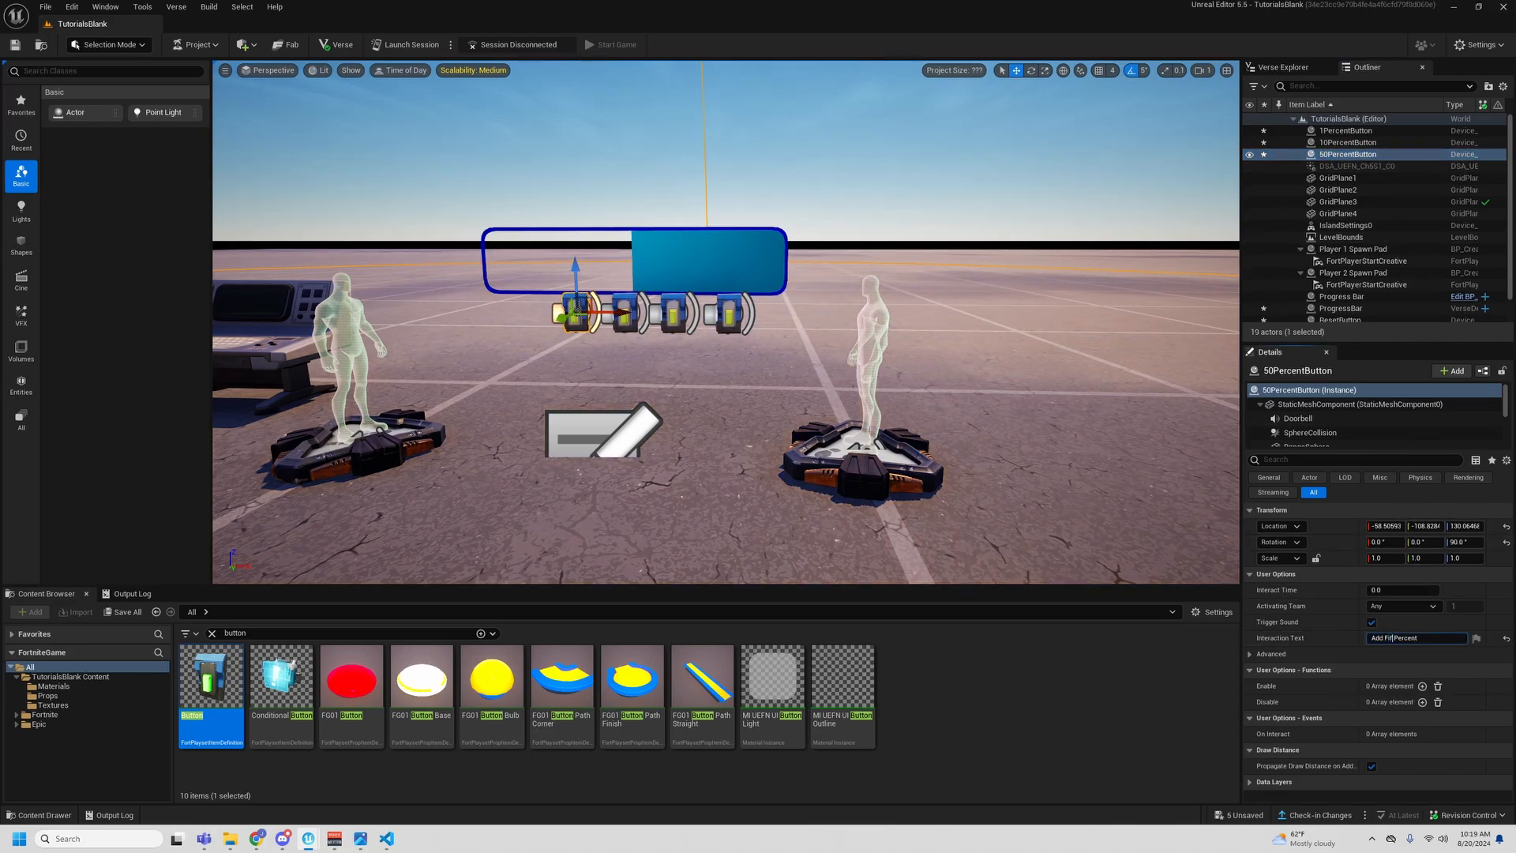
- Select the ProgressBar device in the level and assign the ResetButton actor to its ResetButton property
click(688, 385)
right_drag(688, 385, 711, 385)
key(a)
click(259, 346)
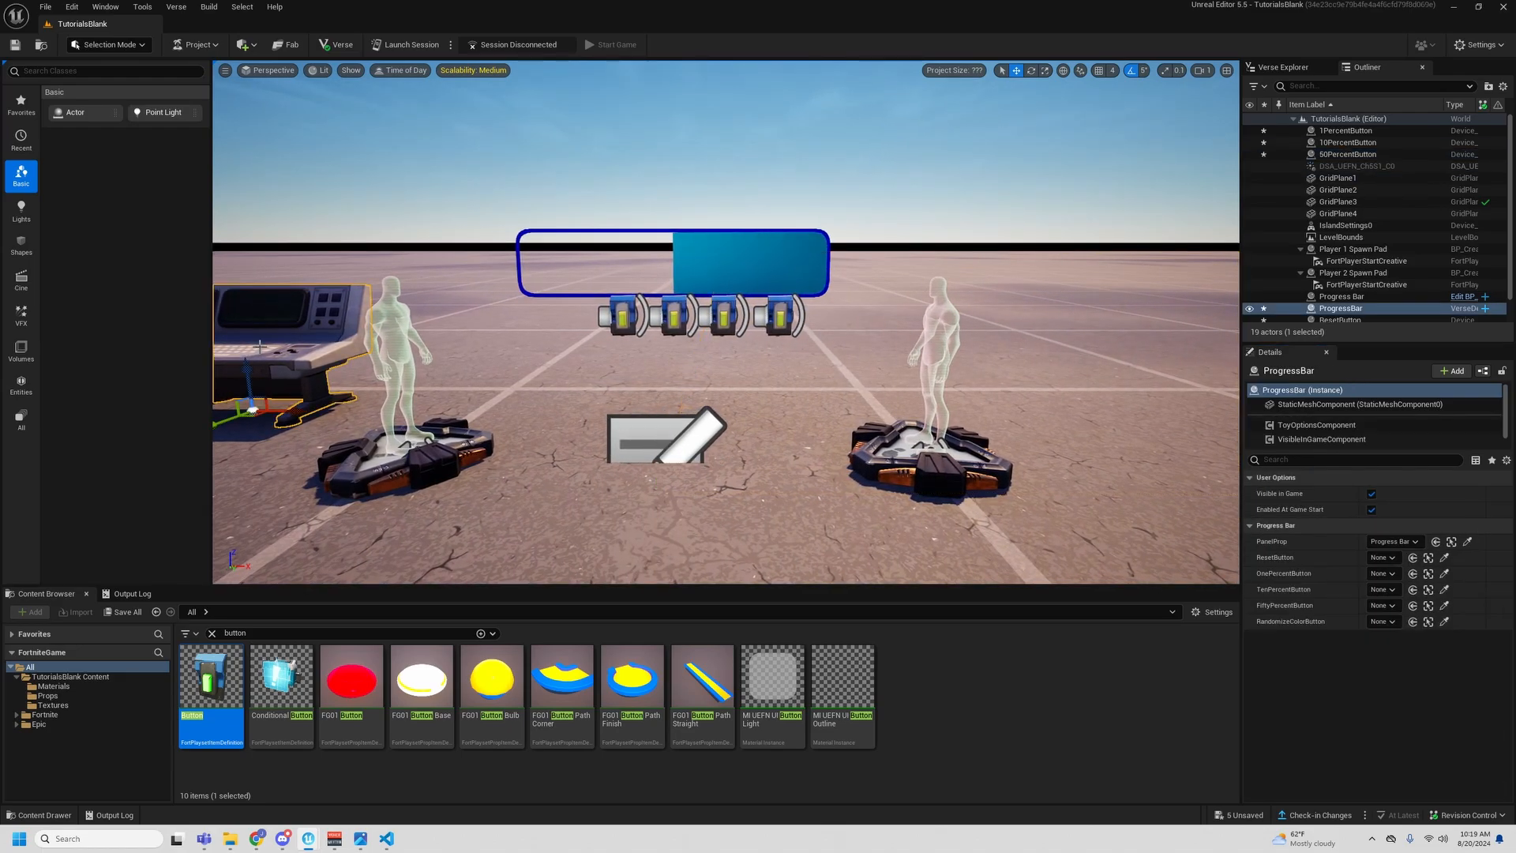
right_drag(259, 347, 259, 347)
key(a)
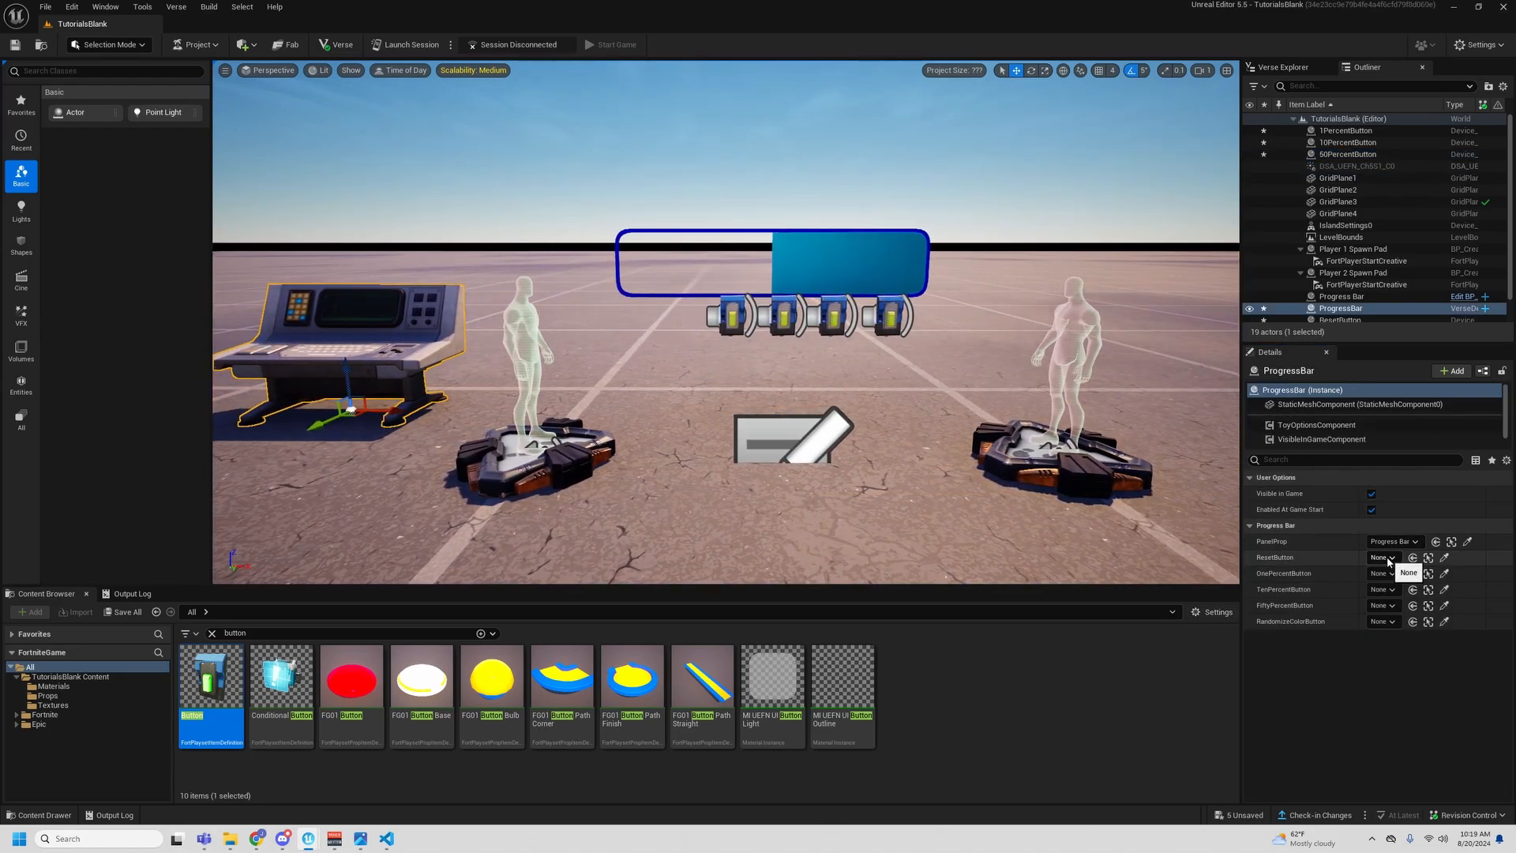
click(1382, 557)
click(1361, 458)
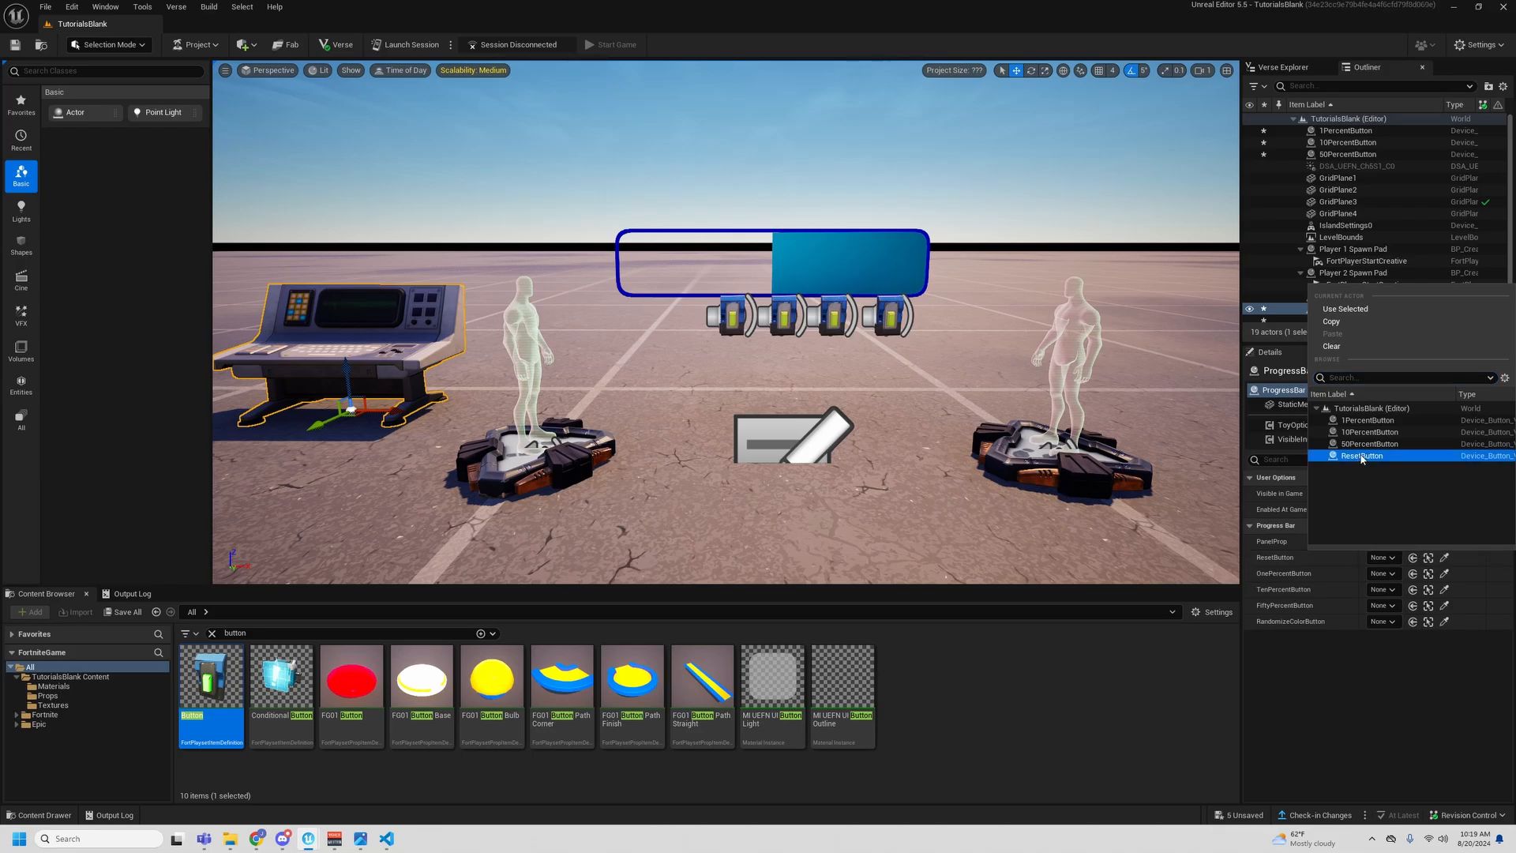
- Assign 1PercentButton, 10PercentButton and 50PercentButton to the device's OnePercentButton, TenPercentButton and FiftyPercentButton properties
click(1398, 571)
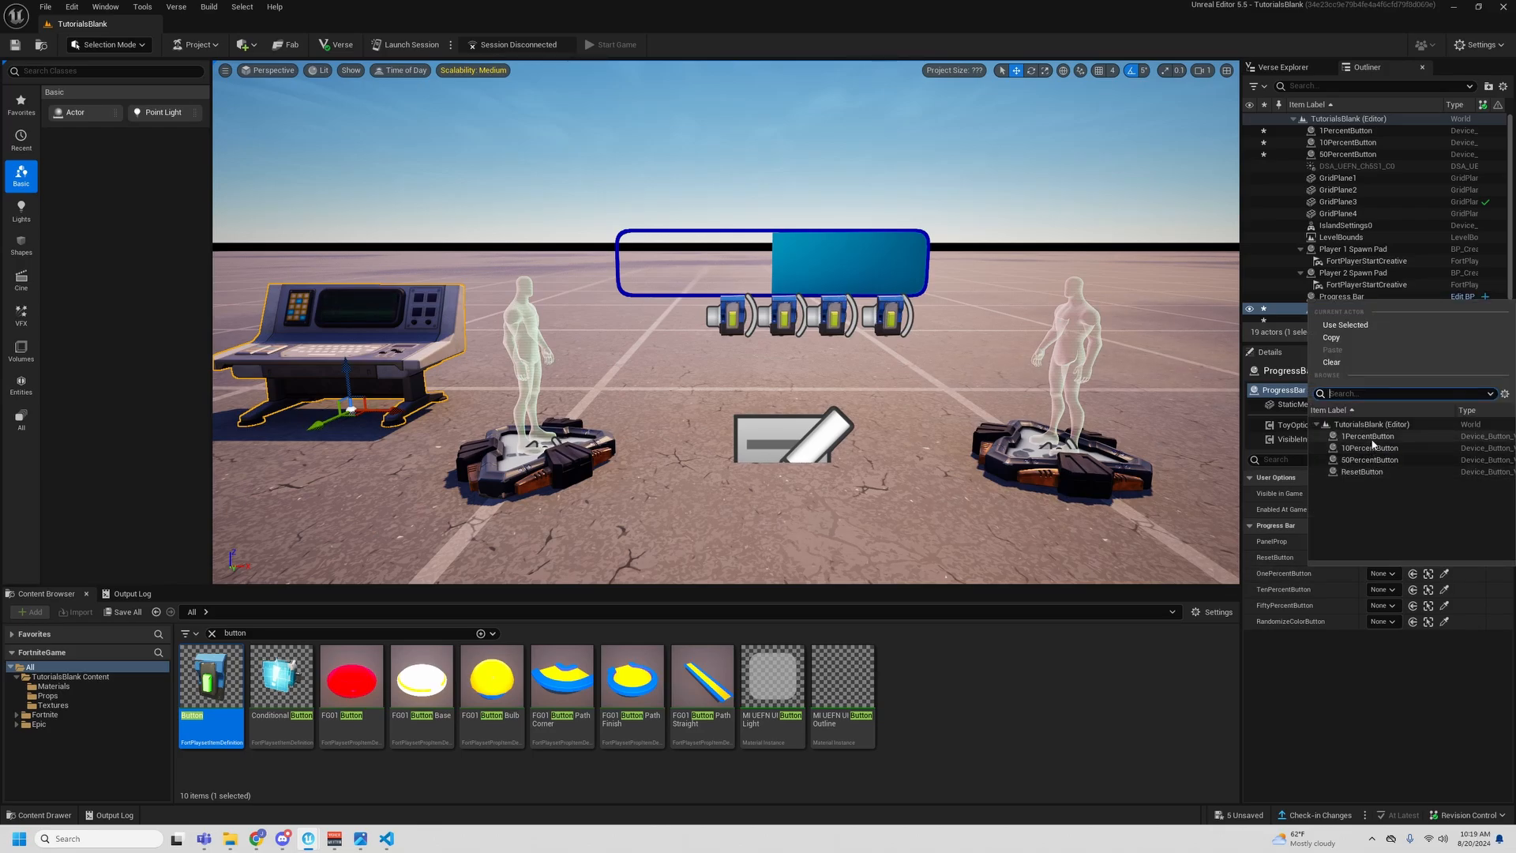
click(1367, 435)
click(1381, 589)
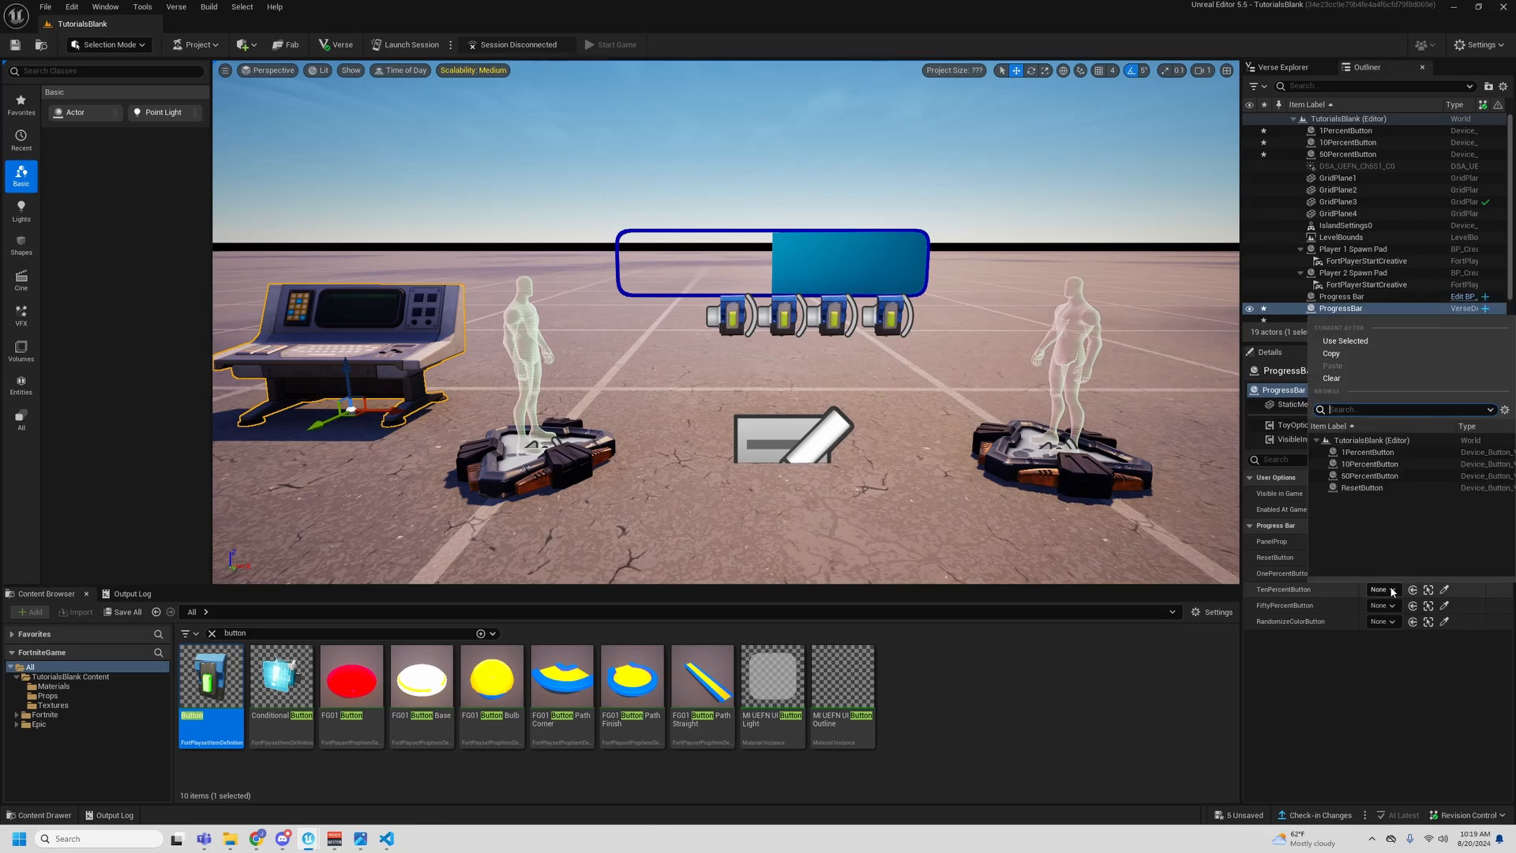
click(1370, 463)
click(1395, 606)
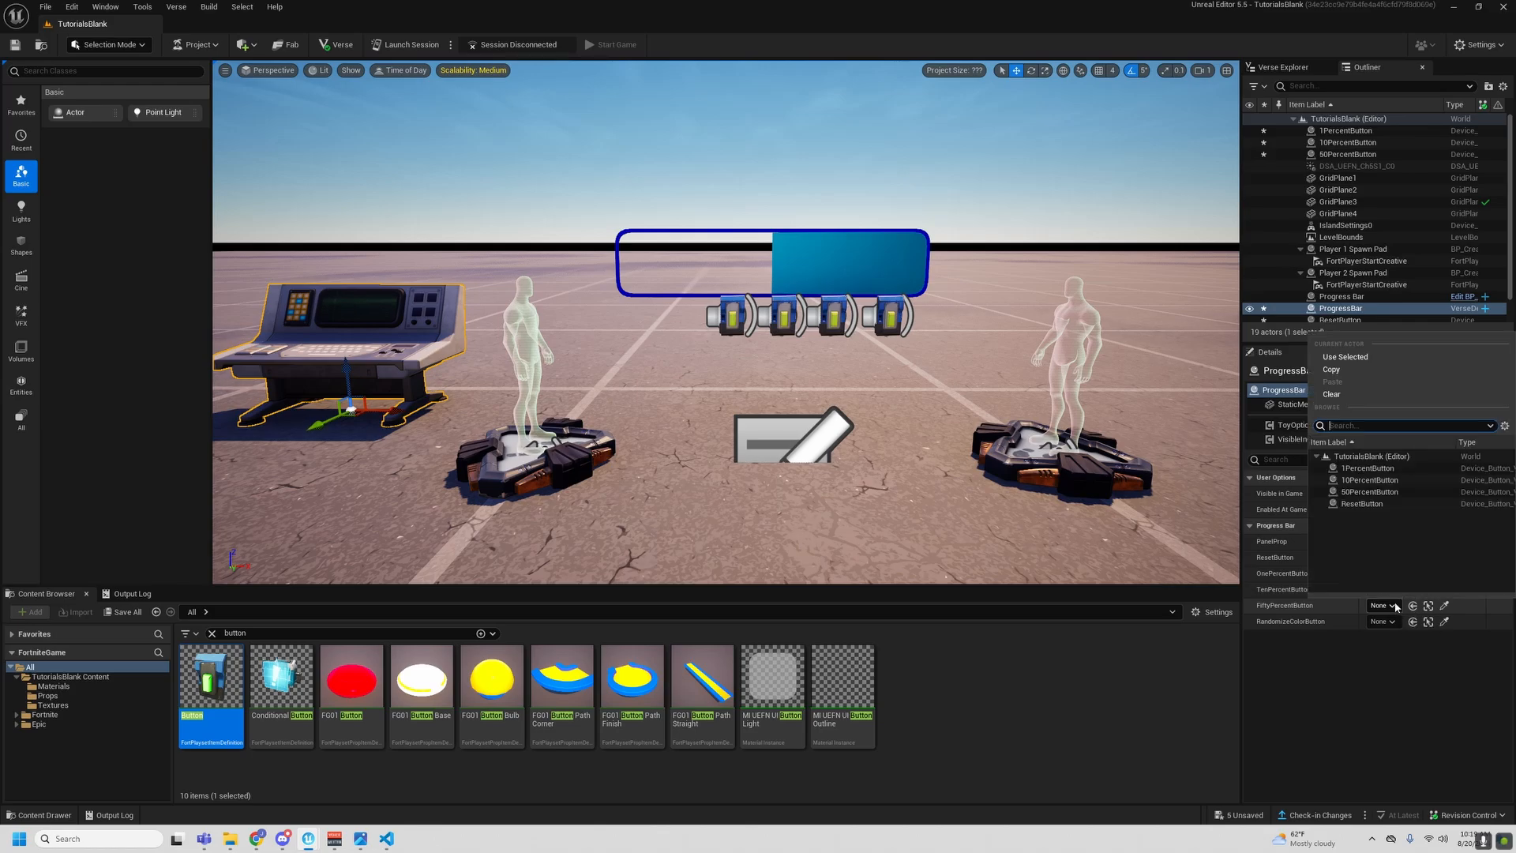
click(1370, 491)
right_drag(886, 420, 908, 415)
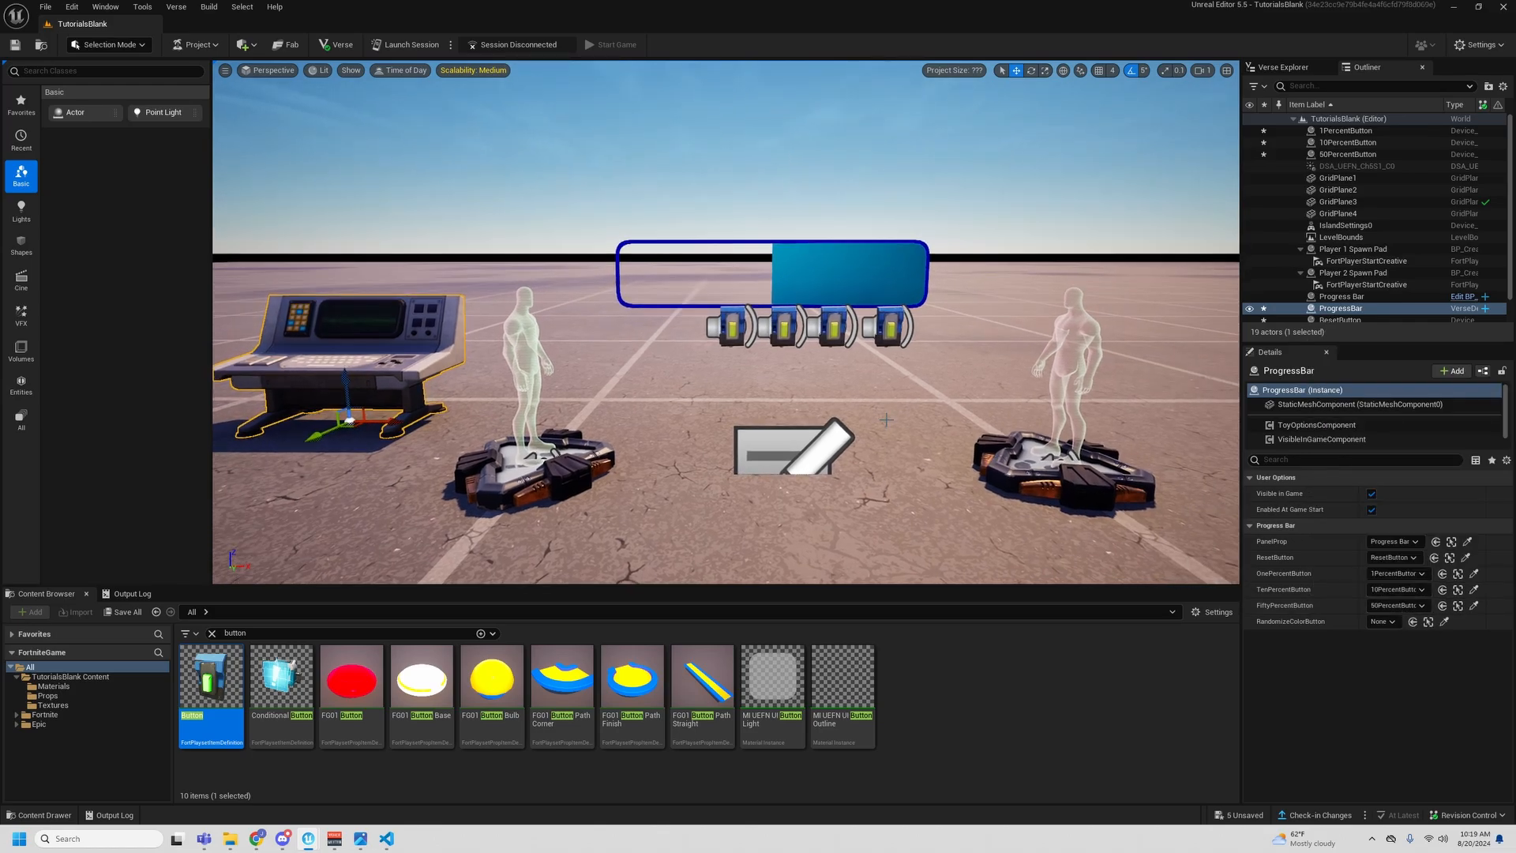
- Switch to Visual Studio Code and check the button event subscriptions against their handler functions in ProgressBar.verse
mouse_move(388, 845)
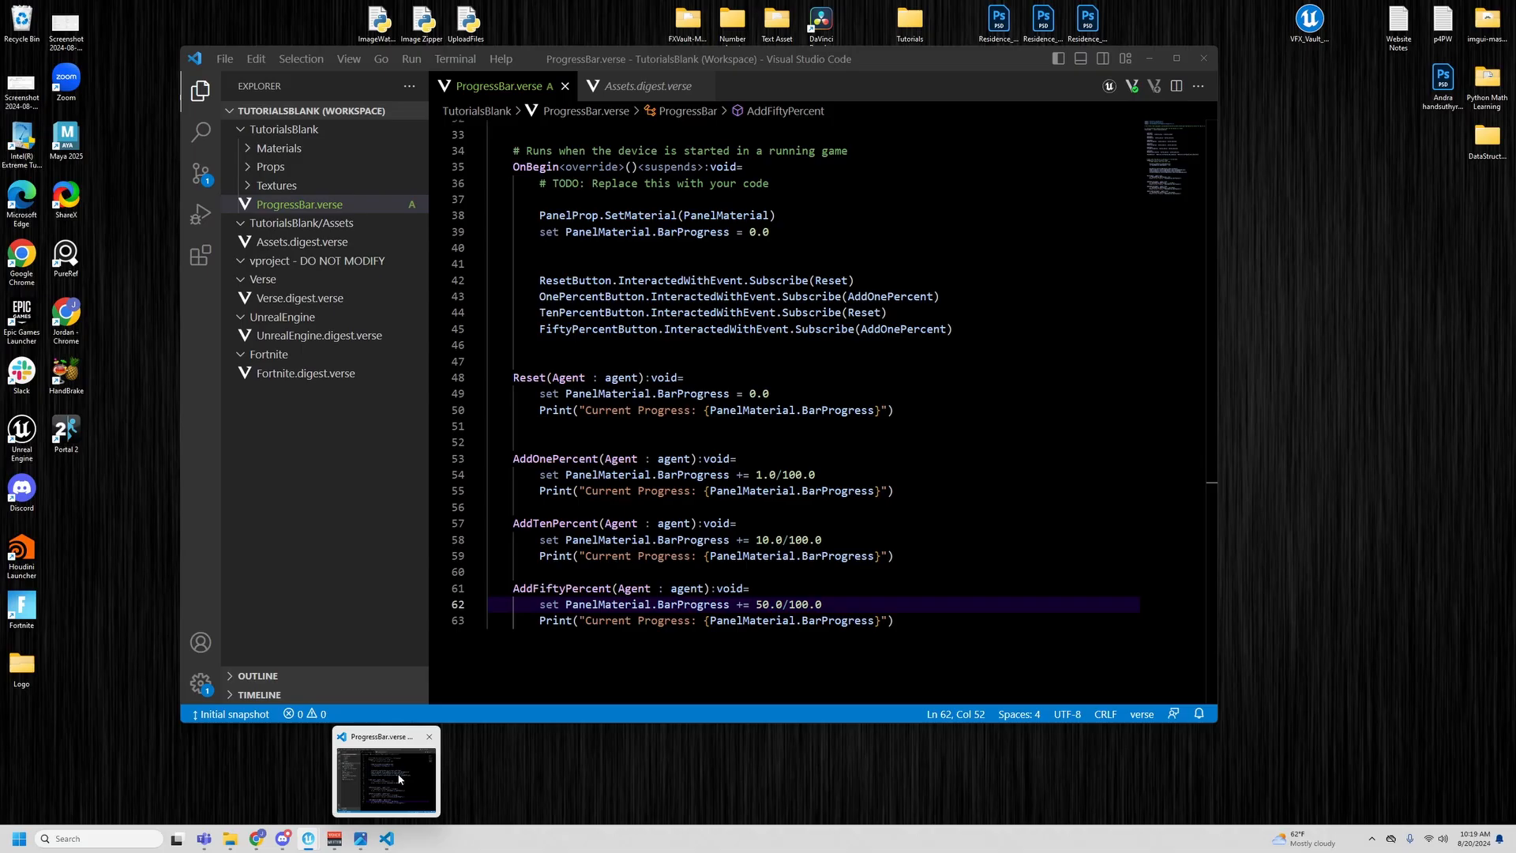
click(400, 777)
scroll(688, 190, up, 10)
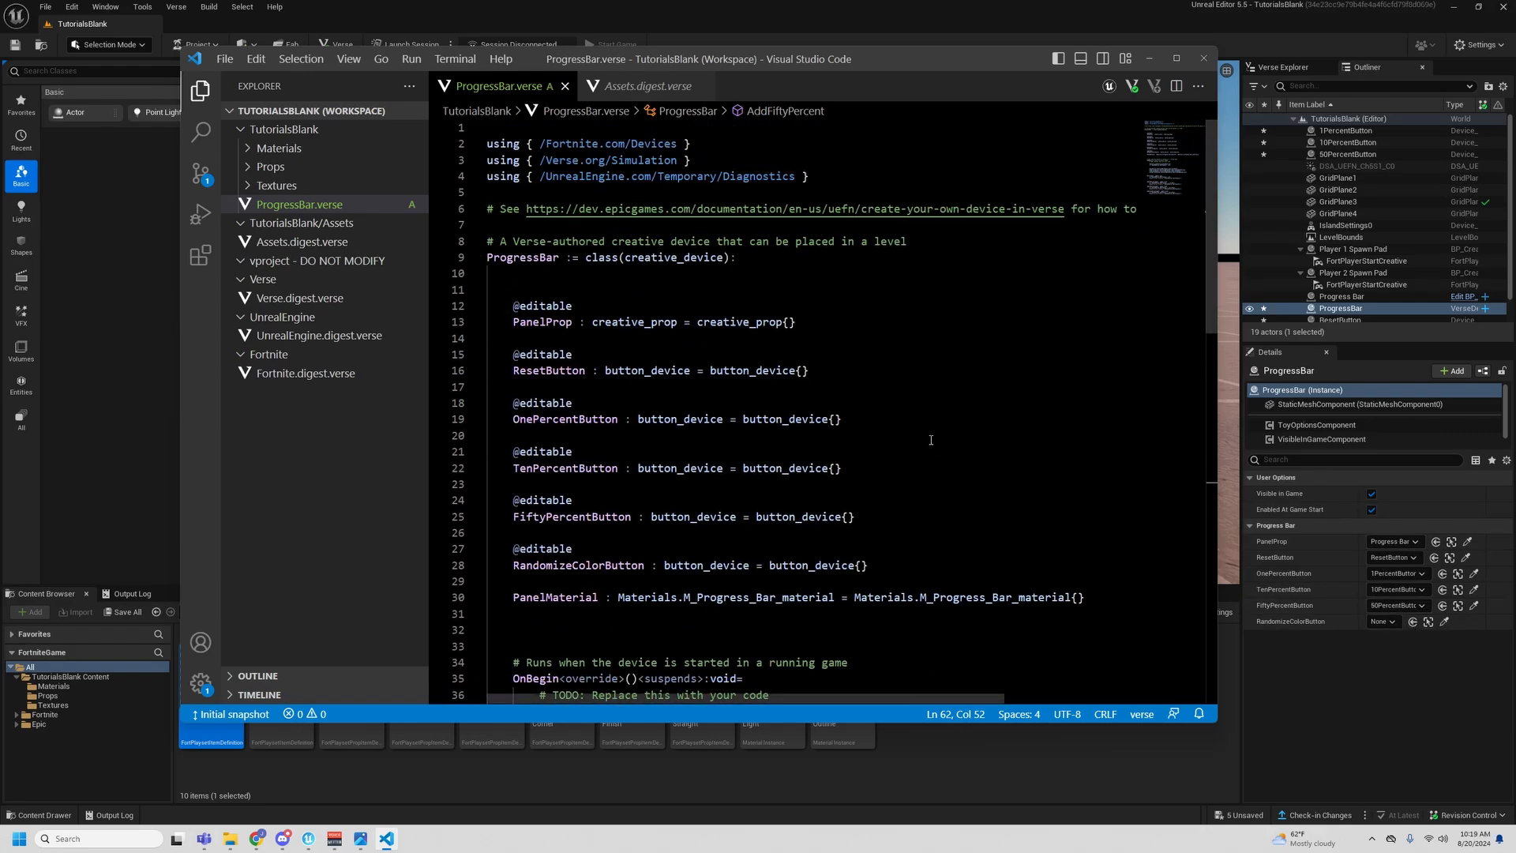
scroll(931, 440, down, 5)
scroll(489, 556, down, 1)
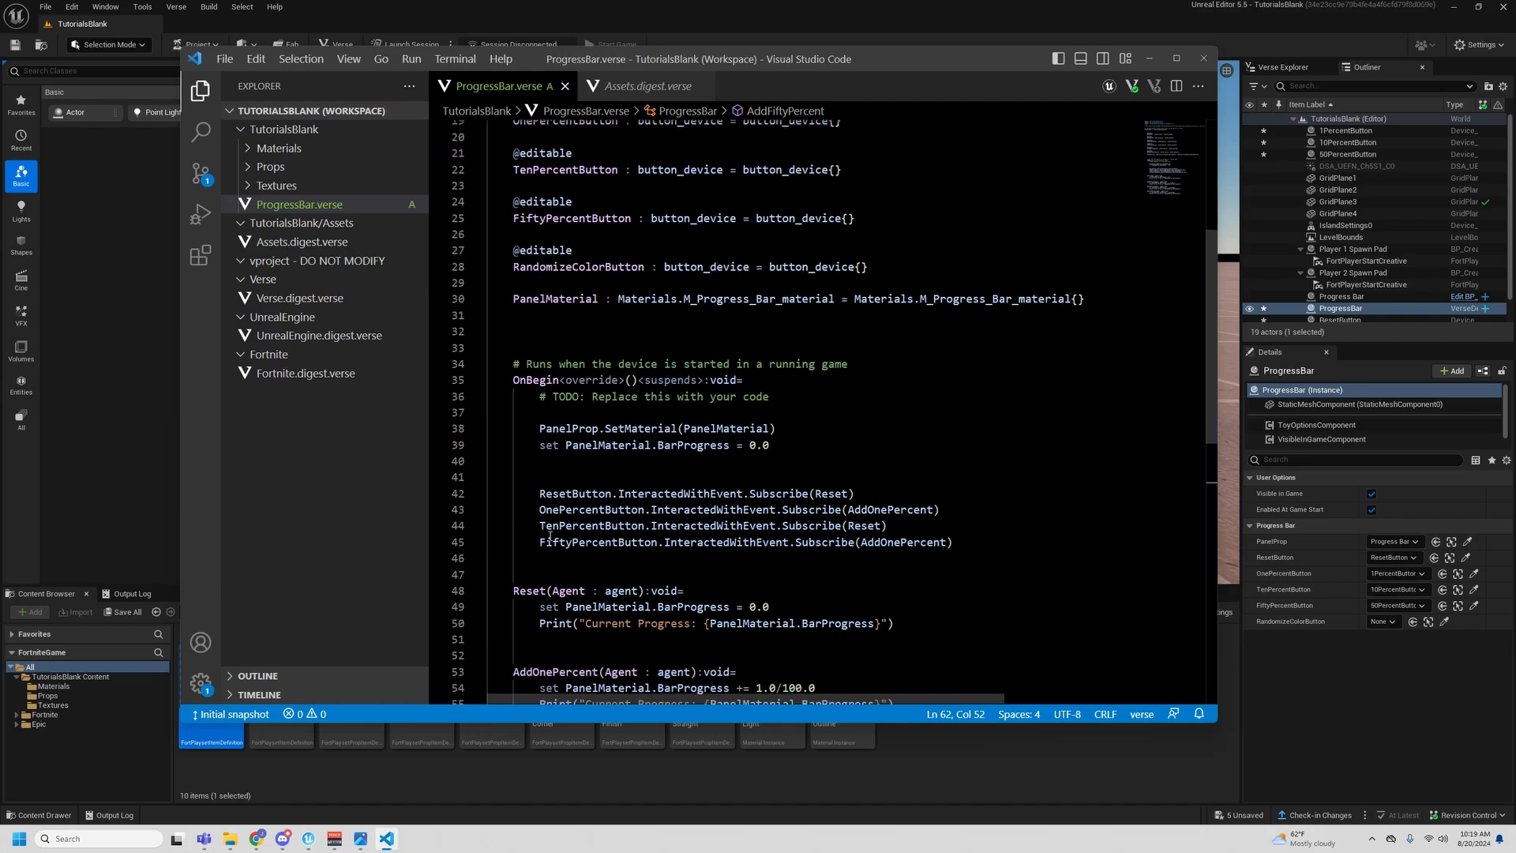
click(828, 493)
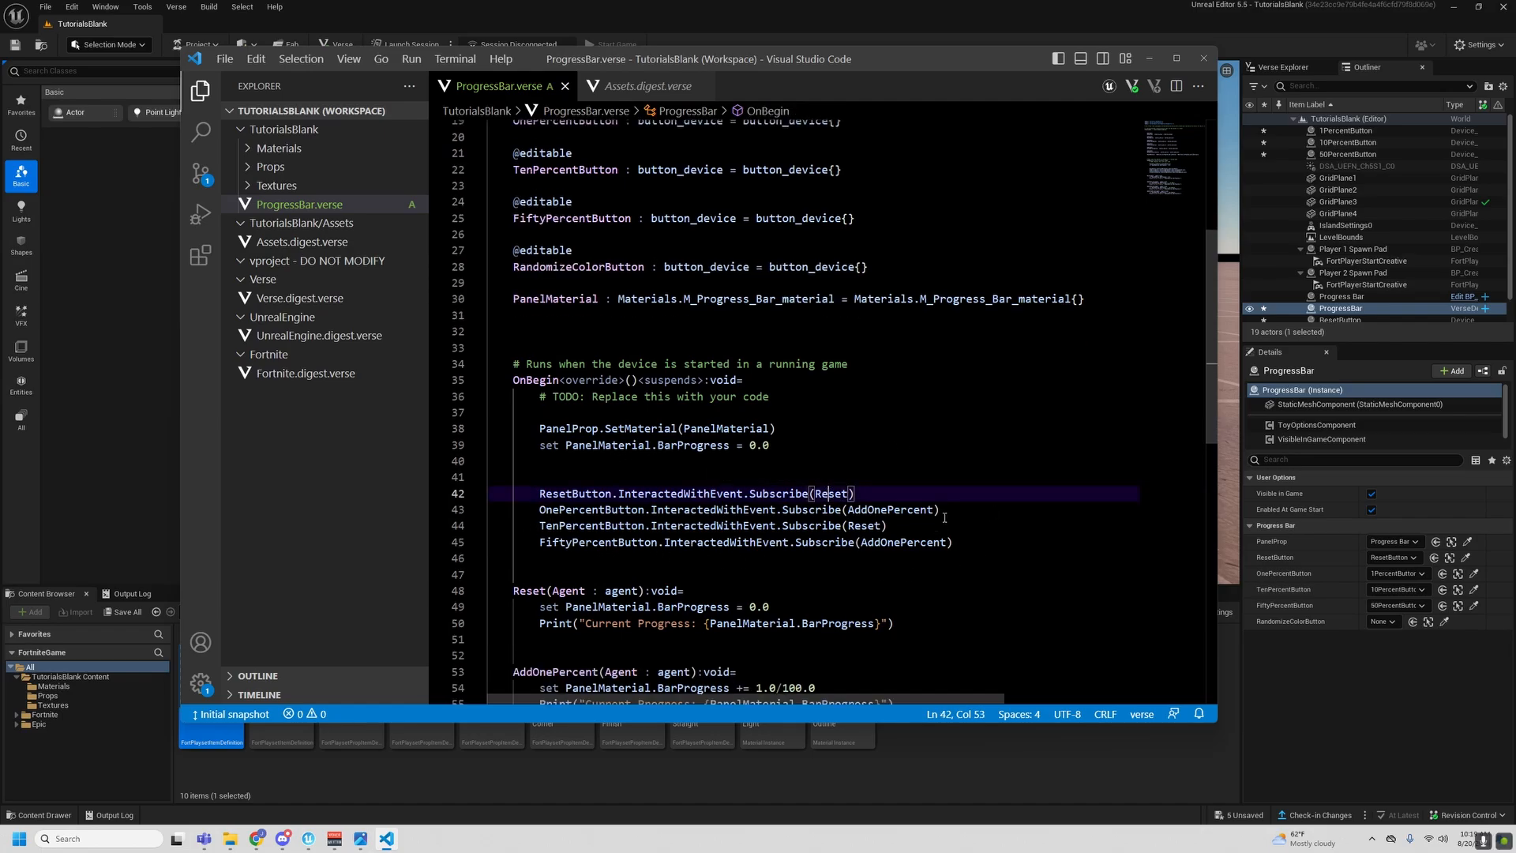
scroll(868, 394, down, 3)
double_click(881, 381)
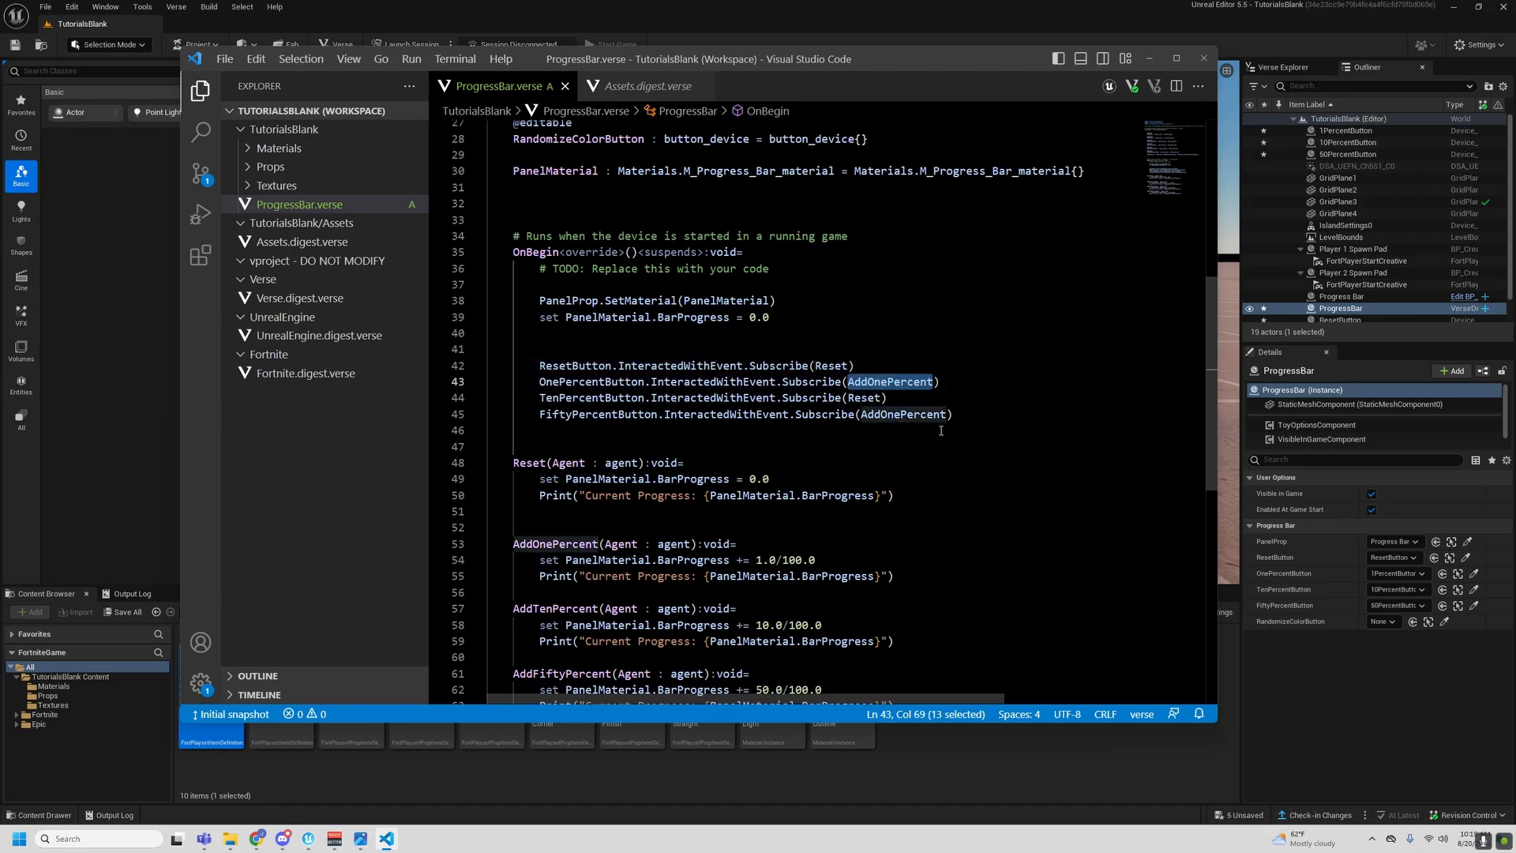
scroll(864, 395, down, 2)
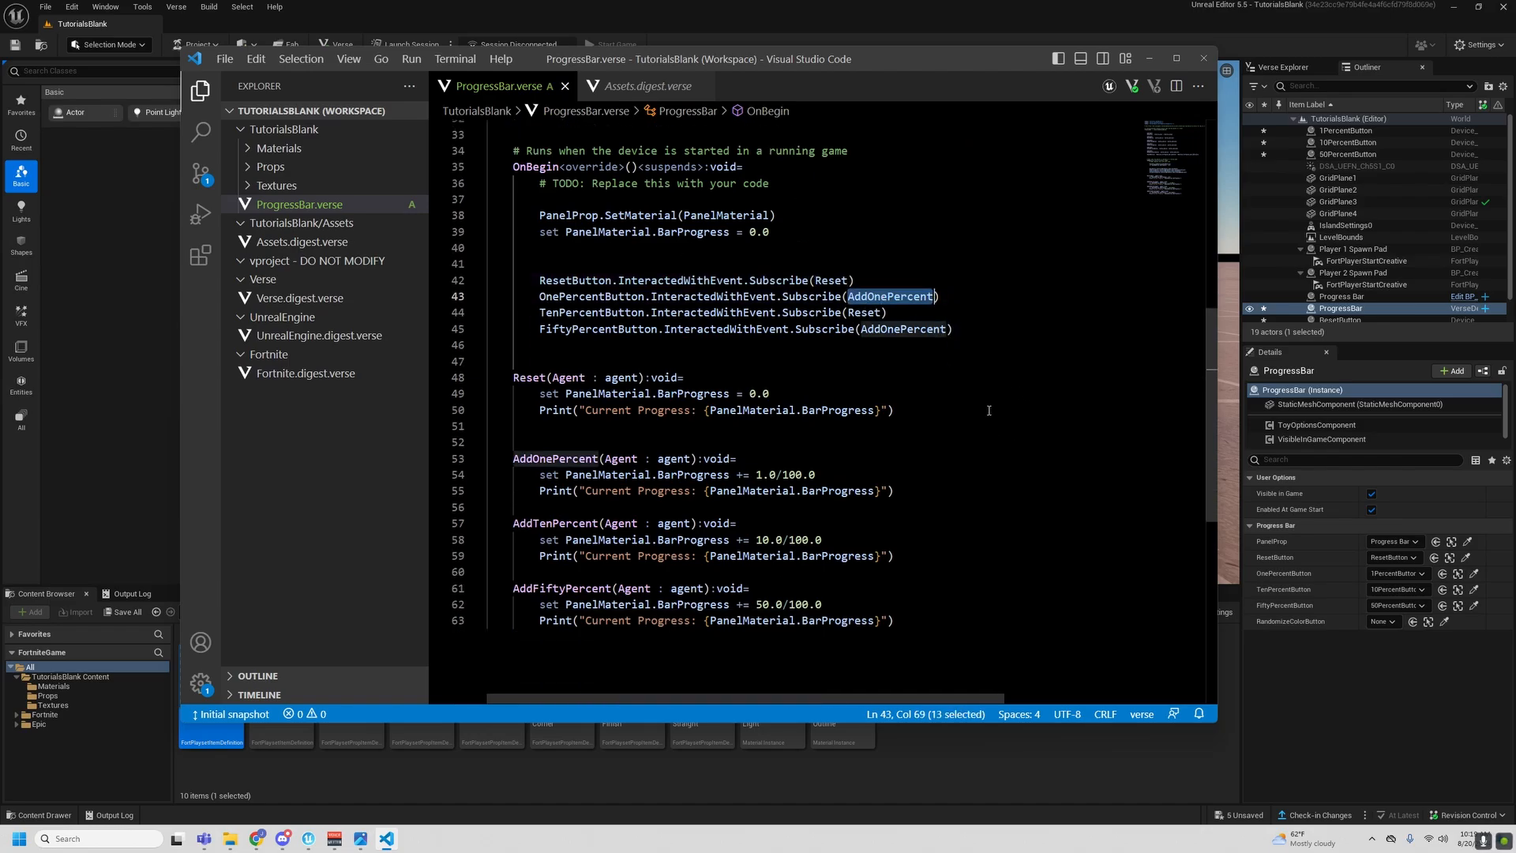
- Change the OnBegin subscriptions so TenPercentButton calls AddTenPercent and FiftyPercentButton calls AddFiftyPercent
double_click(555, 522)
key(ctrl+c)
double_click(867, 313)
key(ctrl+v)
click(1002, 371)
double_click(563, 589)
key(ctrl+c)
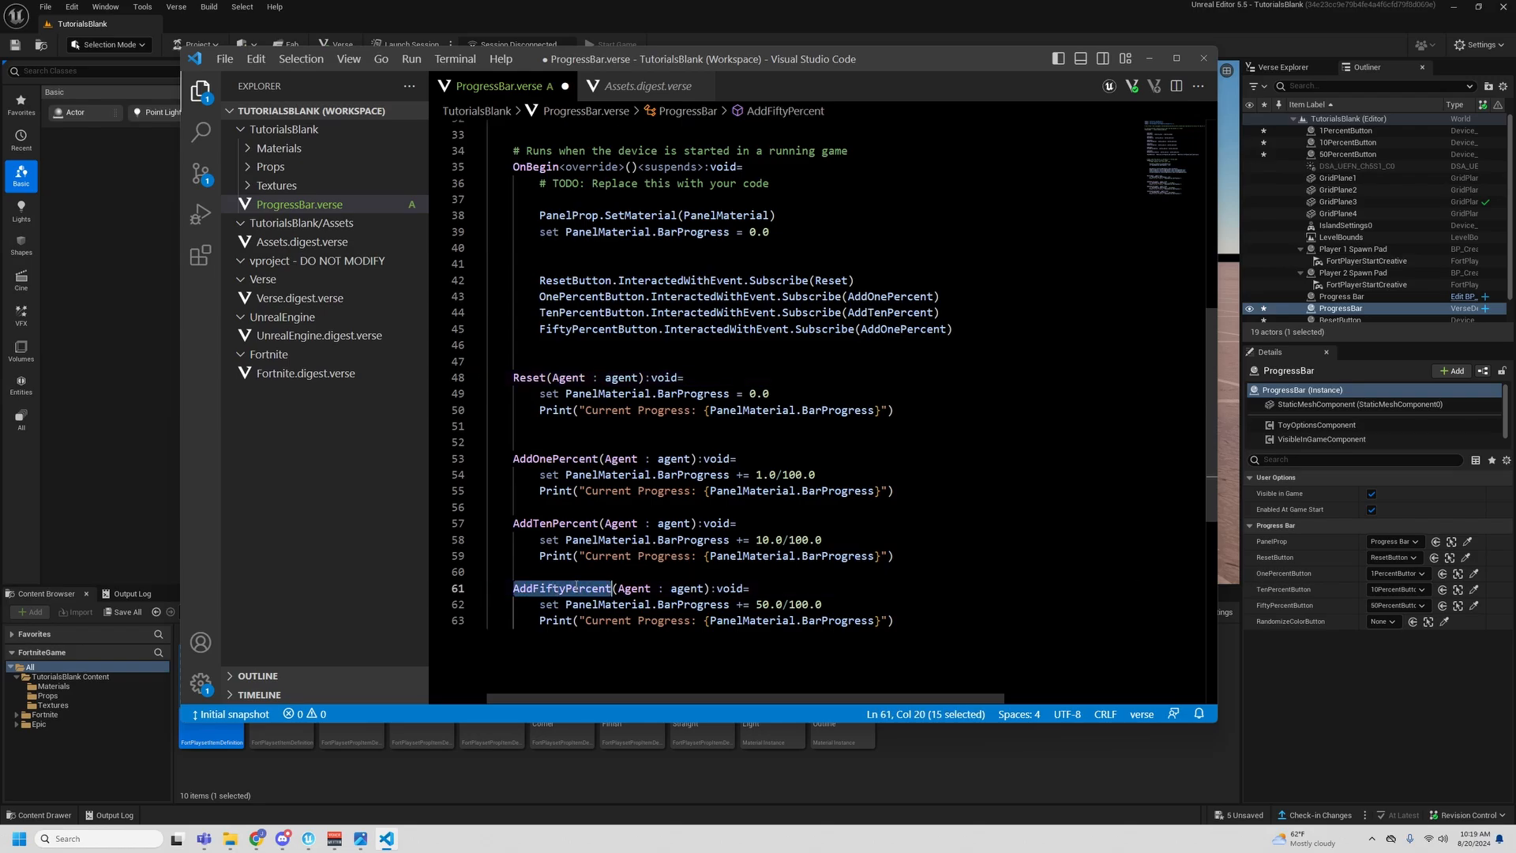
double_click(906, 329)
key(ctrl+v)
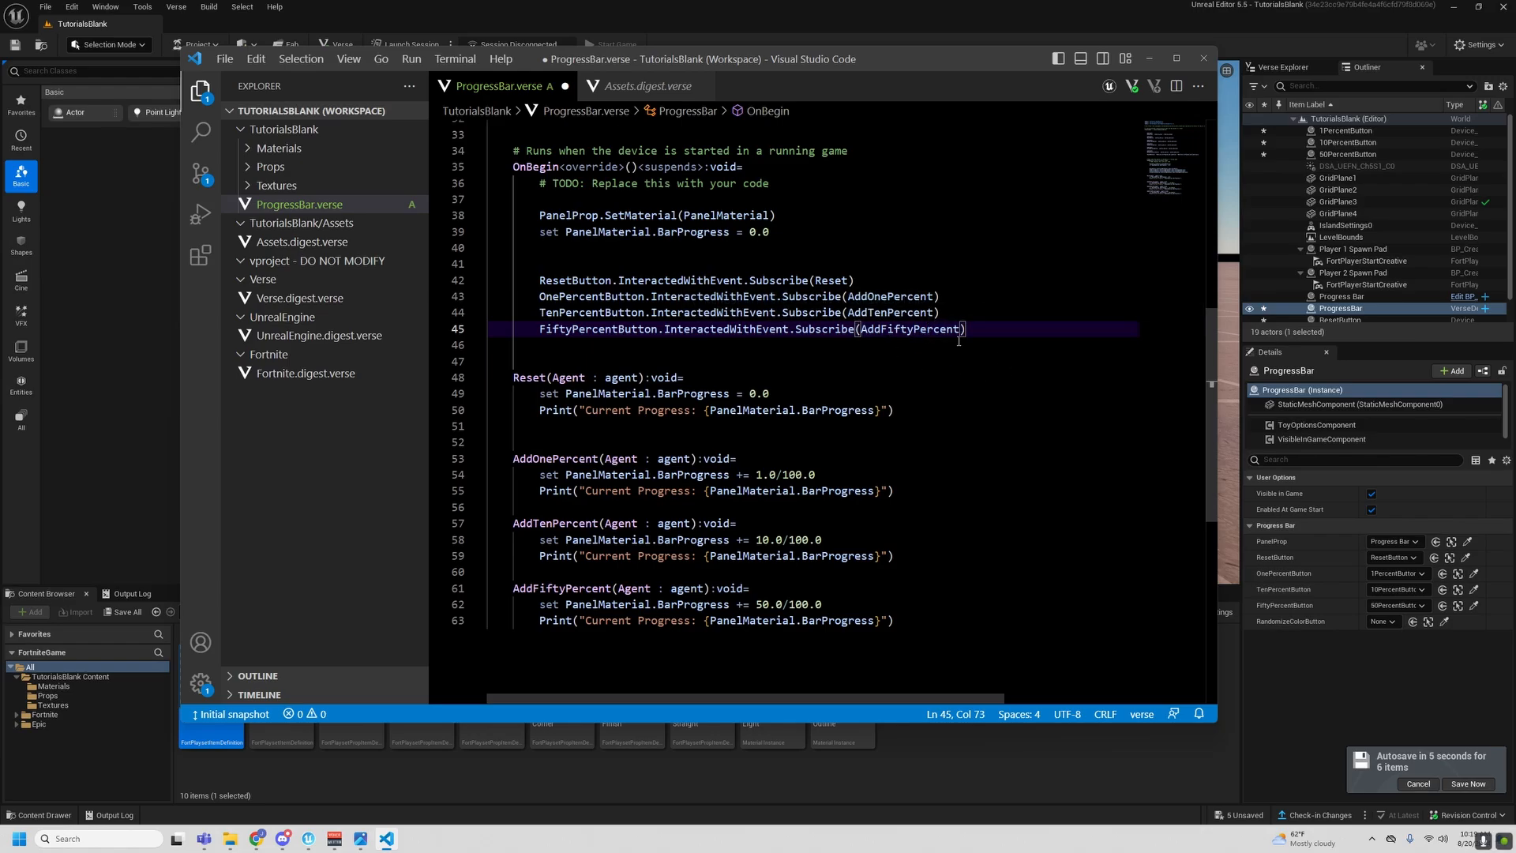
double_click(562, 313)
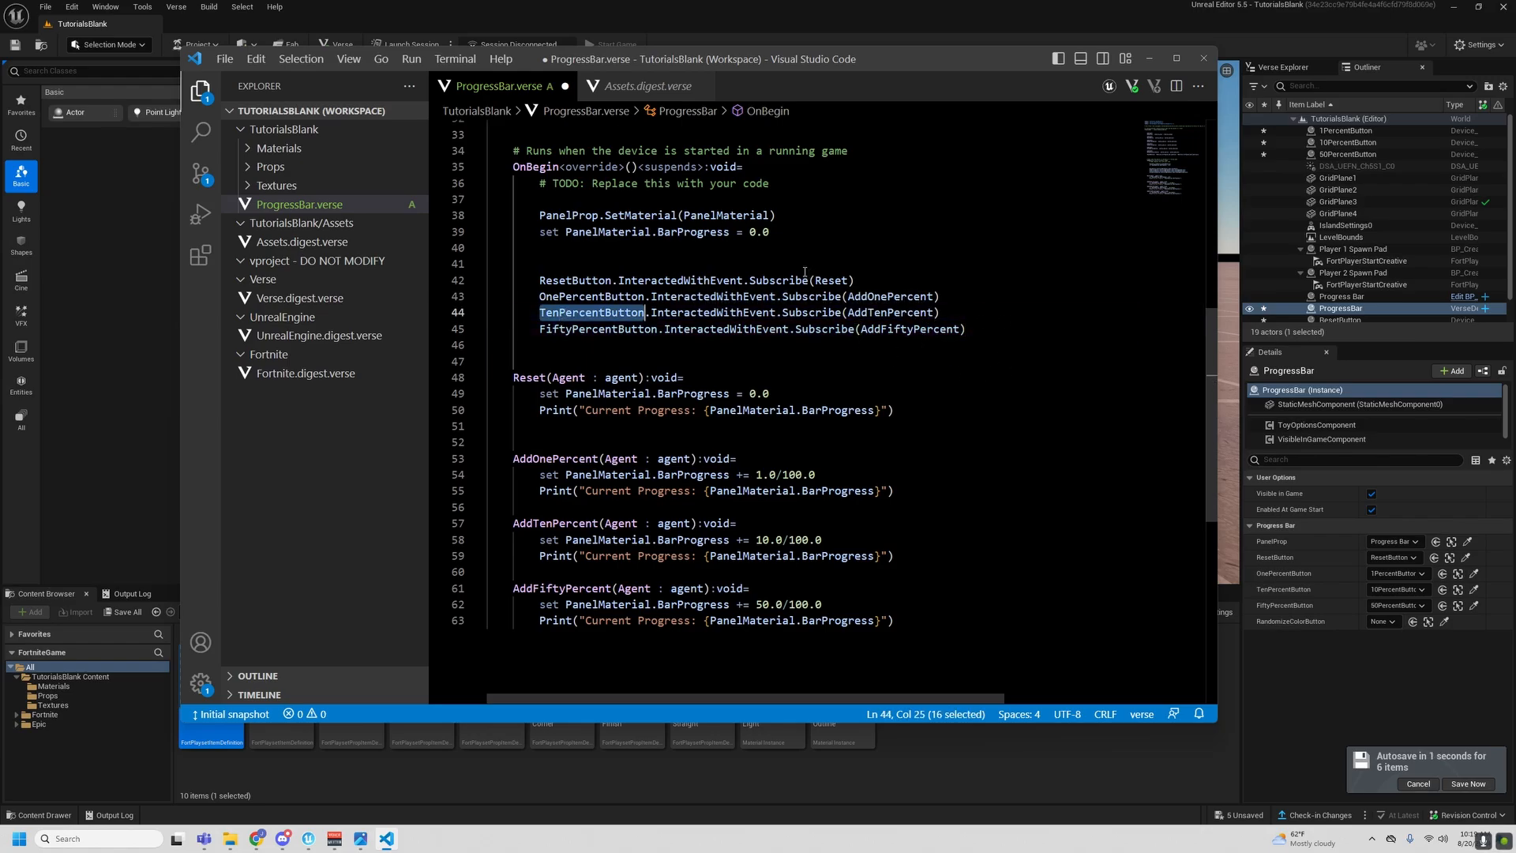
- Return to the Unreal Editor, launch a session and activate the Add One Percent button repeatedly in the game
click(509, 23)
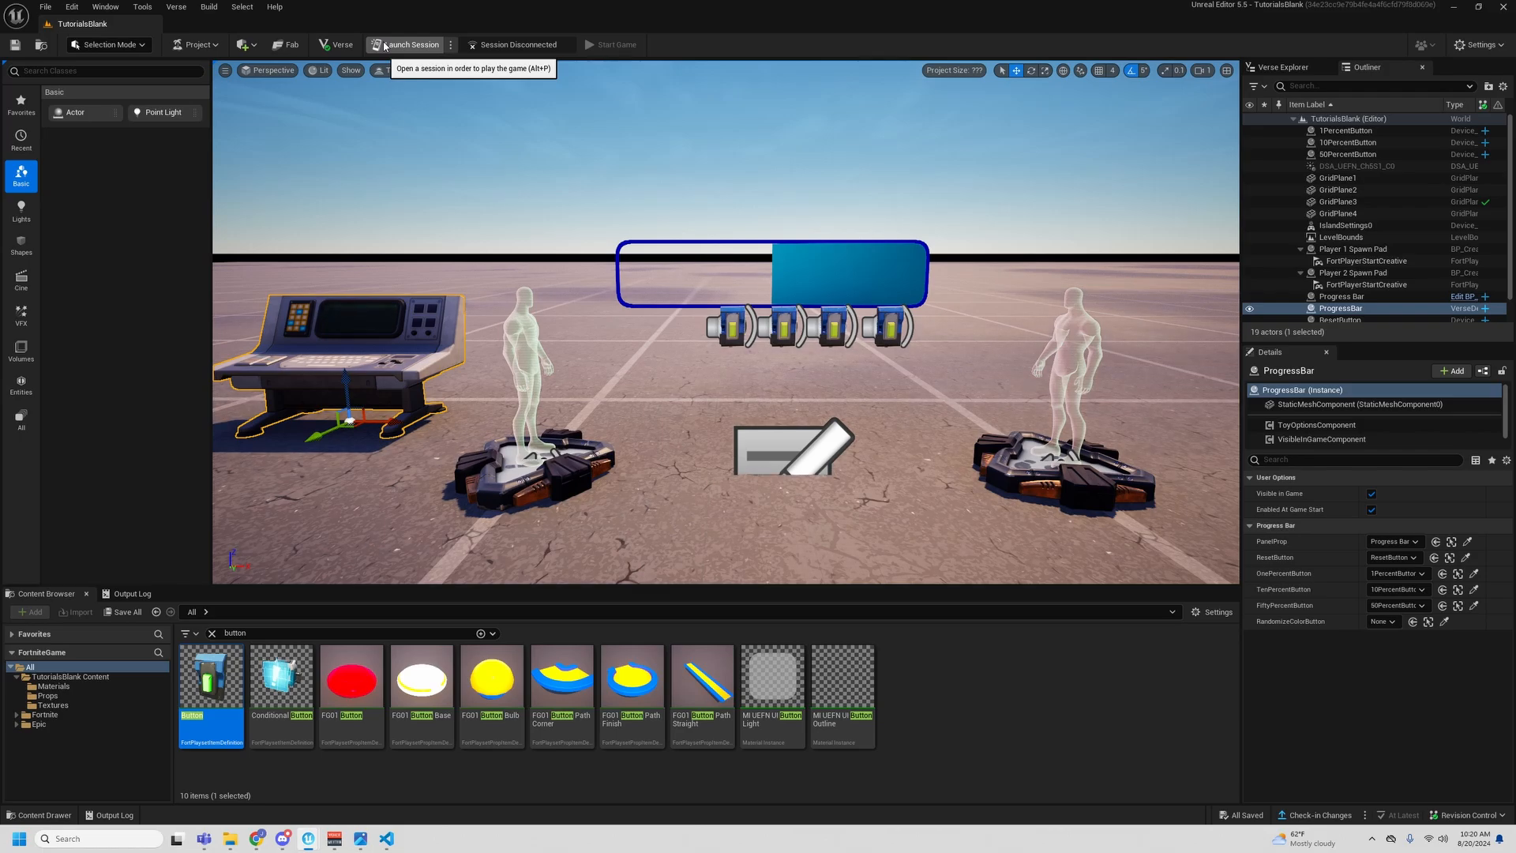
click(385, 45)
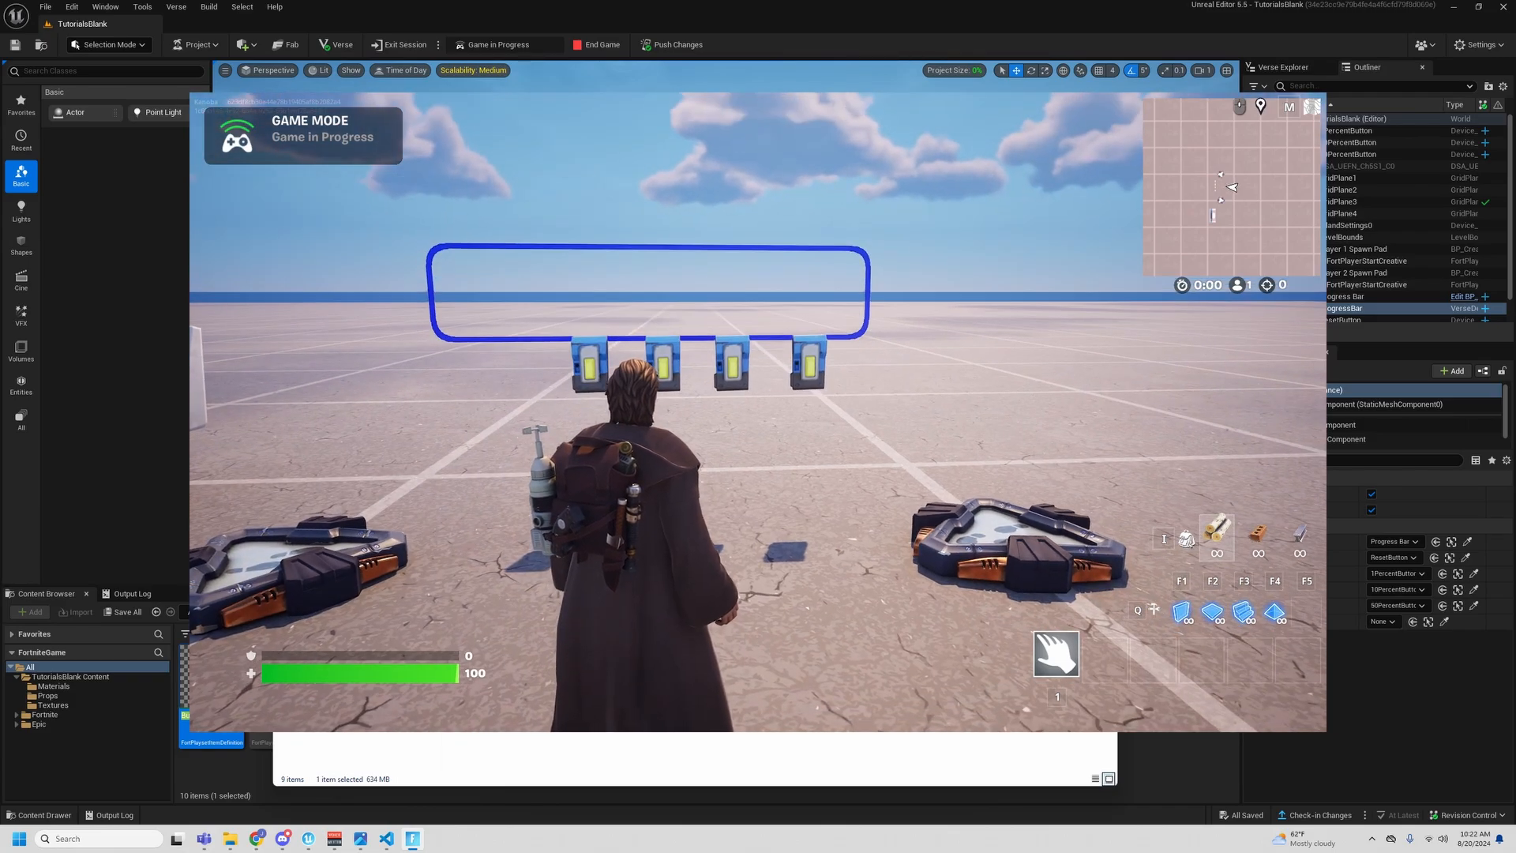
key(w)
key(e)
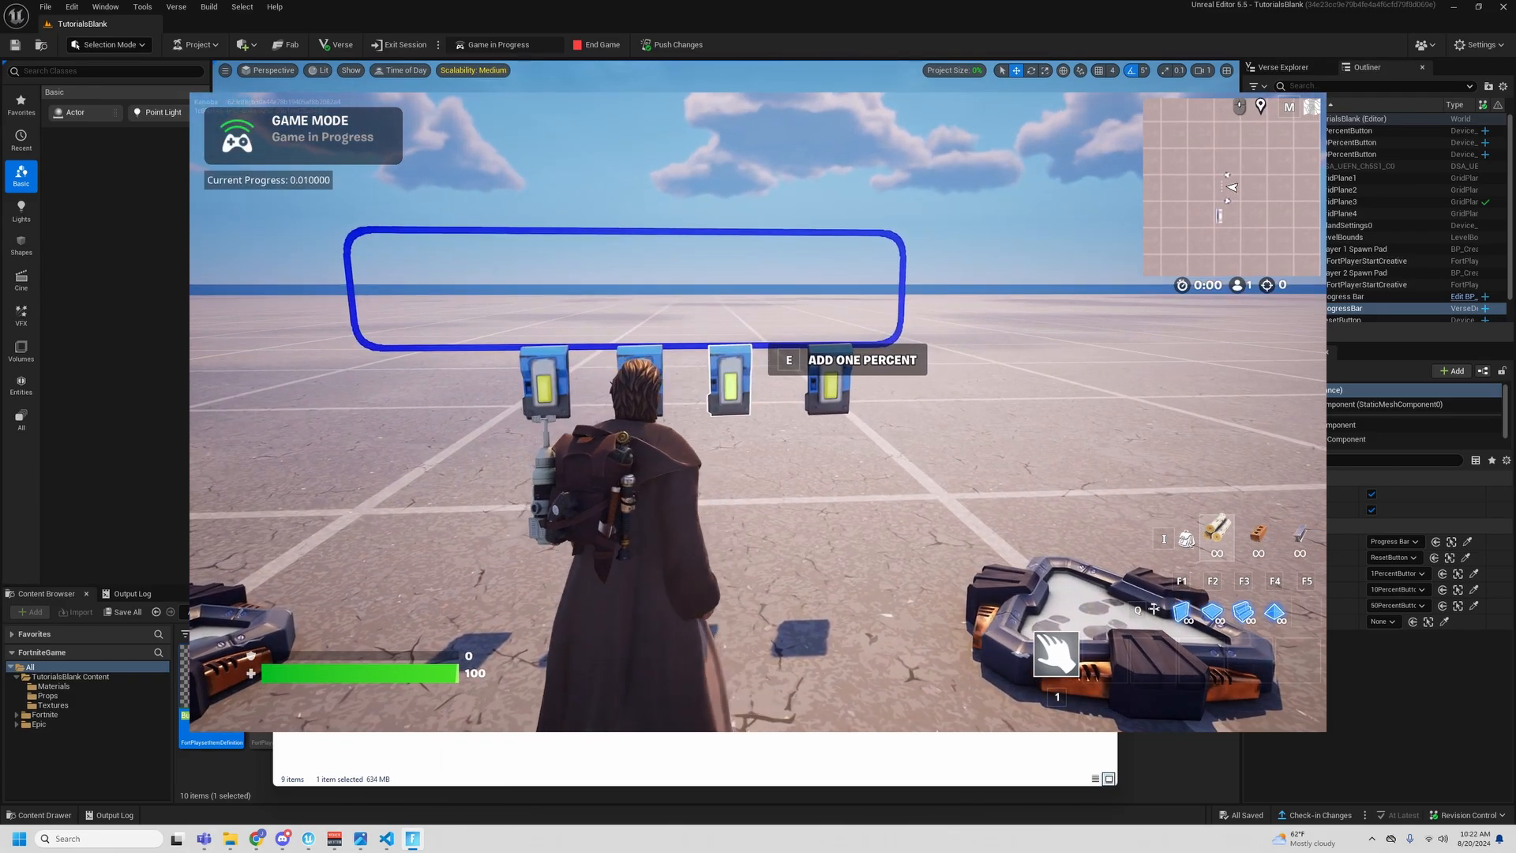
key(e)
key(e)
key(e)
key(e)
key(e)
key(e)
key(e)
- Test the Add Ten Percent button several times and the Add Fifty Percent button once in the game
key(a)
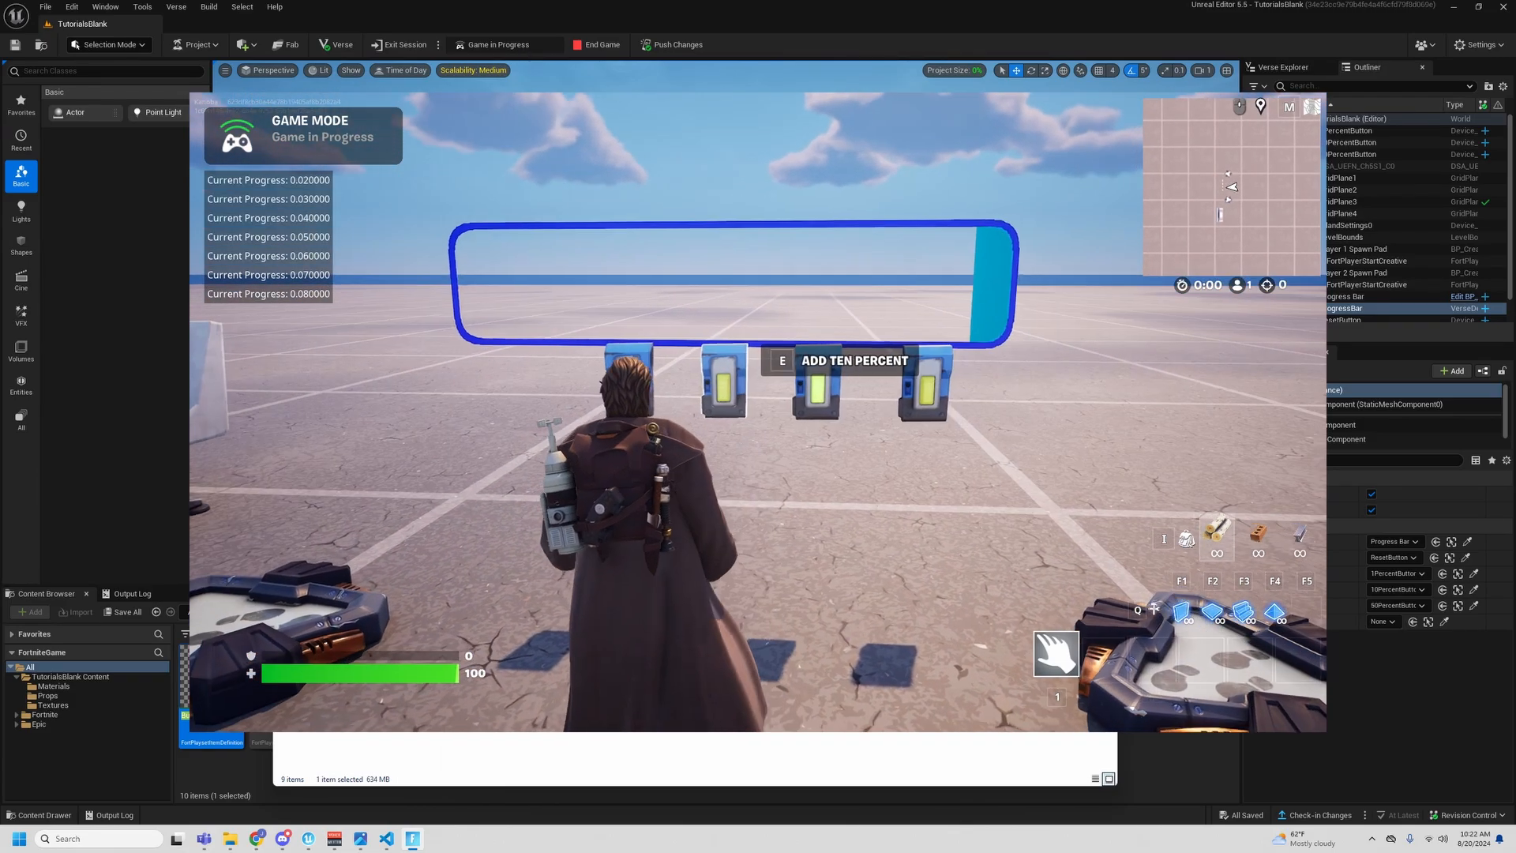
key(e)
key(e)
key(e)
key(e)
key(e)
key(d)
key(e)
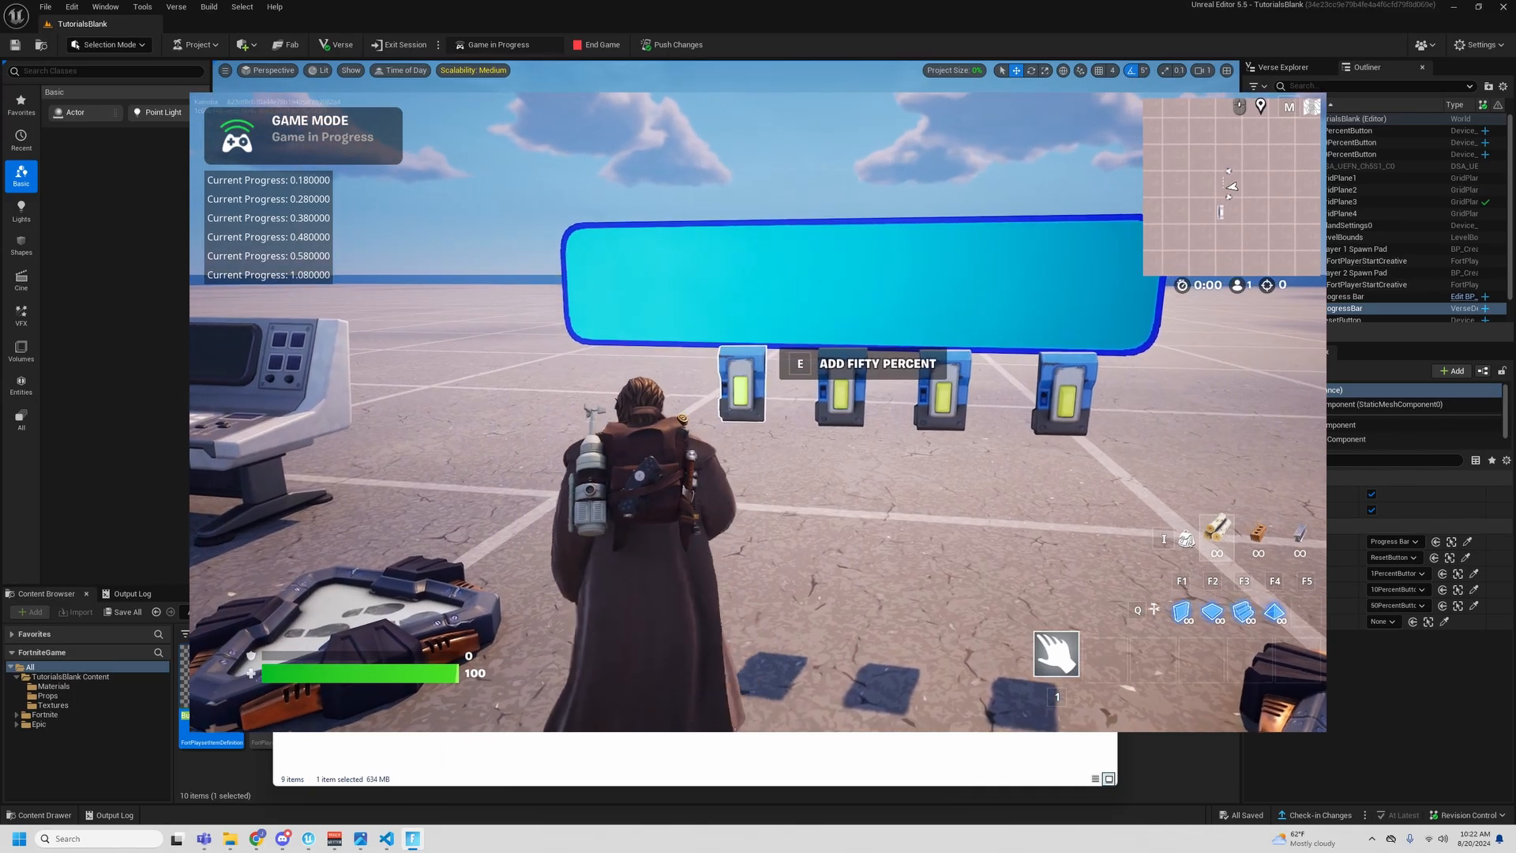
- Test the Reset button in the game and walk back to the Add One Percent button
key(d)
key(e)
key(a)
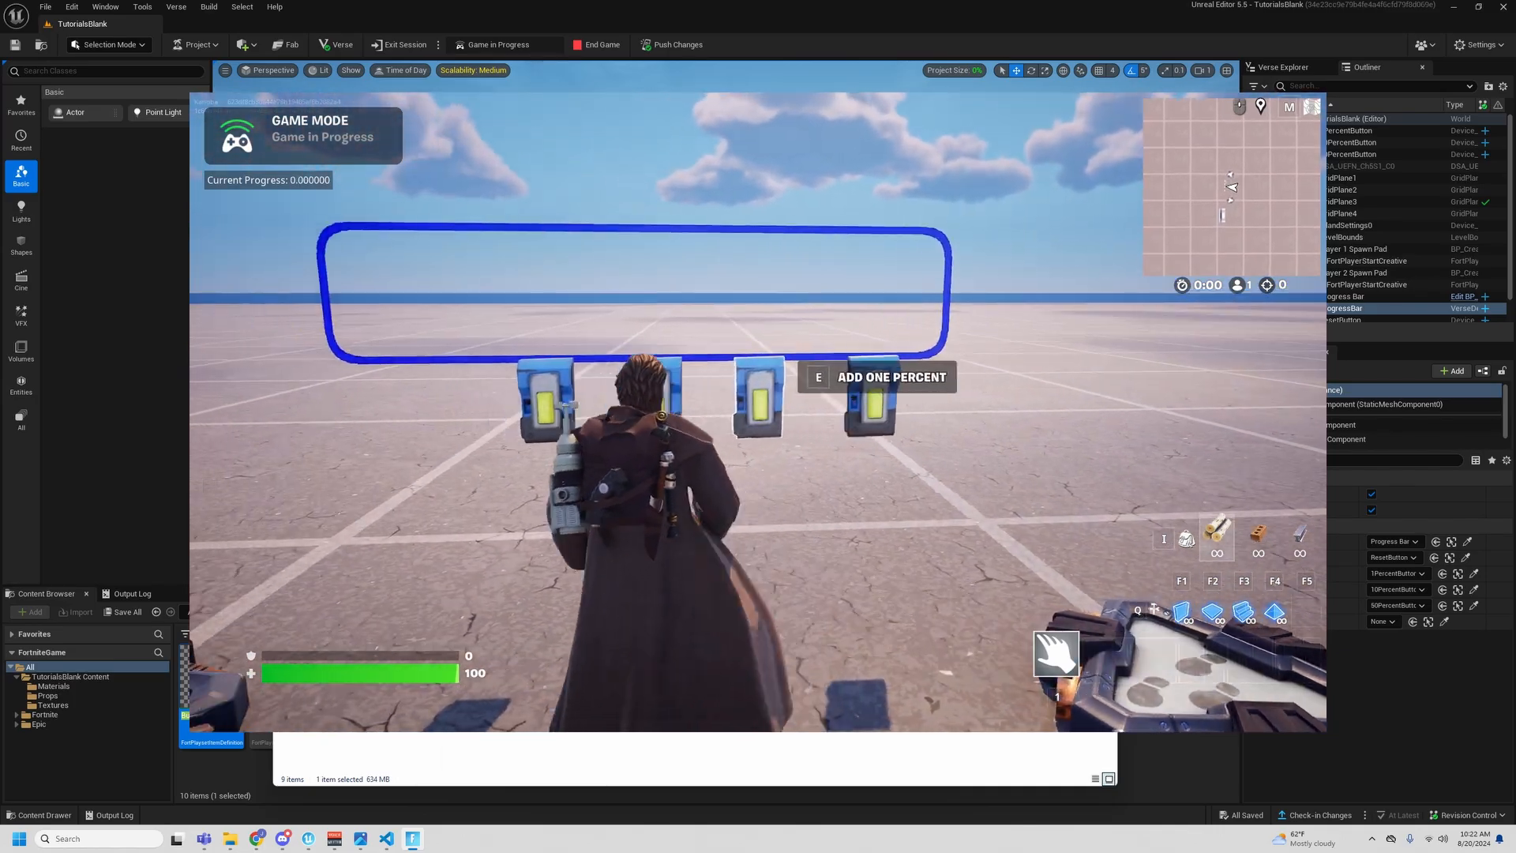
key(a)
key(d)
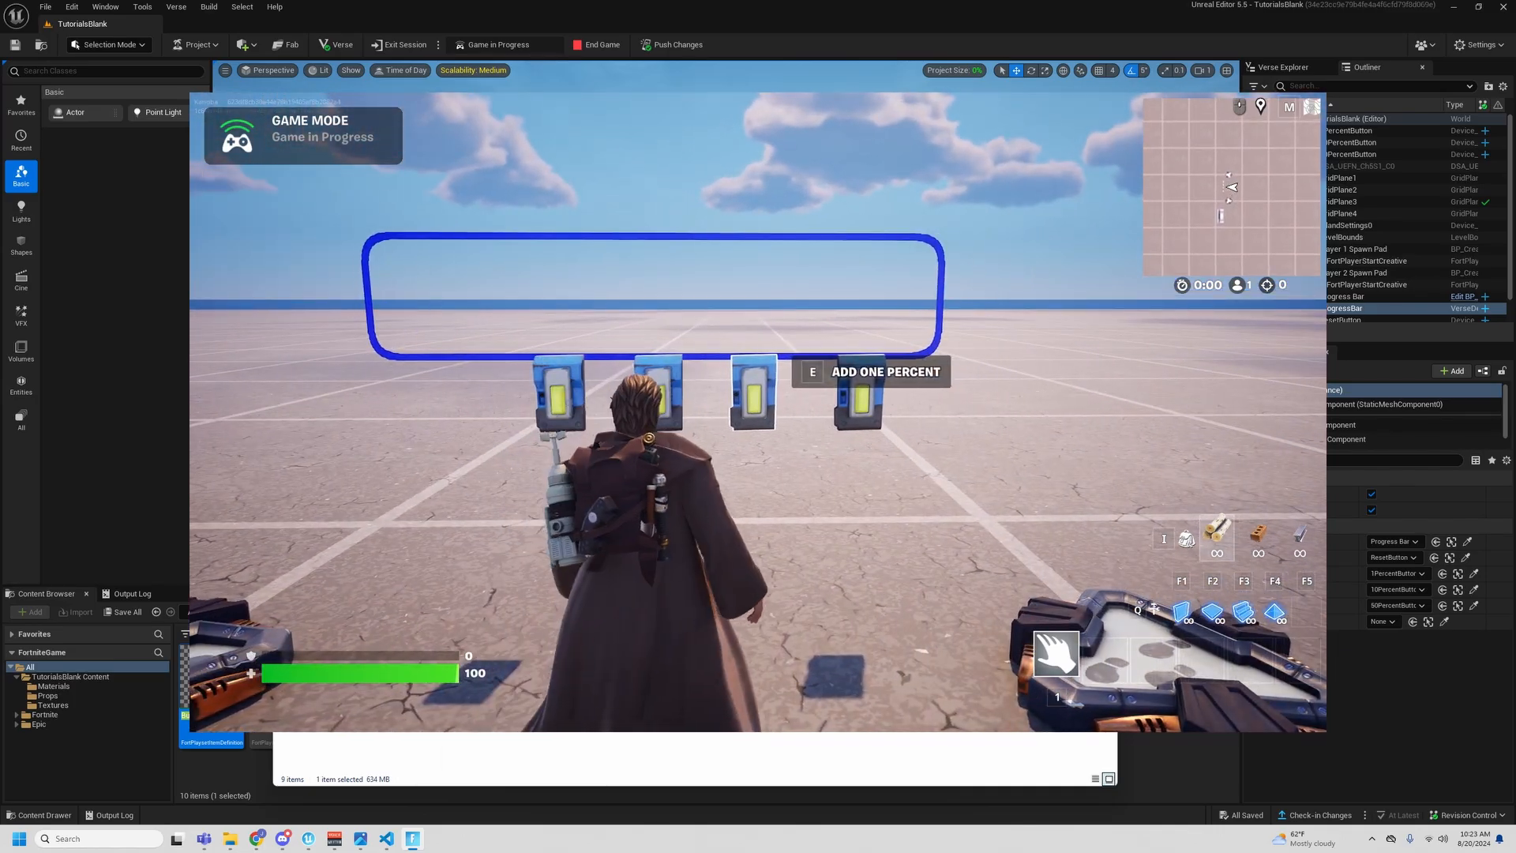
- Walk to the Add Fifty Percent button in the game and activate it repeatedly, well beyond a full bar
key(a)
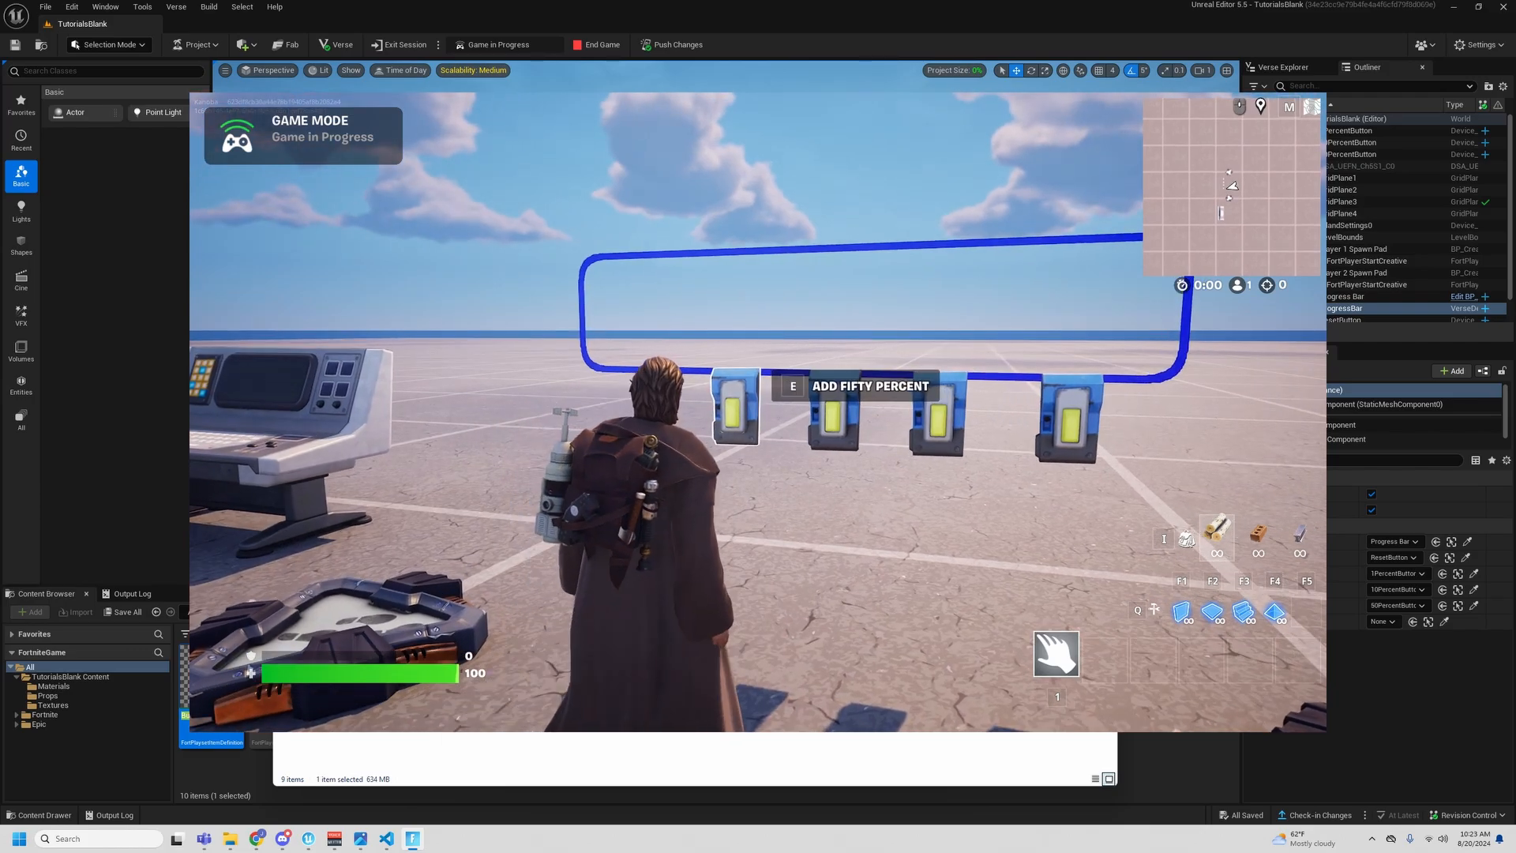
key(e)
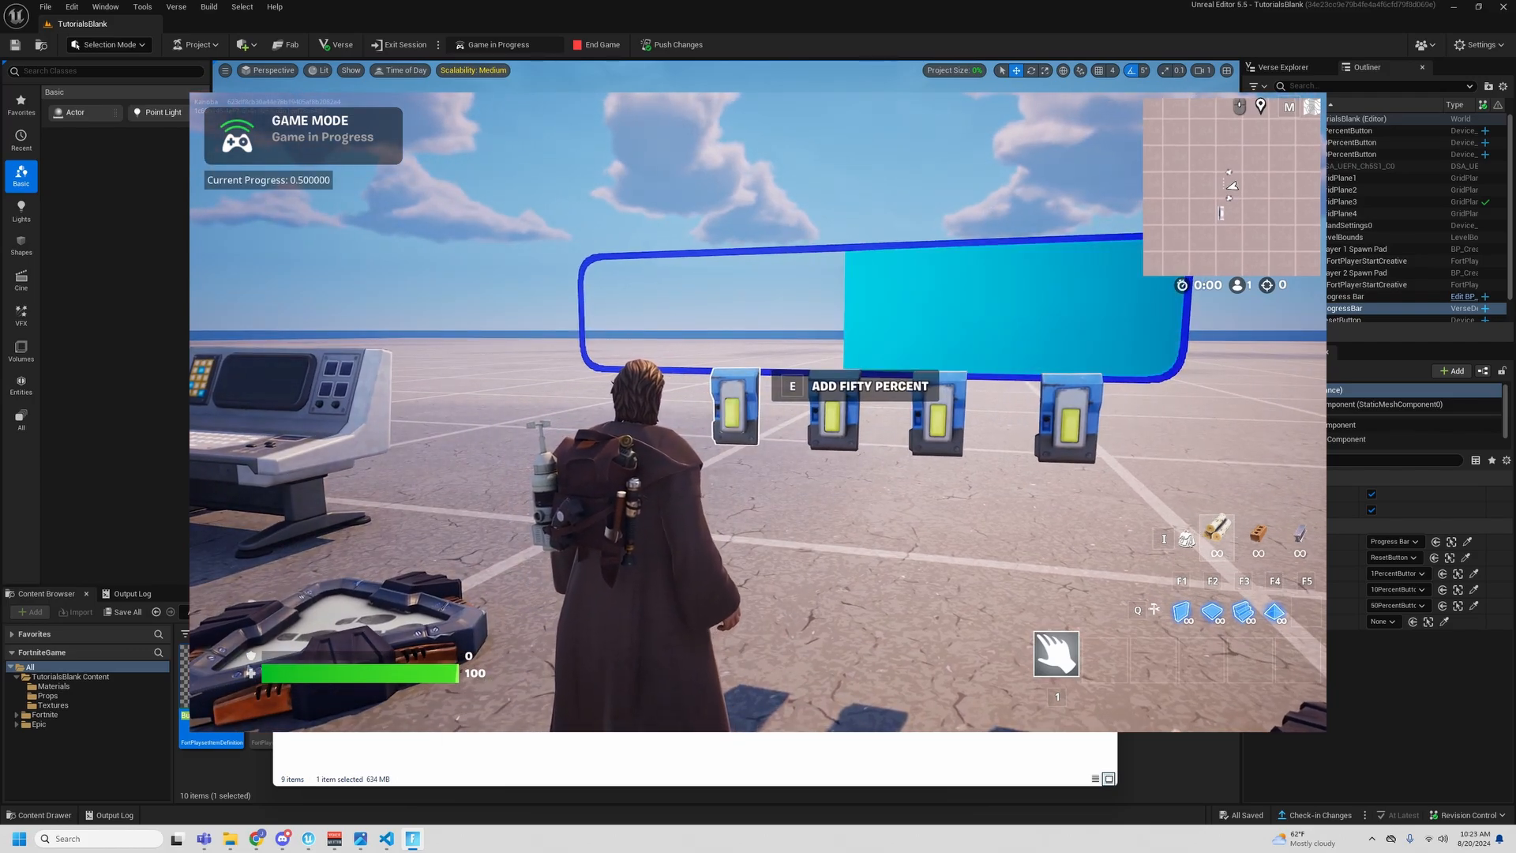
key(e)
key(w)
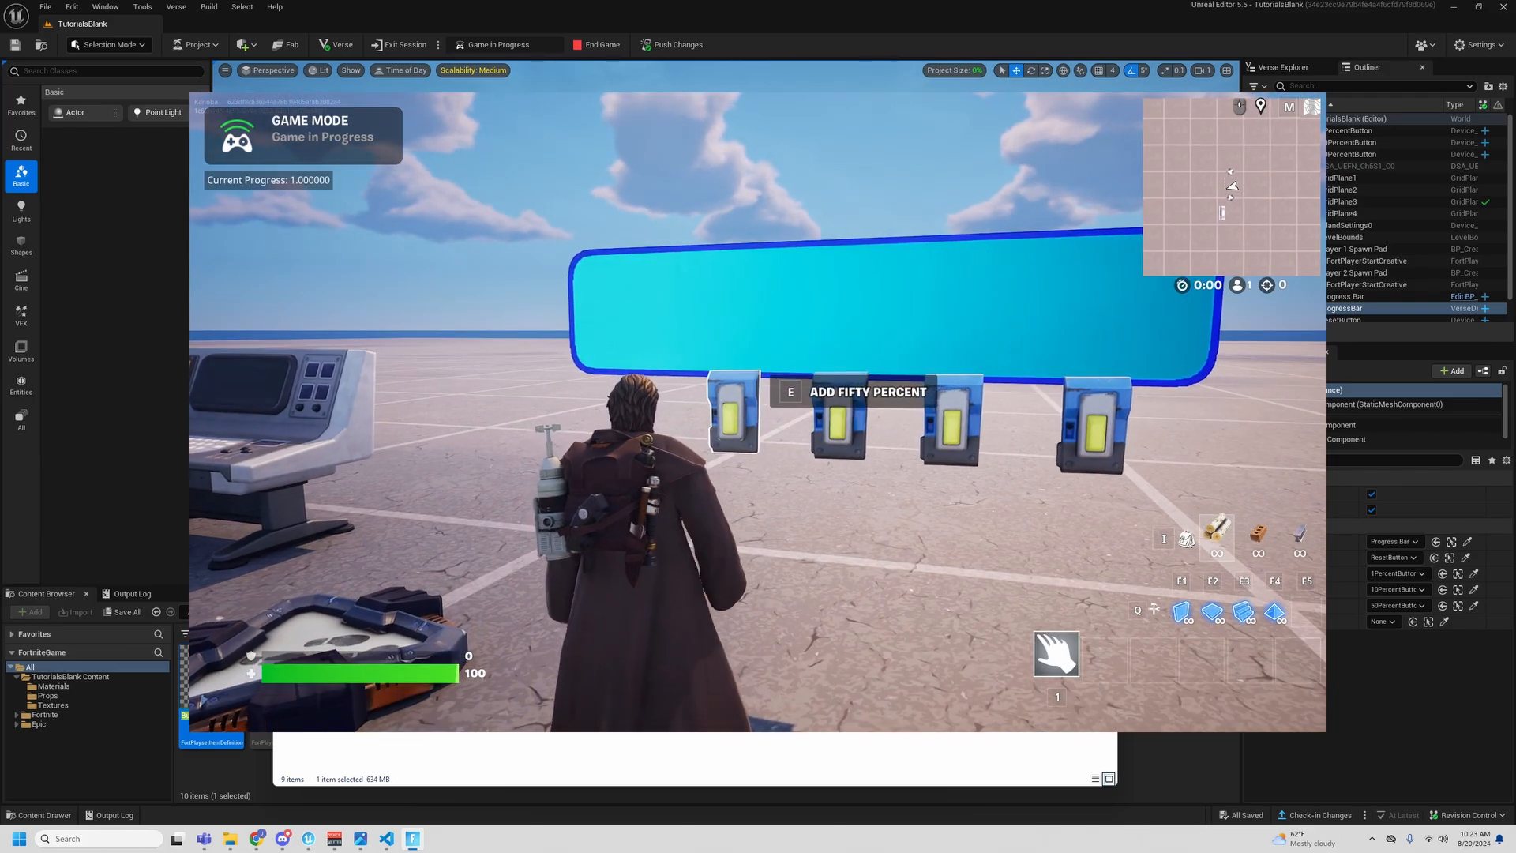
key(e)
key(e)
key(e)
key(e)
key(e)
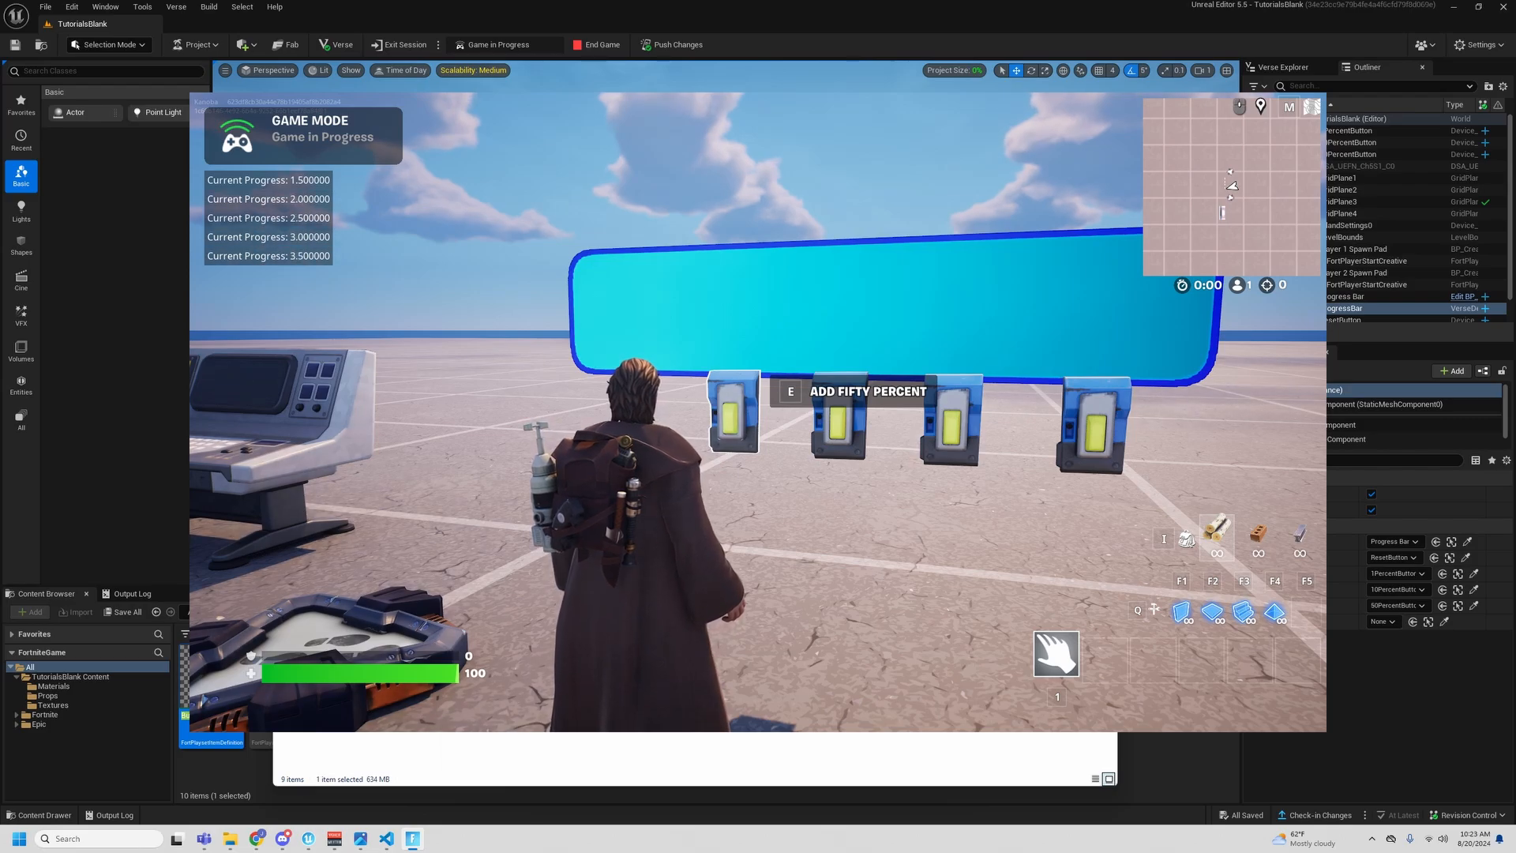
key(e)
key(e)
key(e)
key(e)
key(e)
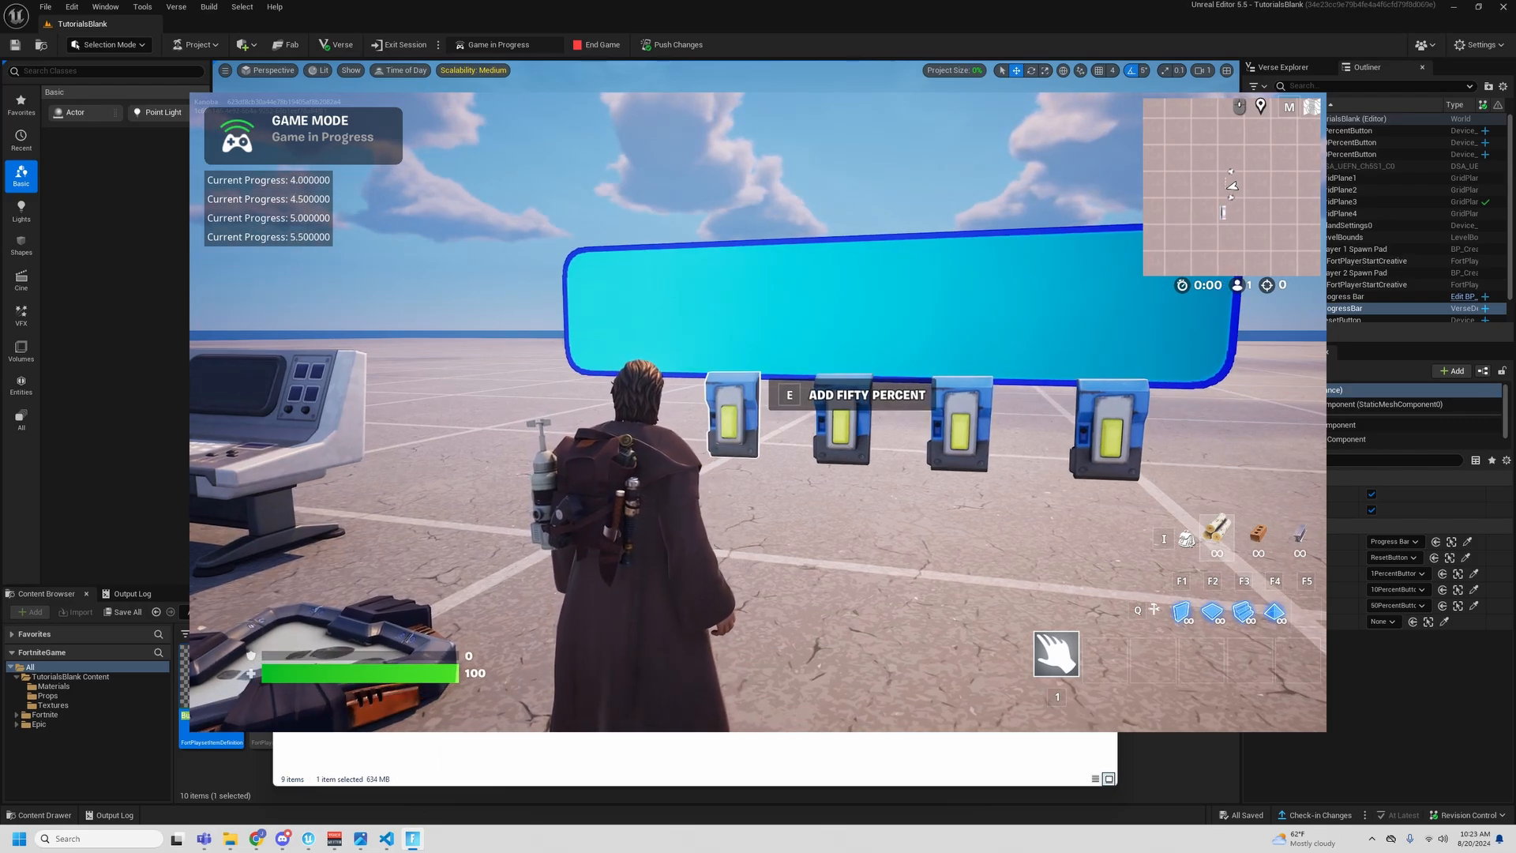
key(e)
key(e)
key(e)
key(e)
key(e)
key(e)
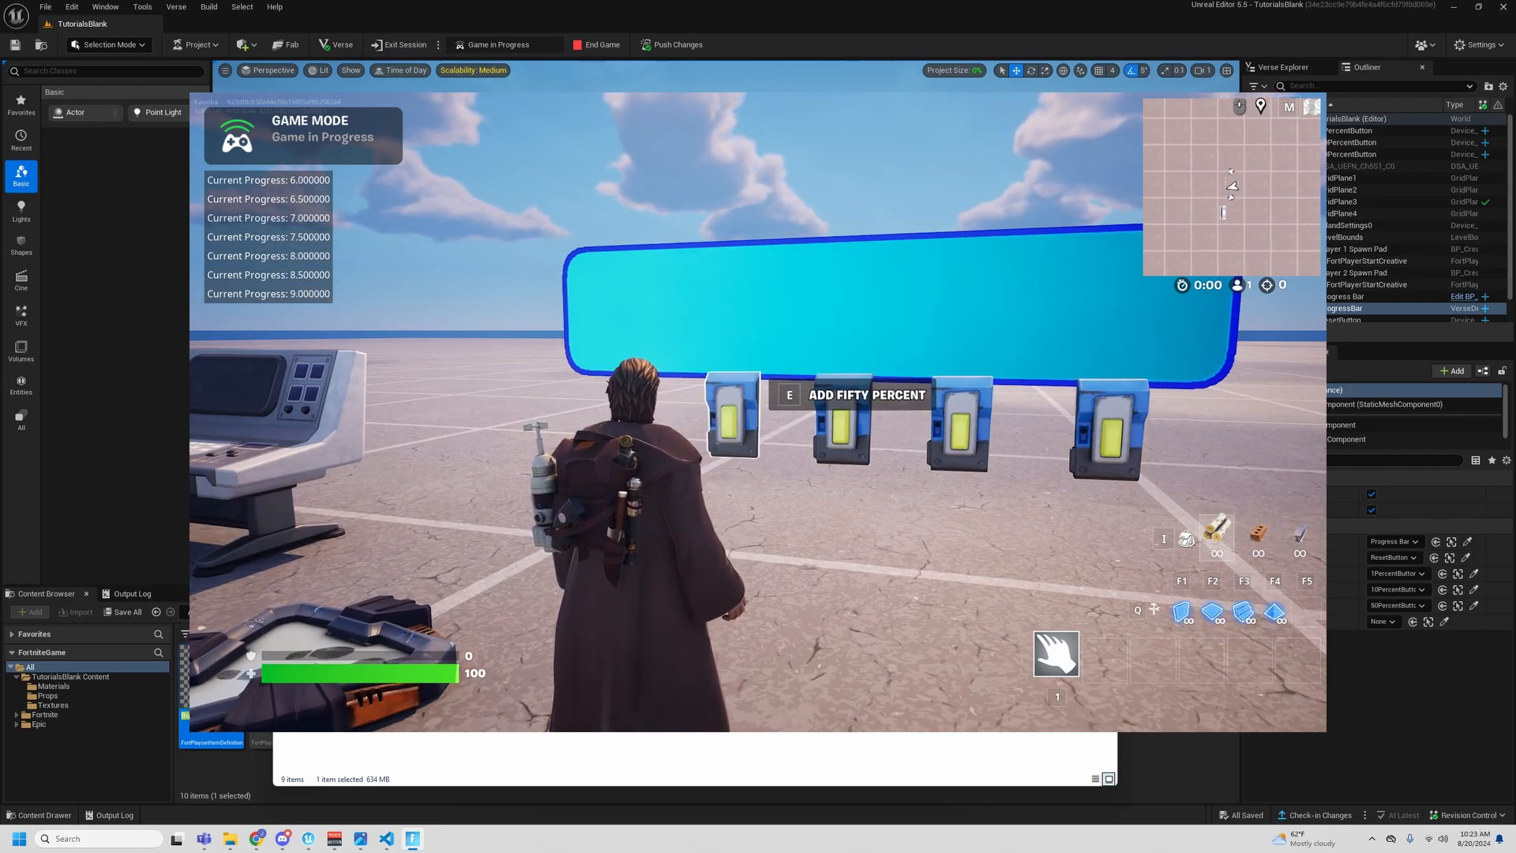
- Reset the progress bar in the game and activate the Add One Percent button many times
key(d)
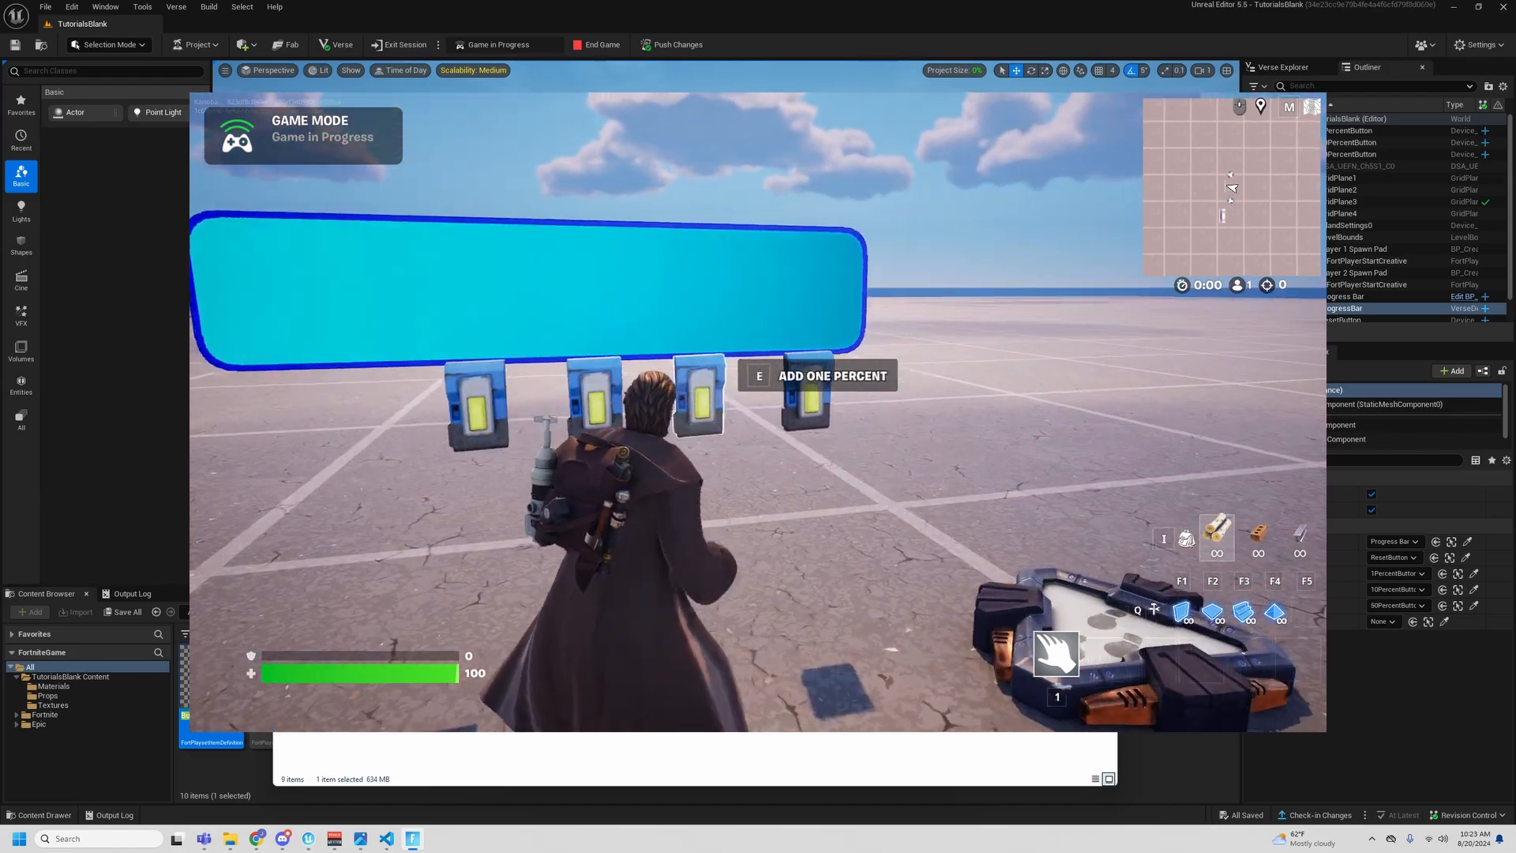
key(e)
key(a)
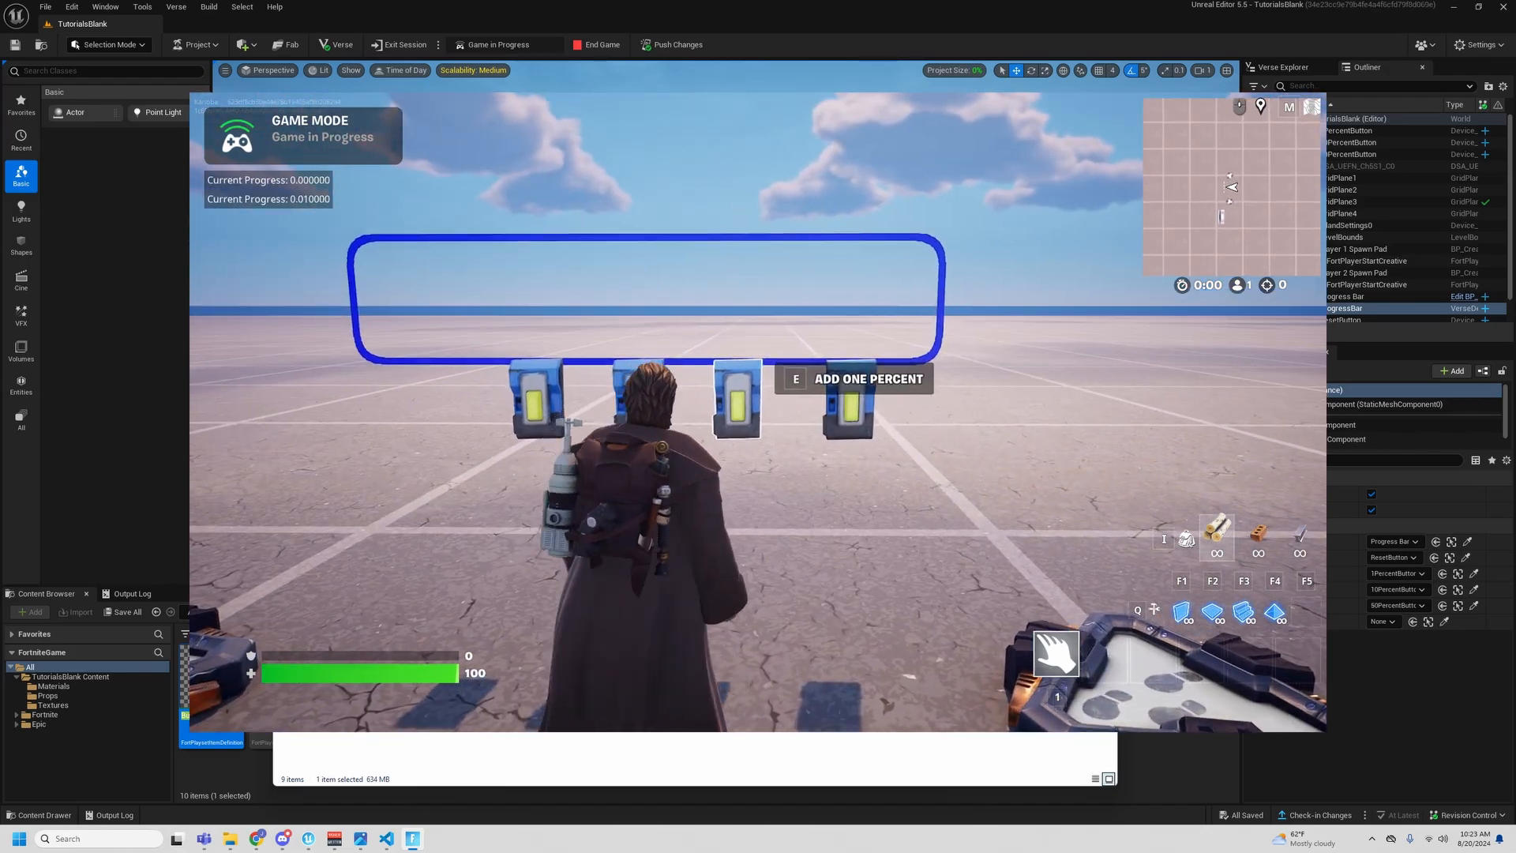
key(e)
key(e)
key(e)
key(e)
key(e)
key(e)
key(e)
key(e)
key(e)
key(e)
key(e)
key(e)
key(e)
key(e)
key(e)
key(e)
key(e)
key(e)
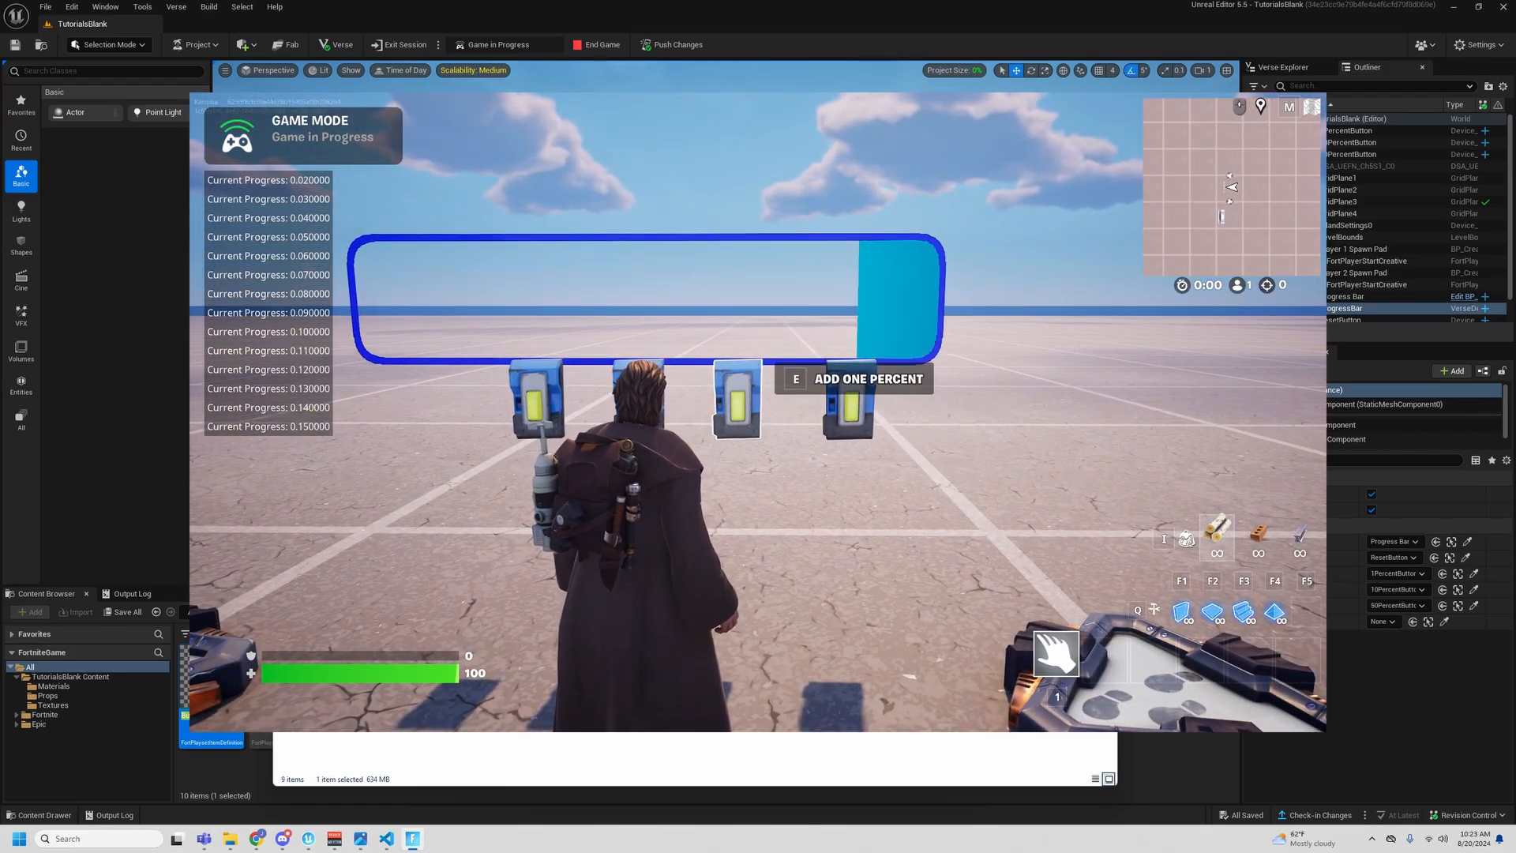
key(e)
key(e)
key(e)
- Test the Add Ten Percent button several times in the game, followed by the Add Fifty Percent button
key(d)
key(e)
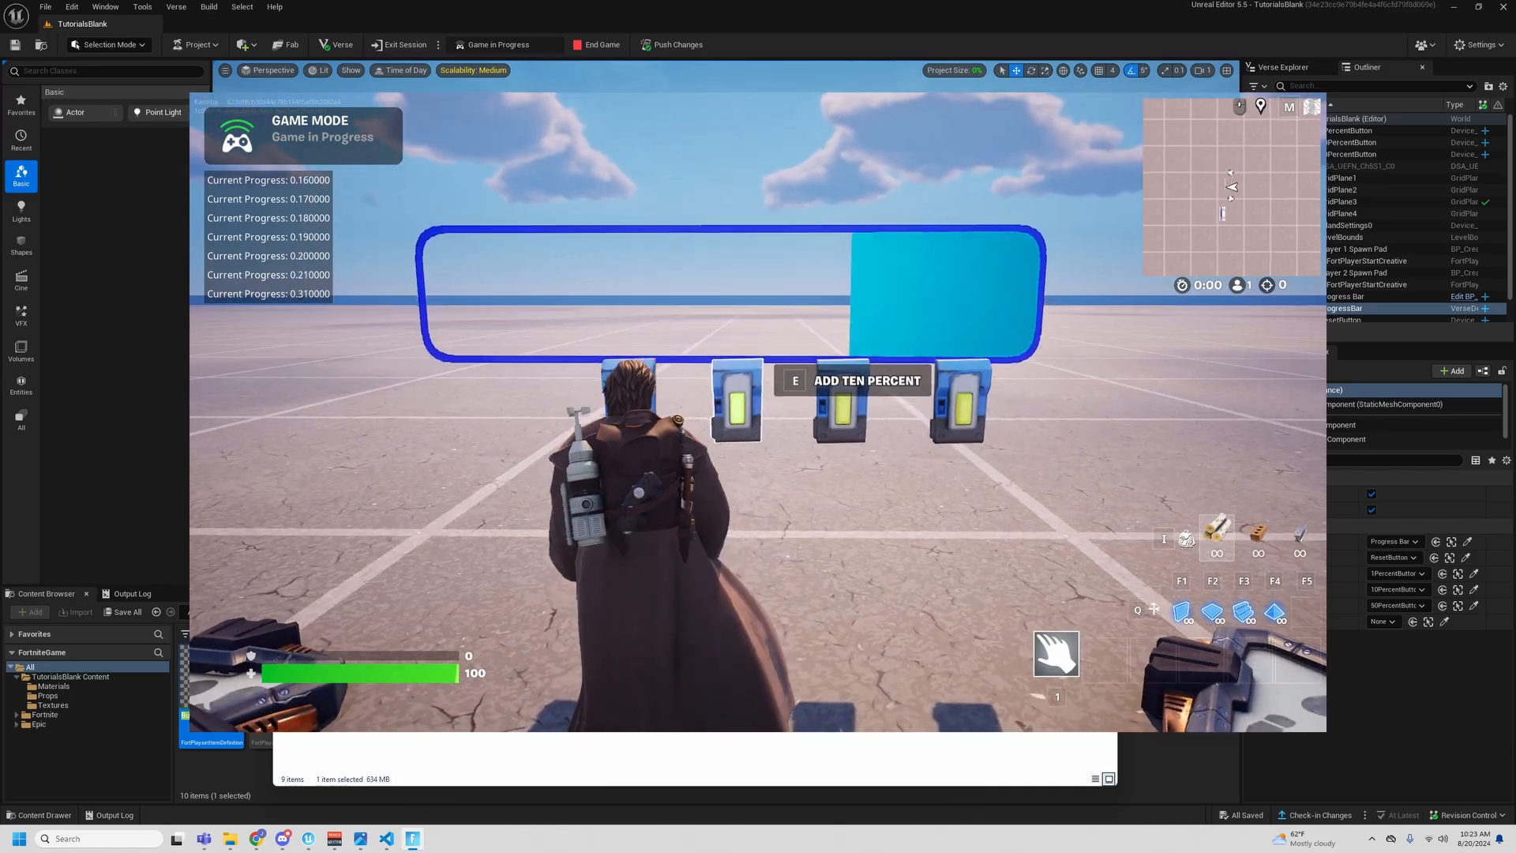
key(e)
key(e)
key(e)
key(e)
key(d)
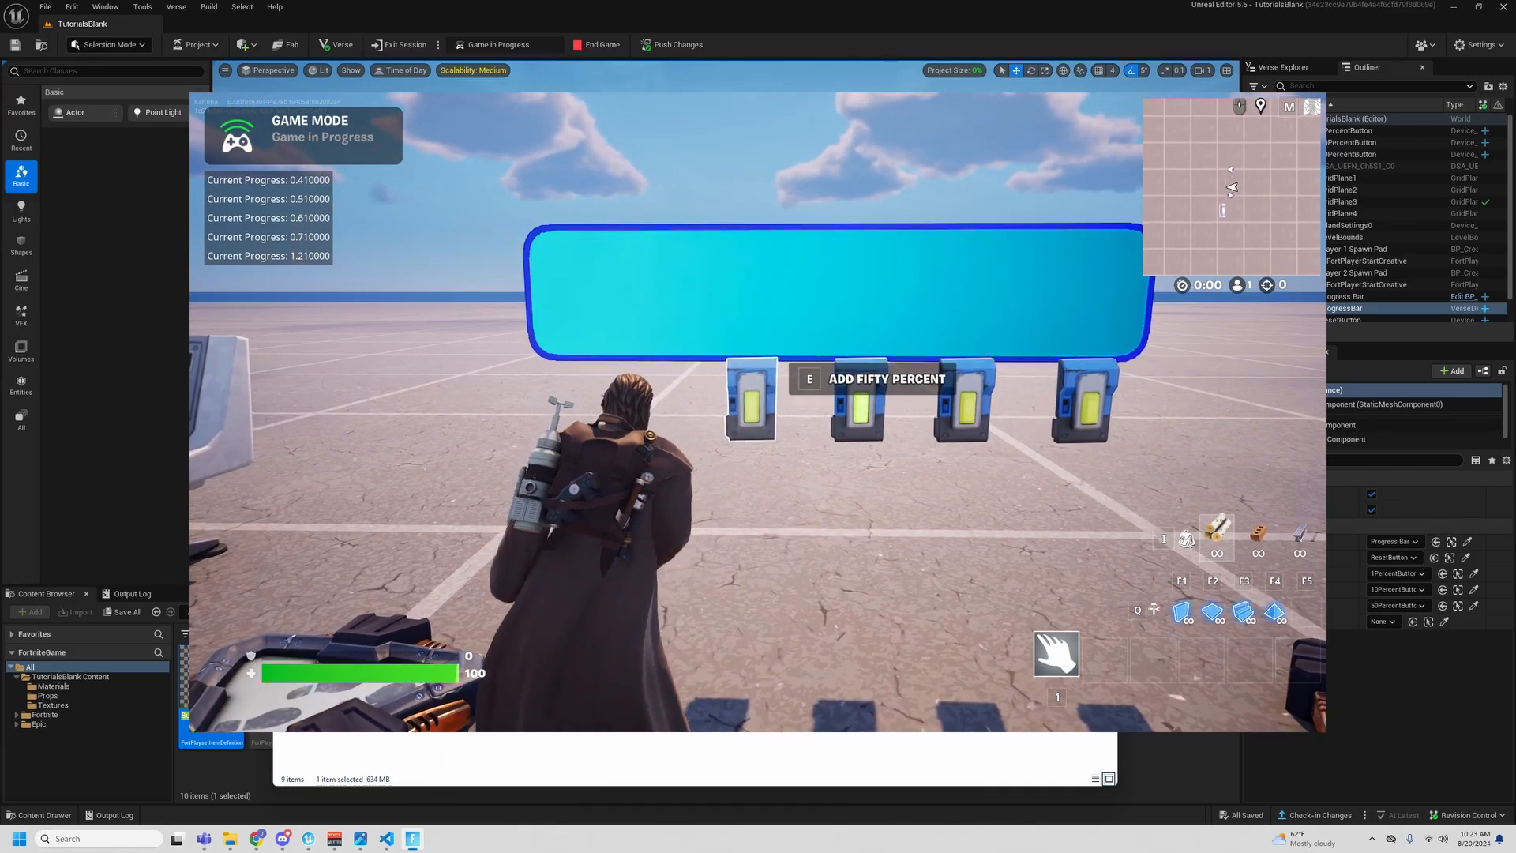
- Reset the bar in the game and run through the one, ten and fifty percent buttons in turn
key(e)
key(d)
key(e)
key(a)
key(e)
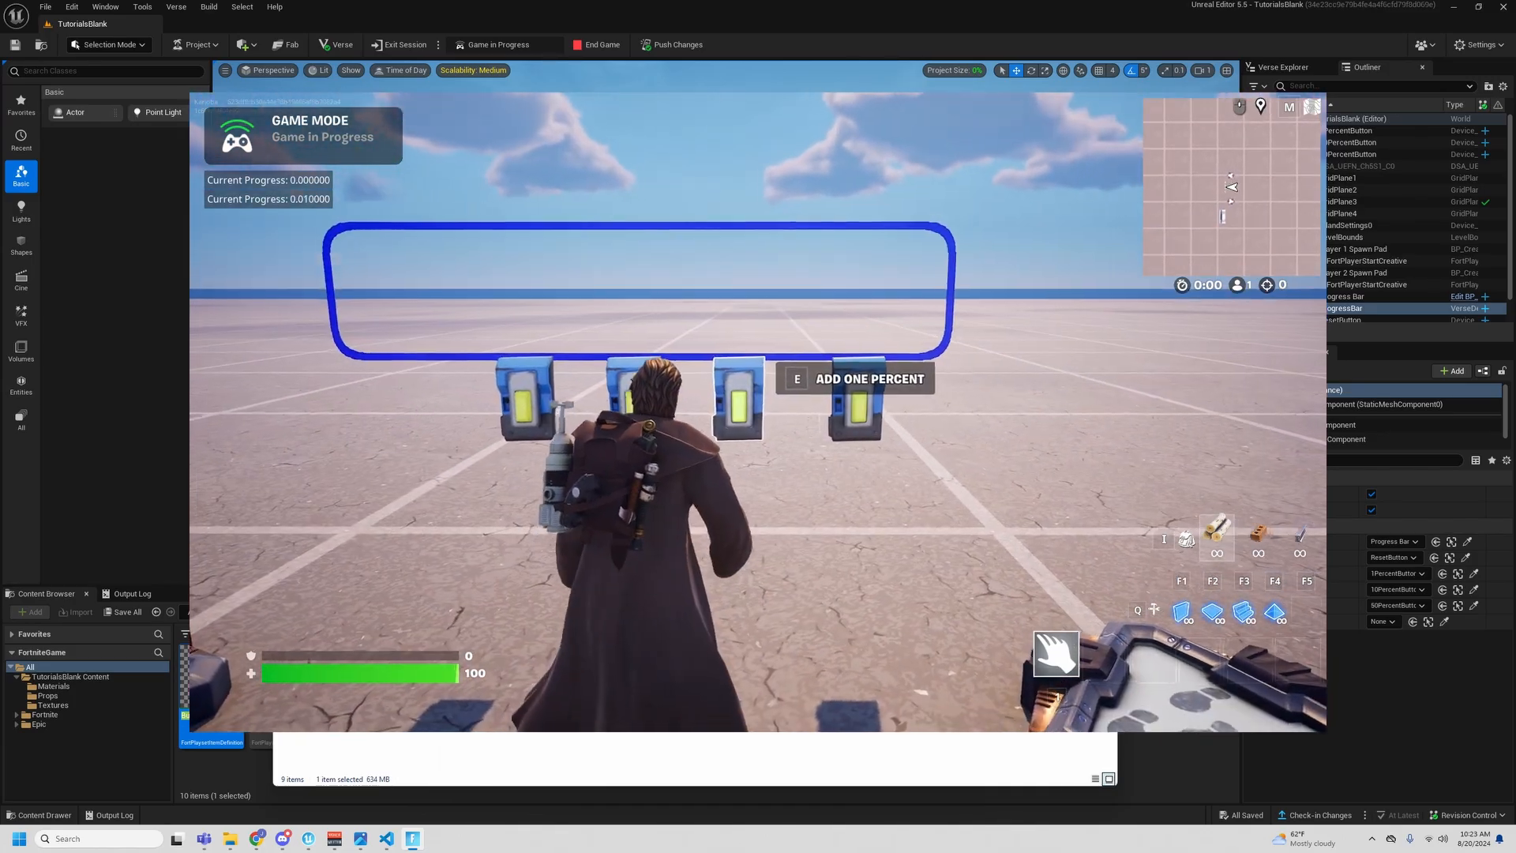
key(e)
key(a)
key(e)
- Reset the bar once more in the game and activate the Add One Percent button several times
key(e)
key(d)
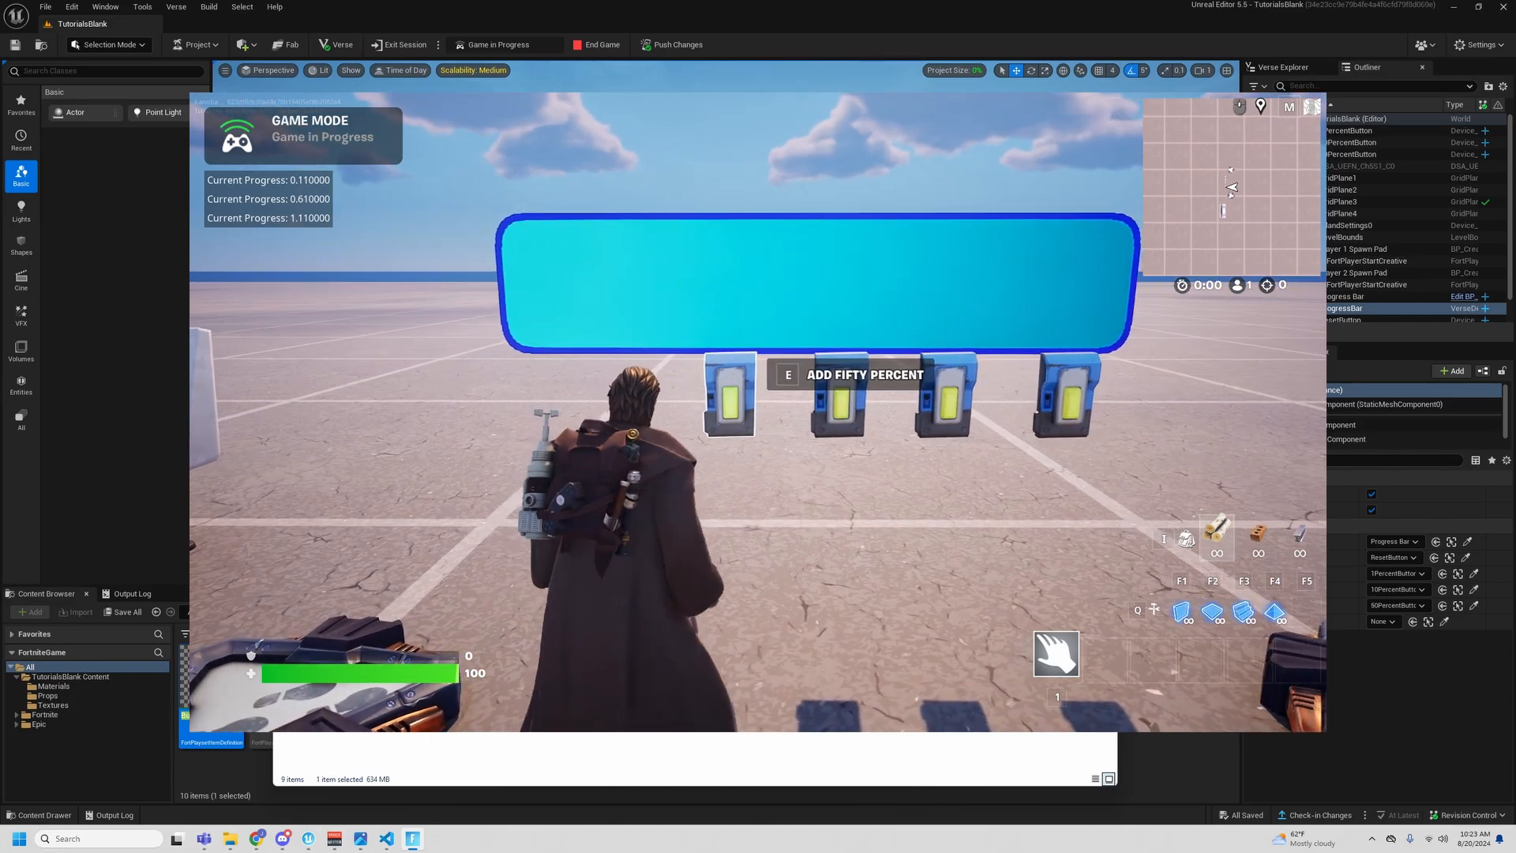
key(e)
key(d)
key(e)
key(e)
key(a)
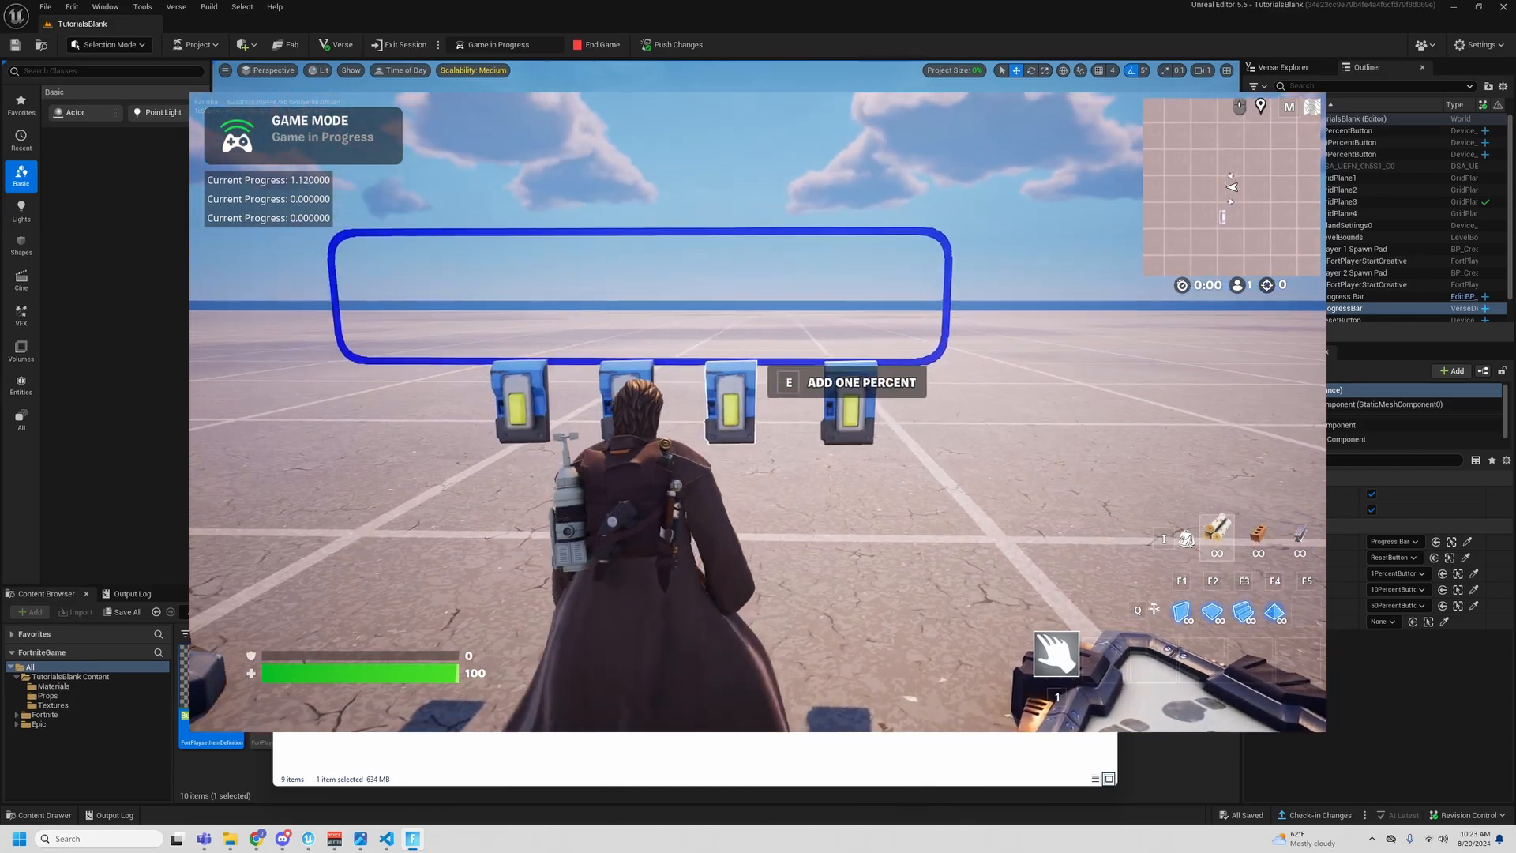
key(e)
key(e)
key(e)
key(e)
key(e)
key(e)
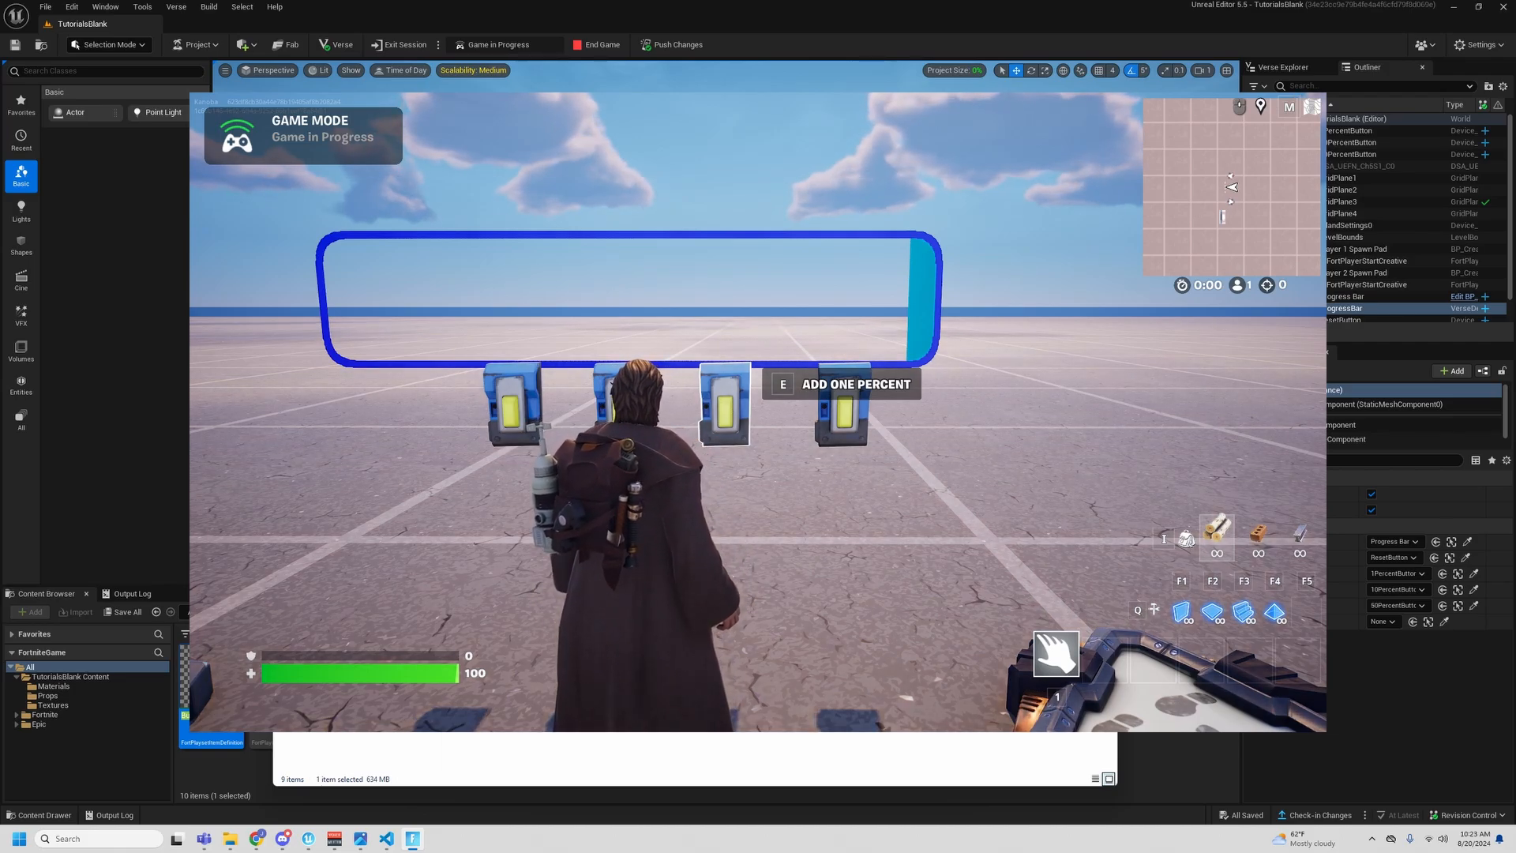
- Return to the Unreal Editor and duplicate 50PercentButton, placing the copy about 110 units further out along the button row
key(Tab)
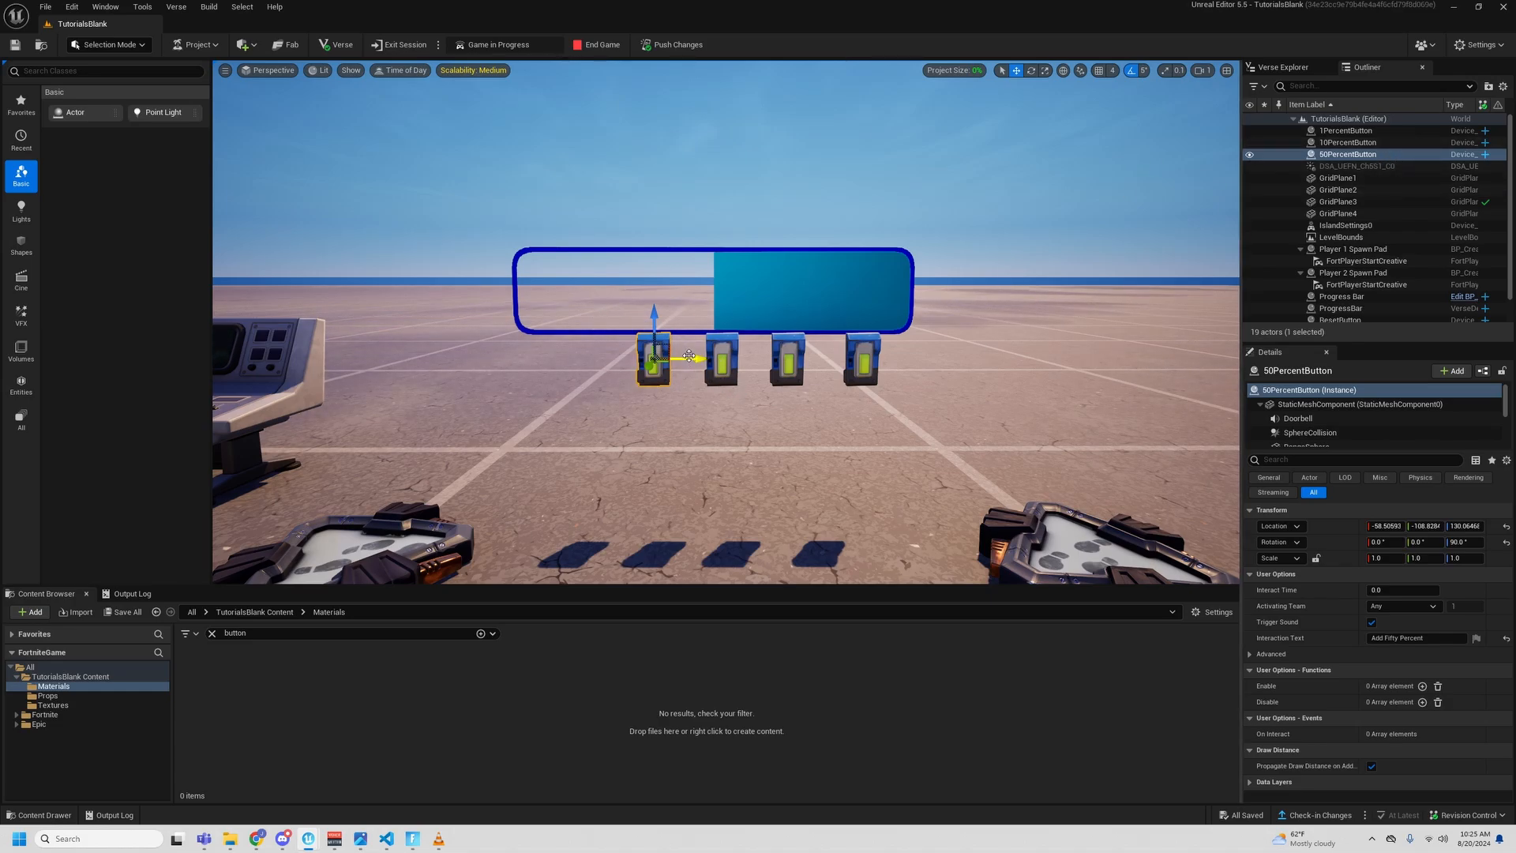
alt+drag(690, 358, 572, 357)
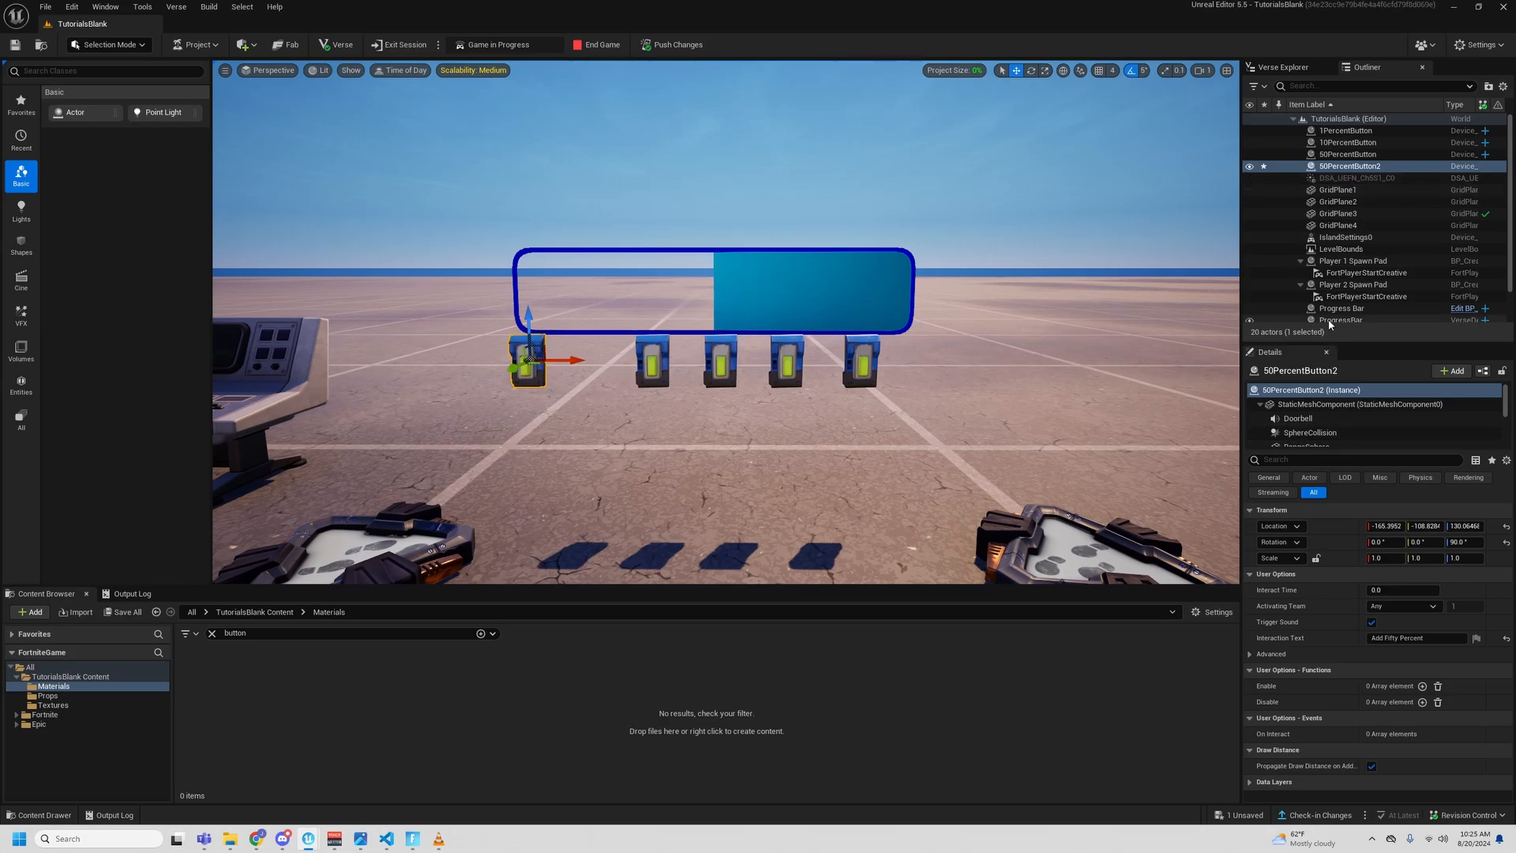
- Rename the duplicated button RandomColor and set its interaction text to Randomize Color
key(F2)
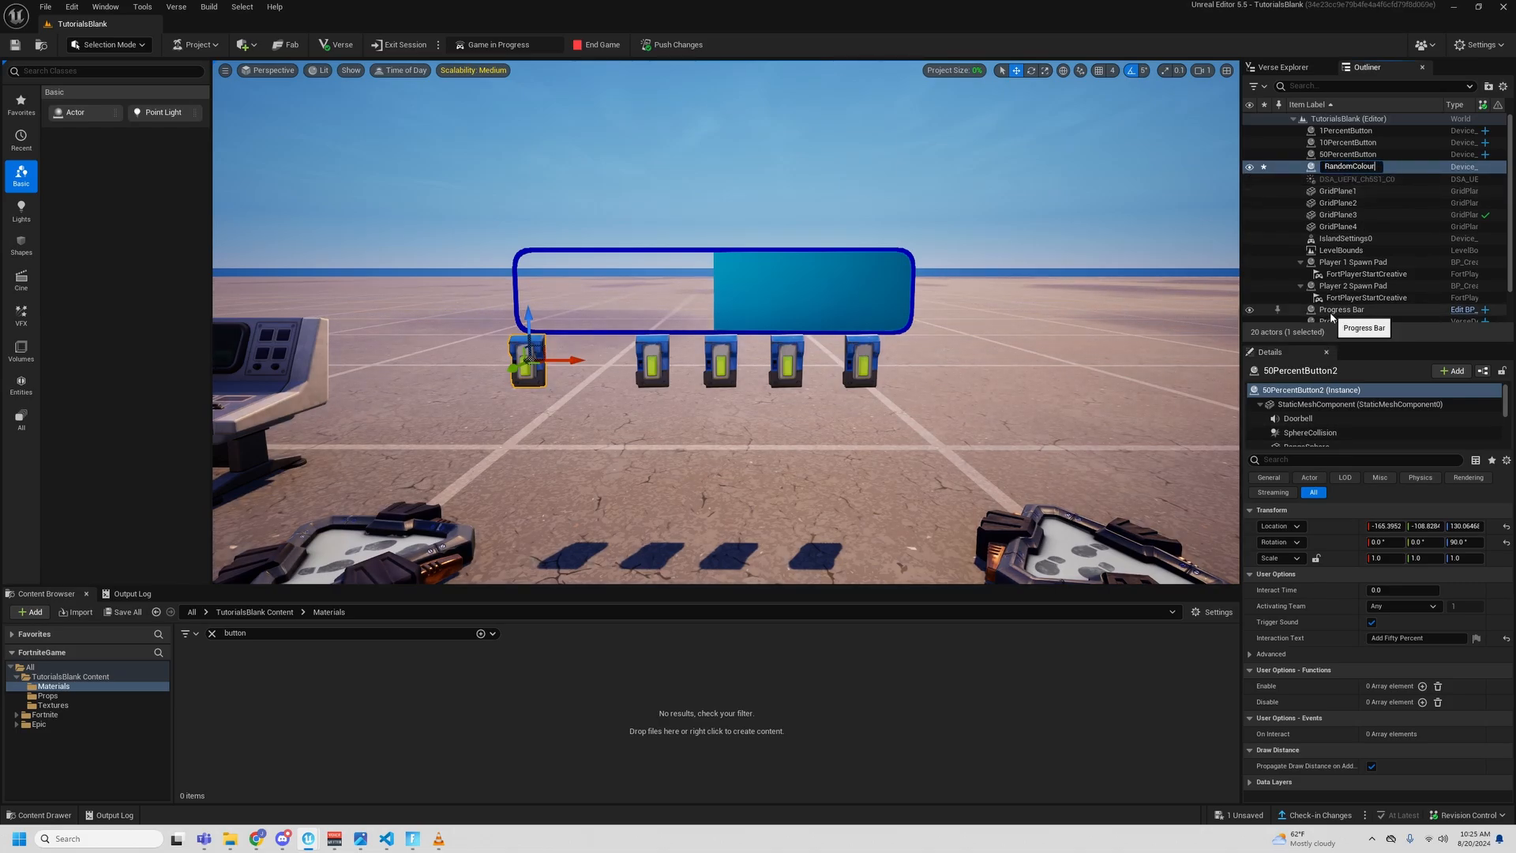
text(\)
key(Return)
scroll(1420, 297, down, 1)
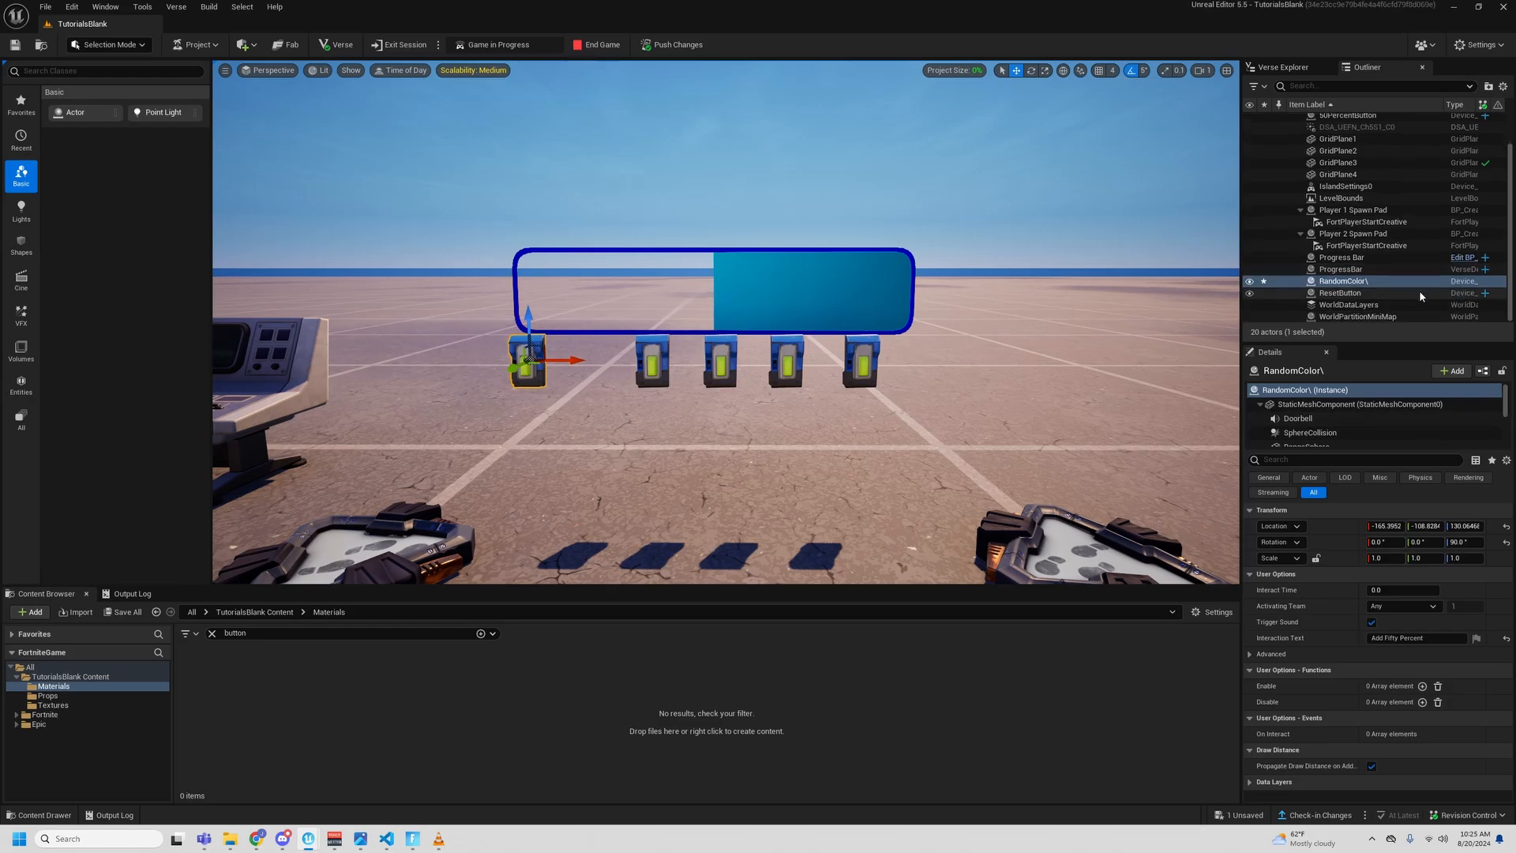
key(F2)
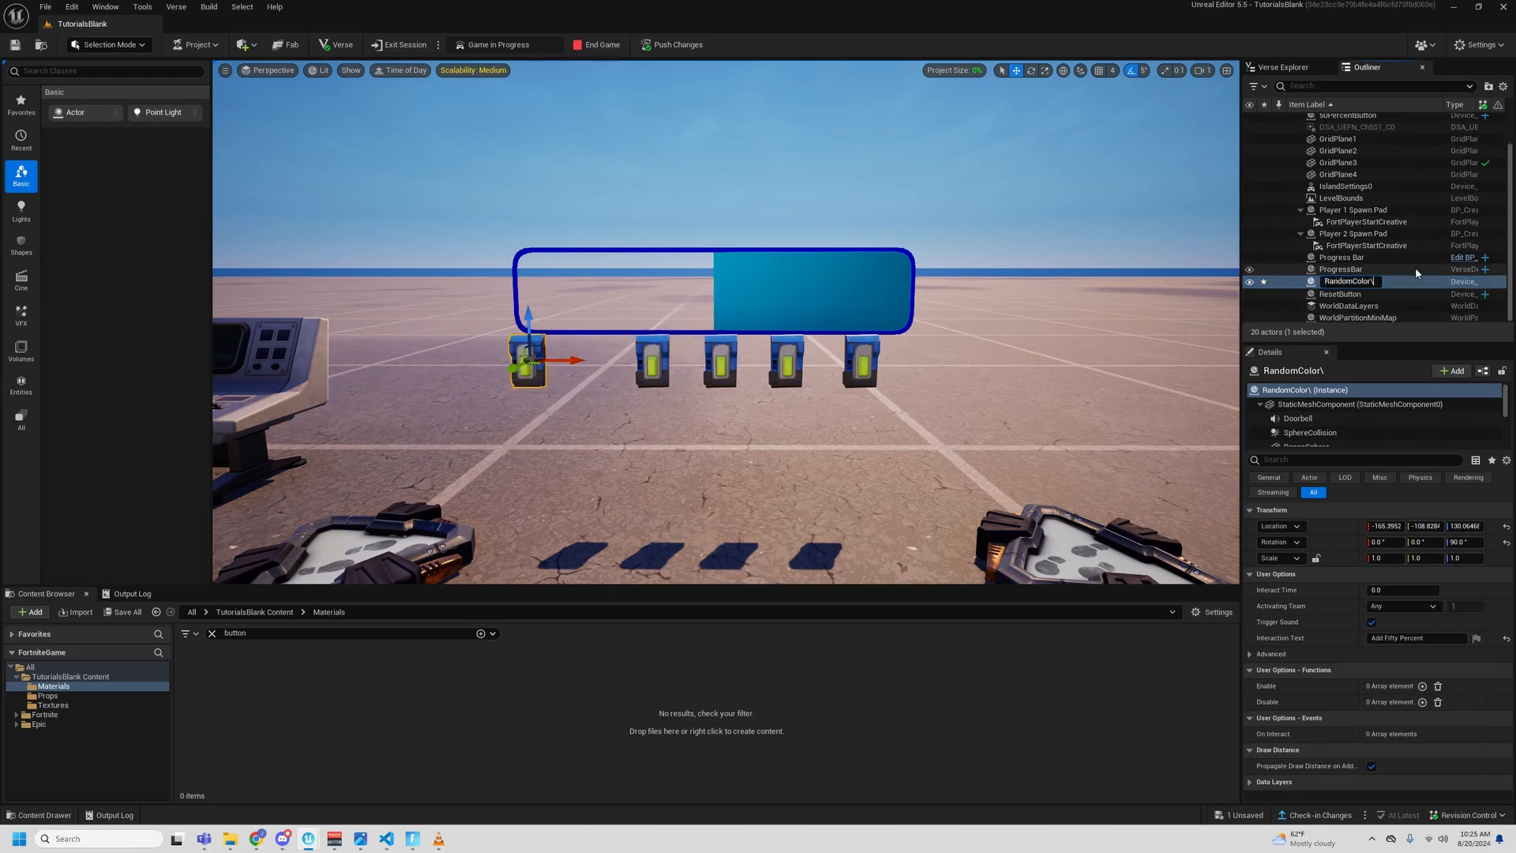
key(Return)
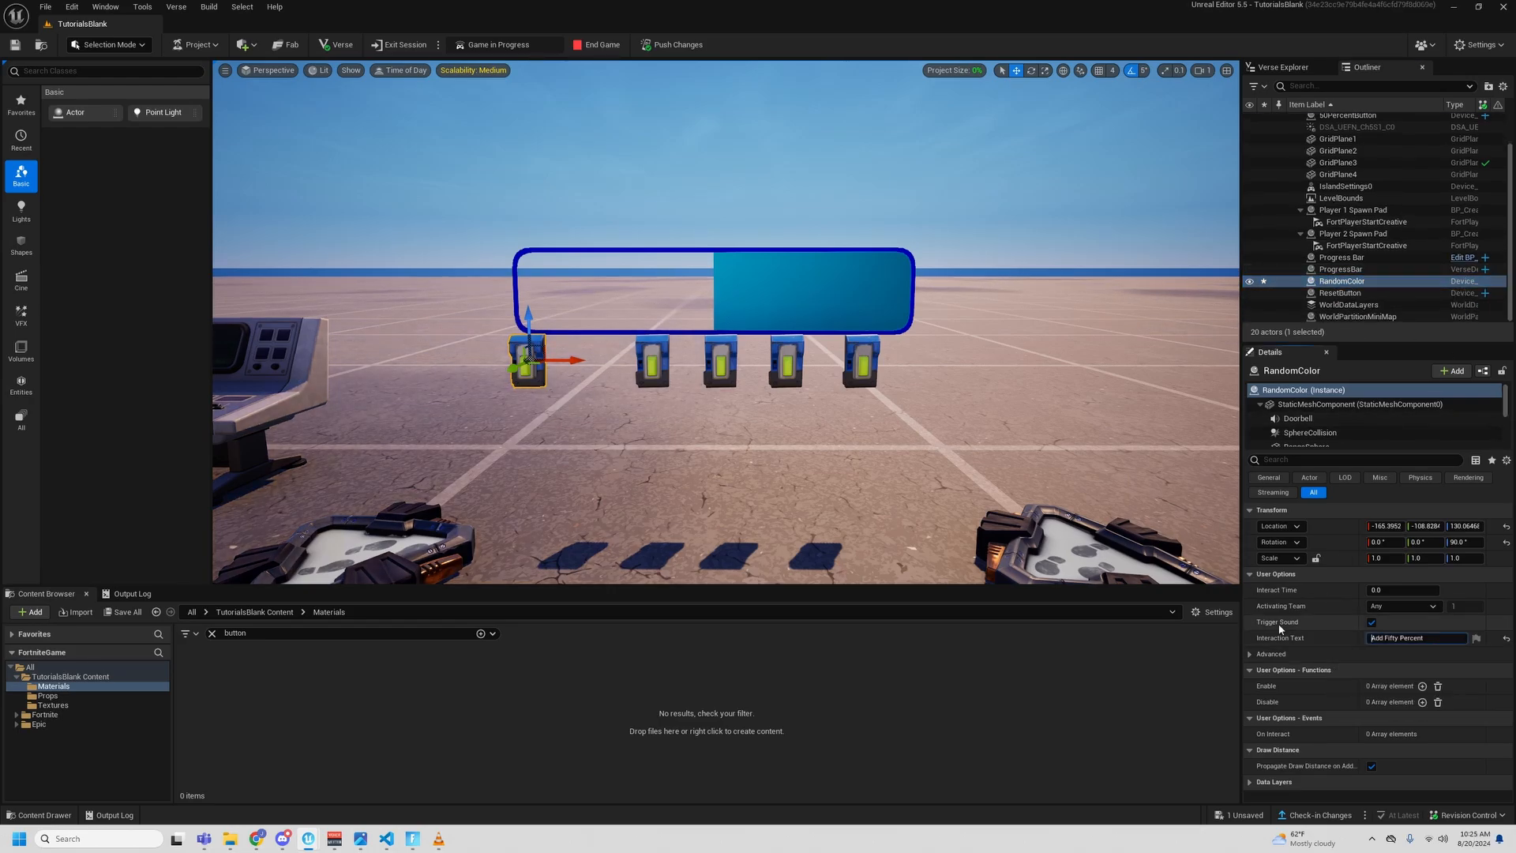
key(ctrl+a)
text(Ra)
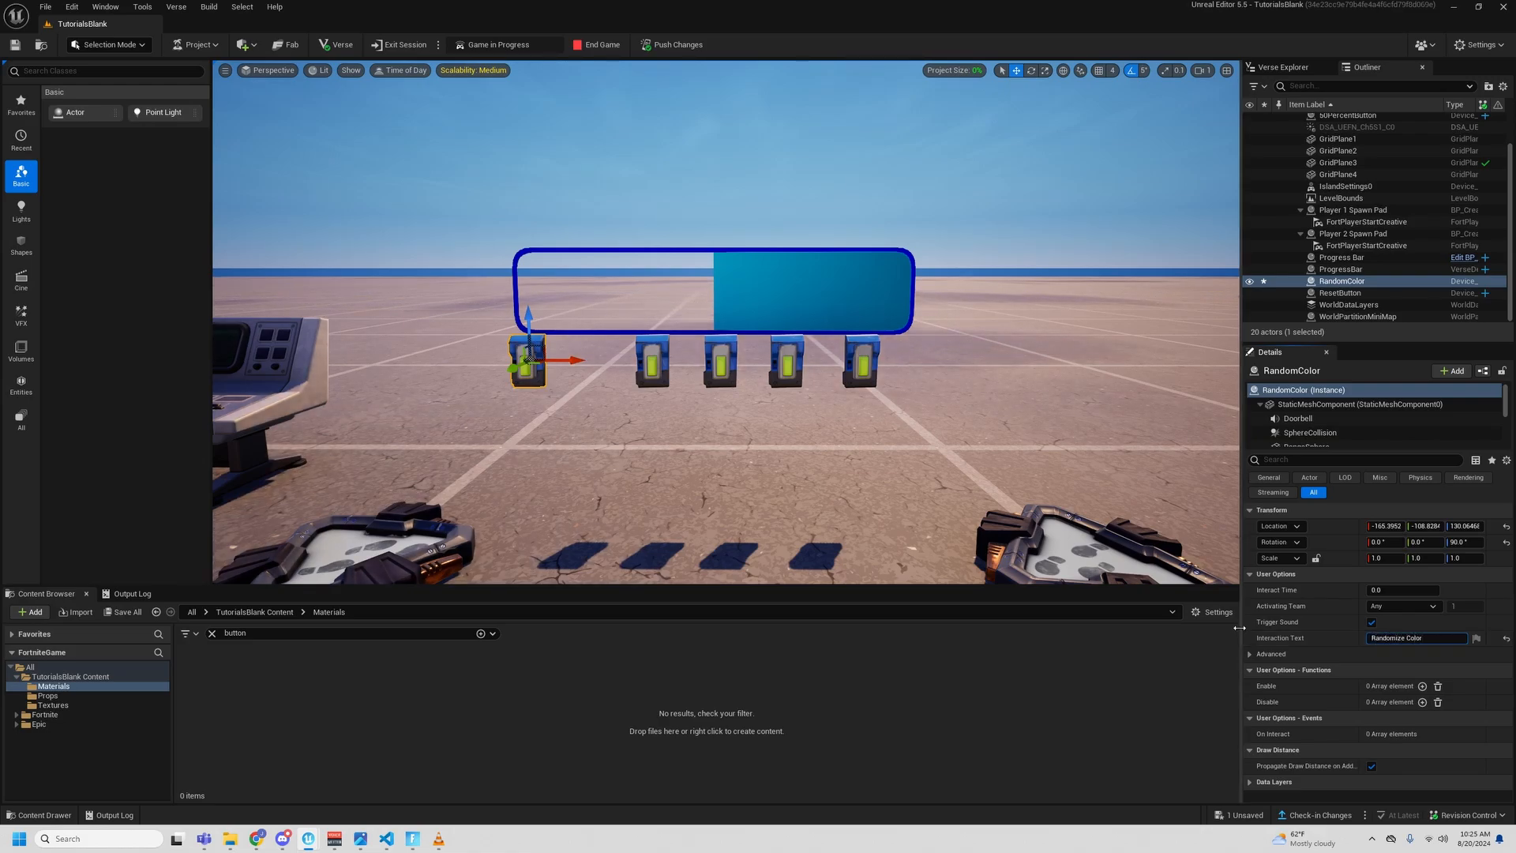
- Select the ProgressBar device in the level and assign RandomColor as its RandomizeColorButton
key(a)
right_drag(908, 442, 894, 437)
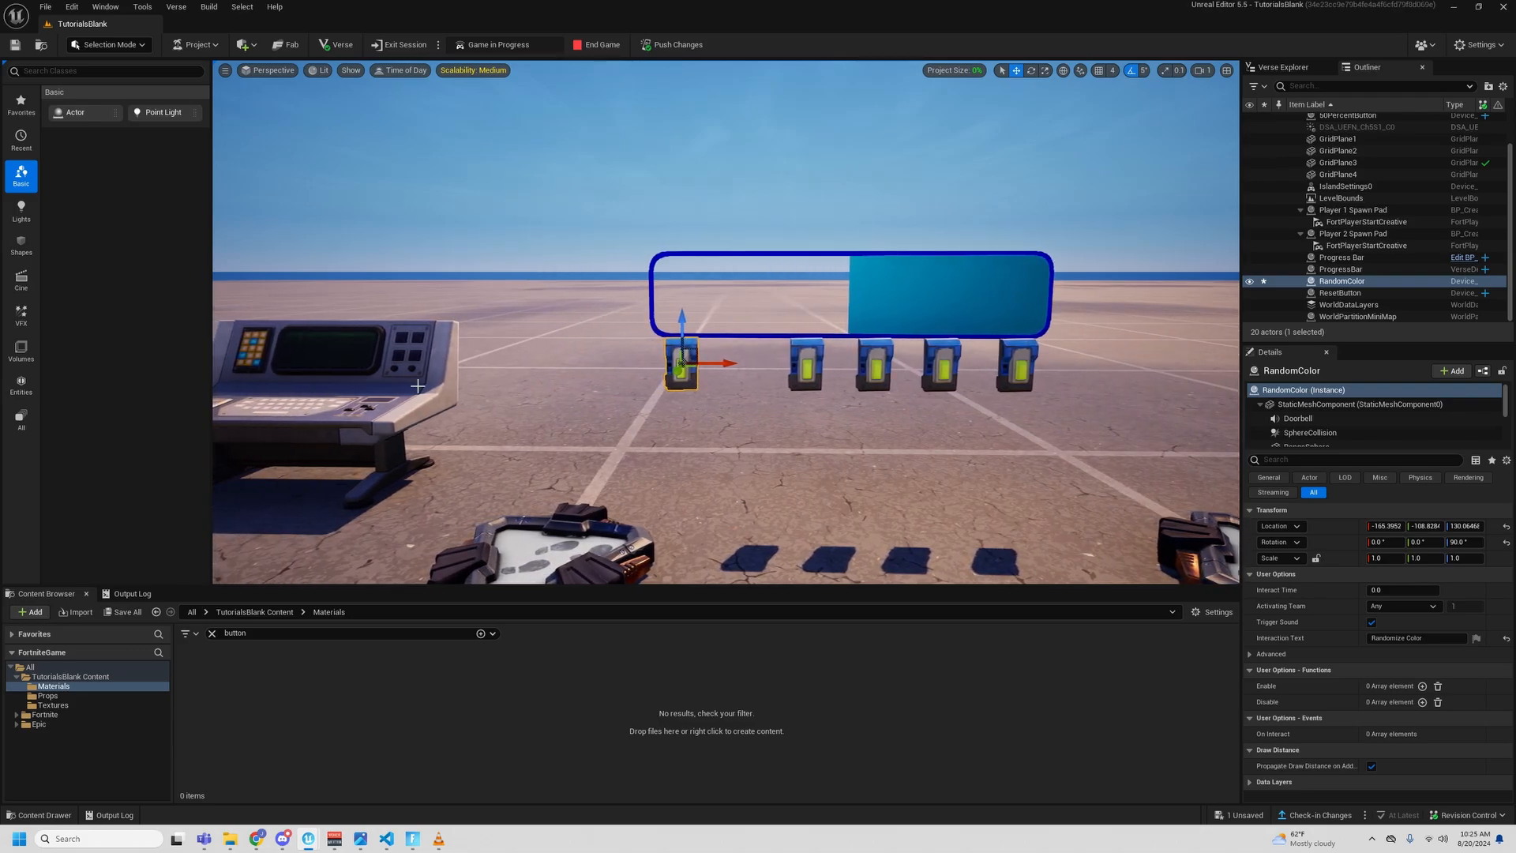
click(366, 374)
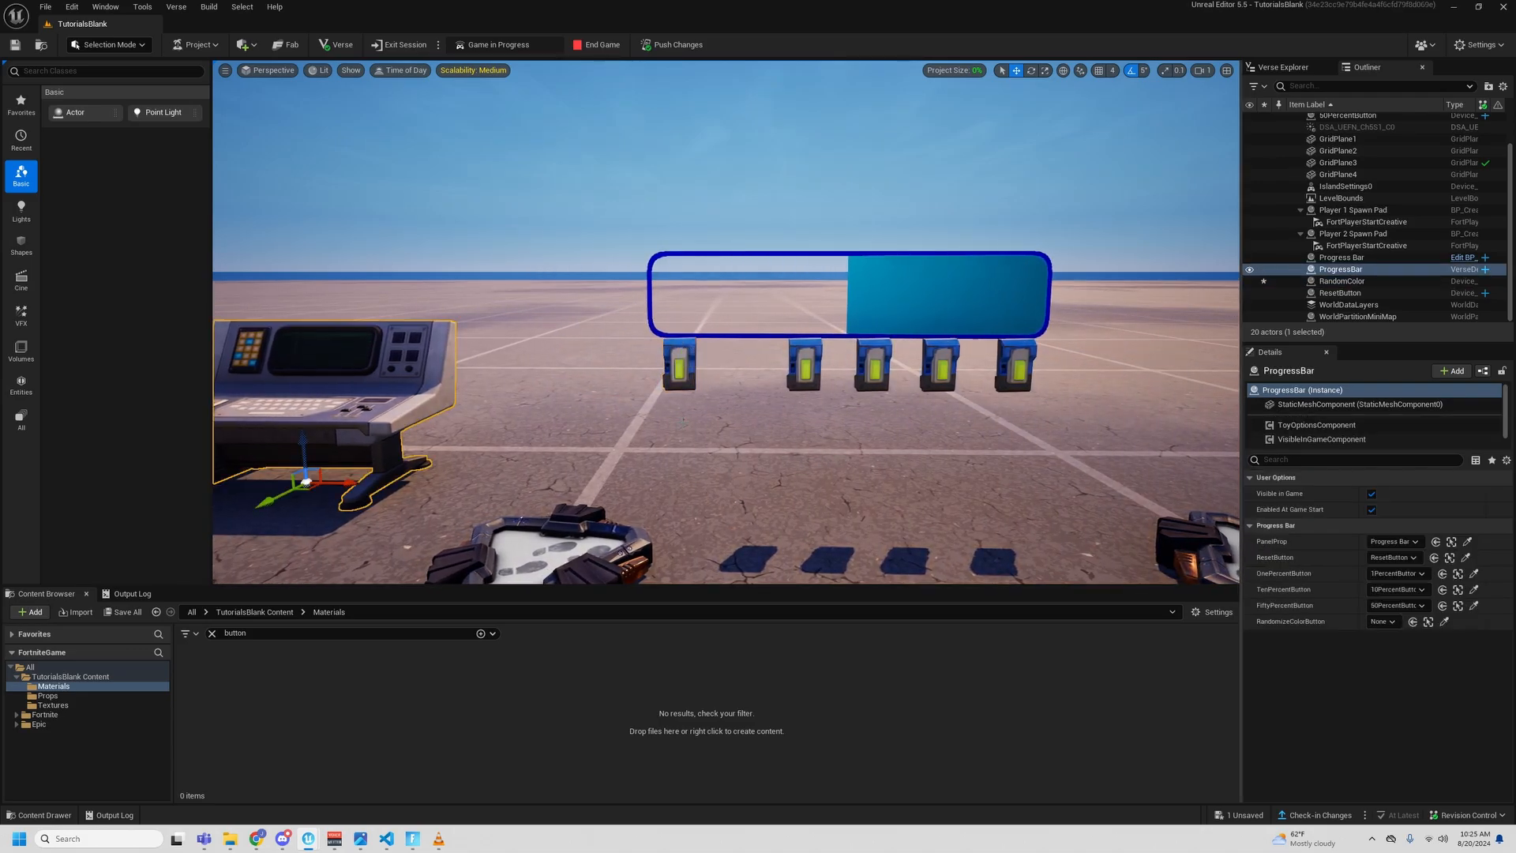
click(1381, 621)
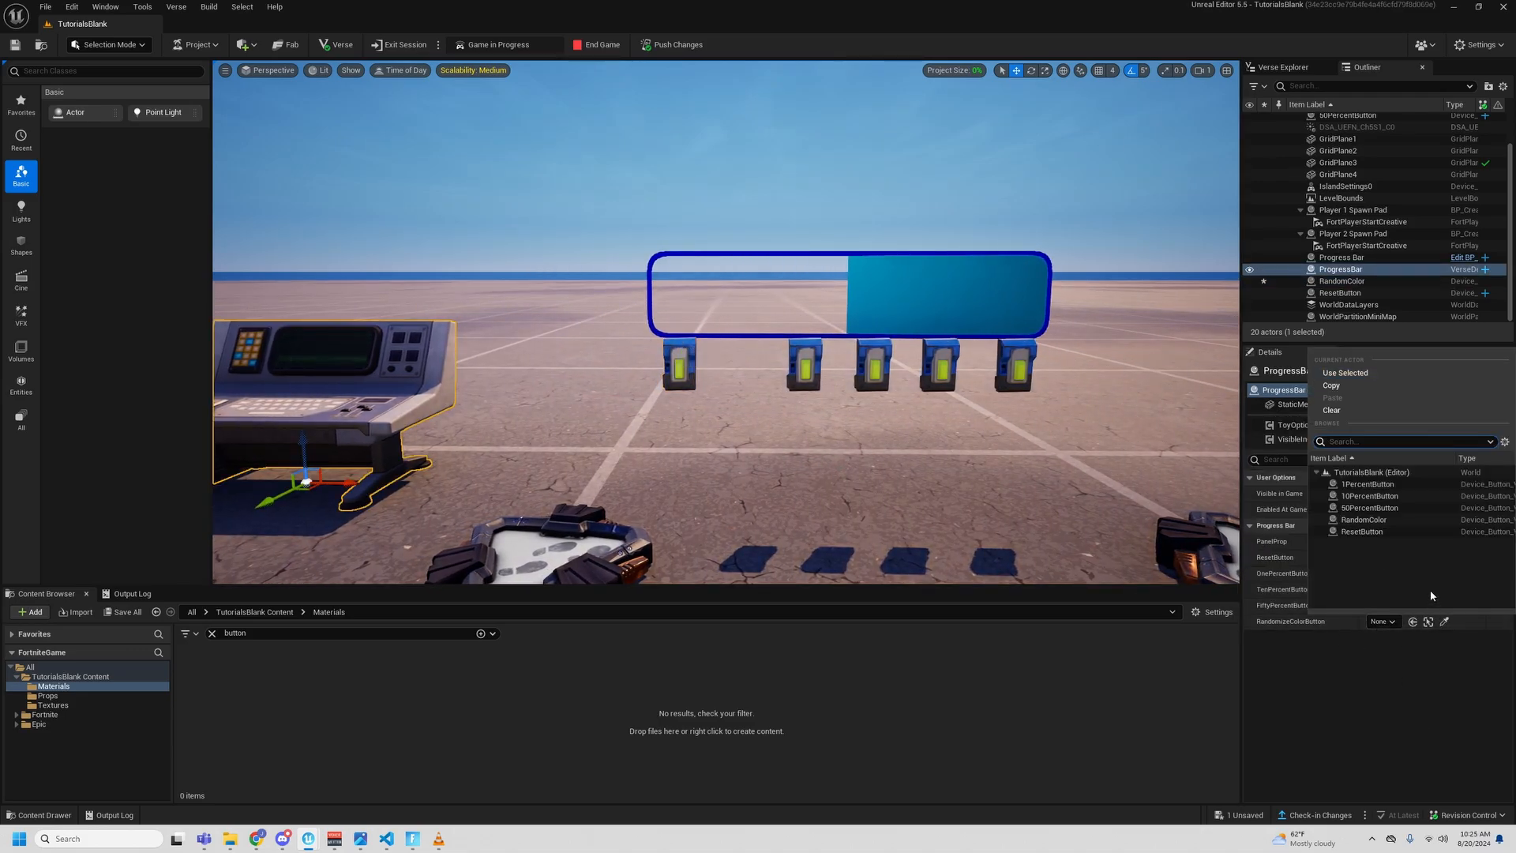
click(1371, 695)
click(1383, 622)
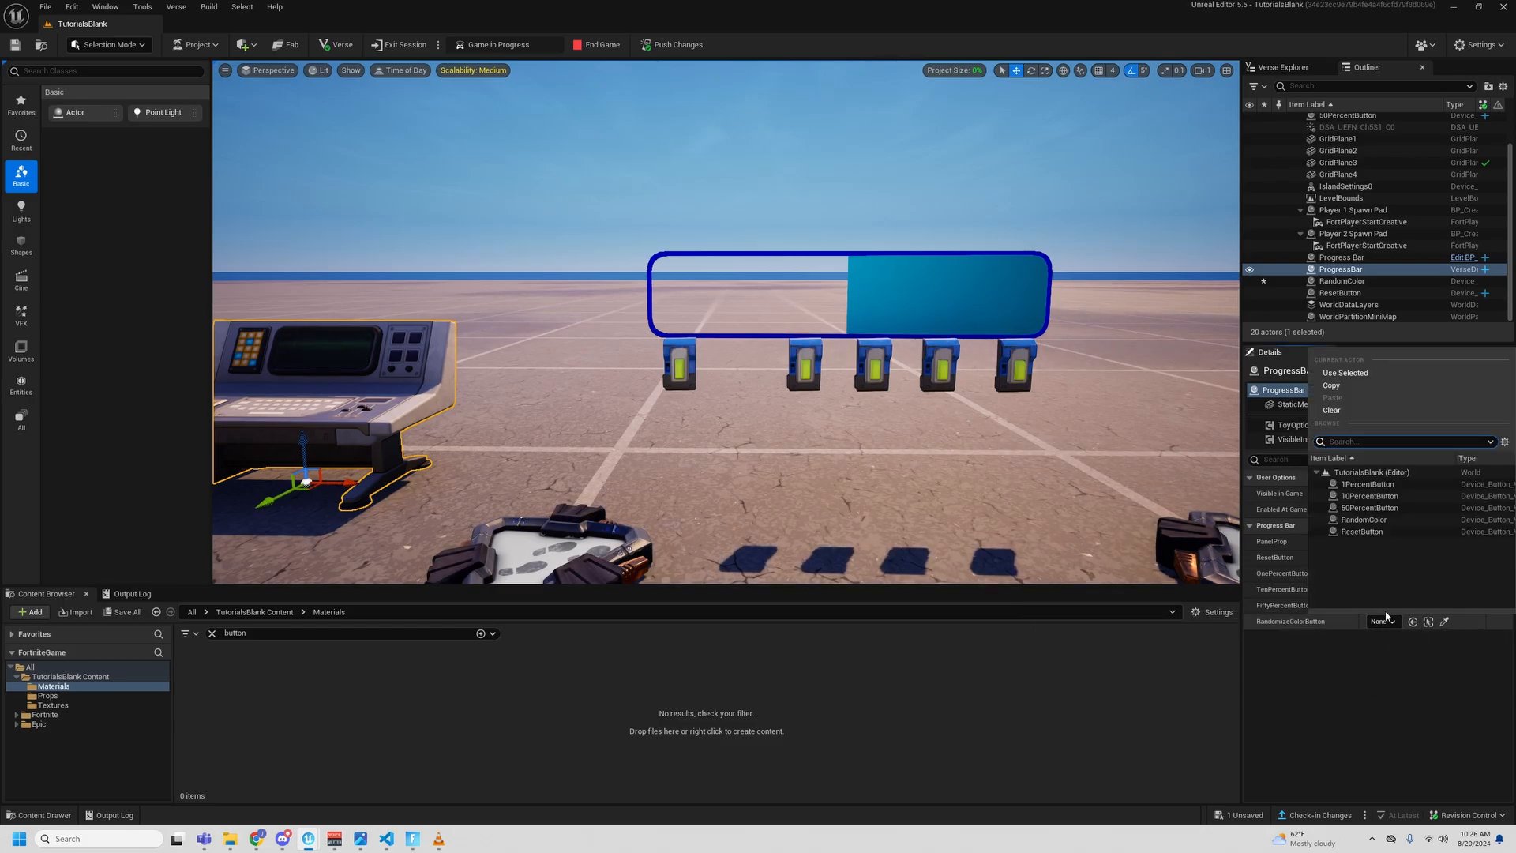
click(1378, 525)
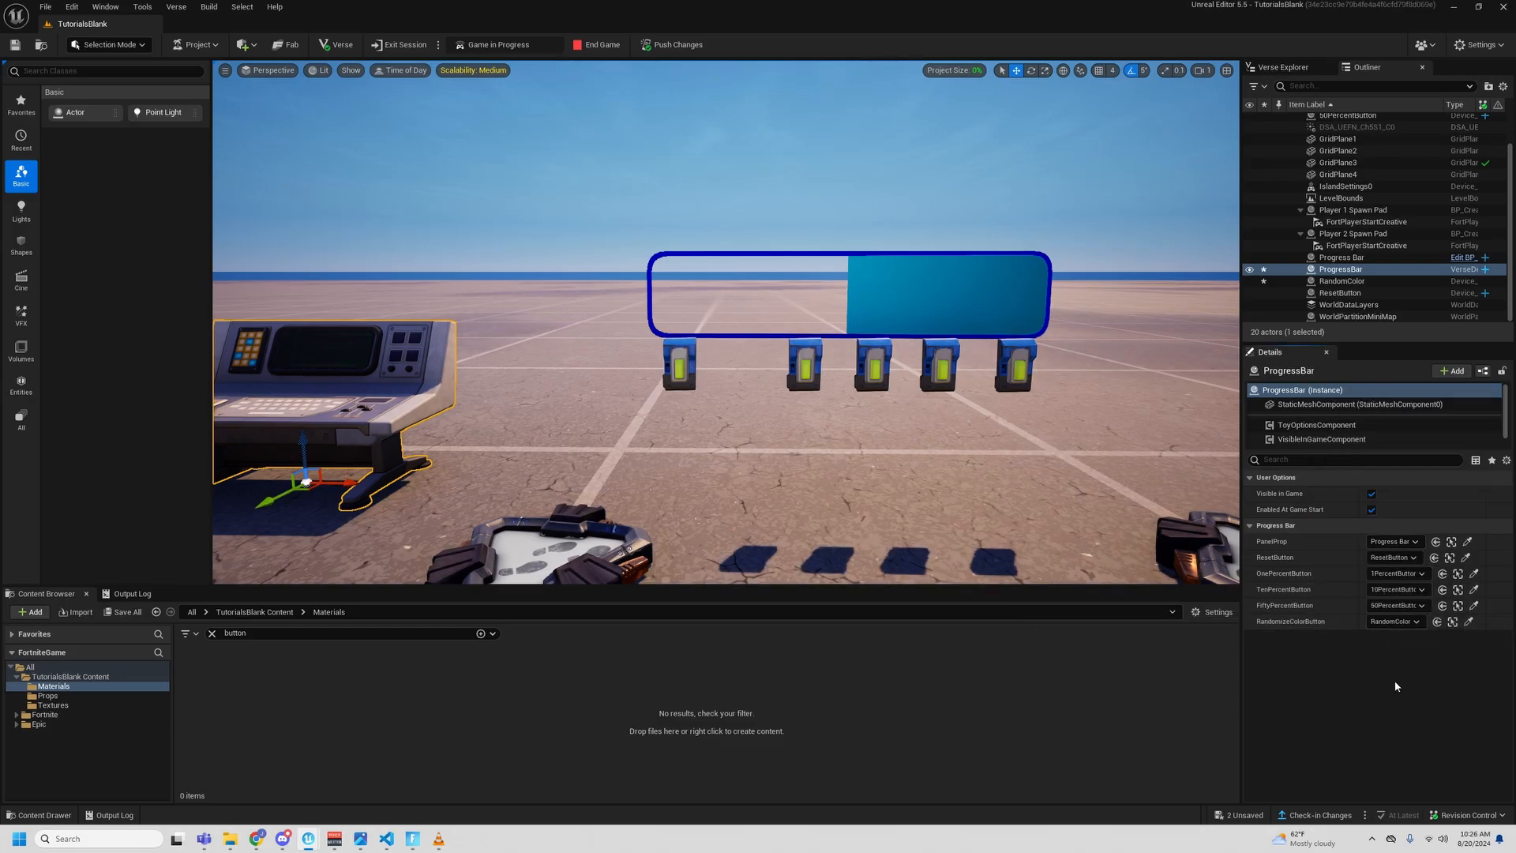
- Switch to Visual Studio Code and add a RandomizeColorButton InteractedWithEvent subscription below the FiftyPercentButton line, copying that line's event code
click(385, 839)
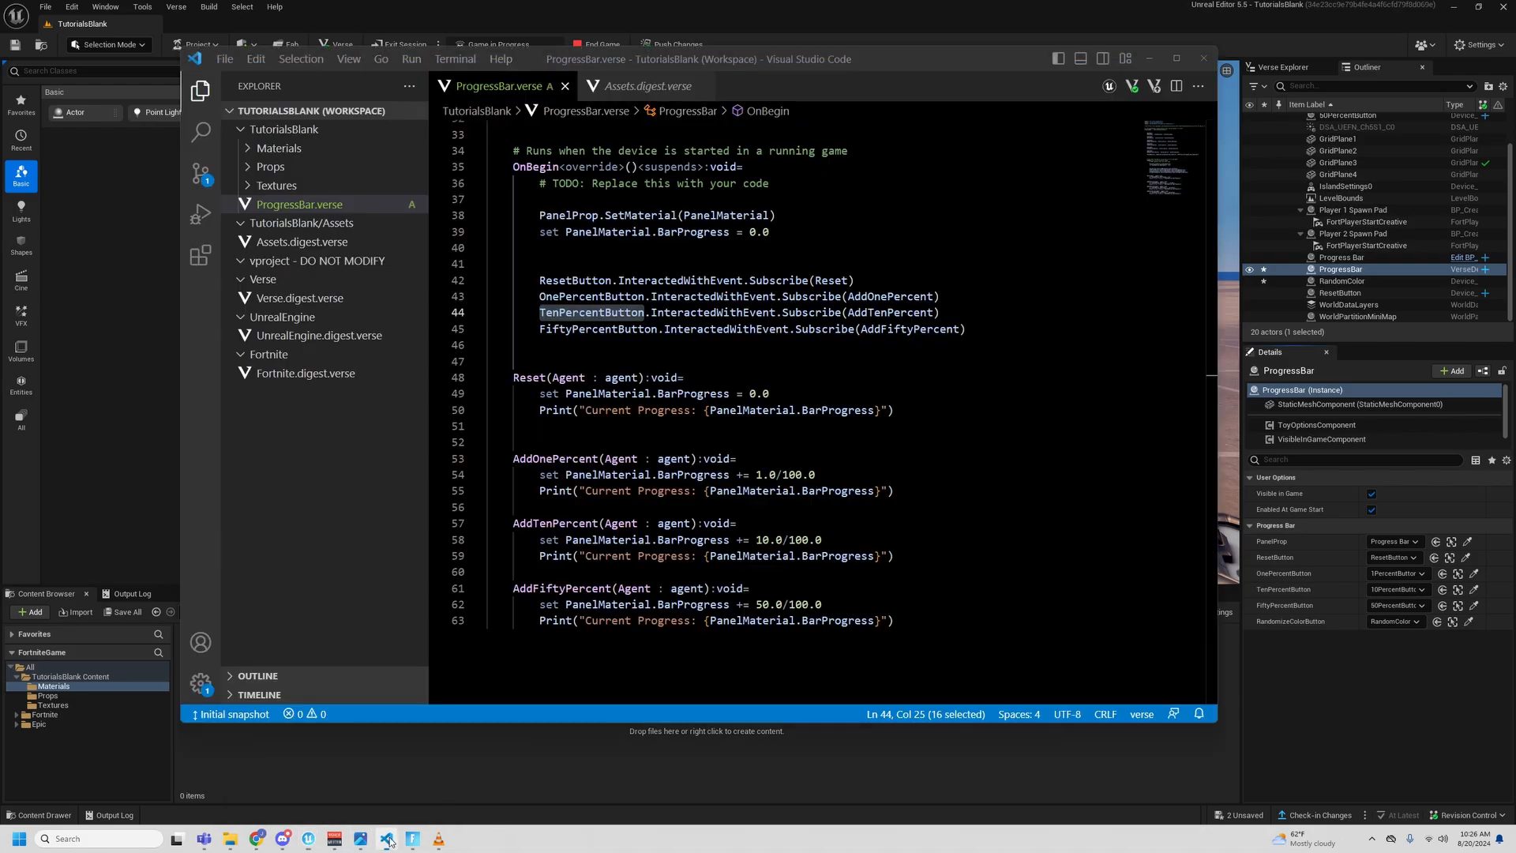
click(979, 375)
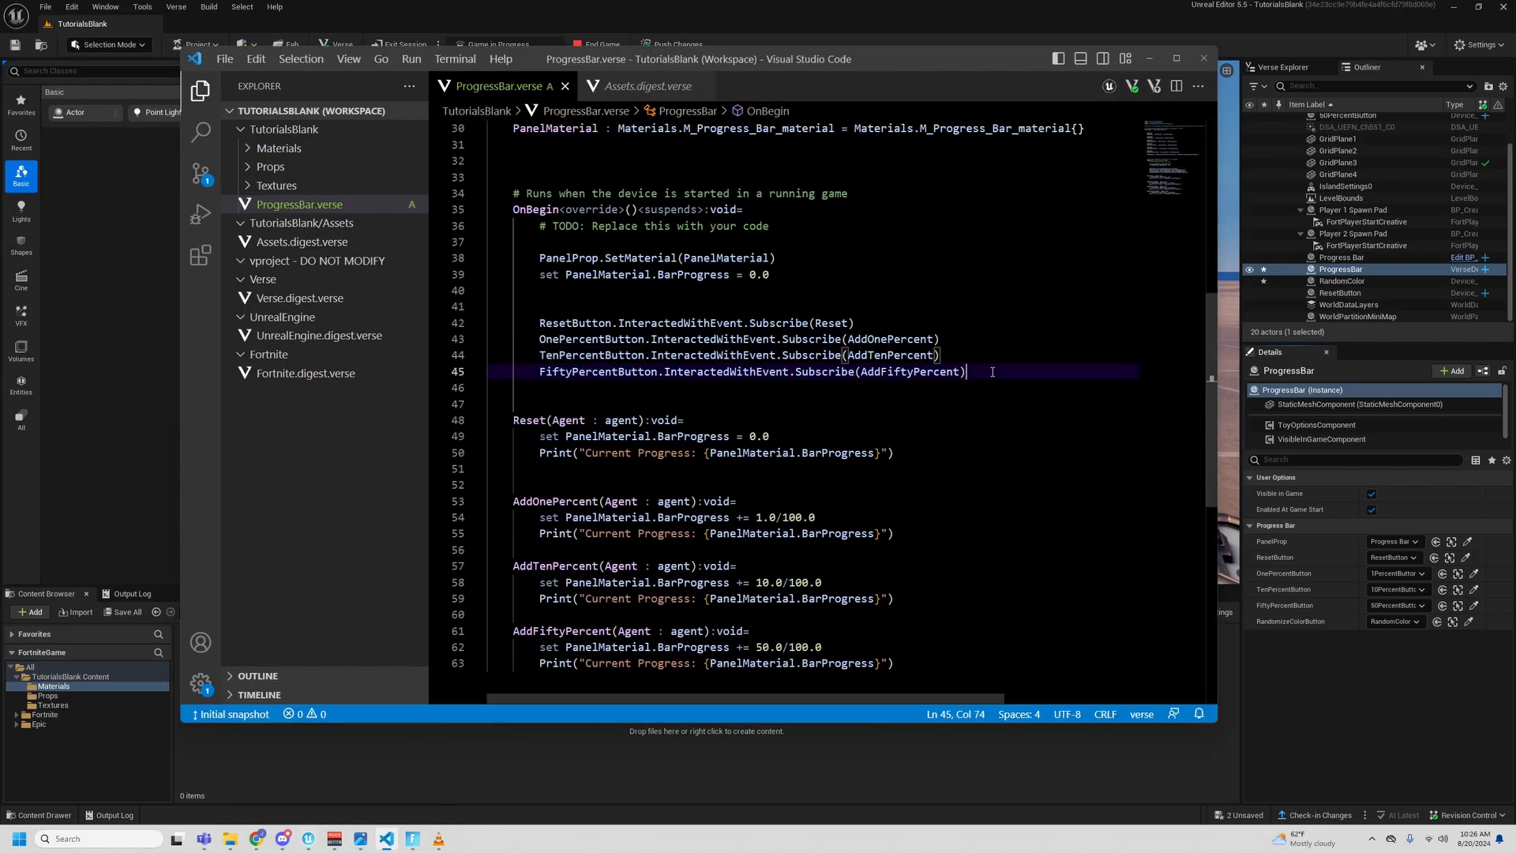
scroll(994, 373, up, 7)
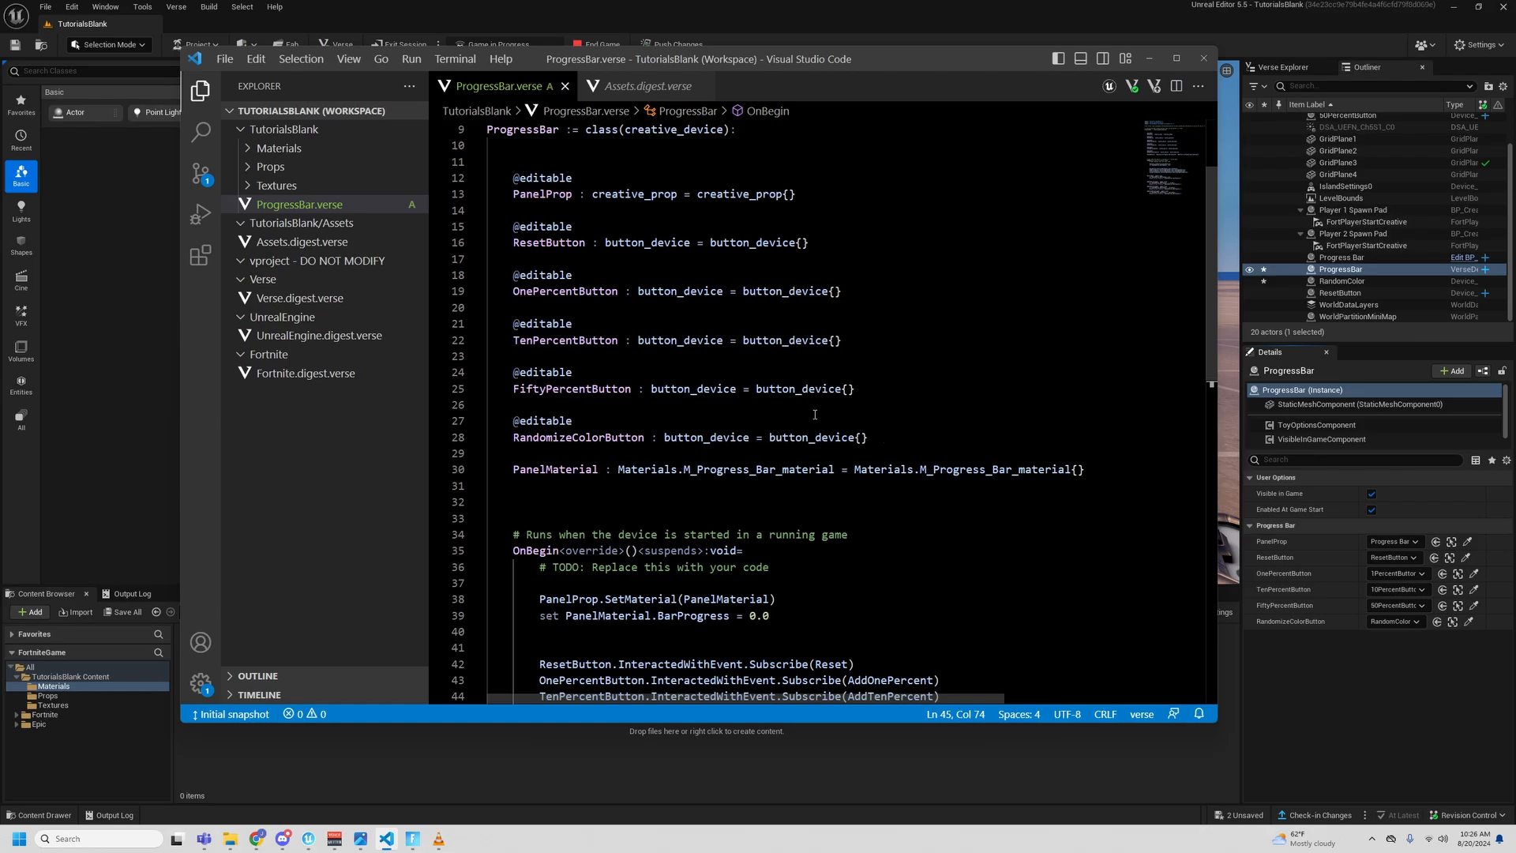
scroll(814, 414, down, 3)
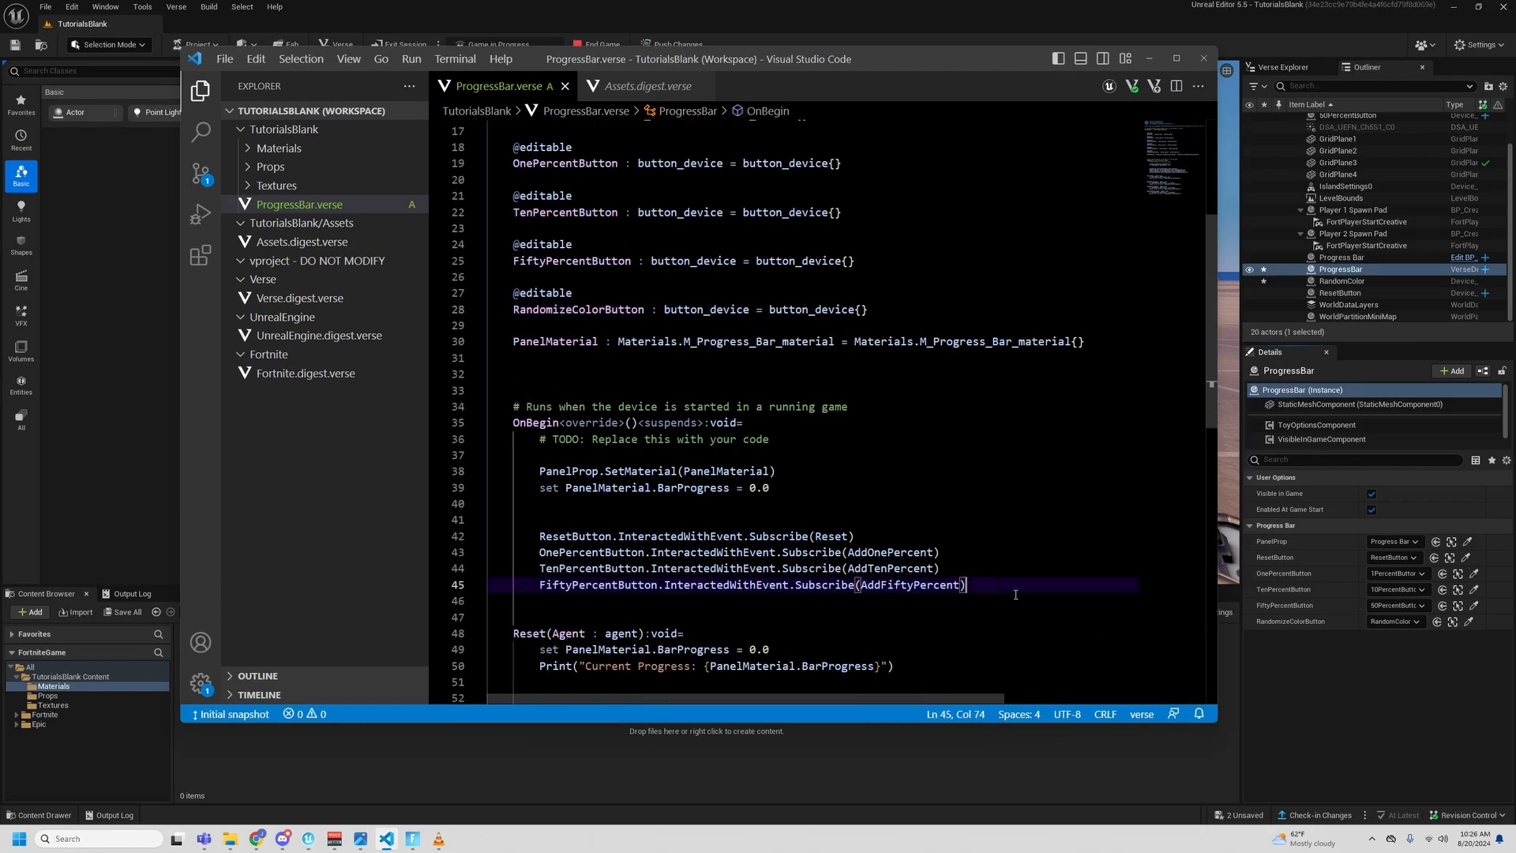
key(Return)
key(Return)
text(RandomizeColorButton)
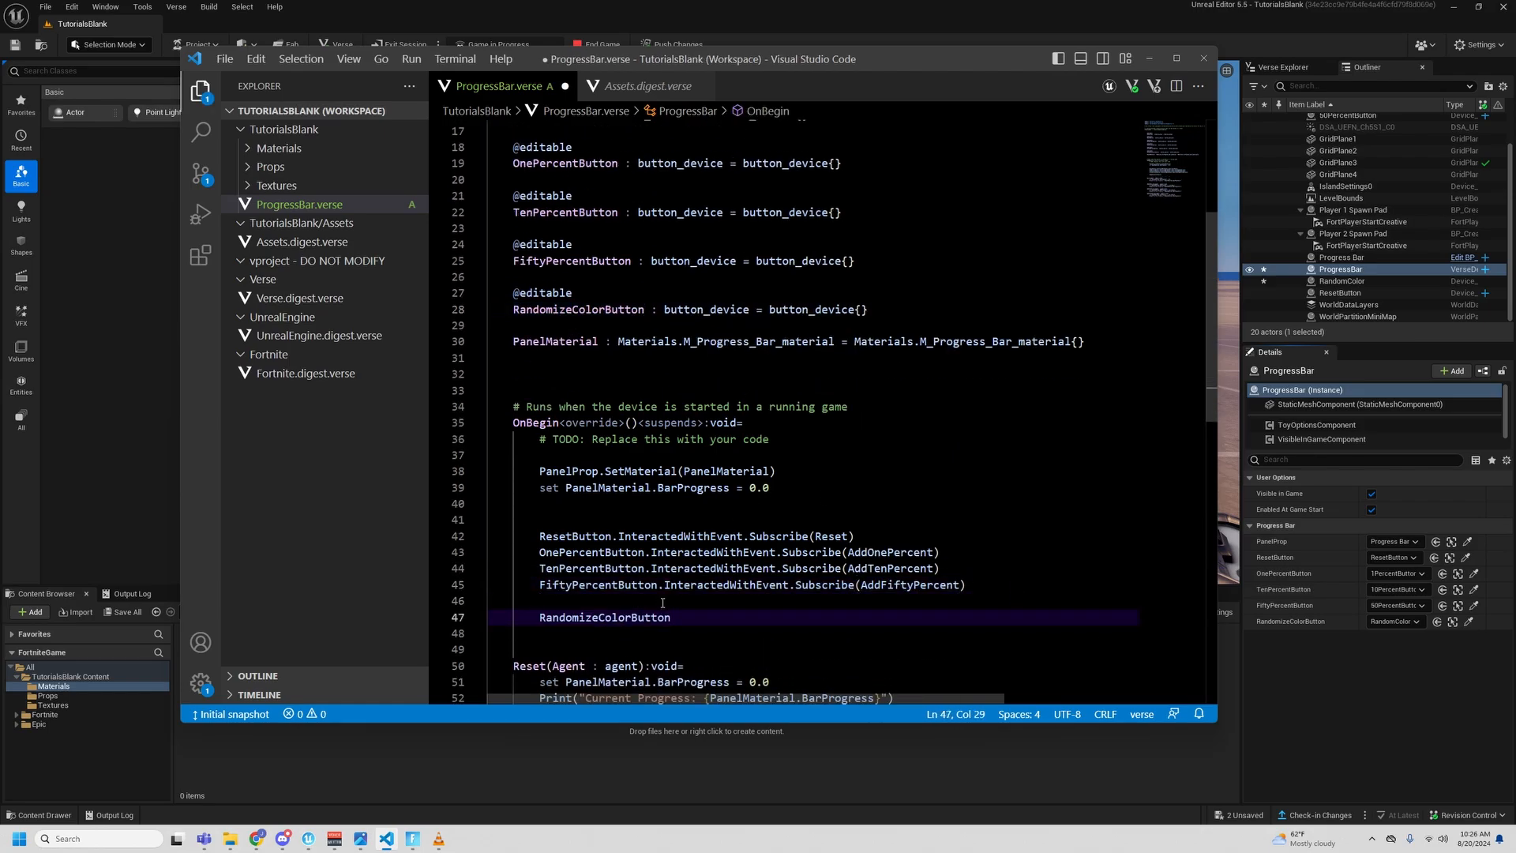
scroll(668, 592, down, 3)
drag(664, 414, 967, 414)
click(844, 448)
text(.InteractedWithEvent.Subscribe(AddFiftyPercent))
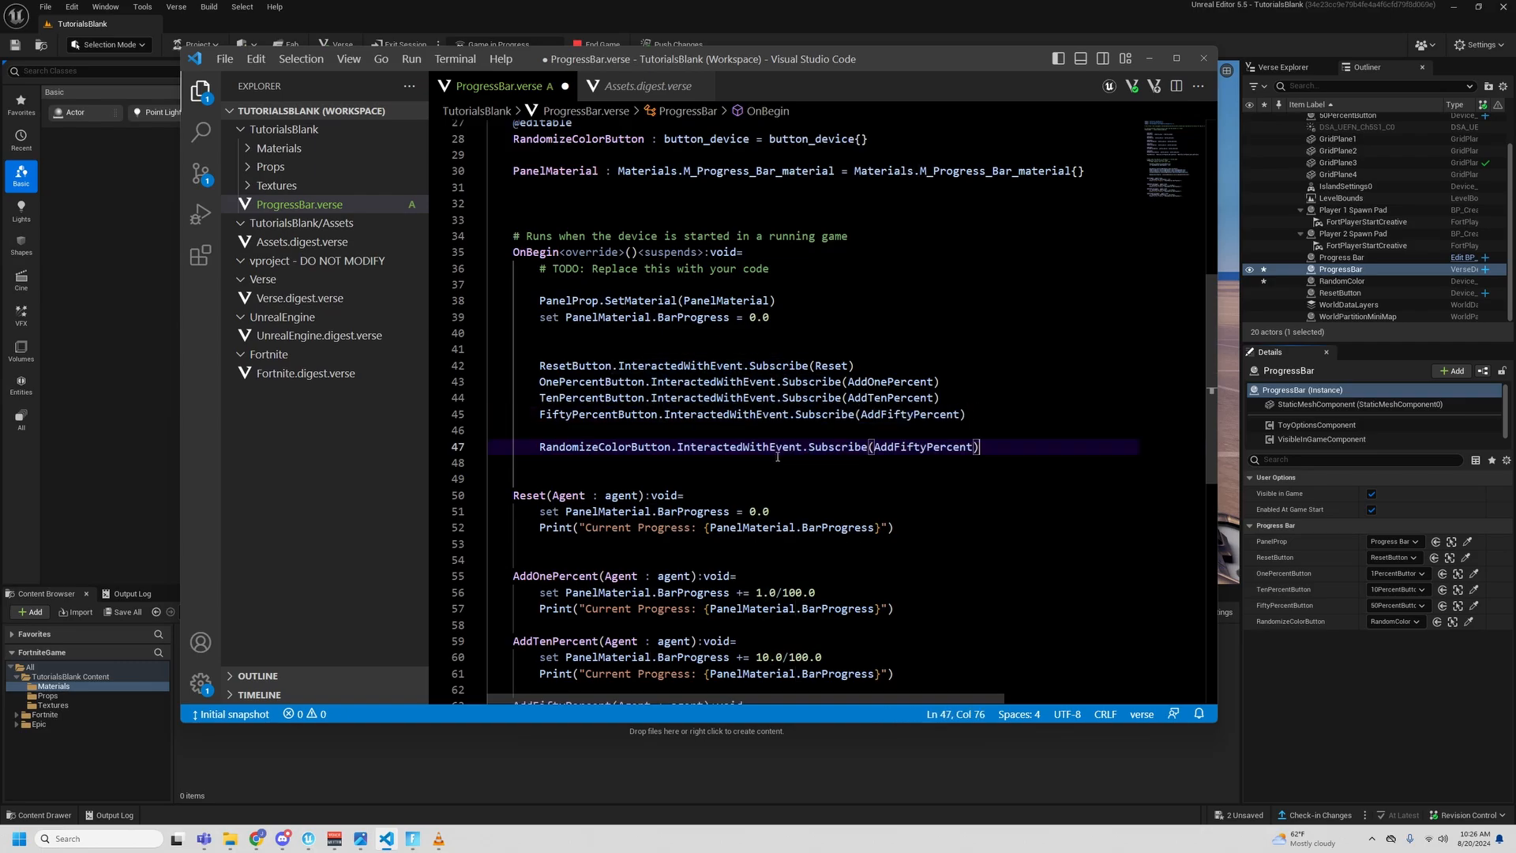
- Replace AddFiftyPercent with RandomizeColor as the callback in the RandomizeColorButton subscription
scroll(944, 481, down, 2)
double_click(924, 361)
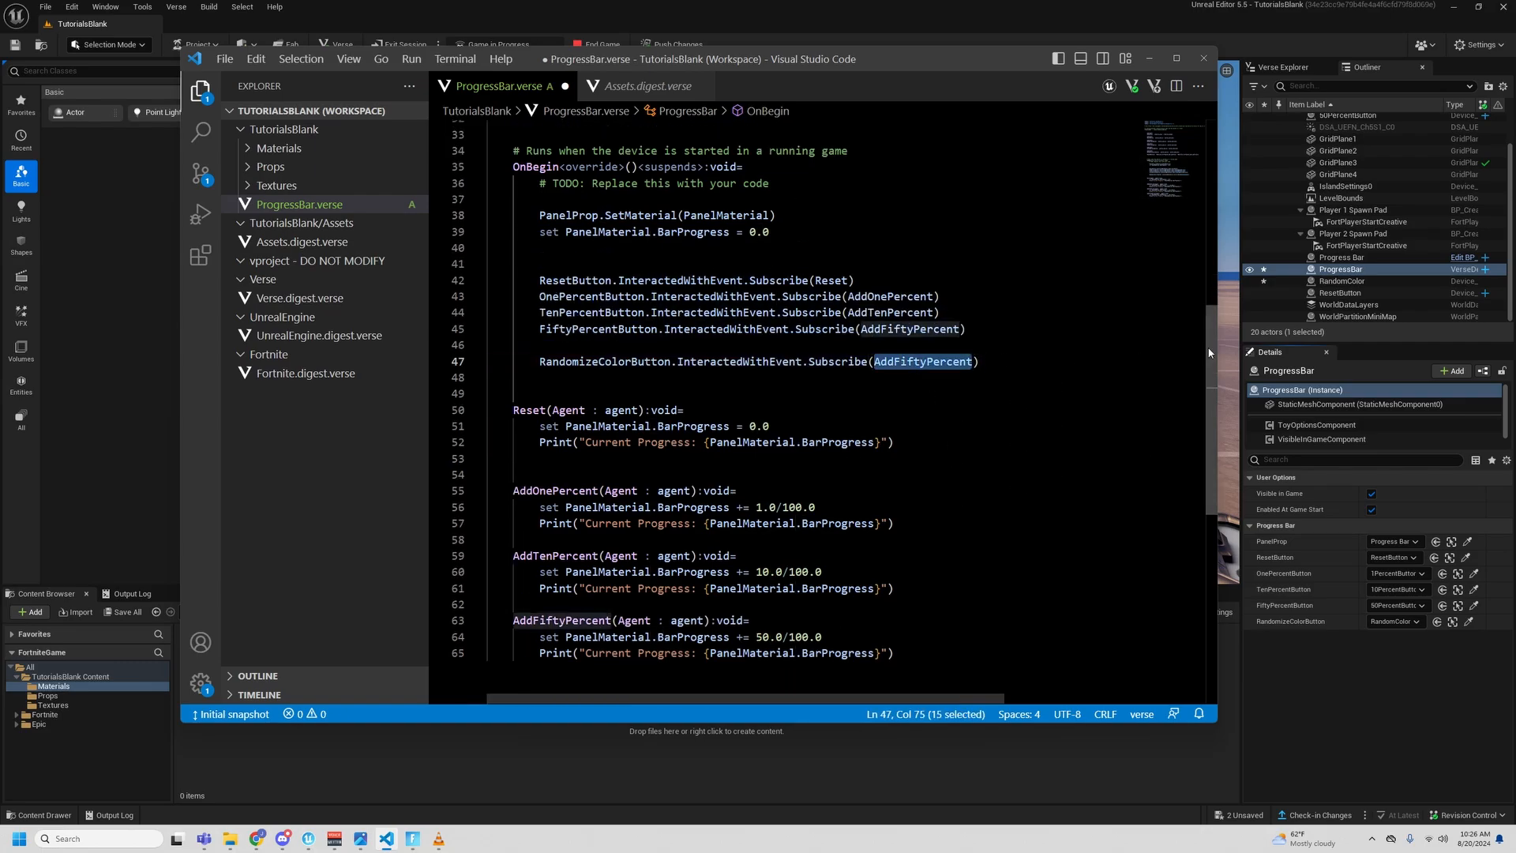
text(RandomizeC)
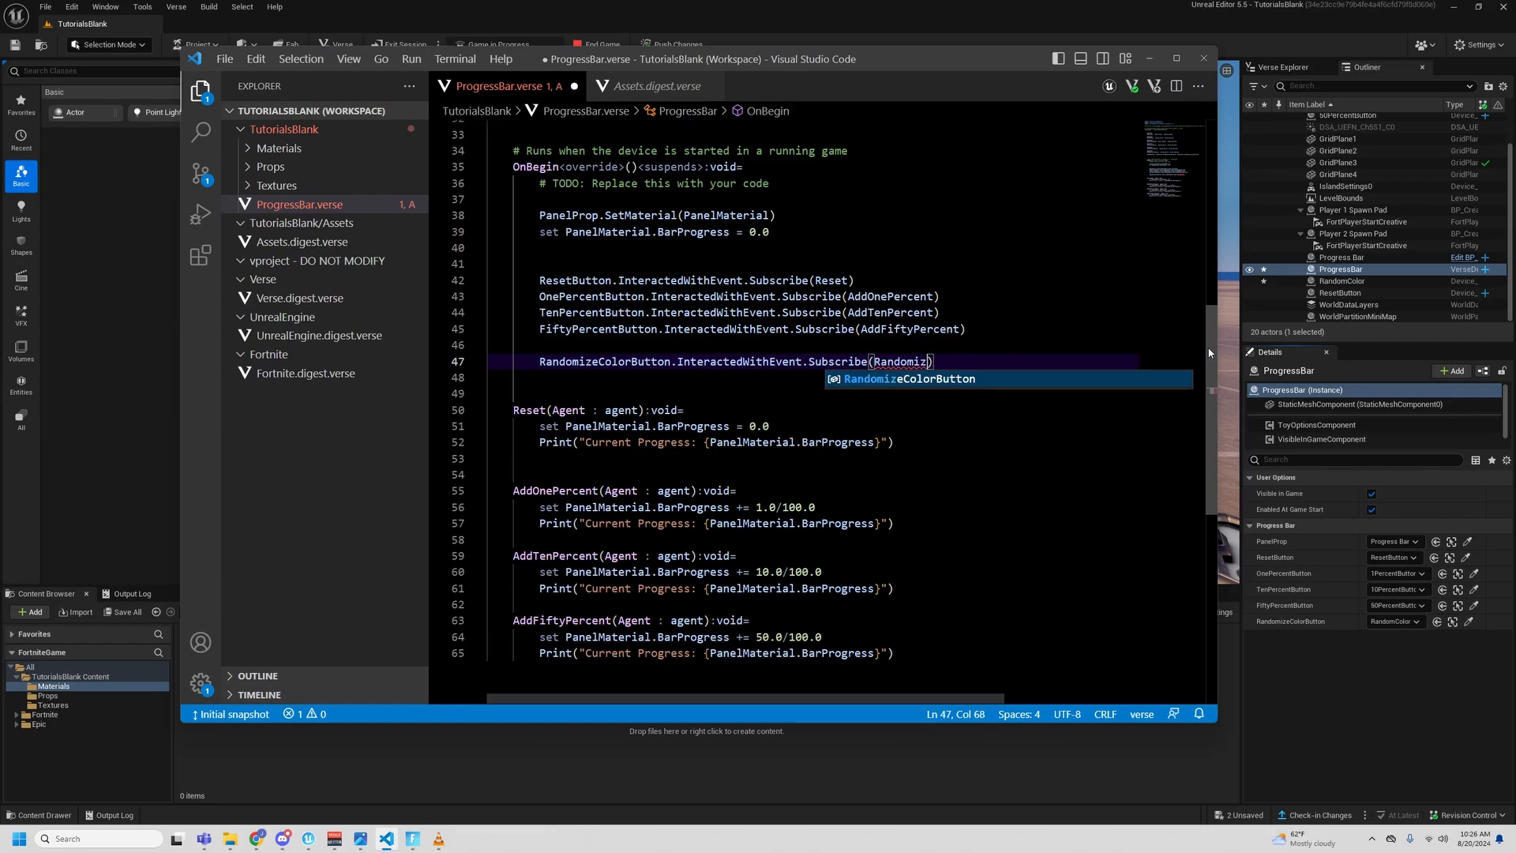
text(olor)
scroll(957, 480, down, 4)
scroll(963, 478, up, 1)
click(969, 477)
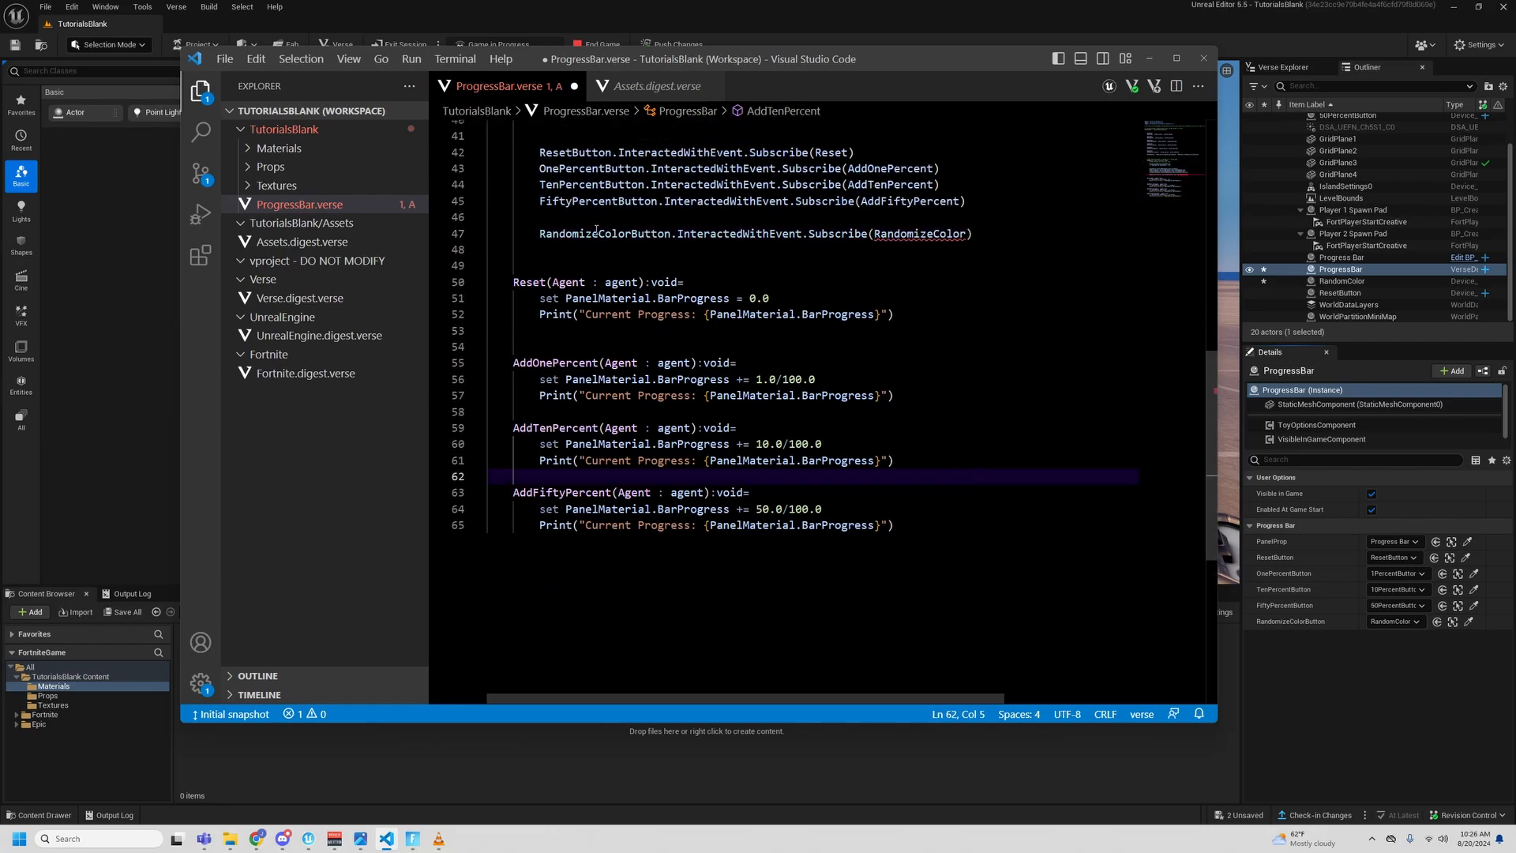
scroll(595, 278, up, 1)
double_click(595, 277)
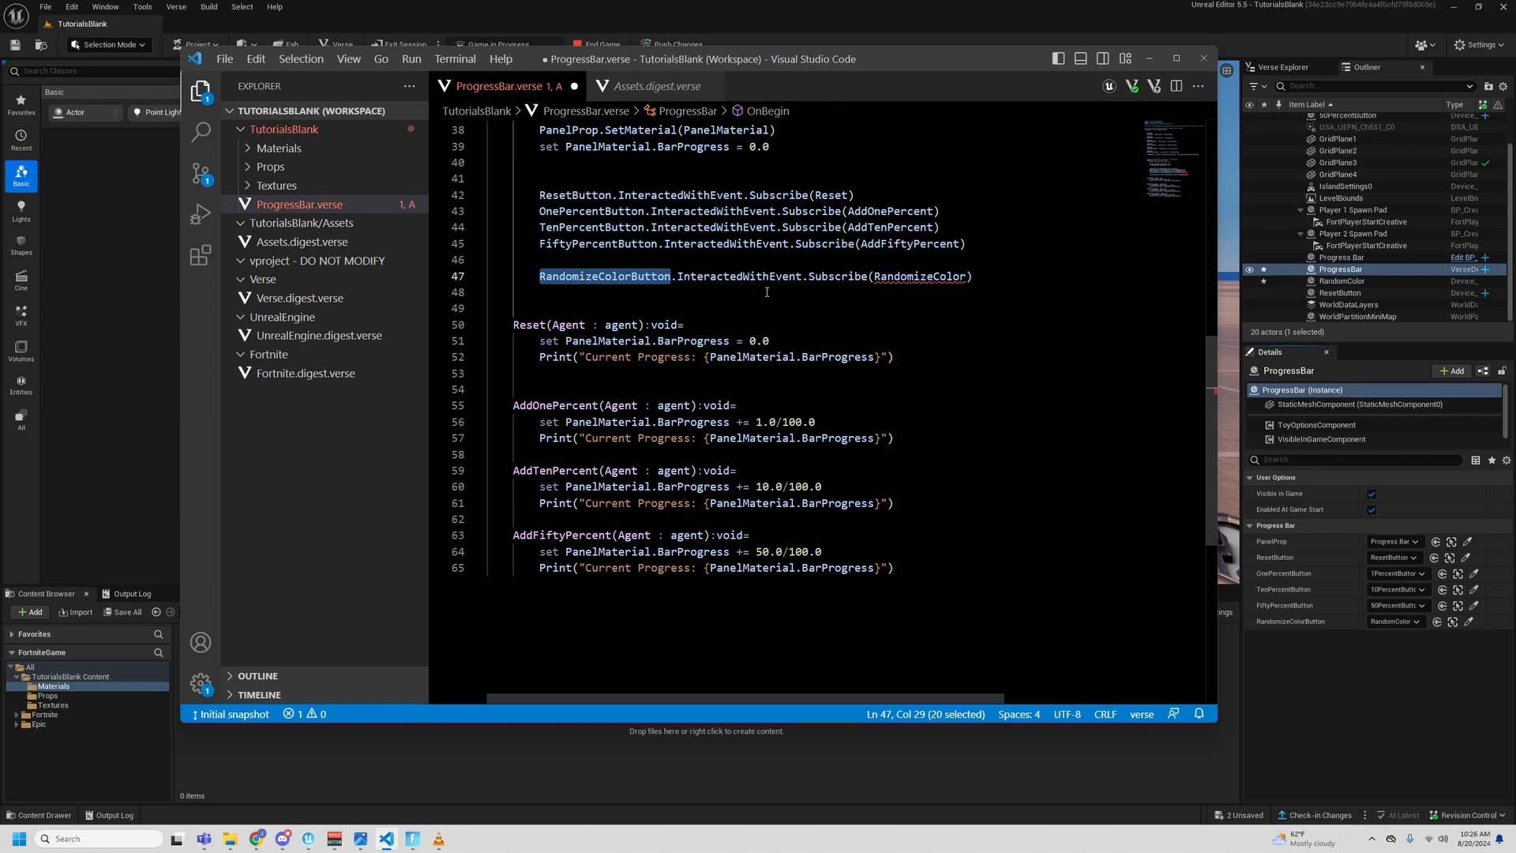
double_click(739, 276)
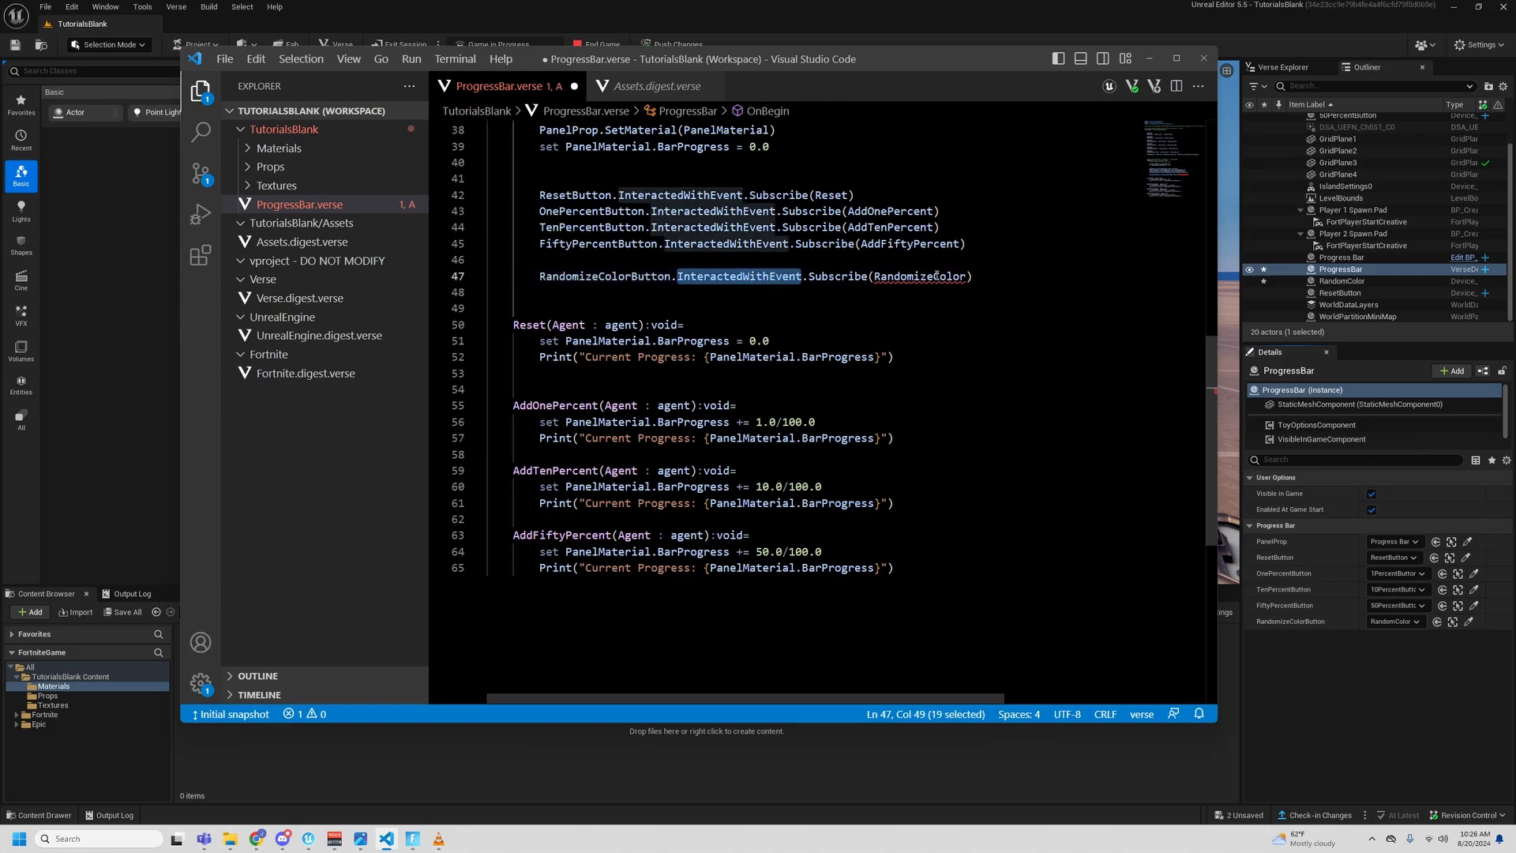
- Declare a new function RandomizeColor(Agent : agent):void= below AddFiftyPercent, leaving a blank gap between the two
click(916, 568)
key(Return)
key(Return)
key(Return)
key(BackSpace)
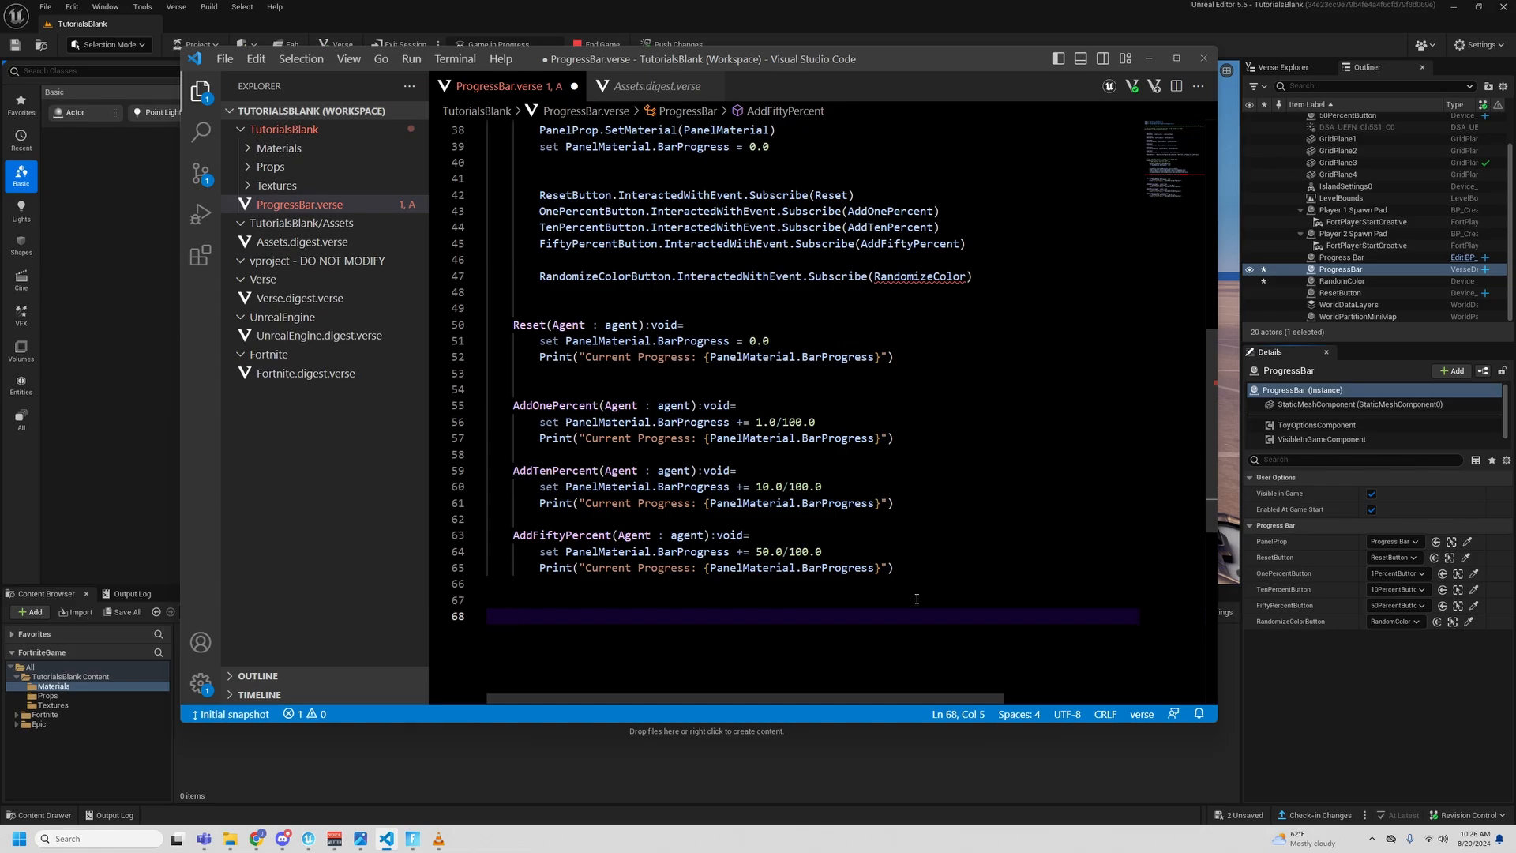
text(Radd)
key(BackSpace)
key(BackSpace)
text(ndomizeColor(Agent )
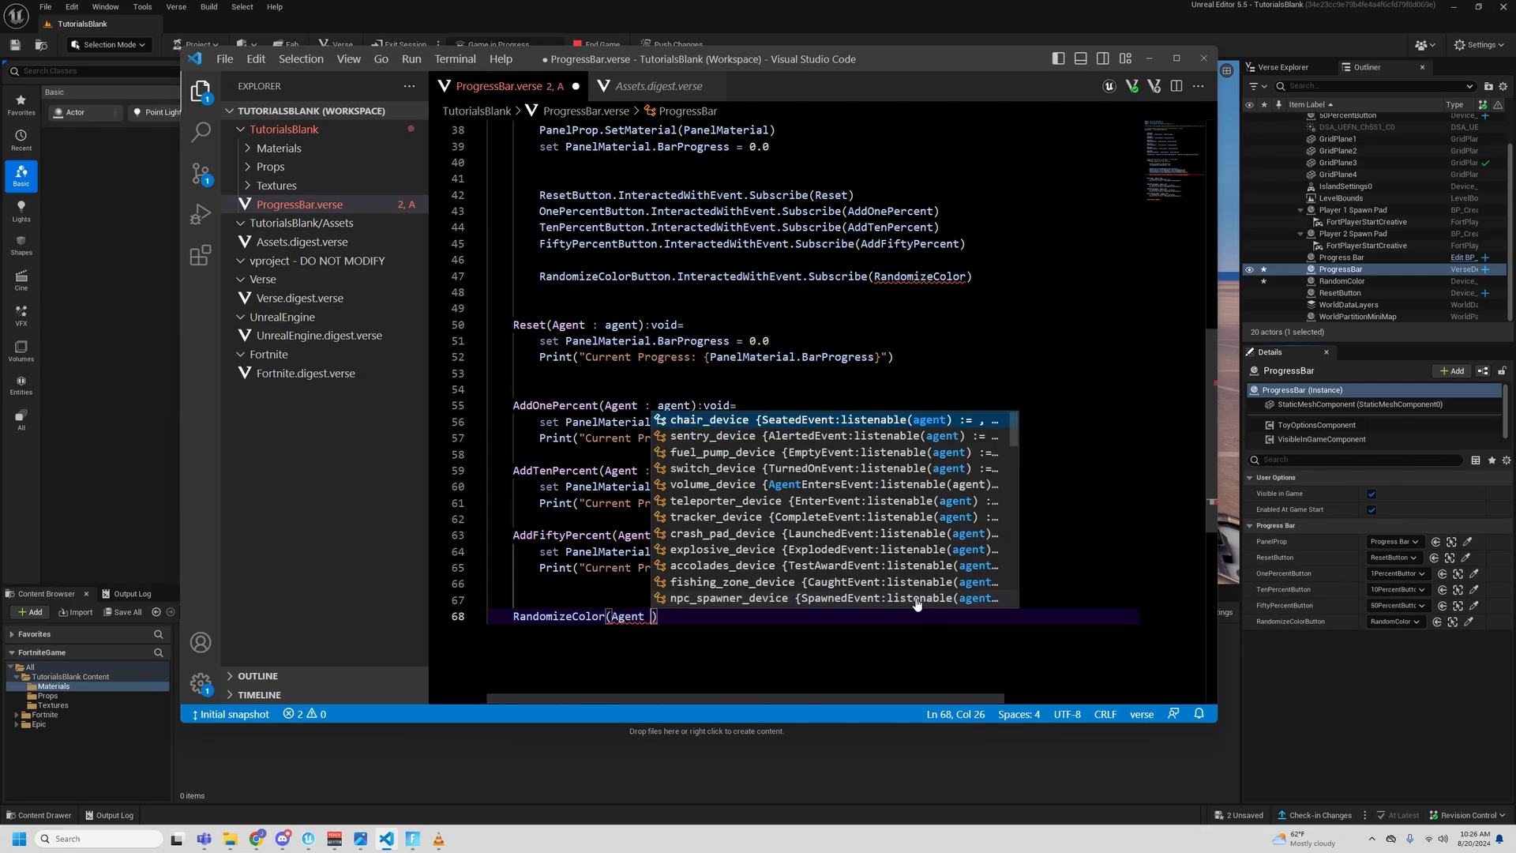
text(: agent):void)
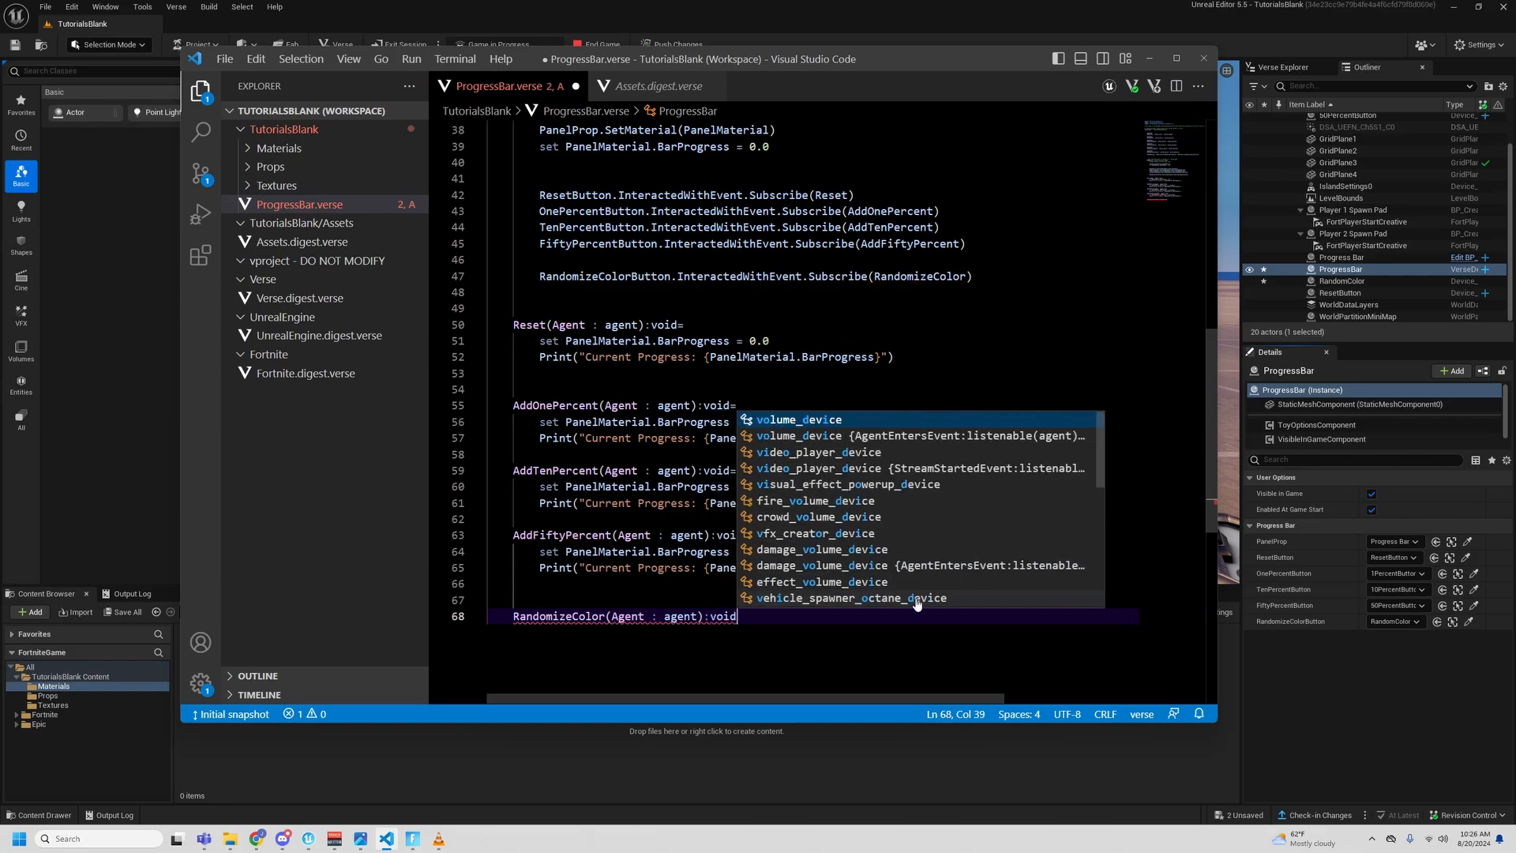
text(=)
key(Return)
scroll(915, 598, down, 3)
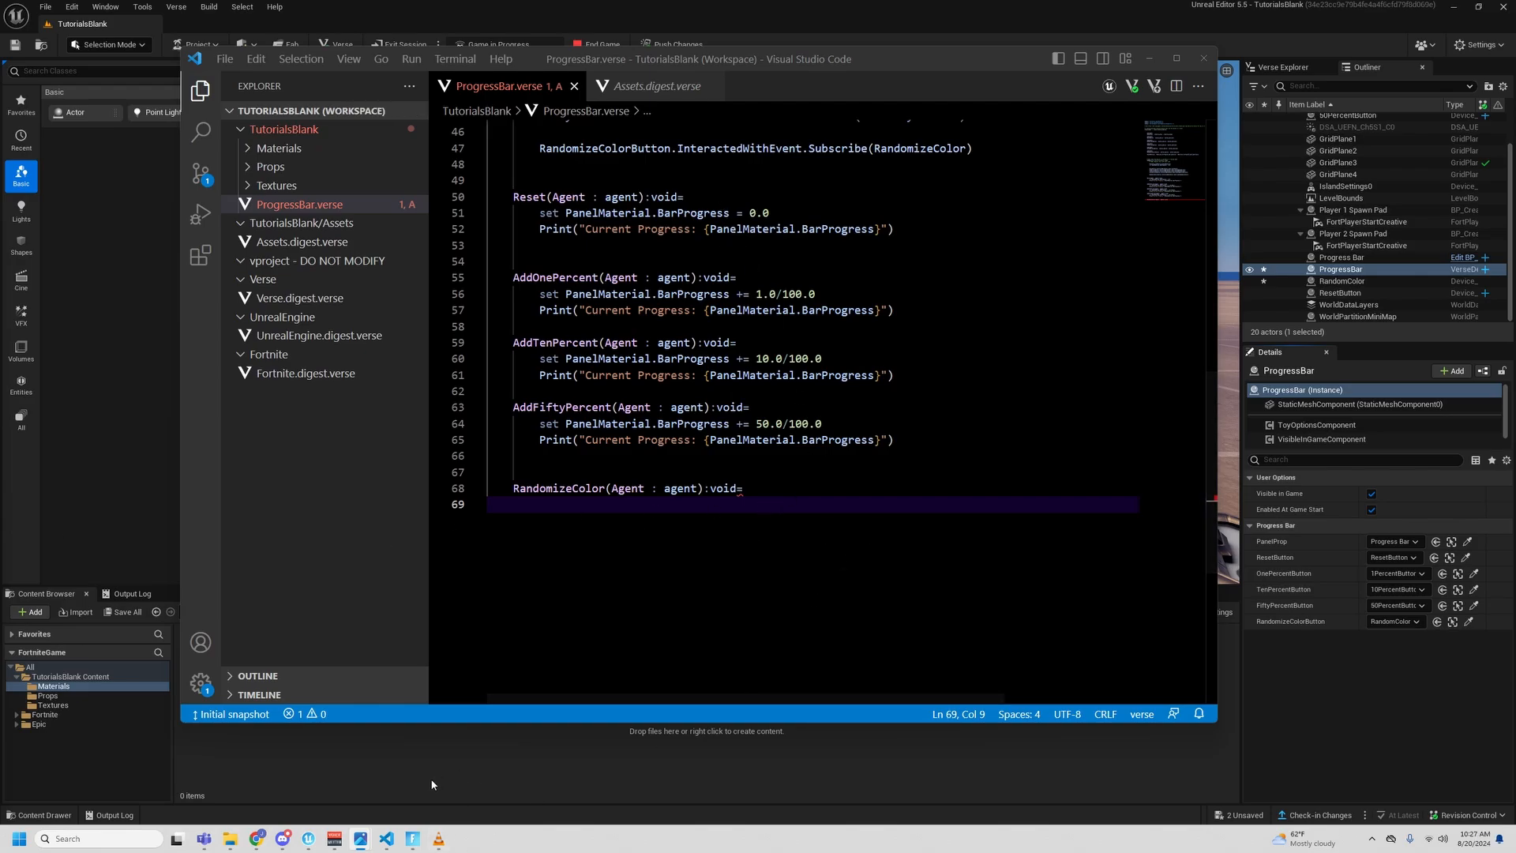
- Switch to the Unreal Editor, open the M_Progress_Bar material from the Materials folder, and inspect its BorderColor parameter
click(443, 760)
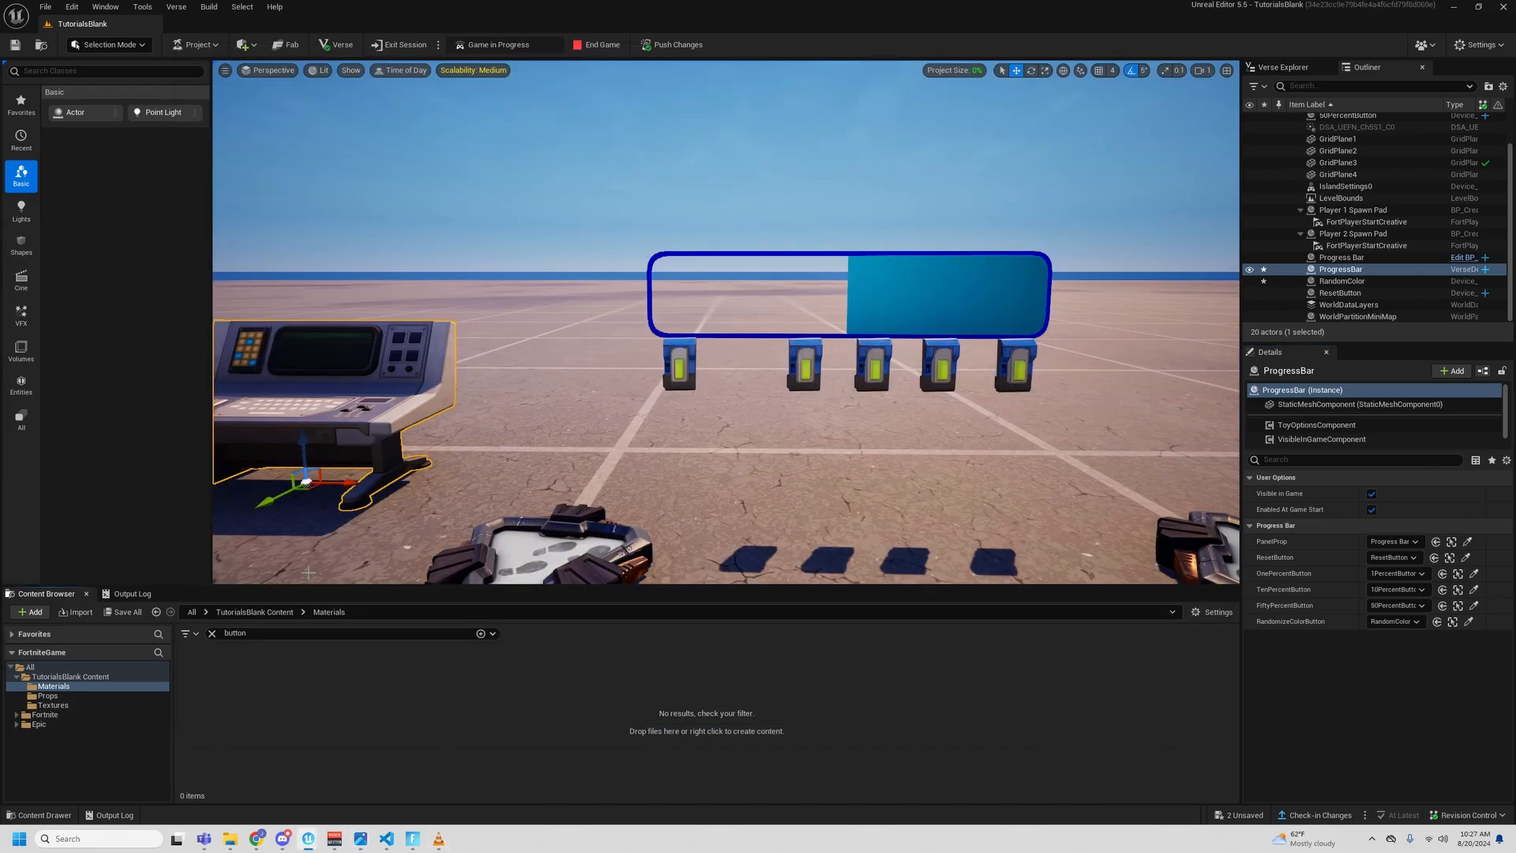
click(62, 695)
click(54, 685)
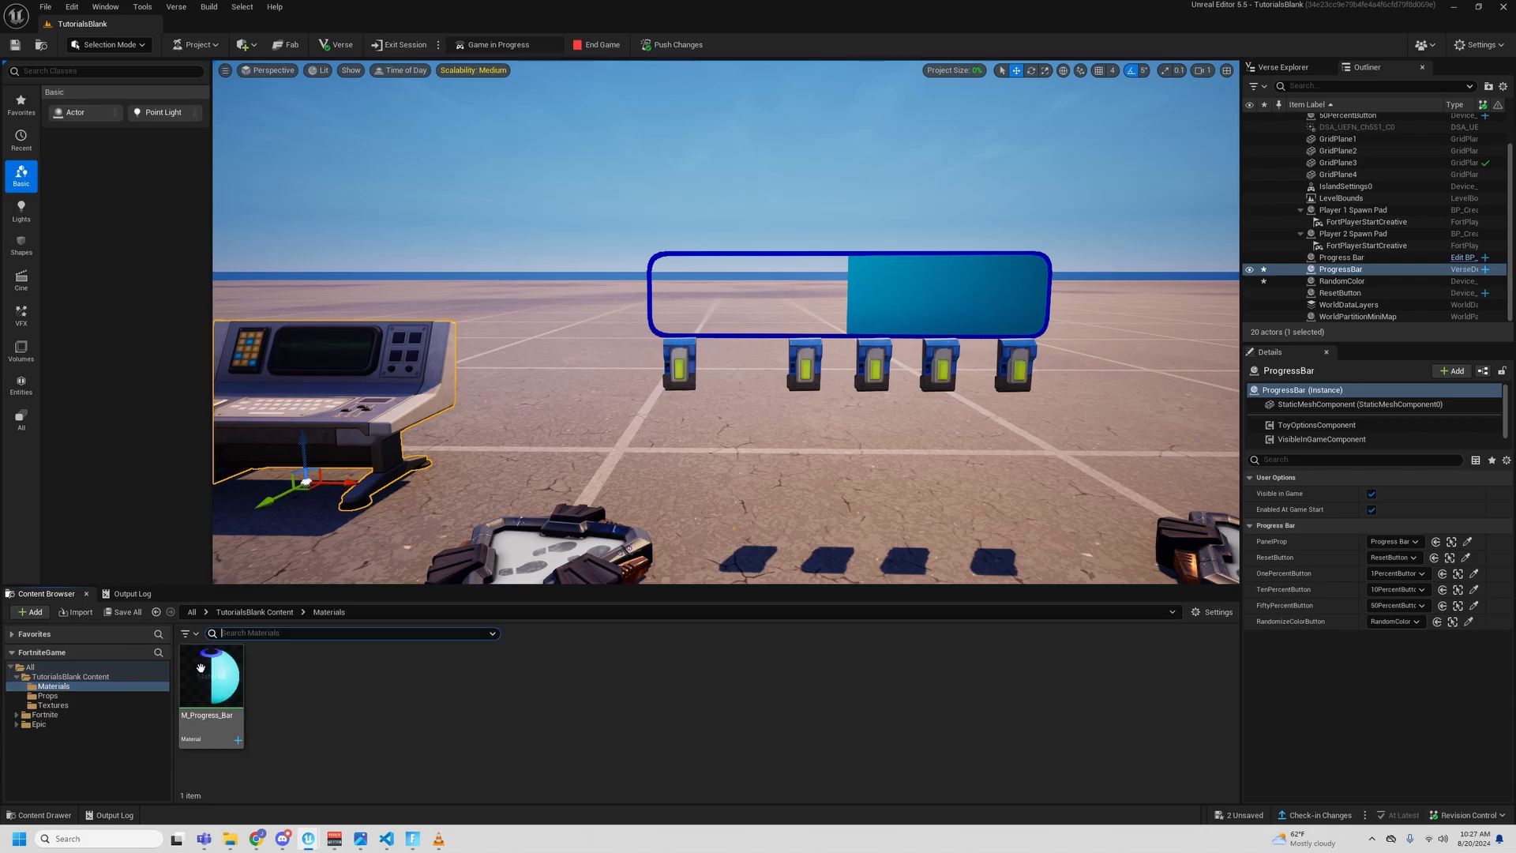
double_click(212, 680)
right_drag(591, 434, 746, 592)
drag(617, 369, 768, 543)
click(773, 540)
click(683, 493)
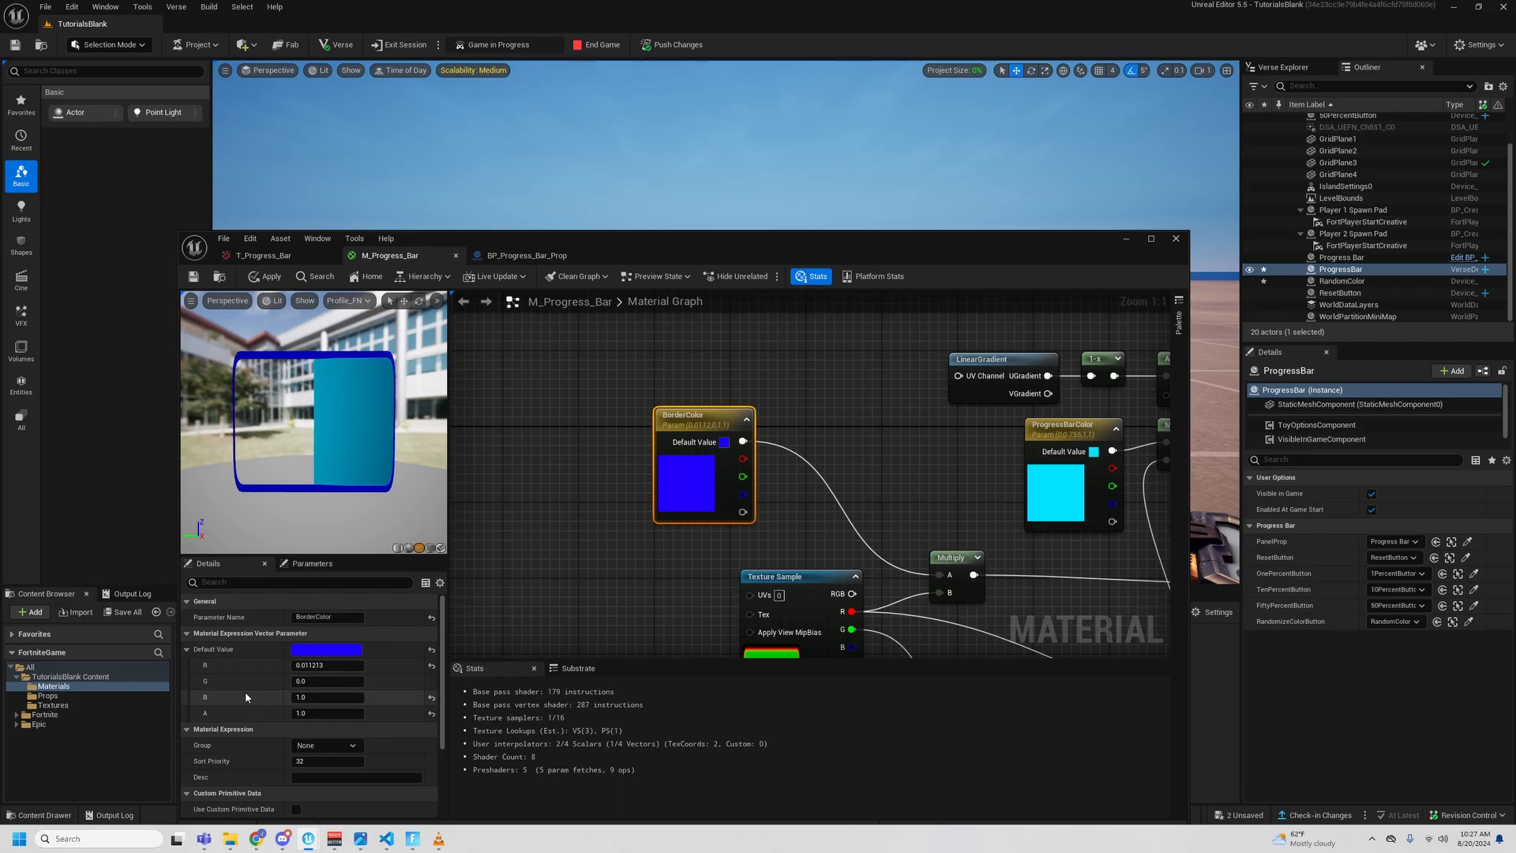
- Switch to Visual Studio Code and check the material's color variables in Assets.digest.verse
mouse_move(386, 838)
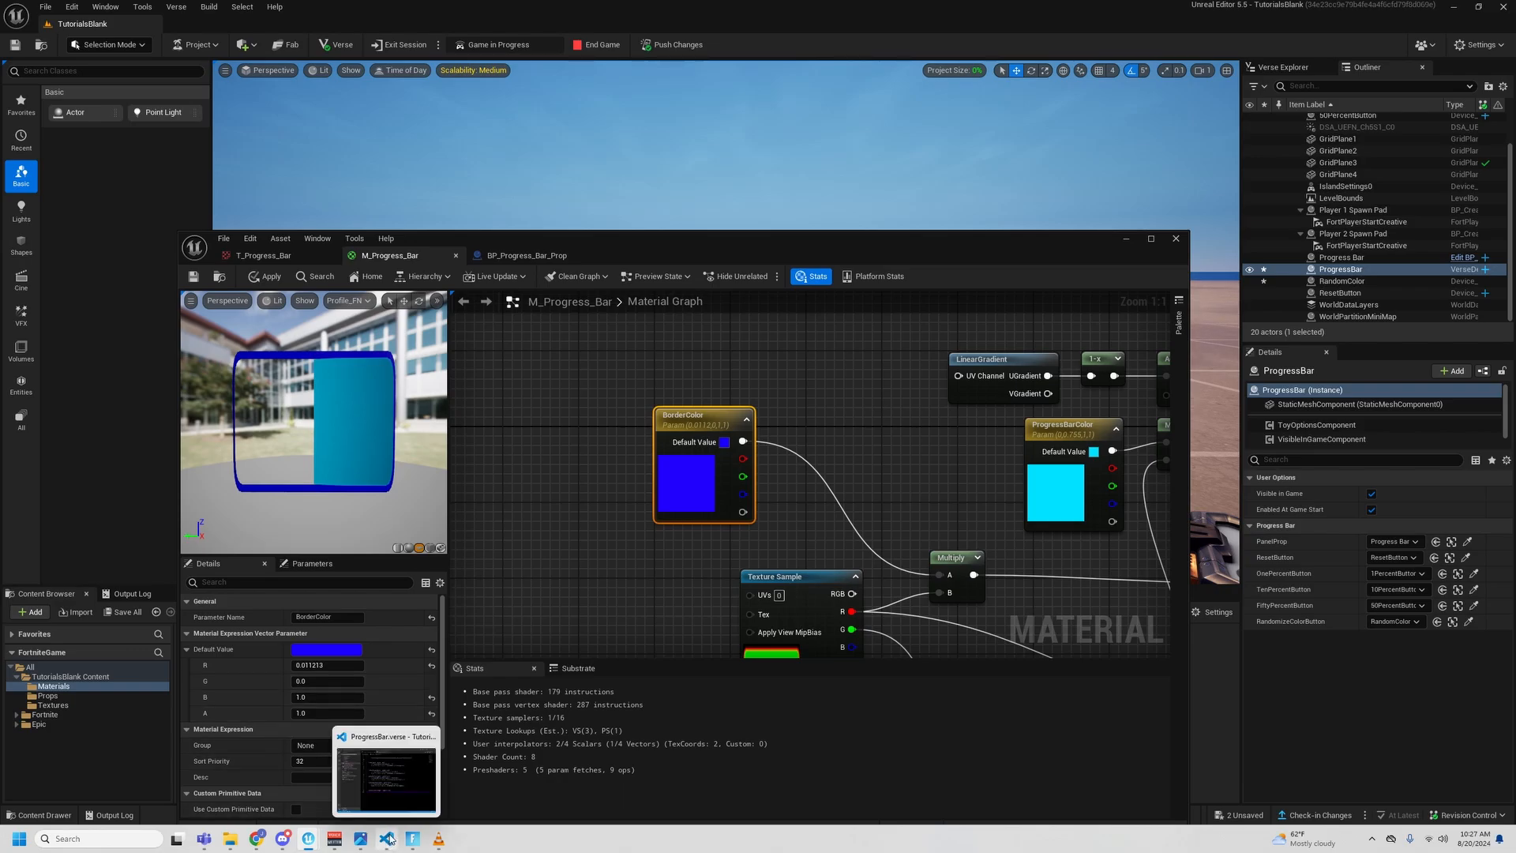
click(394, 780)
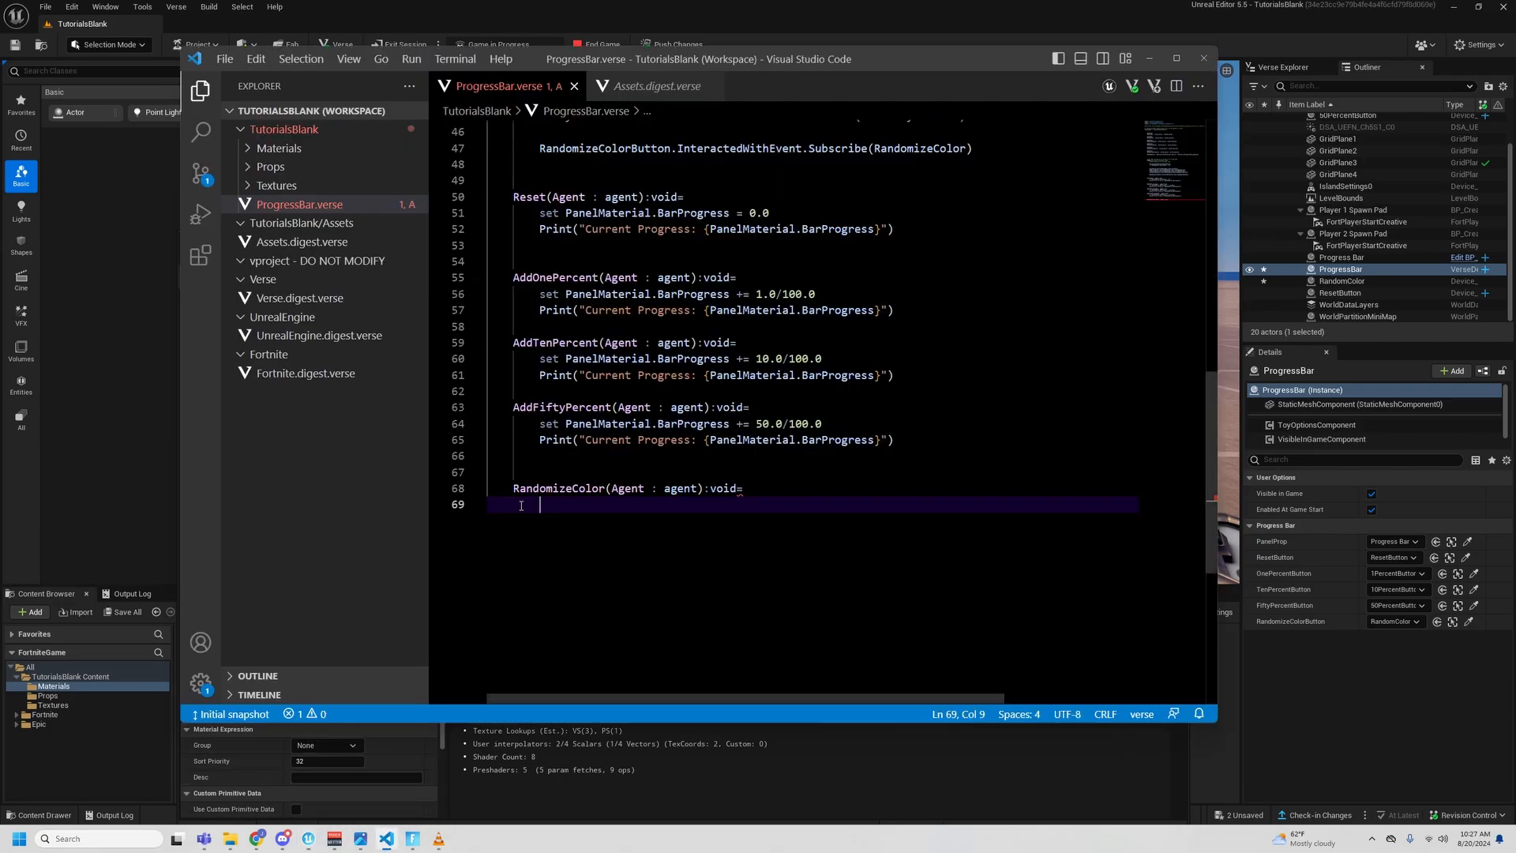
click(318, 242)
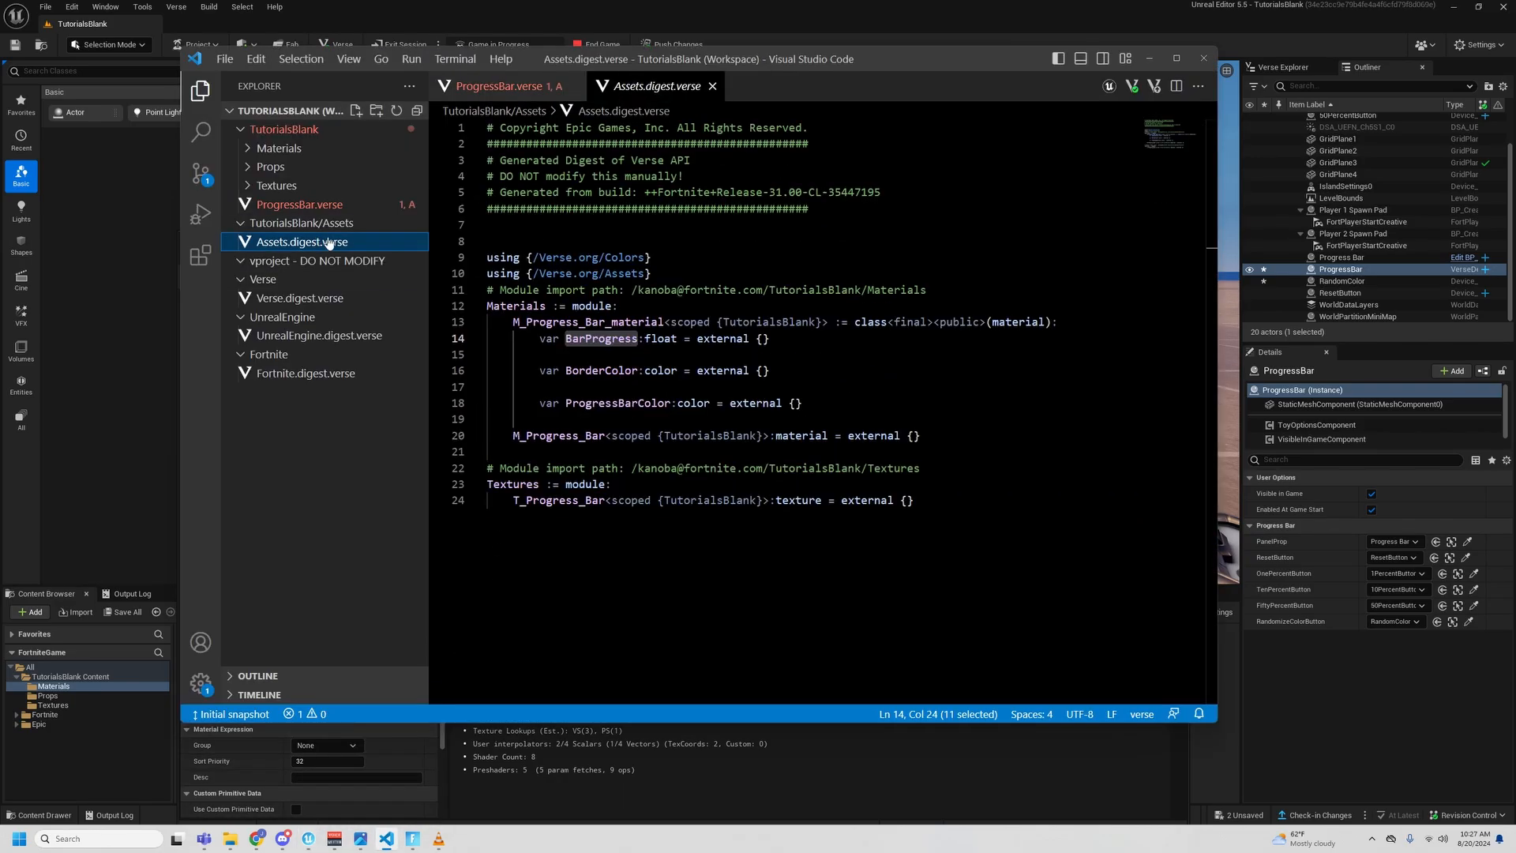
click(660, 371)
key(Up)
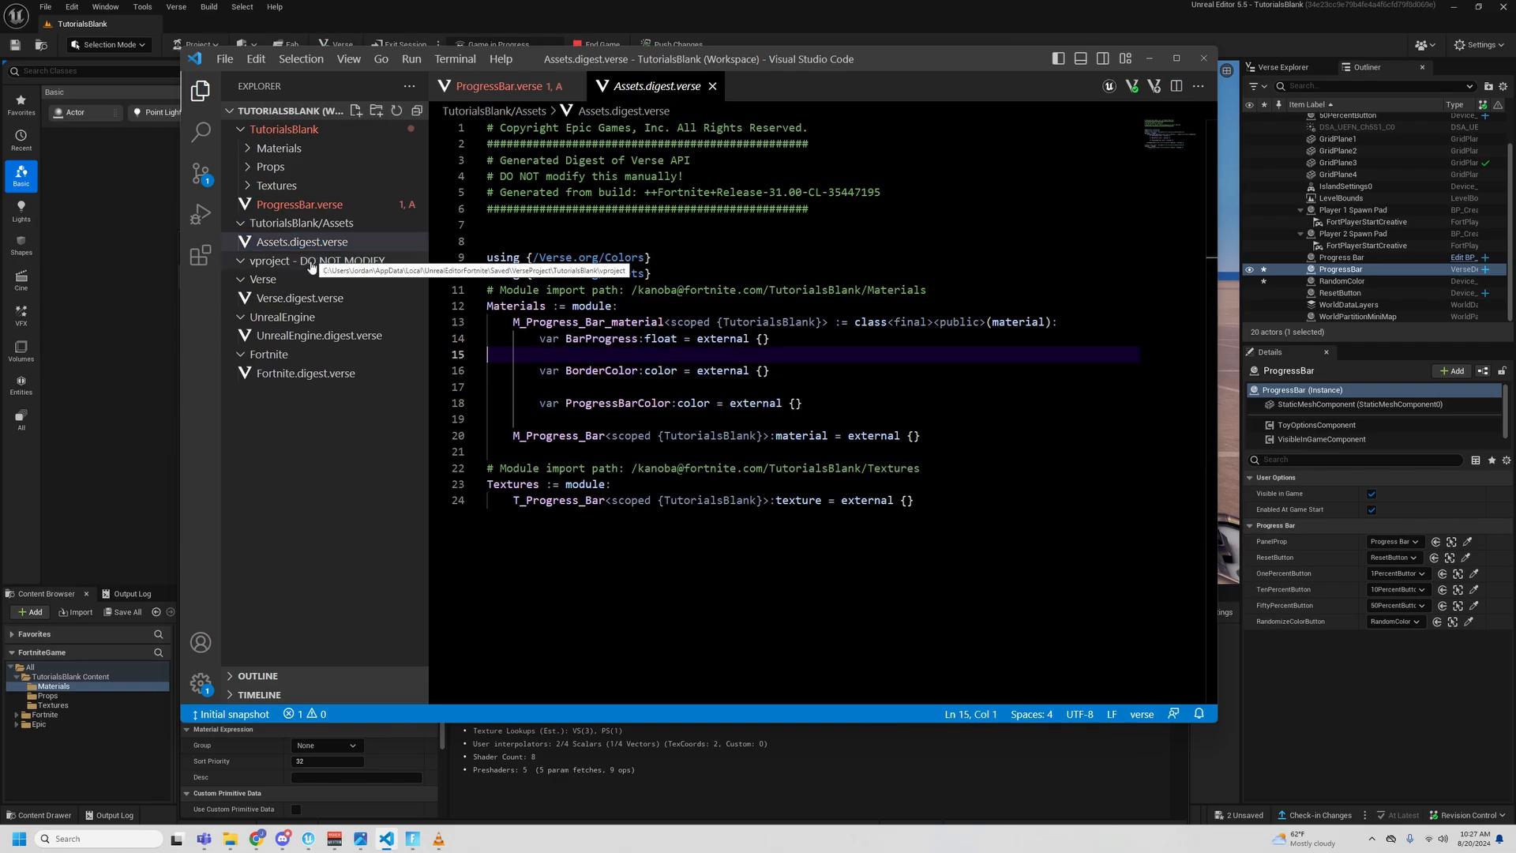
- Return to ProgressBar.verse and begin the RandomizeColor body with "set PanelMaterial." after a blank line
click(300, 205)
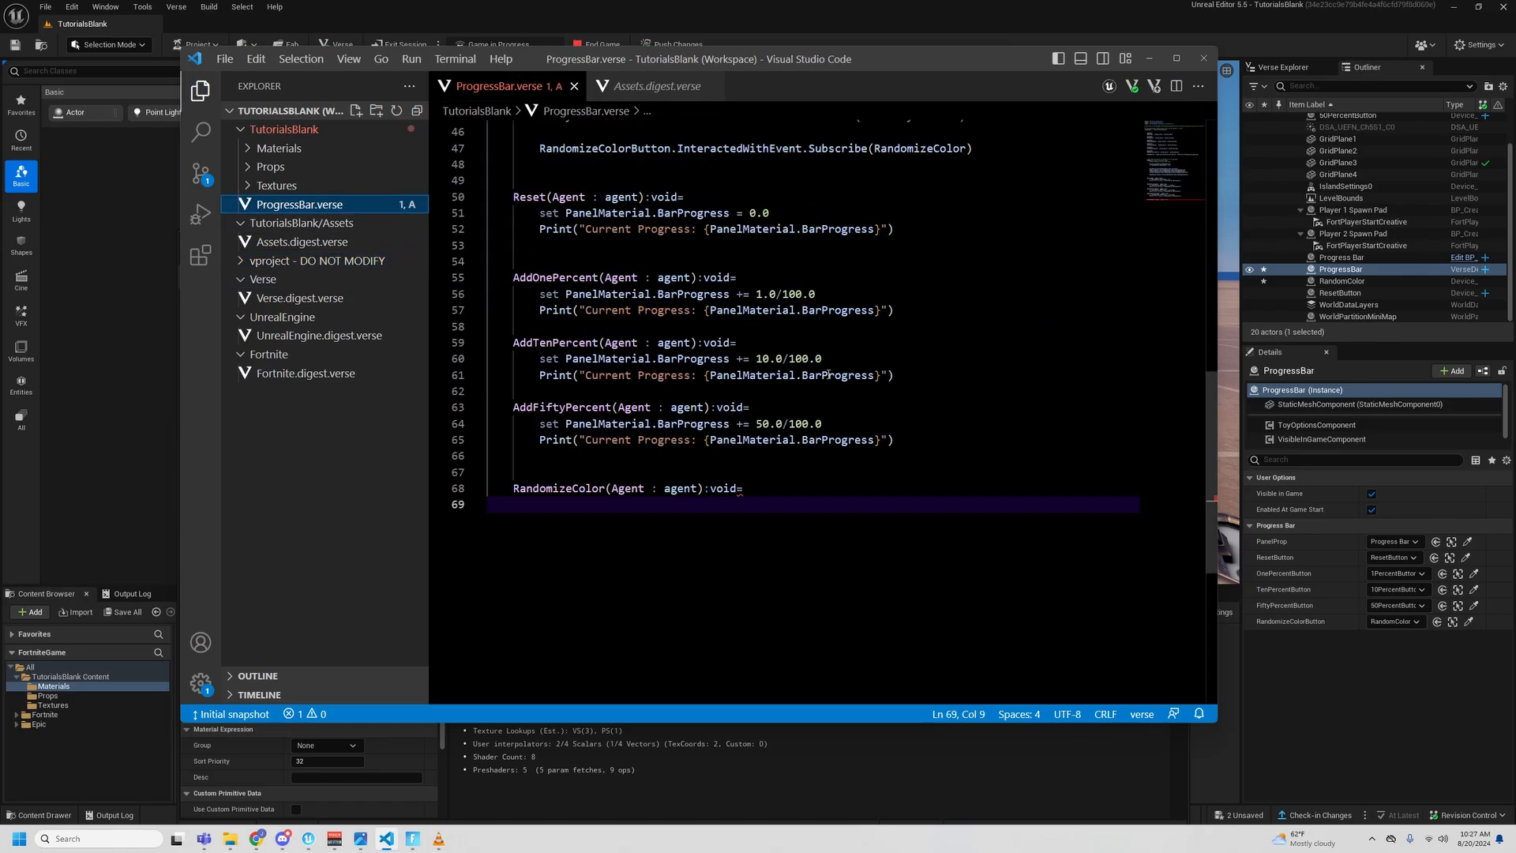
click(773, 503)
key(Return)
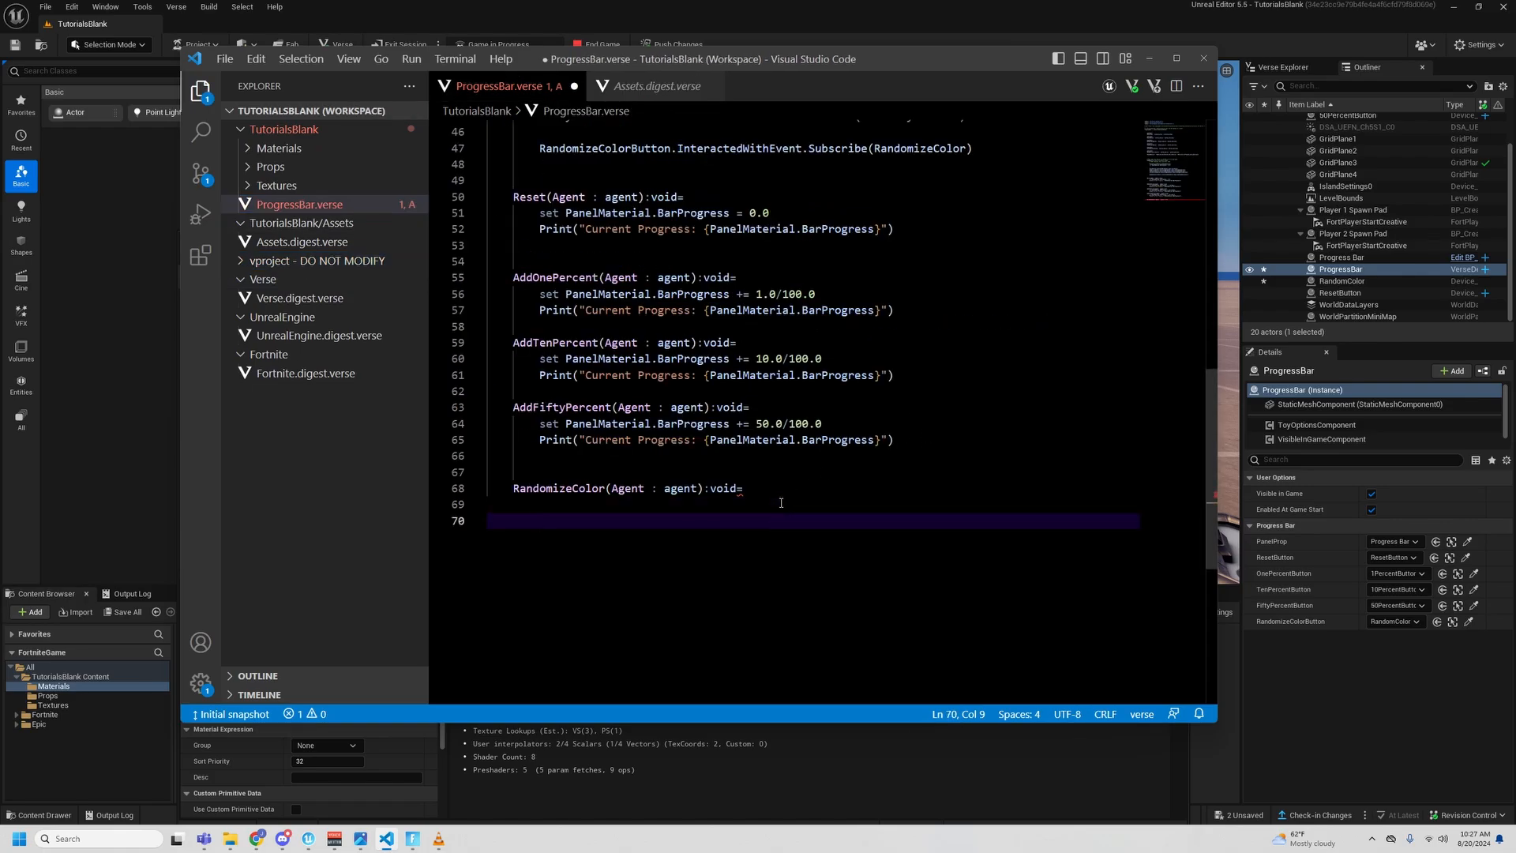
text(set)
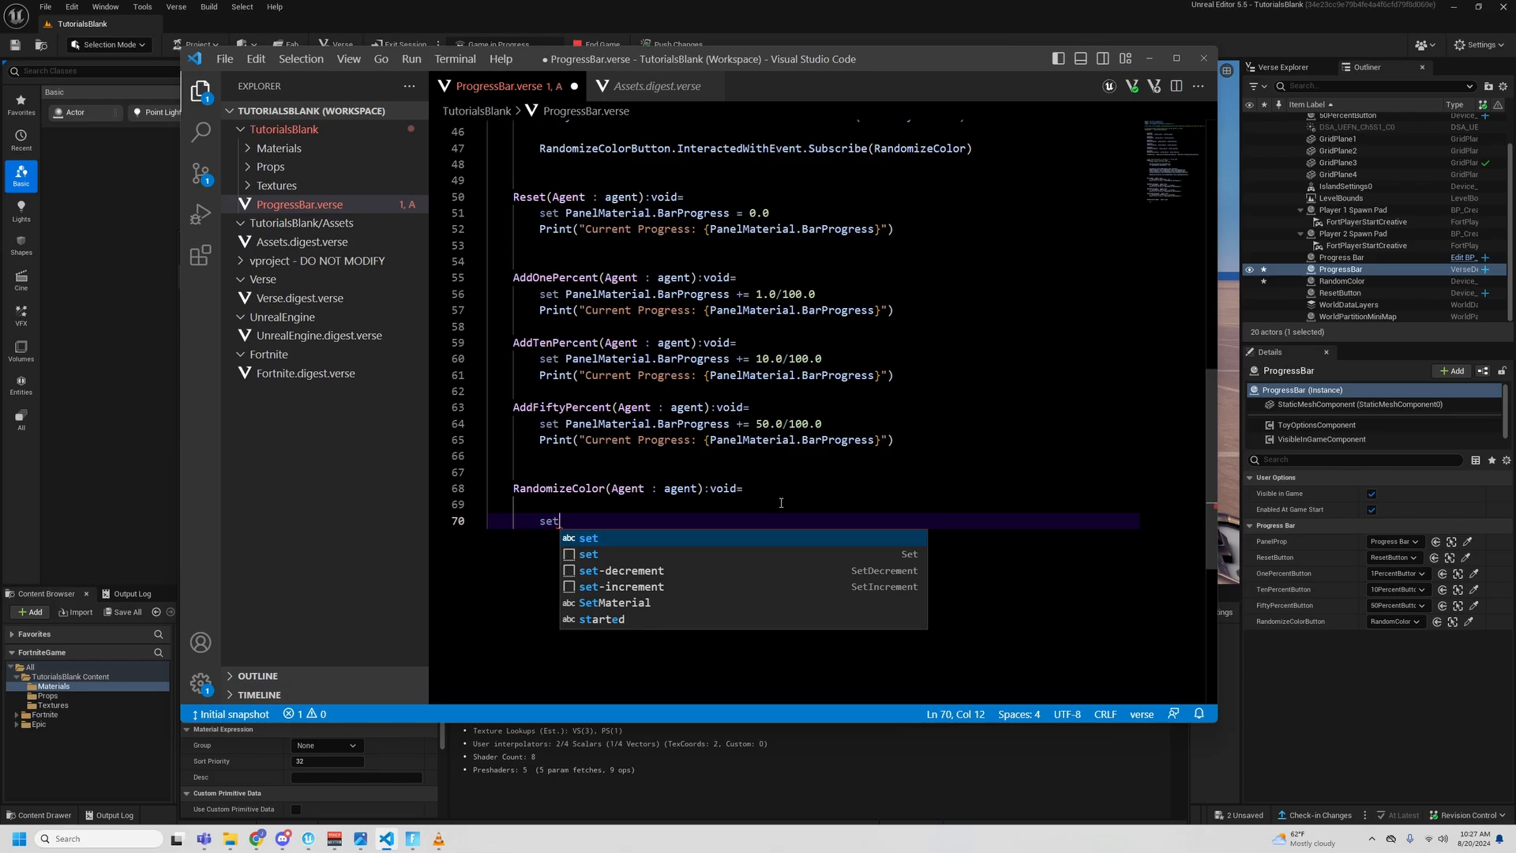
text(.Panel)
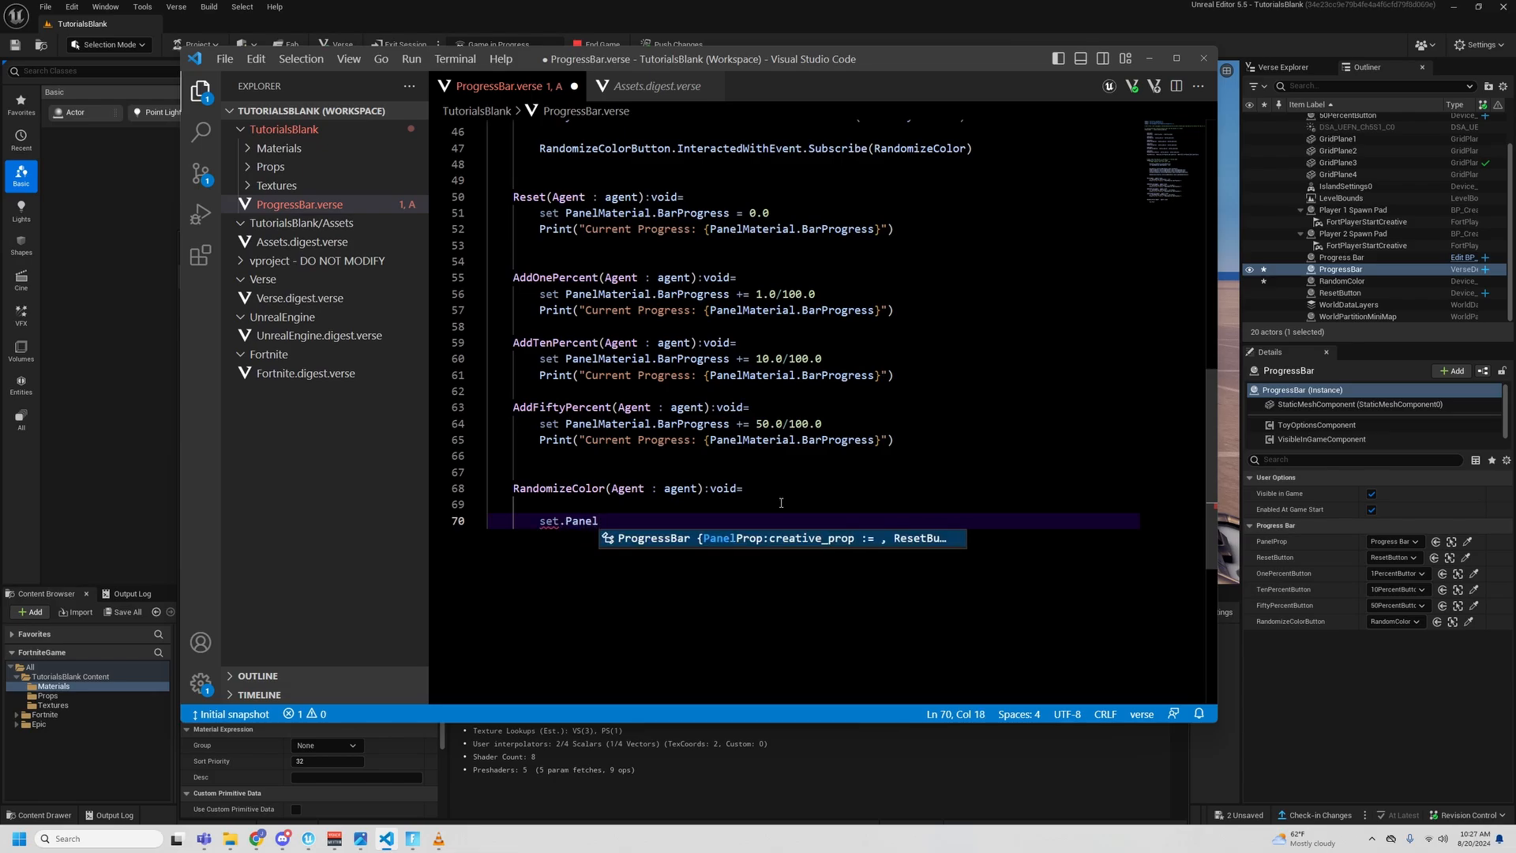
key(BackSpace)
key(BackSpace)
key(BackSpace)
key(BackSpace)
key(BackSpace)
key(BackSpace)
text(PanelMaterial.)
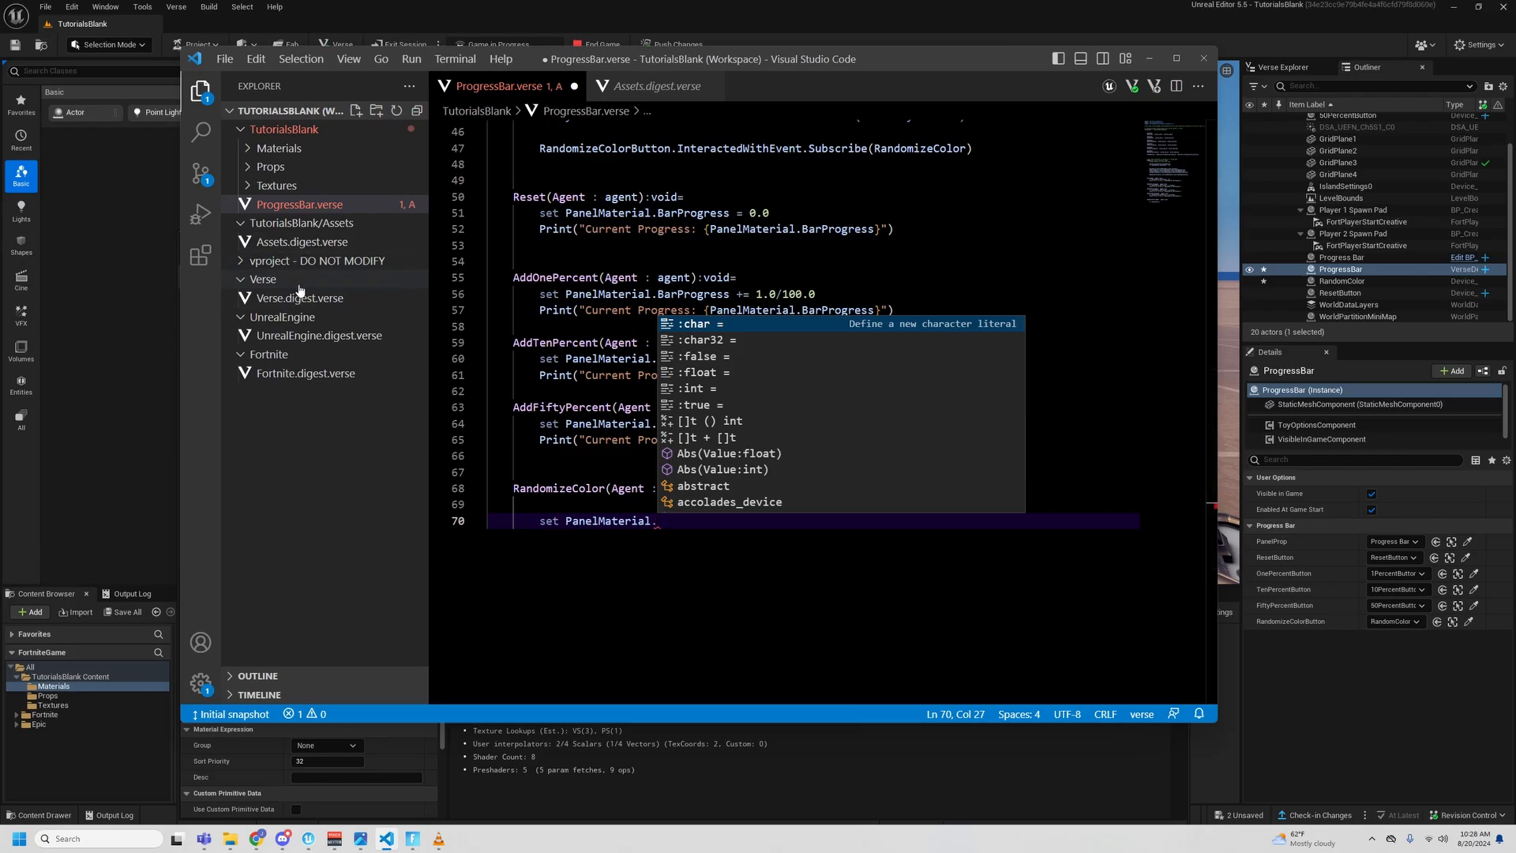
- Copy the BorderColor variable name from Assets.digest.verse and append it to the PanelMaterial statement in RandomizeColor
click(306, 241)
click(606, 370)
double_click(606, 370)
key(ctrl+c)
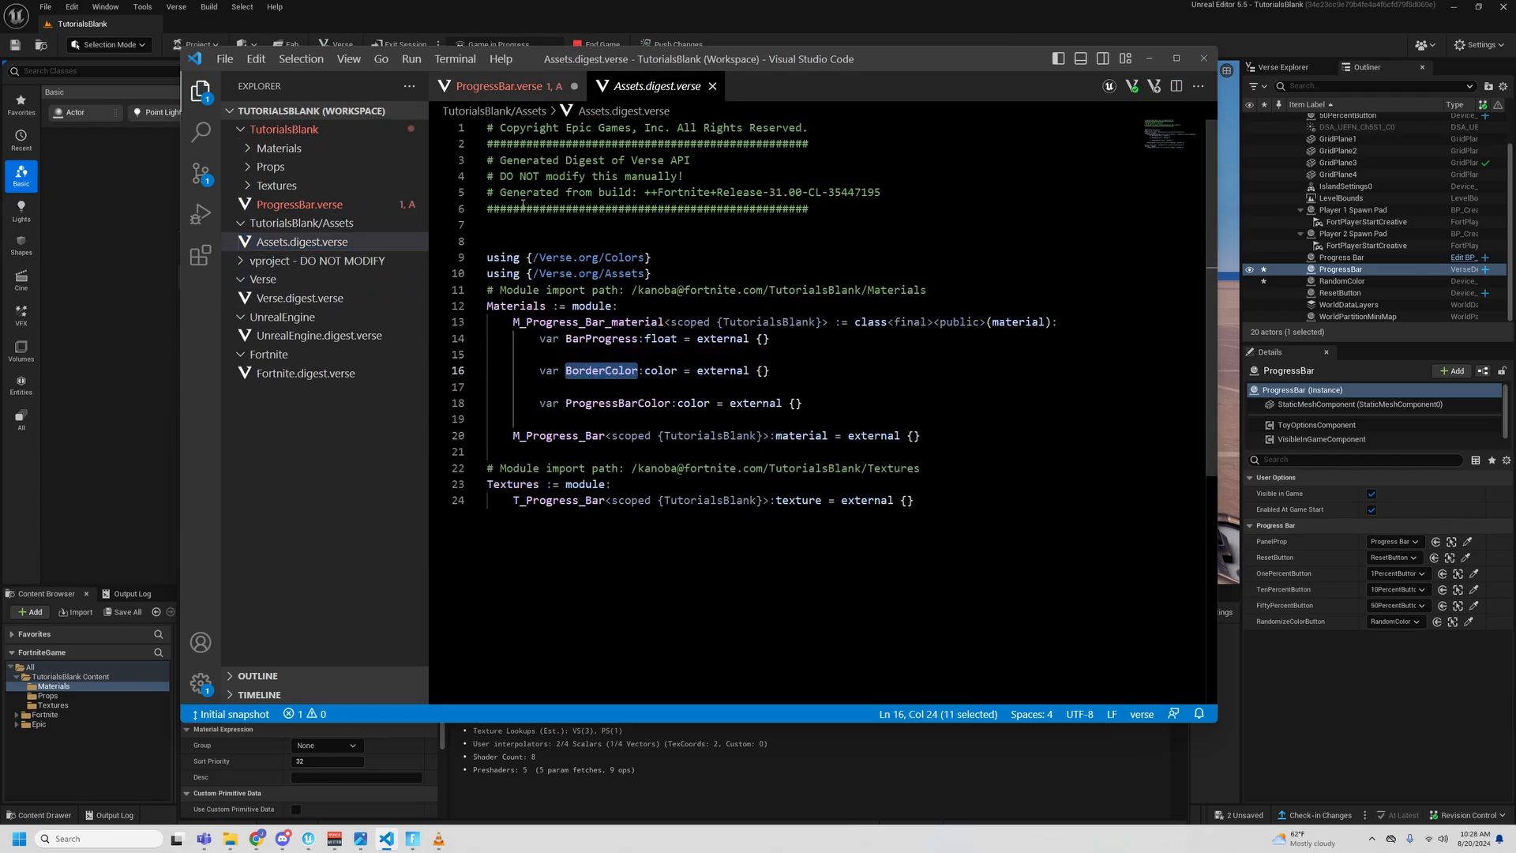
click(530, 85)
key(ctrl+v)
- Duplicate the BorderColor statement on the line below and replace its property with ProgressBarColor copied from Assets.digest.verse
drag(731, 521, 505, 523)
key(ctrl+c)
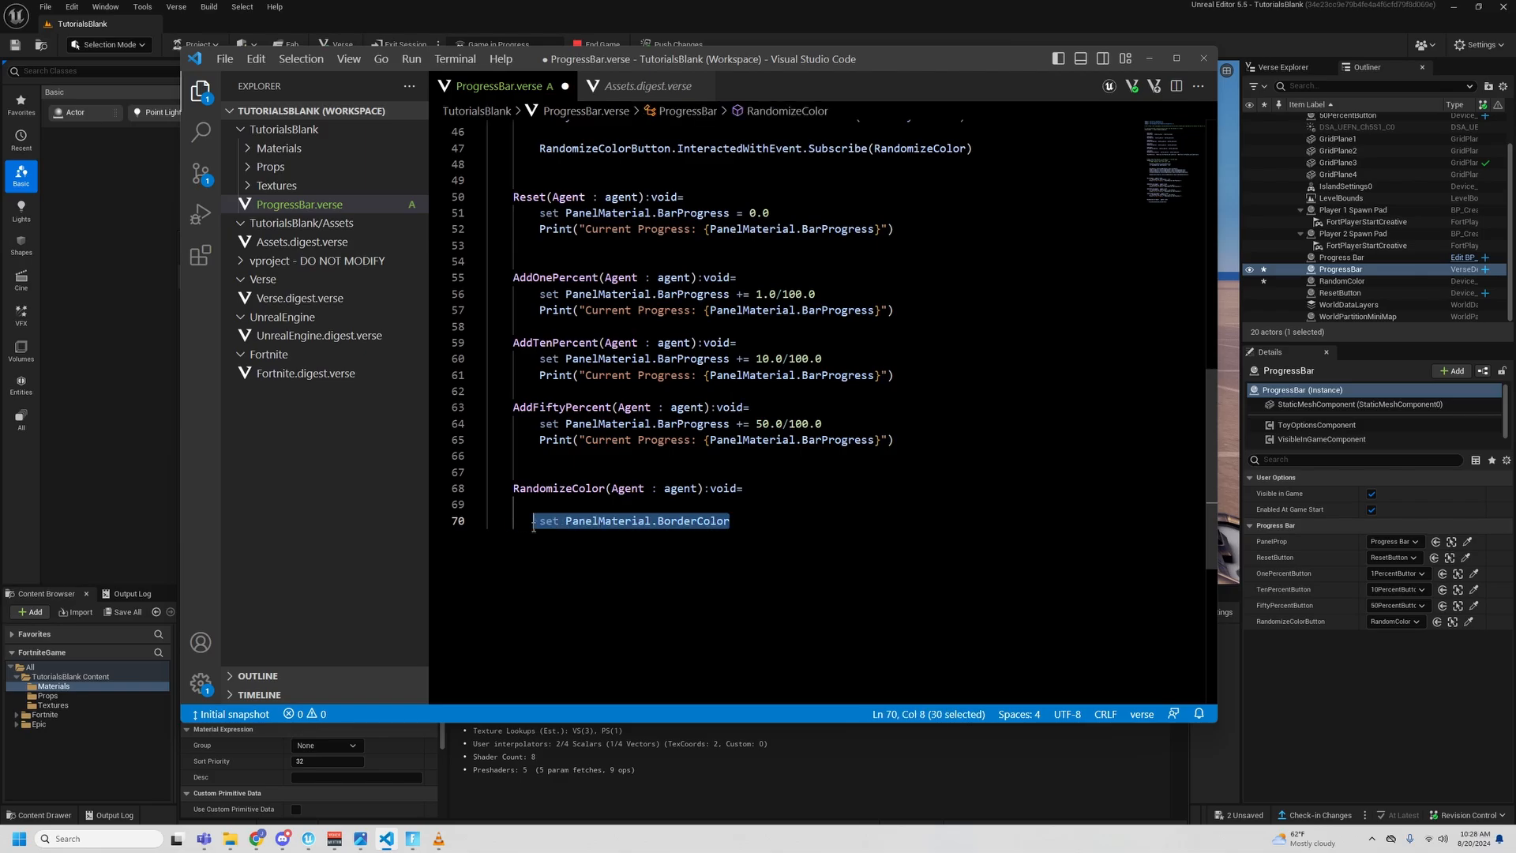
click(601, 540)
key(Return)
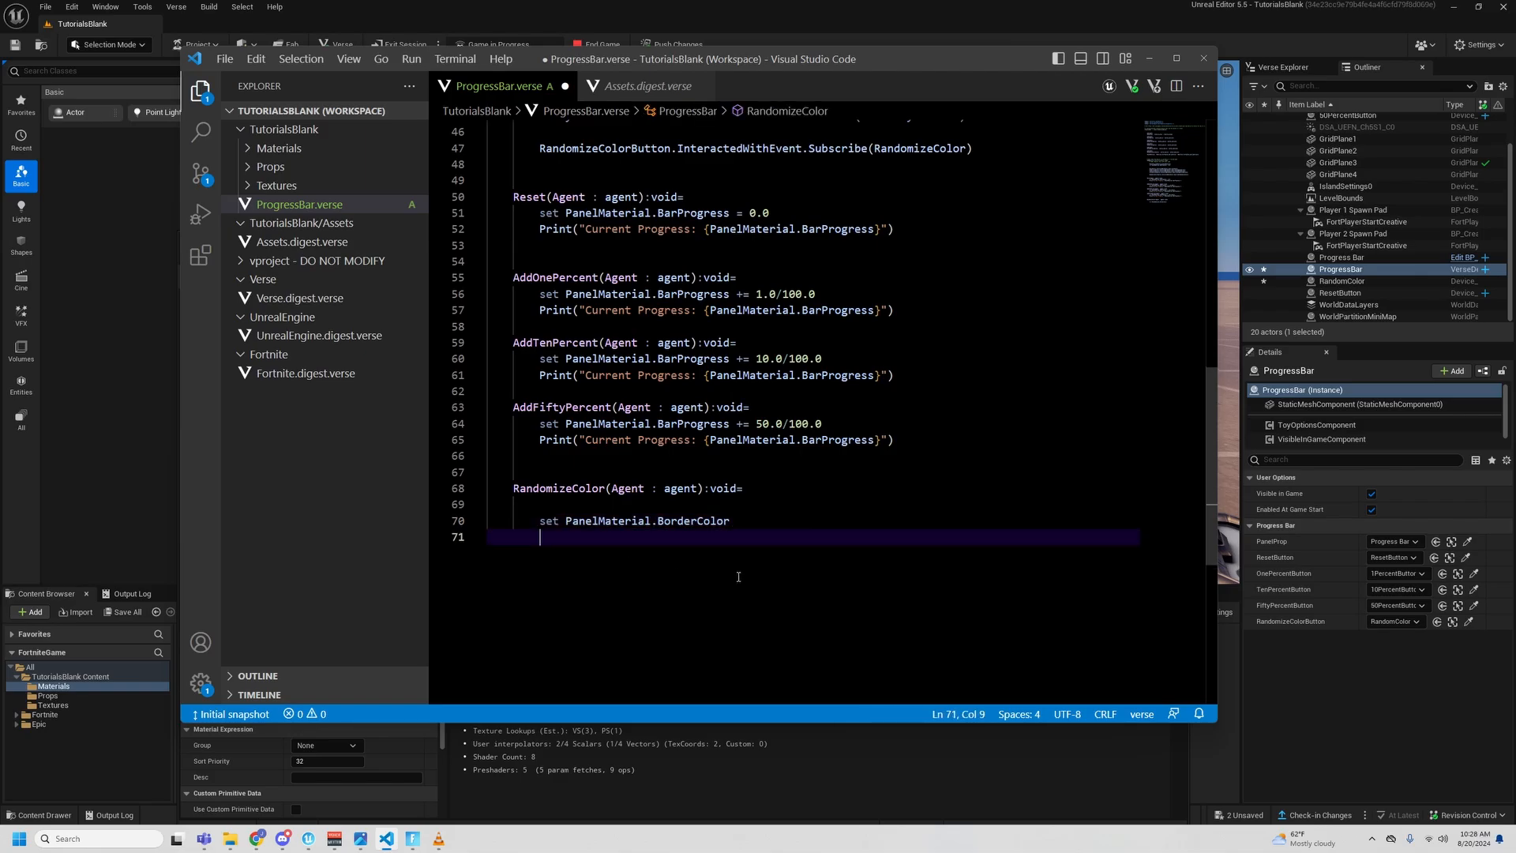
key(ctrl+v)
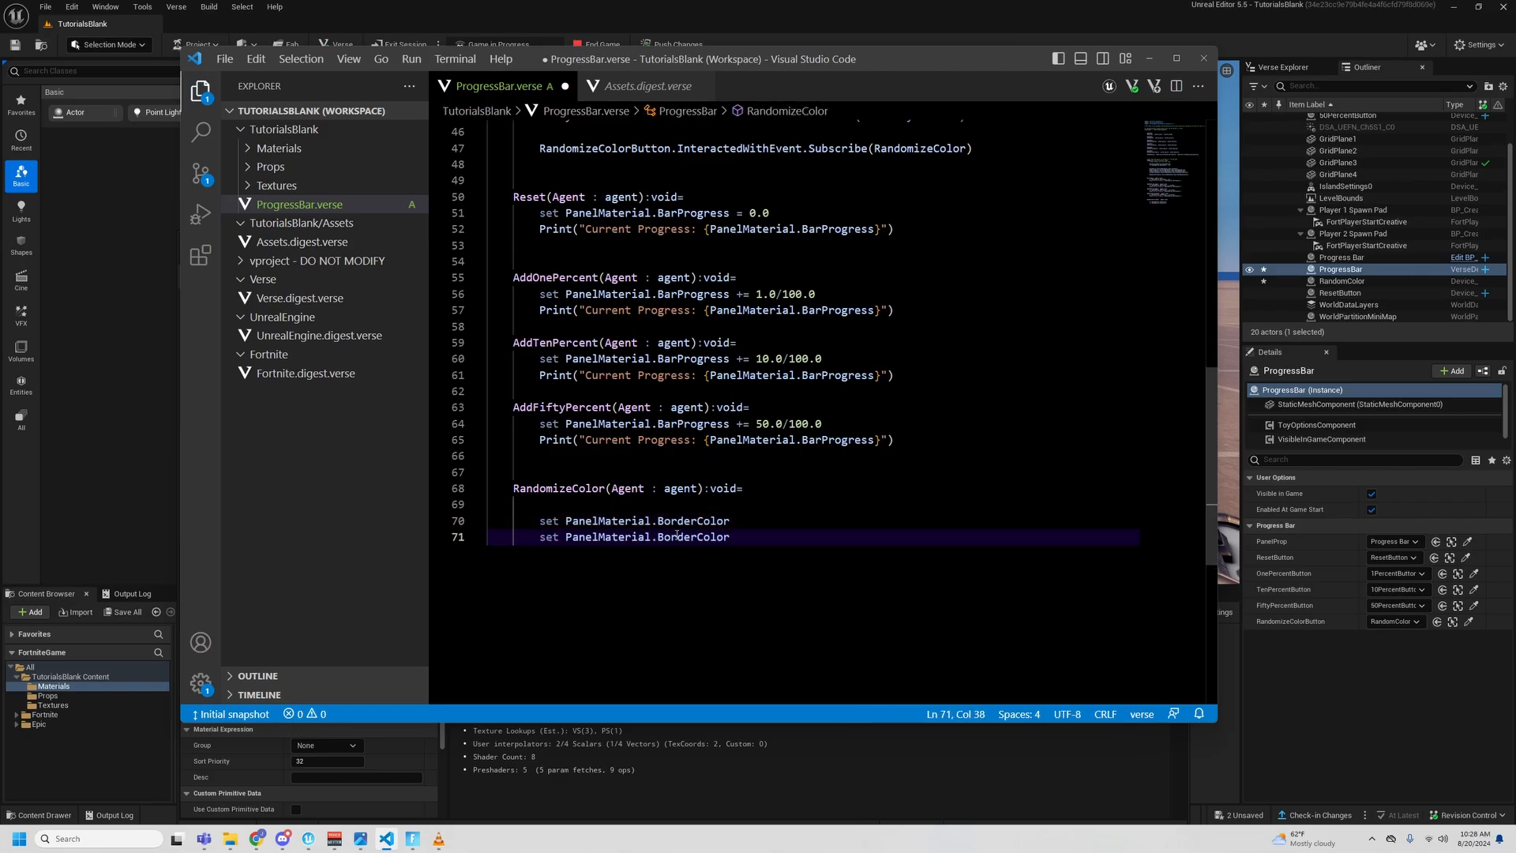
click(301, 241)
double_click(604, 402)
key(ctrl+c)
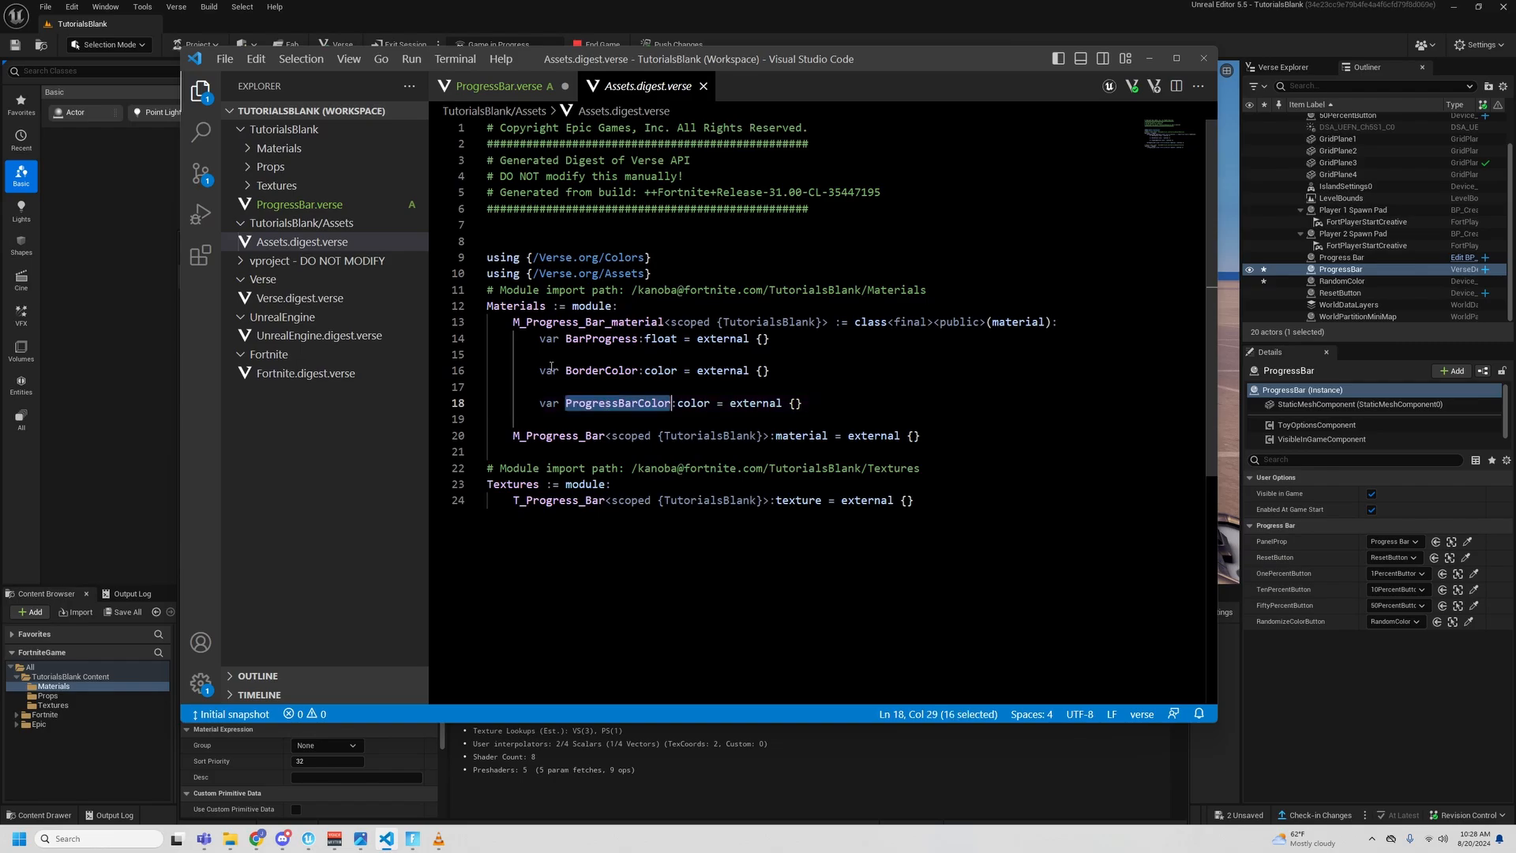
click(314, 204)
double_click(707, 541)
key(ctrl+v)
- Assign BorderColor a color{} value whose first component is R:= GetRandomFloat(0.0, 1.0), followed by a comma
click(861, 520)
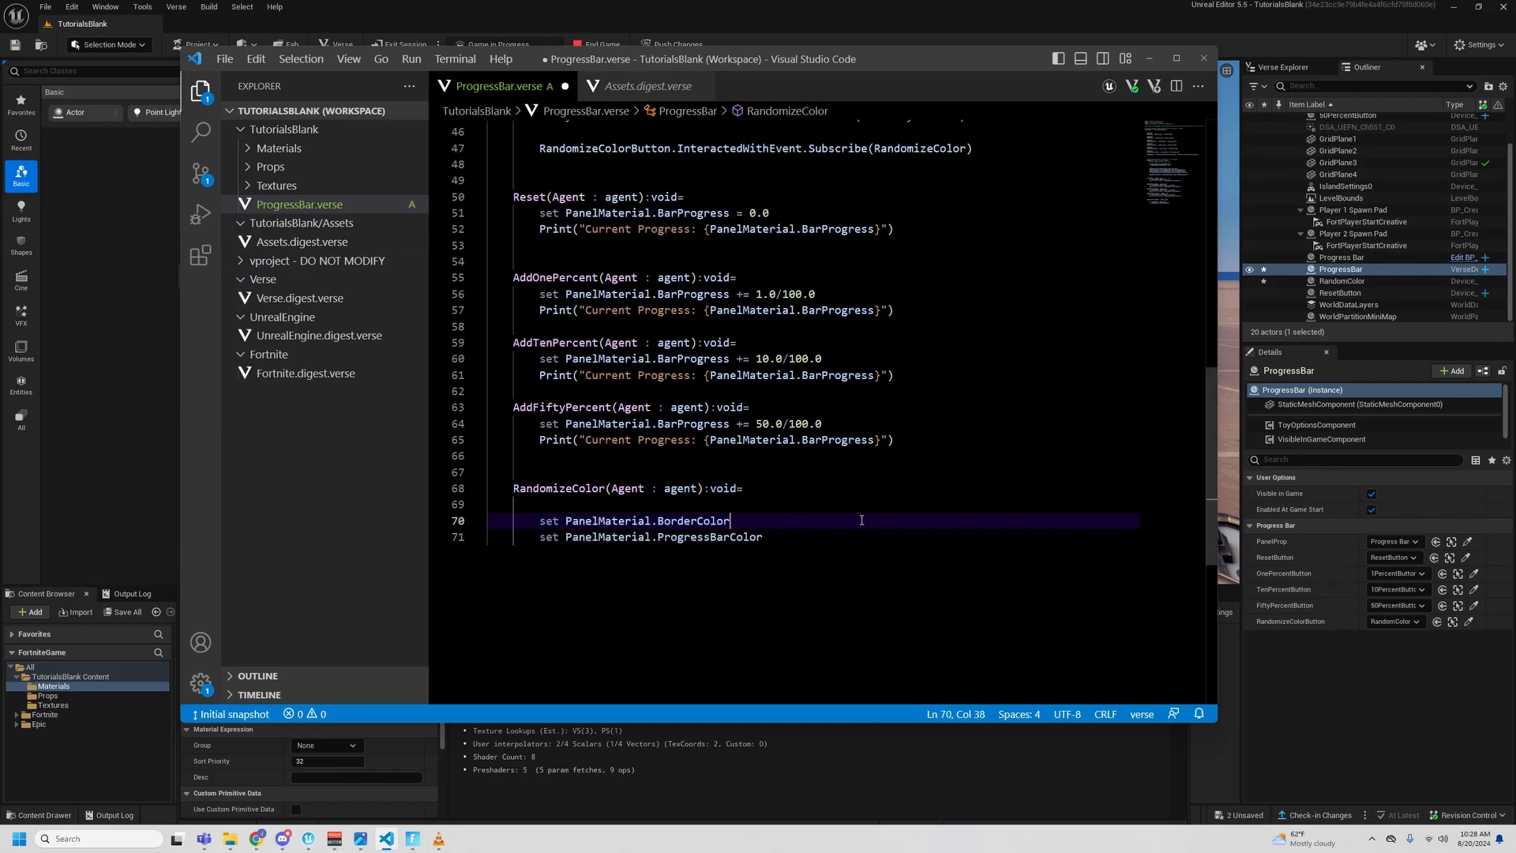
text(= )
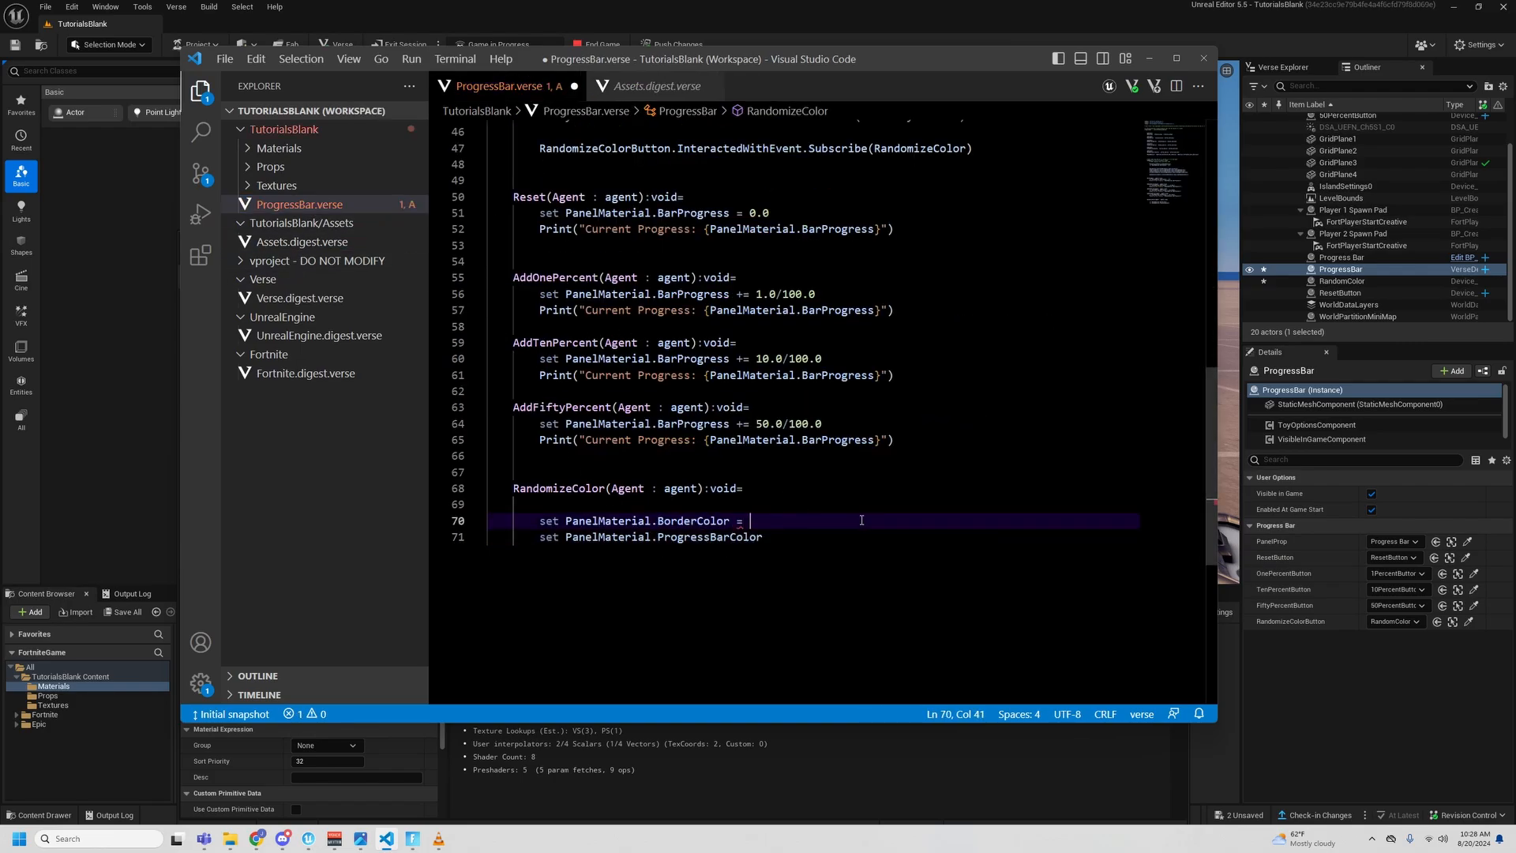
text(color()
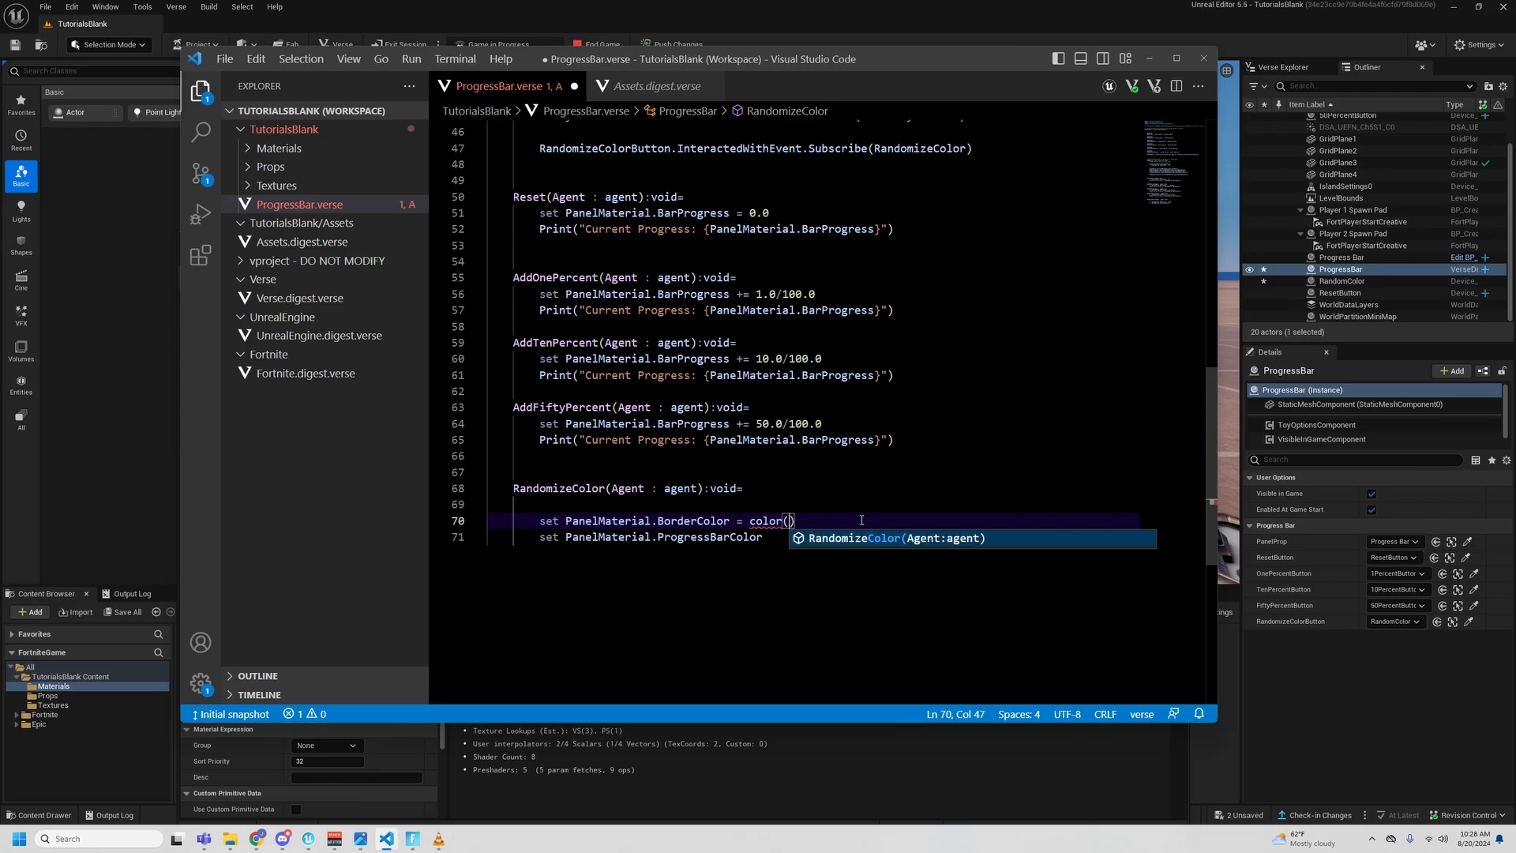
key(BackSpace)
text({R:=)
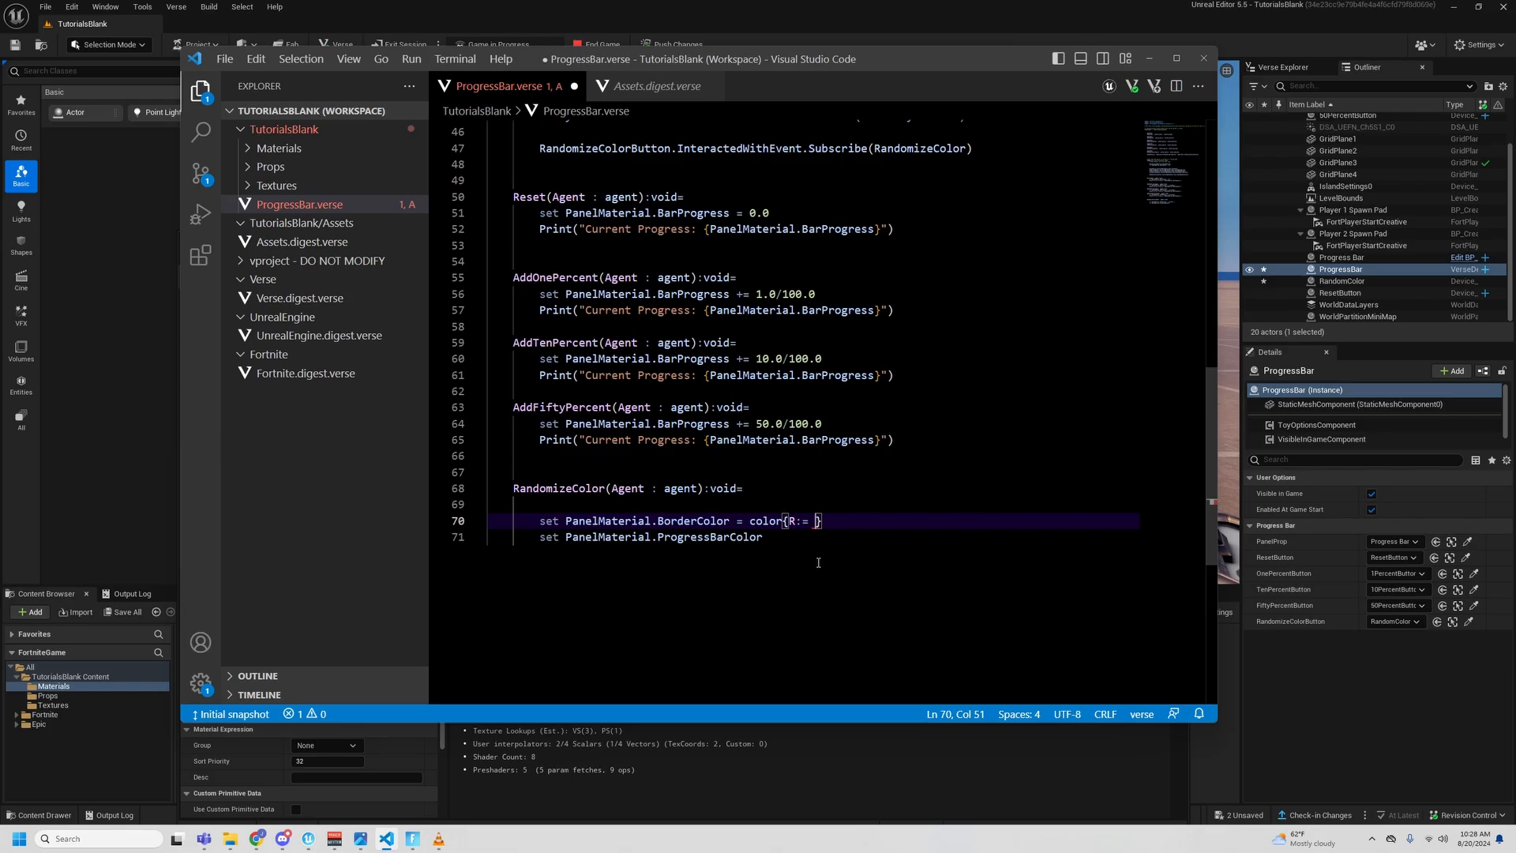
text( GetRandomFloat(0.0 )
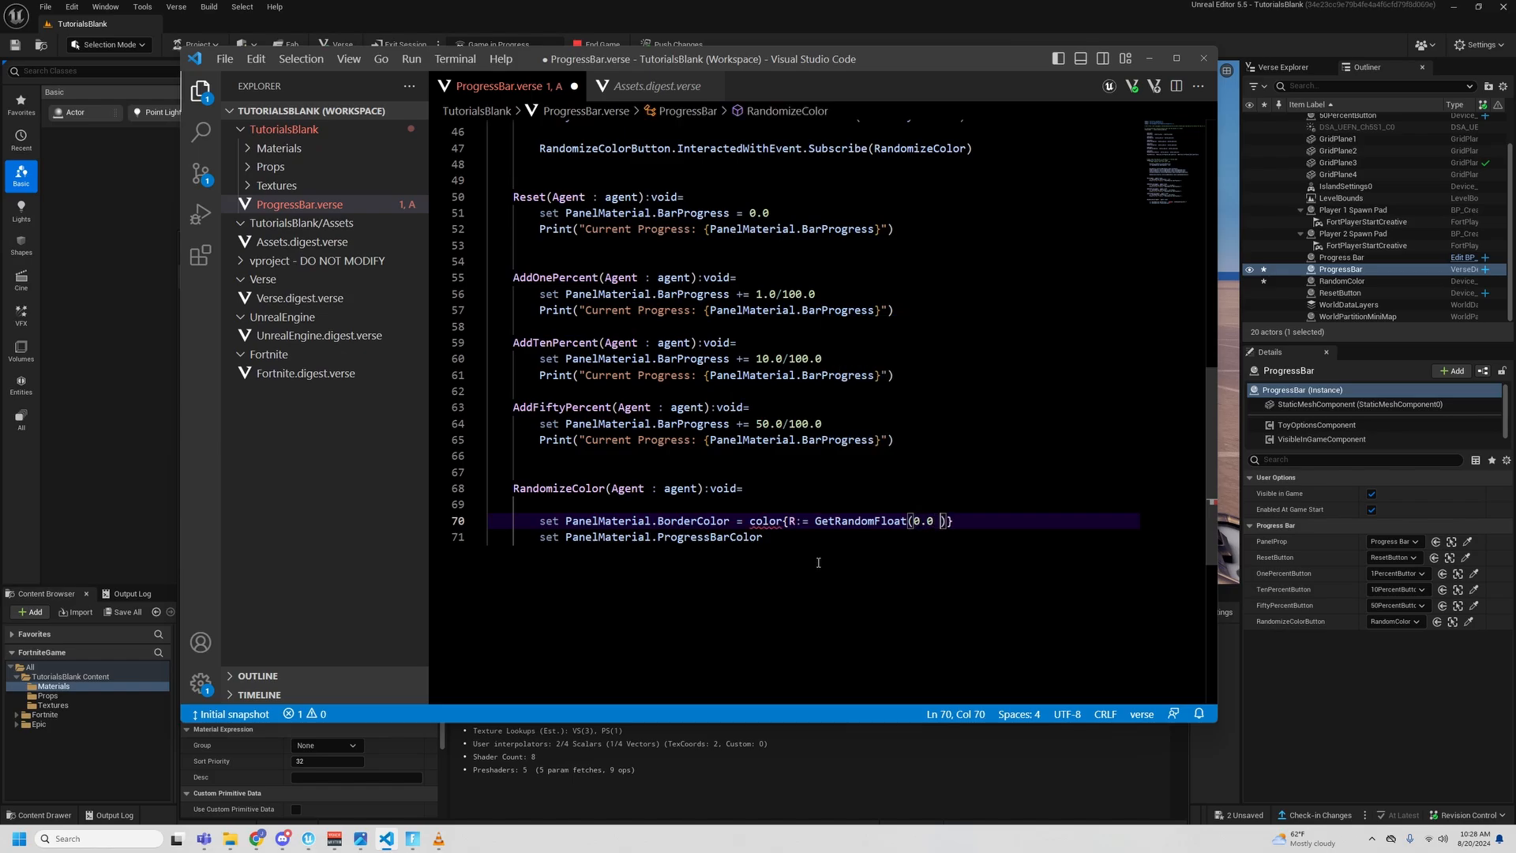
text( 0)
key(BackSpace)
text(1.0)
key(Right)
text(,)
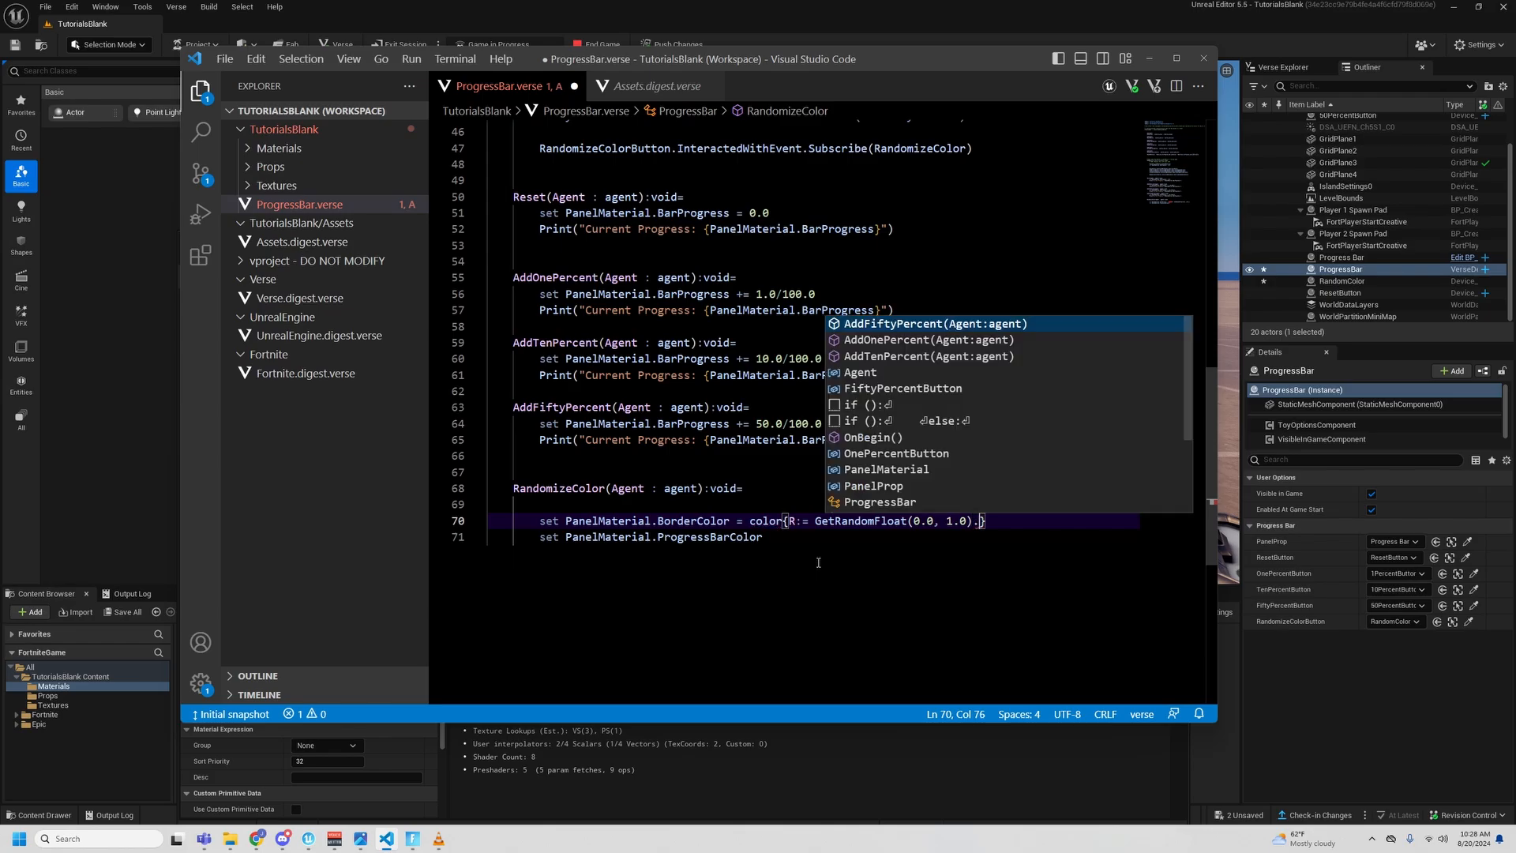
- Copy the R component twice within BorderColor's color value, rename the copies G and B, and remove the trailing comma and space
drag(791, 520, 980, 521)
key(ctrl+c)
key(Right)
key(ctrl+v)
text(,)
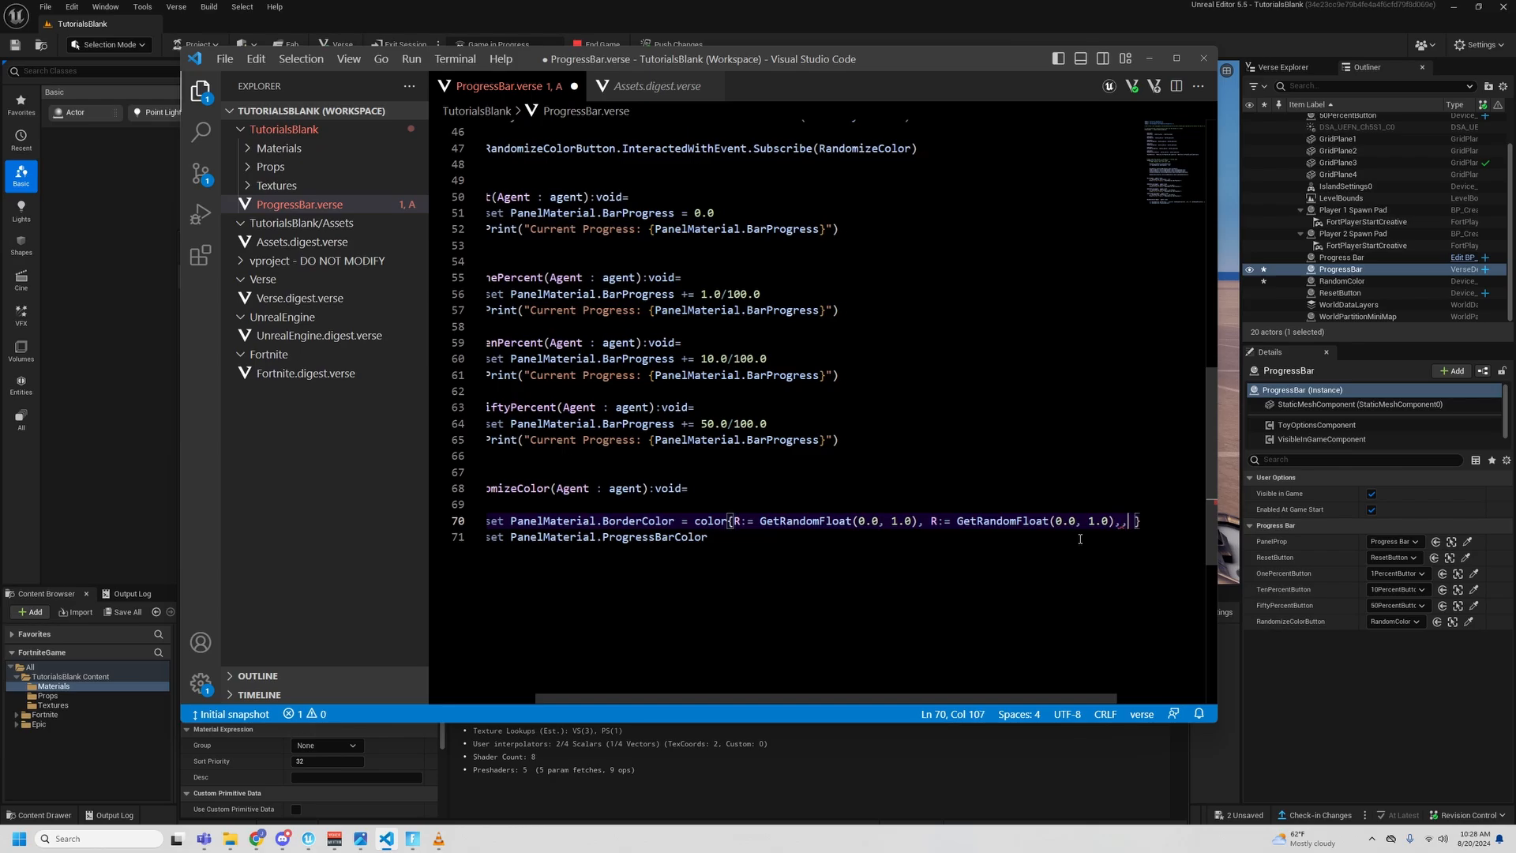
key(ctrl+v)
click(745, 520)
key(BackSpace)
text(G)
click(946, 520)
key(BackSpace)
text(B)
click(1136, 520)
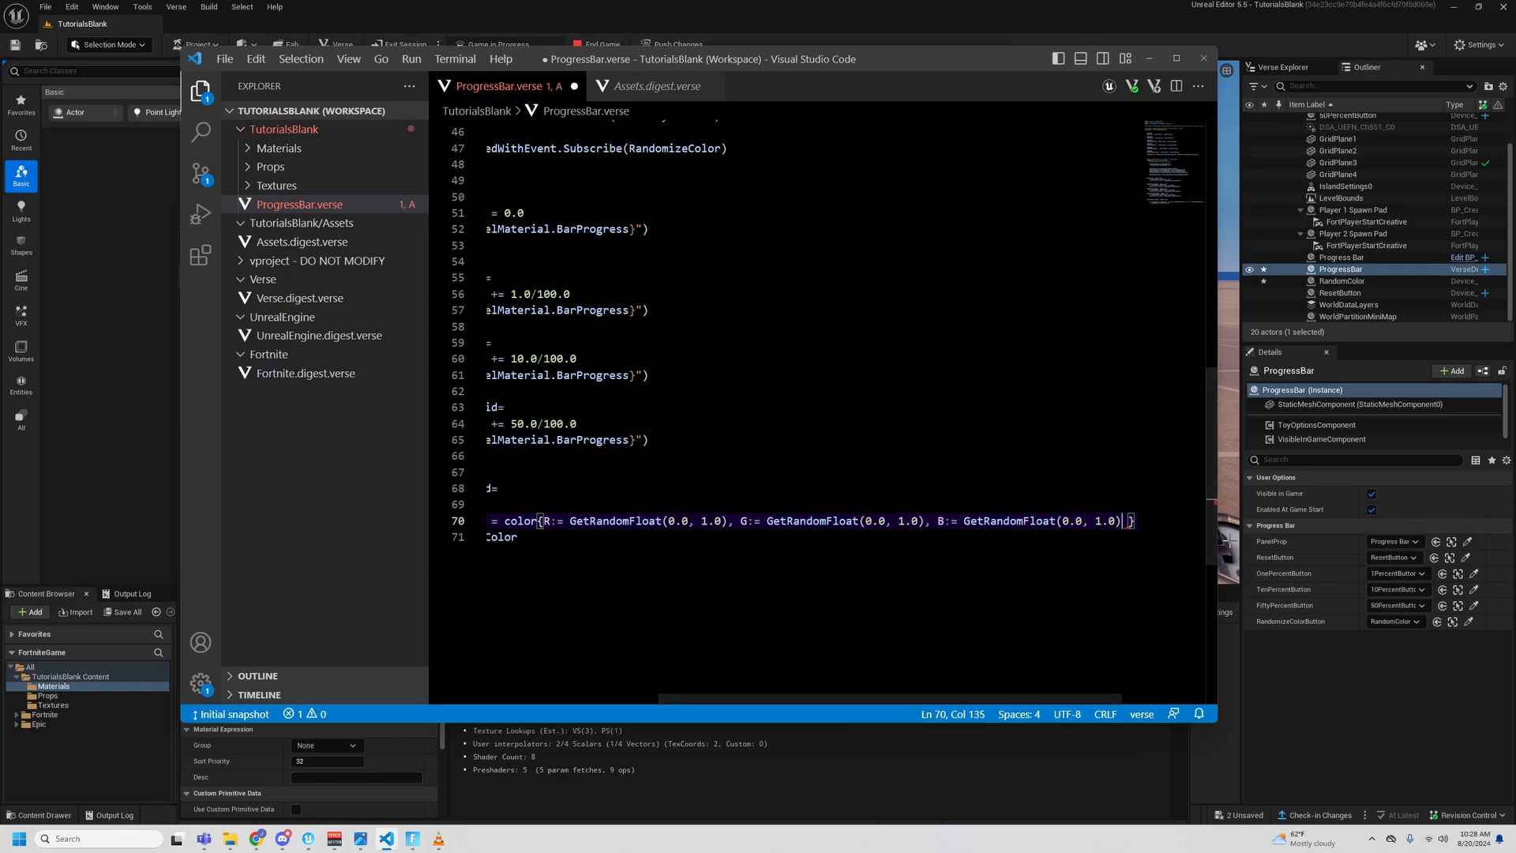
key(BackSpace)
key(BackSpace)
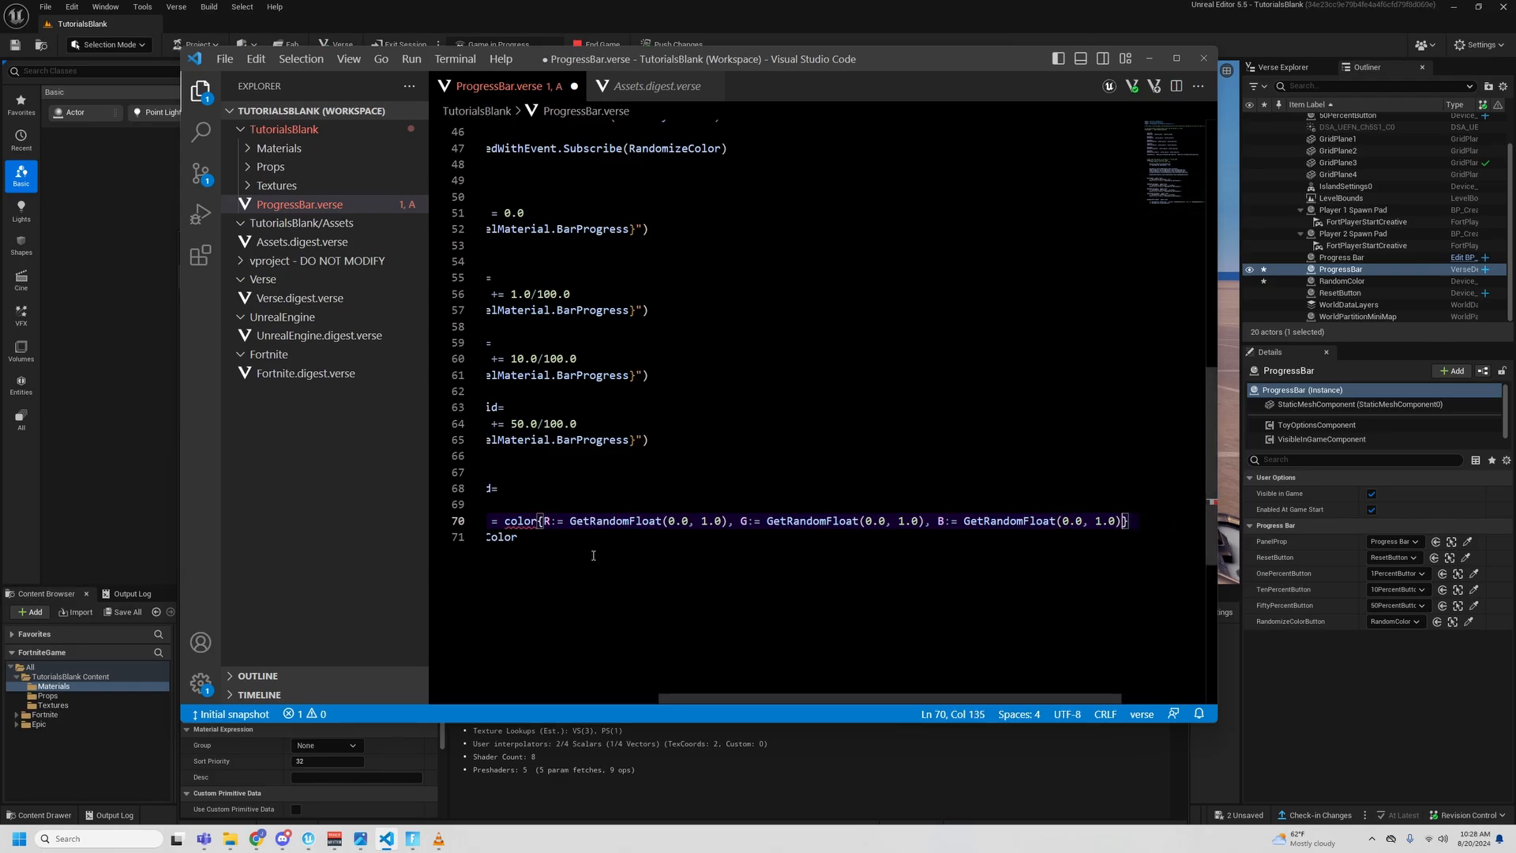
- Copy the suggested { /Verse.org/Colors } path from the color error and add it as a using statement below the Diagnostics import
drag(693, 694, 598, 695)
mouse_move(661, 521)
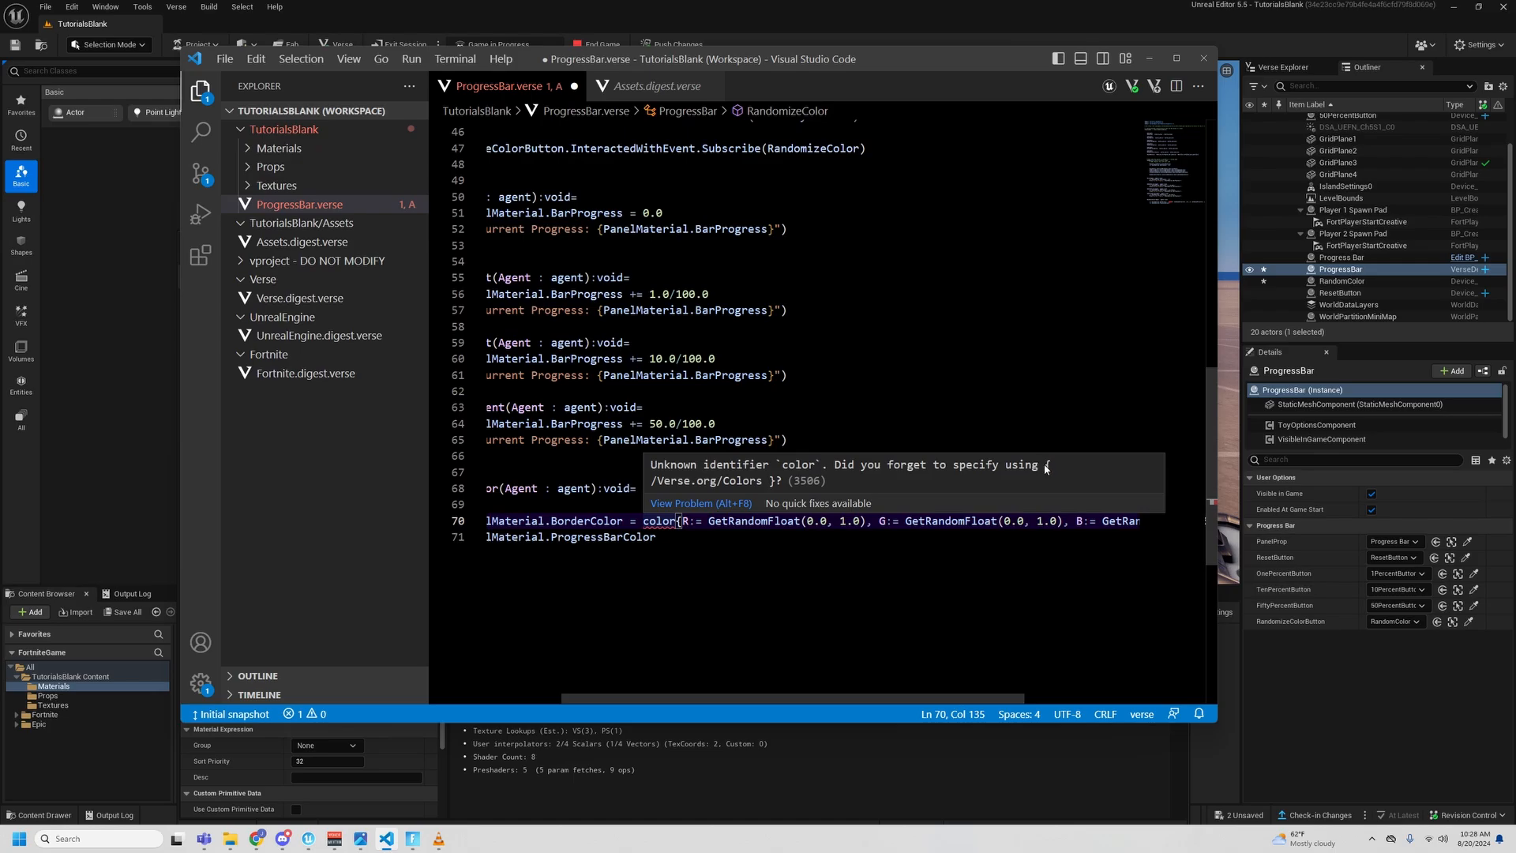
drag(1047, 467, 780, 480)
key(ctrl+c)
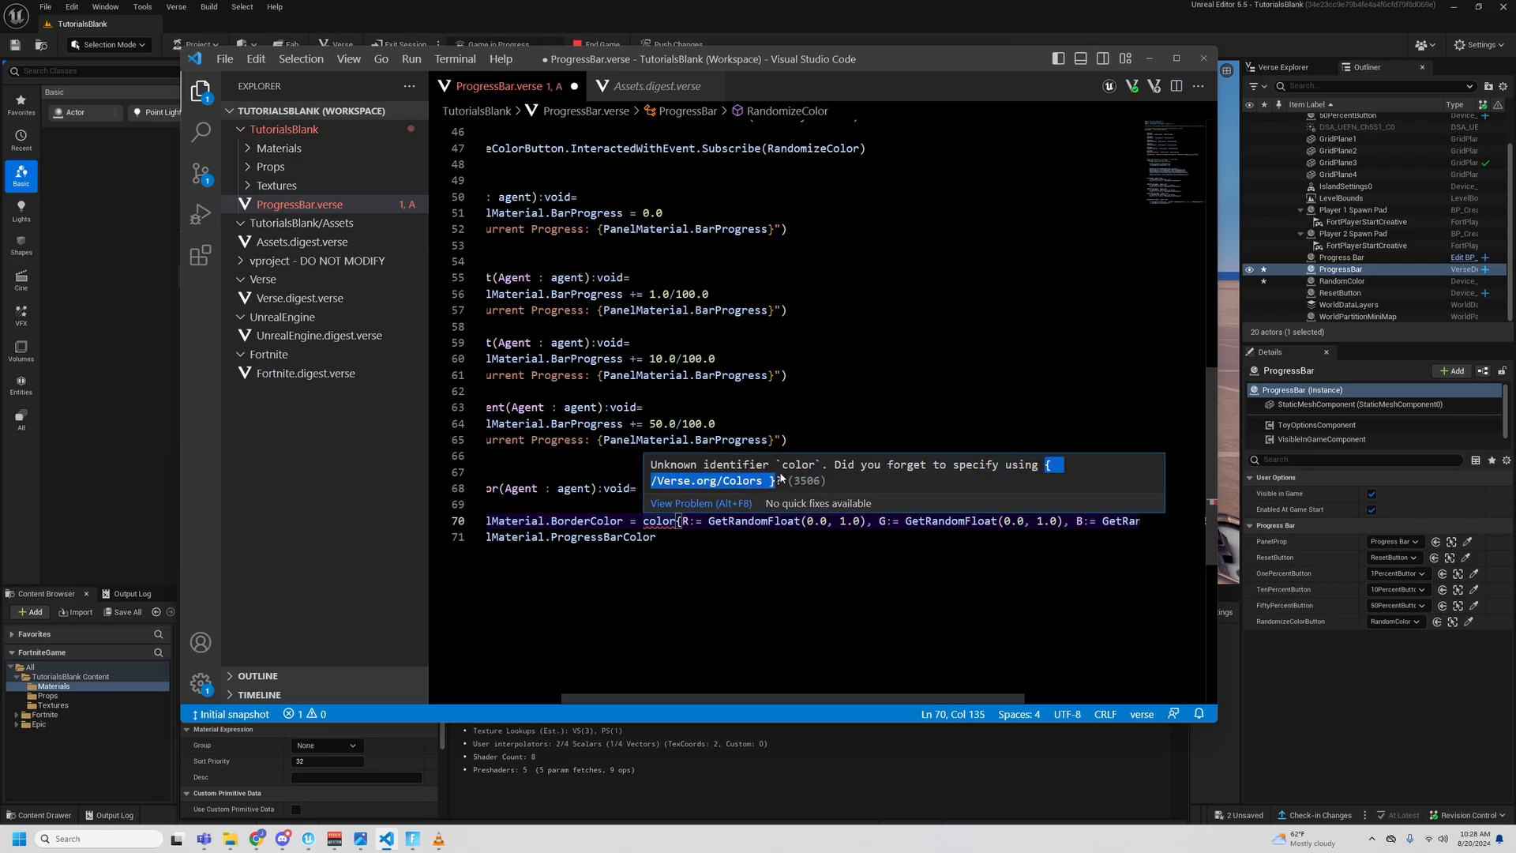
click(909, 396)
scroll(869, 300, up, 15)
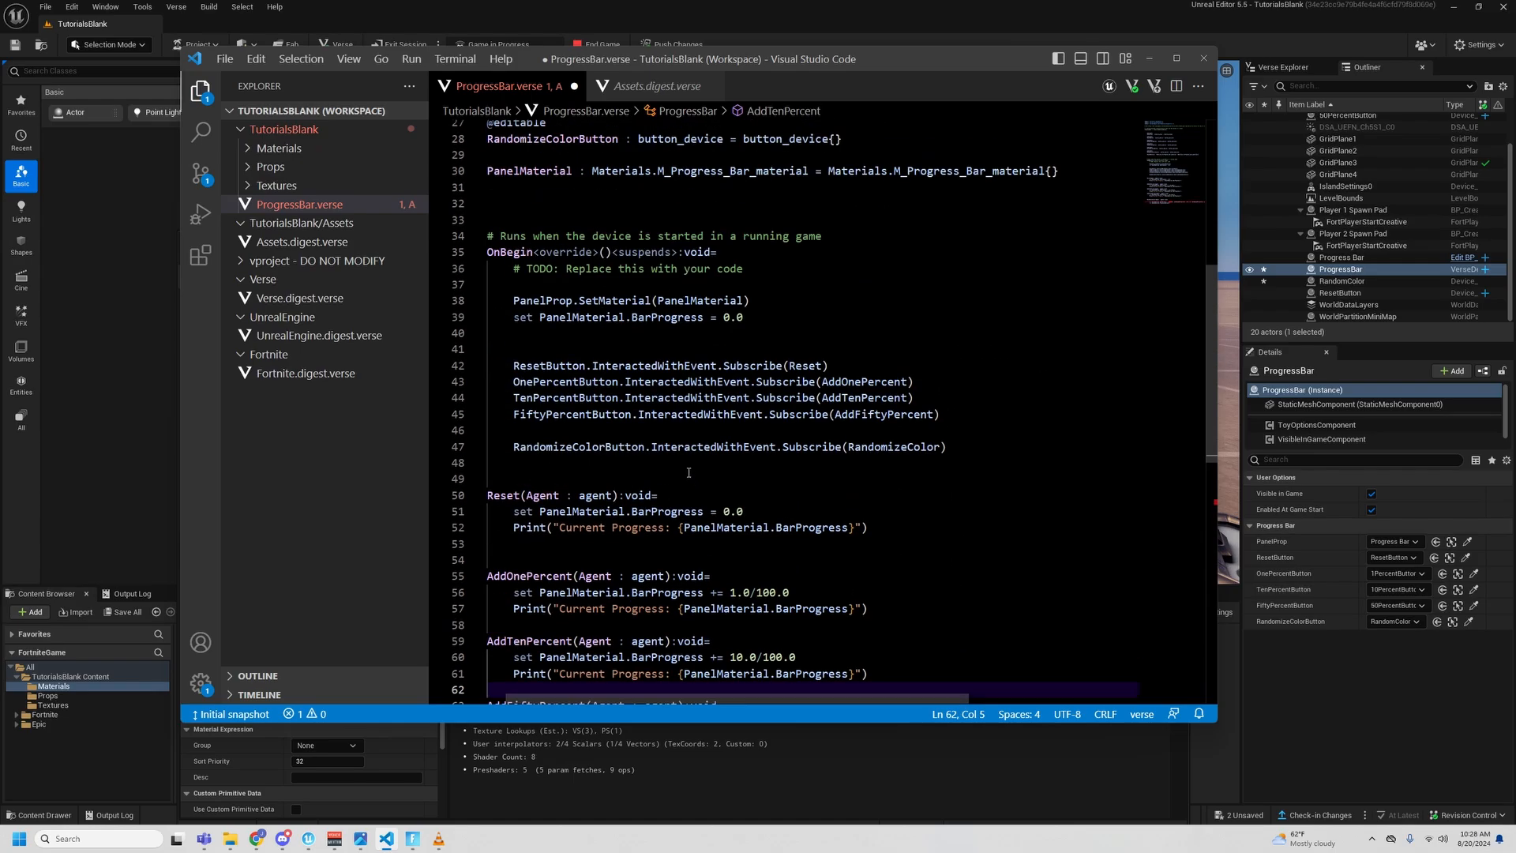
click(830, 176)
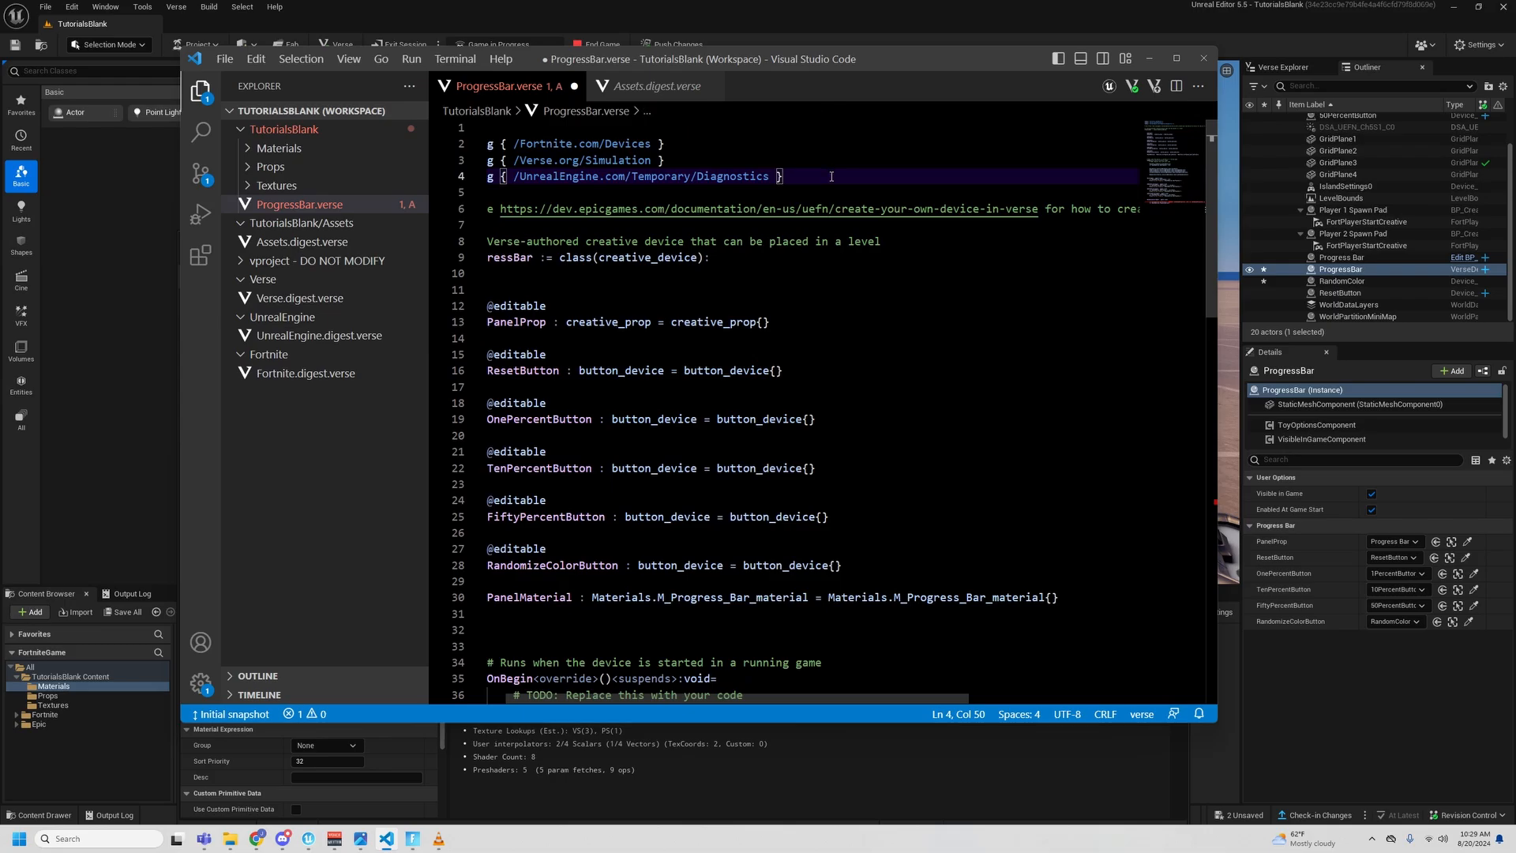
key(Return)
key(ctrl+v)
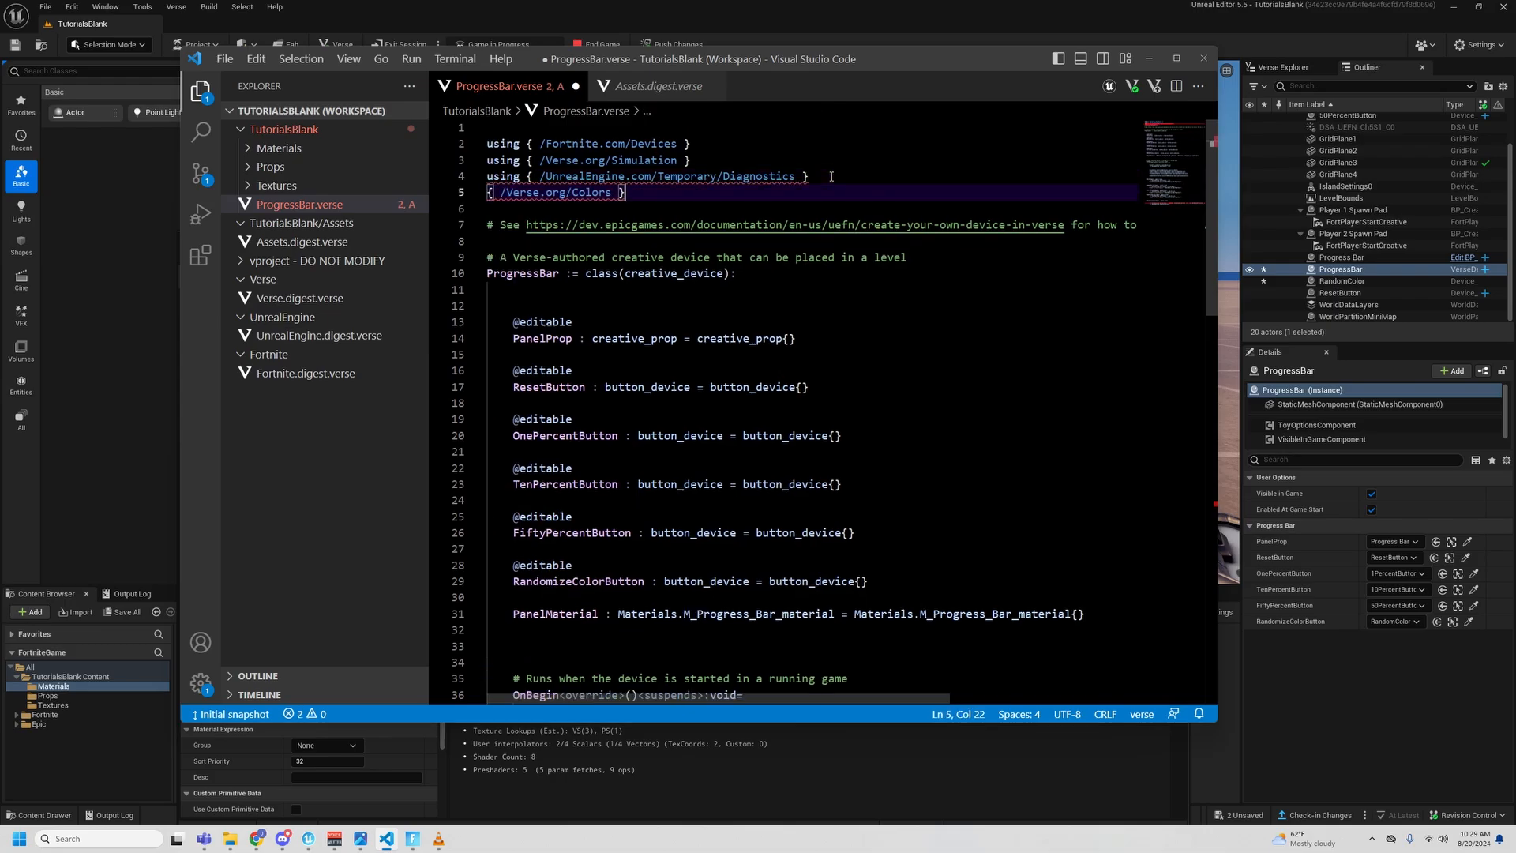
click(486, 193)
text(using)
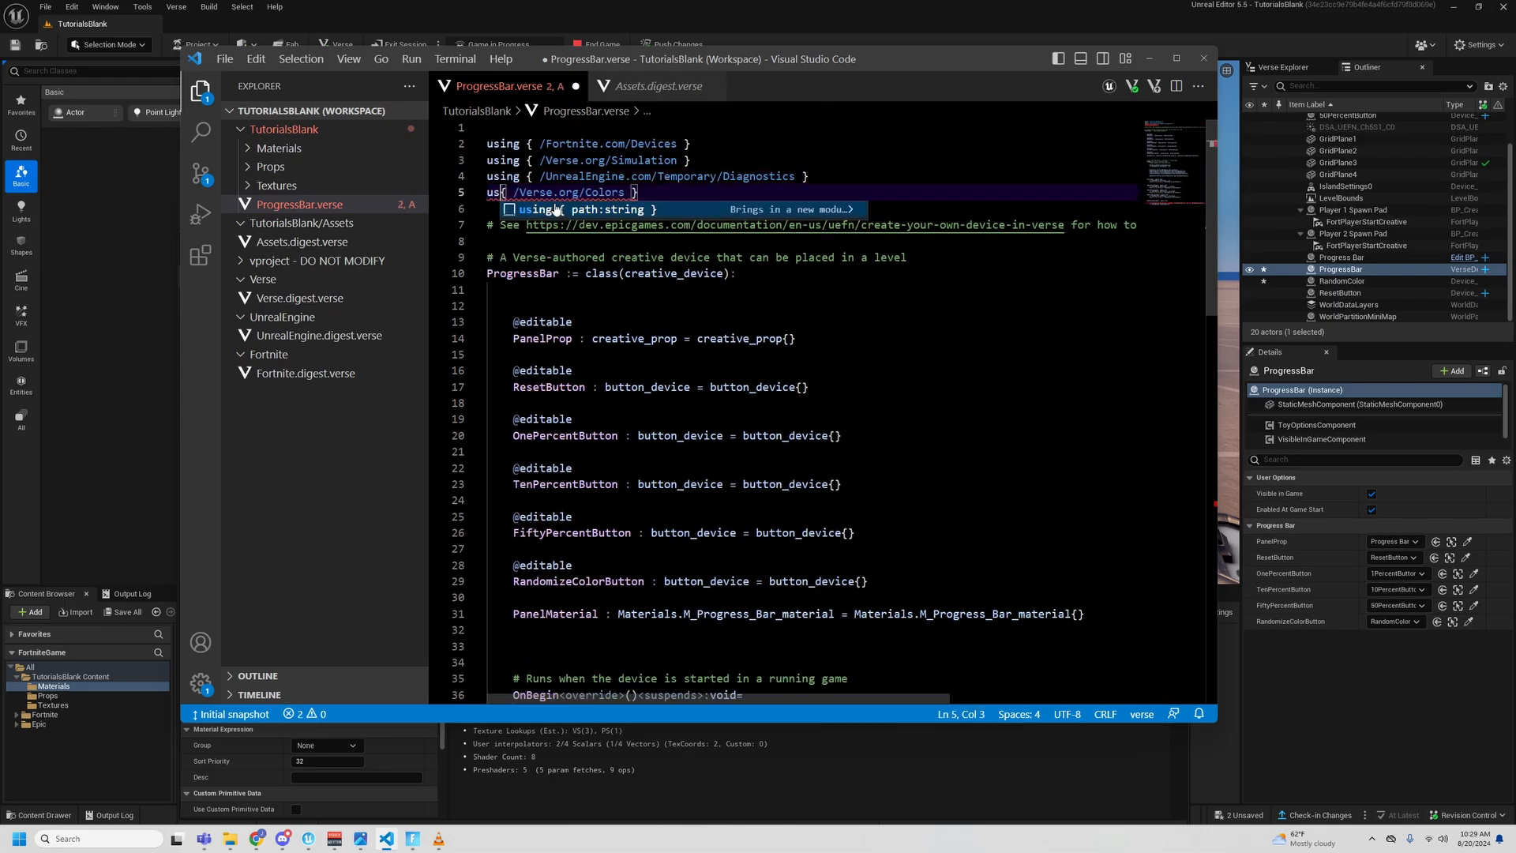
click(678, 191)
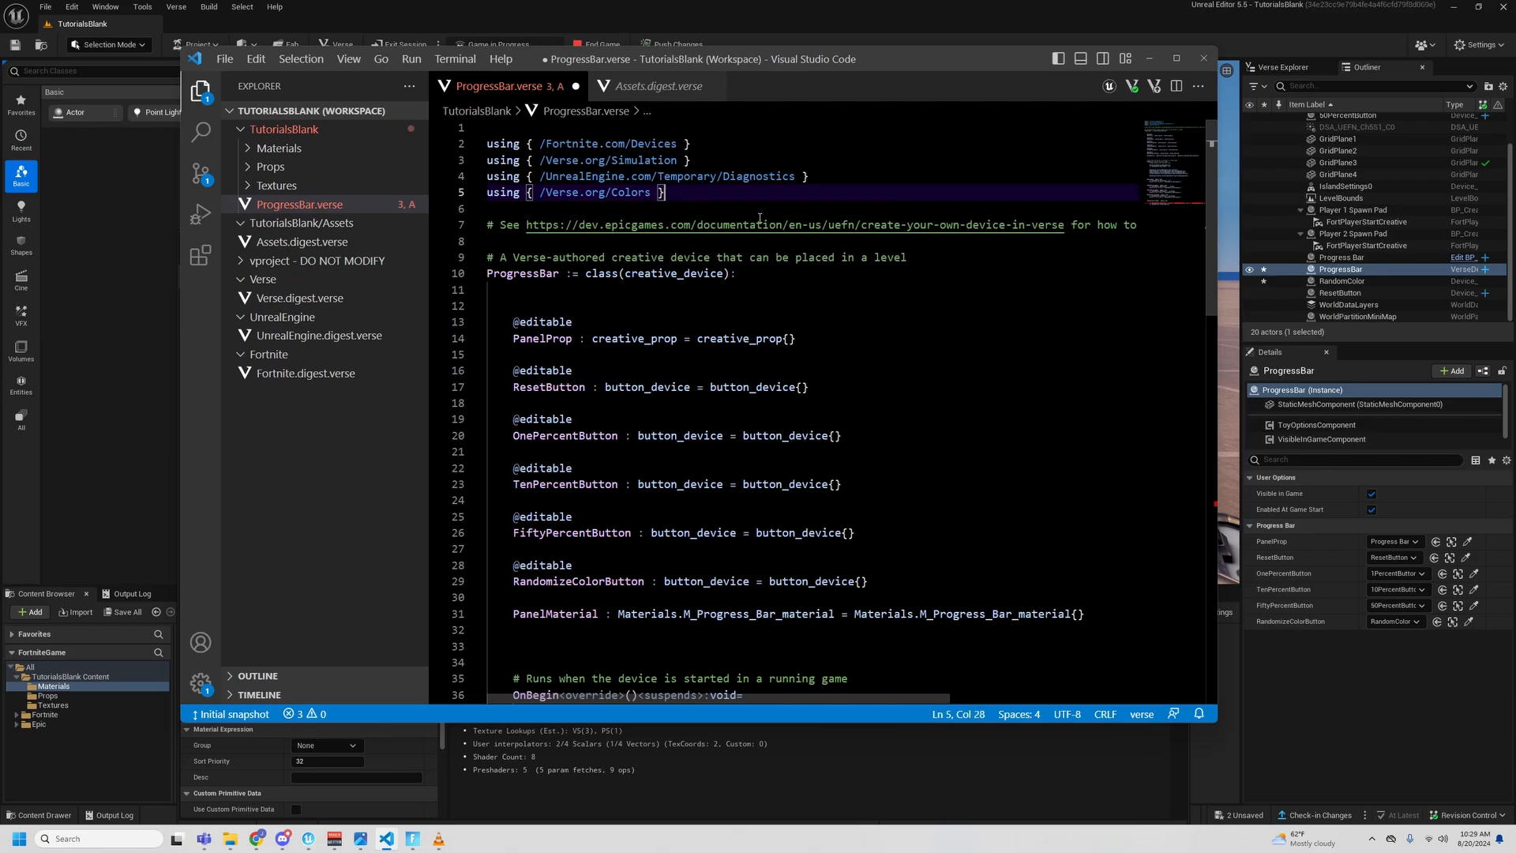
- Copy the suggested Verse.org/Random import from the GetRandomFloat error and add using { /Verse.org/Random } below the Colors import
scroll(914, 529, down, 15)
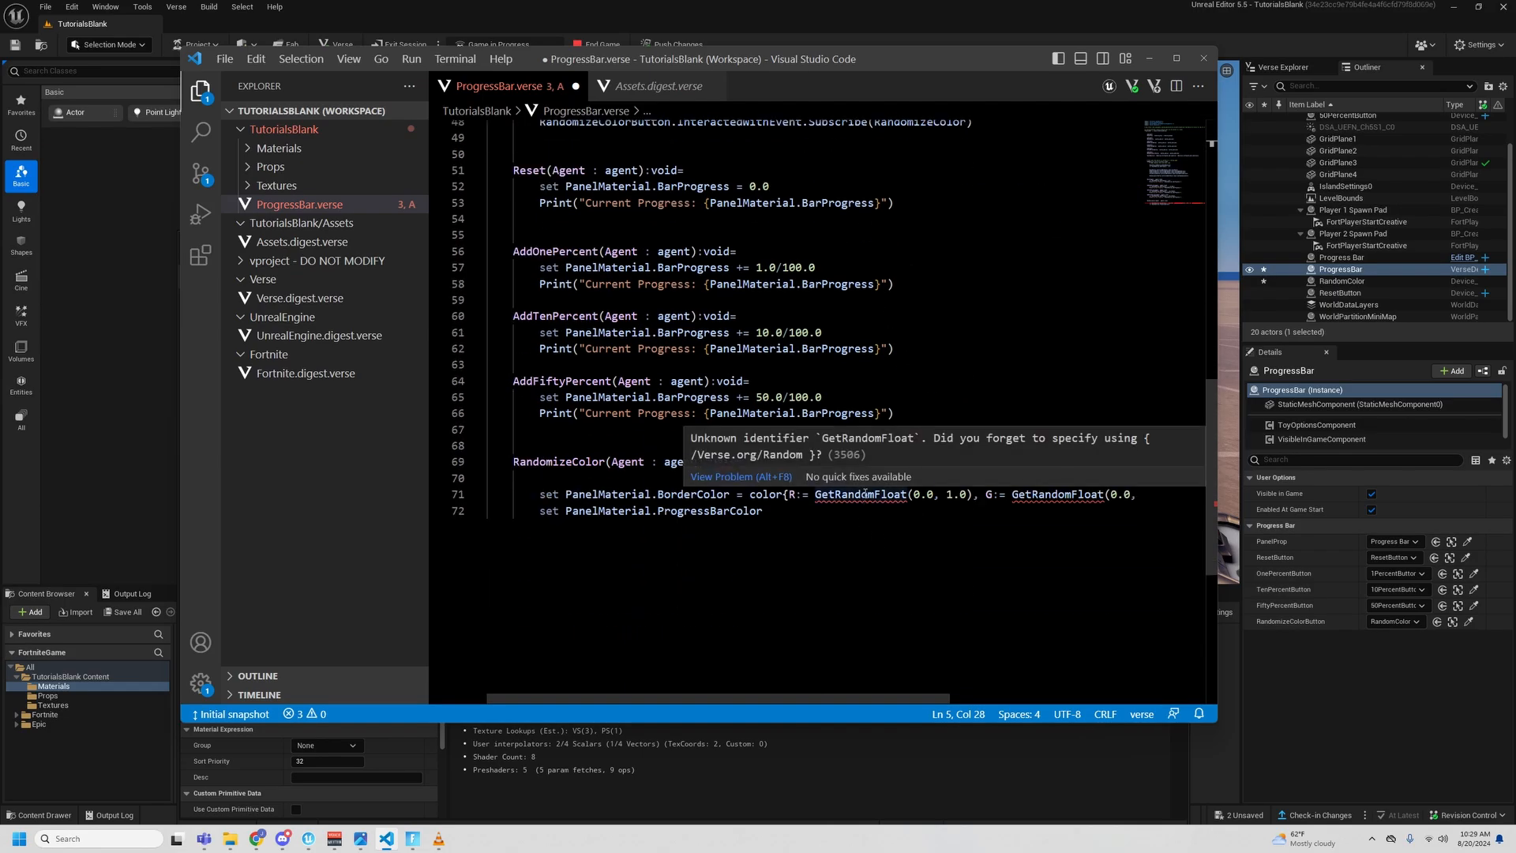
drag(1106, 439, 821, 457)
key(ctrl+c)
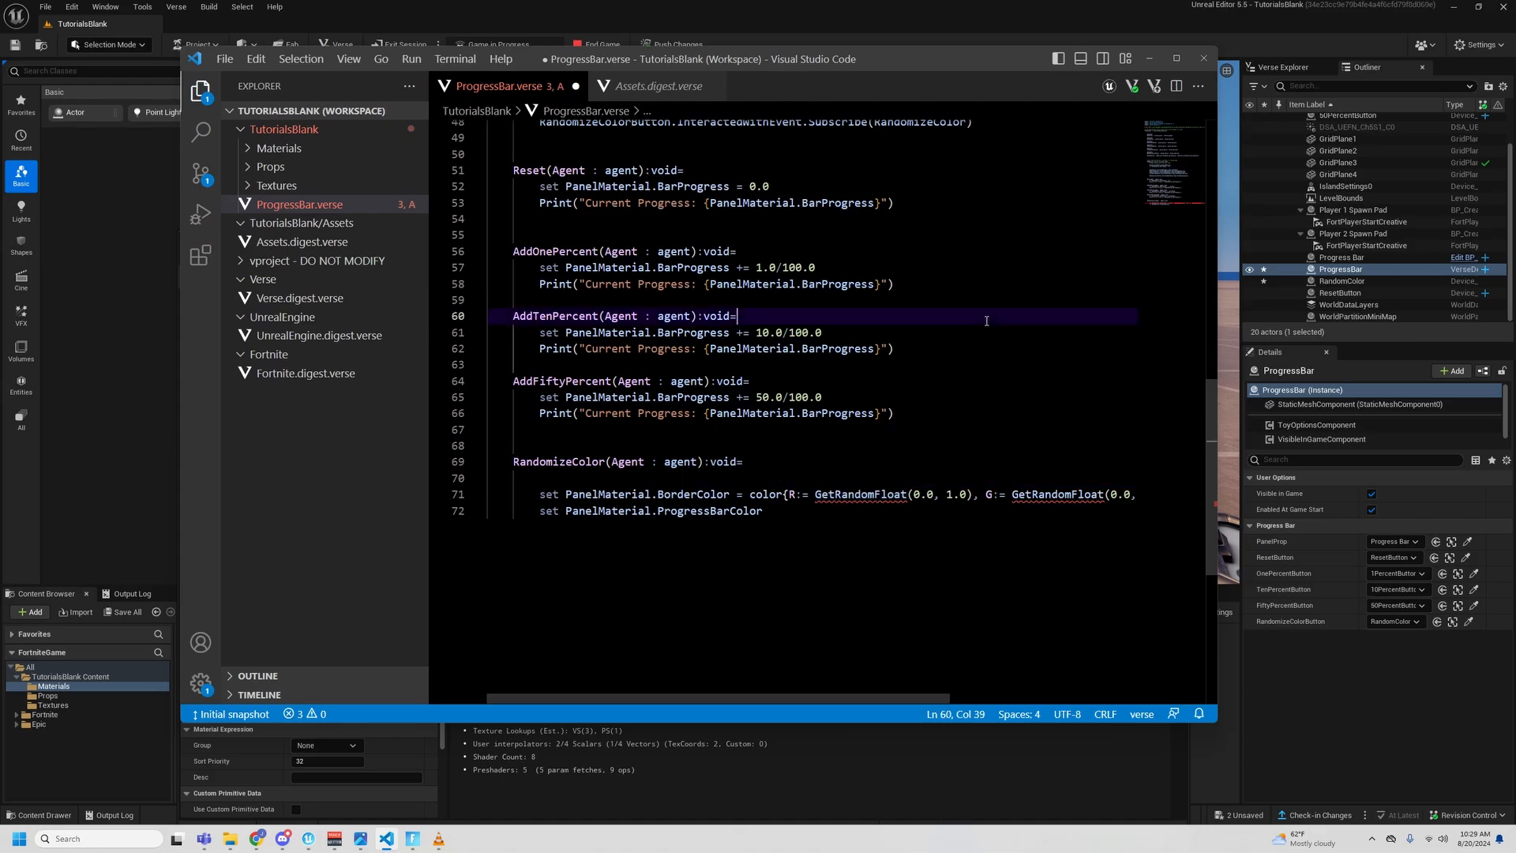
scroll(829, 316, up, 16)
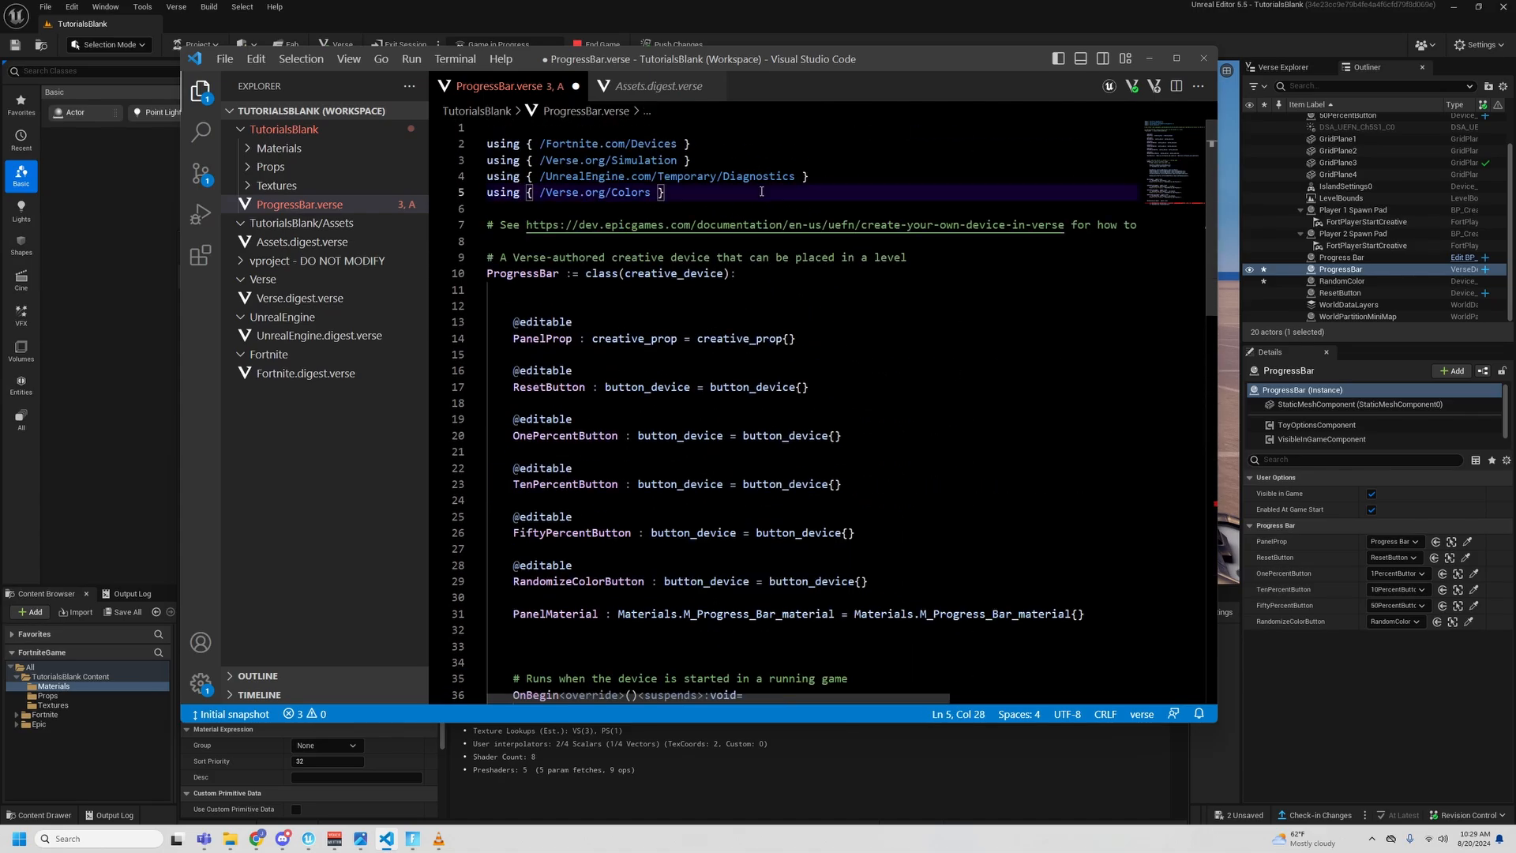
key(Return)
key(ctrl+v)
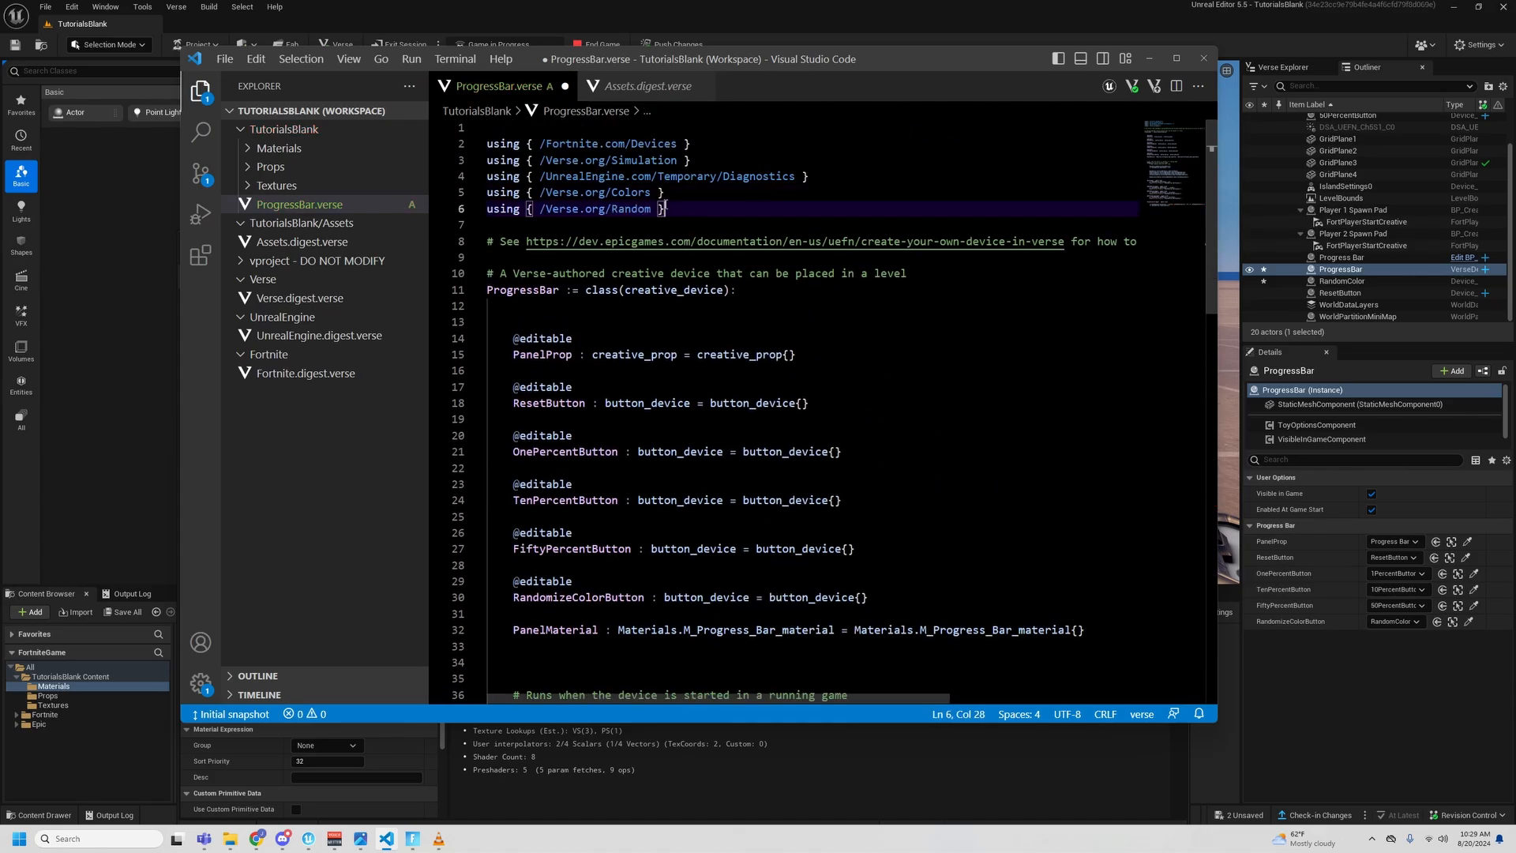
- Assign ProgressBarColor a copy of BorderColor's color{} value, with random R, G and B components from 0.0 to 1.0
scroll(835, 428, down, 17)
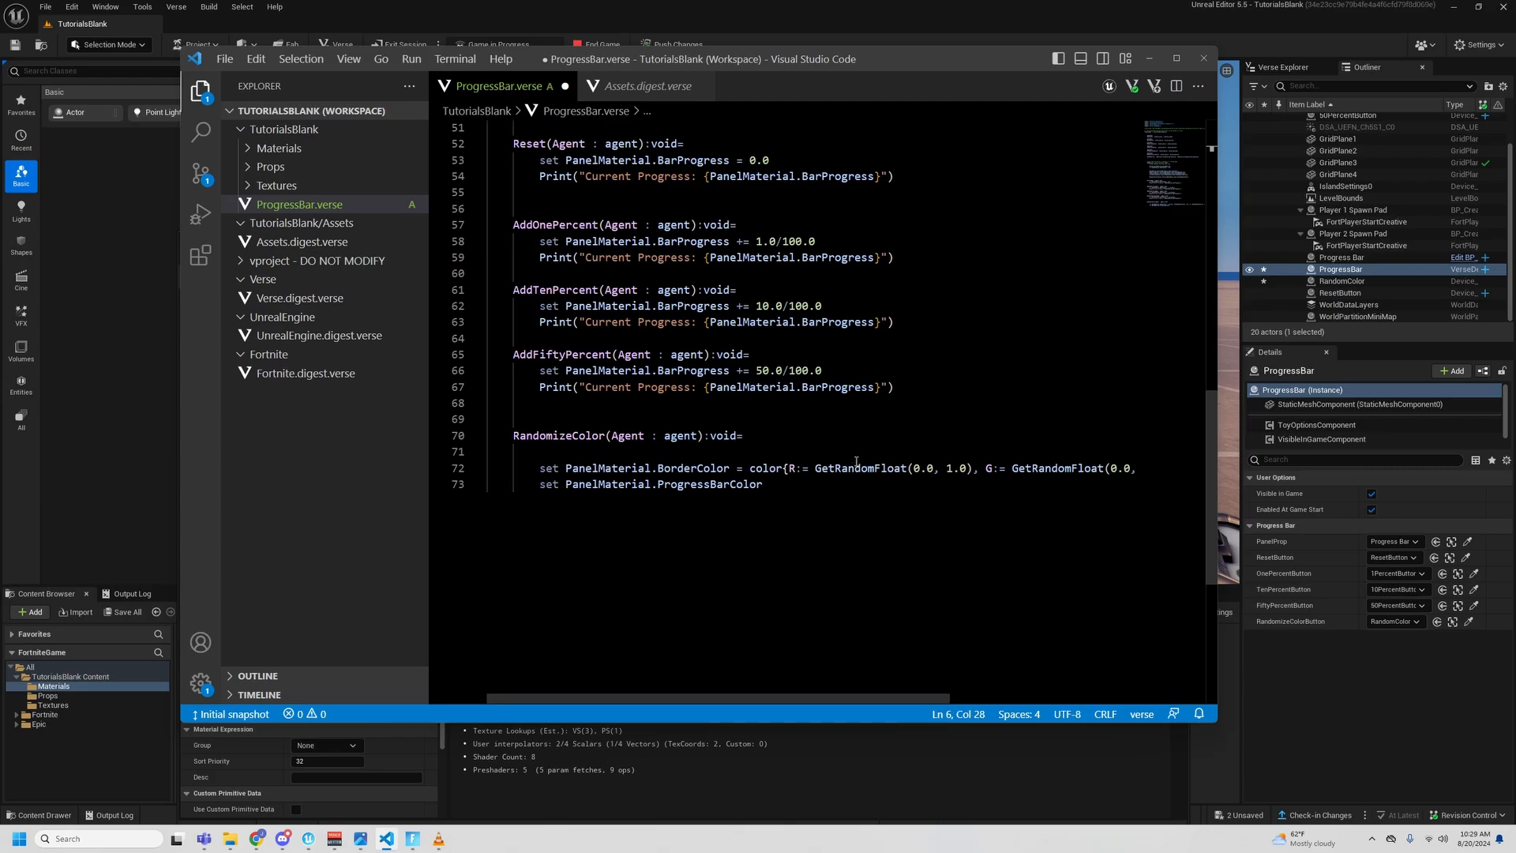
click(750, 468)
drag(750, 467, 1197, 467)
key(ctrl+c)
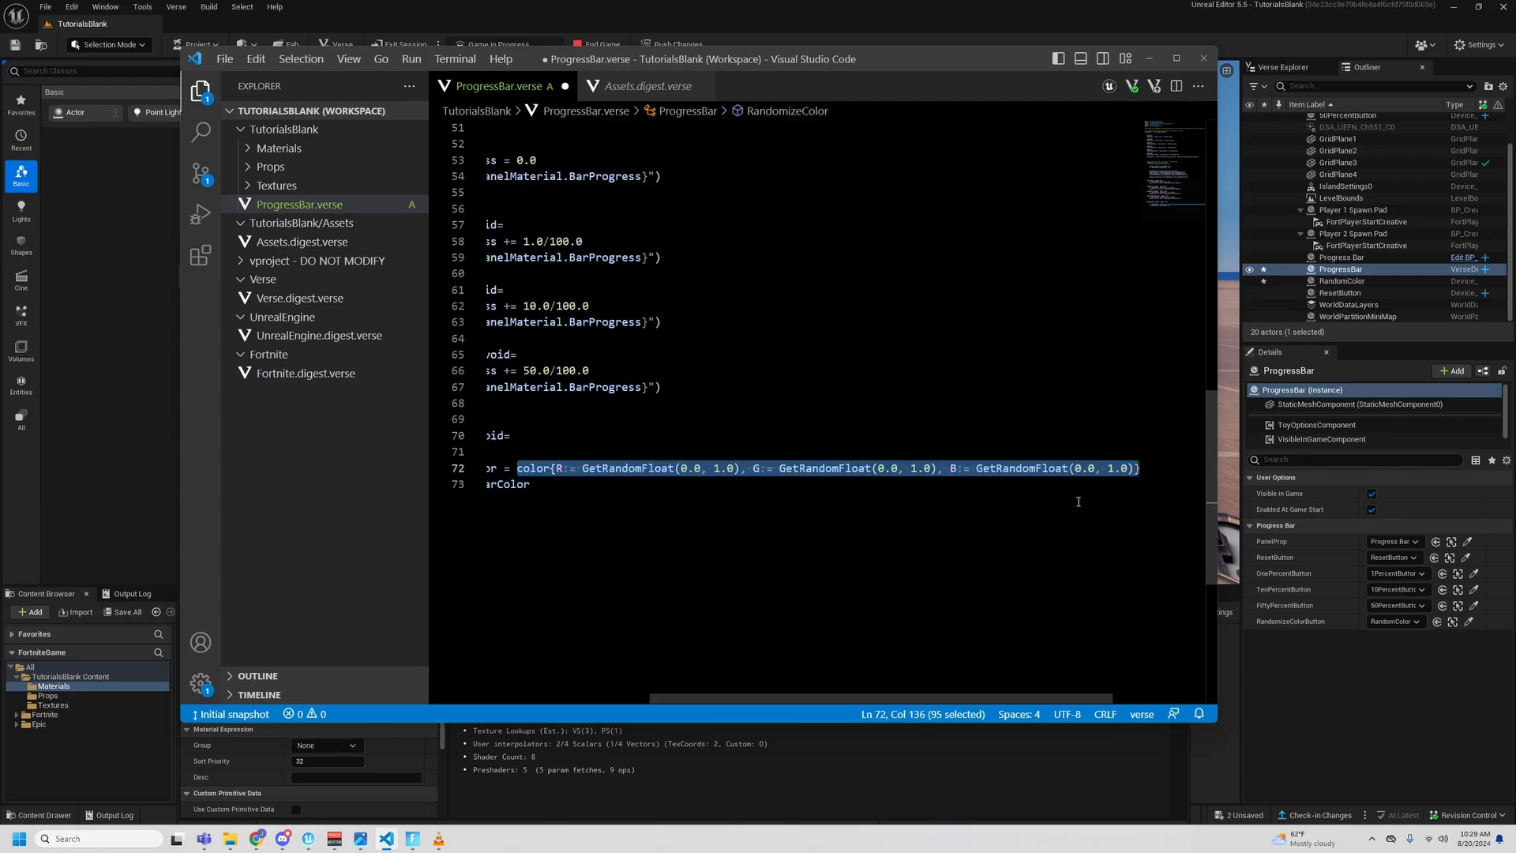
click(666, 499)
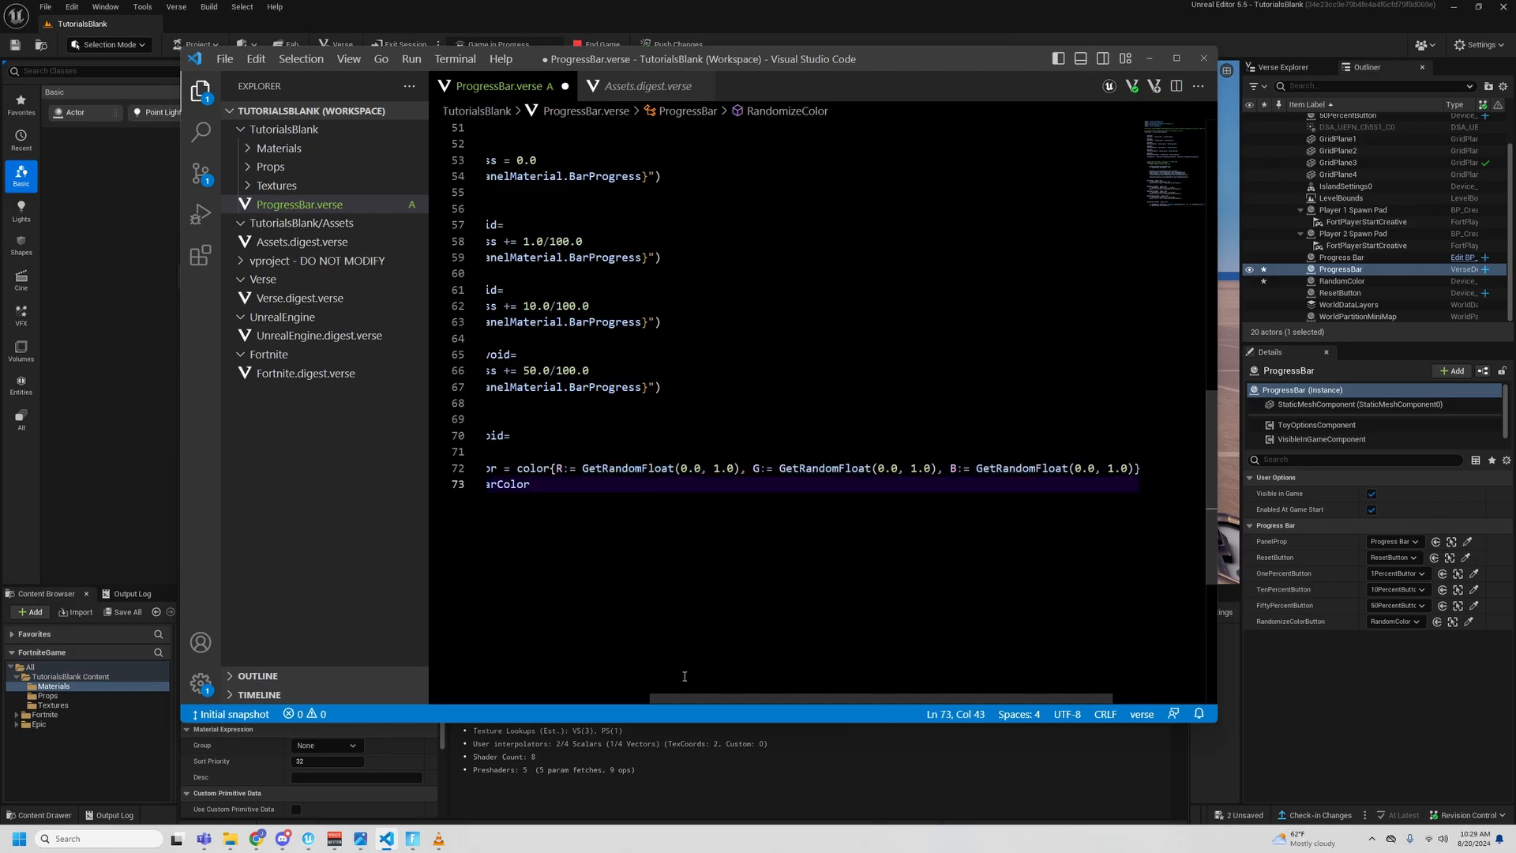
text(=)
key(ctrl+v)
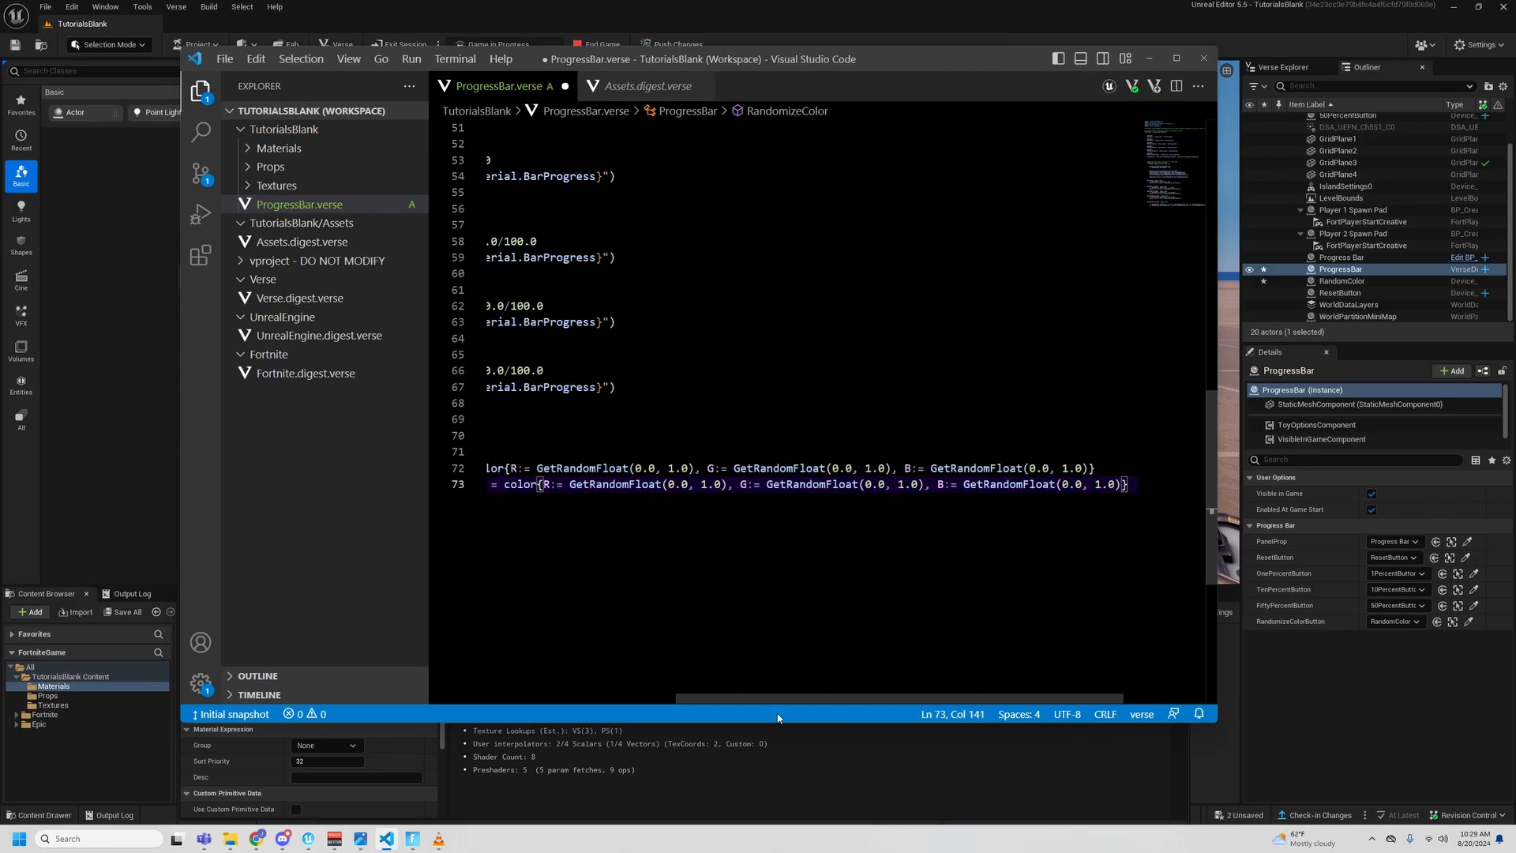
scroll(684, 699, left, 3)
scroll(683, 708, left, 2)
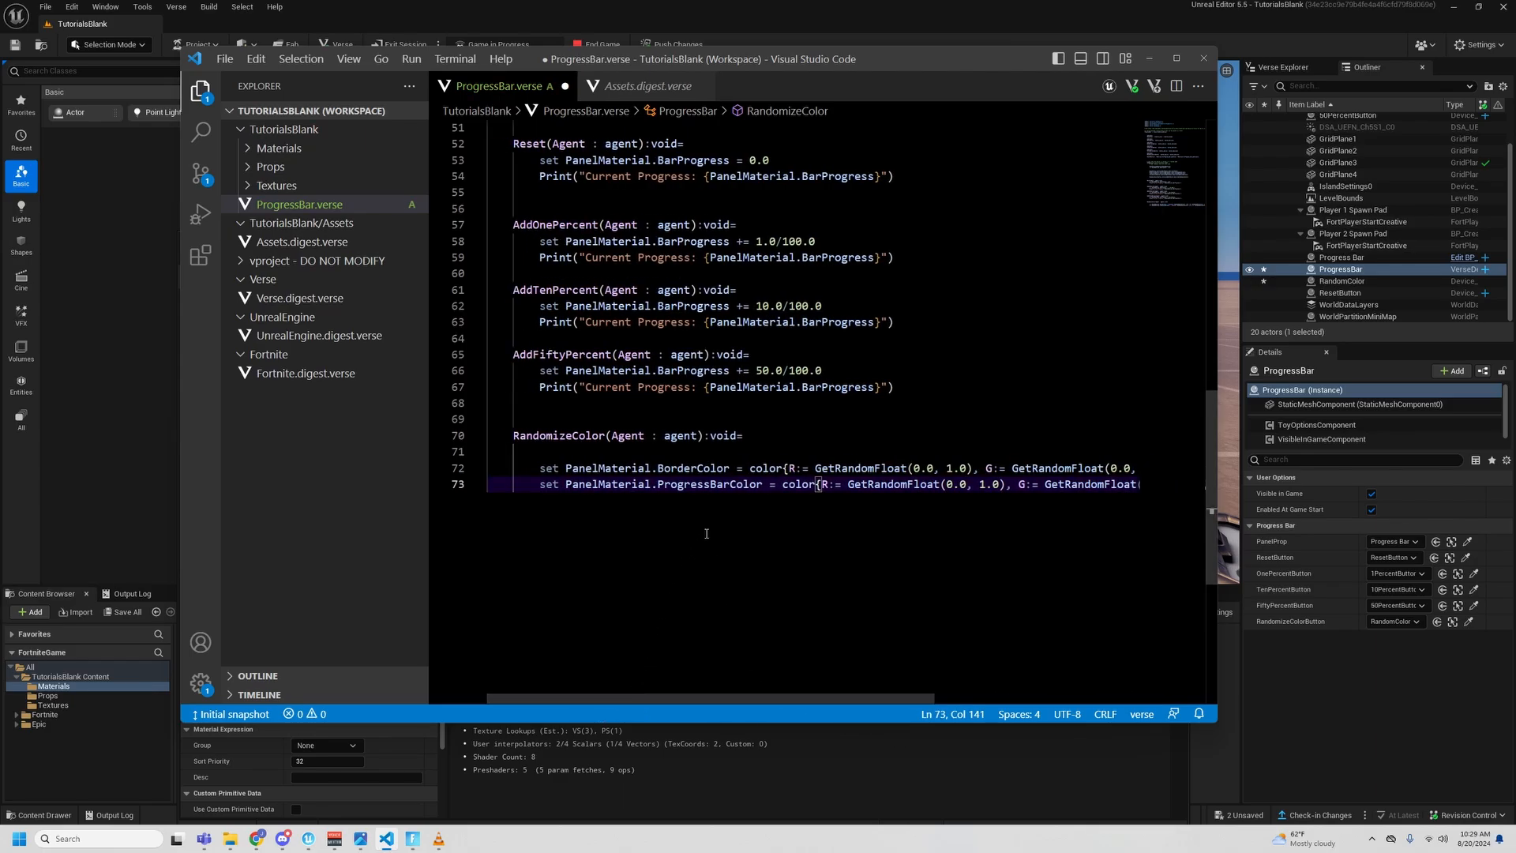
scroll(699, 542, up, 6)
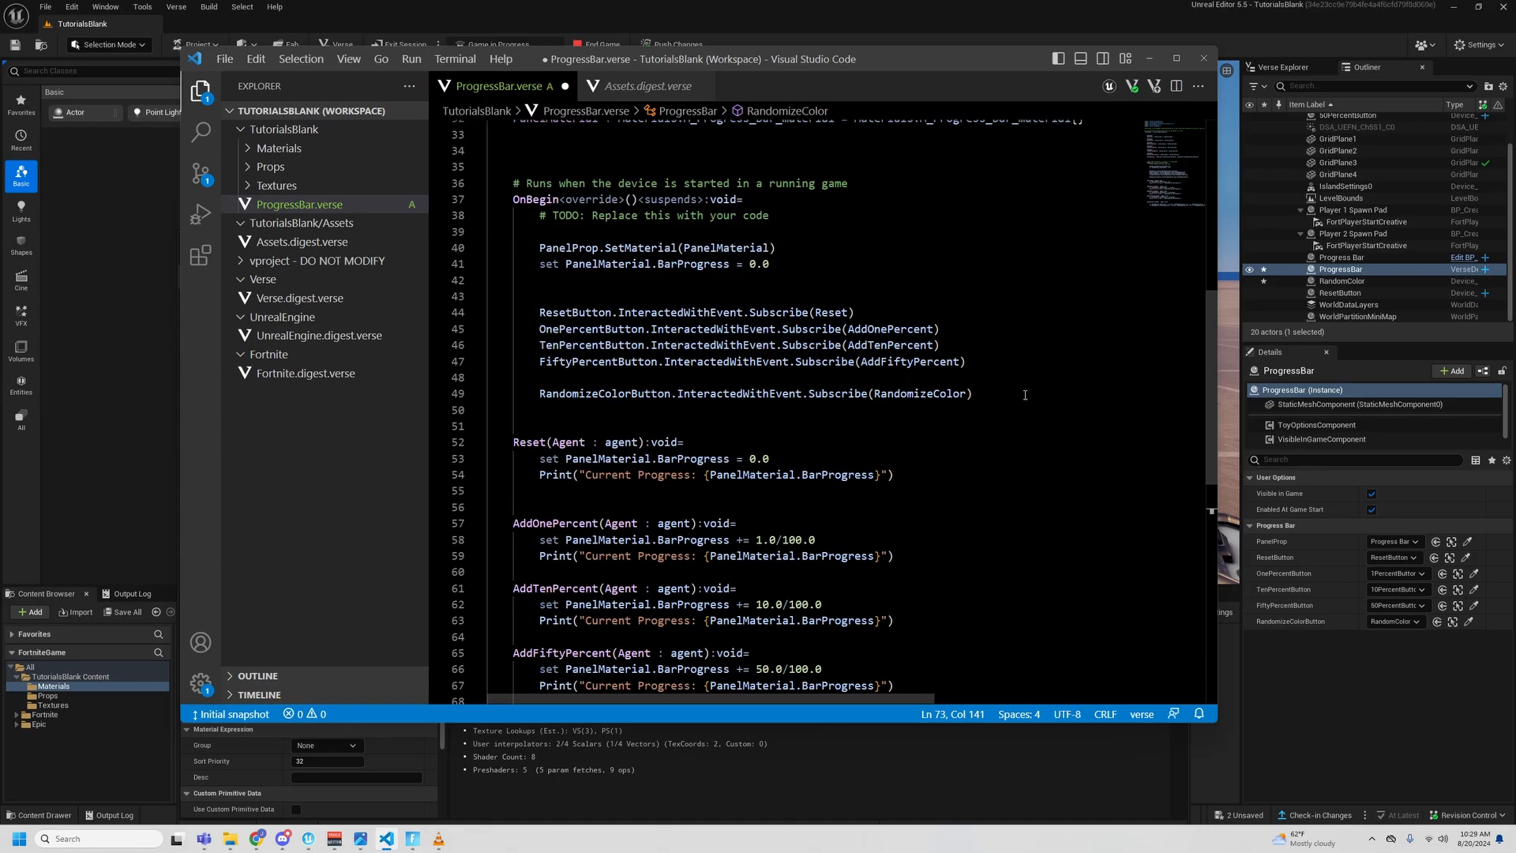
scroll(1025, 394, down, 4)
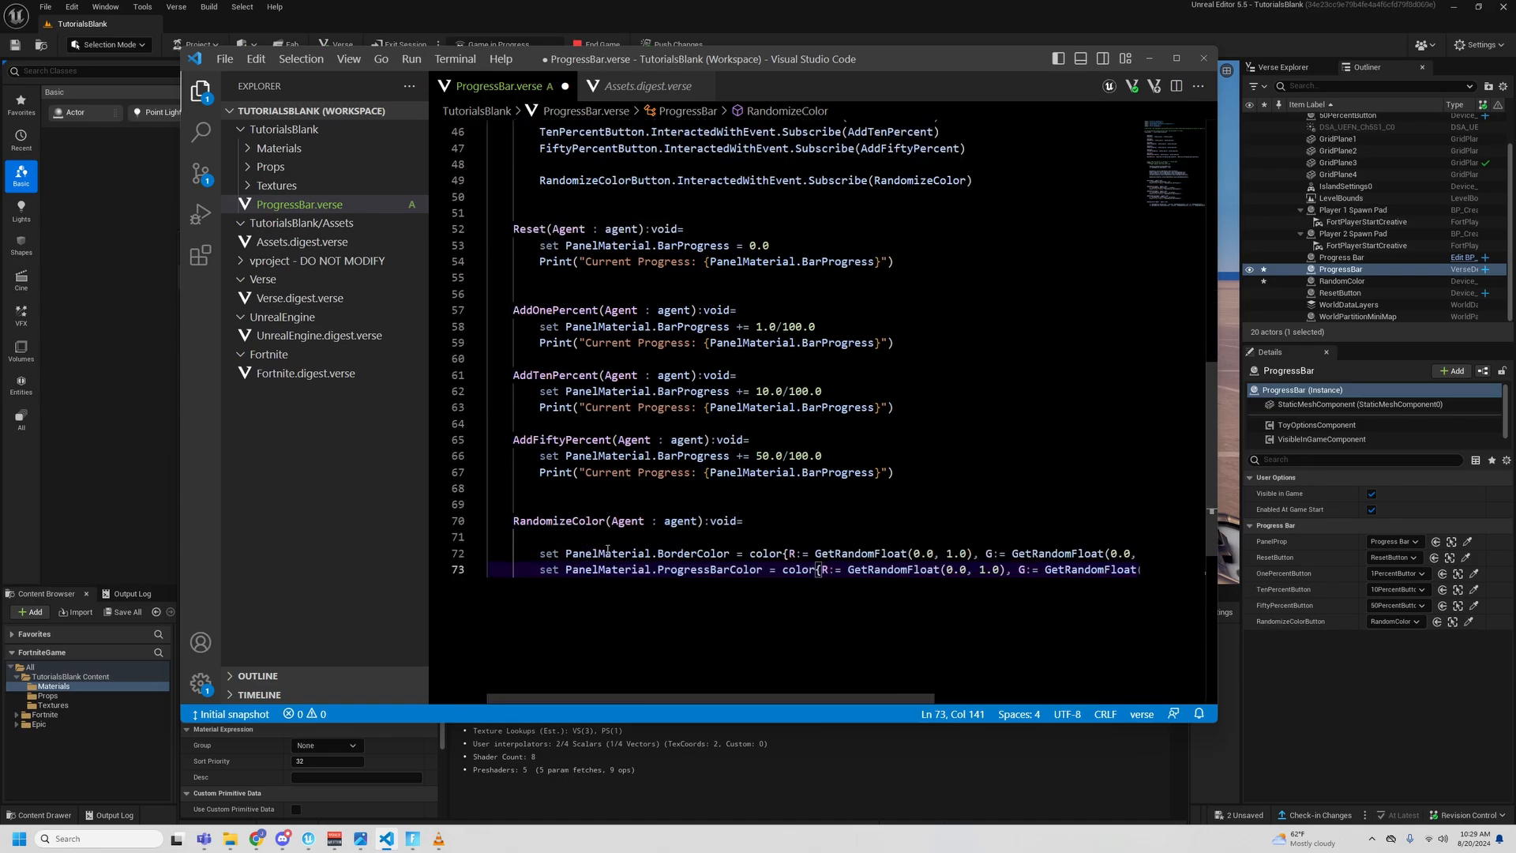
mouse_move(646, 570)
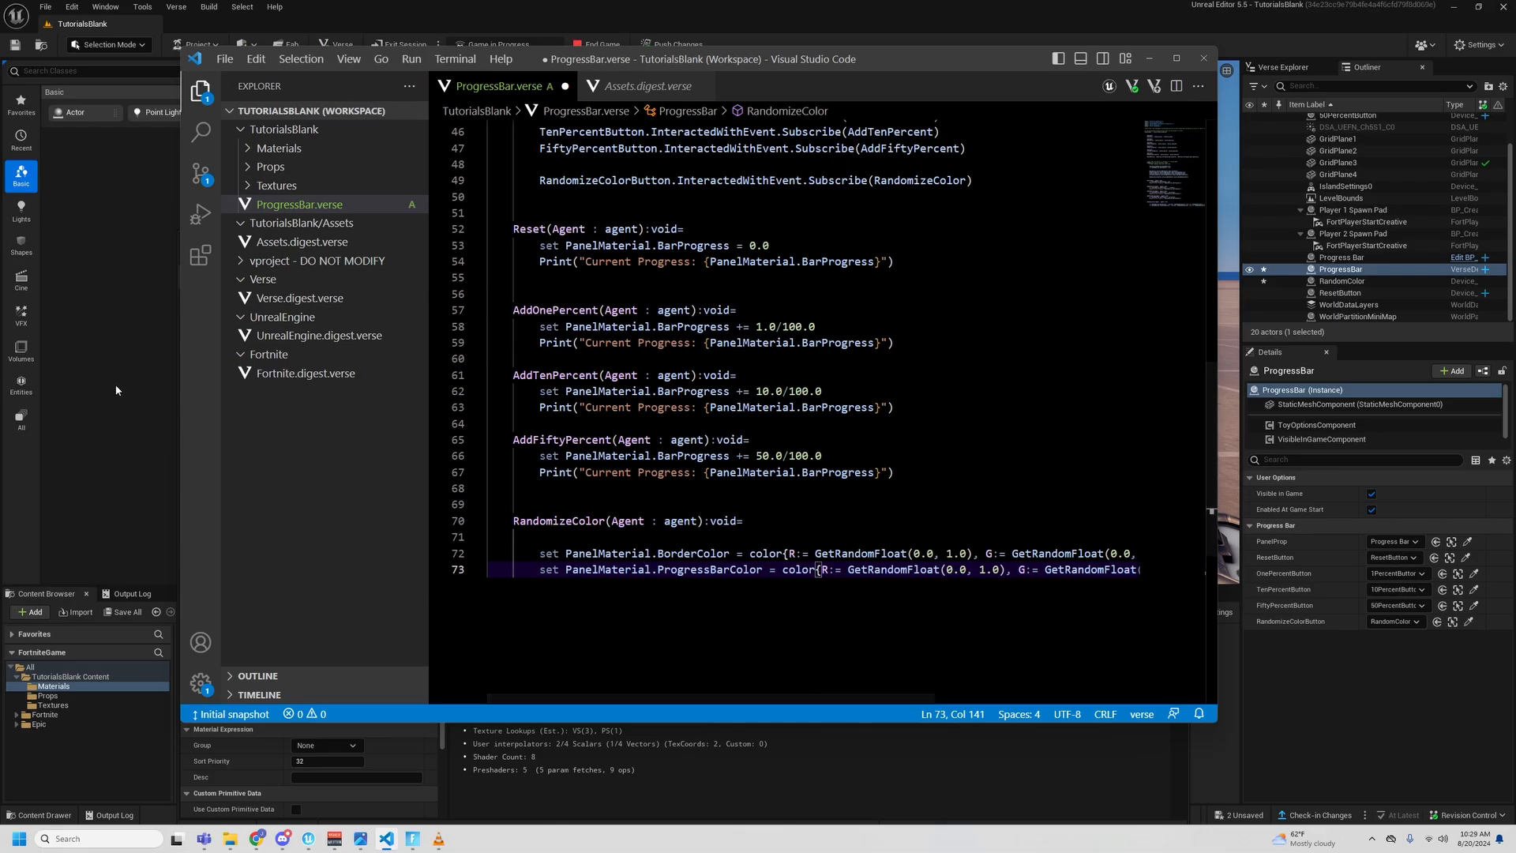
- Move the code editor window clear of the Unreal Editor toolbar and save ProgressBar.verse
drag(734, 58, 730, 81)
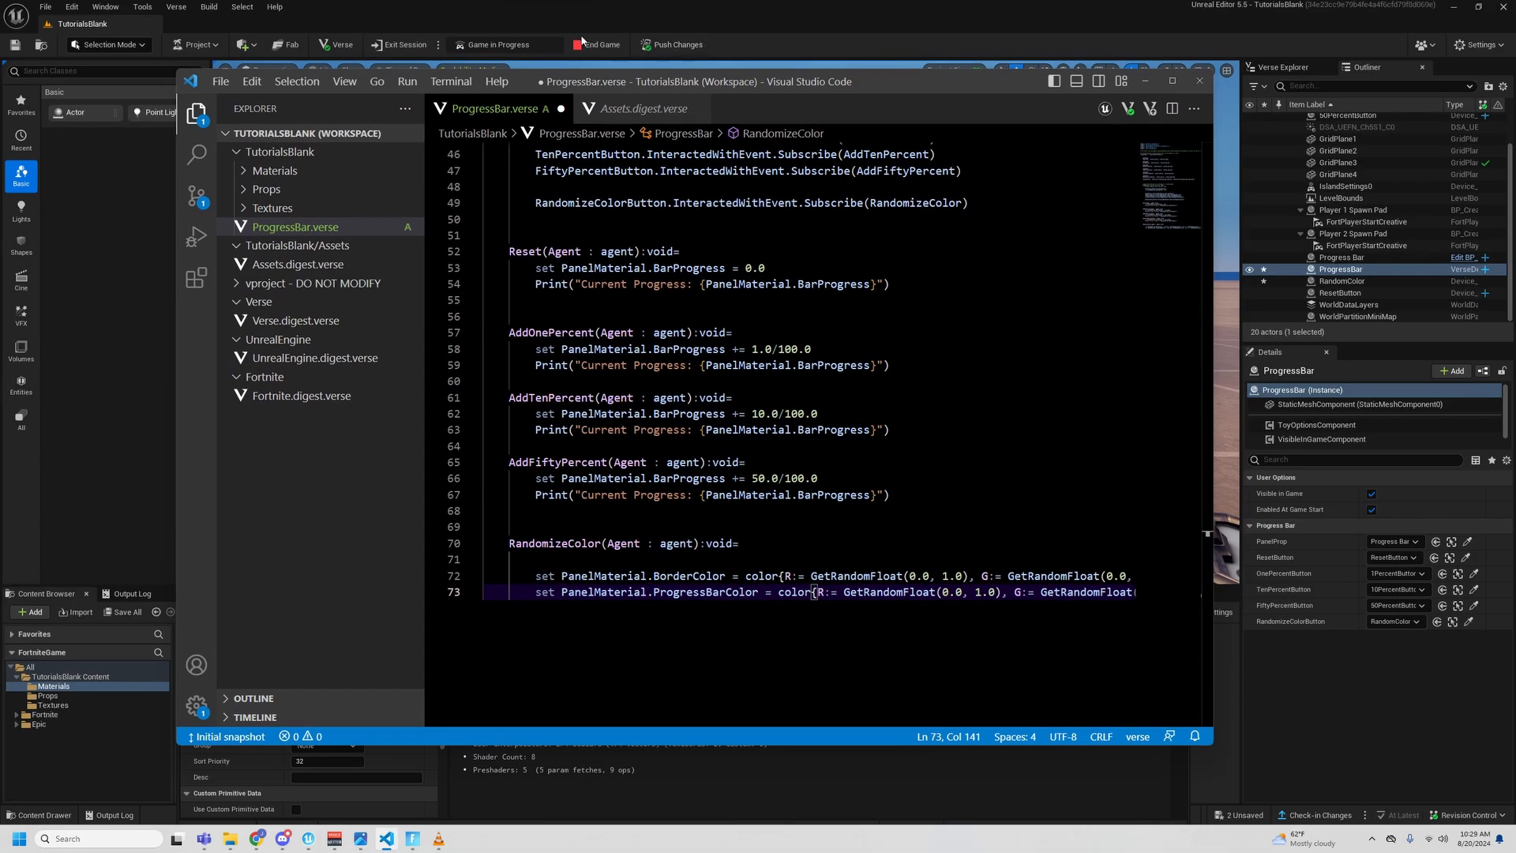
click(777, 316)
key(ctrl+s)
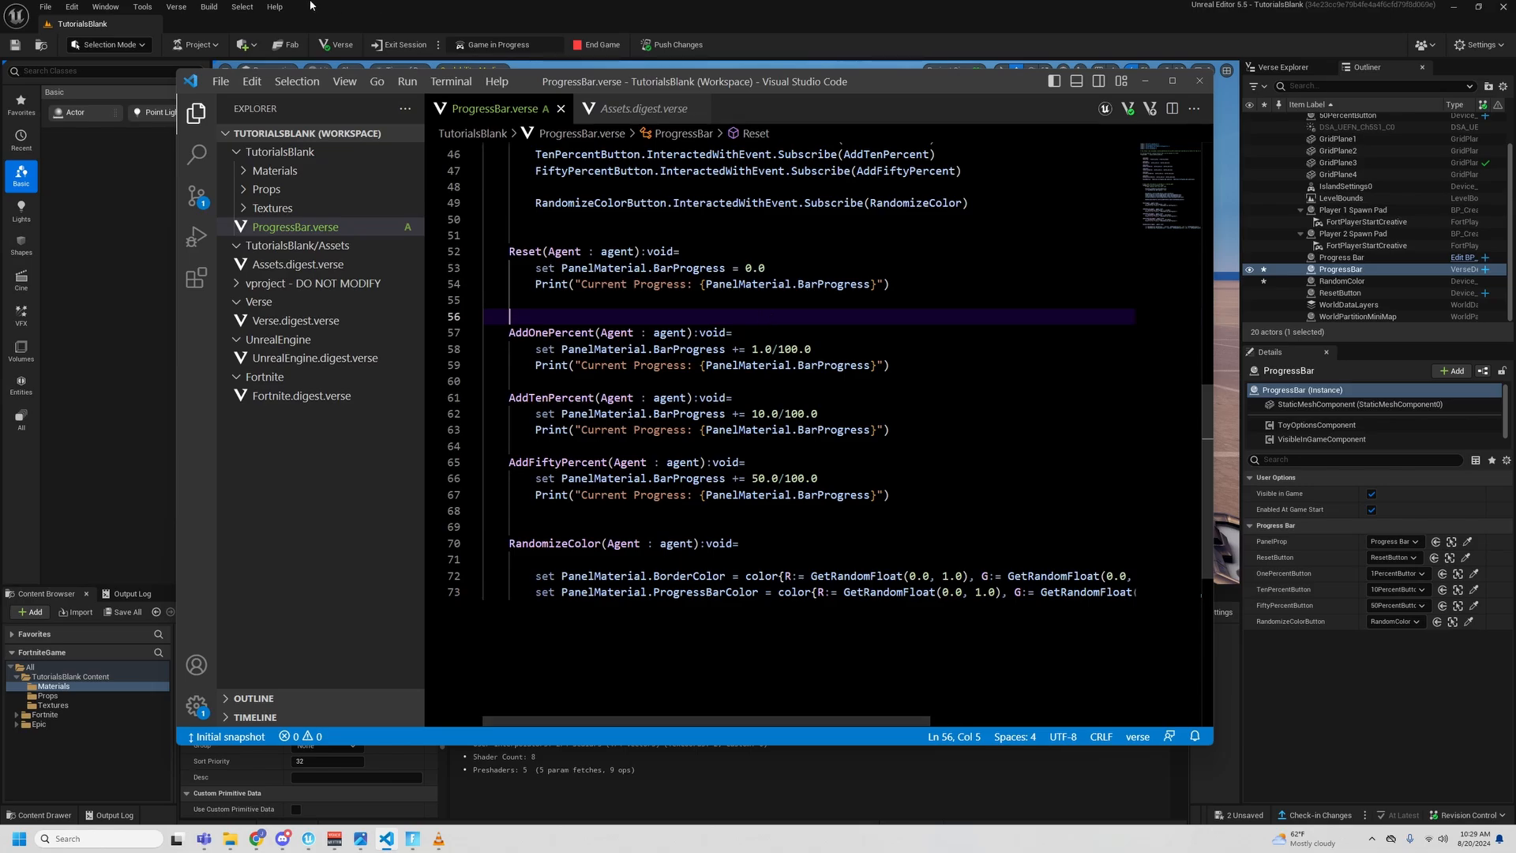
- Build the Verse code from the Unreal Editor and save the modified ProgressBar and RandomColor assets
click(183, 8)
click(248, 44)
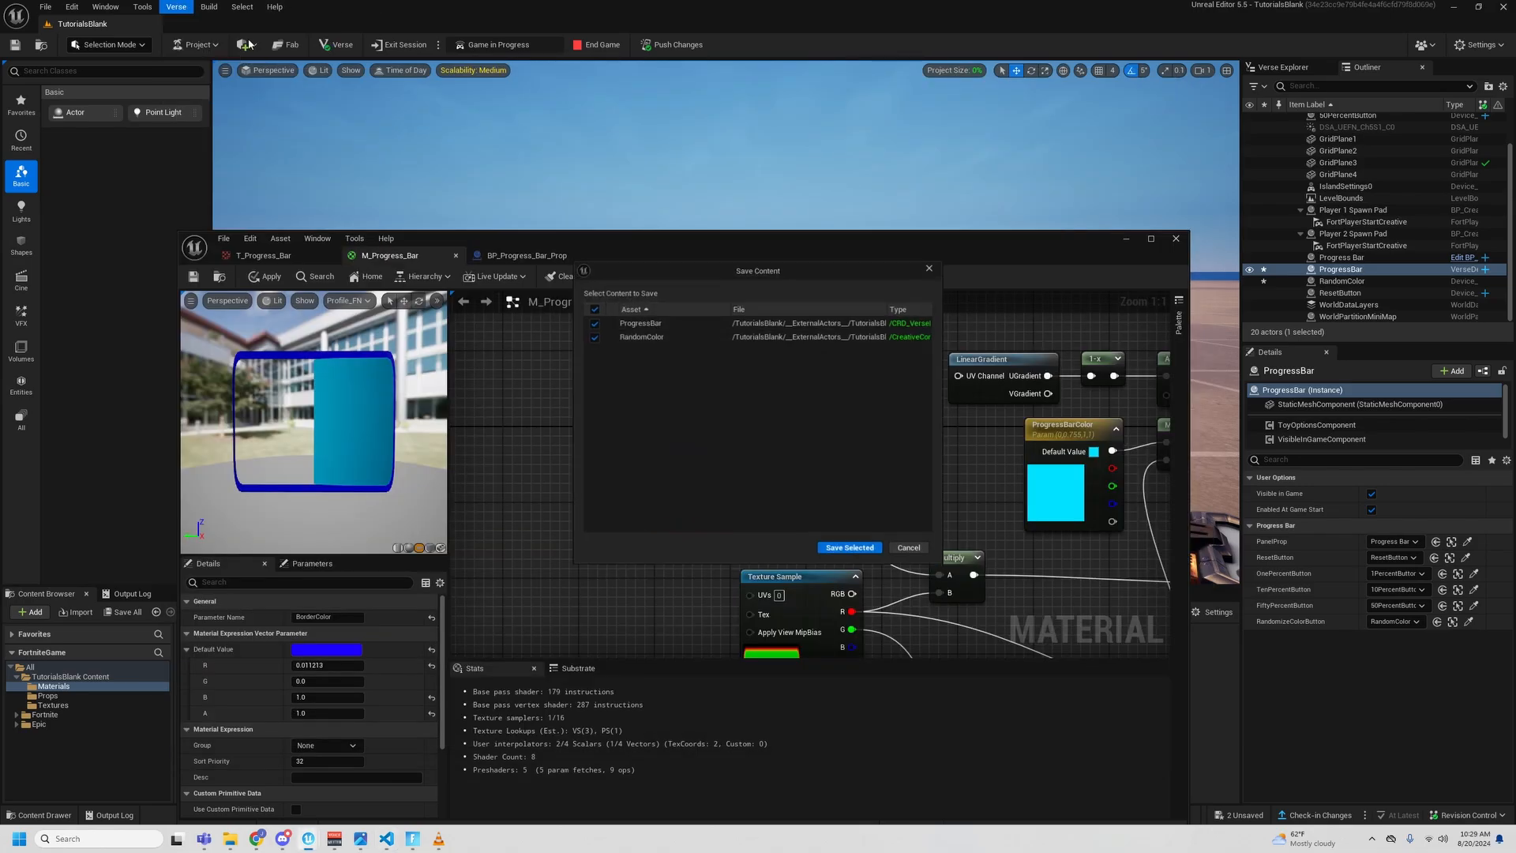
click(851, 547)
click(1122, 239)
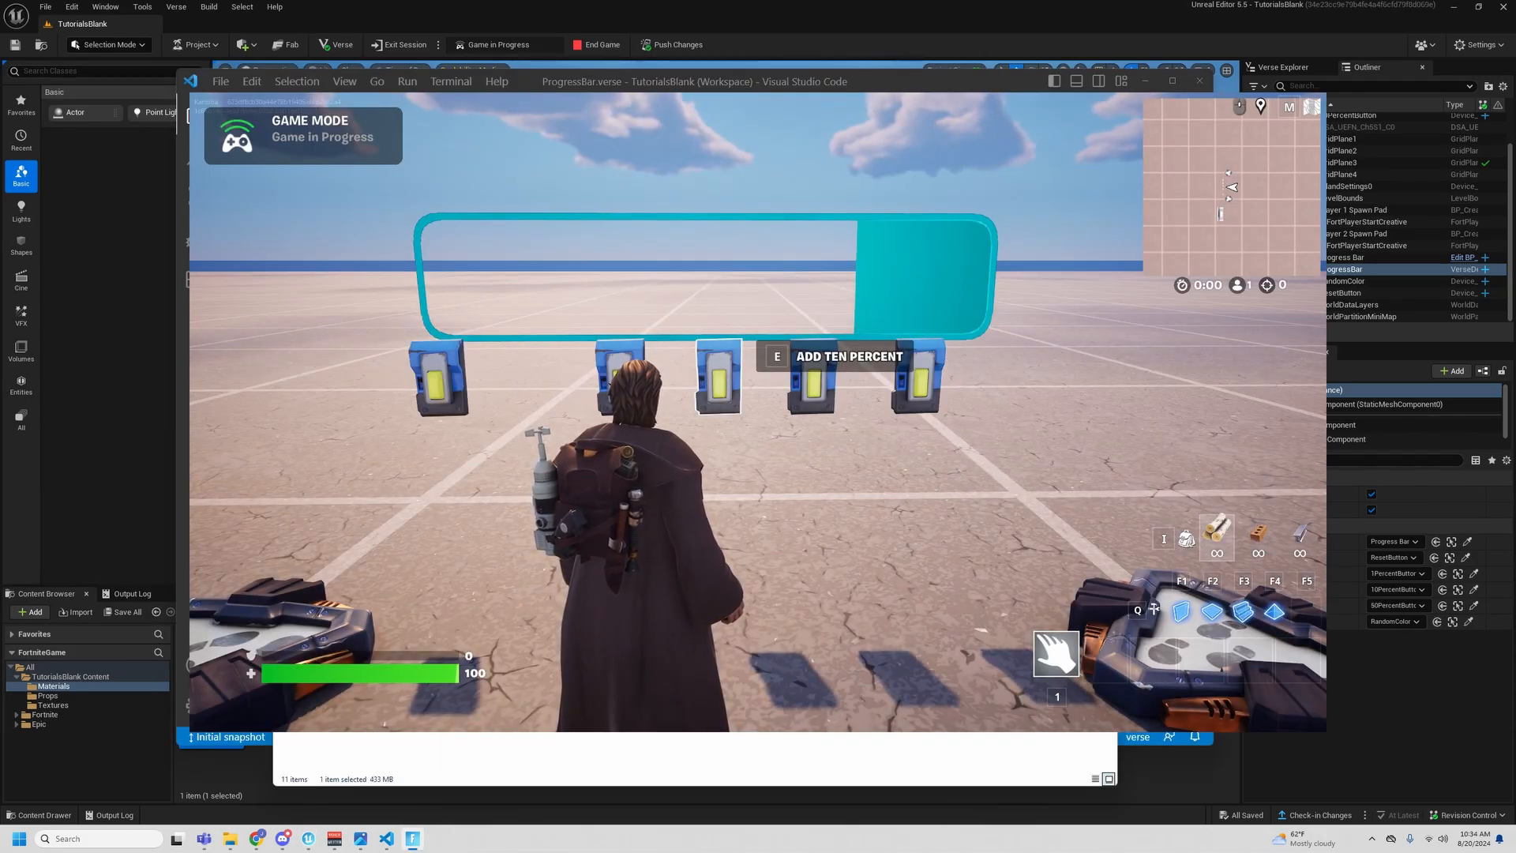
- Walk up to the buttons in the game session and activate Add One Percent and Add Ten Percent three times each
key(w)
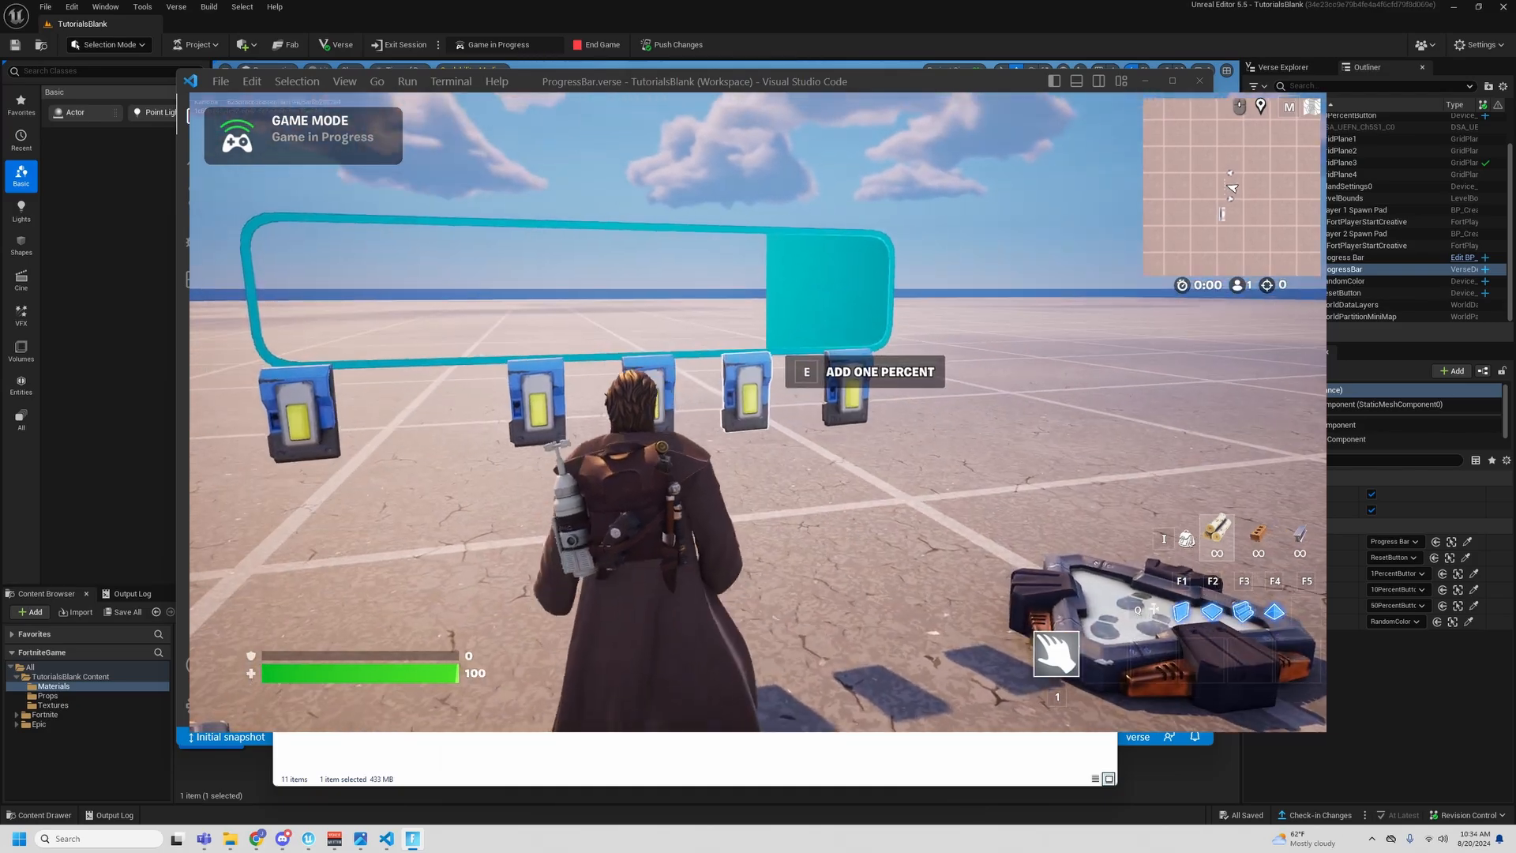
key(e)
key(e)
key(e)
key(e)
key(e)
key(e)
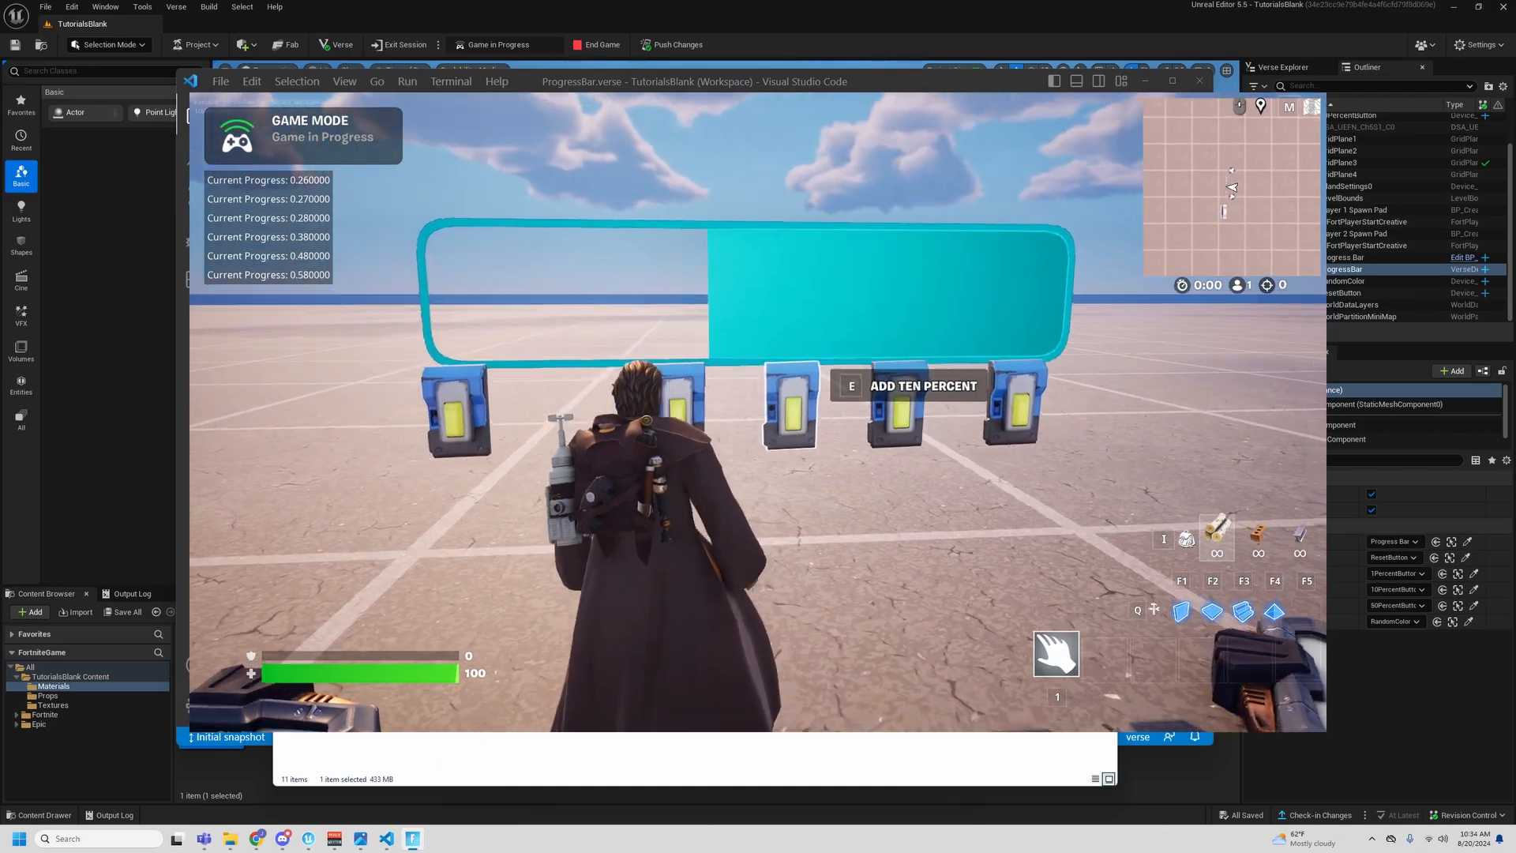
- Test the Randomize Color button in play by activating it repeatedly on the partly filled bar
key(a)
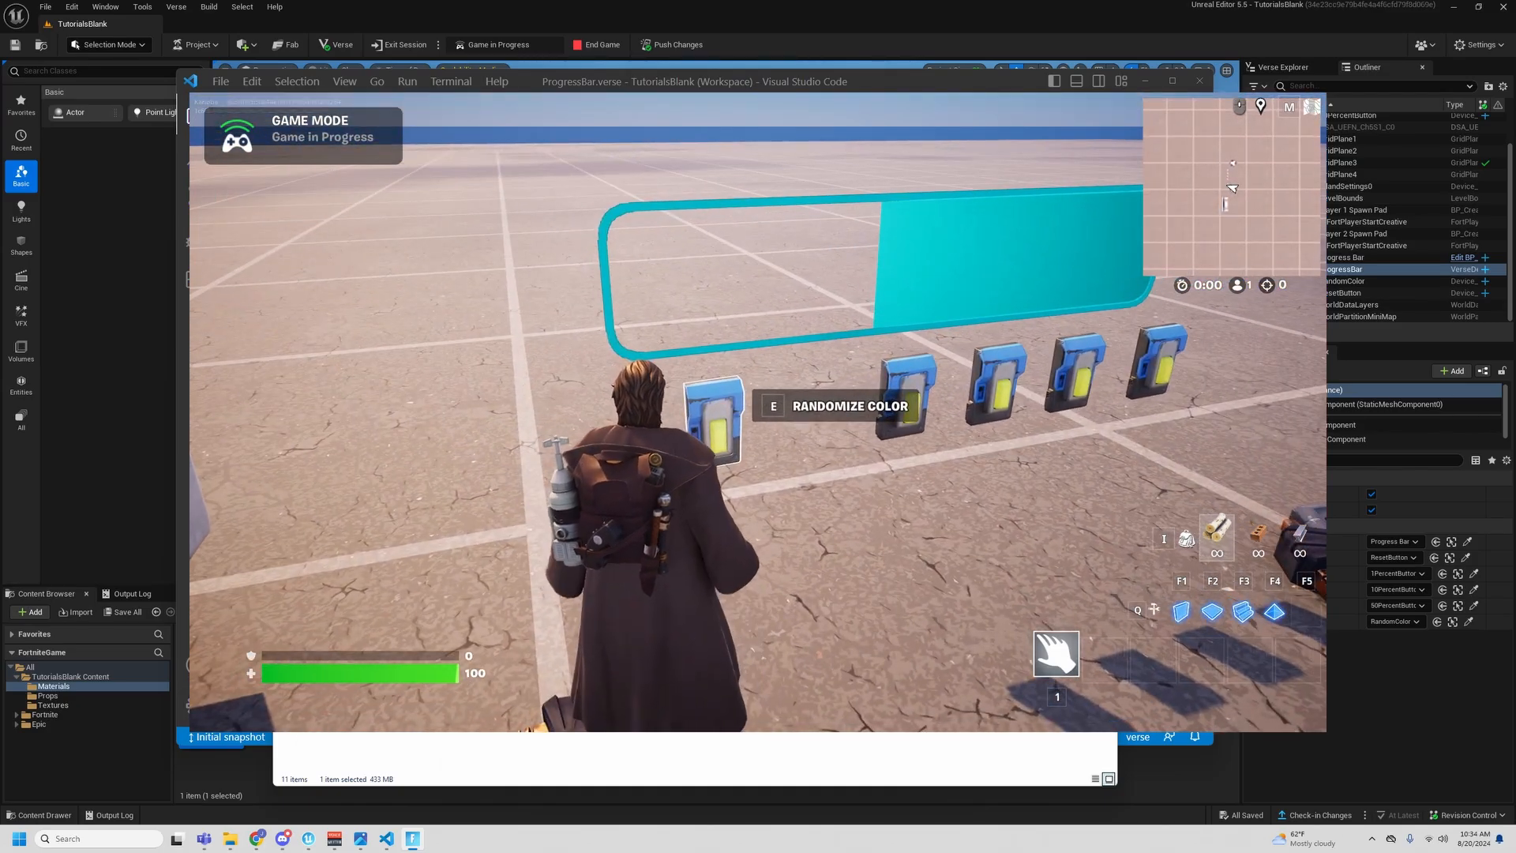
key(e)
key(e)
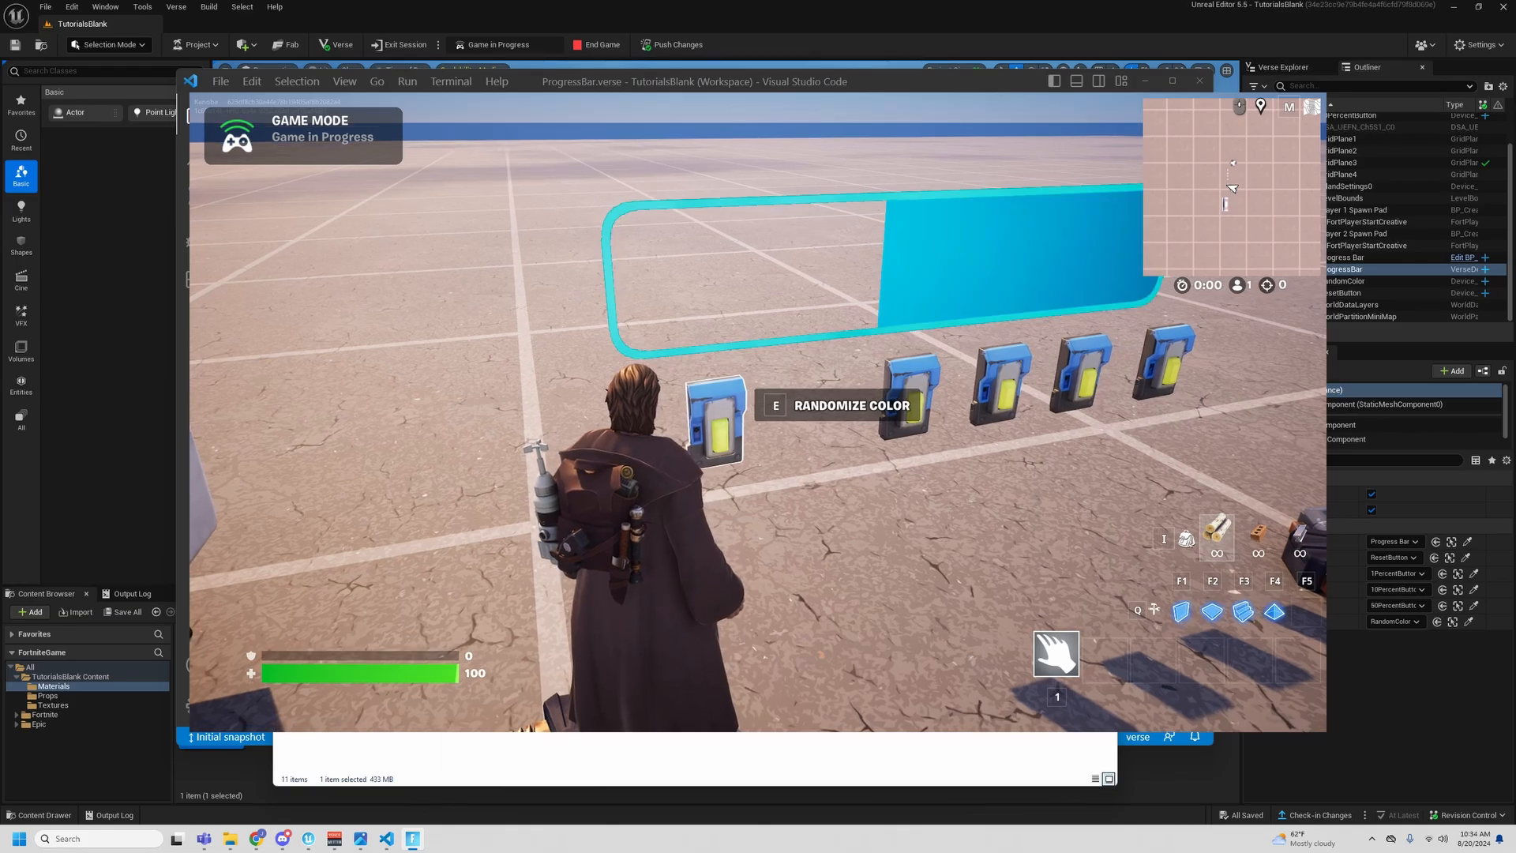
key(e)
key(e)
key(e)
key(e)
key(e)
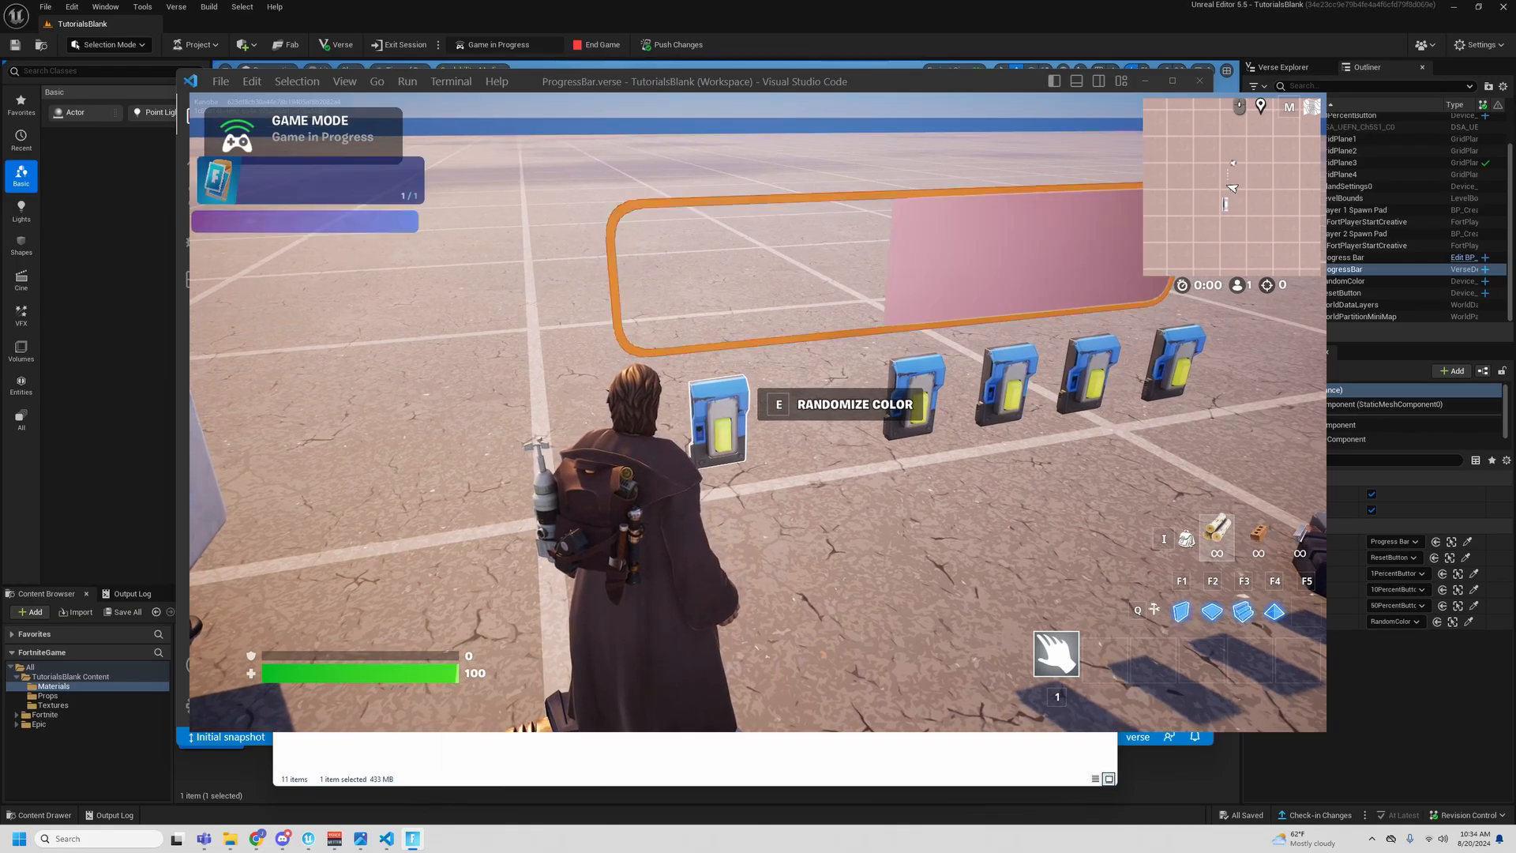
key(d)
key(a)
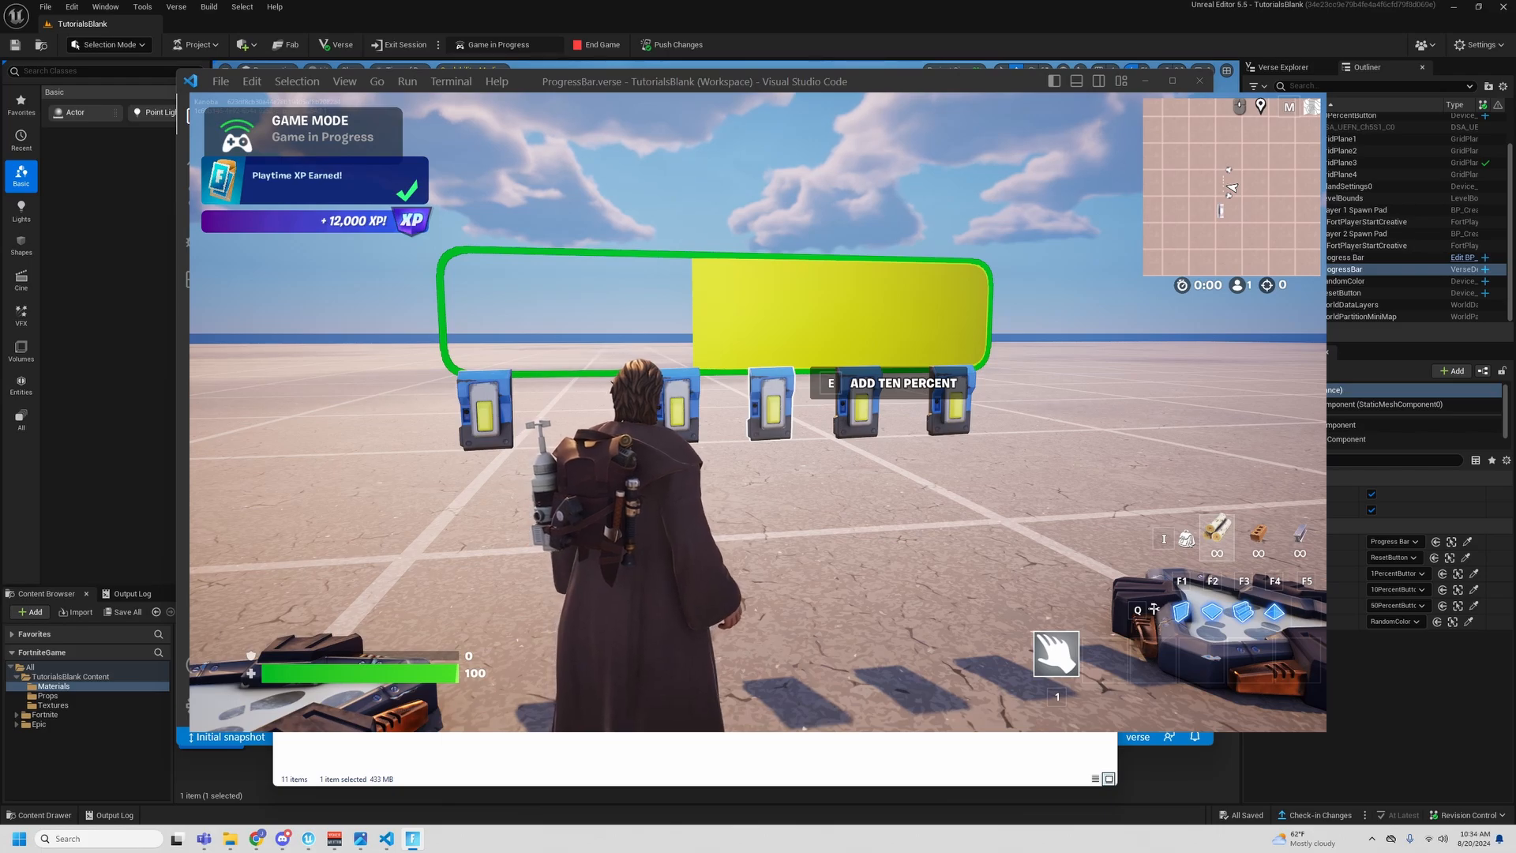
- Return to the Add Ten Percent button in play and keep adding progress until the bar is full
key(d)
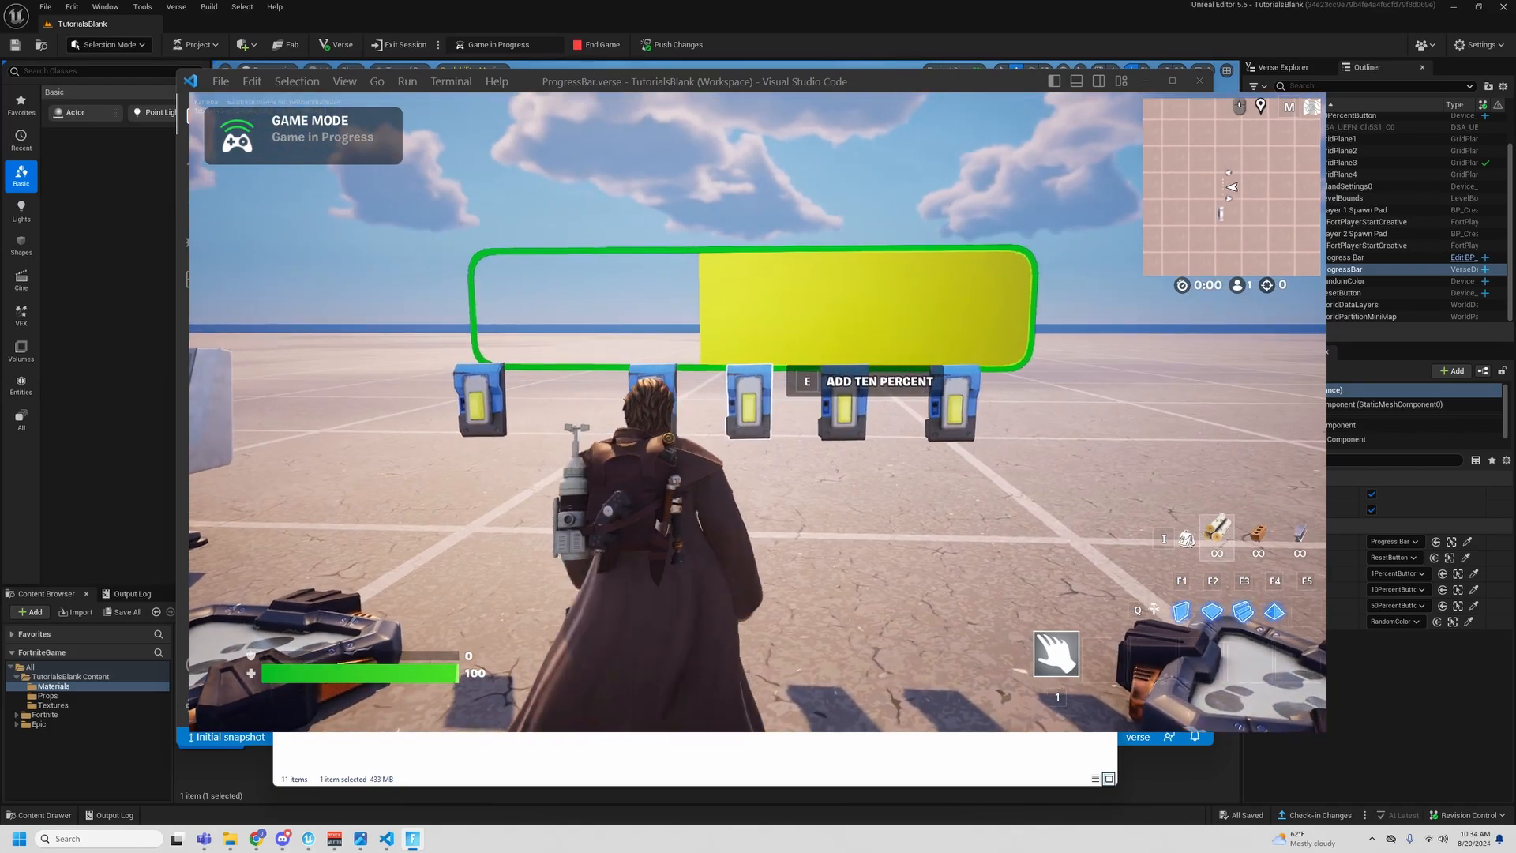
key(w)
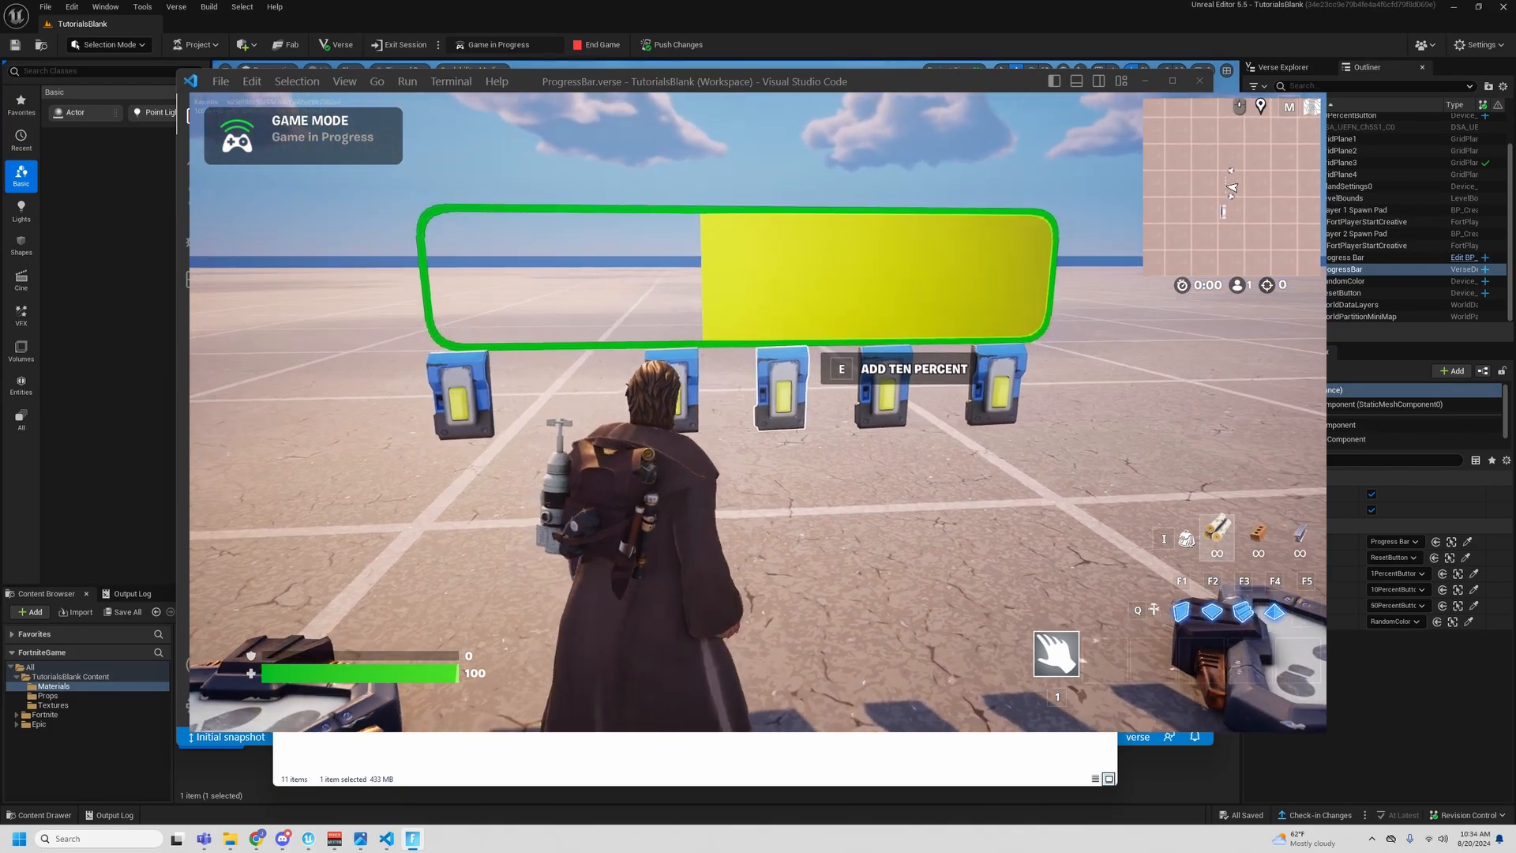
key(e)
key(e)
key(e)
key(e)
key(e)
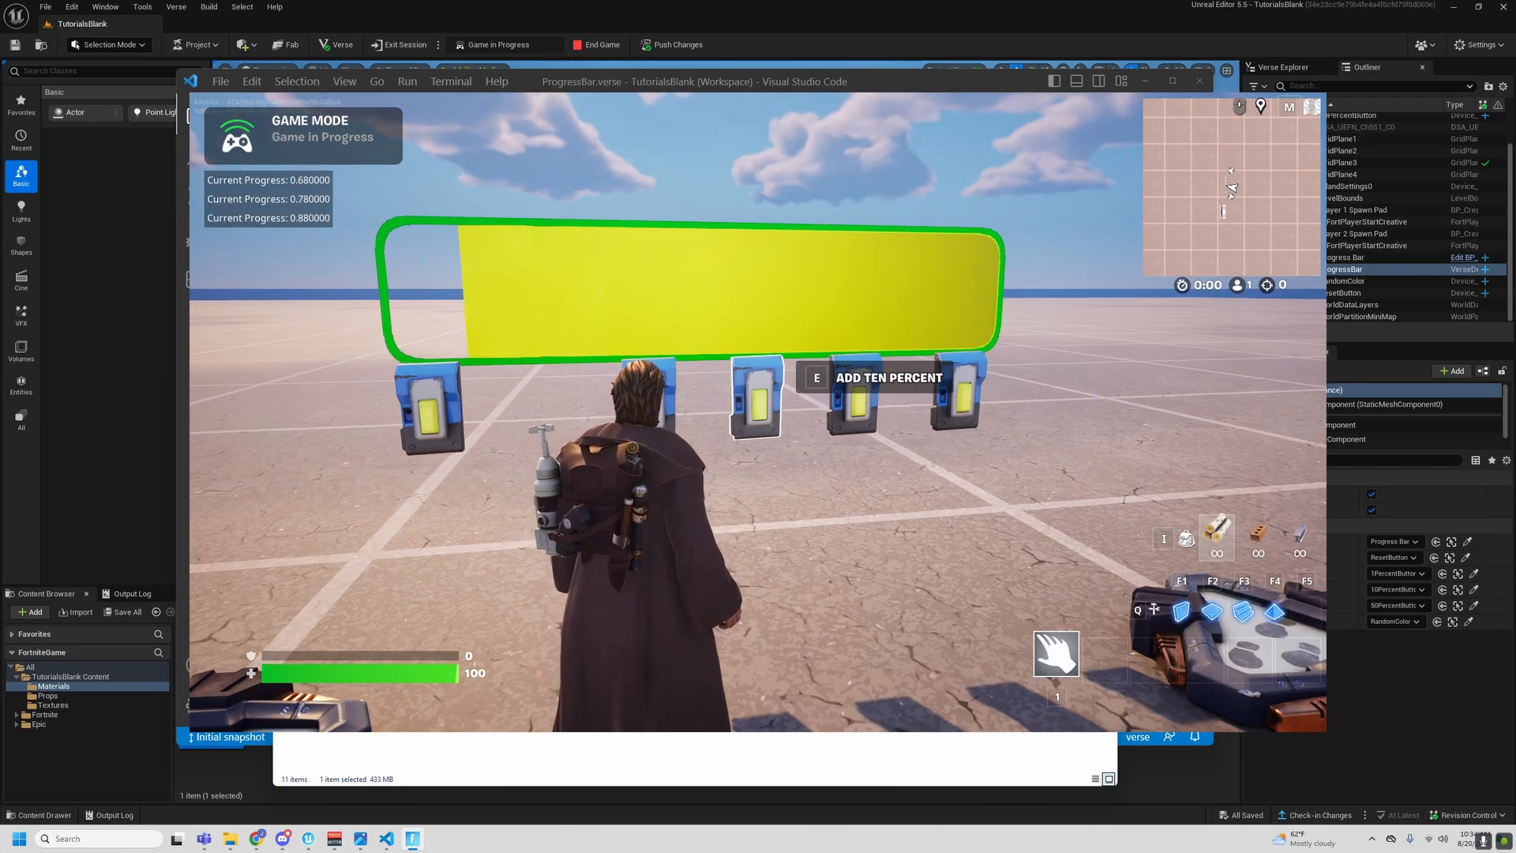
key(e)
key(e)
key(e)
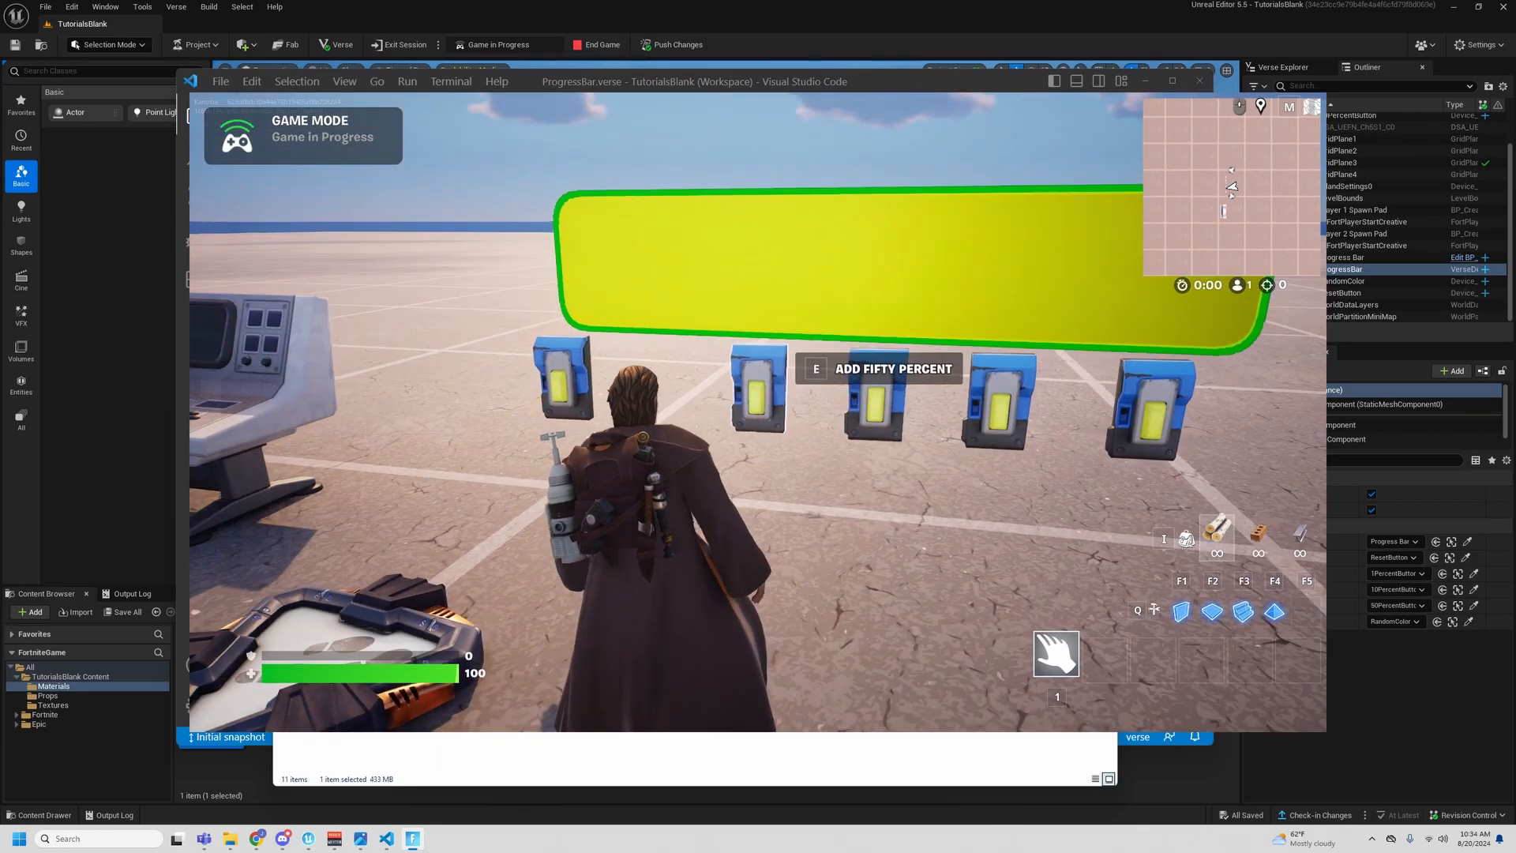
- Activate Randomize Color several more times in play to check the colors on the completely filled bar
key(e)
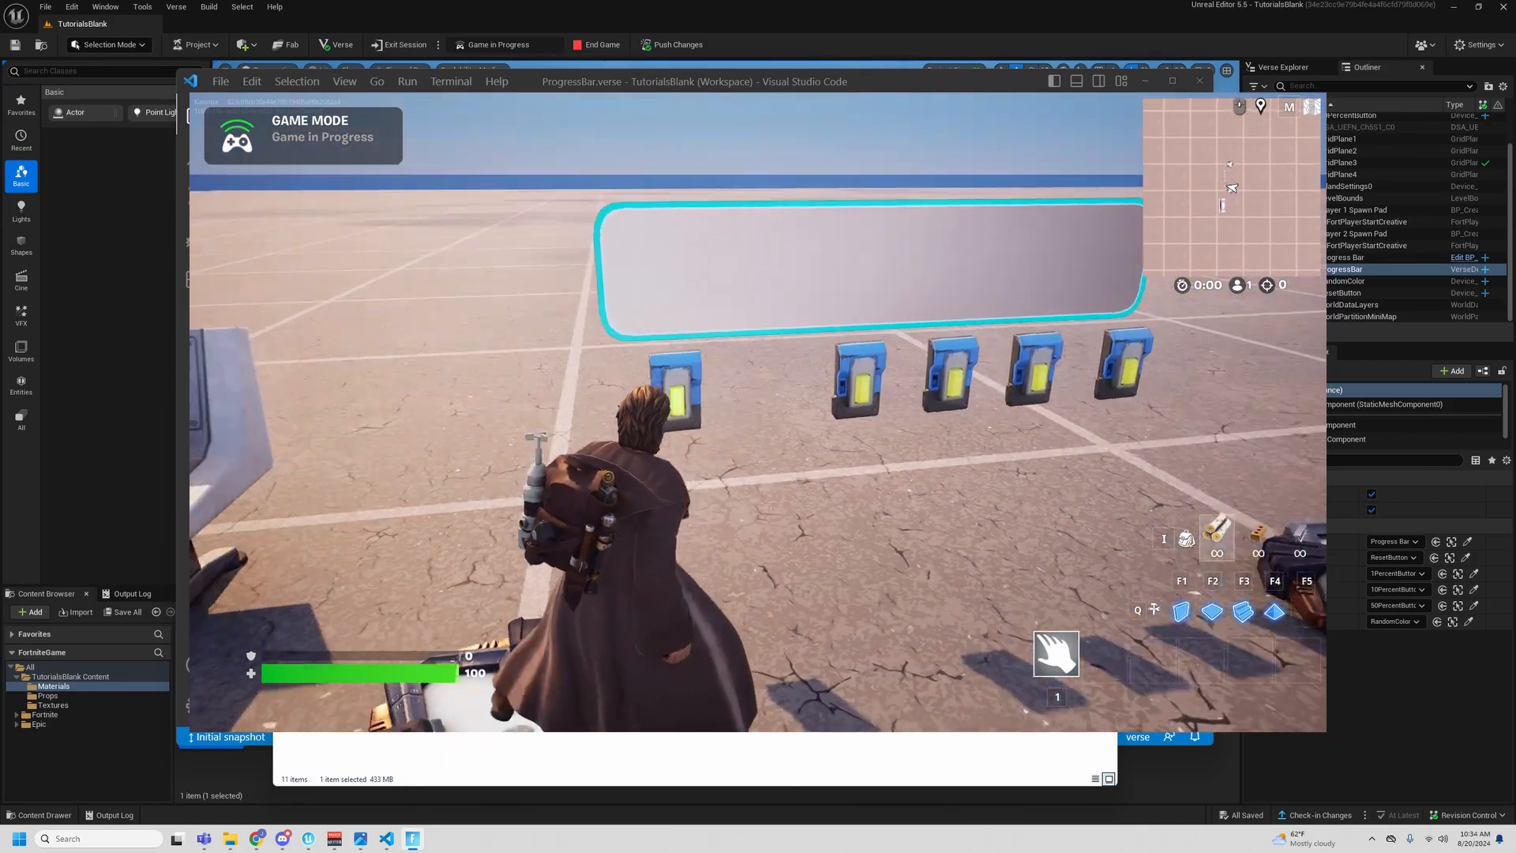
key(e)
key(e)
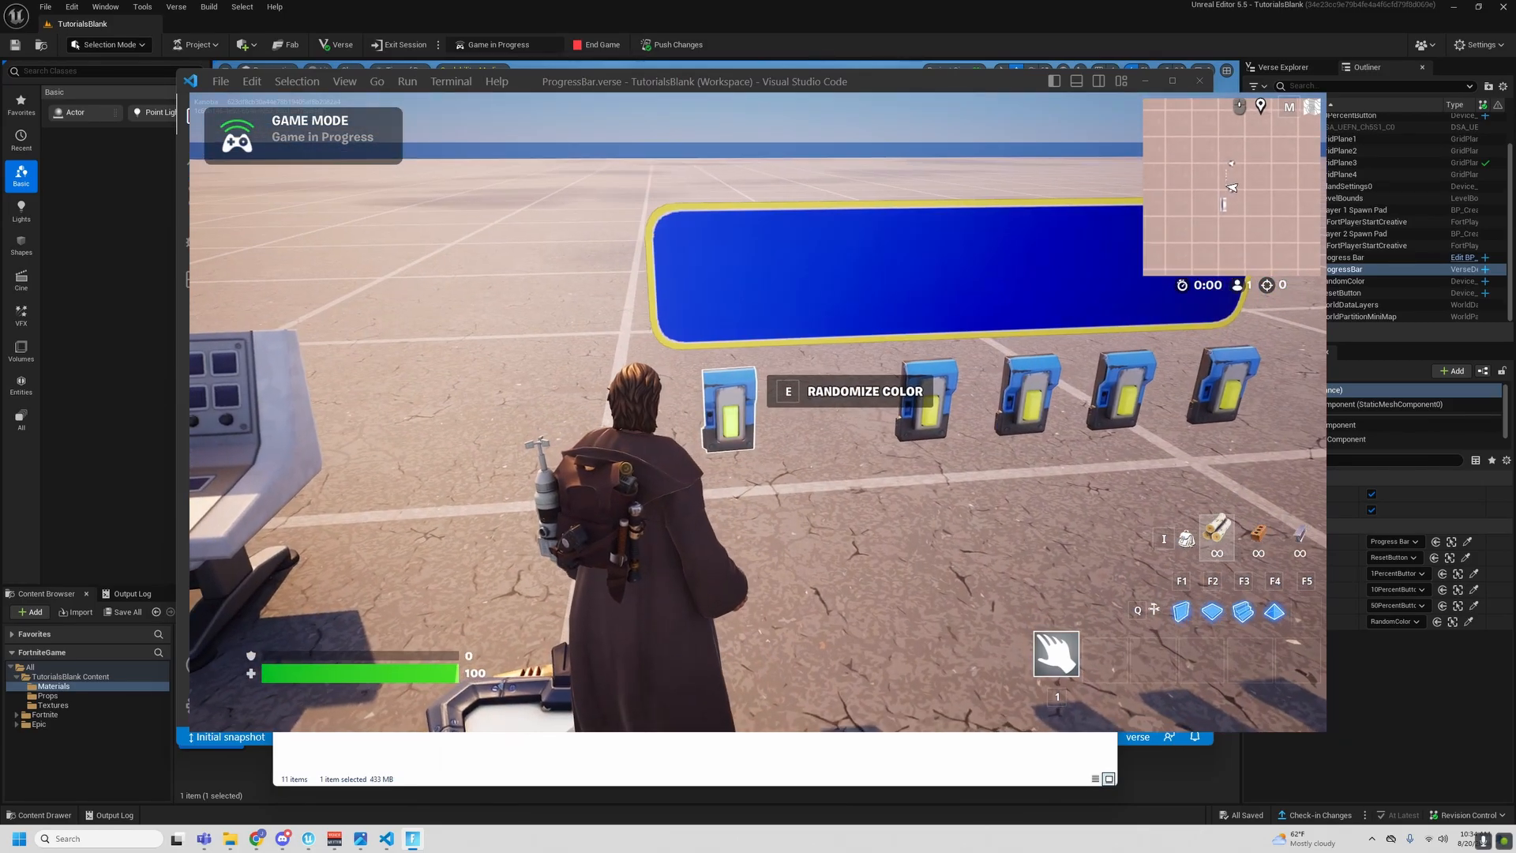
key(e)
key(d)
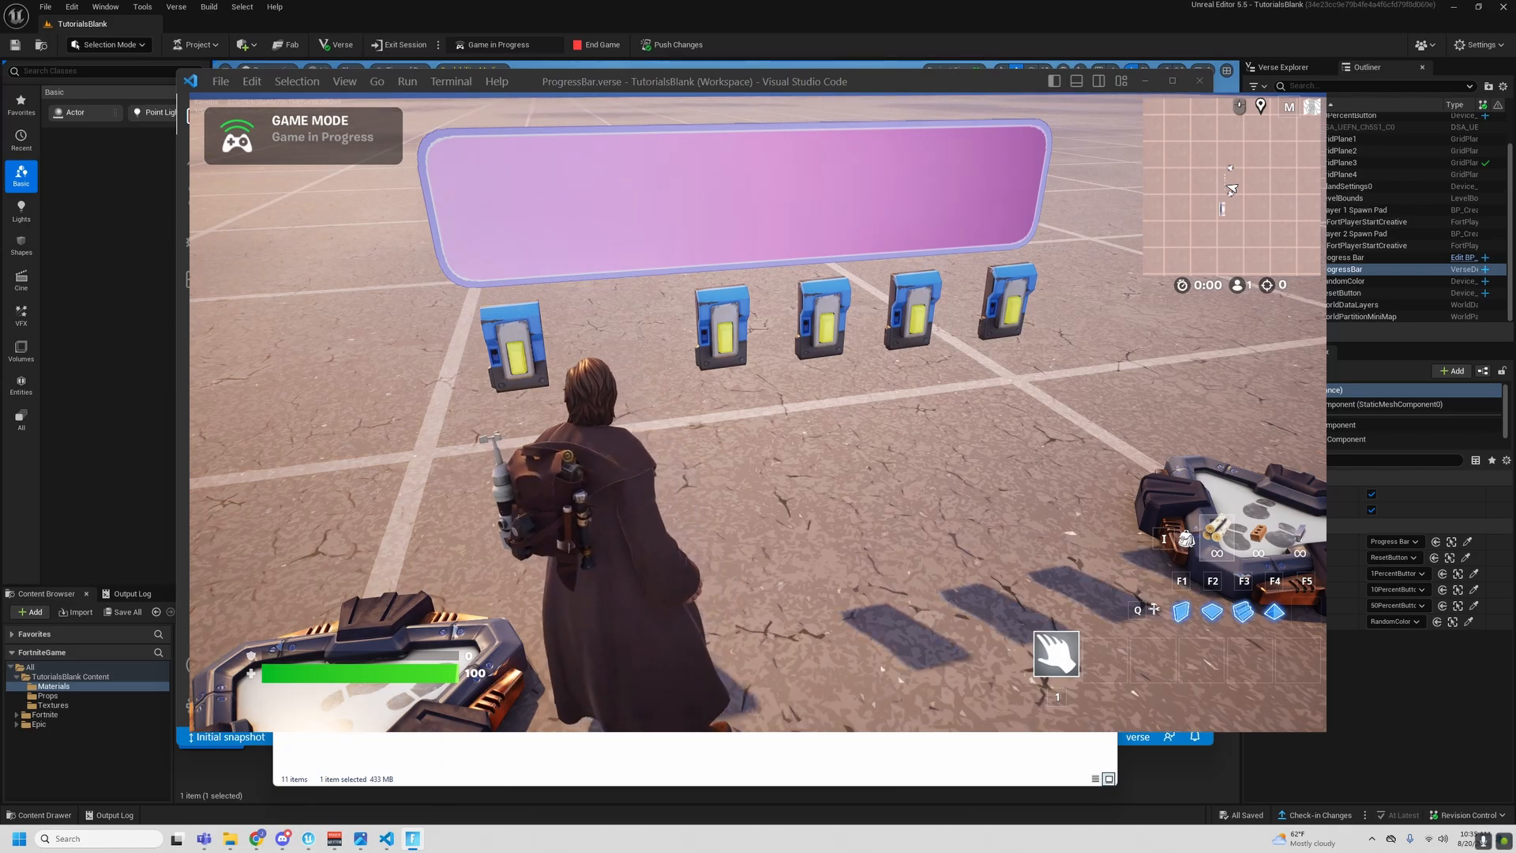
key(d)
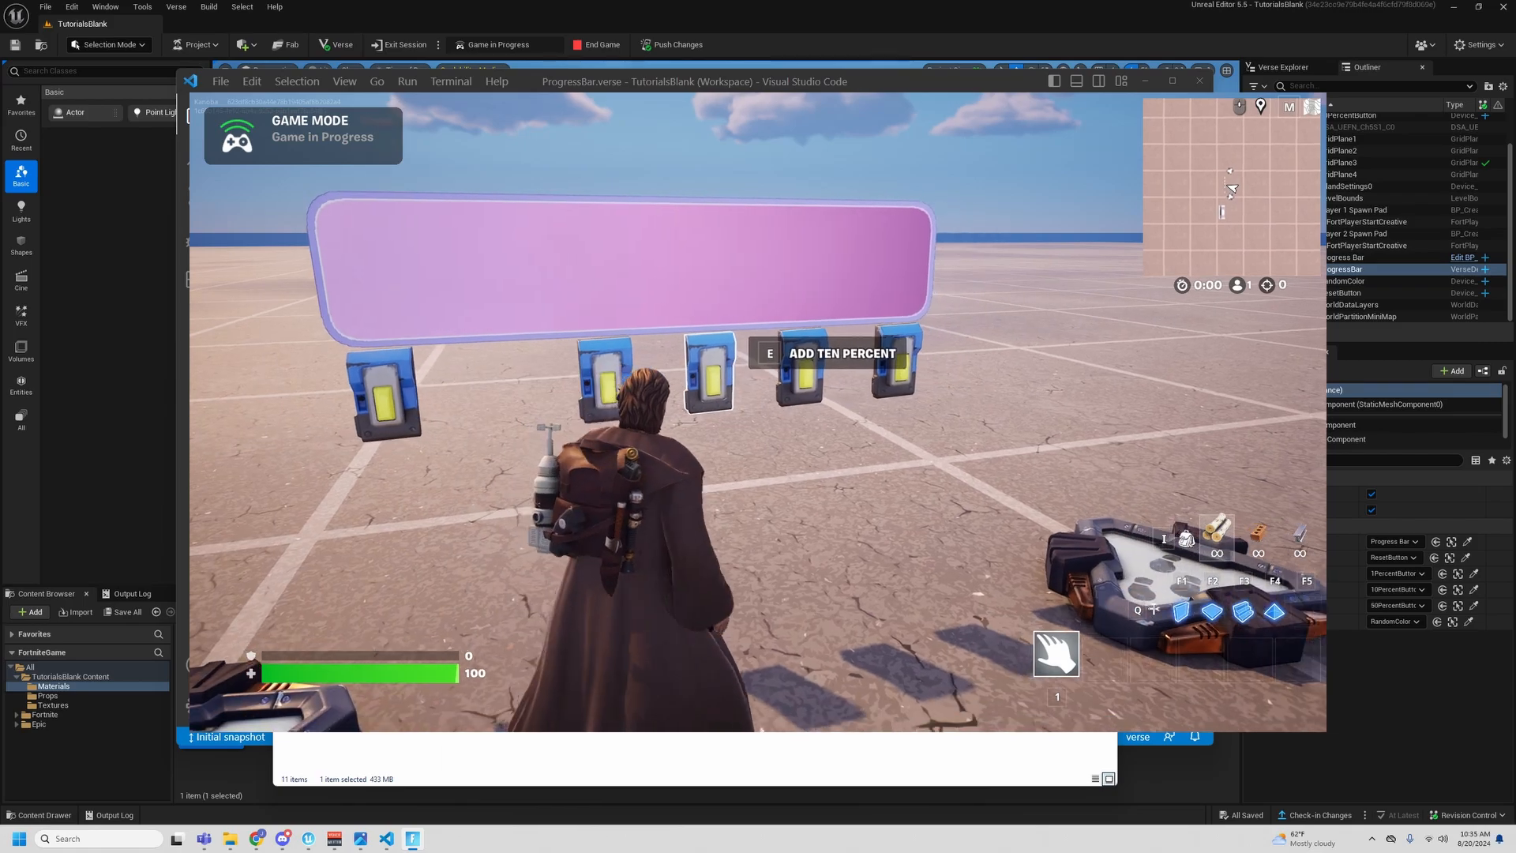
key(d)
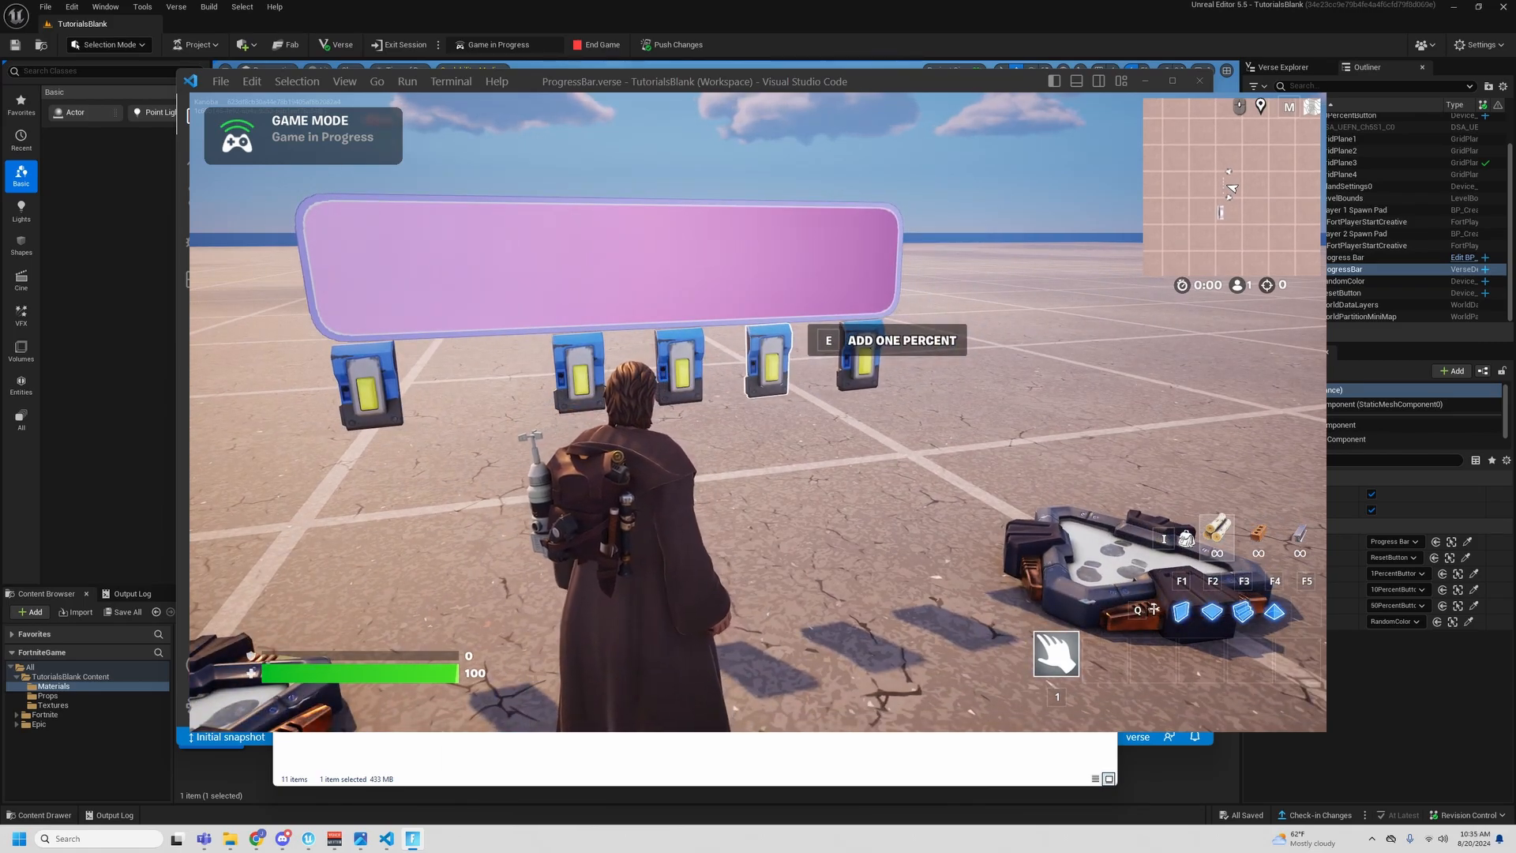